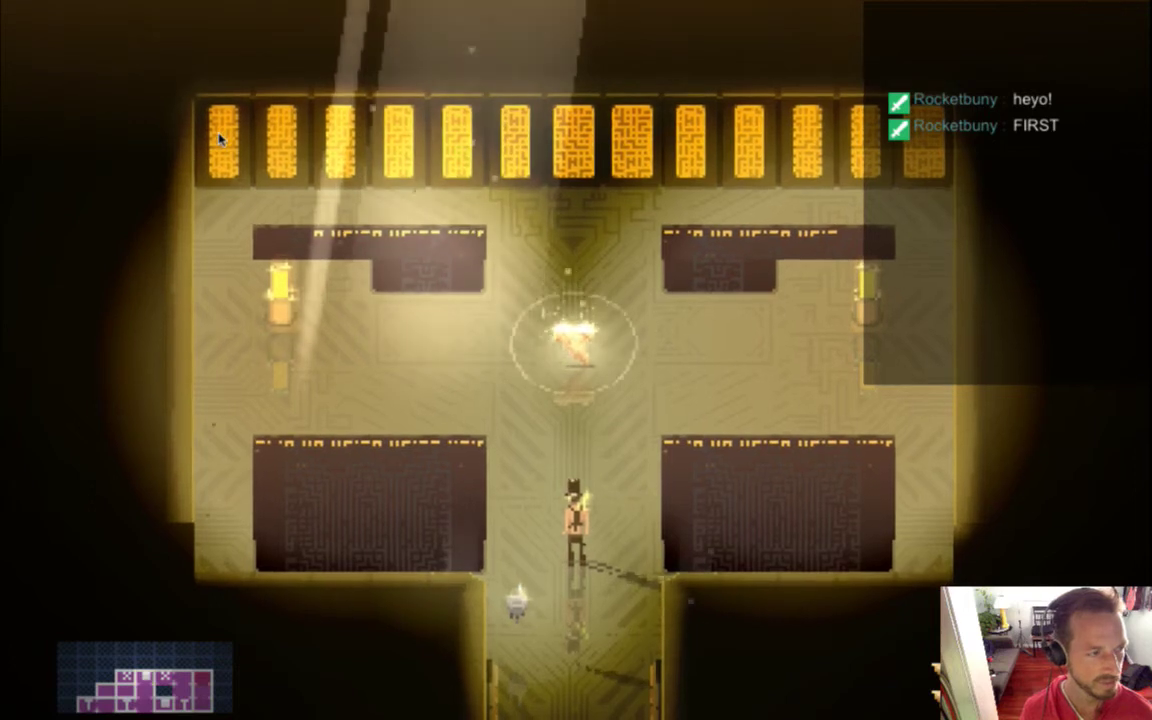
- Walk the hero up to the glowing pedestal and pick up the Demon's Tooth
{"action": "key", "text": "w"}
{"action": "key", "text": "w"}
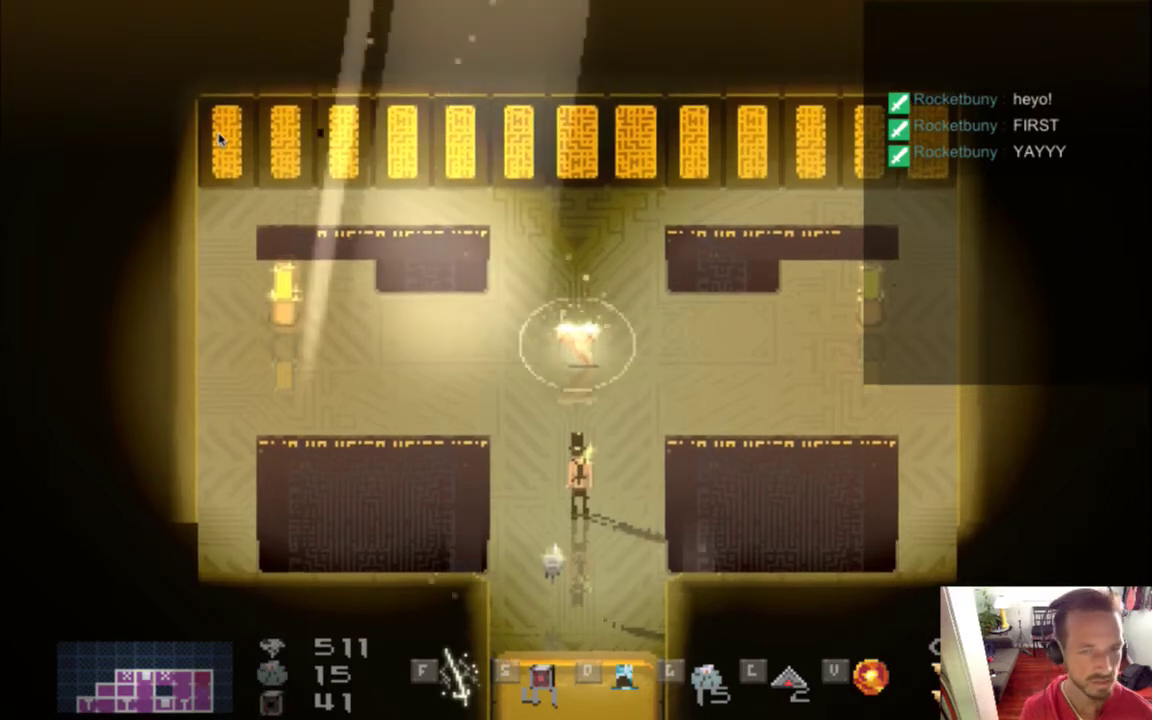
{"action": "key", "text": "w"}
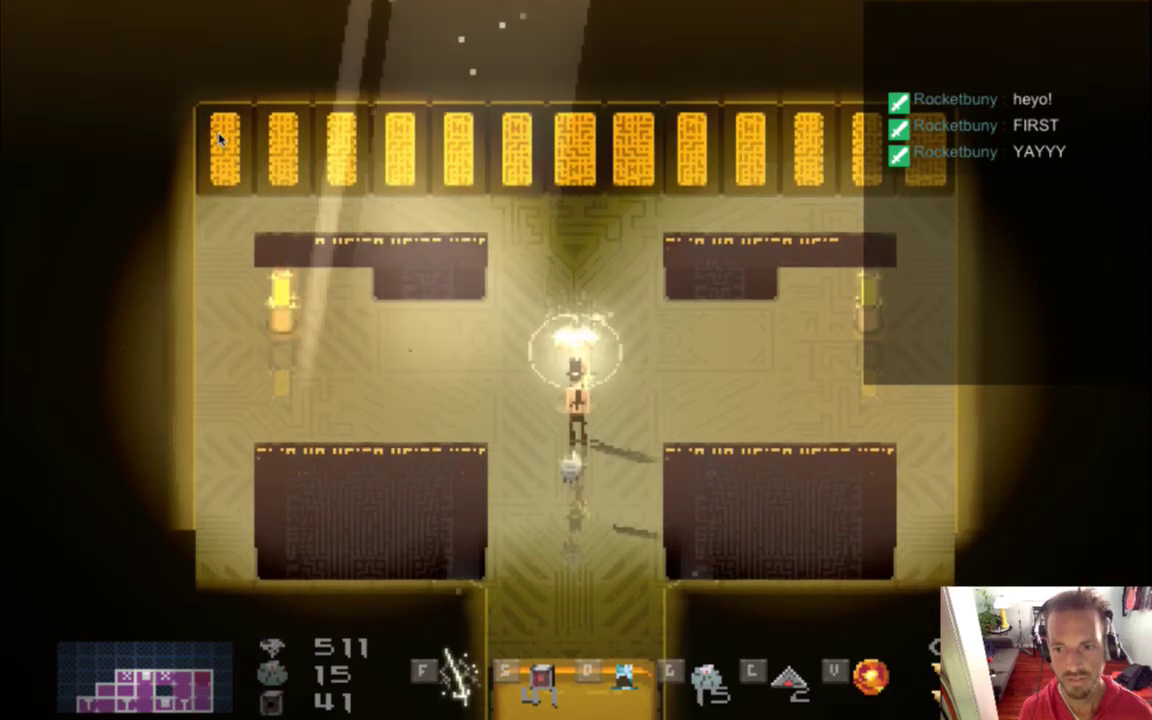
{"action": "key", "text": "w"}
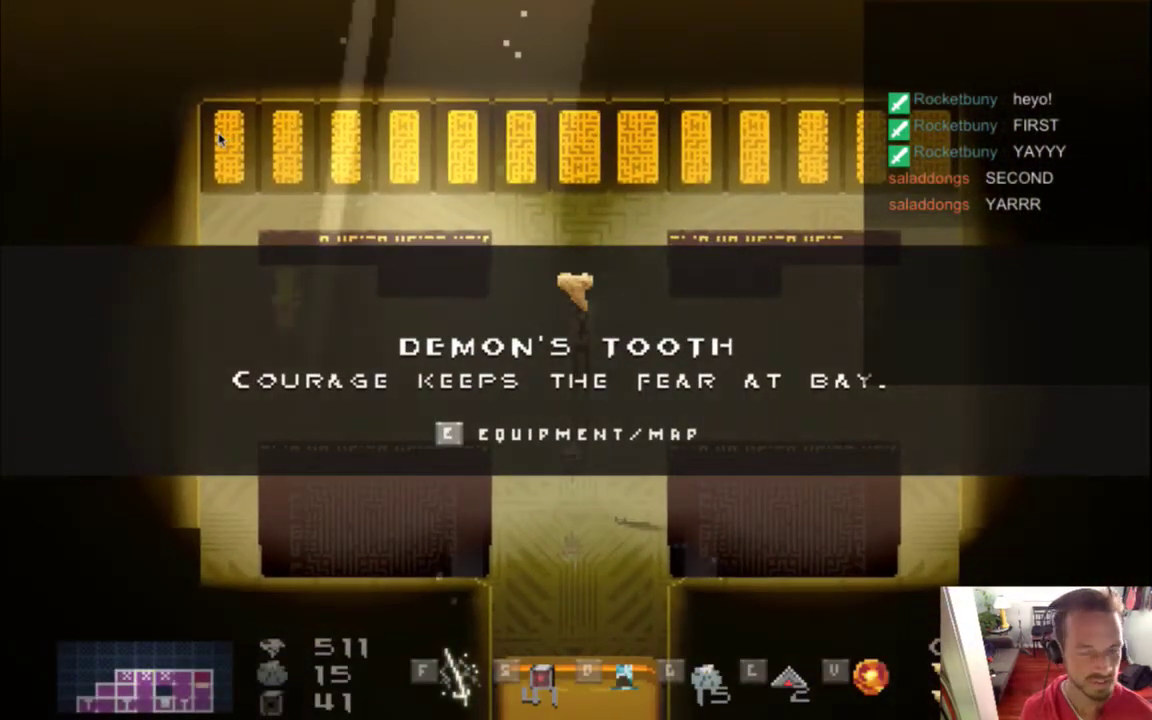
- Quit and rerun the Songbringer game, and replay the Demon's Tooth pickup
{"action": "key", "text": "super+q"}
{"action": "key", "text": "super+r"}
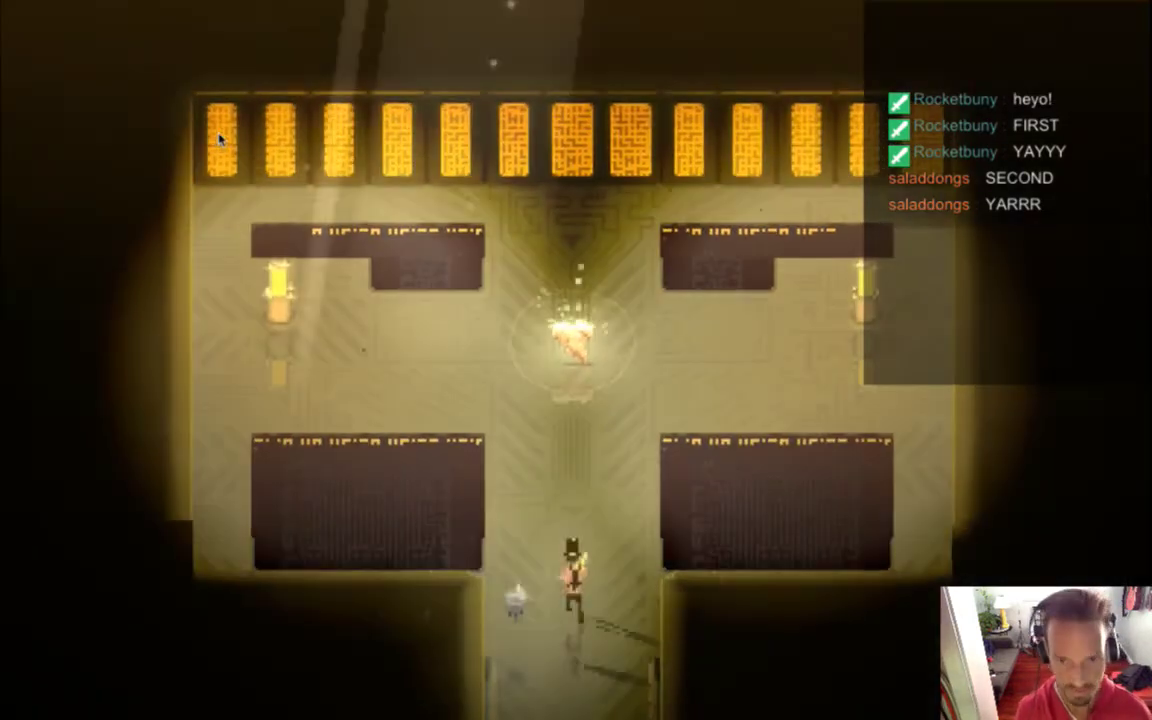
{"action": "key", "text": "w"}
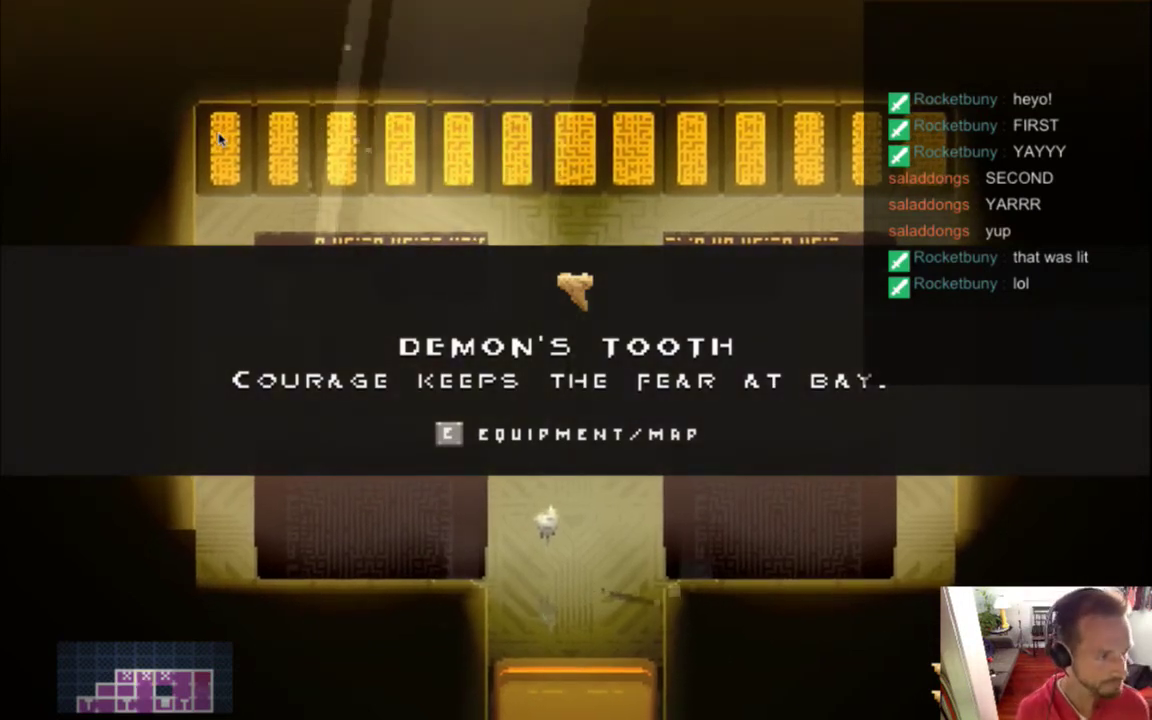
- Quit the game and switch to the CourageUp set in Ableton Live
{"action": "key", "text": "super+q"}
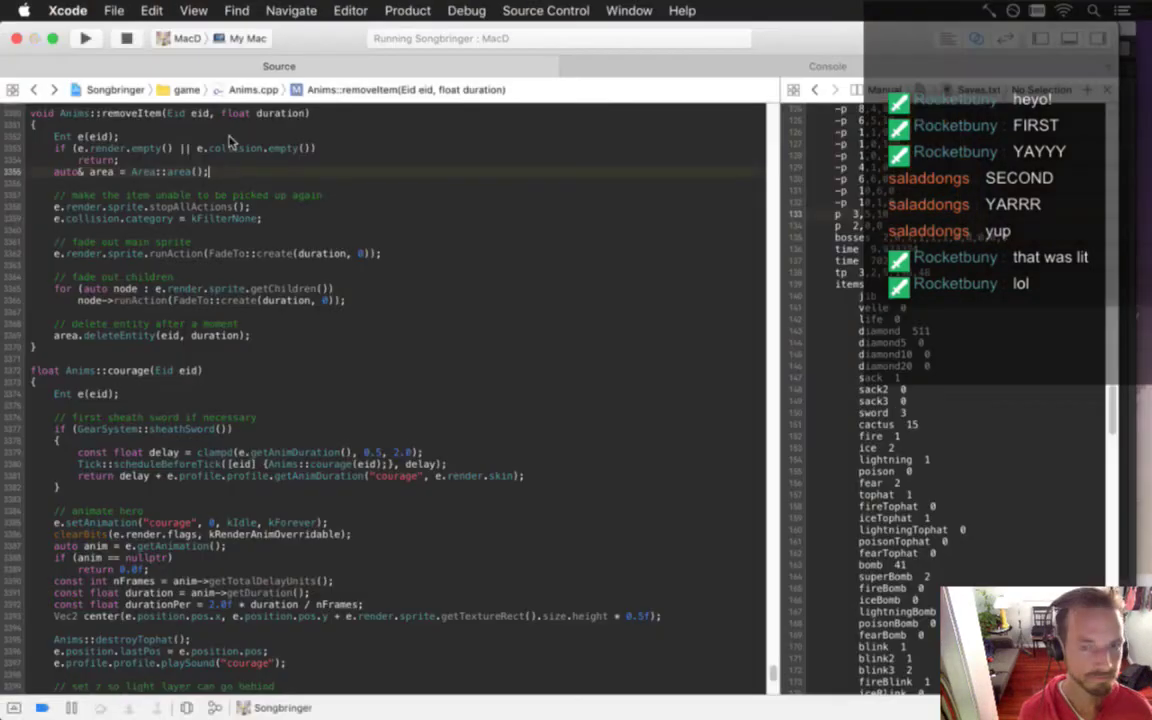
{"action": "key", "text": "super+Tab"}
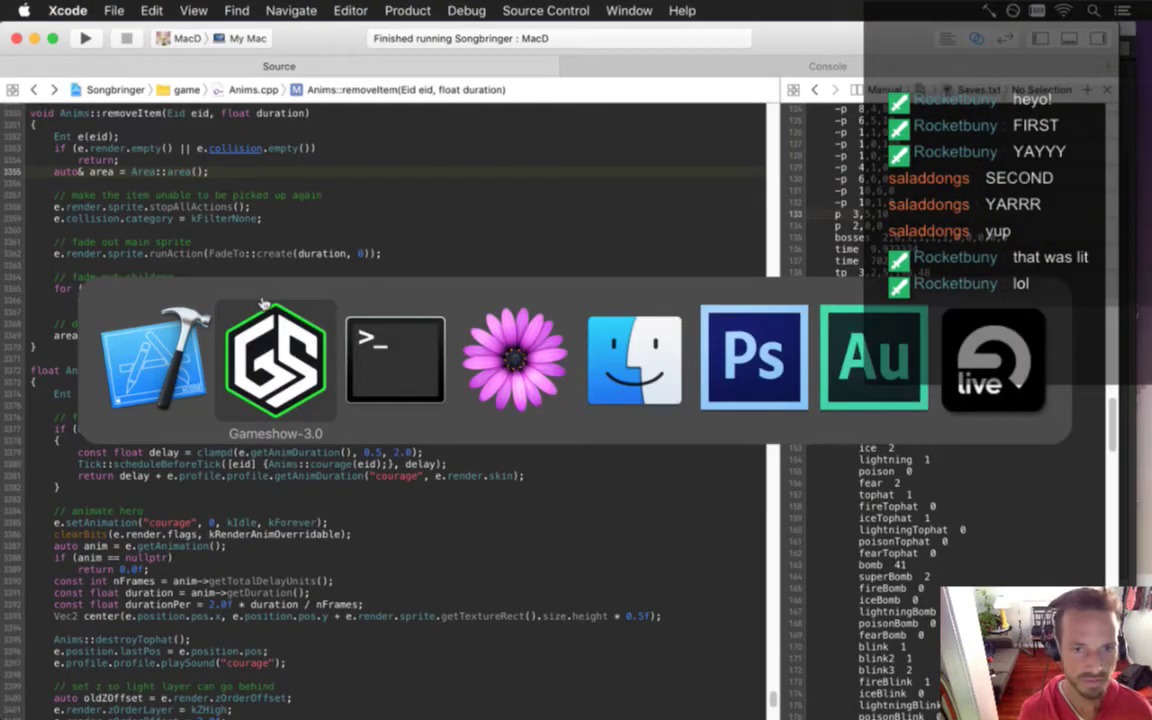
{"action": "left_click", "coordinate": [949, 405]}
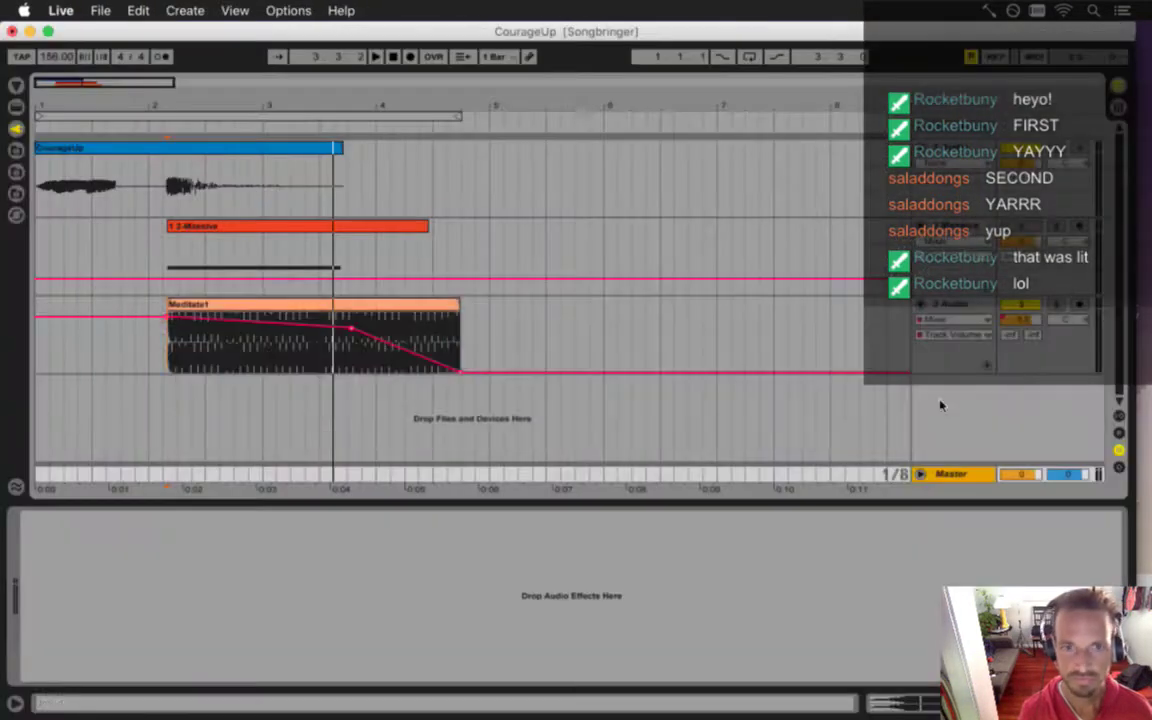
- Play the arrangement repeatedly from 2.1.3, just before the Meditate1 clip, to hear the layered sounds
{"action": "left_click", "coordinate": [162, 362]}
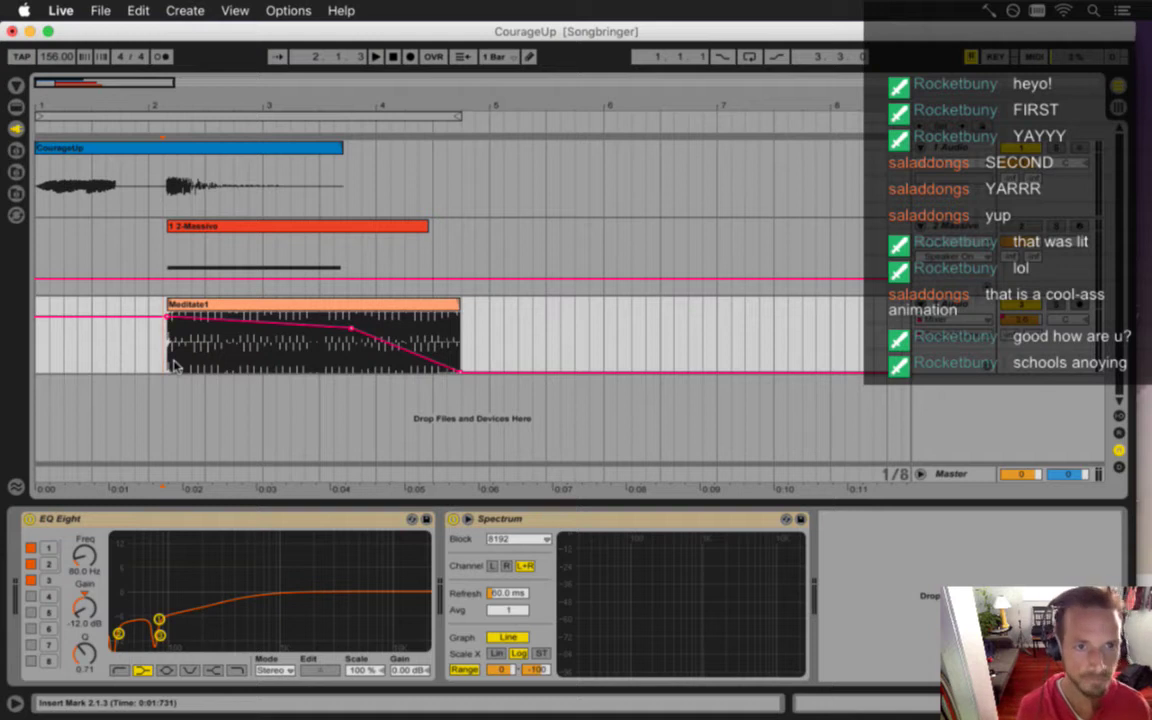
{"action": "key", "text": "space"}
{"action": "key", "text": "space"}
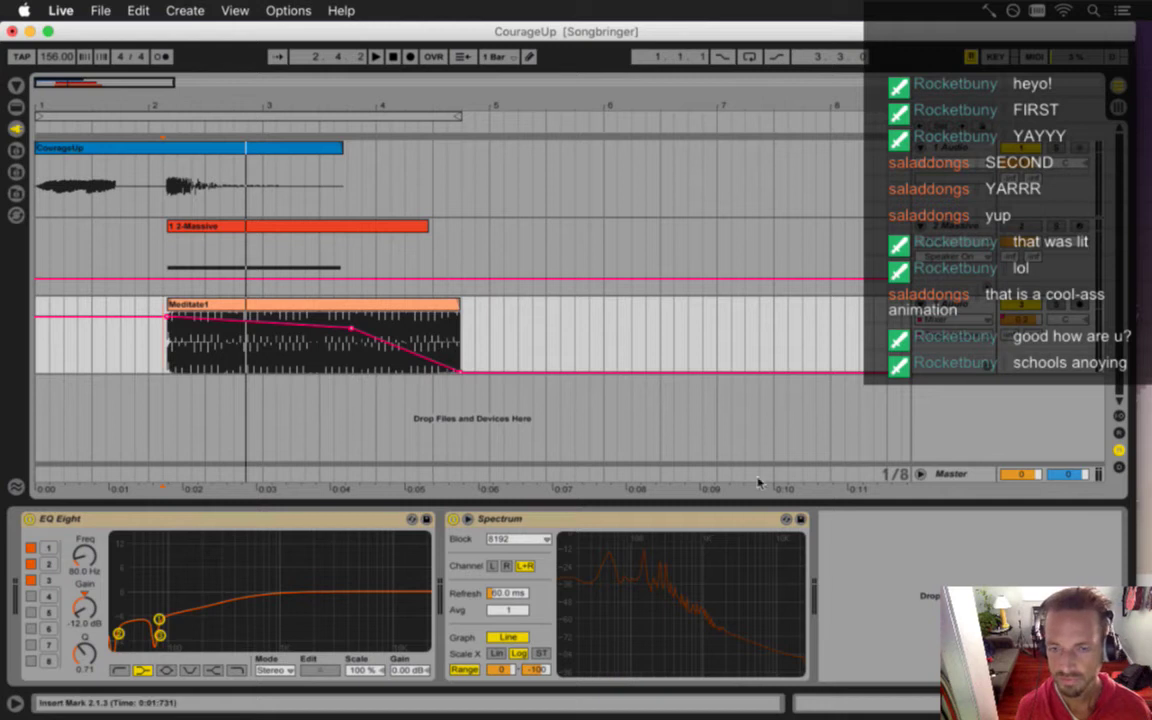
{"action": "key", "text": "super+Tab"}
{"action": "key", "text": "super+Tab"}
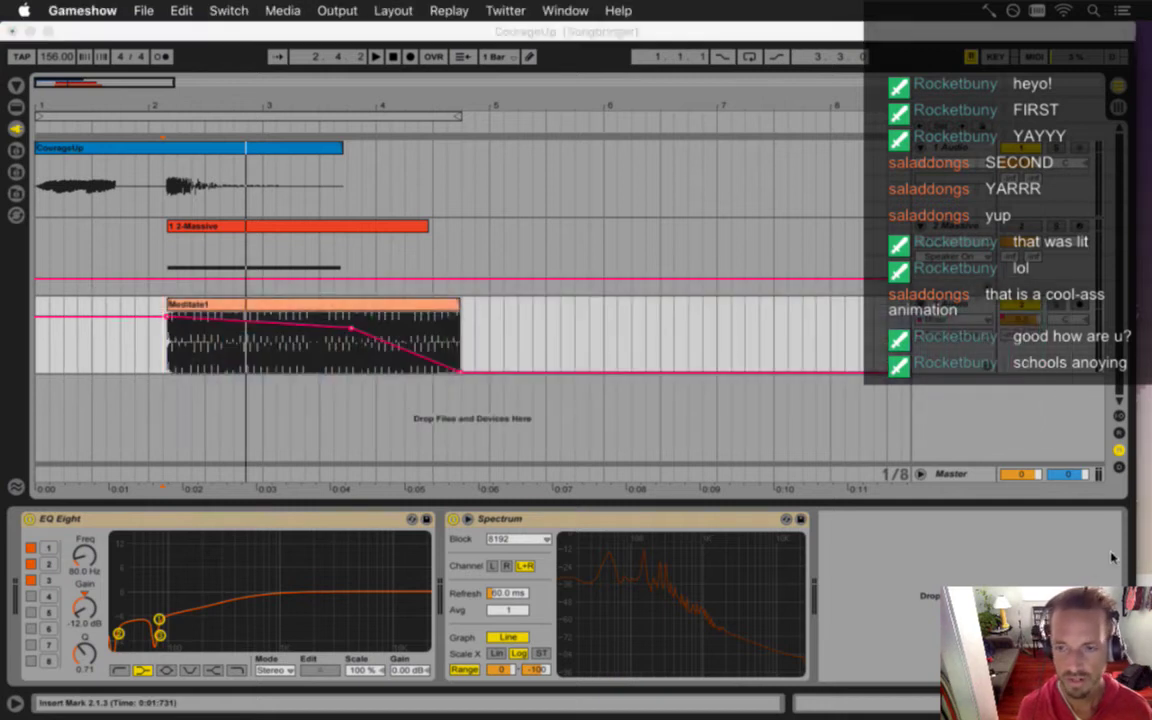
{"action": "left_click", "coordinate": [156, 360]}
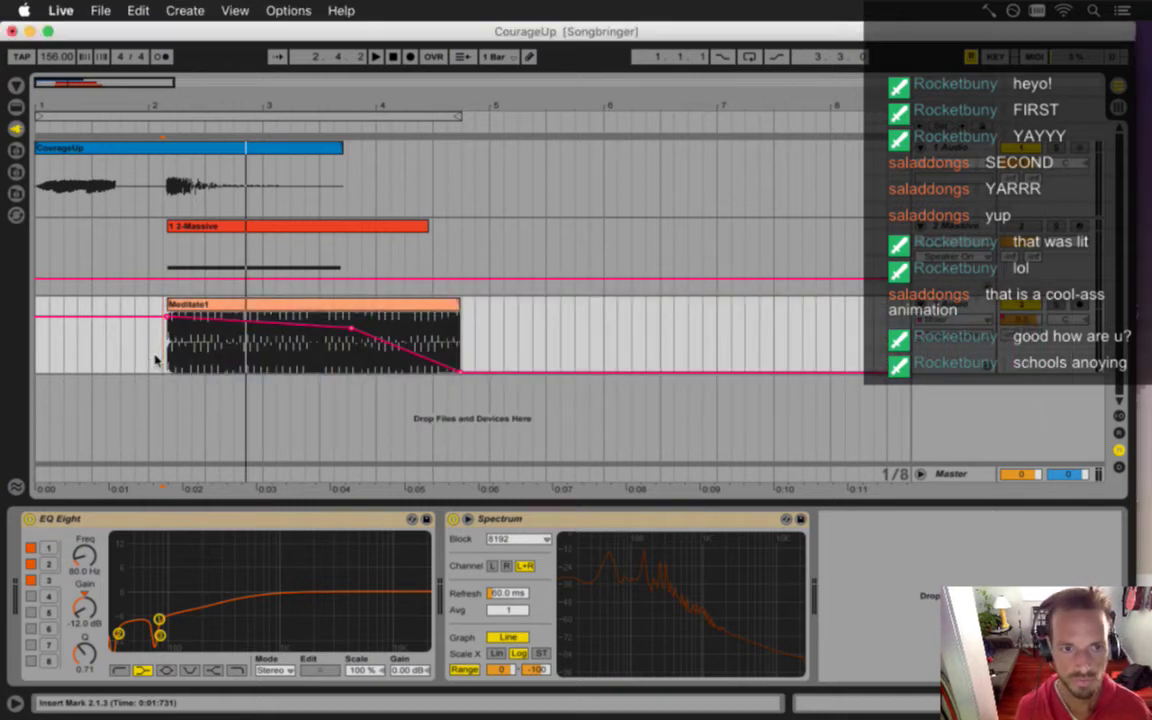
{"action": "key", "text": "space"}
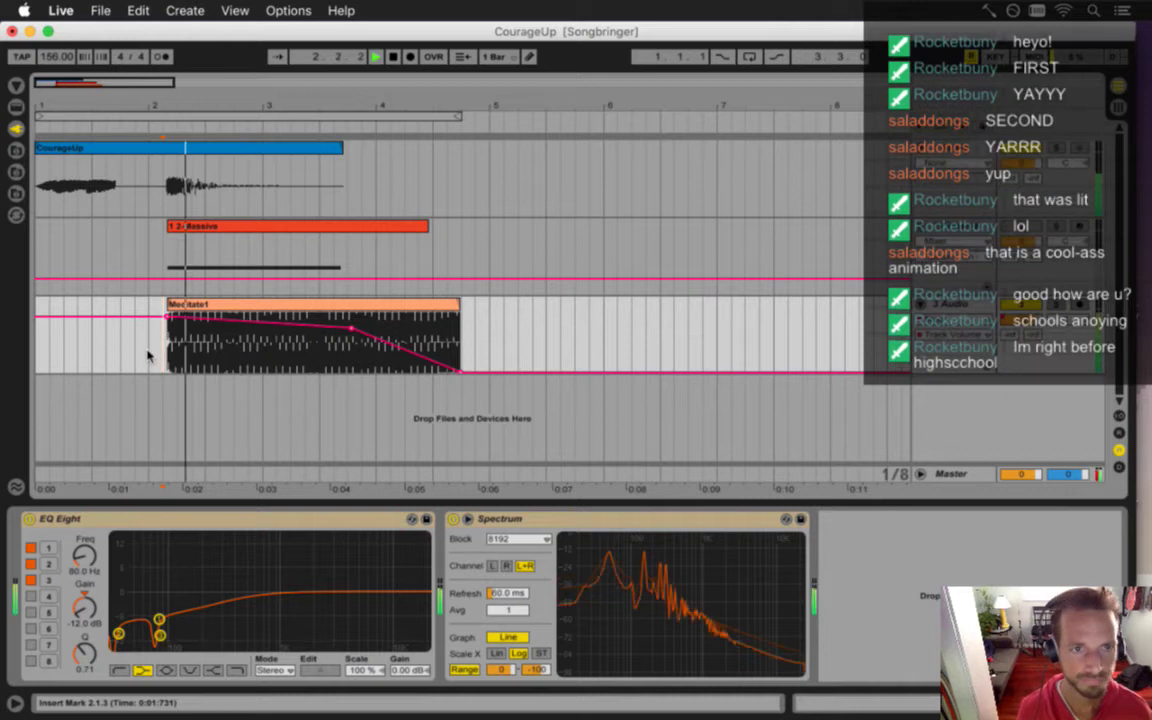
{"action": "key", "text": "space"}
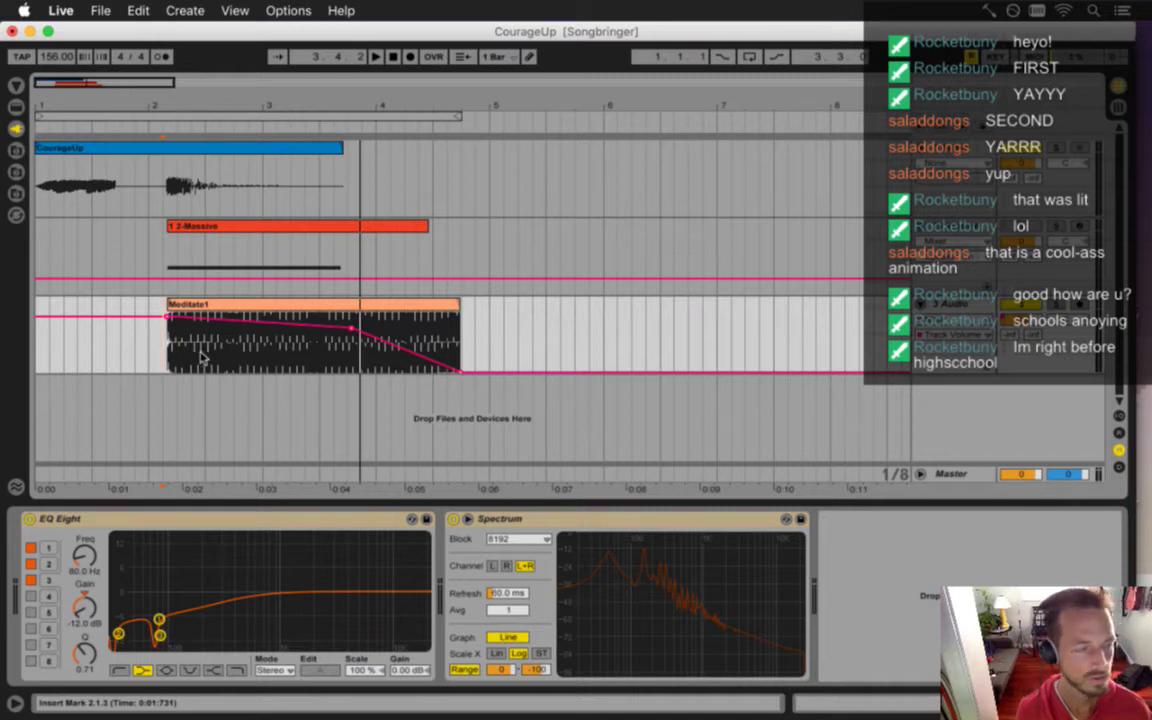
{"action": "key", "text": "space"}
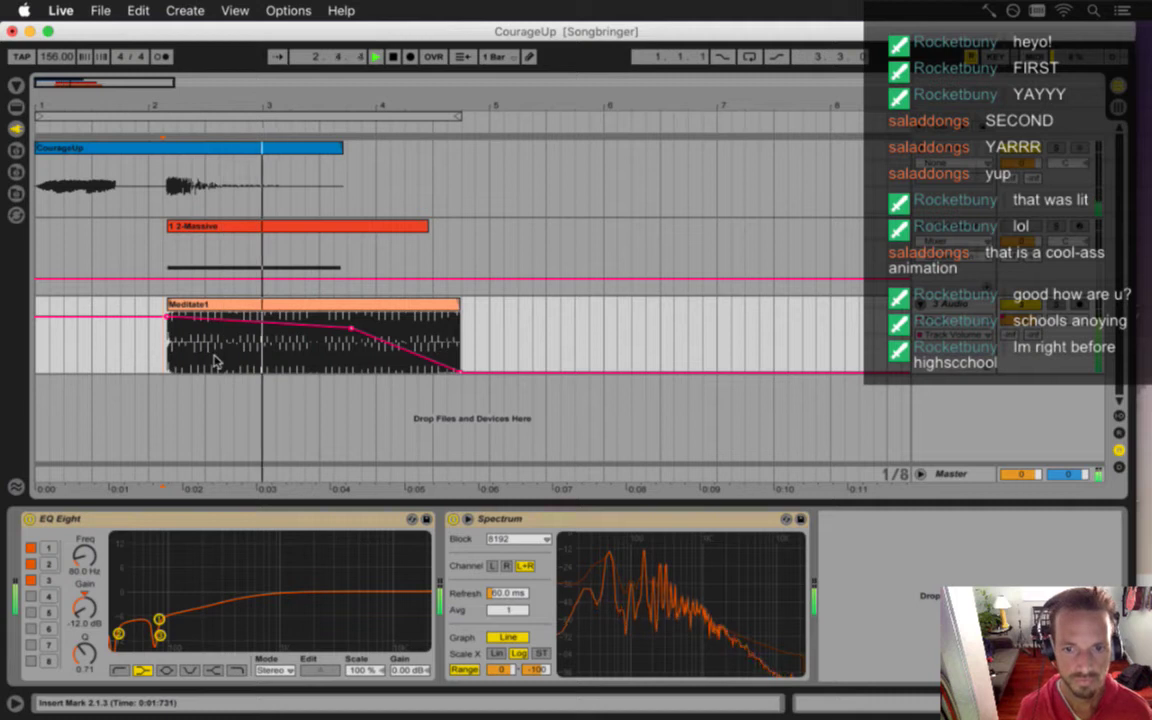
{"action": "key", "text": "space"}
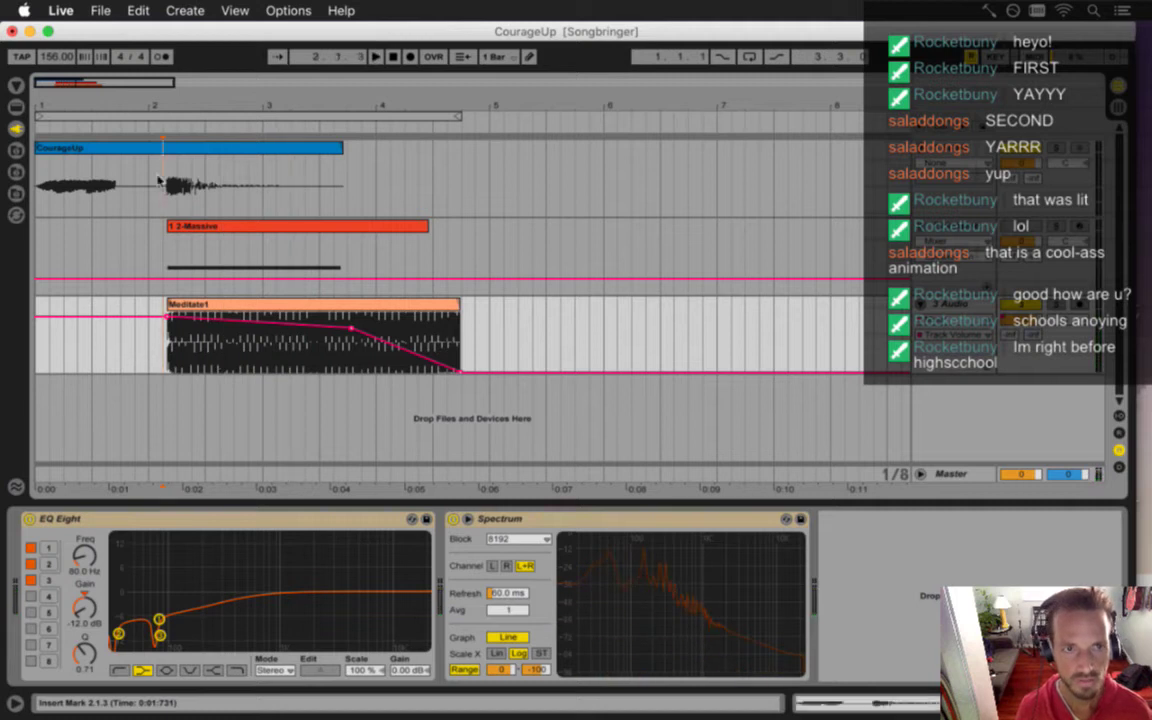
- Play the CourageUp clip from the beginning of the arrangement at 1.1.1
{"action": "left_click", "coordinate": [45, 178]}
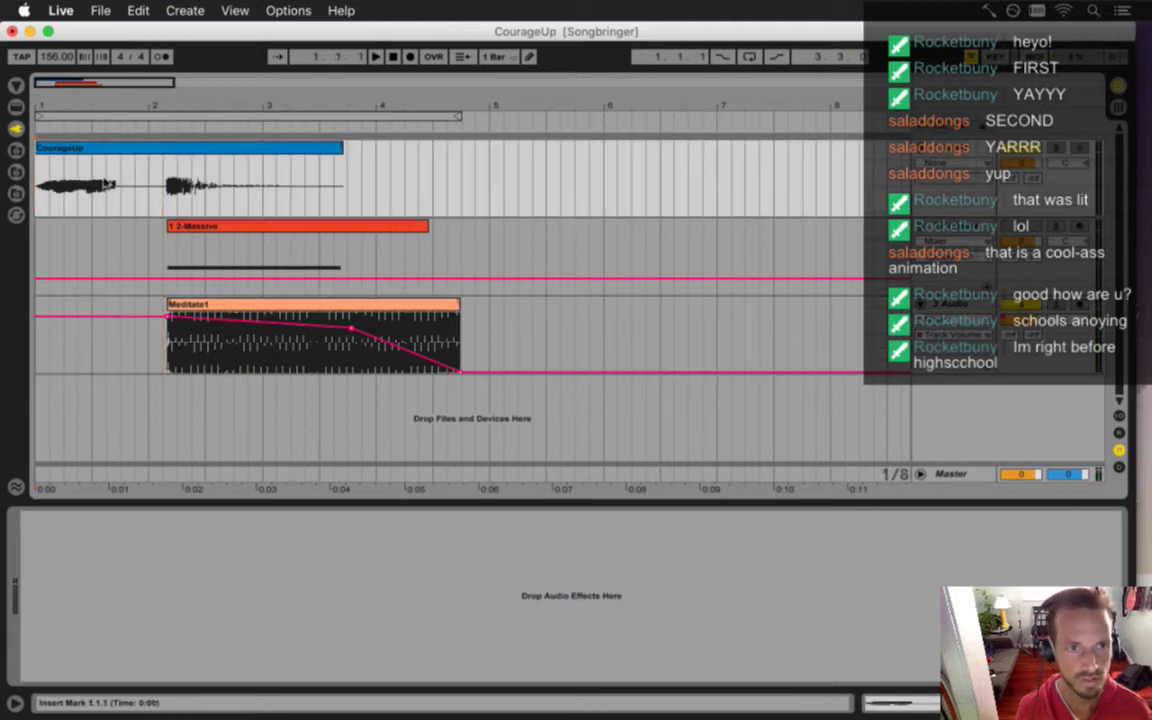
{"action": "key", "text": "space"}
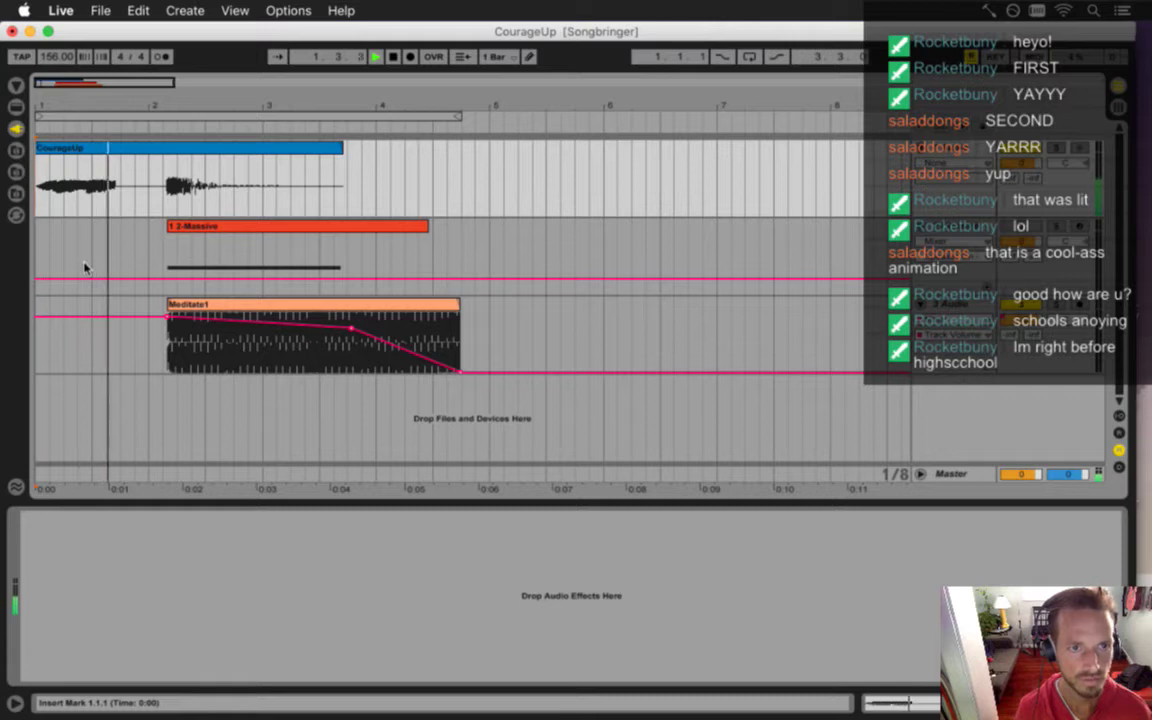
{"action": "key", "text": "space"}
- Mark out the second sound's section across the tracks and play the arrangement from 2.1.3
{"action": "left_click_drag", "start_coordinate": [121, 190], "coordinate": [397, 213]}
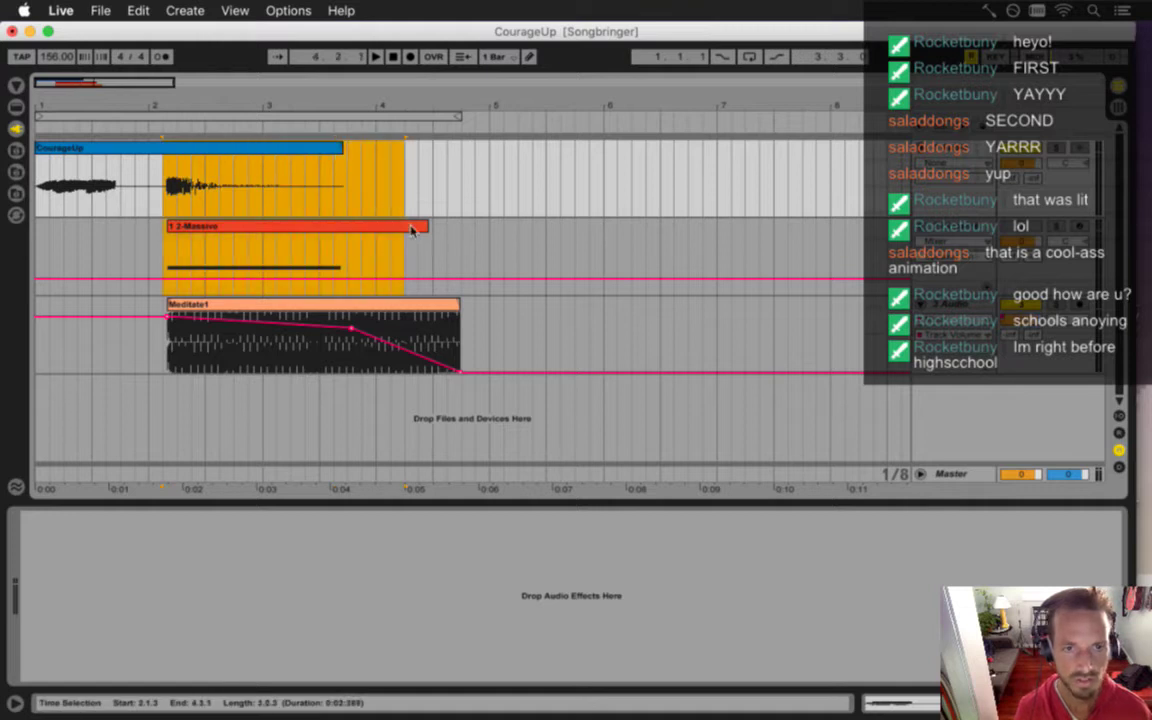
{"action": "left_click", "coordinate": [410, 230]}
{"action": "left_click_drag", "start_coordinate": [121, 195], "coordinate": [496, 329]}
{"action": "left_click", "coordinate": [336, 180]}
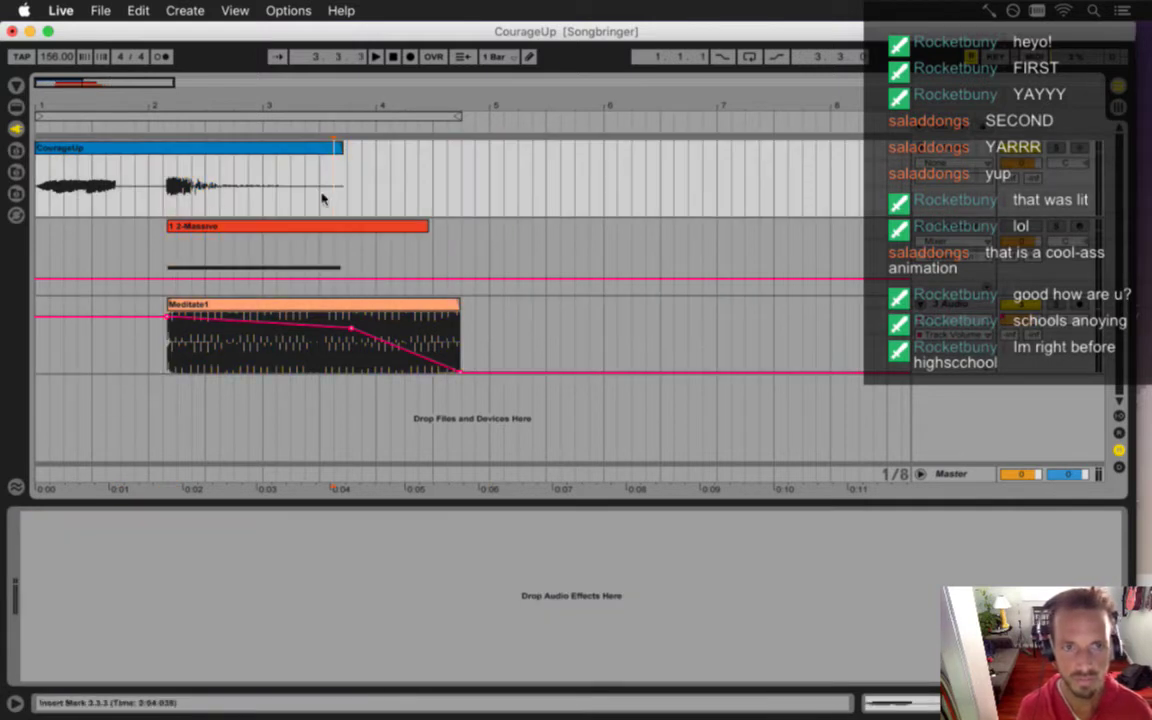
{"action": "left_click_drag", "start_coordinate": [168, 196], "coordinate": [489, 329]}
{"action": "left_click", "coordinate": [352, 206]}
{"action": "left_click", "coordinate": [163, 204]}
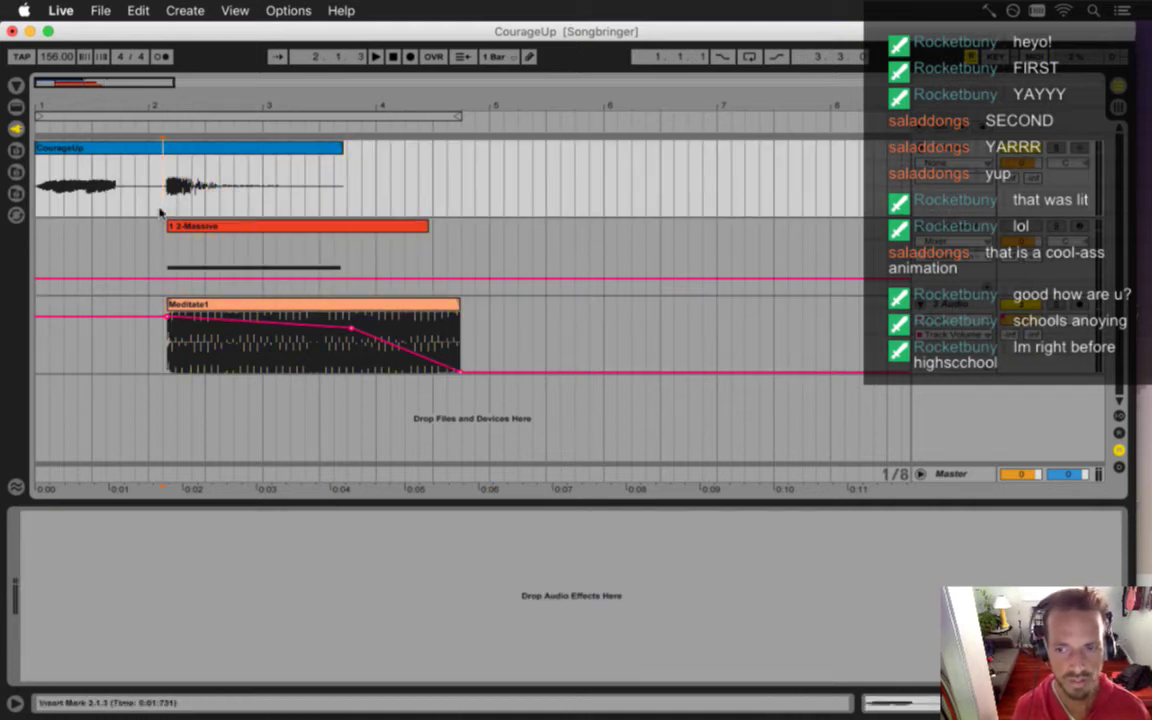
{"action": "key", "text": "space"}
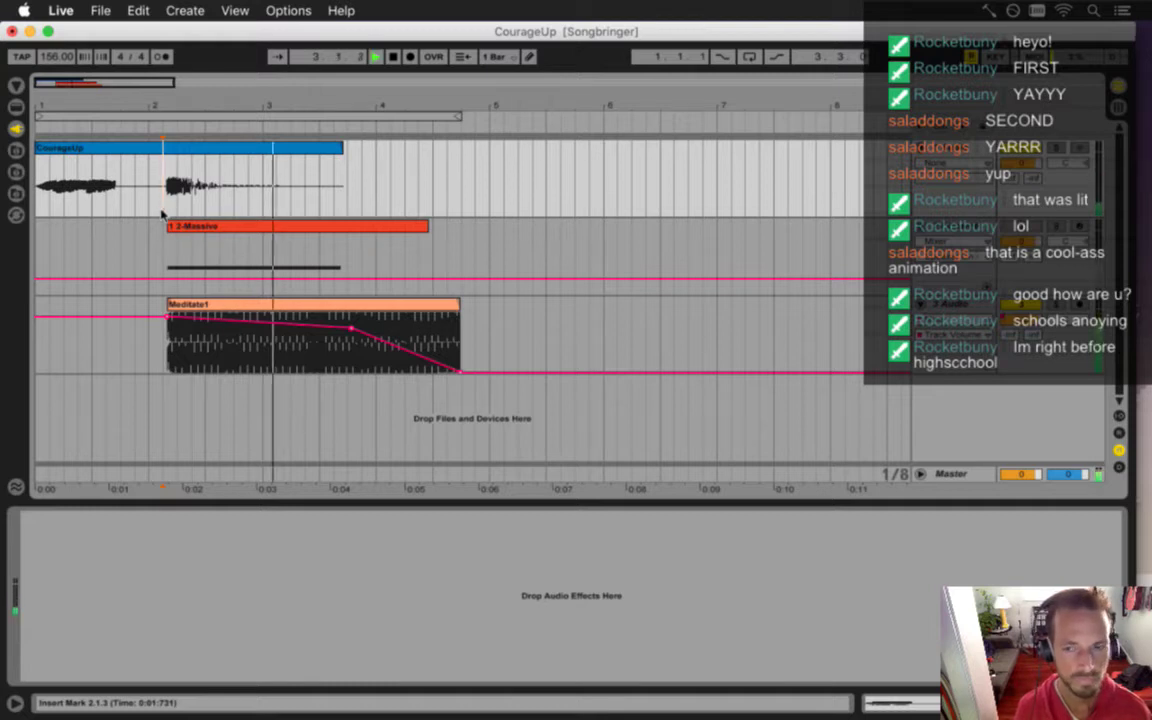
{"action": "key", "text": "space"}
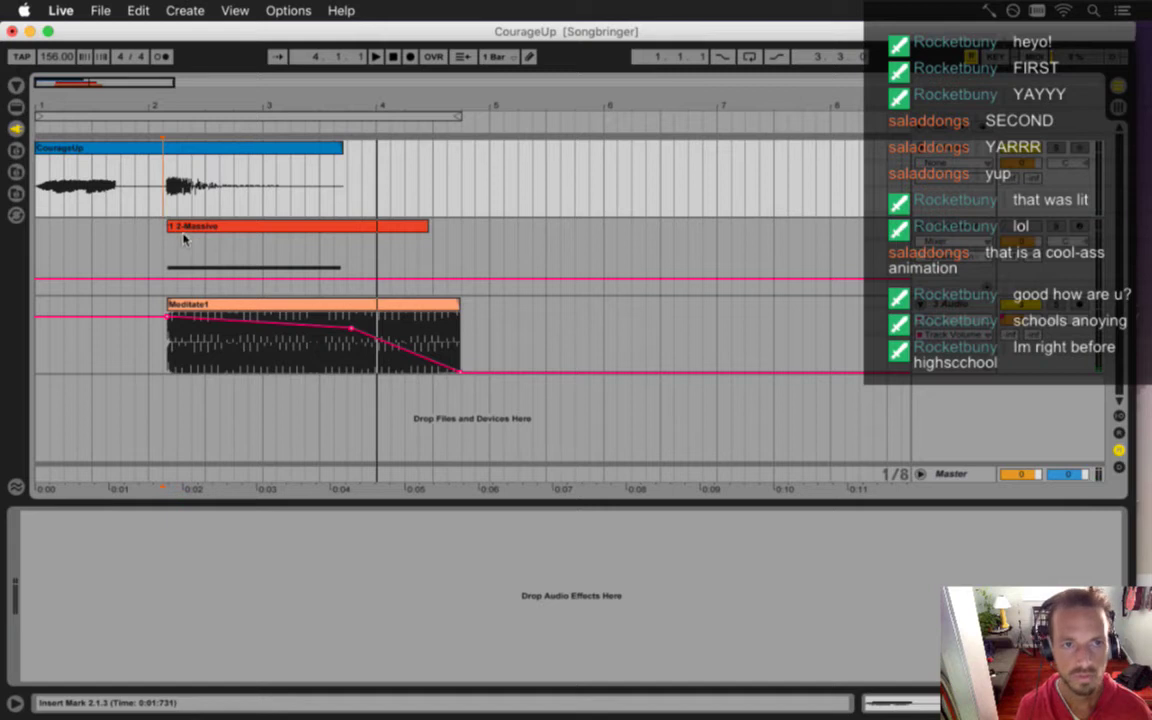
- Open the recent Live set Puzzle.als
{"action": "left_click", "coordinate": [100, 11]}
{"action": "mouse_move", "coordinate": [120, 68]}
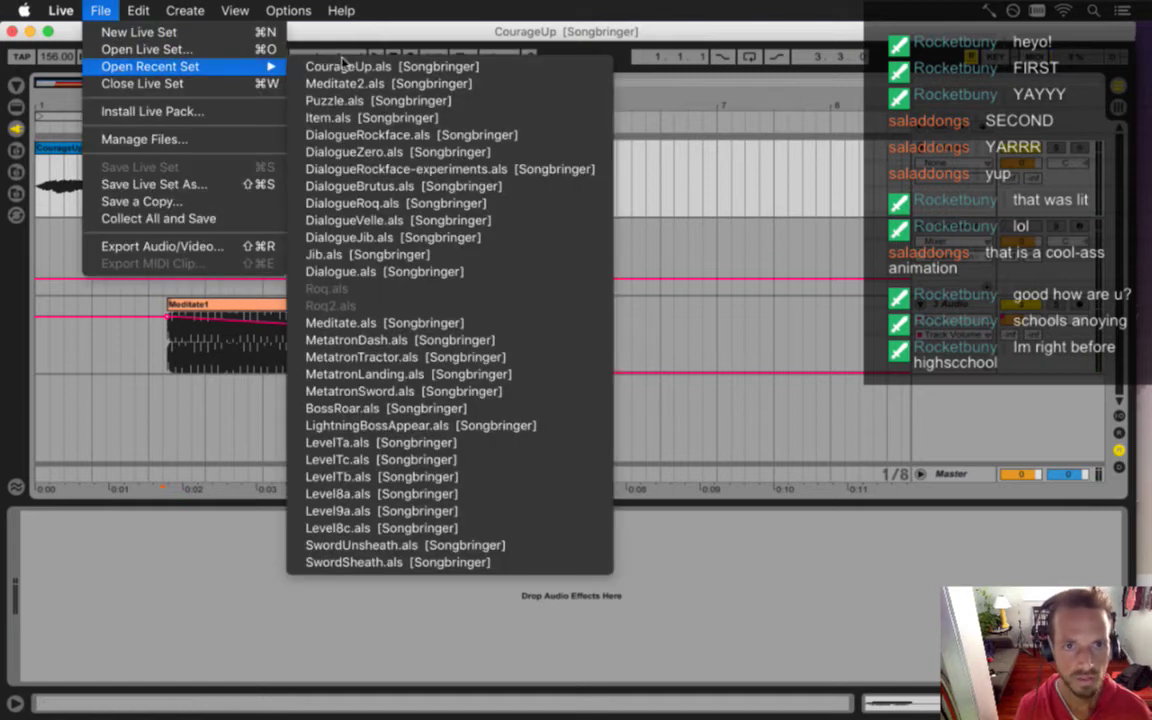
{"action": "left_click", "coordinate": [313, 100]}
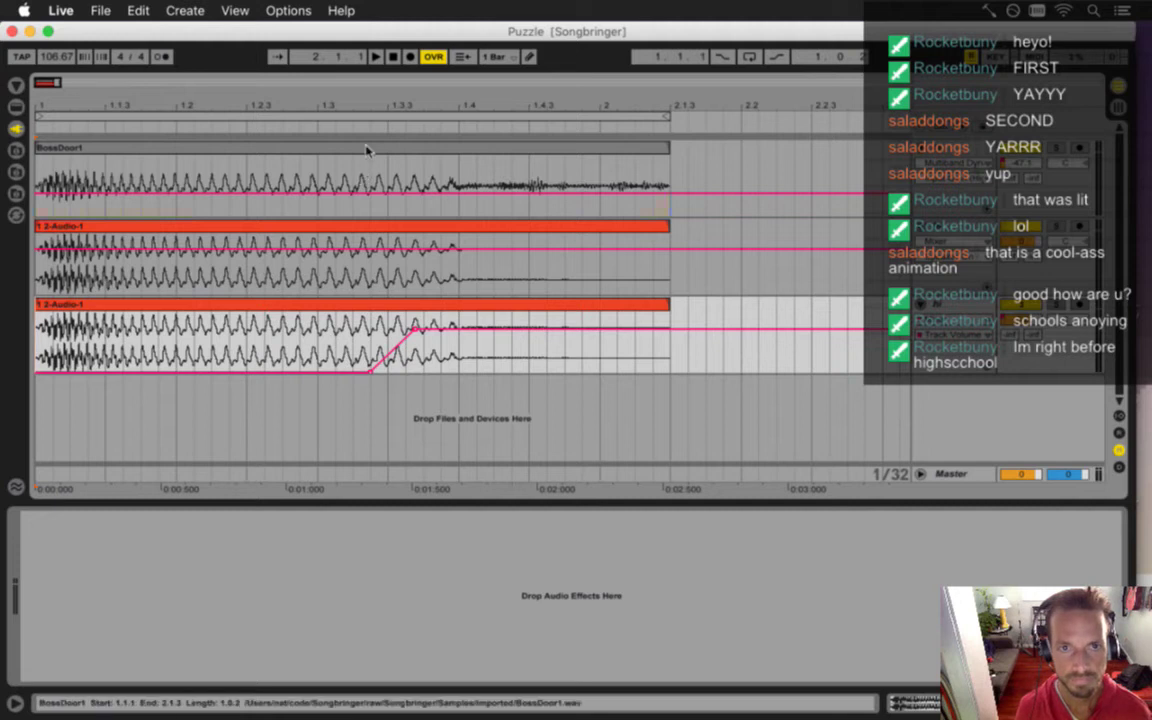
- Audition the Puzzle set from the start of the BossDoor1 clip, toggling solo on a track
{"action": "left_click", "coordinate": [363, 149]}
{"action": "key", "text": "space"}
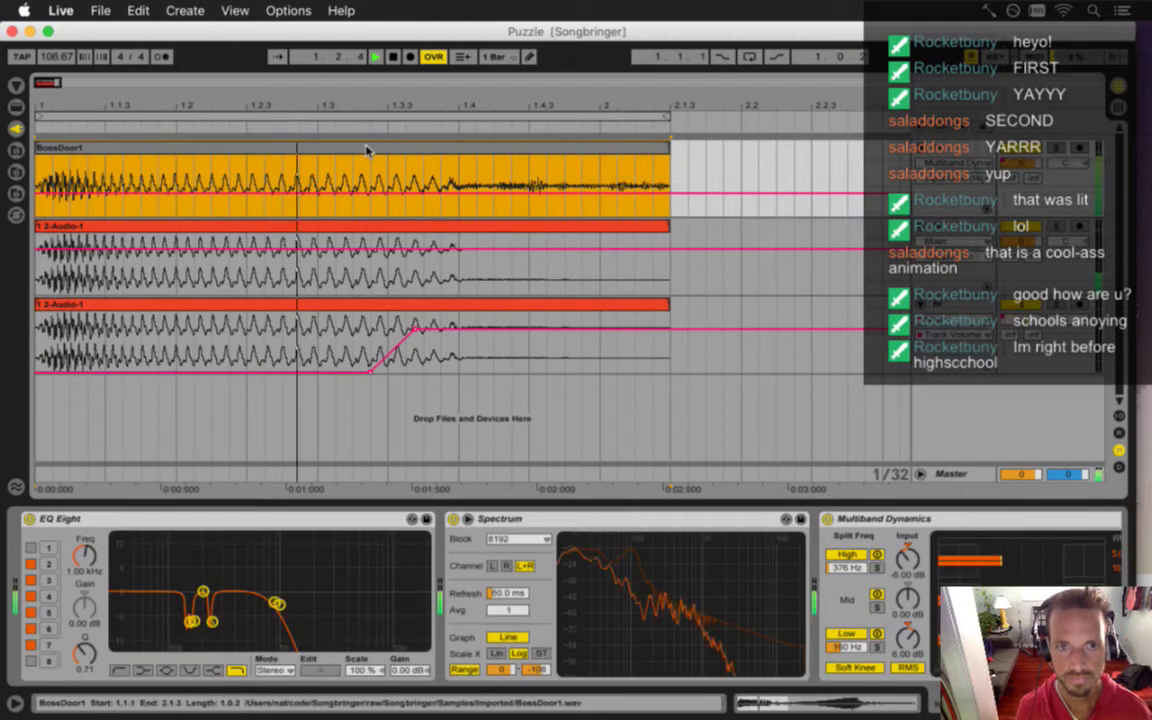
{"action": "left_click", "coordinate": [1057, 149]}
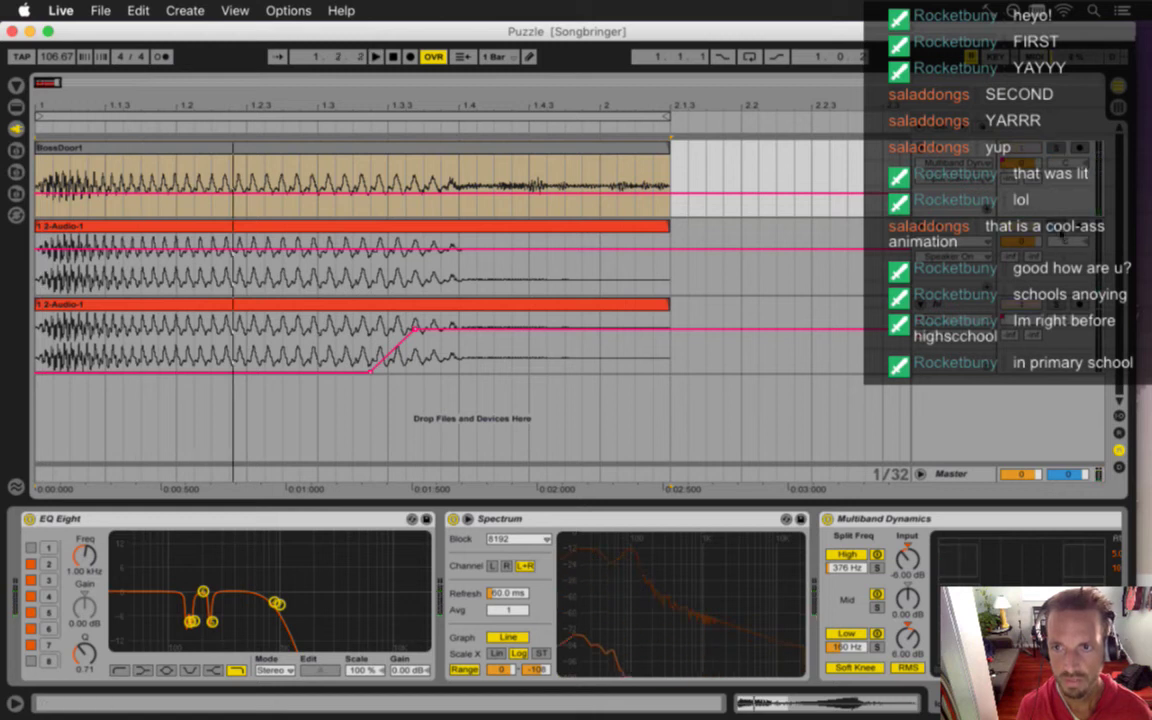
{"action": "key", "text": "space"}
{"action": "key", "text": "space"}
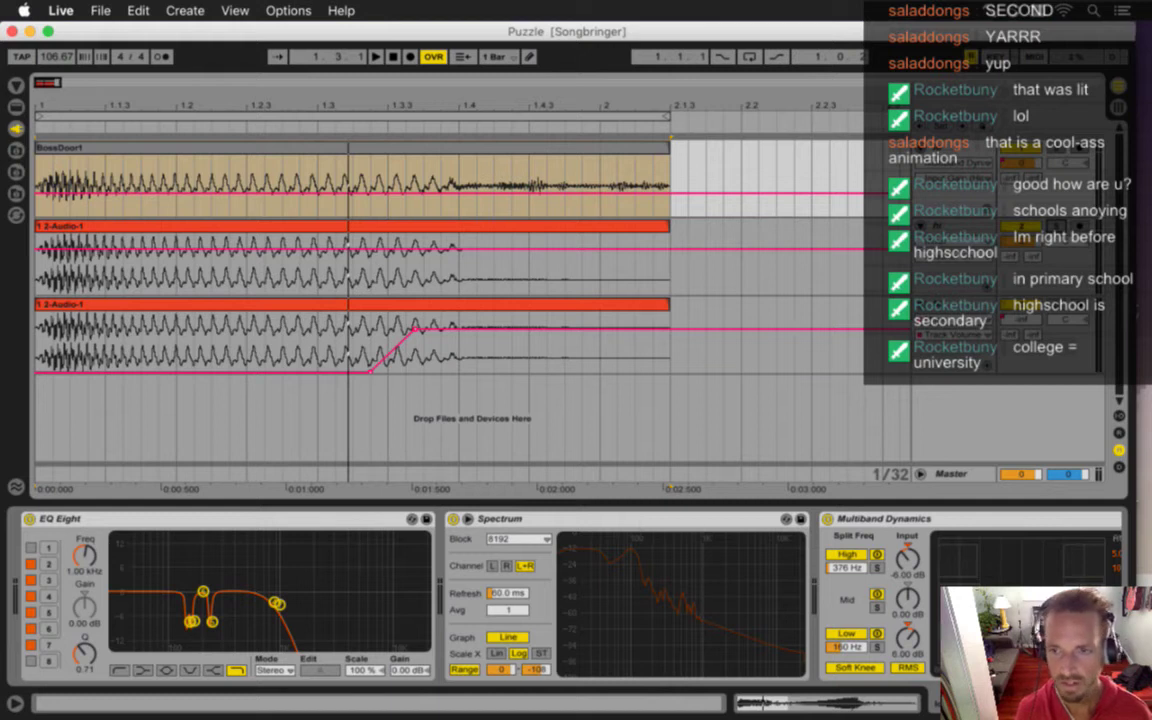
- Glance at the desktop files and reopen the recent Live set CourageUp.als
{"action": "key", "text": "F11"}
{"action": "key", "text": "F11"}
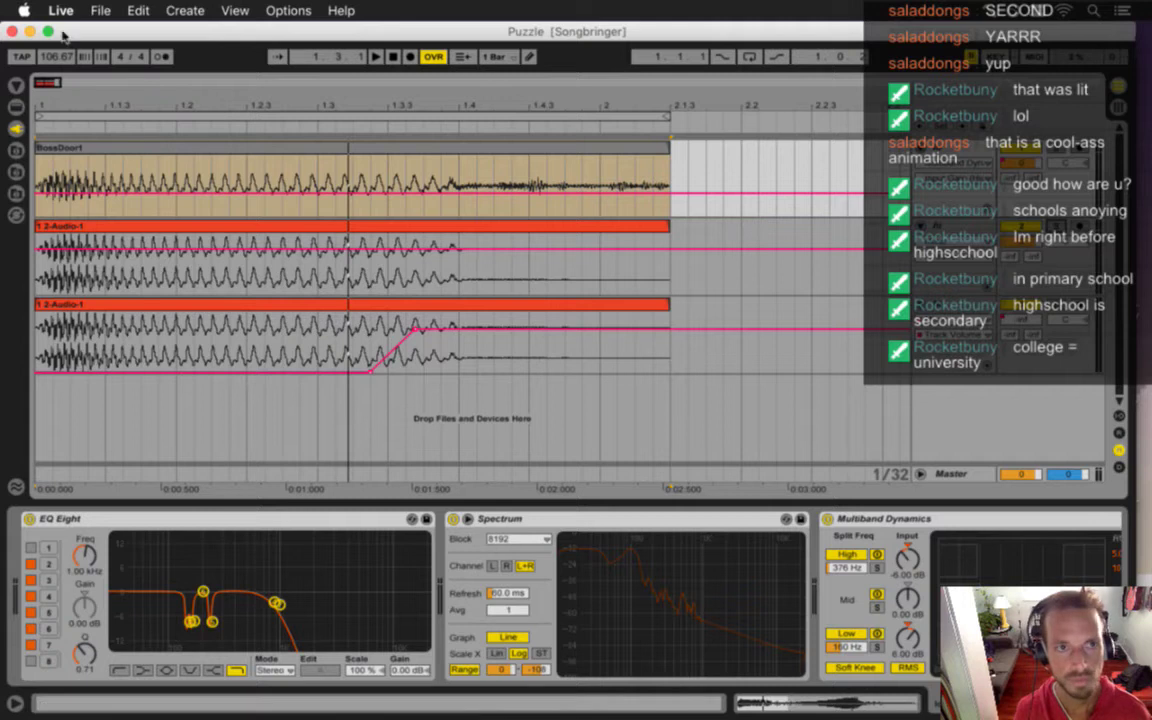
{"action": "left_click", "coordinate": [100, 10]}
{"action": "mouse_move", "coordinate": [110, 66]}
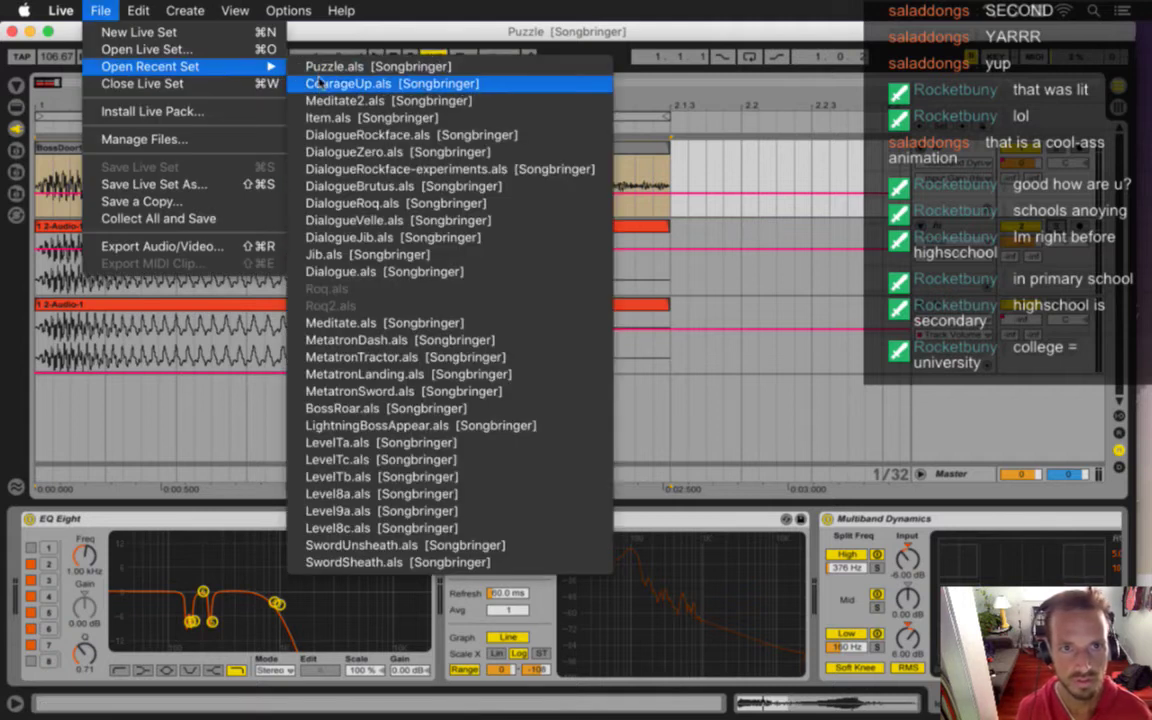
{"action": "left_click", "coordinate": [300, 67]}
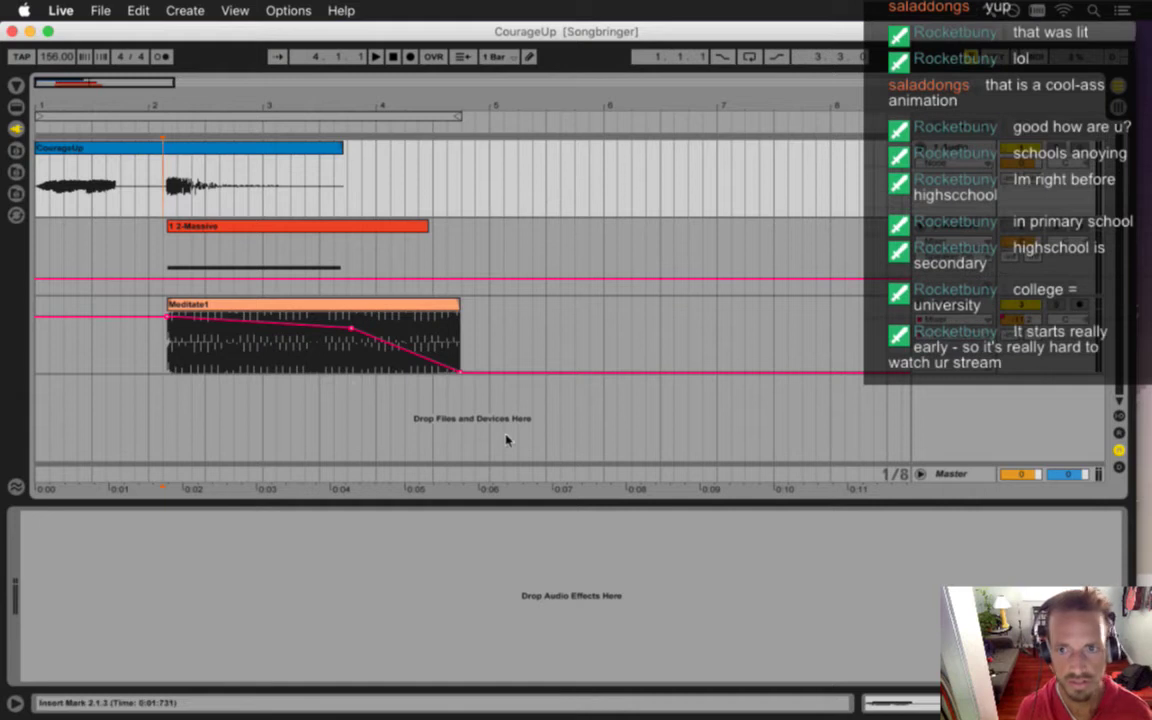
- Place the Puzzle1 audio file from the desktop on a new fourth audio track and align its start with the Meditate1 clip
{"action": "key", "text": "F11"}
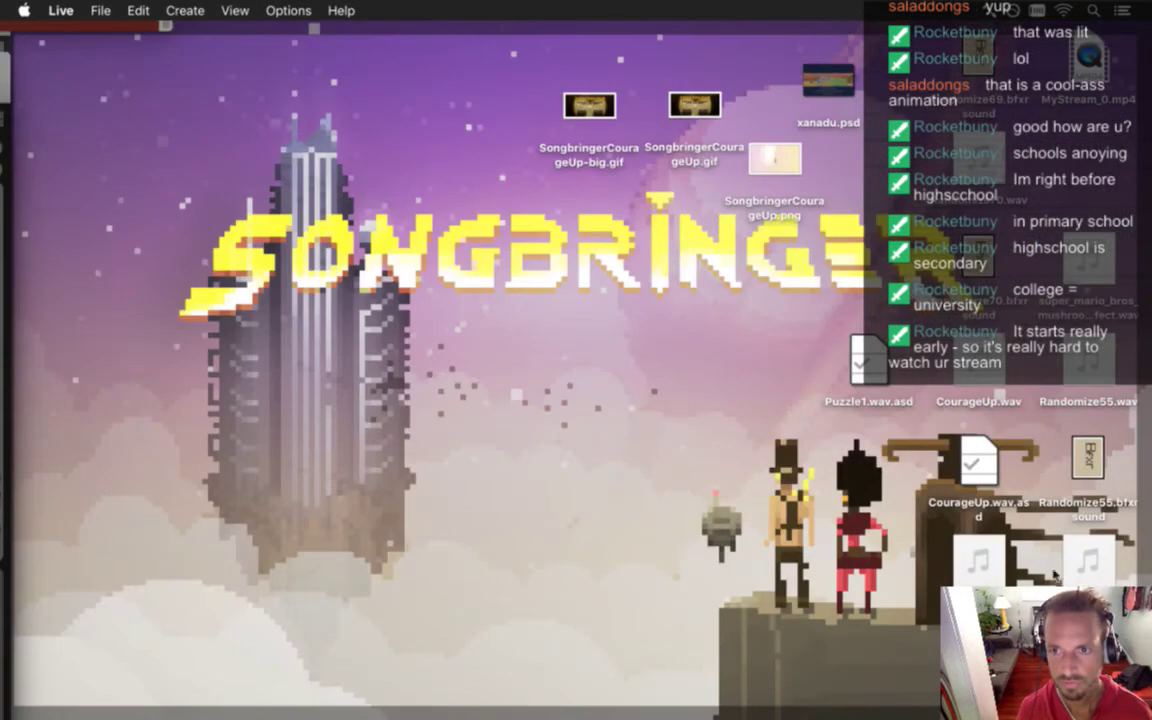
{"action": "key", "text": "F11"}
{"action": "mouse_move", "coordinate": [957, 548]}
{"action": "left_mouse_down"}
{"action": "mouse_move", "coordinate": [650, 500]}
{"action": "mouse_move", "coordinate": [331, 472]}
{"action": "mouse_move", "coordinate": [167, 407]}
{"action": "mouse_move", "coordinate": [178, 418]}
{"action": "left_mouse_up"}
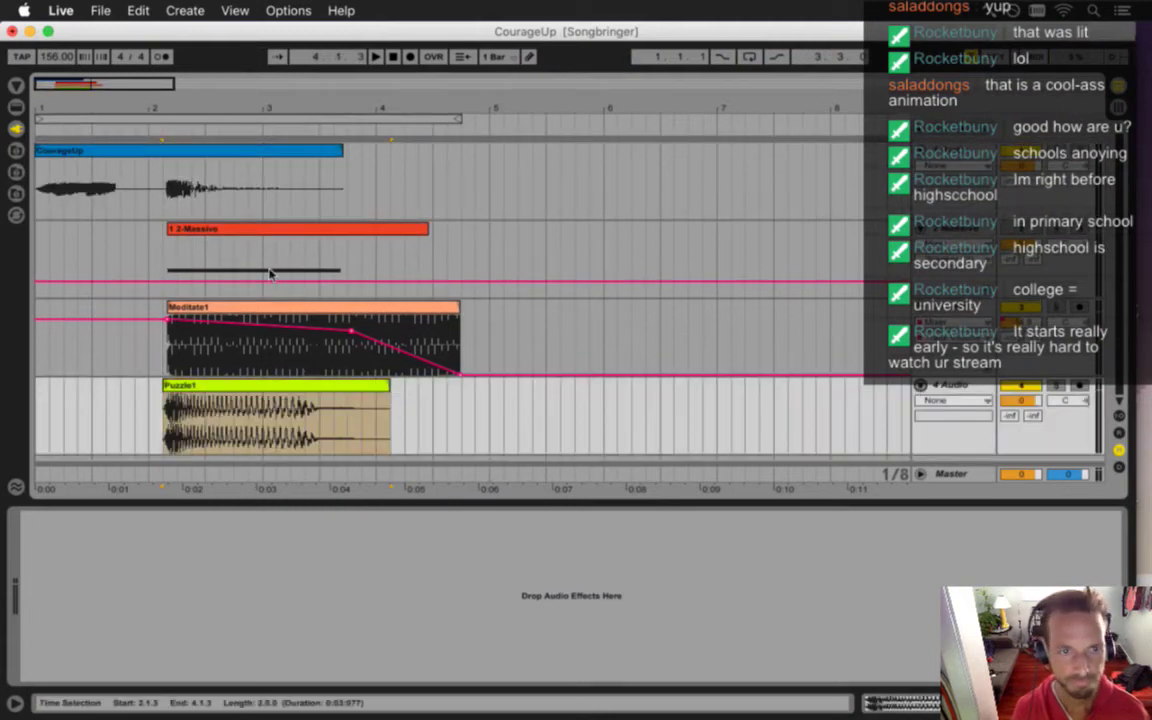
{"action": "left_click_drag", "start_coordinate": [174, 387], "coordinate": [178, 388]}
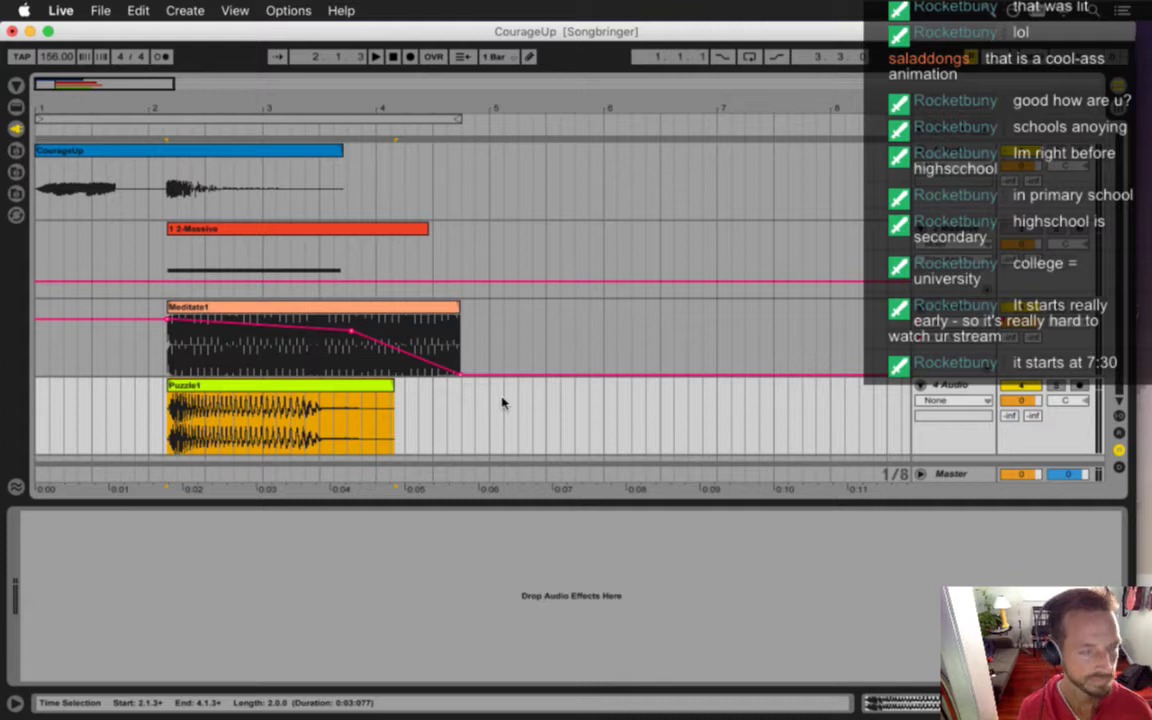
{"action": "left_click", "coordinate": [264, 397]}
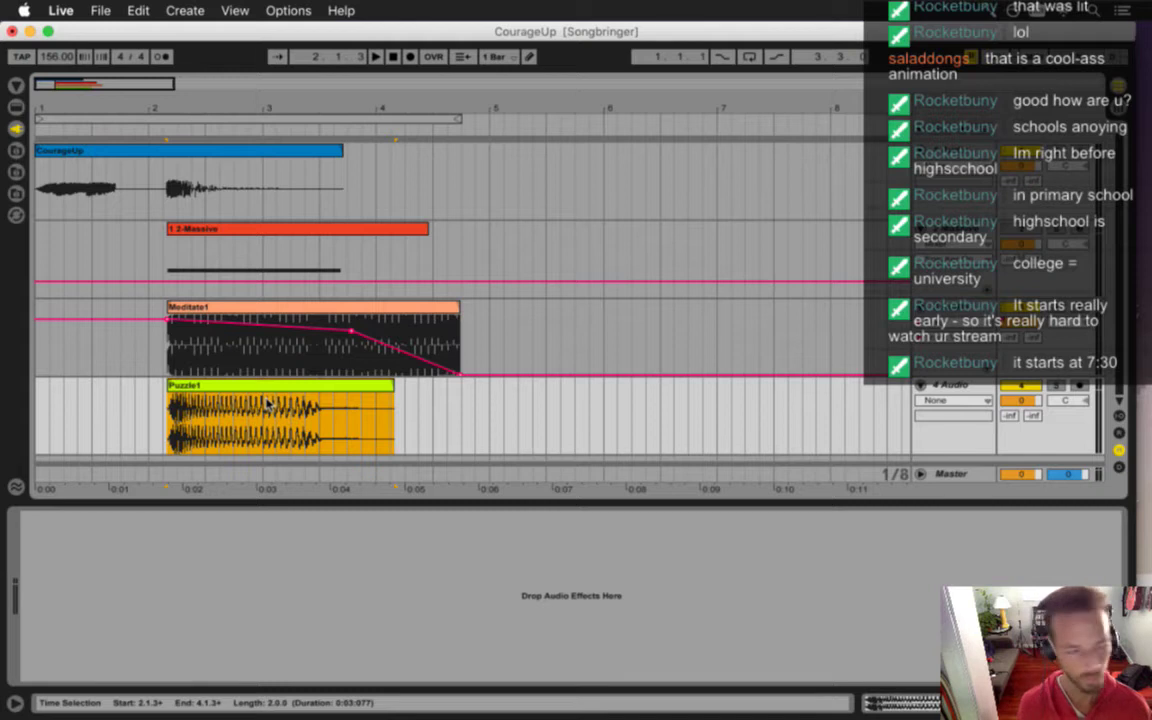
- Audition the layered sound from just before the start of the Puzzle1 clip
{"action": "left_click", "coordinate": [163, 430]}
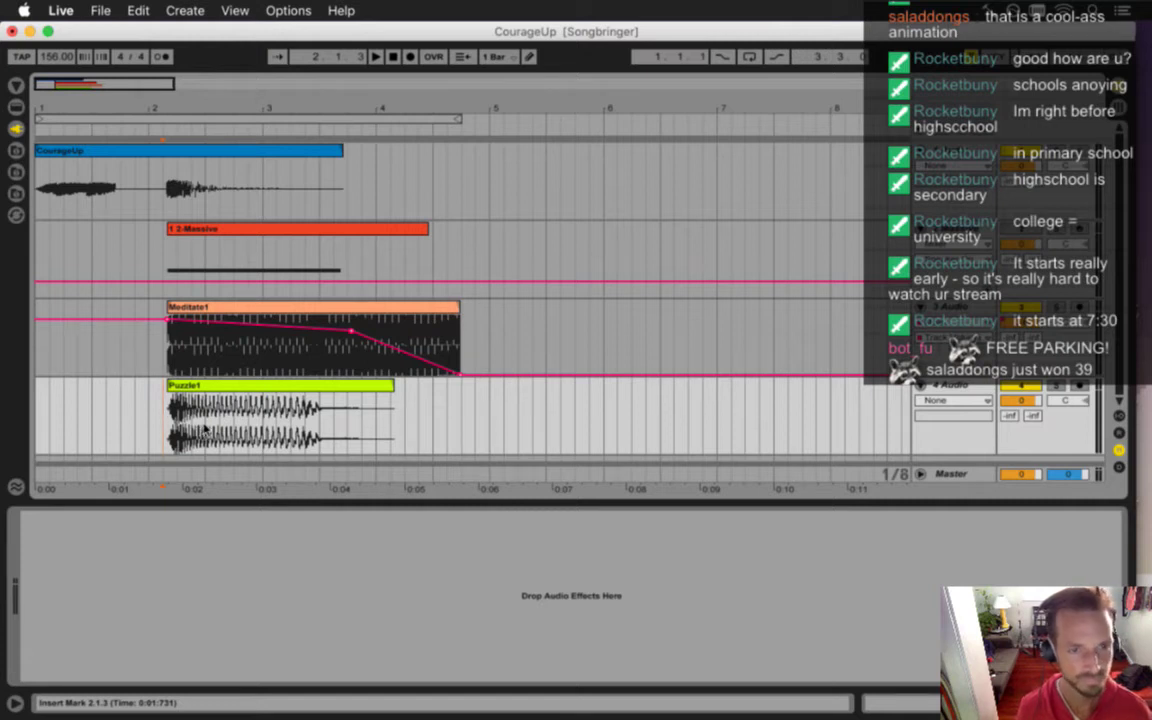
{"action": "key", "text": "space"}
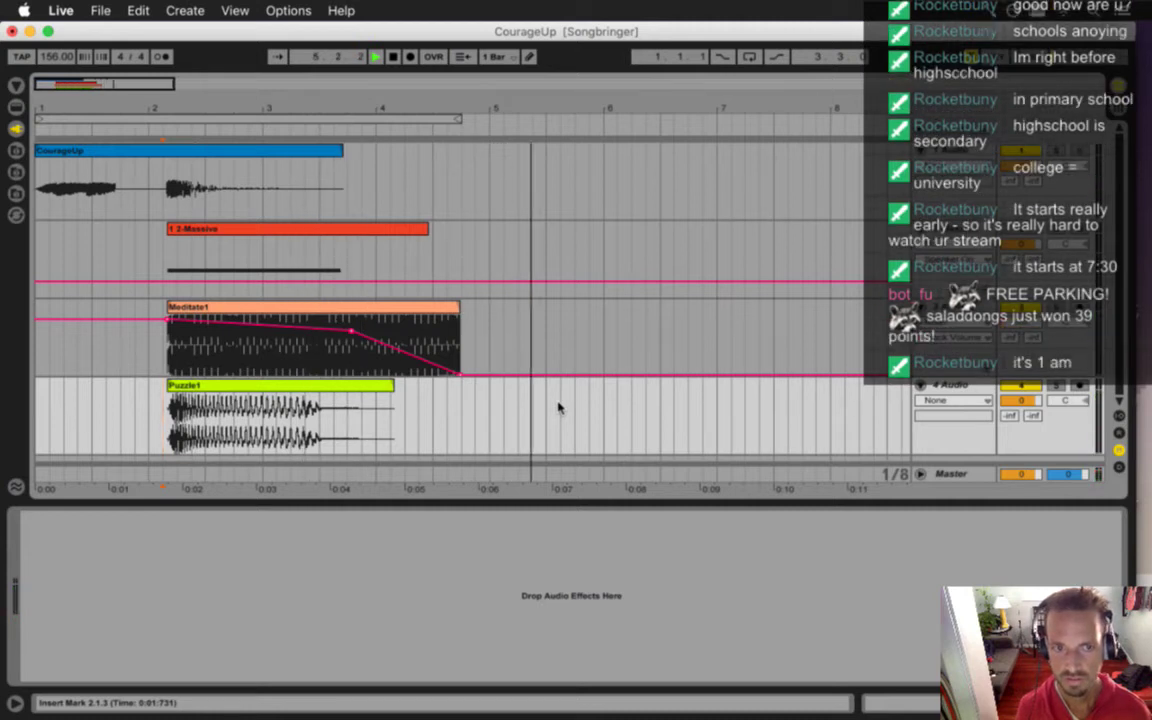
{"action": "key", "text": "space"}
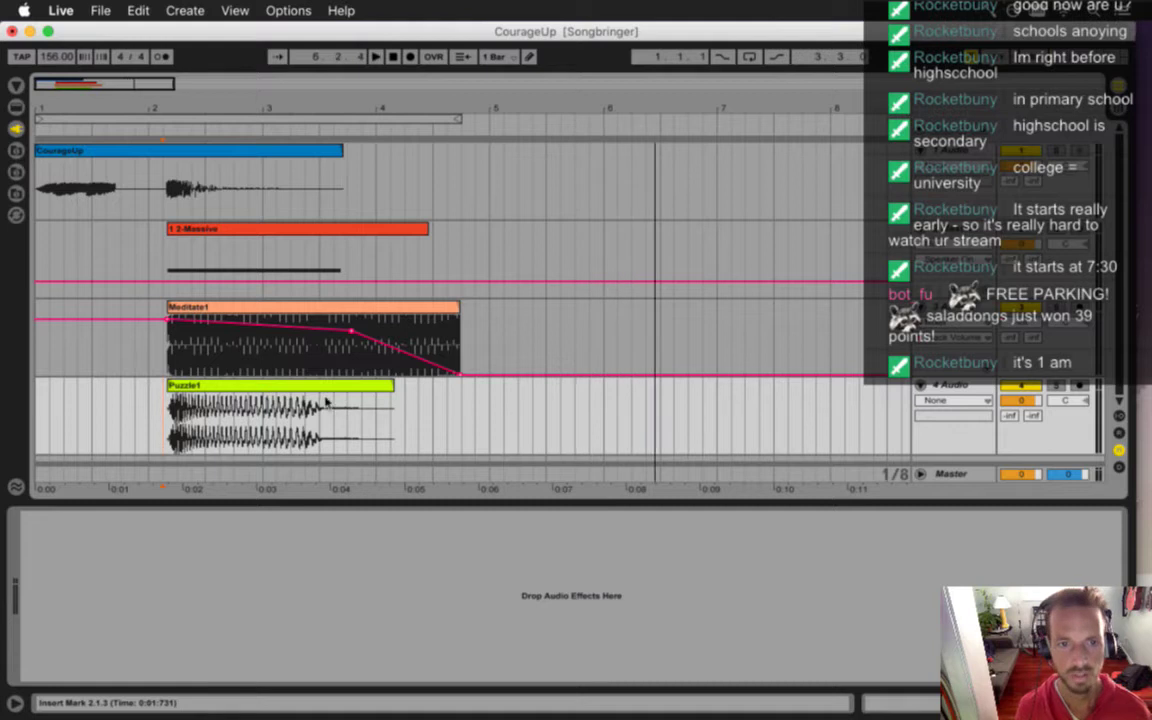
- Show the mixer's Track Volume automation on the fourth audio track, over the Puzzle1 clip
{"action": "left_click", "coordinate": [326, 401]}
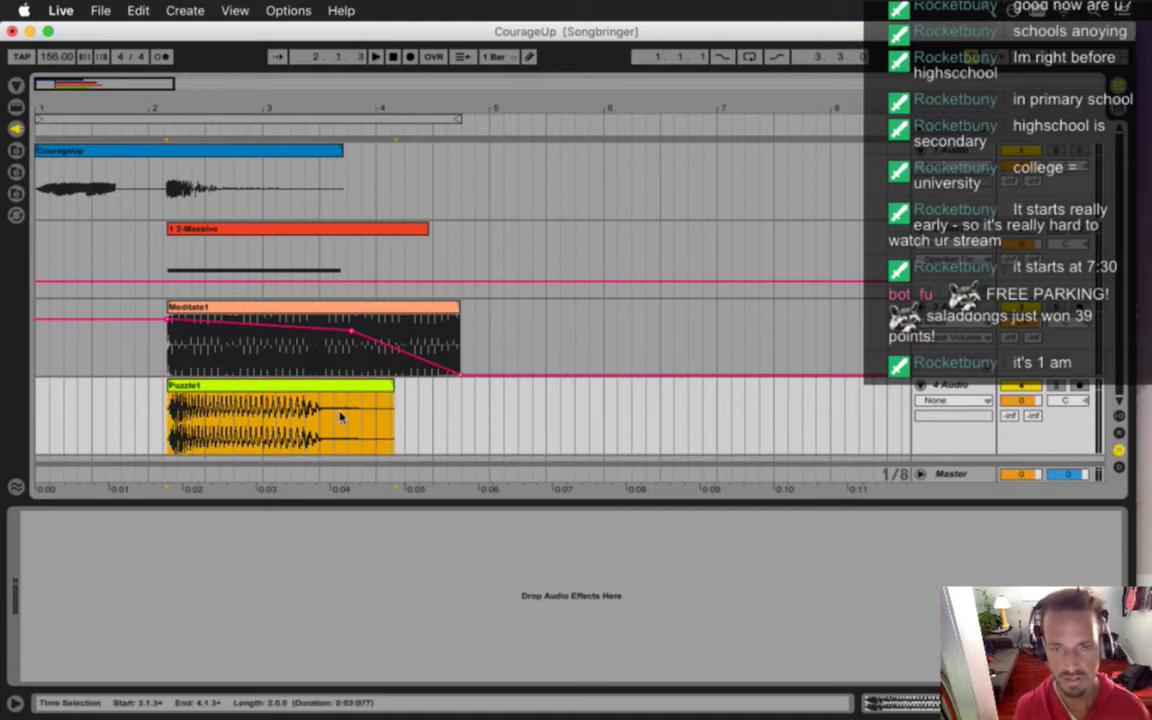
{"action": "left_click", "coordinate": [952, 400]}
{"action": "left_click", "coordinate": [930, 436]}
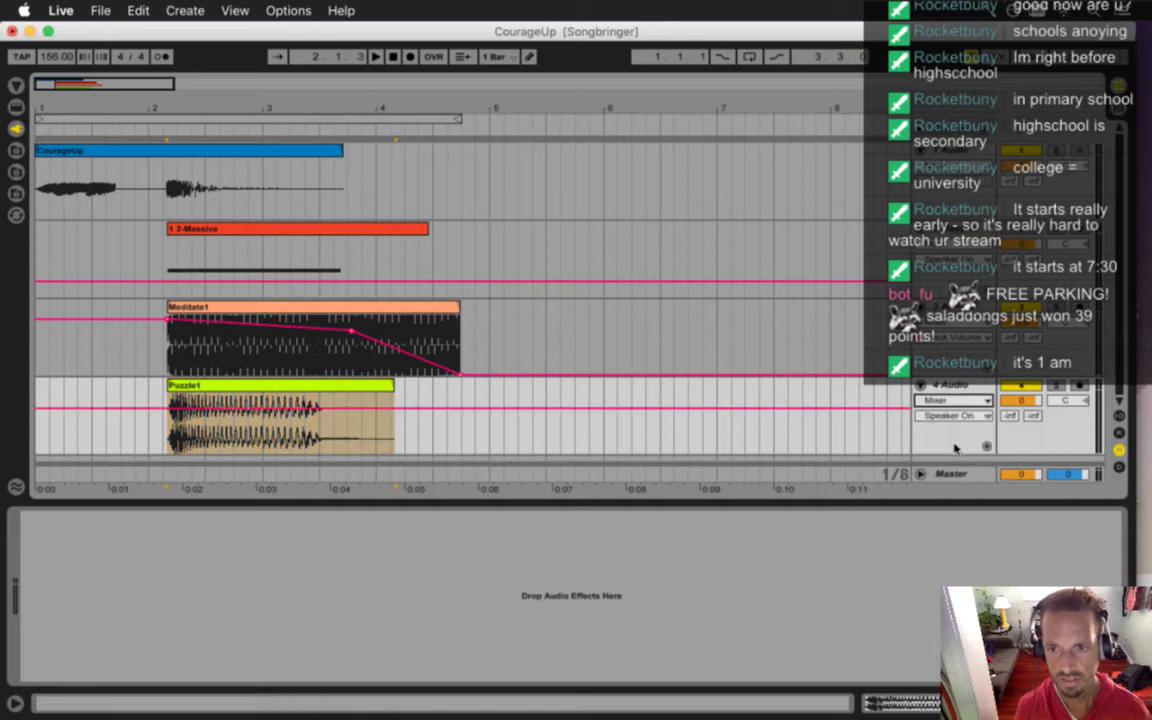
{"action": "left_click", "coordinate": [952, 415]}
{"action": "left_click", "coordinate": [951, 440]}
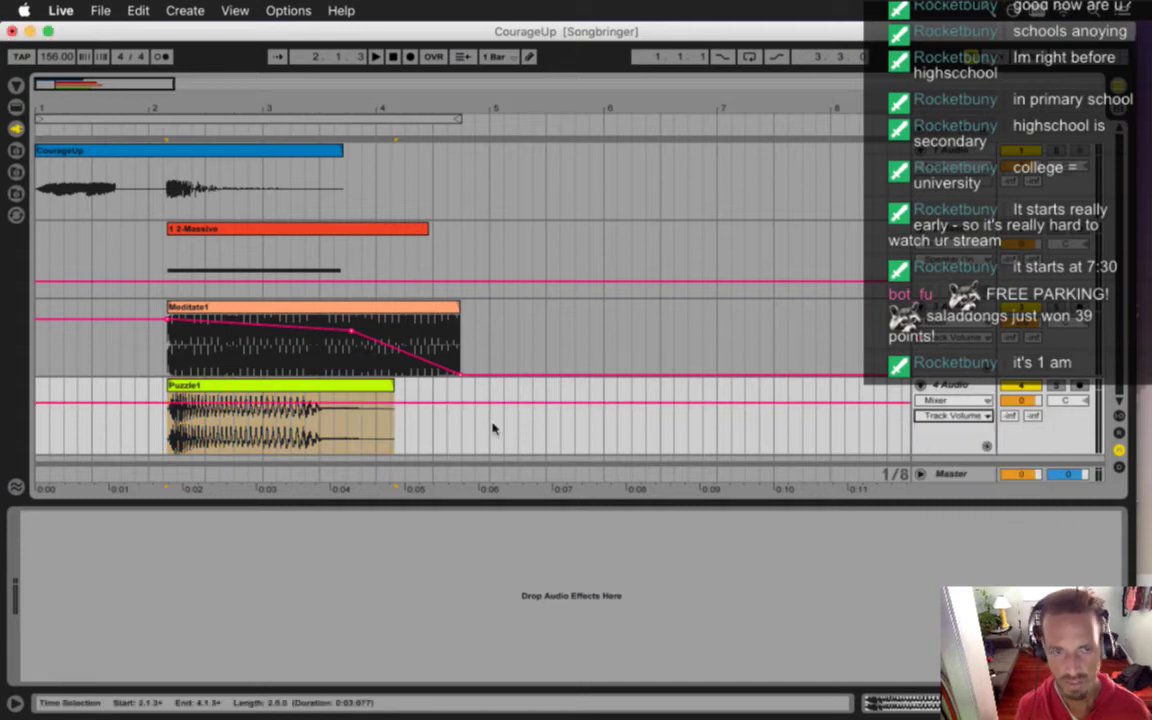
- Draw a Track Volume fade on the Puzzle1 clip, falling to about -13 dB near the waveform's end and then to -inf dB
{"action": "left_click", "coordinate": [208, 404]}
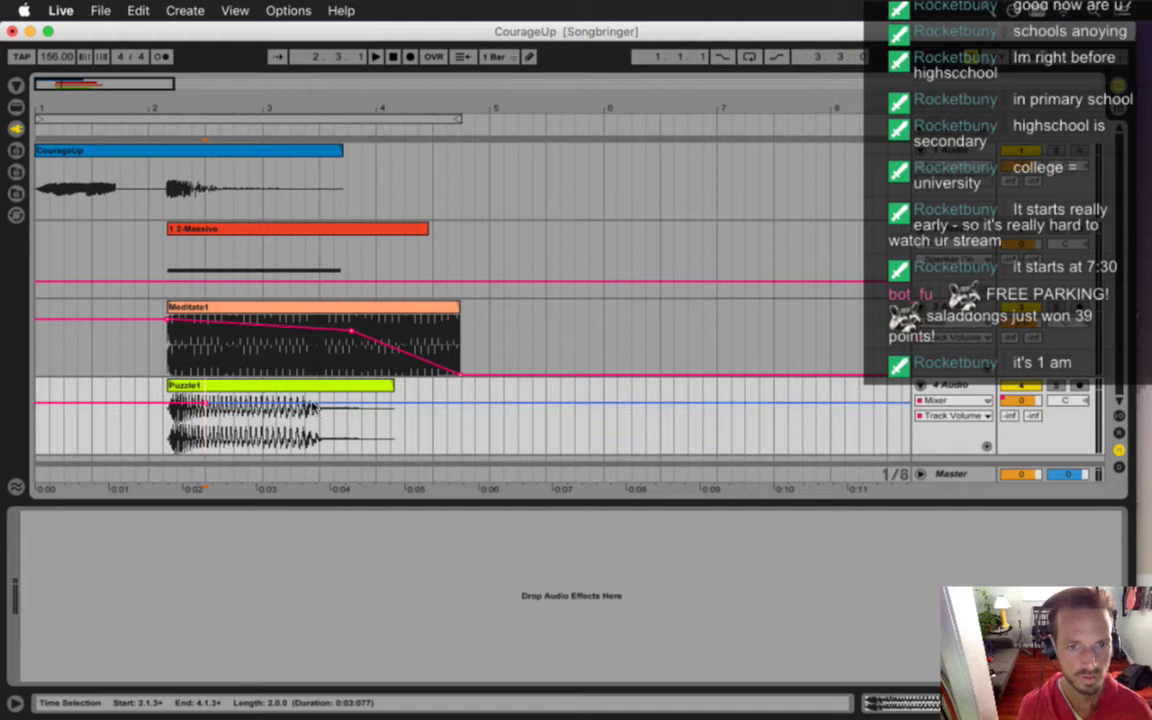
{"action": "left_click_drag", "start_coordinate": [314, 403], "coordinate": [314, 418]}
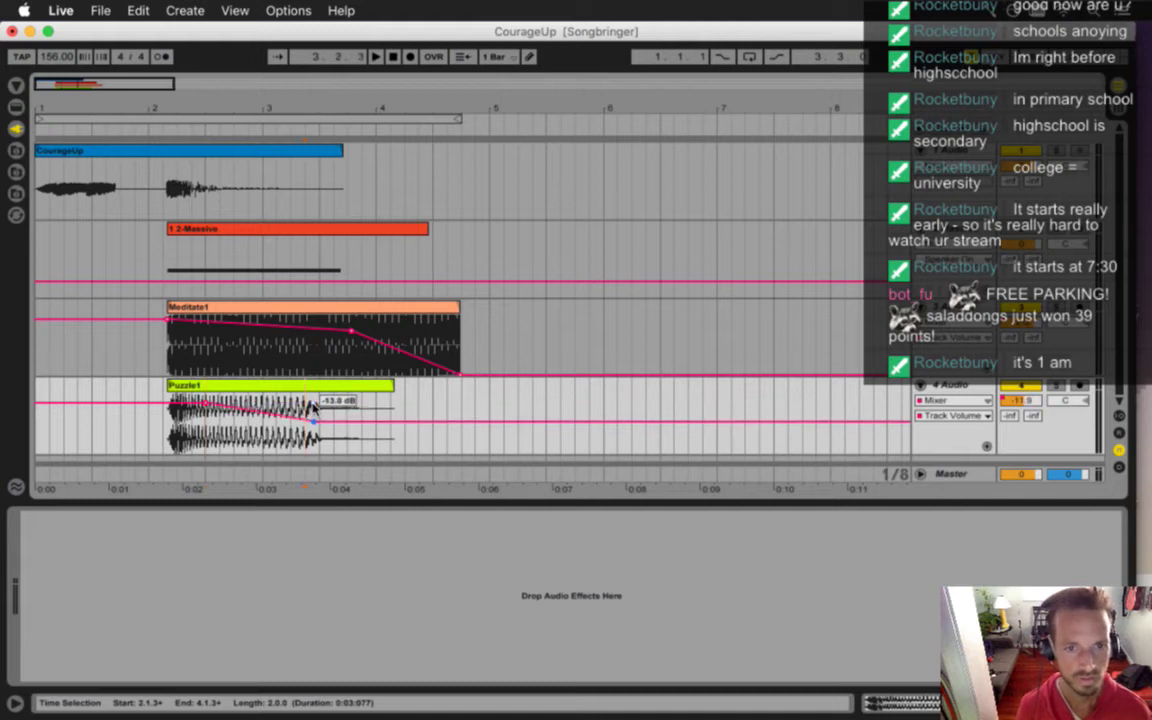
{"action": "left_click_drag", "start_coordinate": [388, 428], "coordinate": [389, 452]}
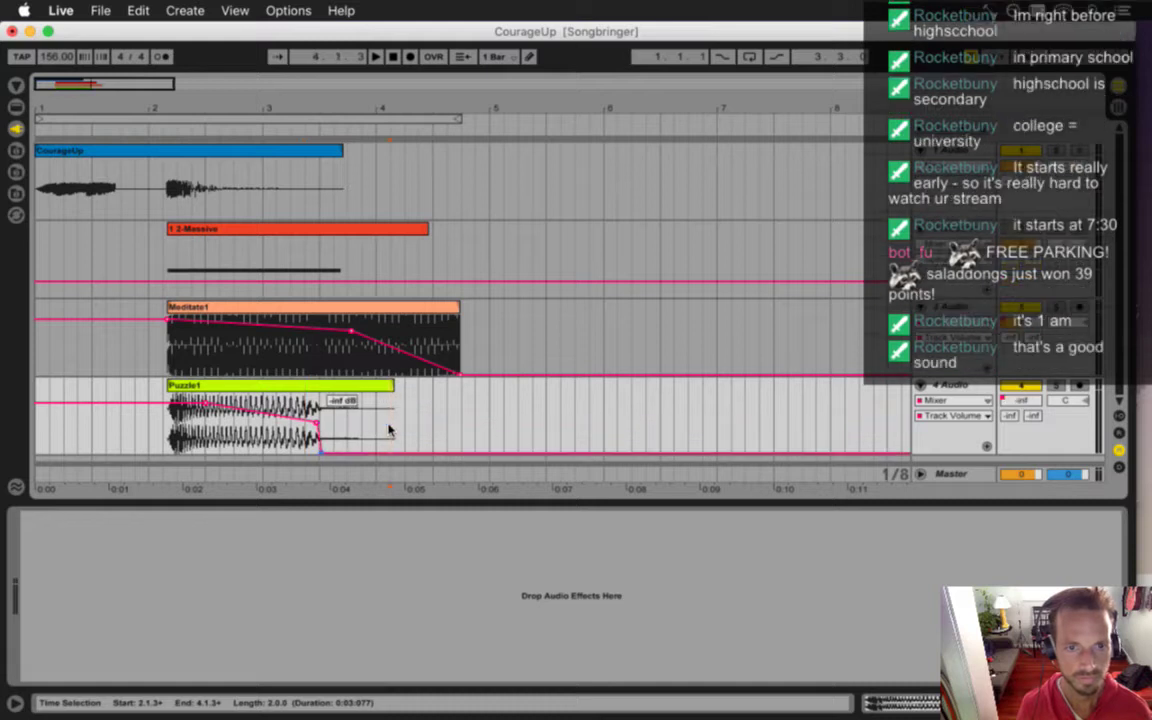
- Audition the Puzzle1 fade and move its last two volume breakpoints earlier so it cuts out before the waveform's tail
{"action": "left_click", "coordinate": [389, 430]}
{"action": "key", "text": "space"}
{"action": "key", "text": "space"}
{"action": "left_click", "coordinate": [268, 430]}
{"action": "key", "text": "space"}
{"action": "key", "text": "space"}
{"action": "left_click_drag", "start_coordinate": [315, 424], "coordinate": [294, 423]}
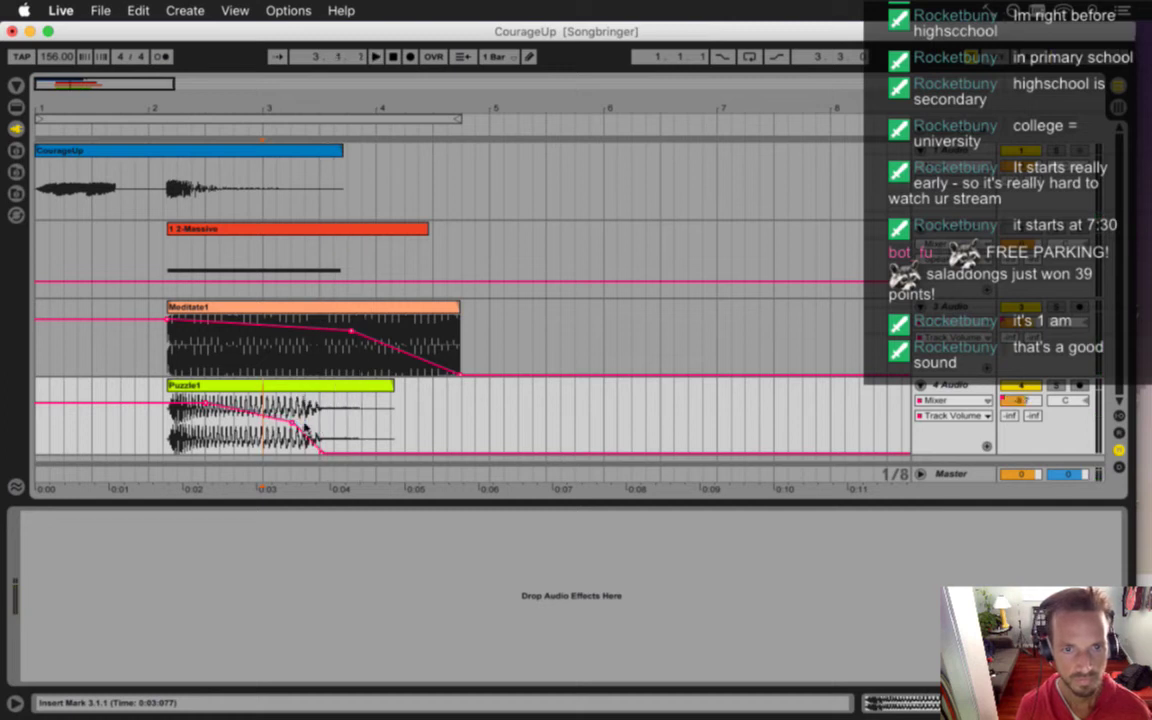
{"action": "mouse_move", "coordinate": [328, 456]}
{"action": "key", "text": "space"}
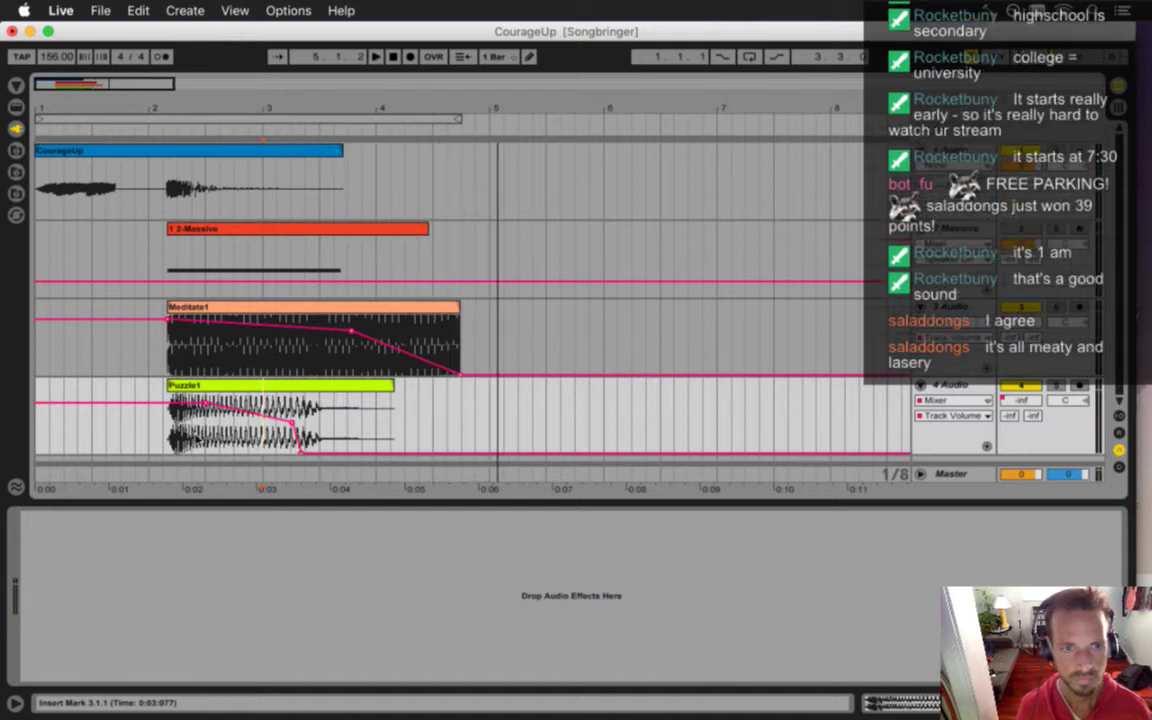
- Audition the layered sound from bar 2 and select the Puzzle1 clip
{"action": "left_click", "coordinate": [142, 437]}
{"action": "key", "text": "space"}
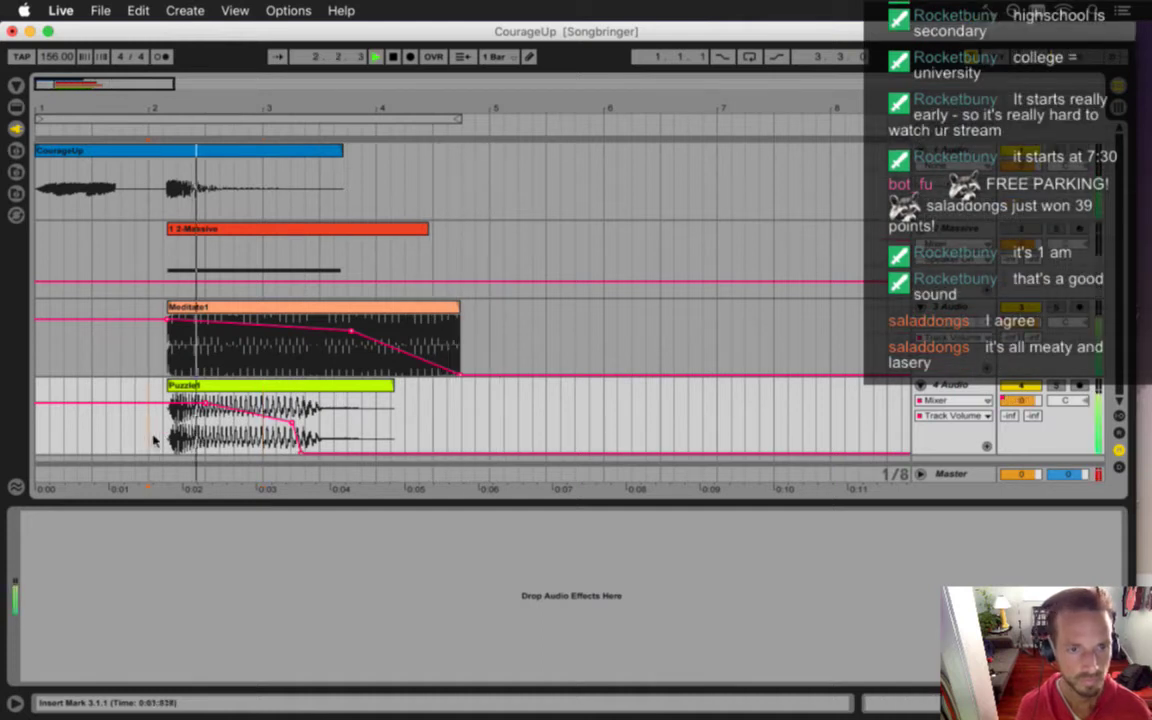
{"action": "key", "text": "space"}
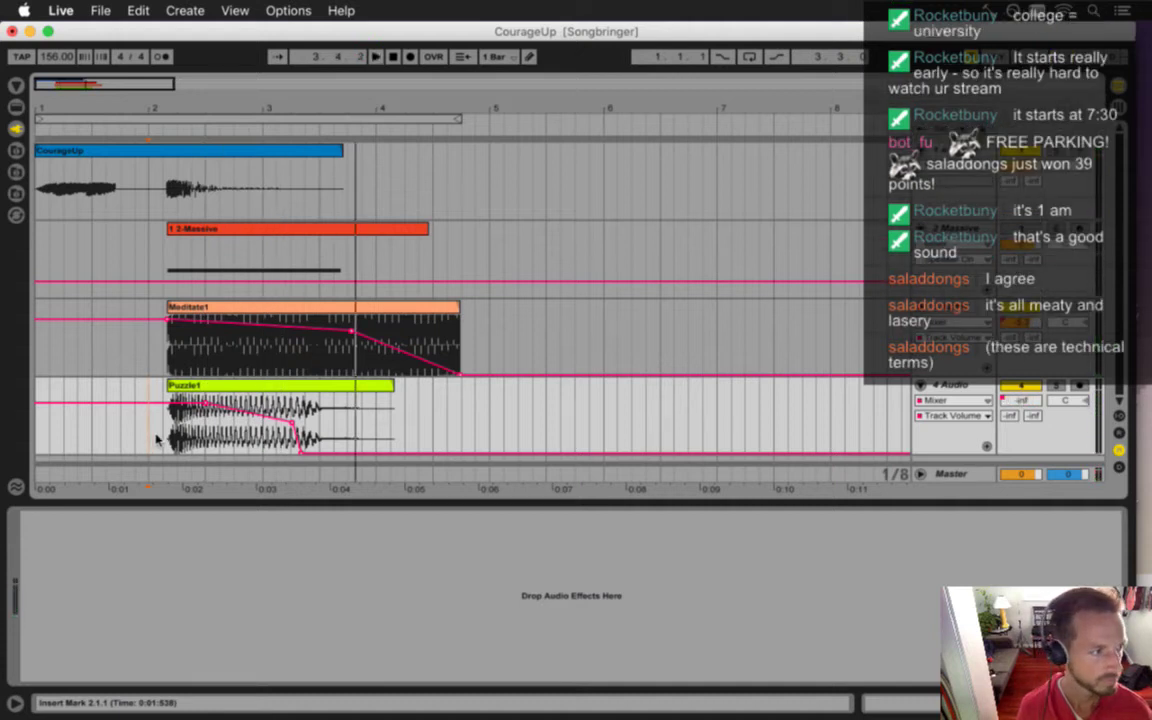
{"action": "left_click", "coordinate": [201, 390]}
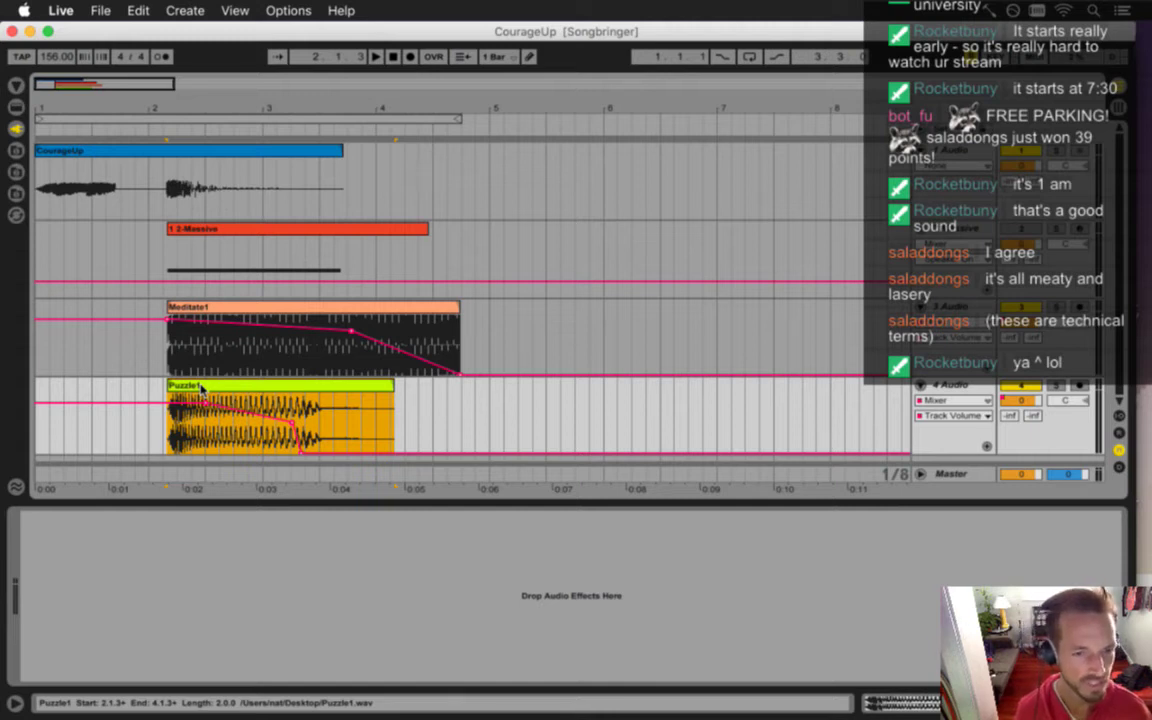
{"action": "left_click", "coordinate": [201, 390]}
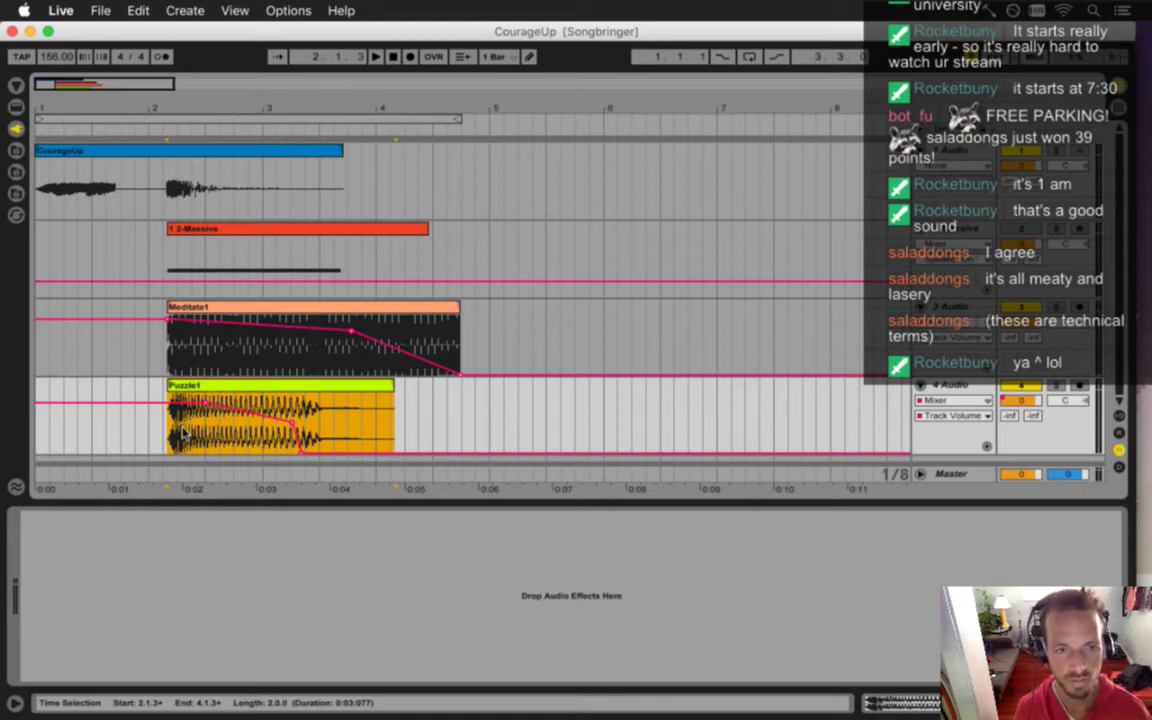
- Add a Limiter from the Live Devices to the Master track
{"action": "left_click", "coordinate": [948, 474]}
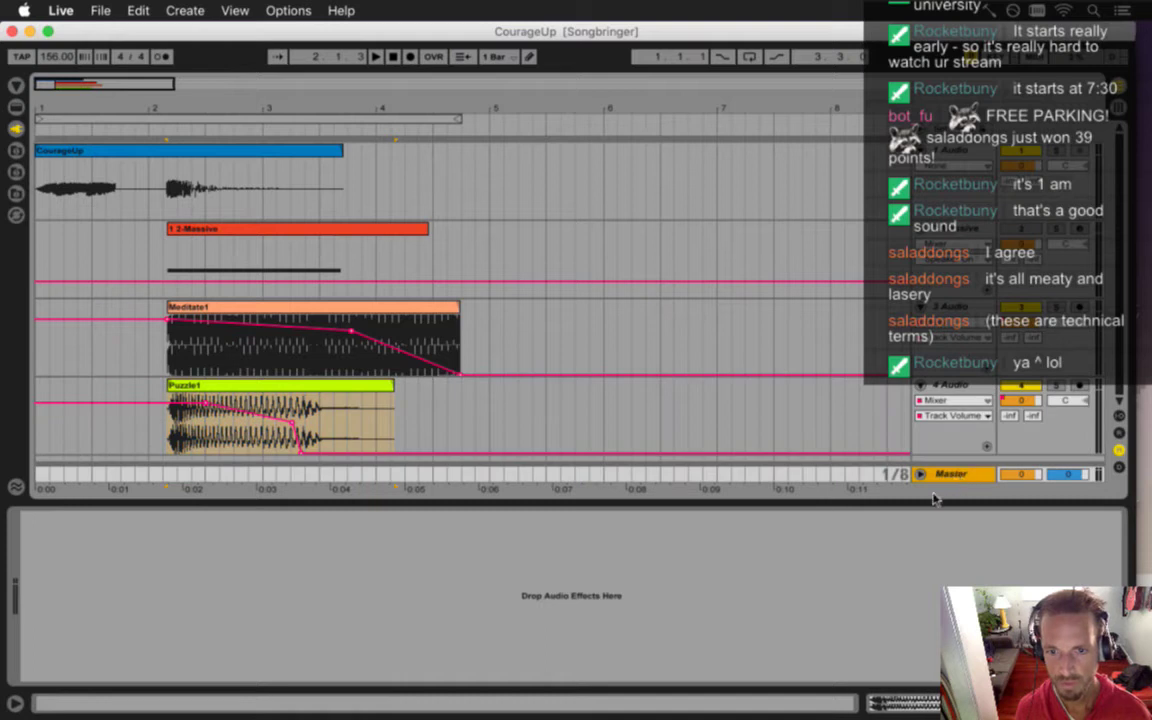
{"action": "left_click", "coordinate": [16, 106]}
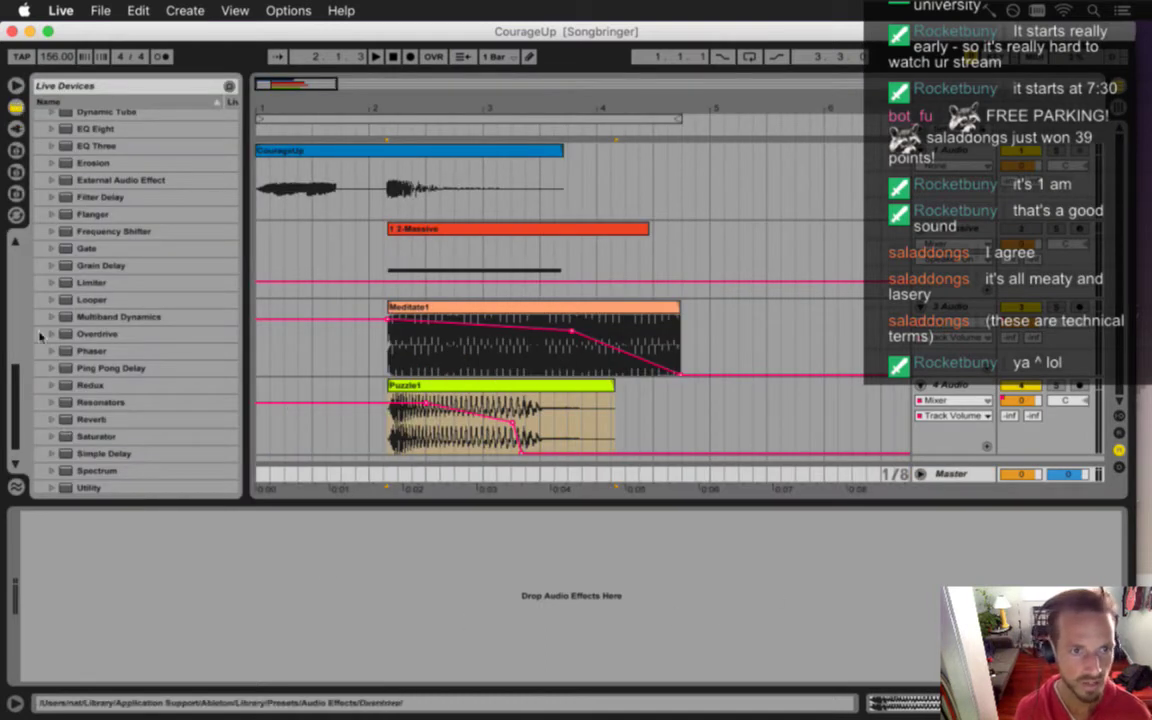
{"action": "left_click_drag", "start_coordinate": [66, 284], "coordinate": [75, 543]}
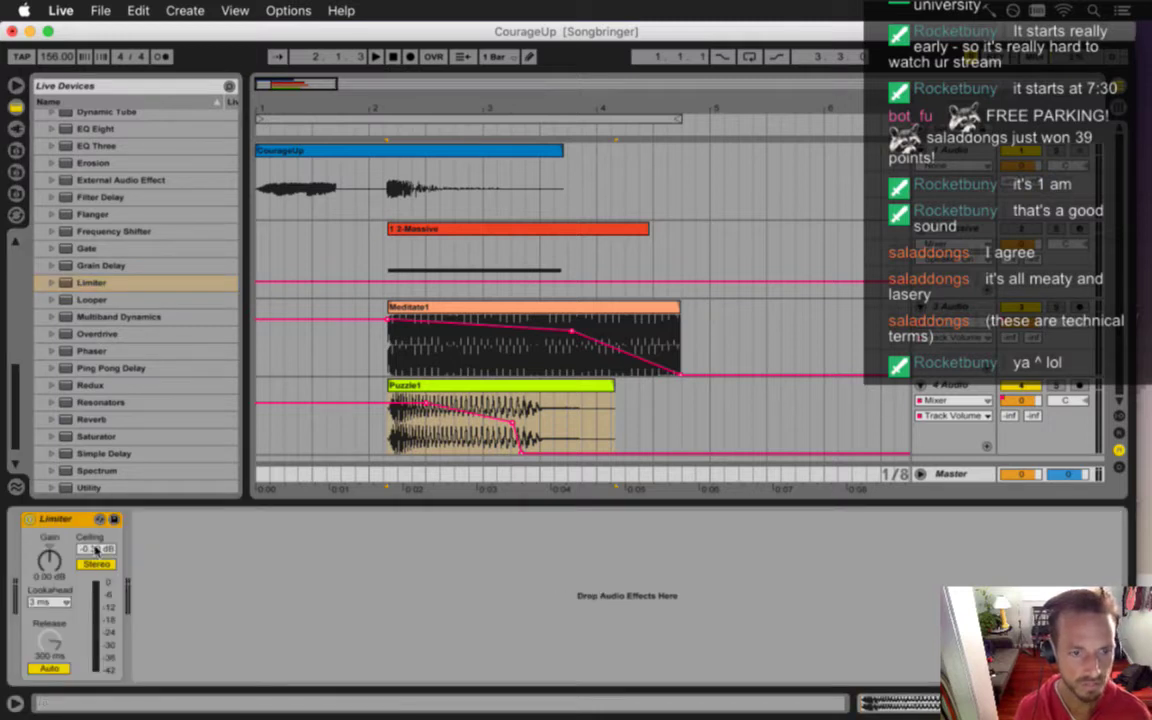
- Load the Upper Ceiling preset into the Master track's Limiter, comparing it with the default Limiter settings
{"action": "left_click", "coordinate": [52, 283]}
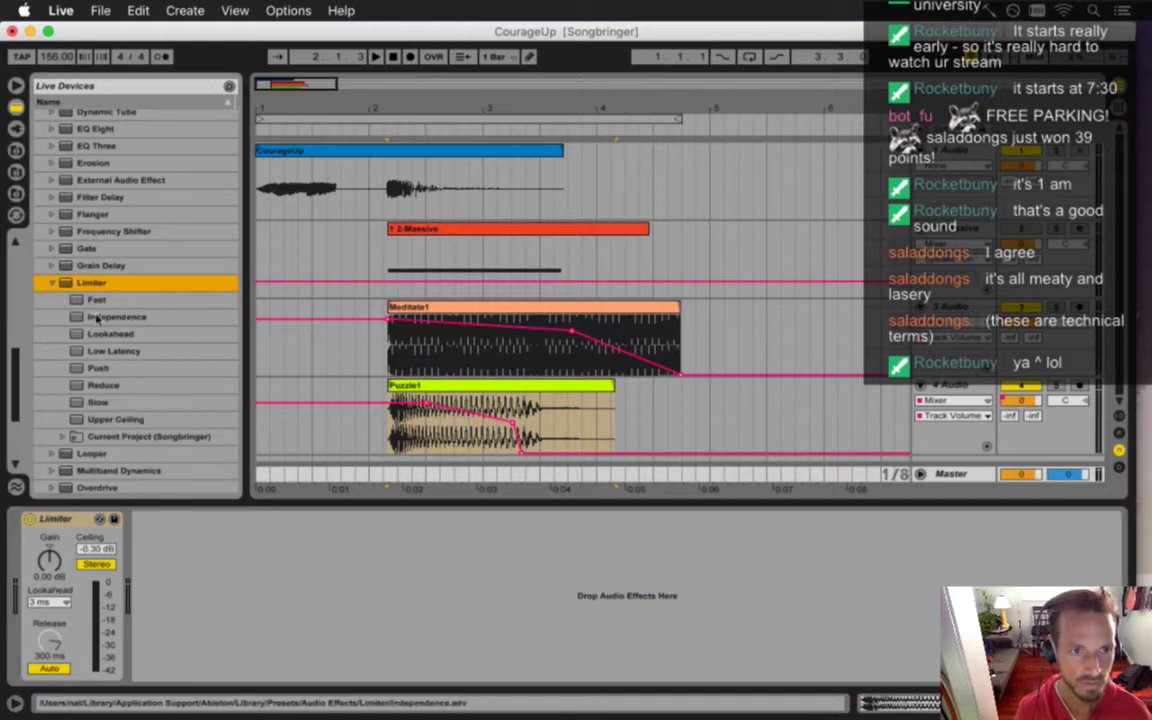
{"action": "left_click", "coordinate": [113, 419]}
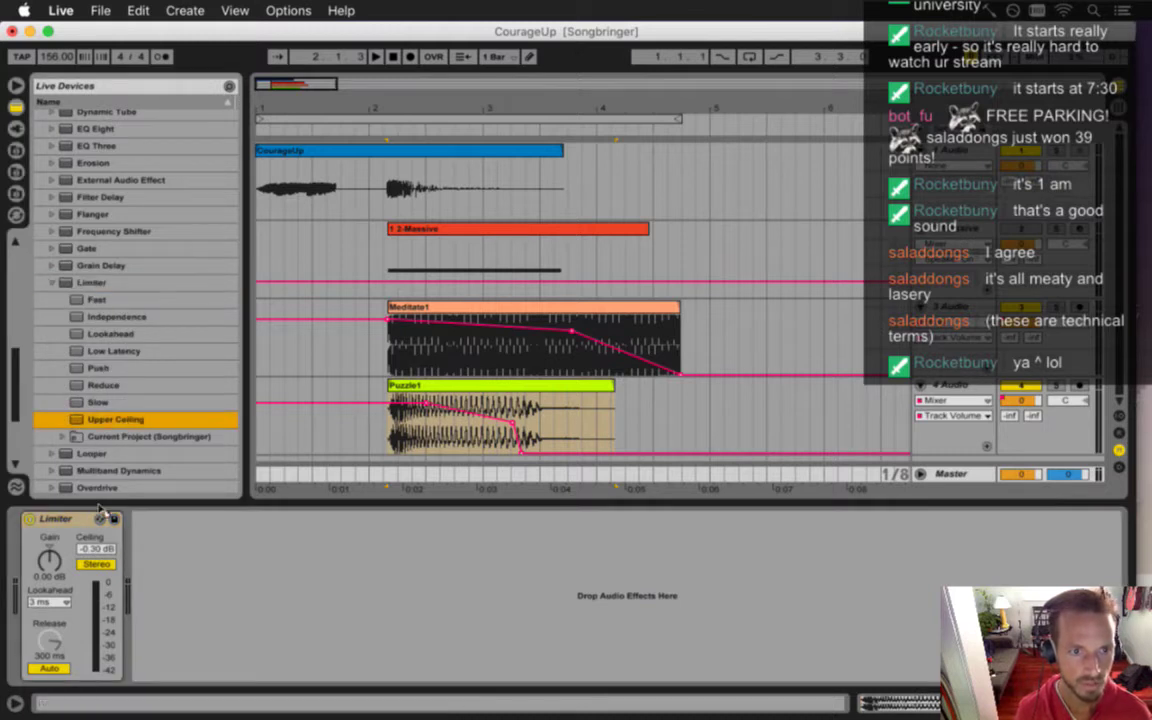
{"action": "key", "text": "Return"}
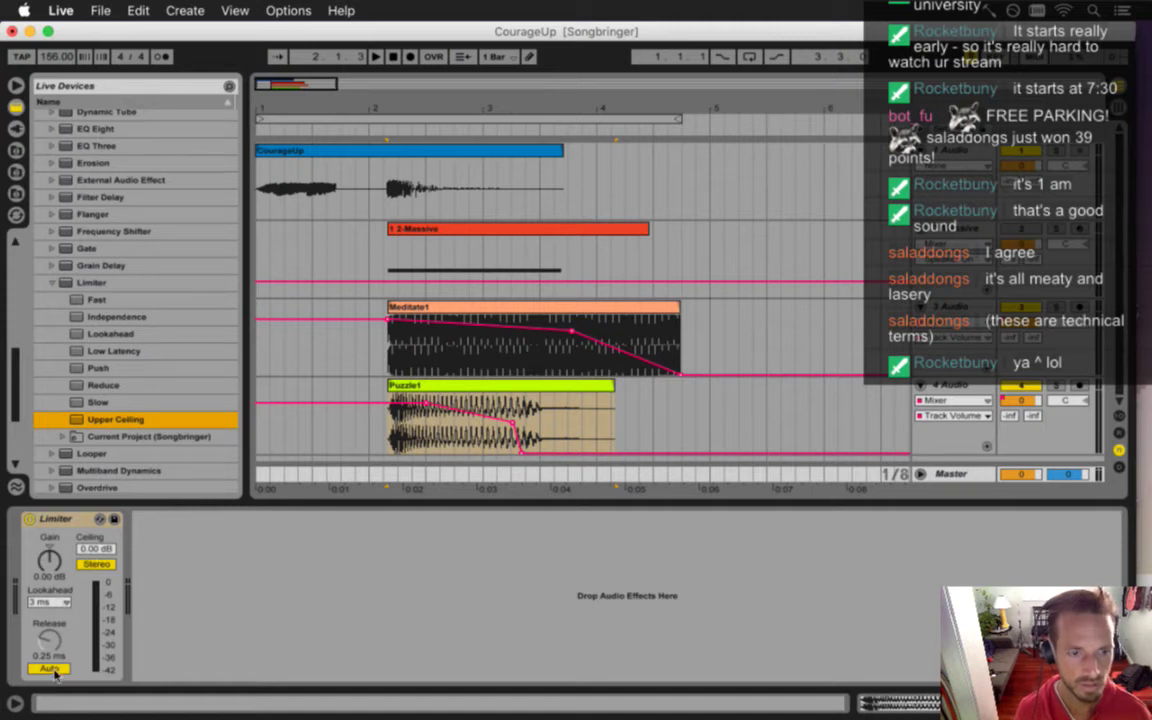
{"action": "left_click_drag", "start_coordinate": [84, 281], "coordinate": [76, 515]}
{"action": "left_click", "coordinate": [50, 615]}
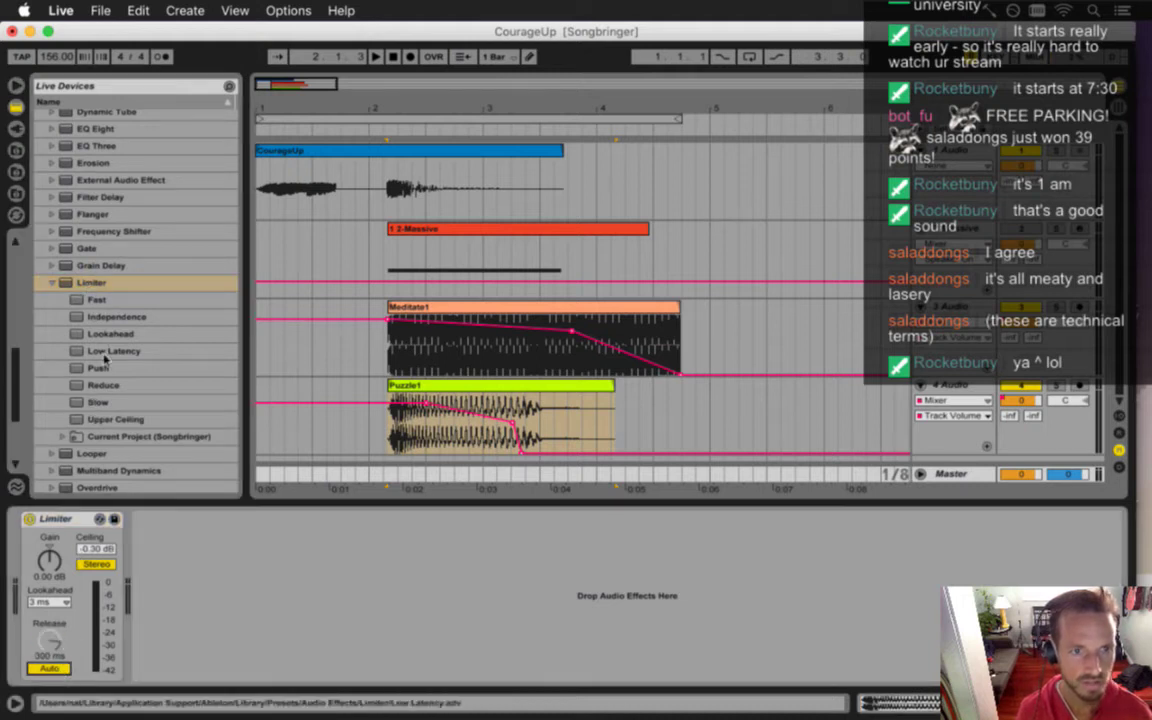
{"action": "left_click", "coordinate": [105, 421]}
{"action": "left_click_drag", "start_coordinate": [105, 421], "coordinate": [121, 610]}
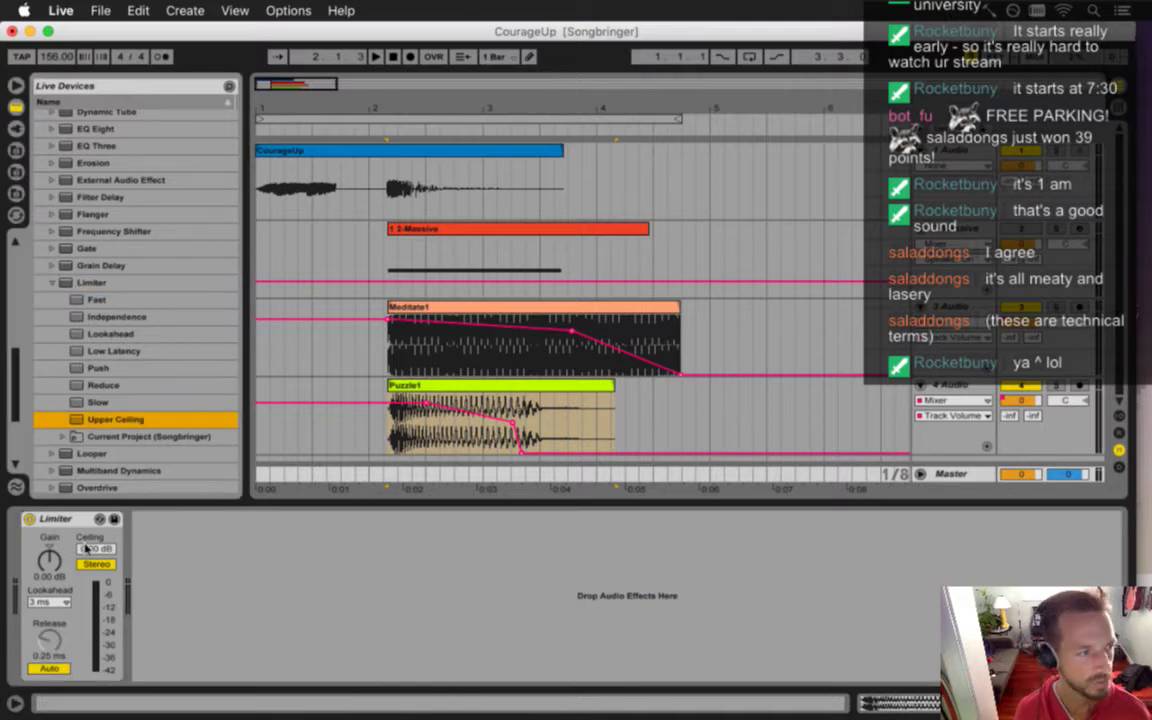
- Audition the layered sound repeatedly from bar 2 with the Limiter active on the Master track
{"action": "left_click", "coordinate": [376, 360]}
{"action": "key", "text": "space"}
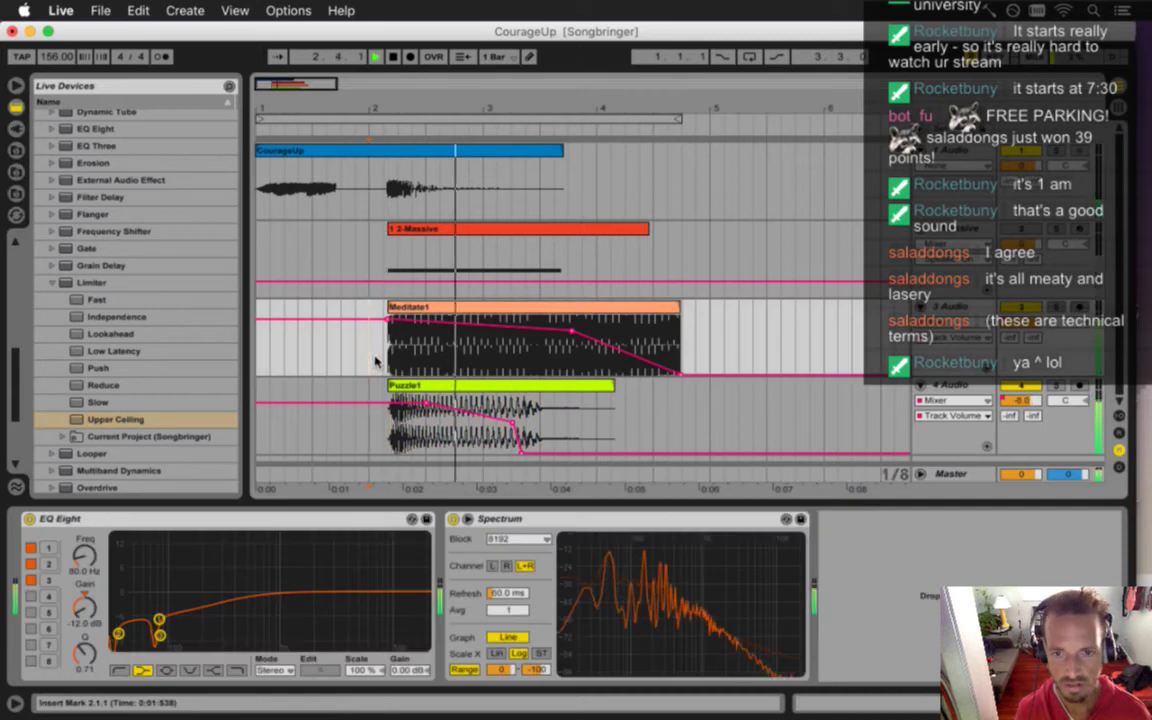
{"action": "key", "text": "space"}
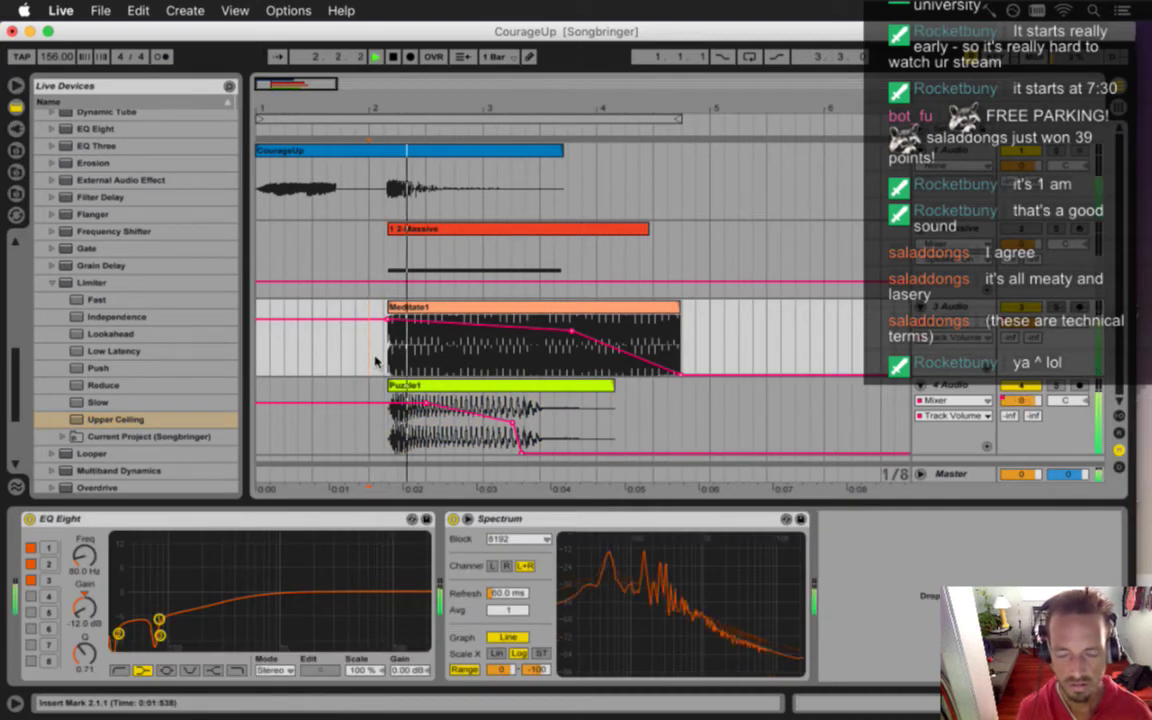
{"action": "key", "text": "space"}
{"action": "key", "text": "space"}
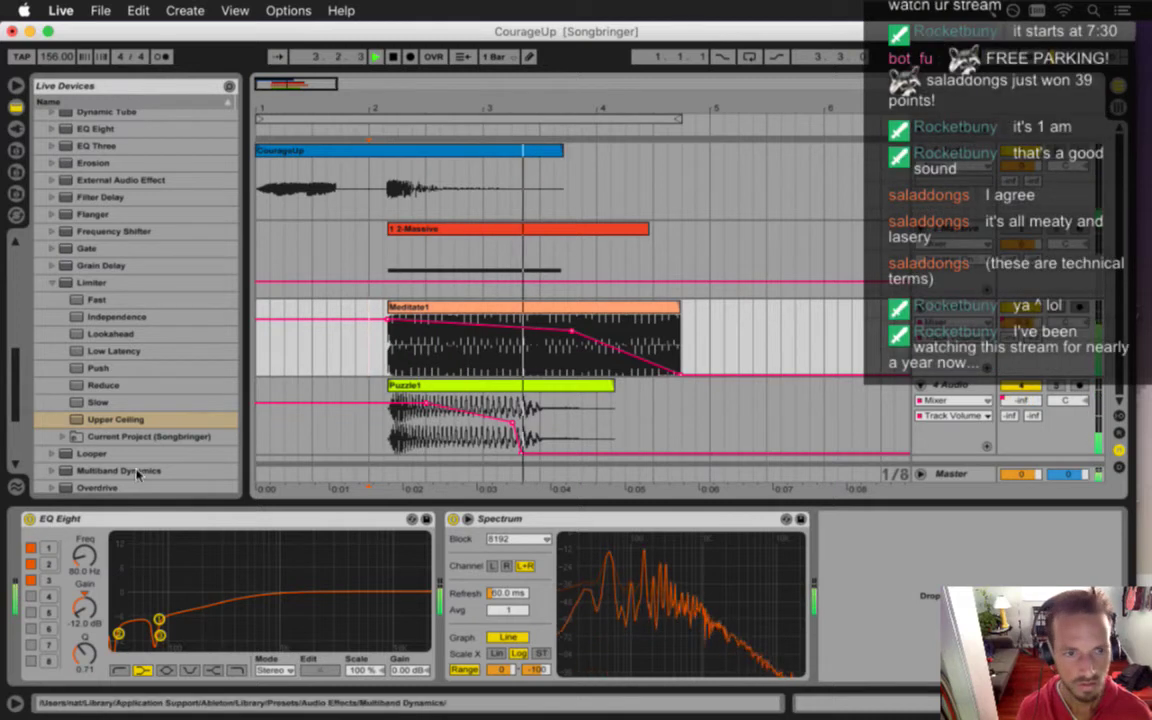
- Switch off the Master track's Limiter and audition the sound from bar 2 without it
{"action": "left_click", "coordinate": [965, 479]}
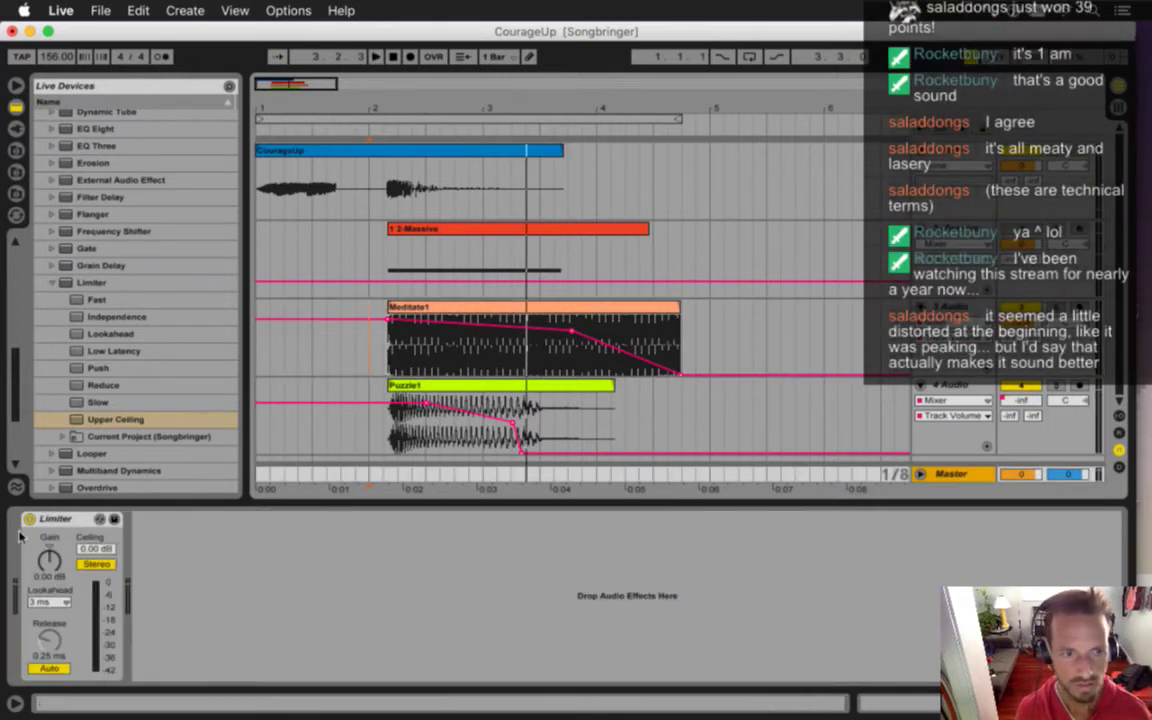
{"action": "left_click", "coordinate": [22, 472]}
{"action": "left_click", "coordinate": [372, 366]}
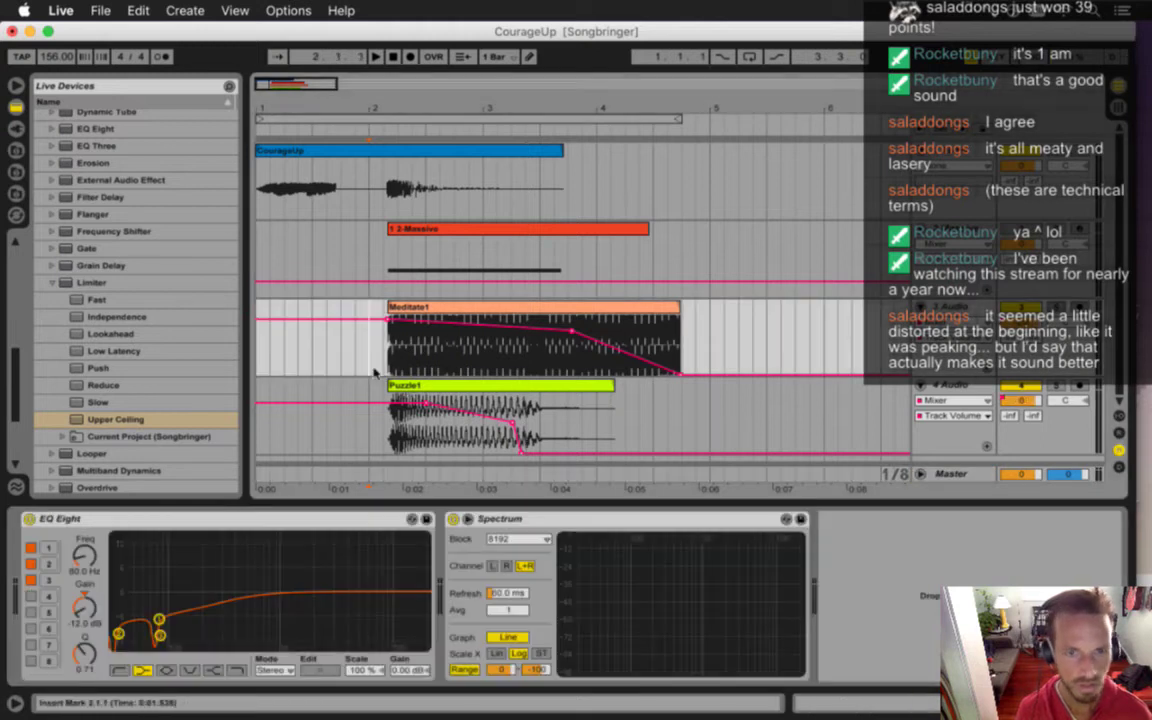
{"action": "key", "text": "space"}
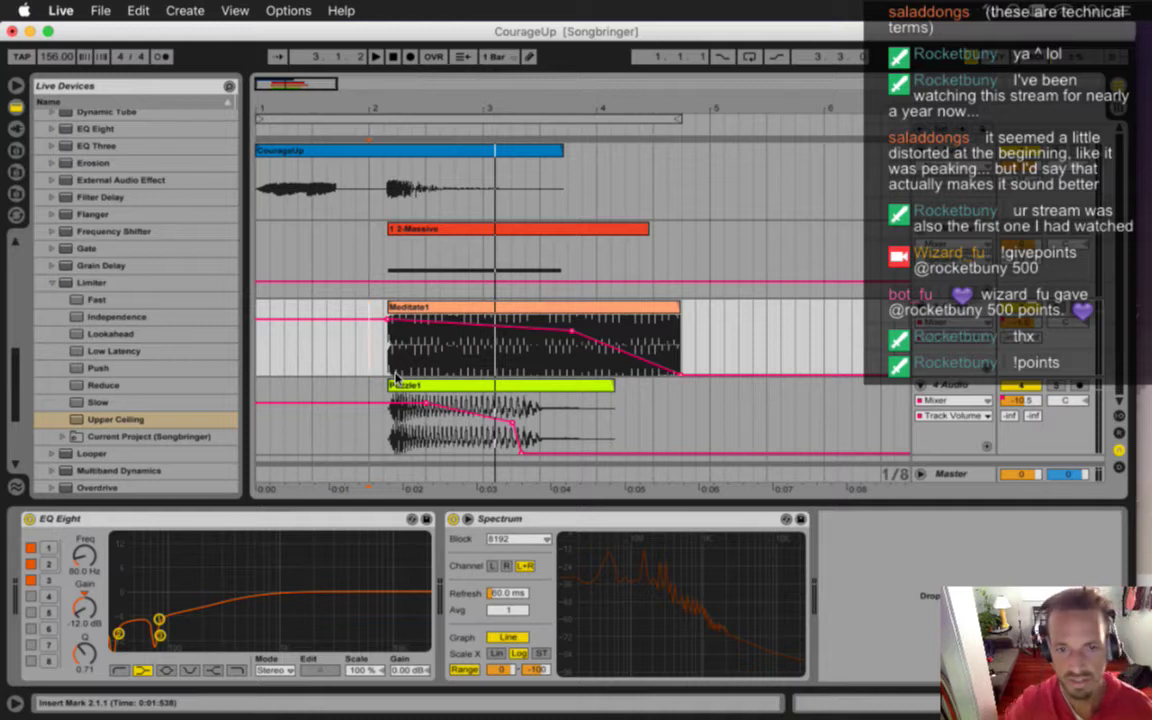
- Check the Master track's Limiter, replay the sound from the start of the Puzzle1 clip, and bring up the Meditate1 track's effects
{"action": "left_click", "coordinate": [960, 476]}
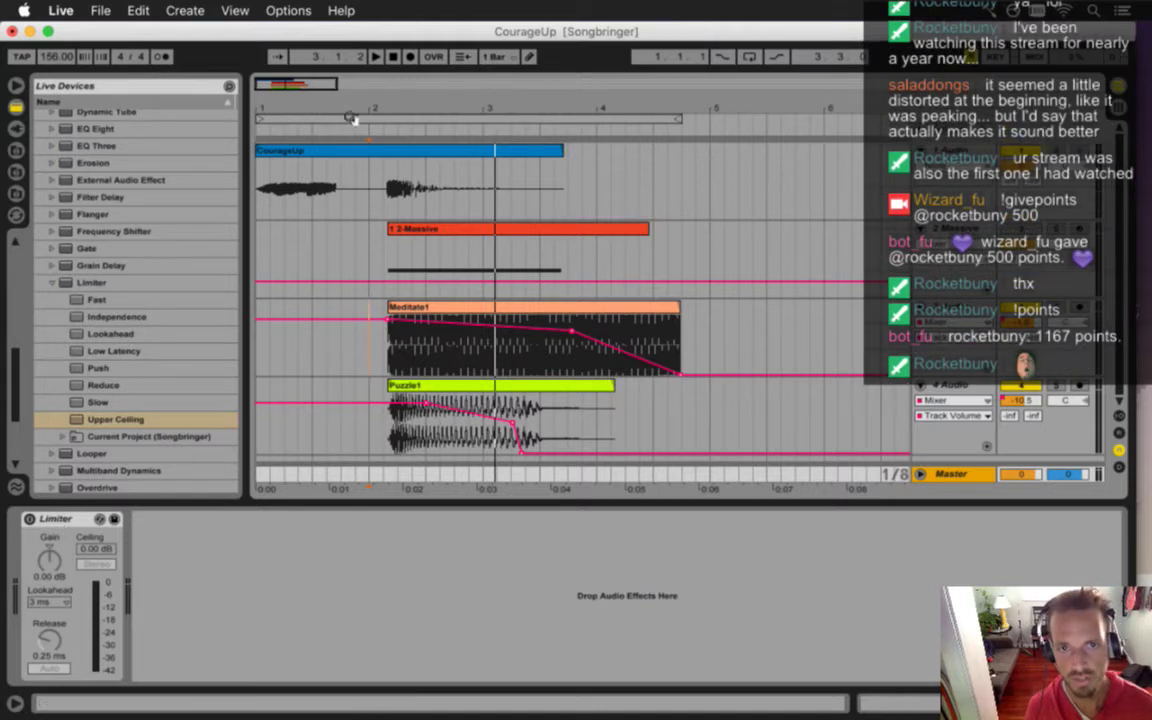
{"action": "left_click", "coordinate": [377, 97]}
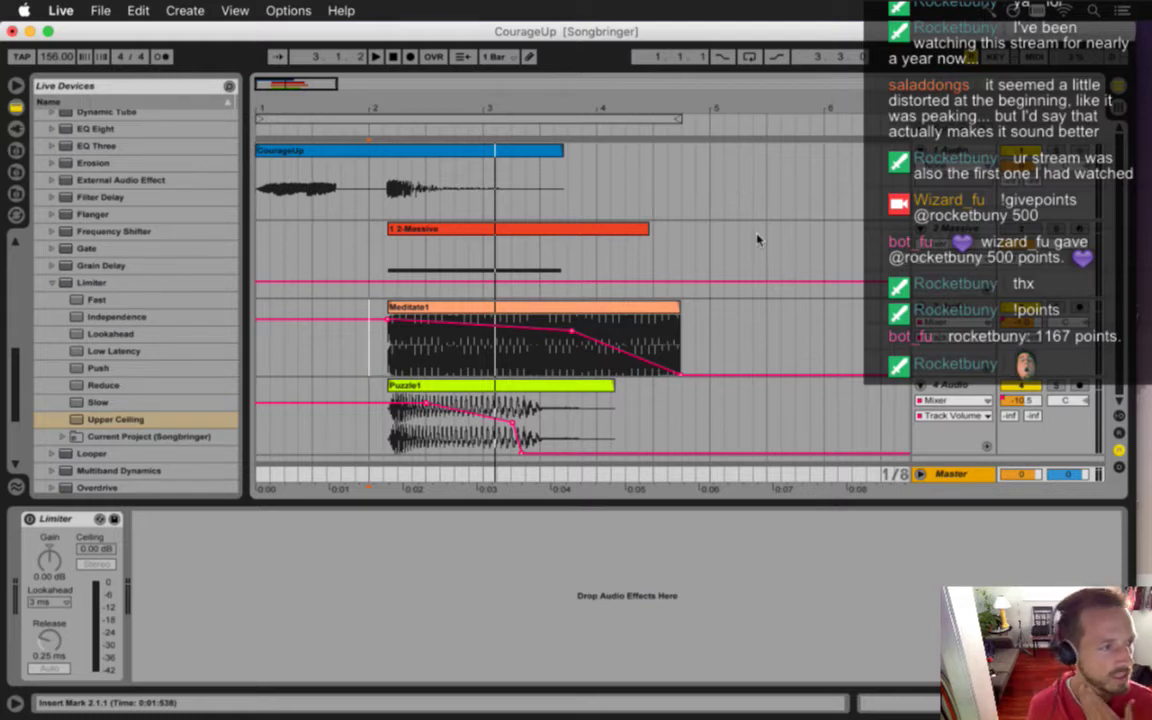
{"action": "left_click", "coordinate": [502, 389]}
{"action": "left_click", "coordinate": [387, 443]}
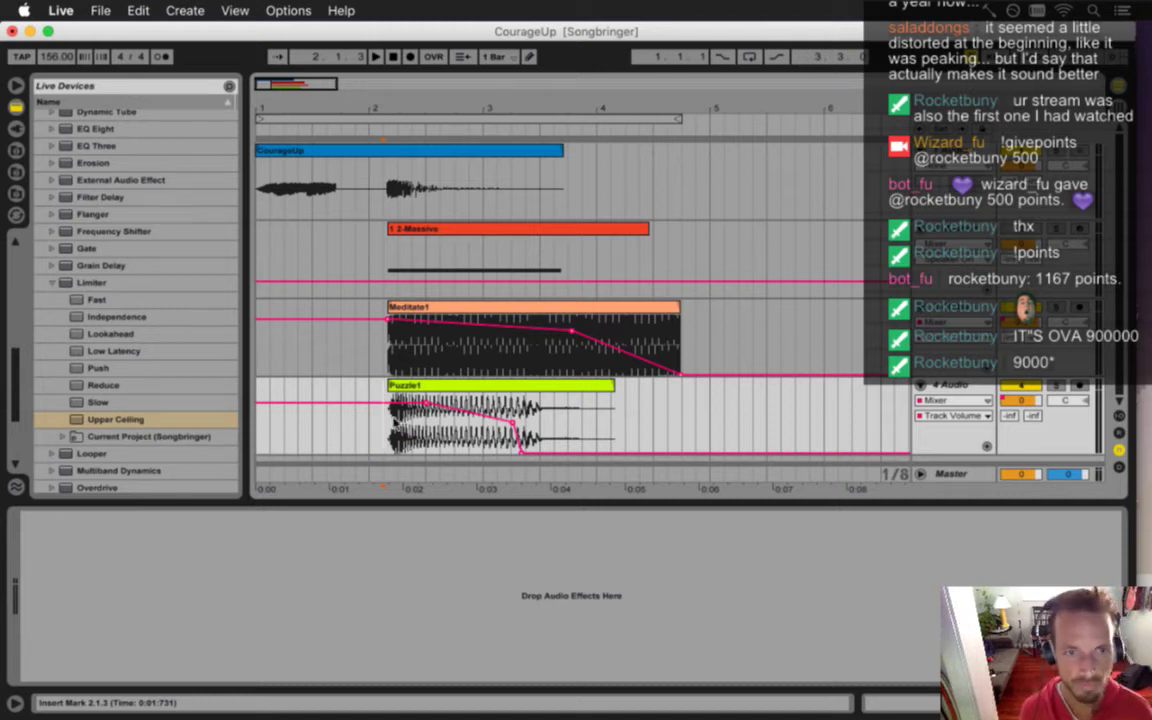
{"action": "key", "text": "space"}
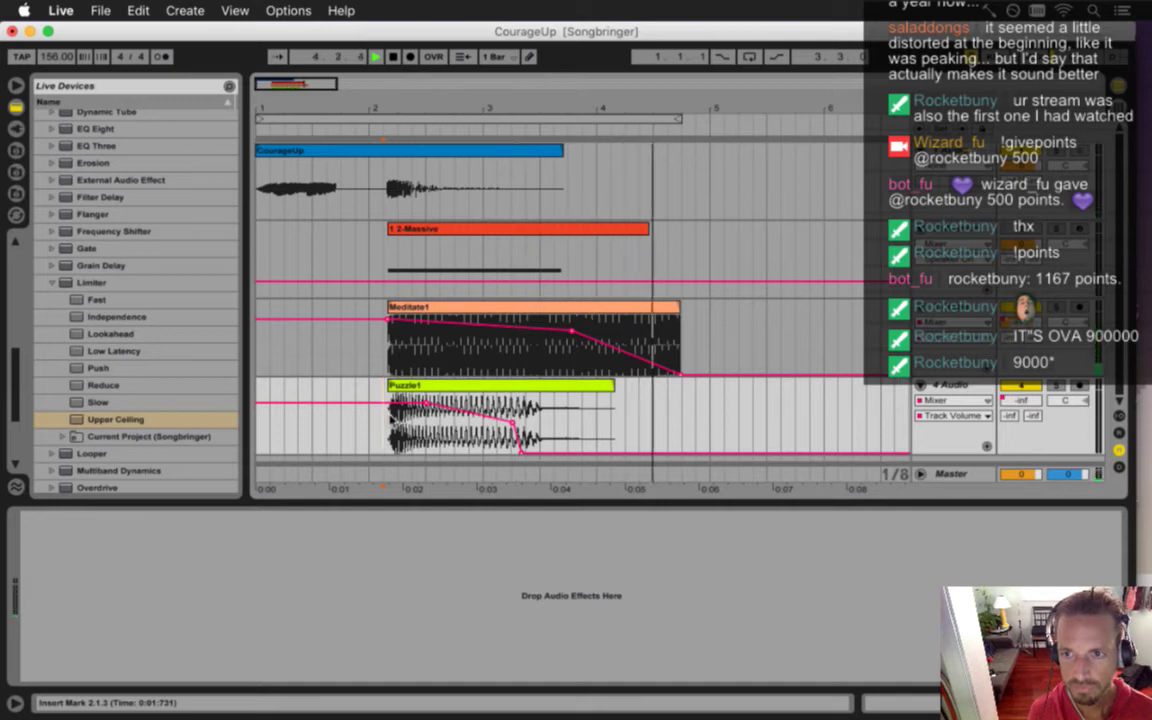
{"action": "key", "text": "space"}
{"action": "key", "text": "space"}
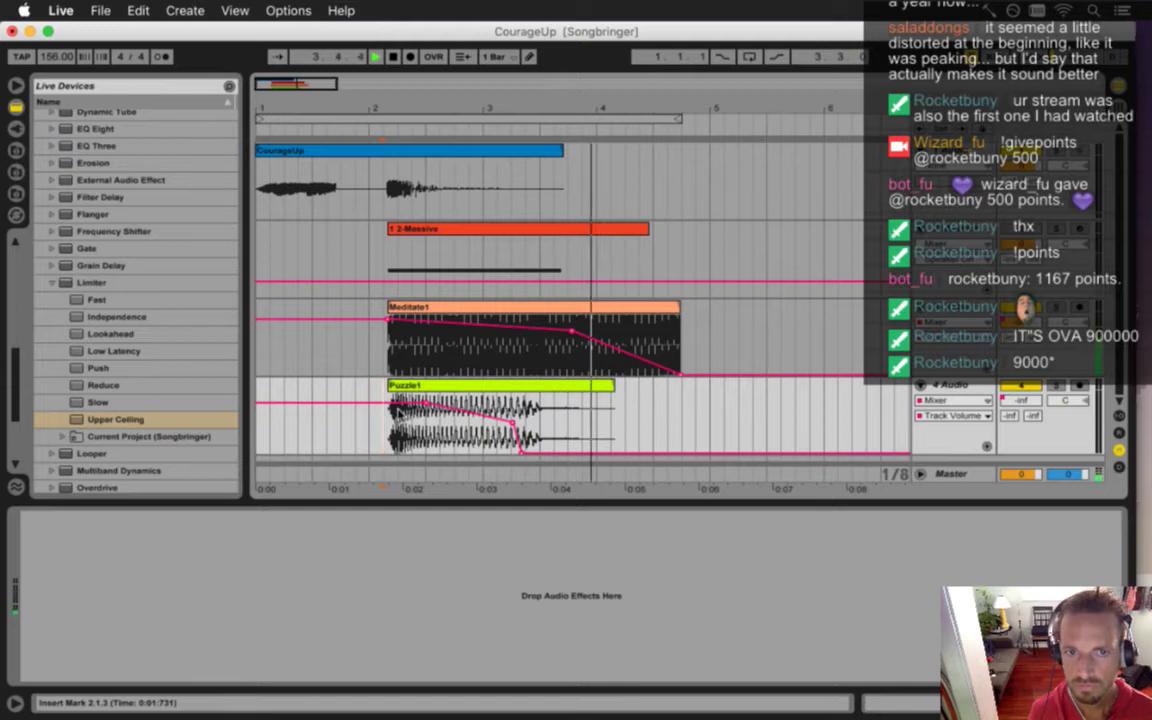
{"action": "left_click", "coordinate": [430, 340]}
{"action": "key", "text": "space"}
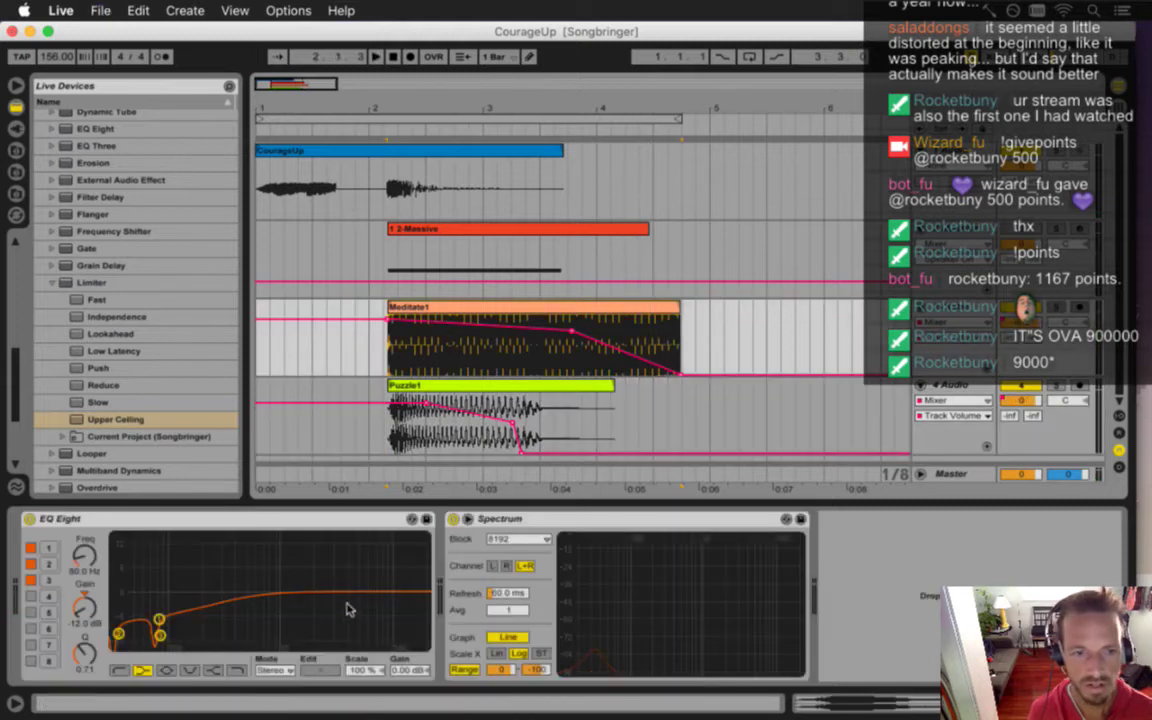
- Bring up the Meditate1 clip's sample settings, and hide the device browser to widen the arrangement
{"action": "key", "text": "shift+Tab"}
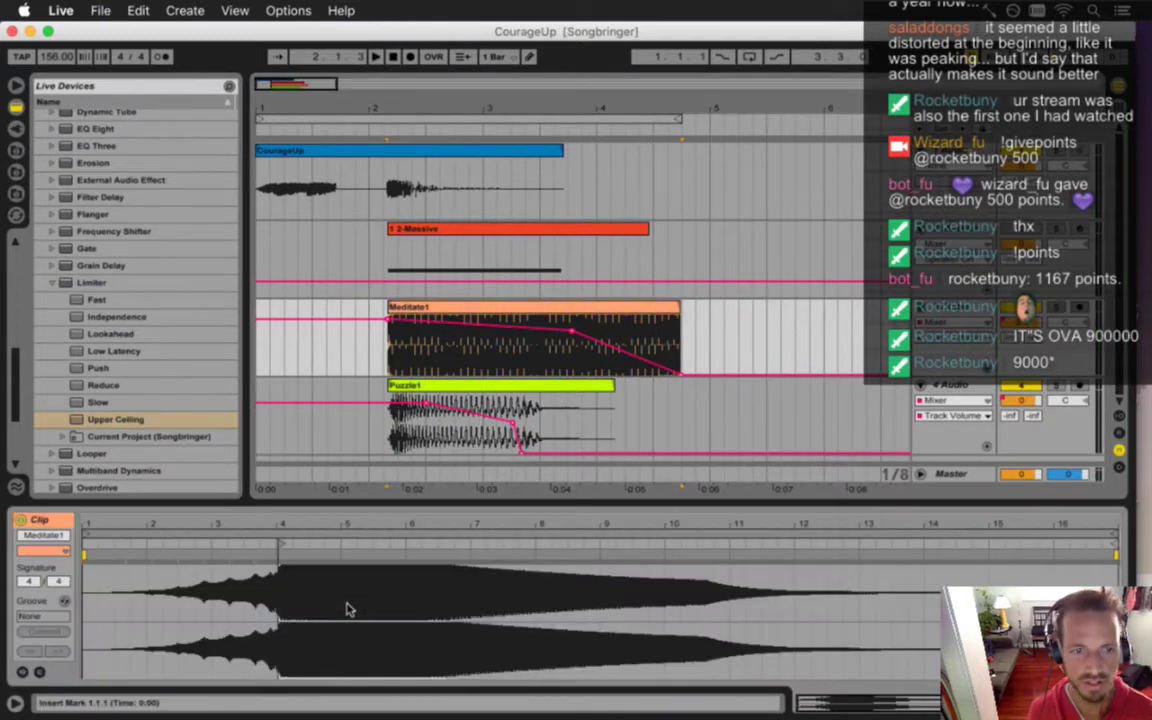
{"action": "left_click", "coordinate": [478, 313]}
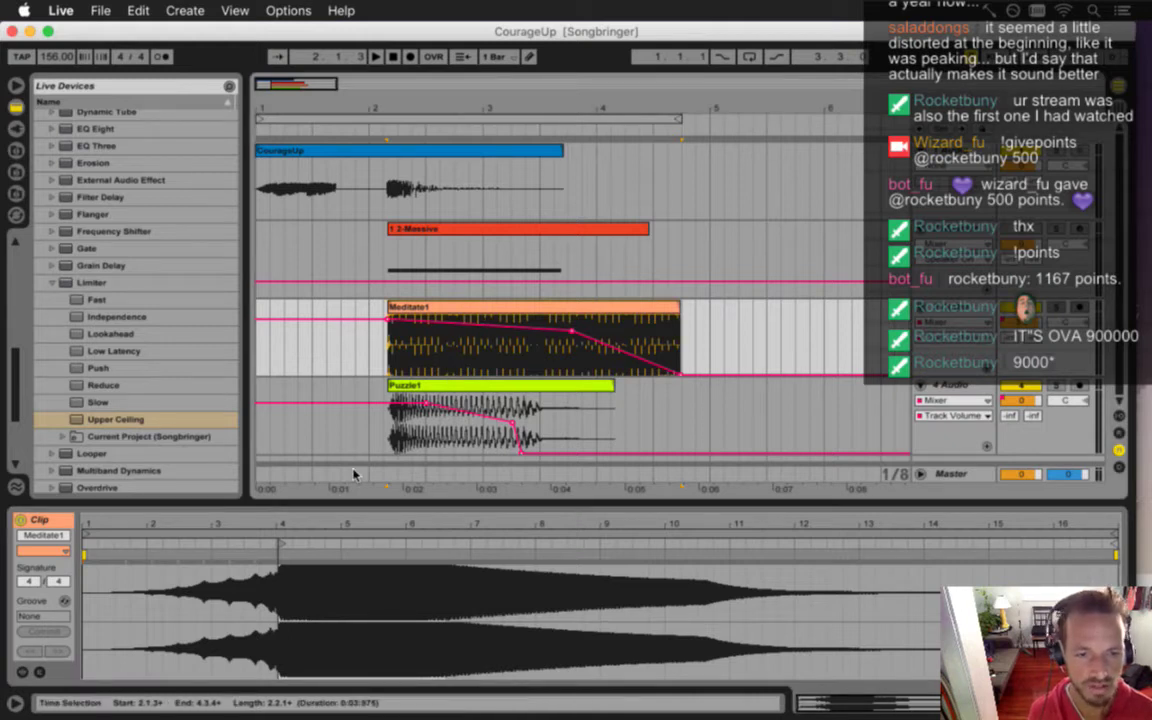
{"action": "left_click", "coordinate": [18, 80]}
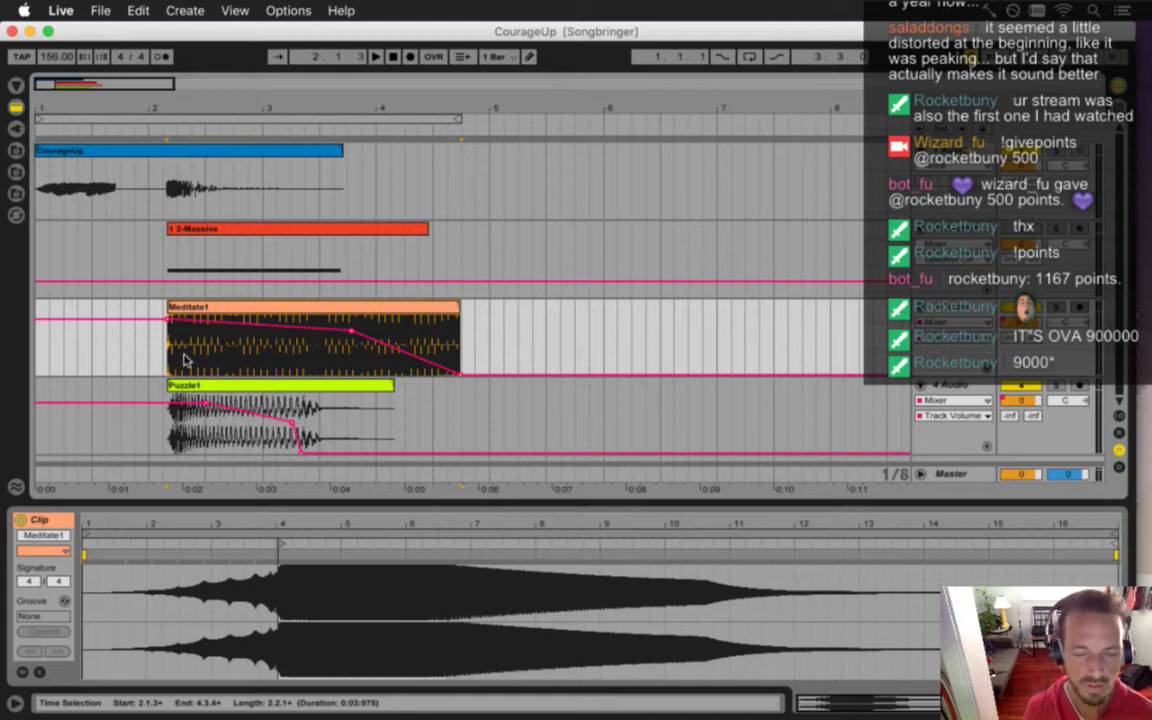
{"action": "left_click", "coordinate": [253, 315]}
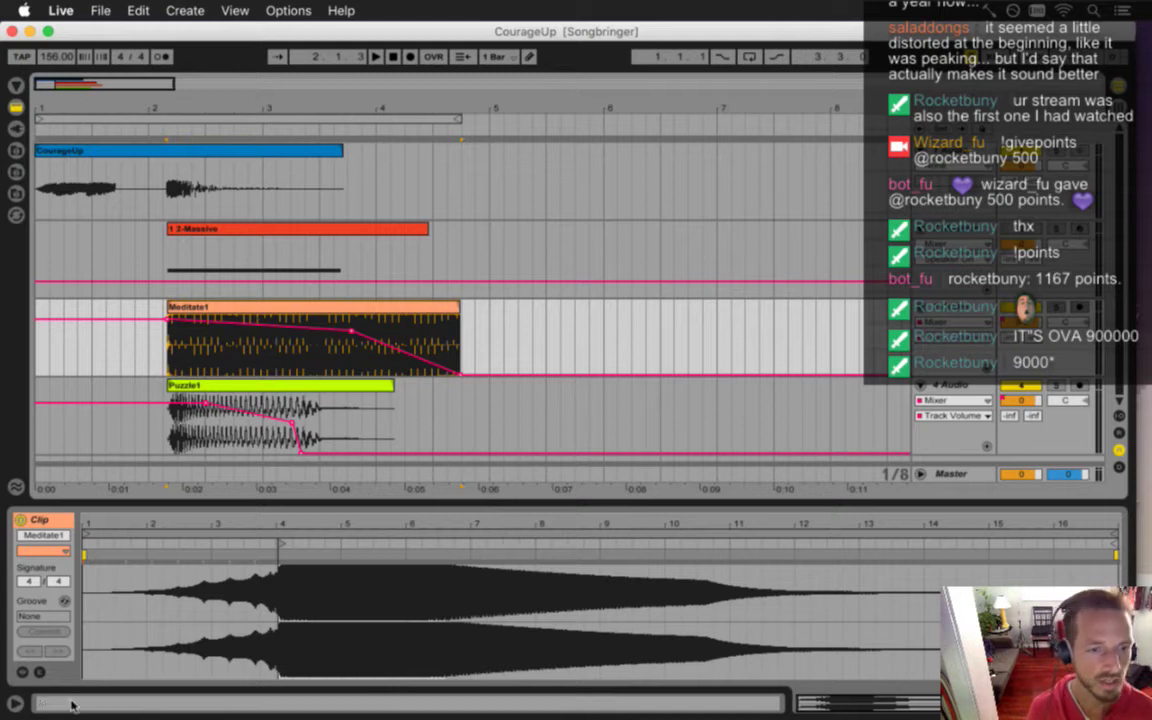
{"action": "left_click", "coordinate": [22, 672]}
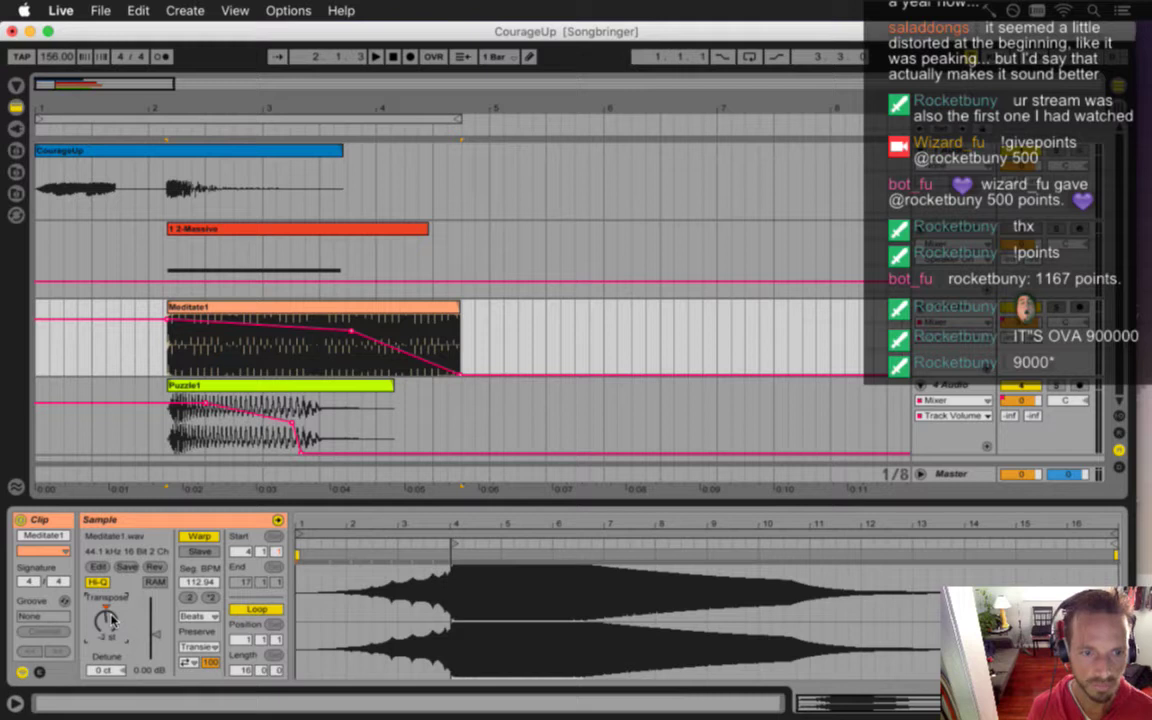
- Transpose the Meditate1 clip down to -5 st, auditioning the layered sound at successive transpositions
{"action": "key", "text": "space"}
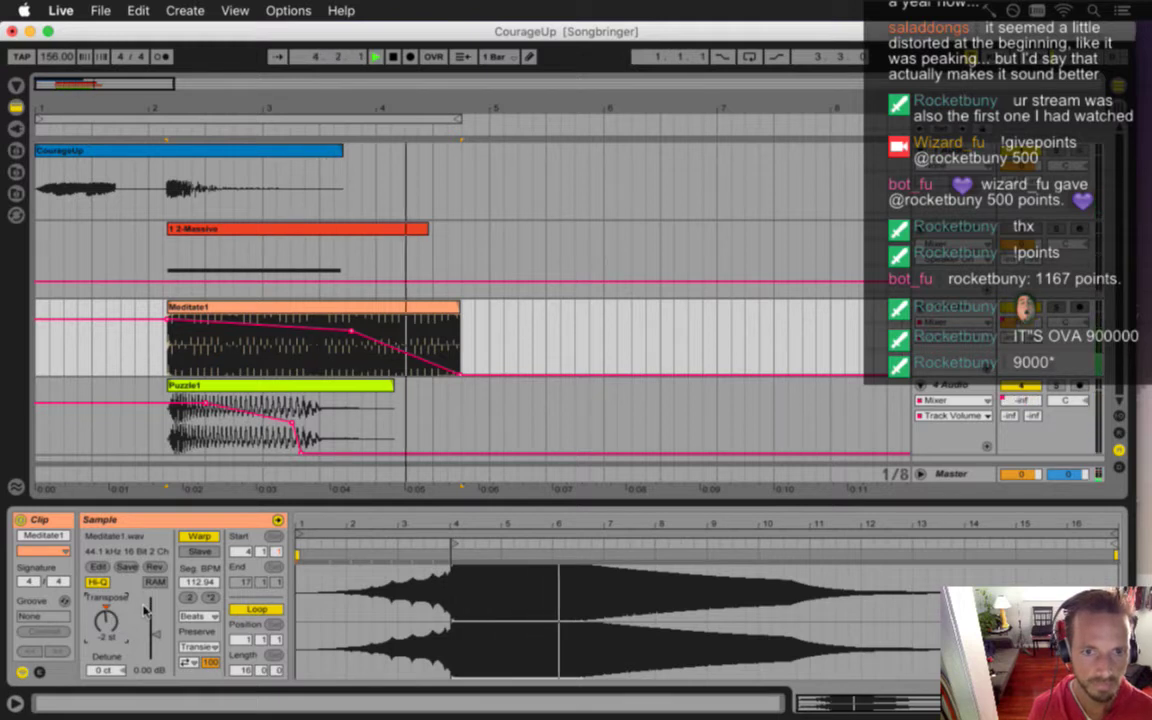
{"action": "key", "text": "space"}
{"action": "key", "text": "space"}
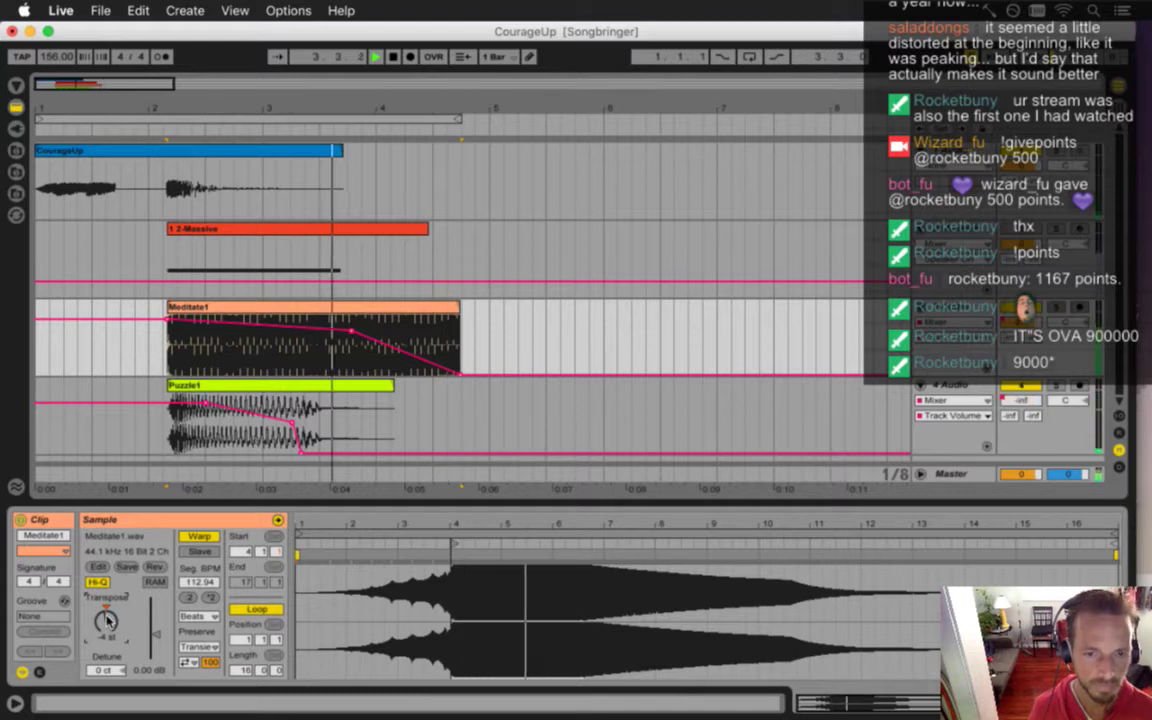
{"action": "key", "text": "space"}
{"action": "key", "text": "space"}
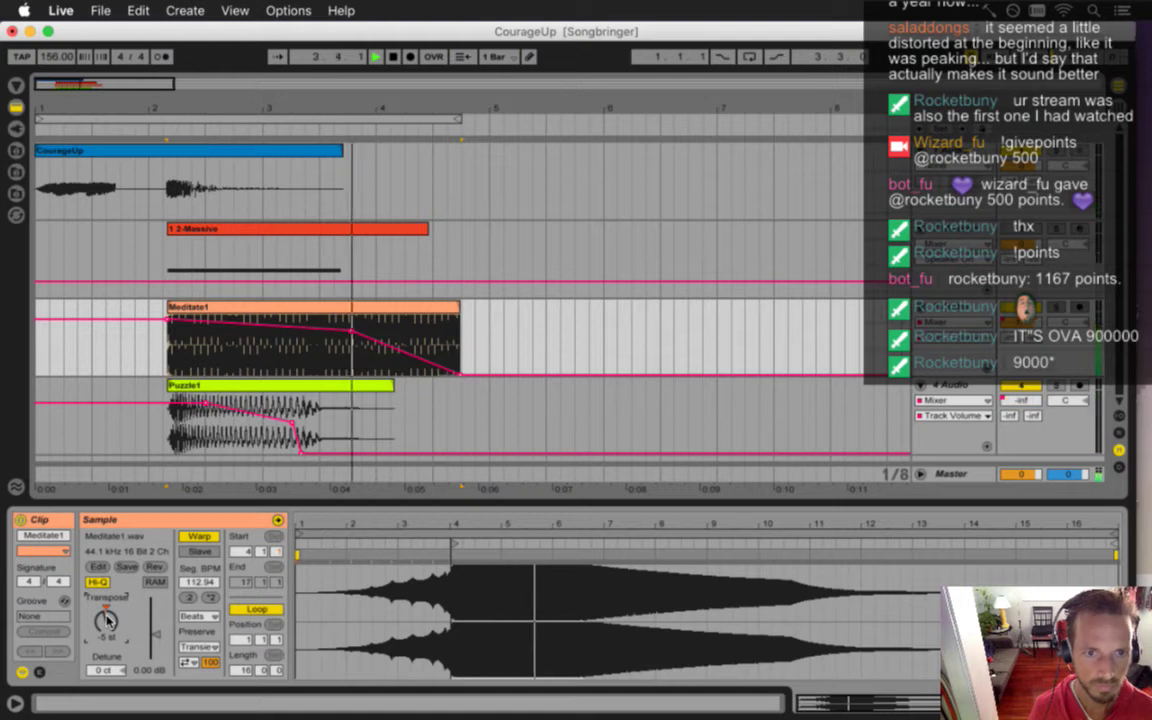
{"action": "key", "text": "space"}
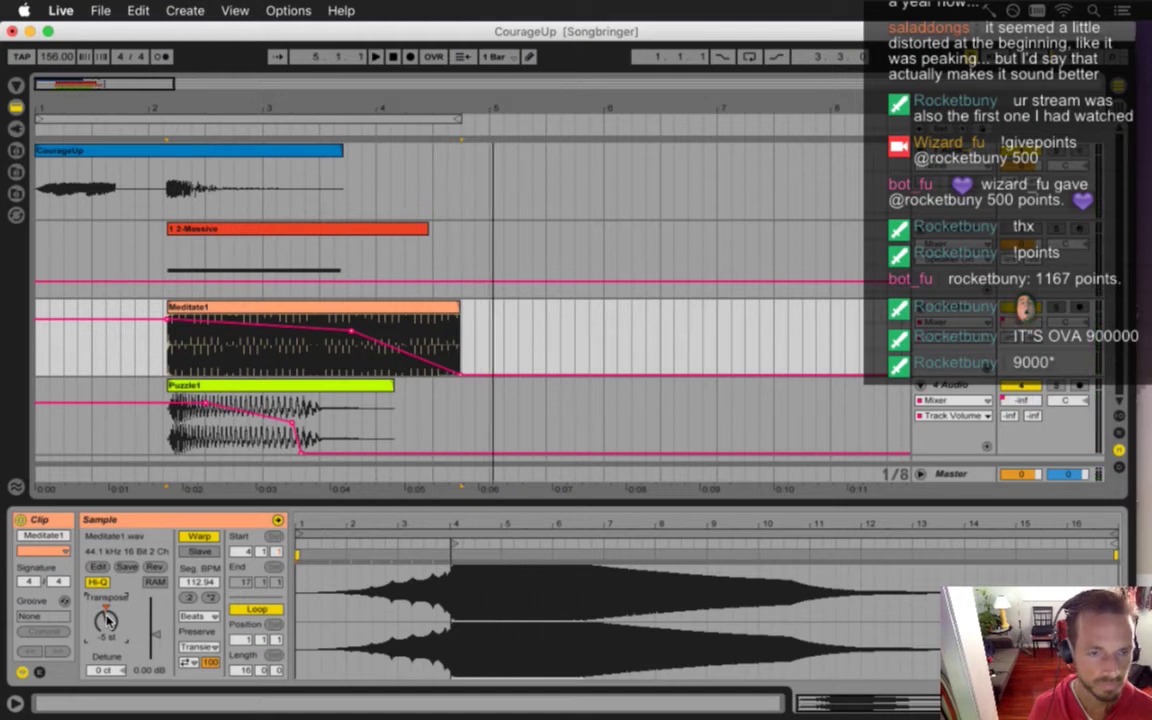
- Export the arrangement from bar 1 as CourageUp in the waves folder, replacing the existing CourageUp.wav
{"action": "left_click", "coordinate": [40, 208]}
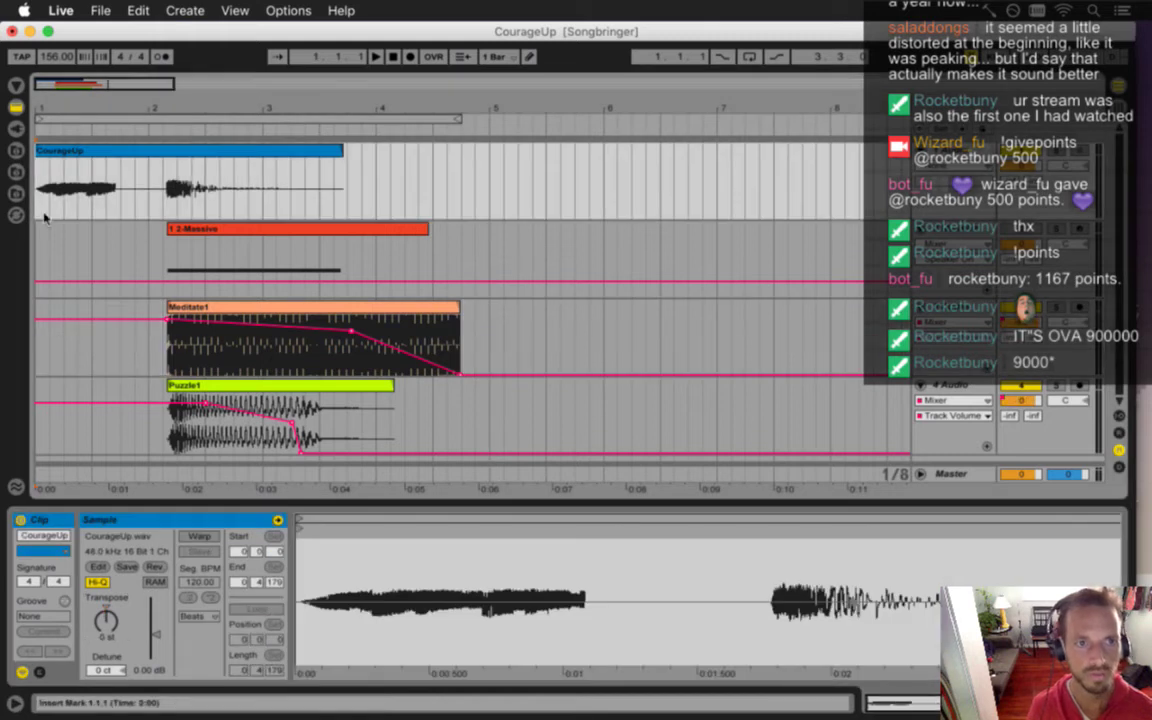
{"action": "key", "text": "super+shift+r"}
{"action": "key", "text": "Return"}
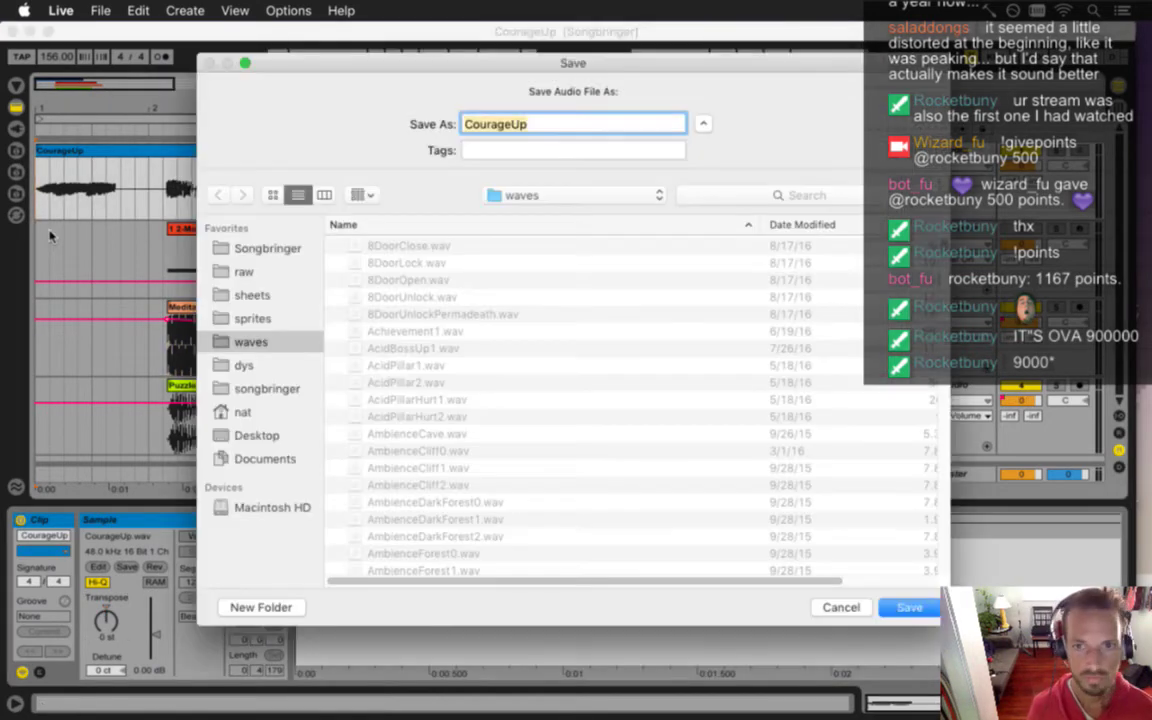
{"action": "key", "text": "Return"}
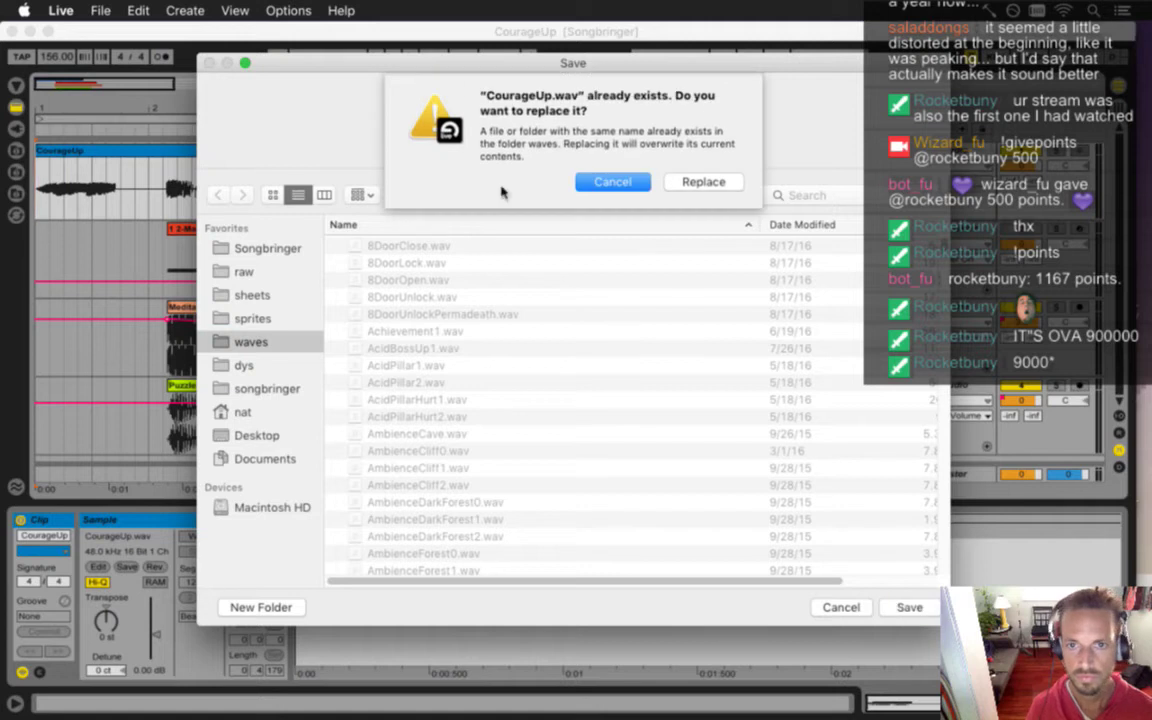
{"action": "left_click", "coordinate": [676, 182]}
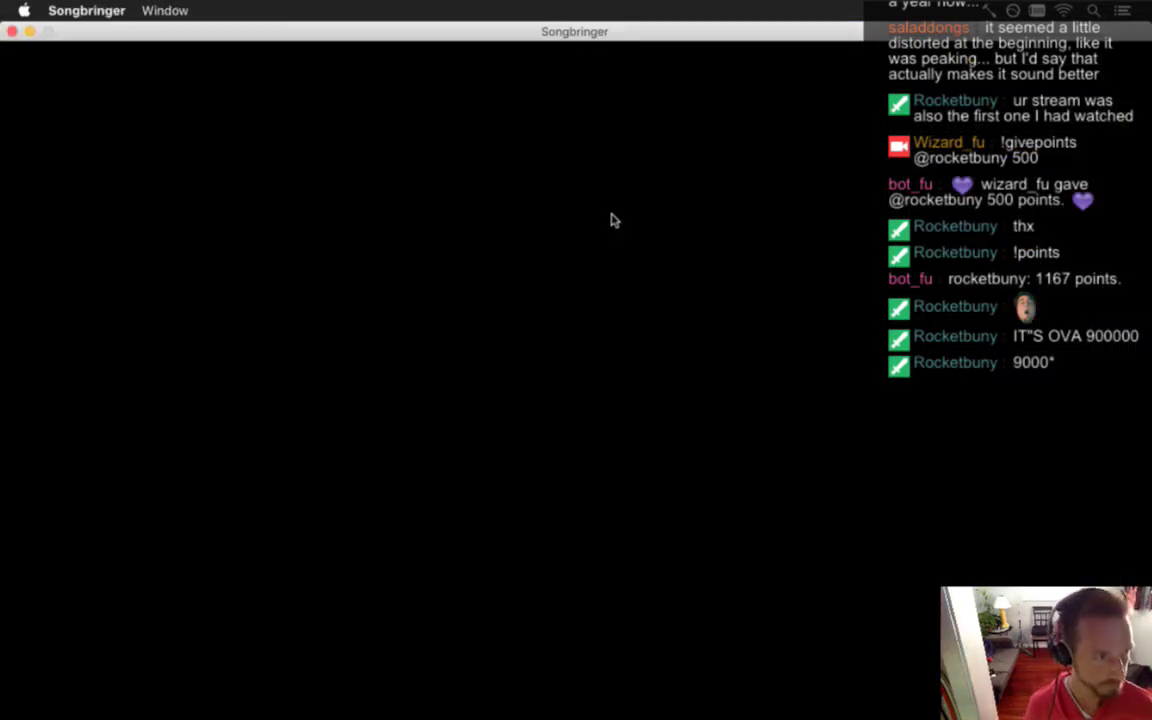
- Test the exported sound in Songbringer by picking up the Demon's Tooth, and quit the game
{"action": "key", "text": "w"}
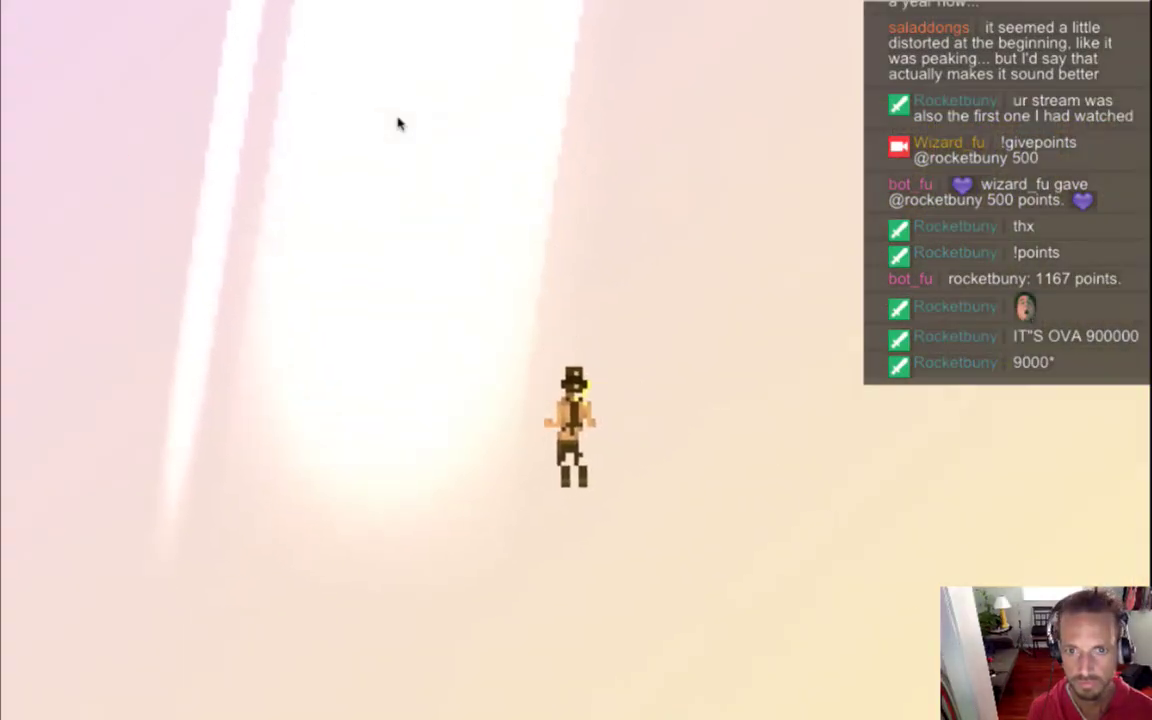
{"action": "key", "text": "w"}
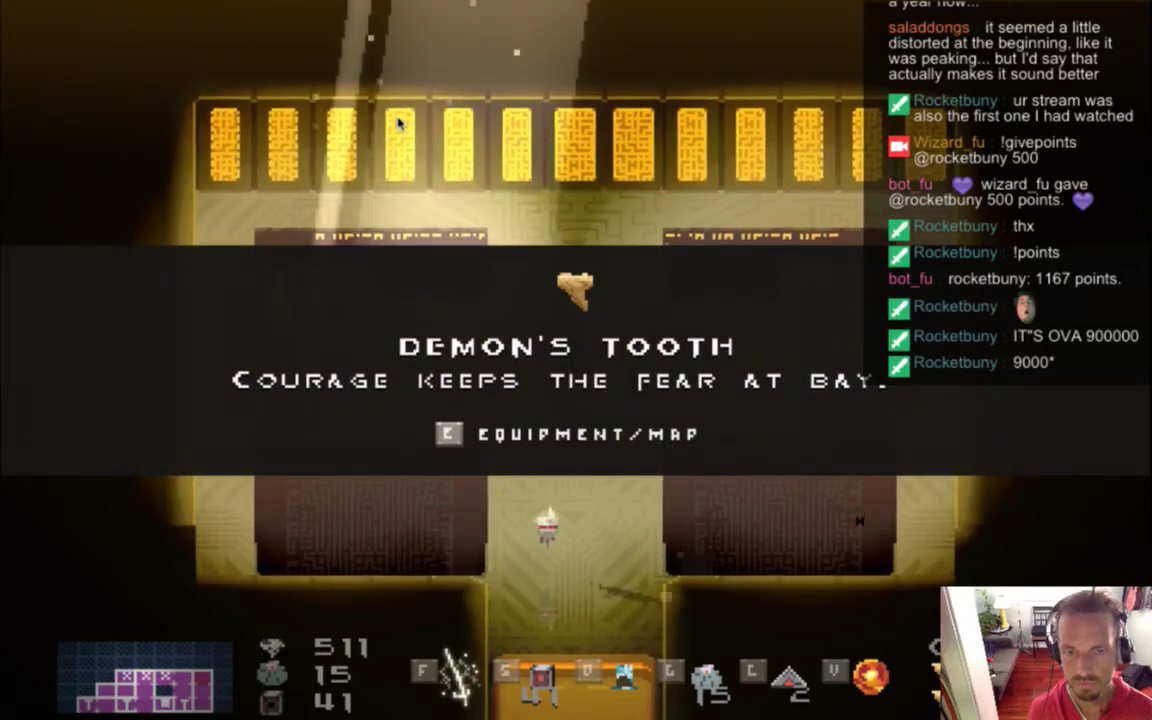
{"action": "key", "text": "w"}
{"action": "key", "text": "w"}
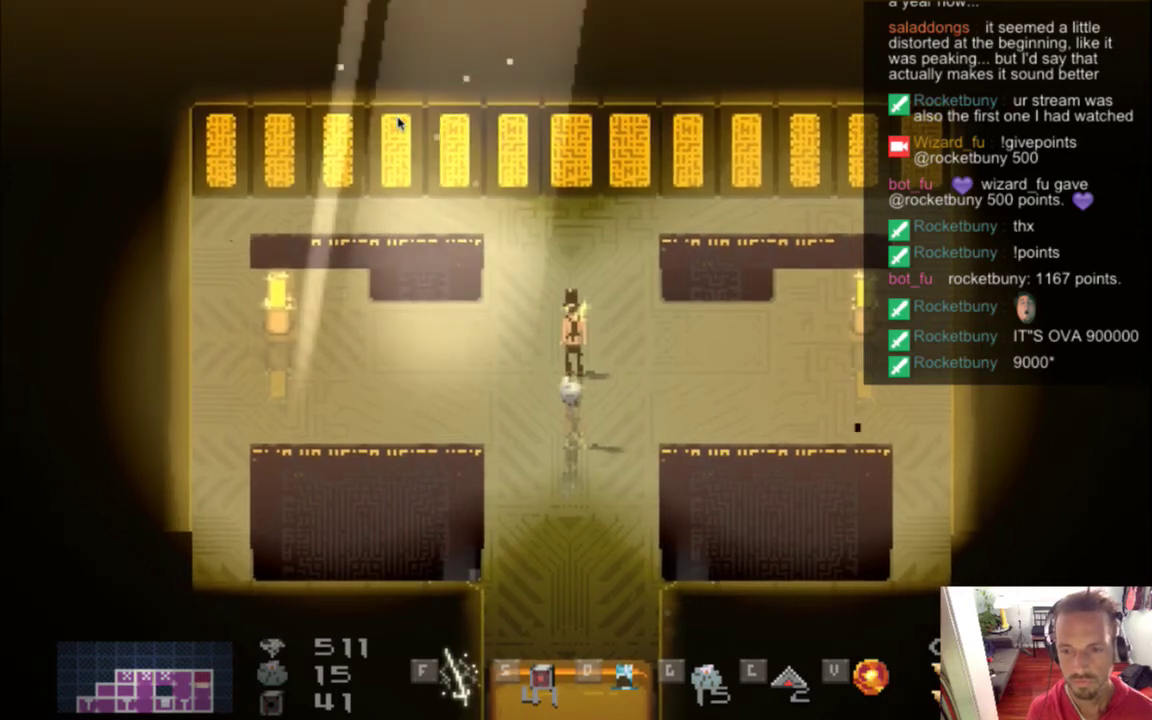
{"action": "key", "text": "super+q"}
{"action": "left_click", "coordinate": [398, 122]}
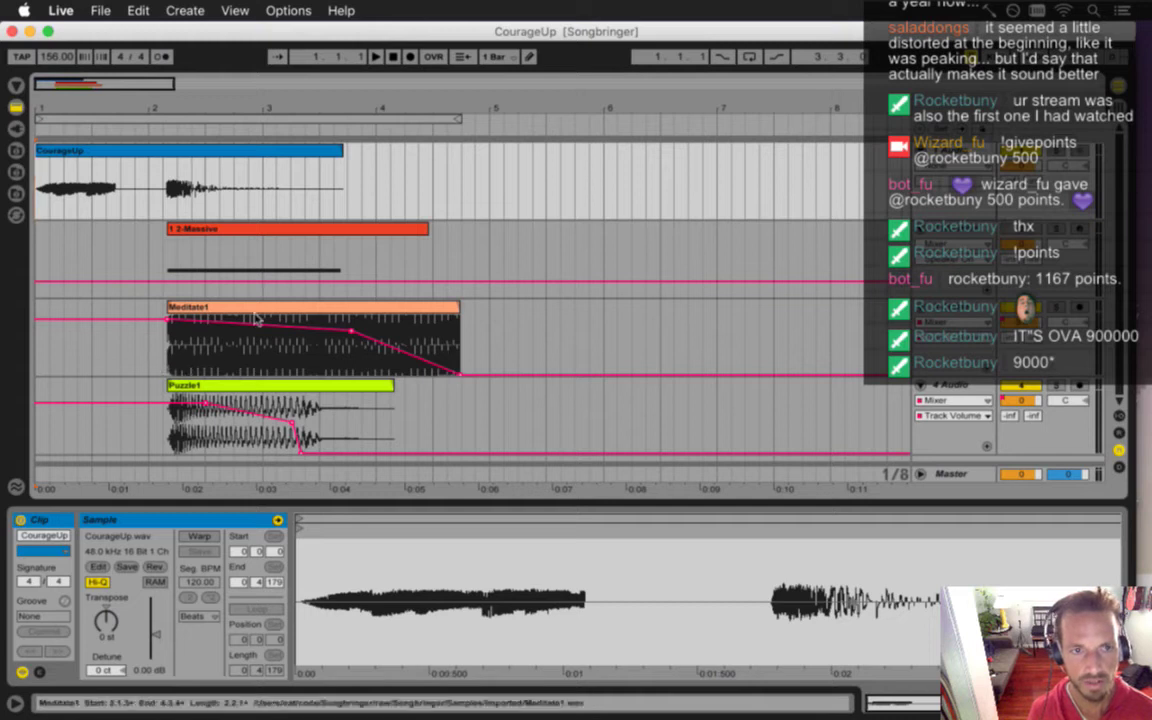
- Check the notes of the 1 2-Massive clip, and switch to Bfxr
{"action": "left_click", "coordinate": [224, 230]}
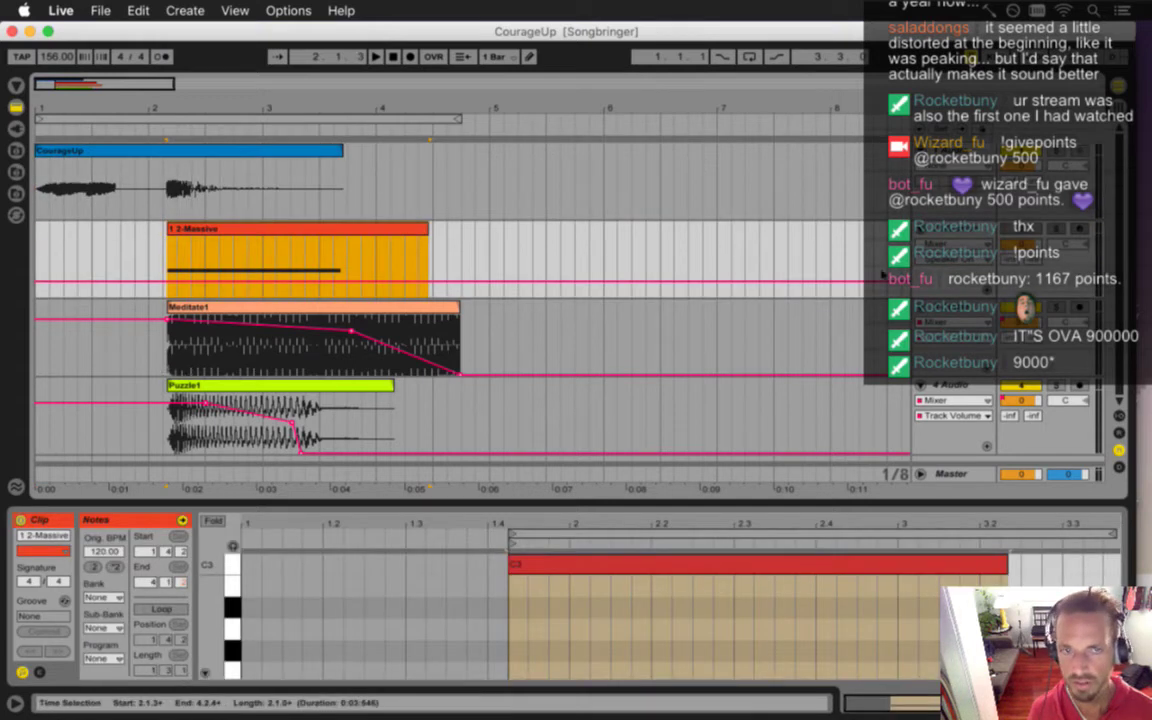
{"action": "left_click", "coordinate": [157, 198]}
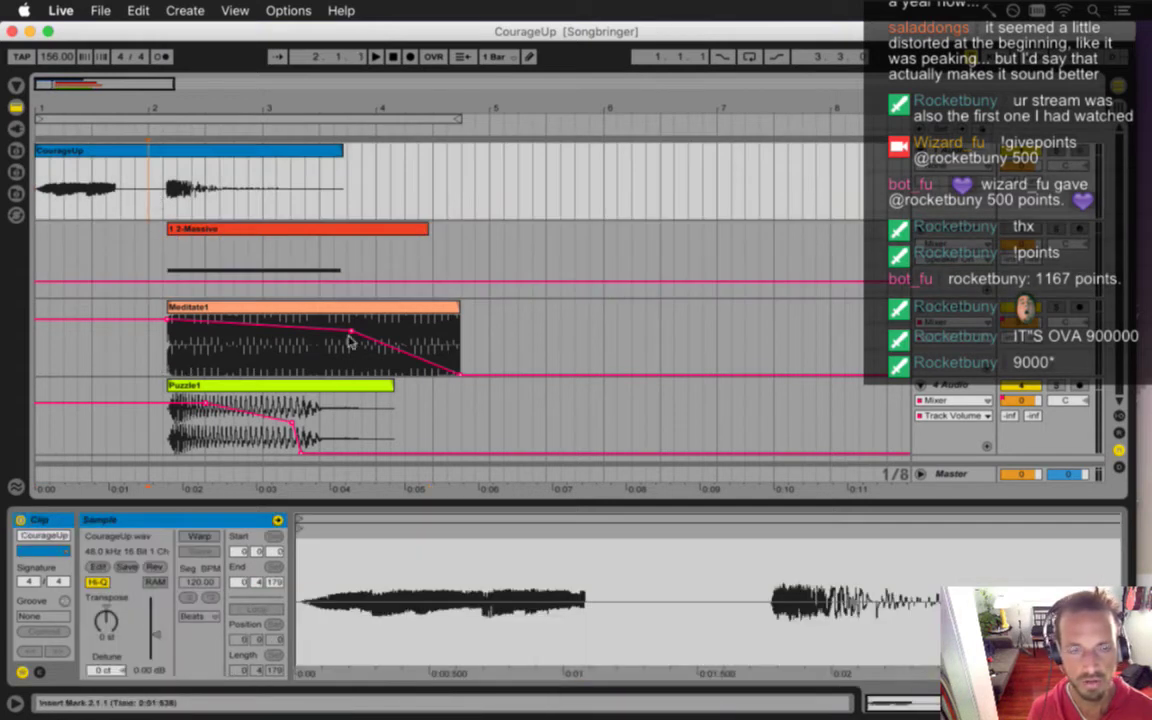
{"action": "key", "text": "super+Tab"}
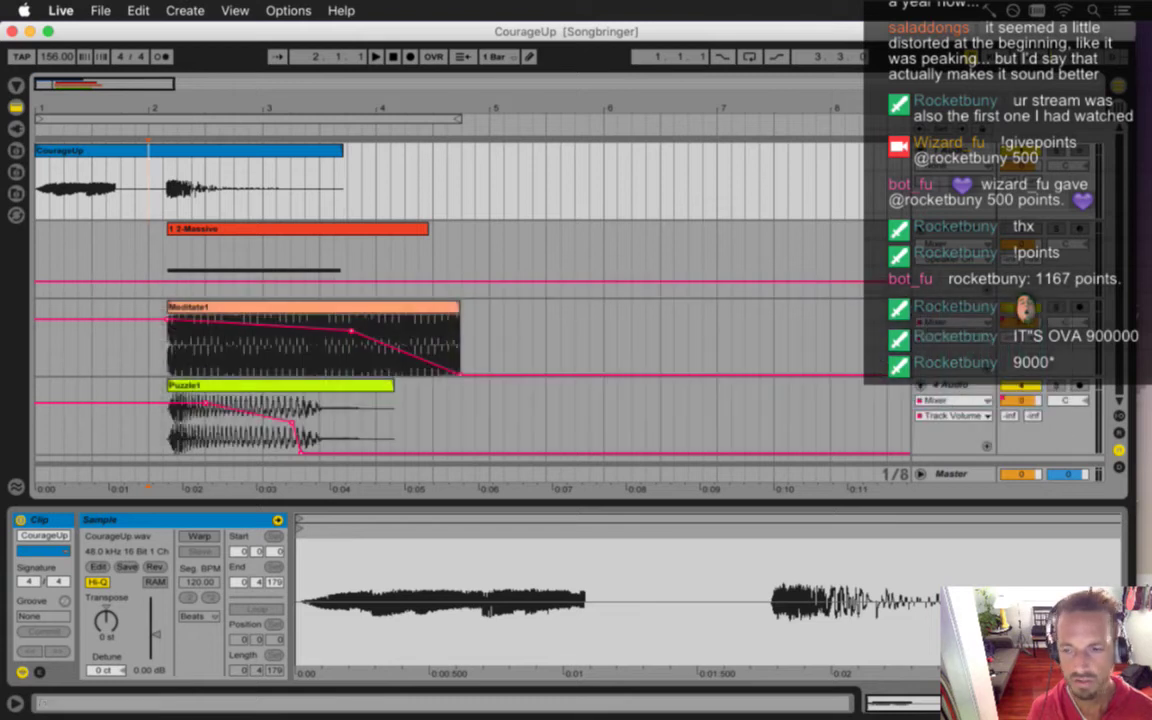
{"action": "mouse_move", "coordinate": [1135, 578]}
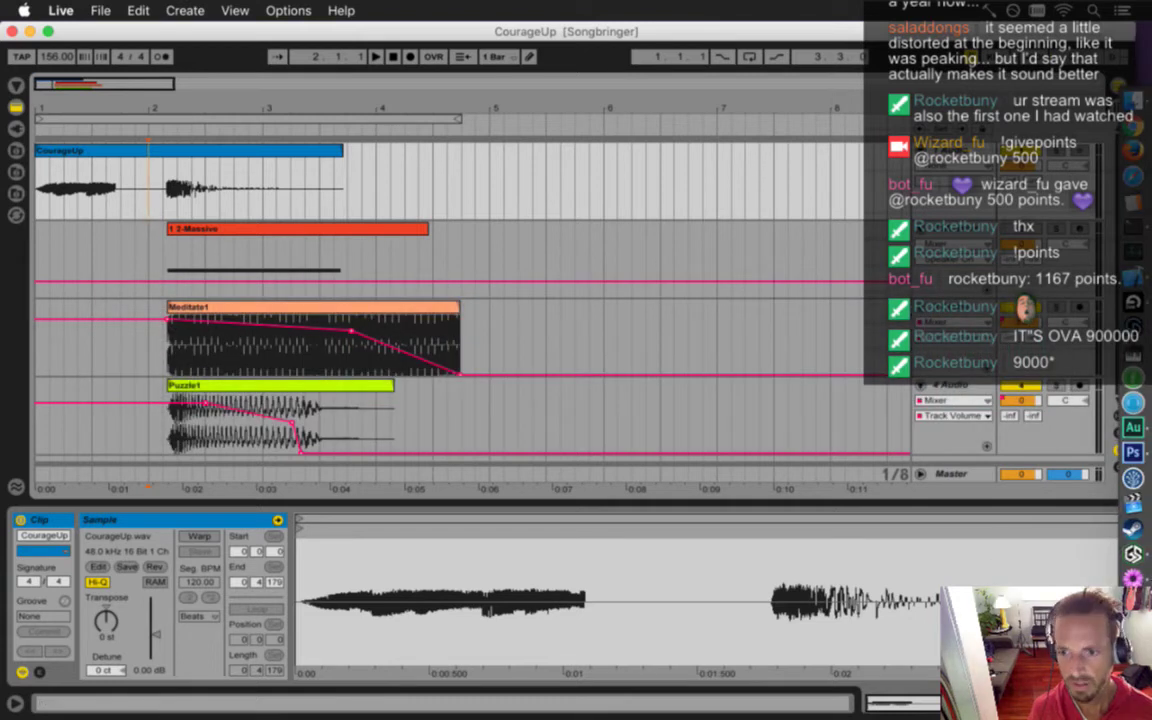
{"action": "left_click", "coordinate": [1135, 603]}
{"action": "left_click", "coordinate": [899, 398]}
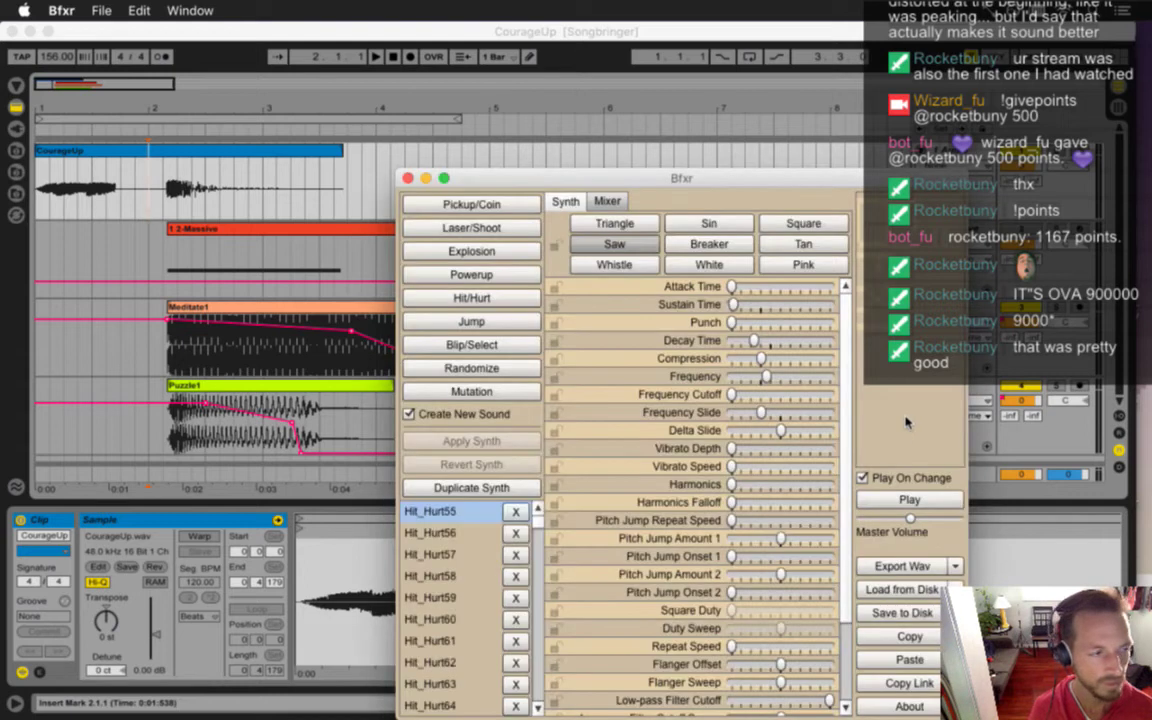
- Find Randomize70 and Randomize71 in Bfxr's sound list and audition both
{"action": "scroll", "coordinate": [852, 560], "scroll_direction": "down", "scroll_amount": 5}
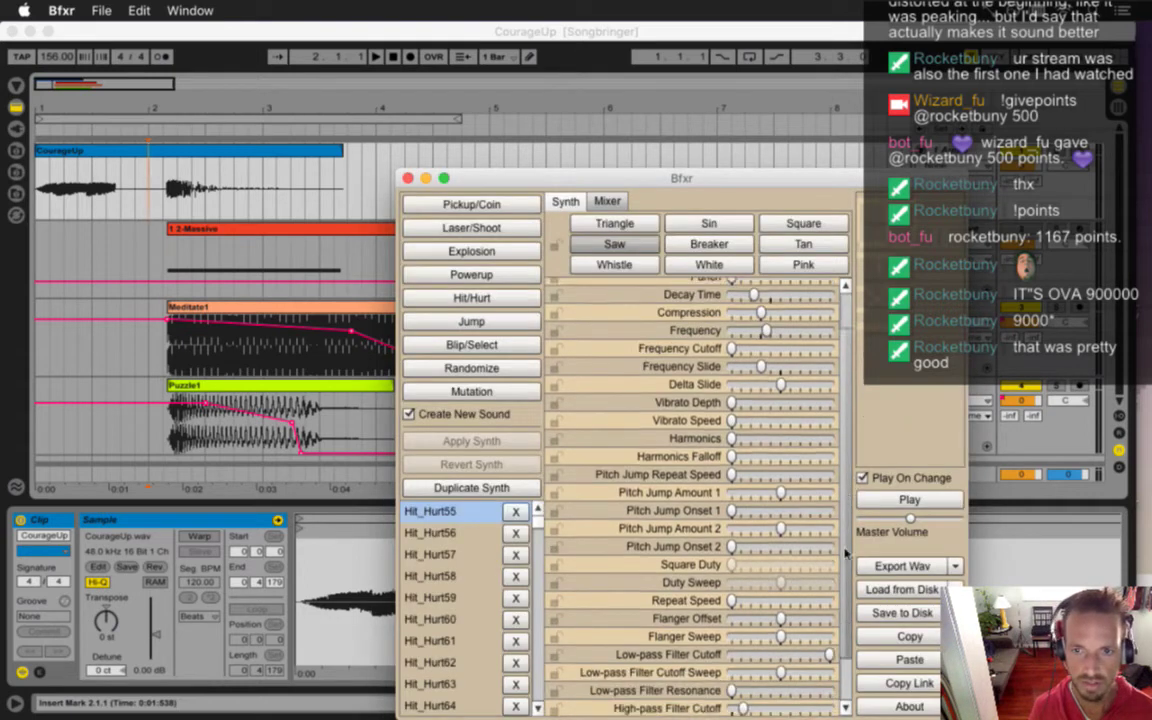
{"action": "scroll", "coordinate": [846, 578], "scroll_direction": "up", "scroll_amount": 1}
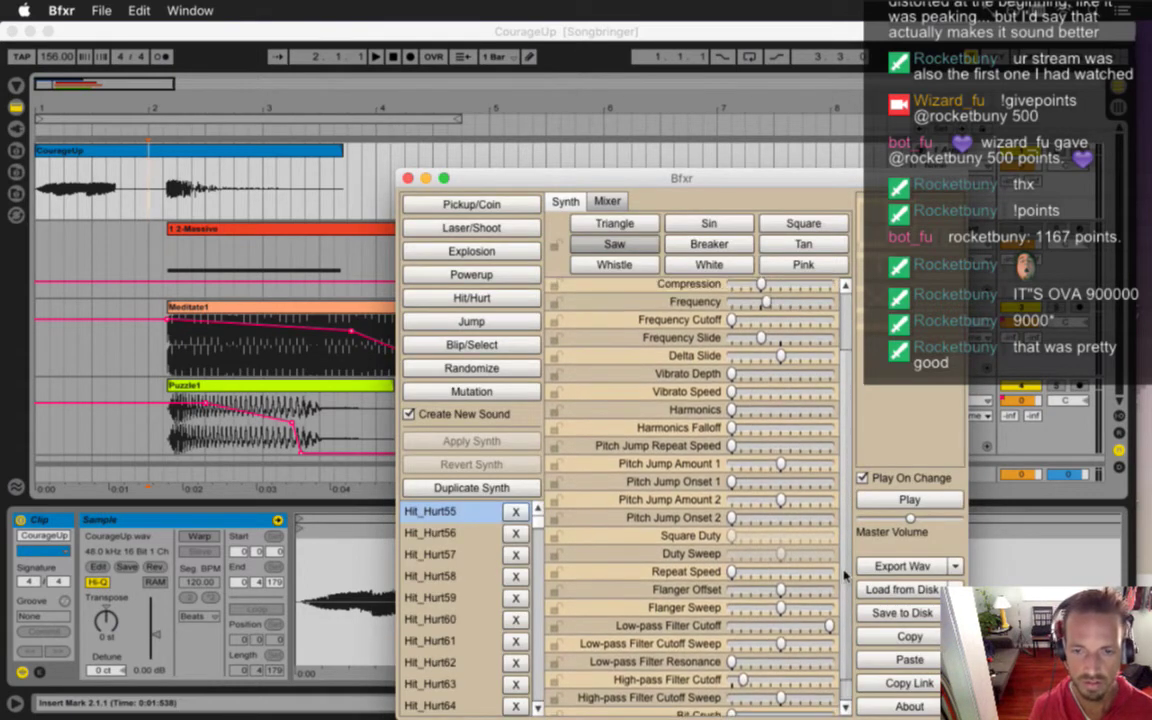
{"action": "scroll", "coordinate": [534, 700], "scroll_direction": "down", "scroll_amount": 5}
{"action": "scroll", "coordinate": [534, 700], "scroll_direction": "down", "scroll_amount": 3}
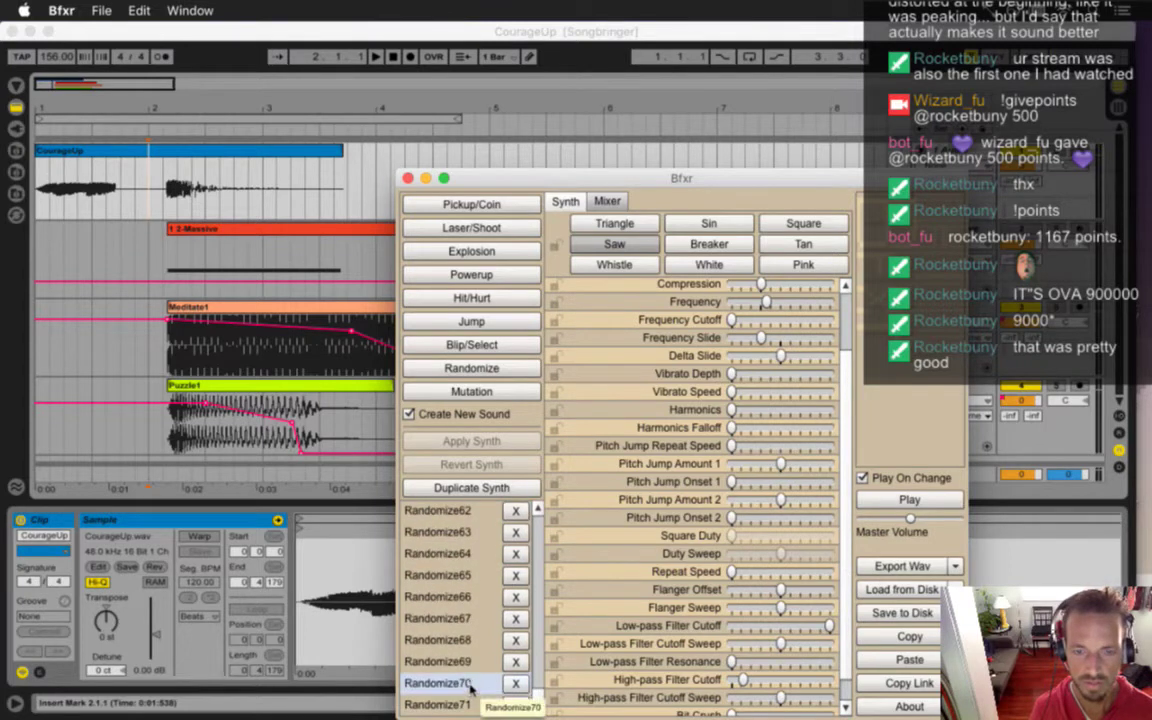
{"action": "left_click", "coordinate": [470, 684]}
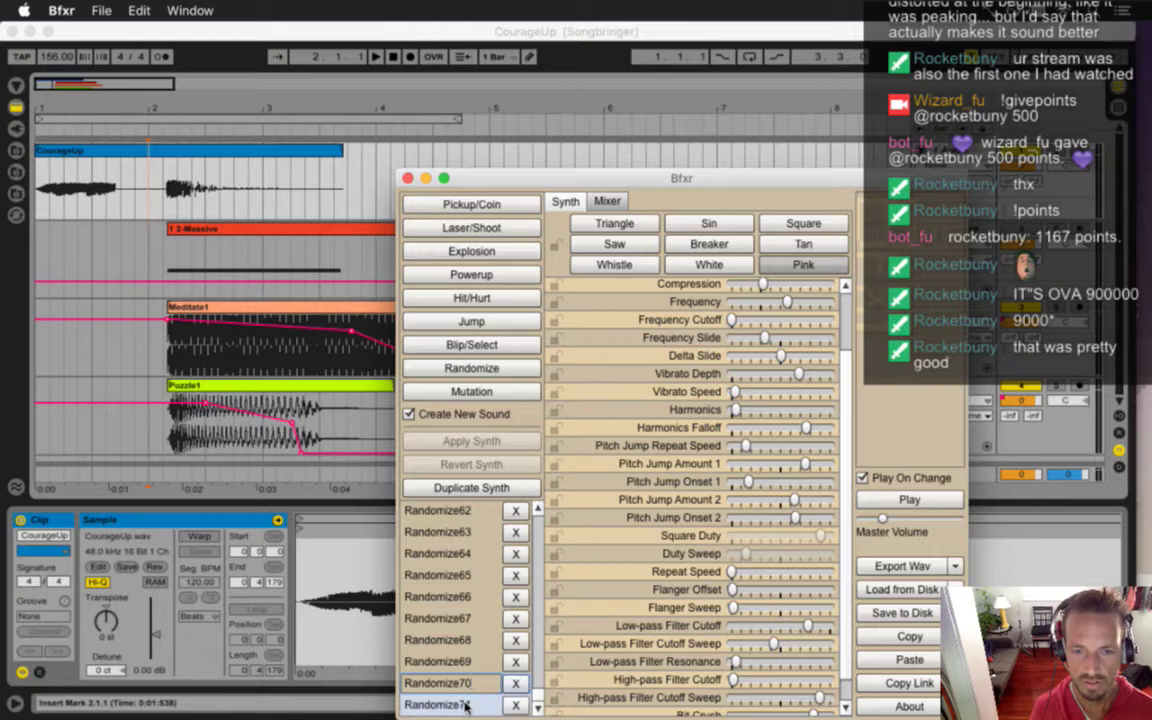
{"action": "left_click", "coordinate": [464, 704]}
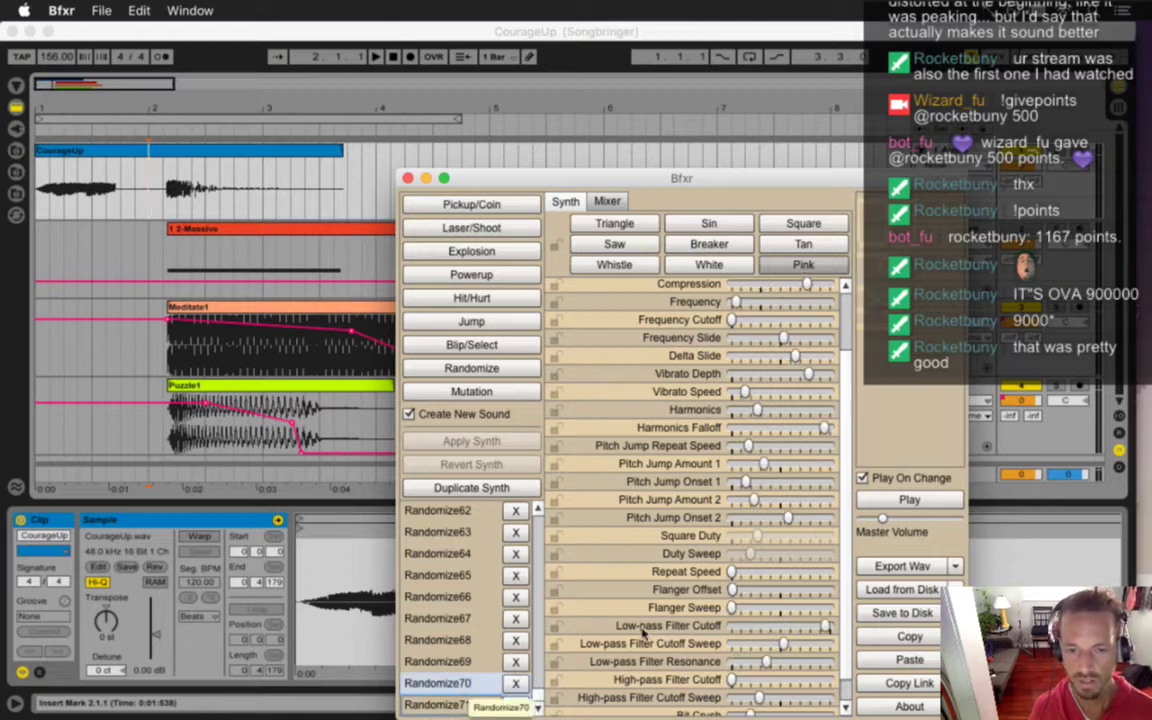
- Lower the master volume of Randomize71 to 0.15, then lower Randomize70's as well and replay it
{"action": "left_click_drag", "start_coordinate": [882, 518], "coordinate": [874, 520]}
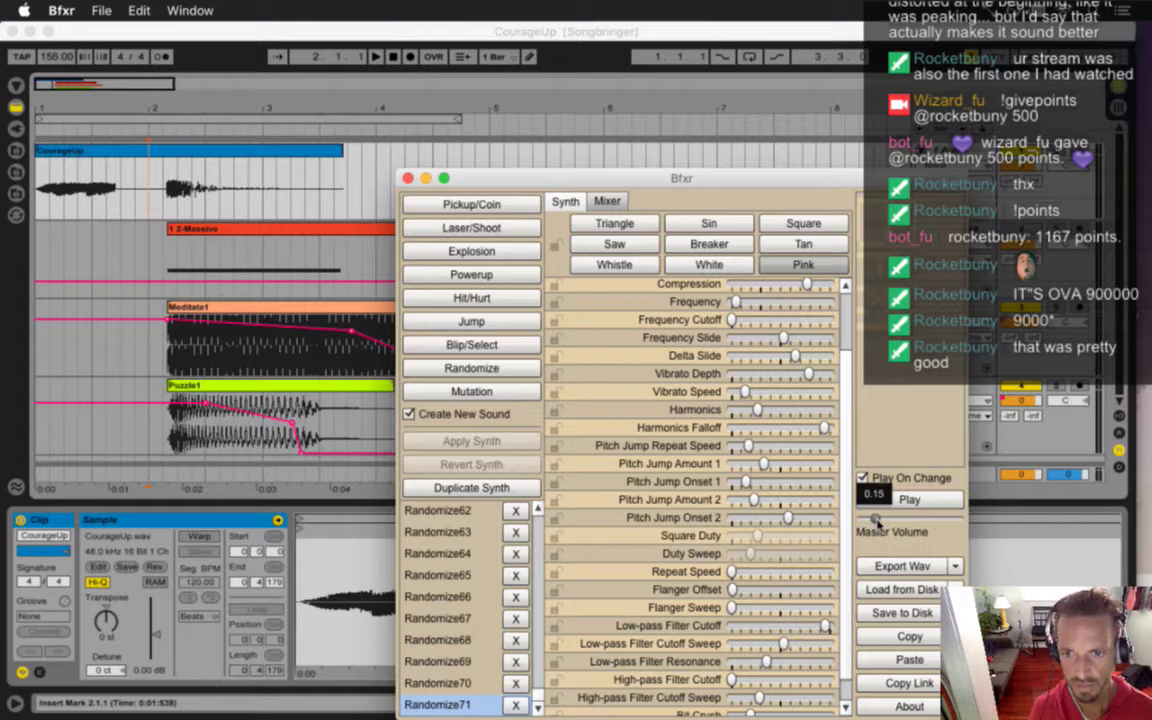
{"action": "left_click", "coordinate": [447, 683]}
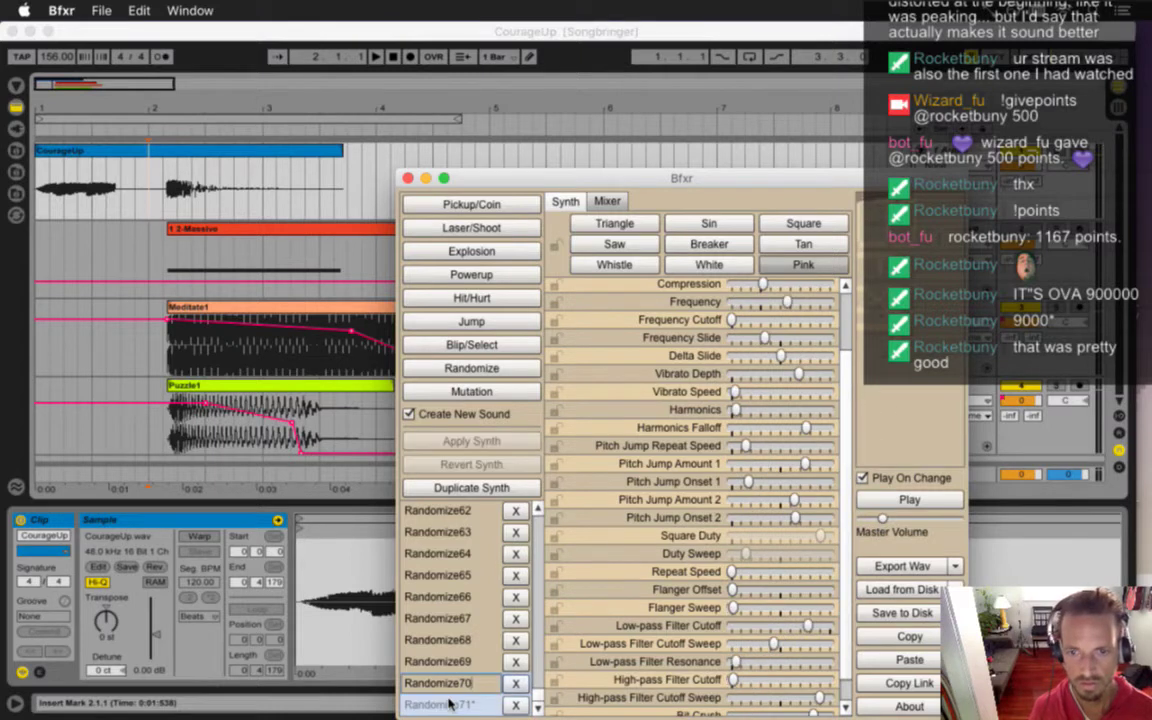
{"action": "left_click_drag", "start_coordinate": [875, 519], "coordinate": [872, 520]}
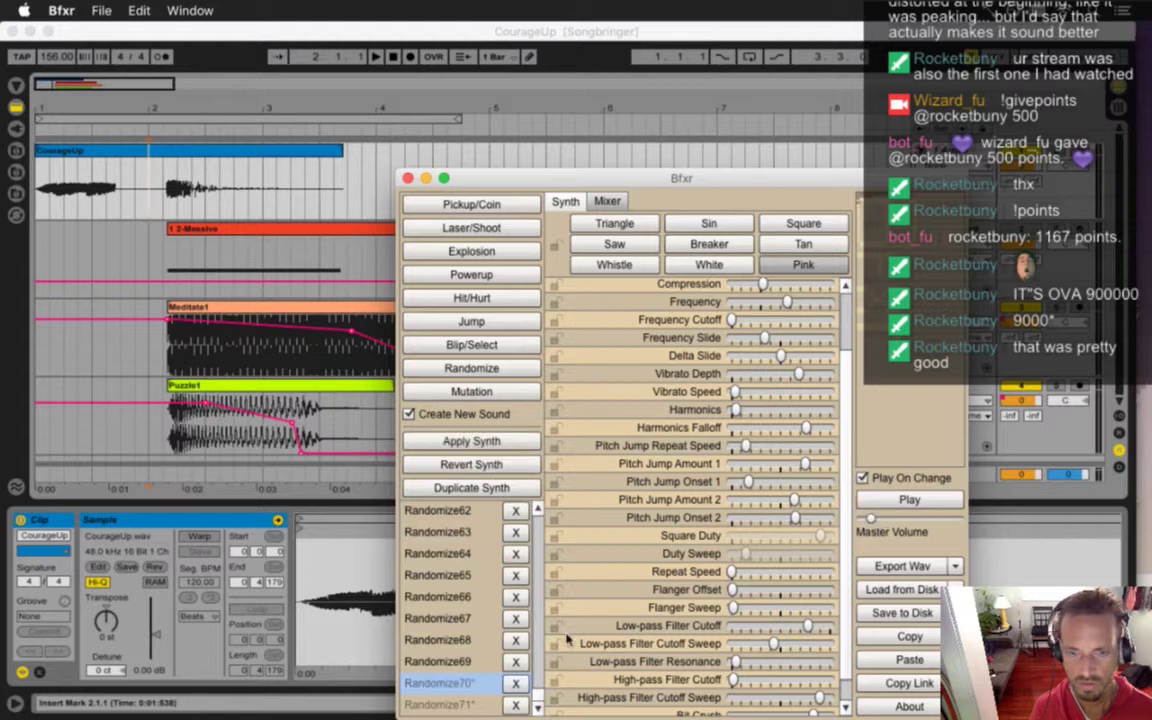
{"action": "left_click", "coordinate": [903, 499]}
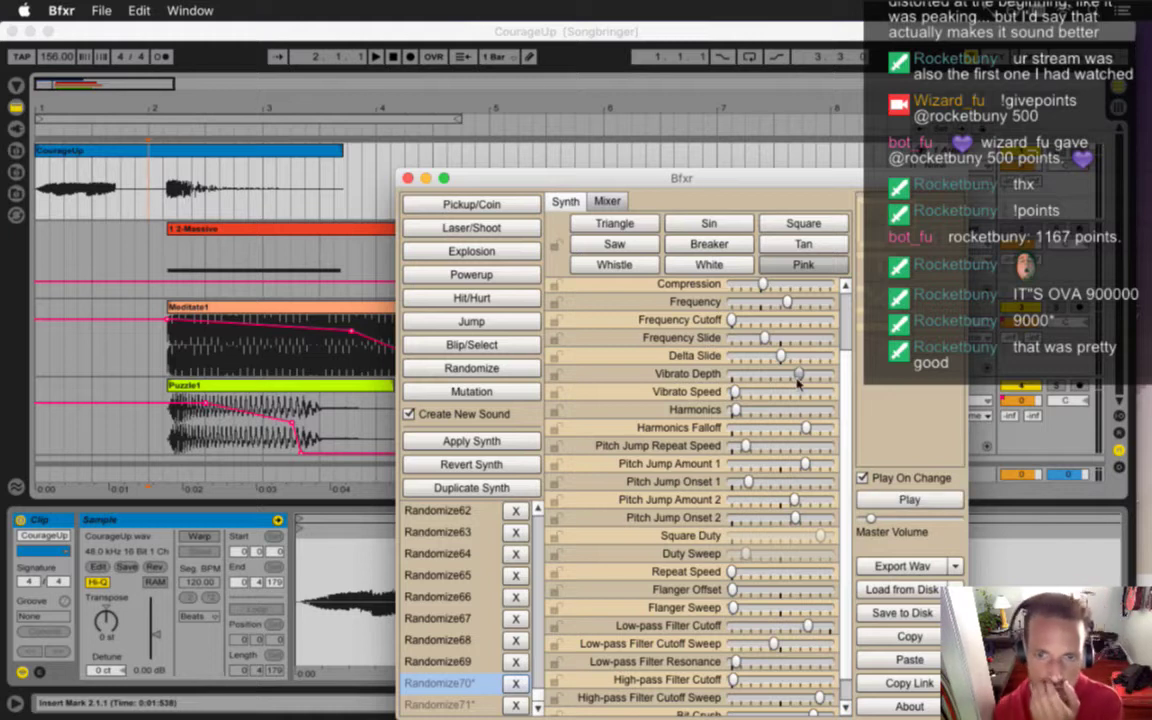
{"action": "left_click", "coordinate": [905, 503]}
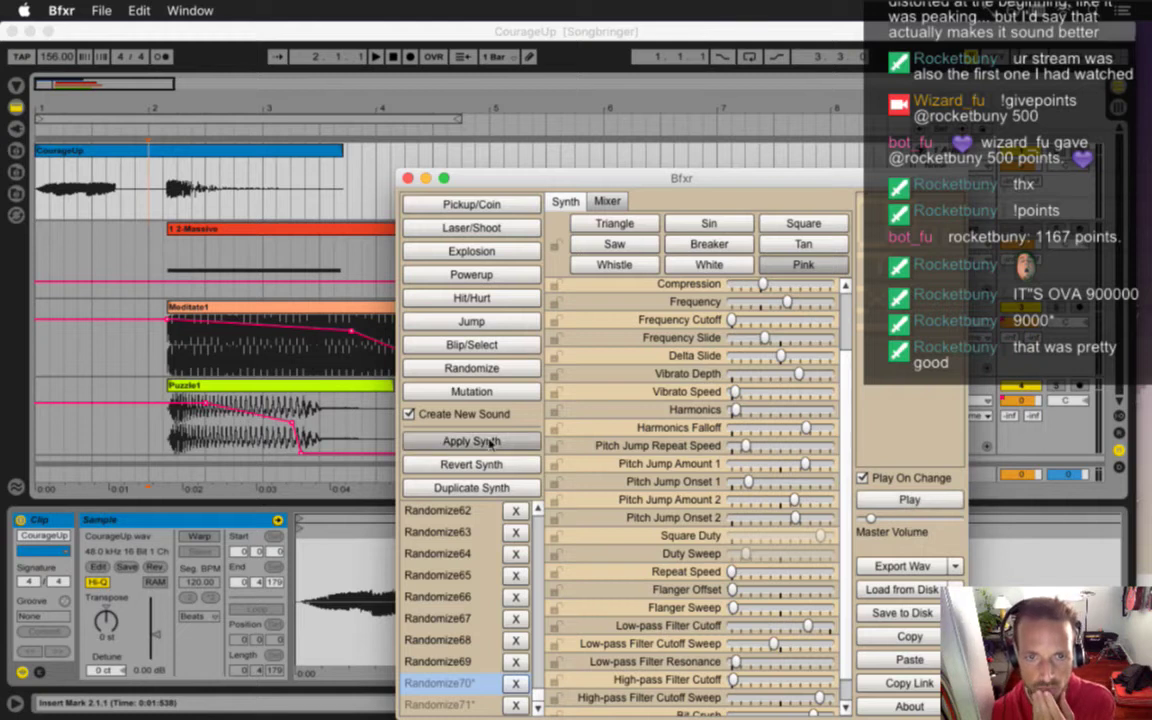
- Generate several successive mutations starting from Randomize70, and delete the newest one
{"action": "left_click", "coordinate": [484, 391]}
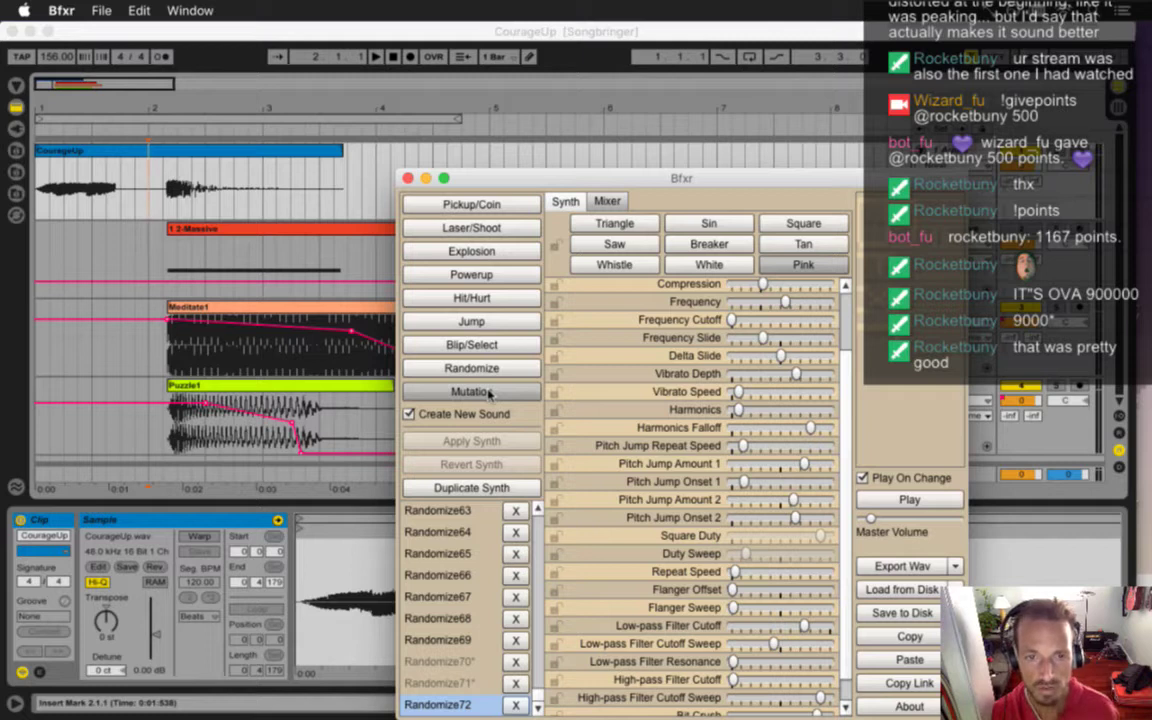
{"action": "left_click", "coordinate": [488, 392]}
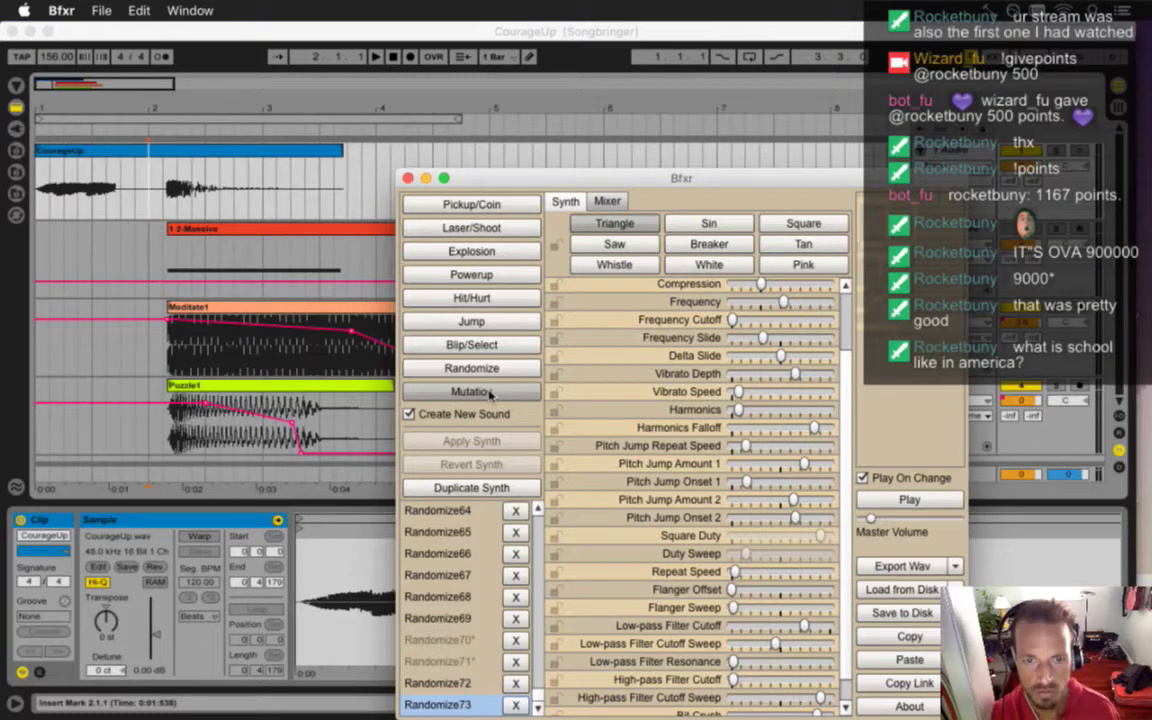
{"action": "left_click", "coordinate": [489, 392]}
{"action": "left_click", "coordinate": [489, 392]}
{"action": "left_click", "coordinate": [516, 704]}
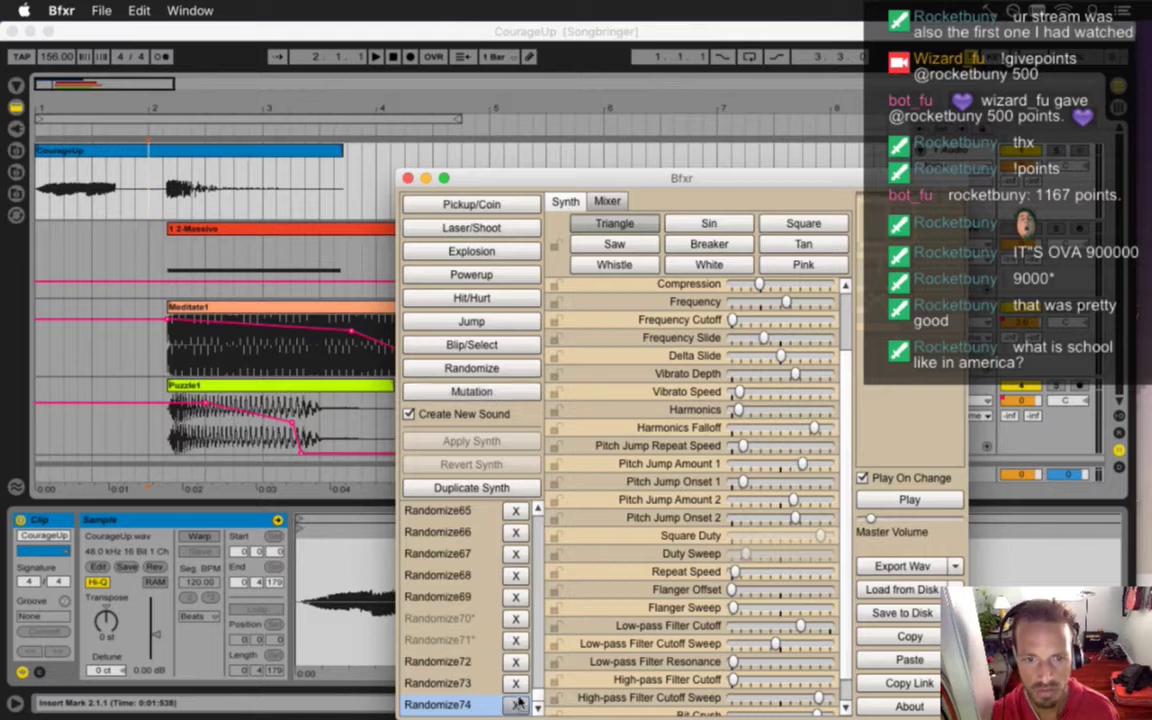
- Delete the sounds Randomize74 and Randomize73, then replay Randomize72 and raise its master volume
{"action": "left_click", "coordinate": [516, 704]}
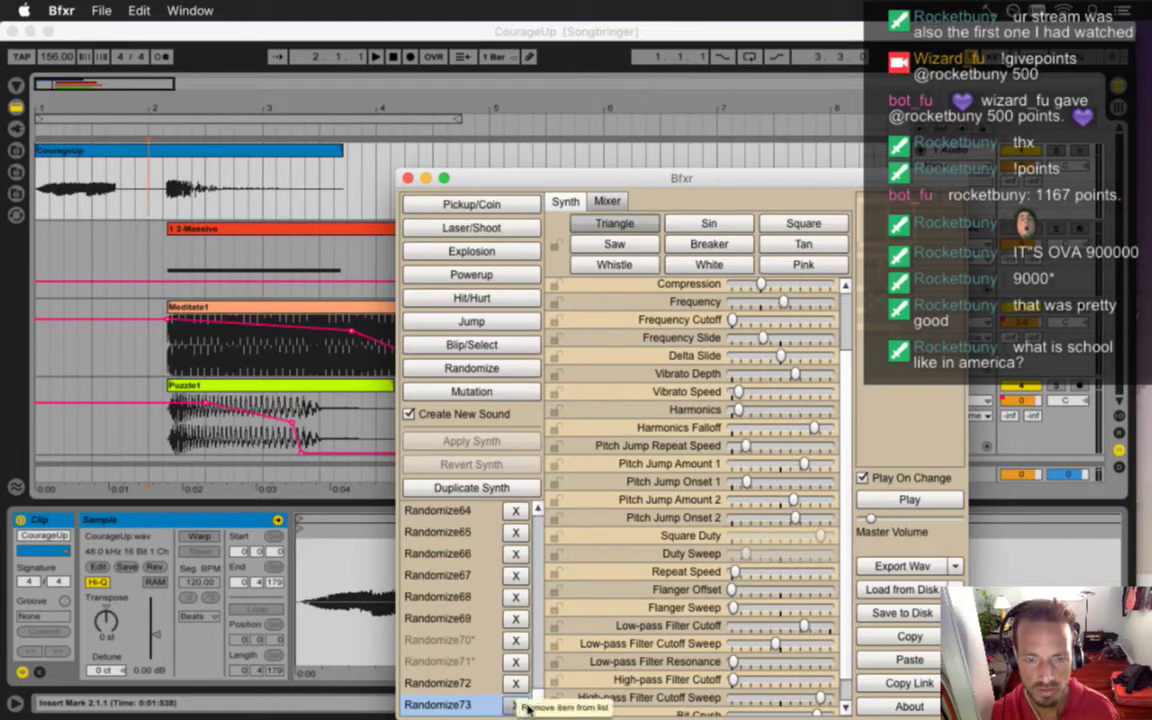
{"action": "left_click", "coordinate": [514, 705]}
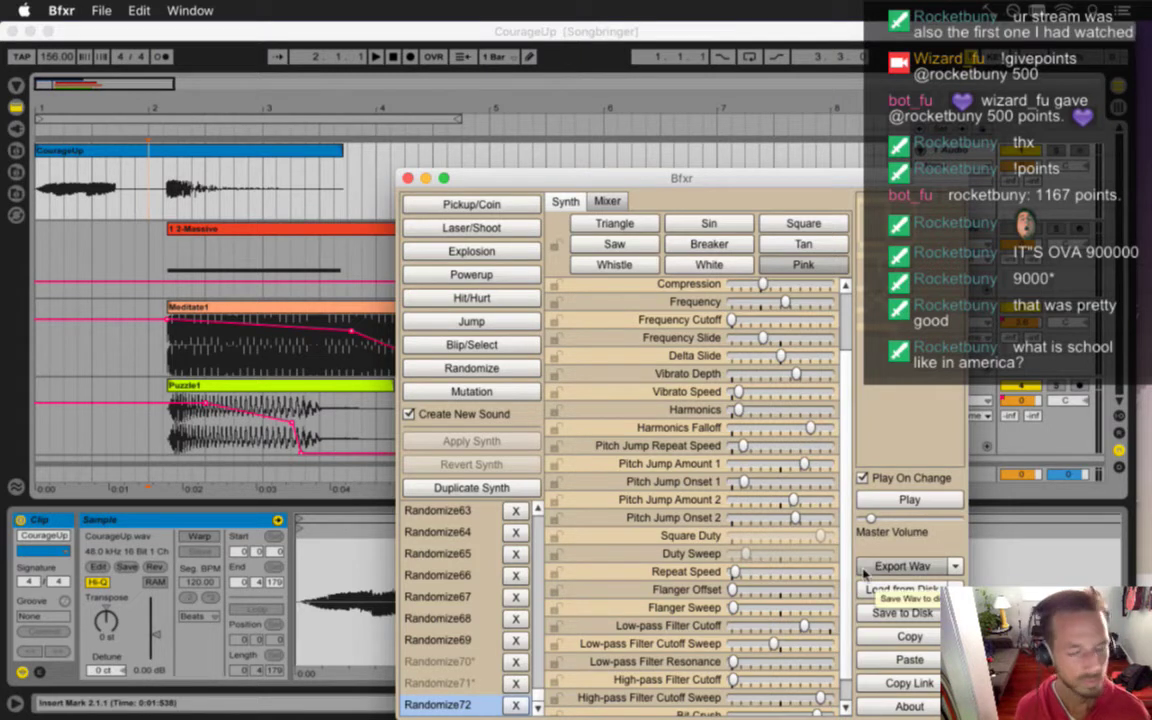
{"action": "left_click", "coordinate": [906, 503]}
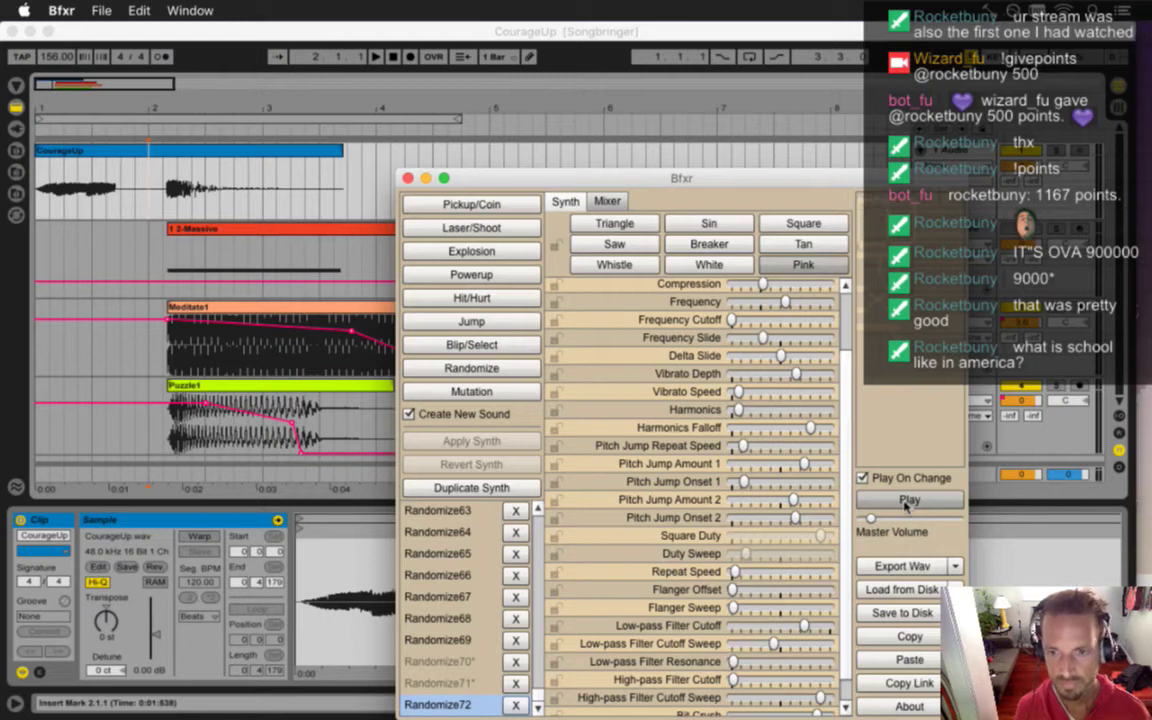
{"action": "left_click_drag", "start_coordinate": [870, 520], "coordinate": [885, 521]}
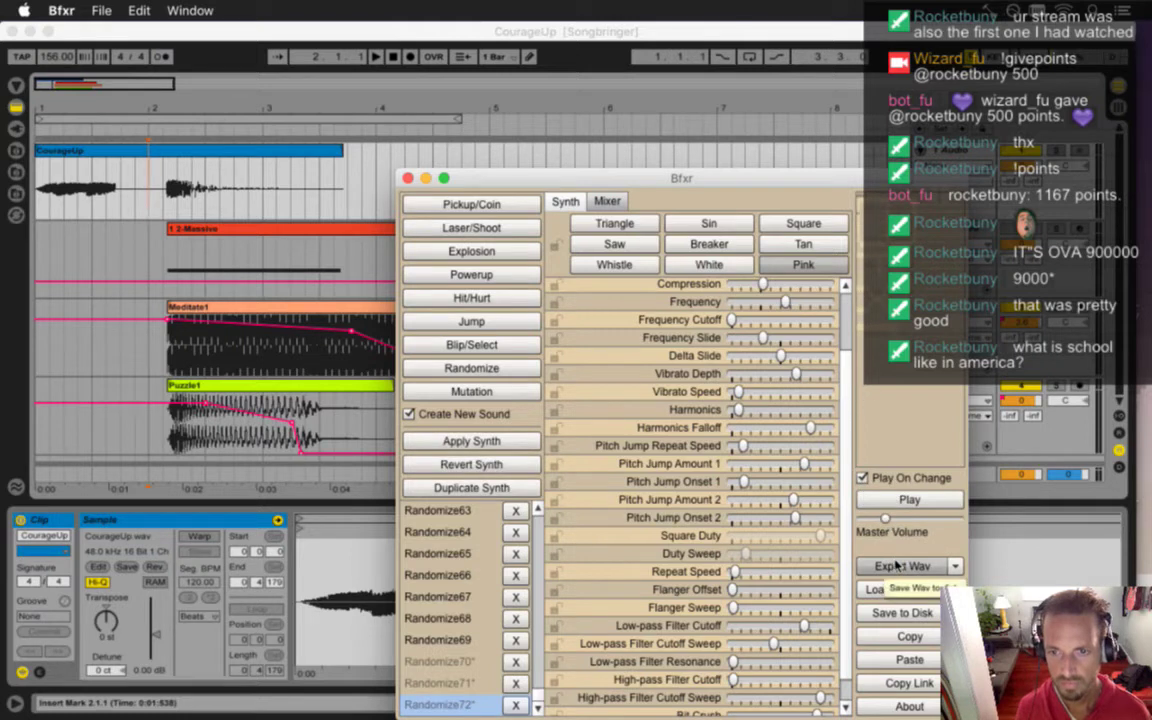
- Export Randomize72.wav to the Desktop and save the synth settings there as Randomize72.bfxrsound
{"action": "left_click", "coordinate": [925, 610]}
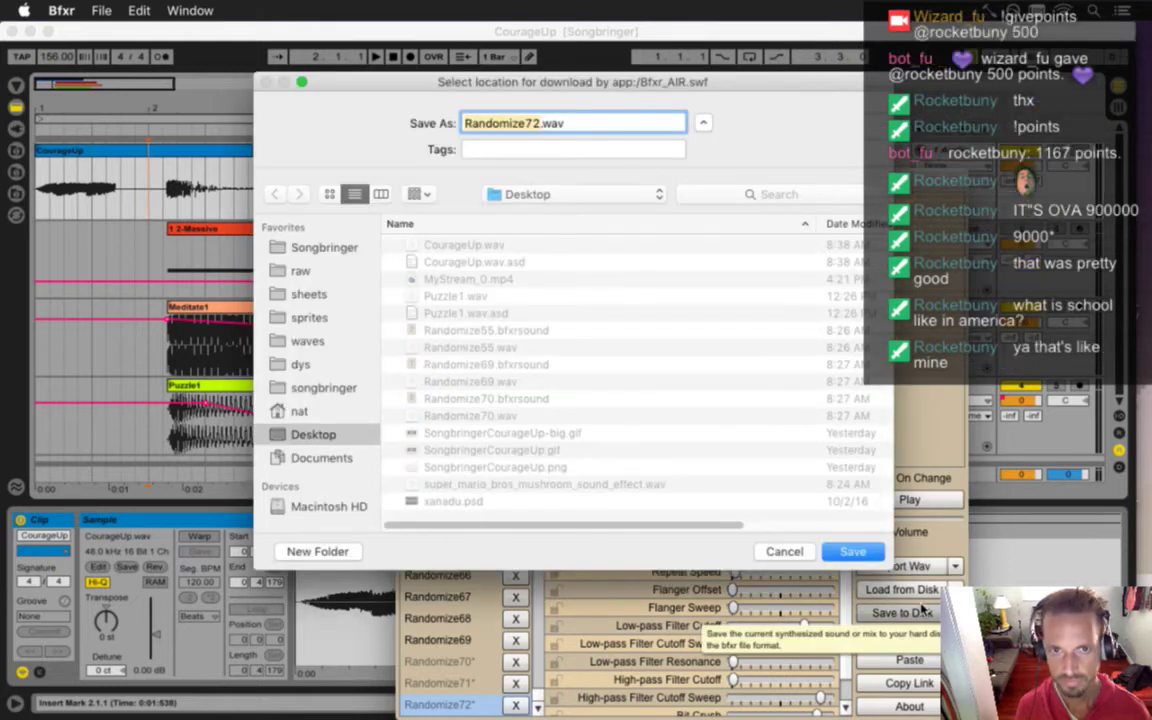
{"action": "left_click", "coordinate": [853, 551]}
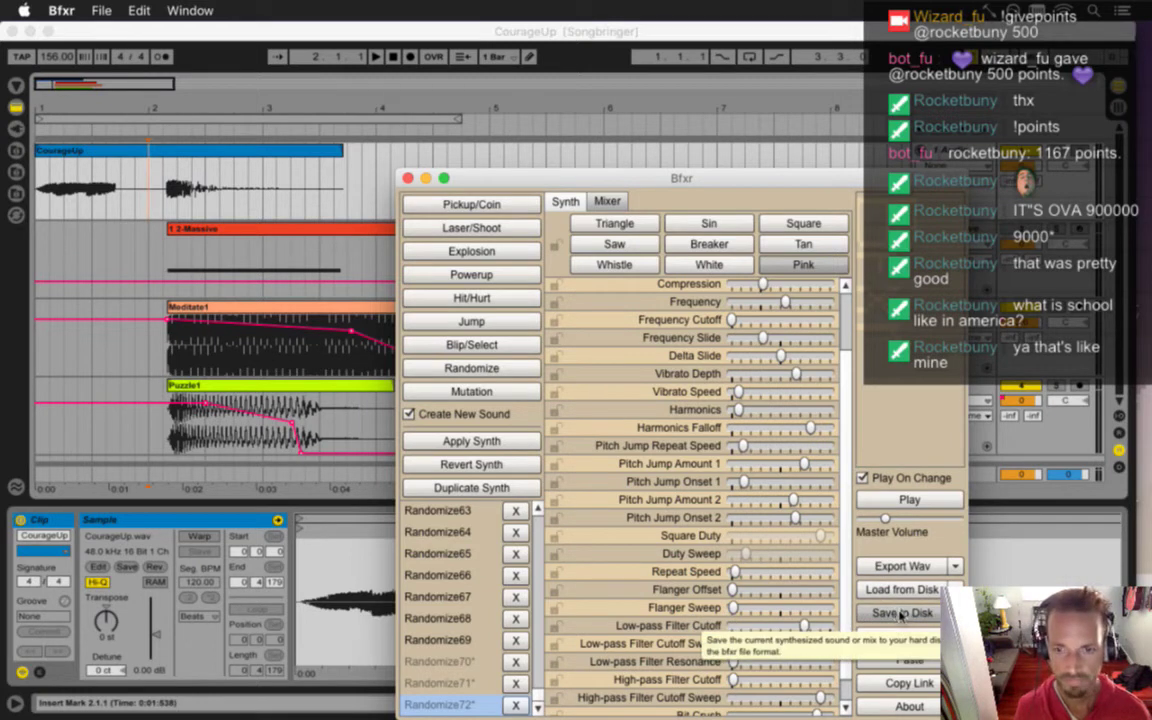
{"action": "left_click", "coordinate": [900, 613]}
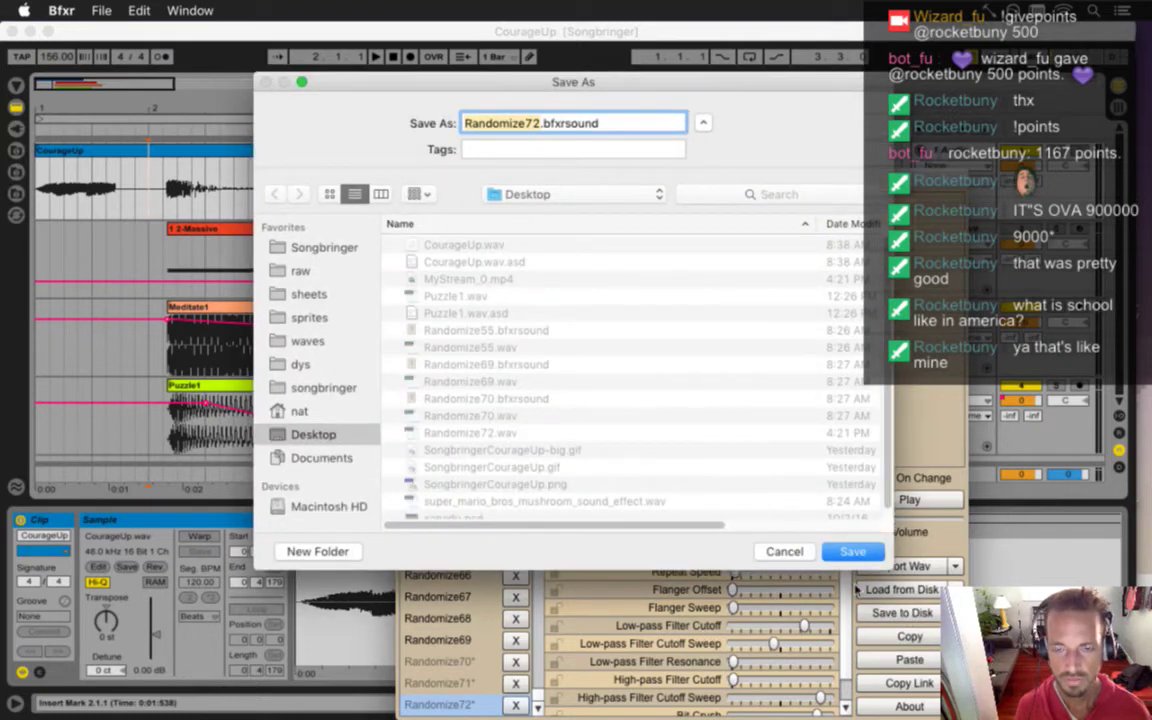
{"action": "left_click", "coordinate": [853, 551]}
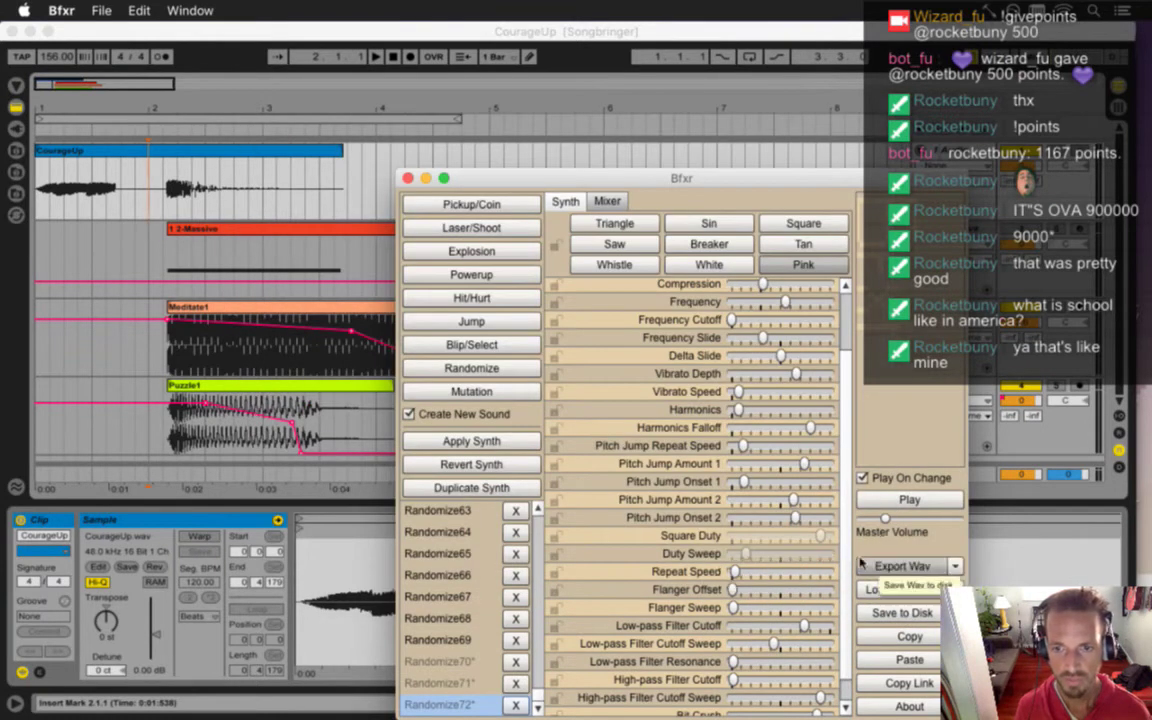
{"action": "scroll", "coordinate": [842, 472], "scroll_direction": "down", "scroll_amount": 1}
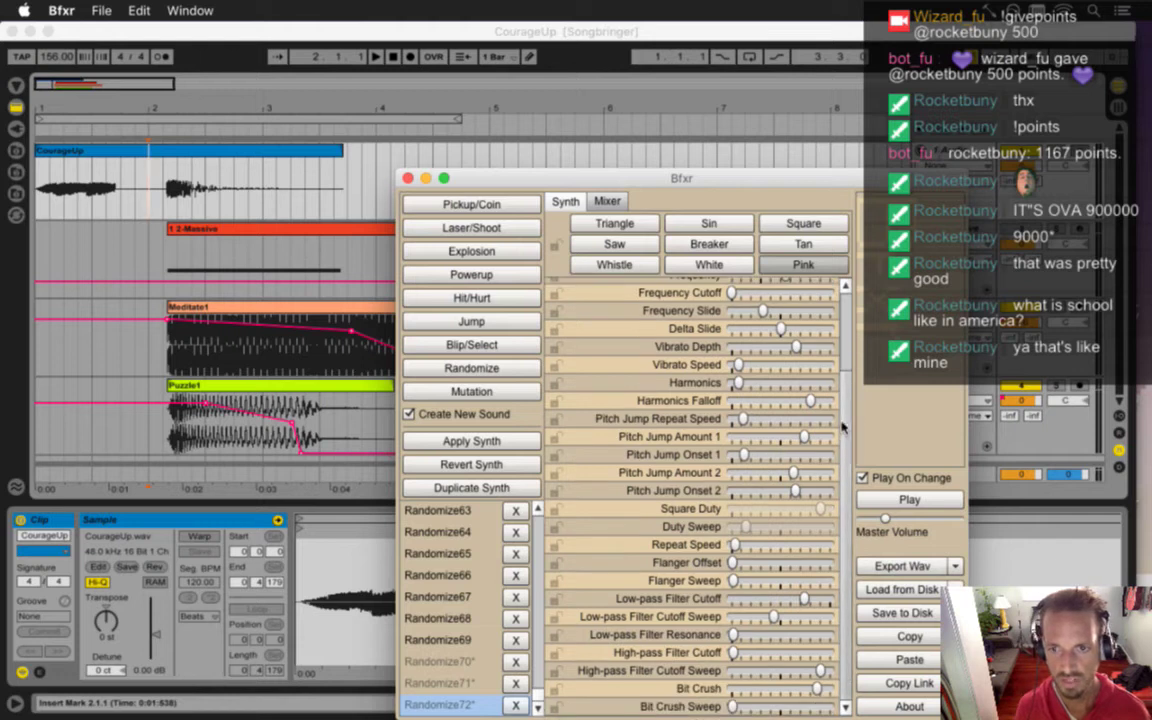
{"action": "scroll", "coordinate": [842, 472], "scroll_direction": "up", "scroll_amount": 3}
- Switch to Ableton Live, check the Puzzle1 and Meditate1 clips, and fold the 2 Massive track
{"action": "left_click", "coordinate": [531, 50]}
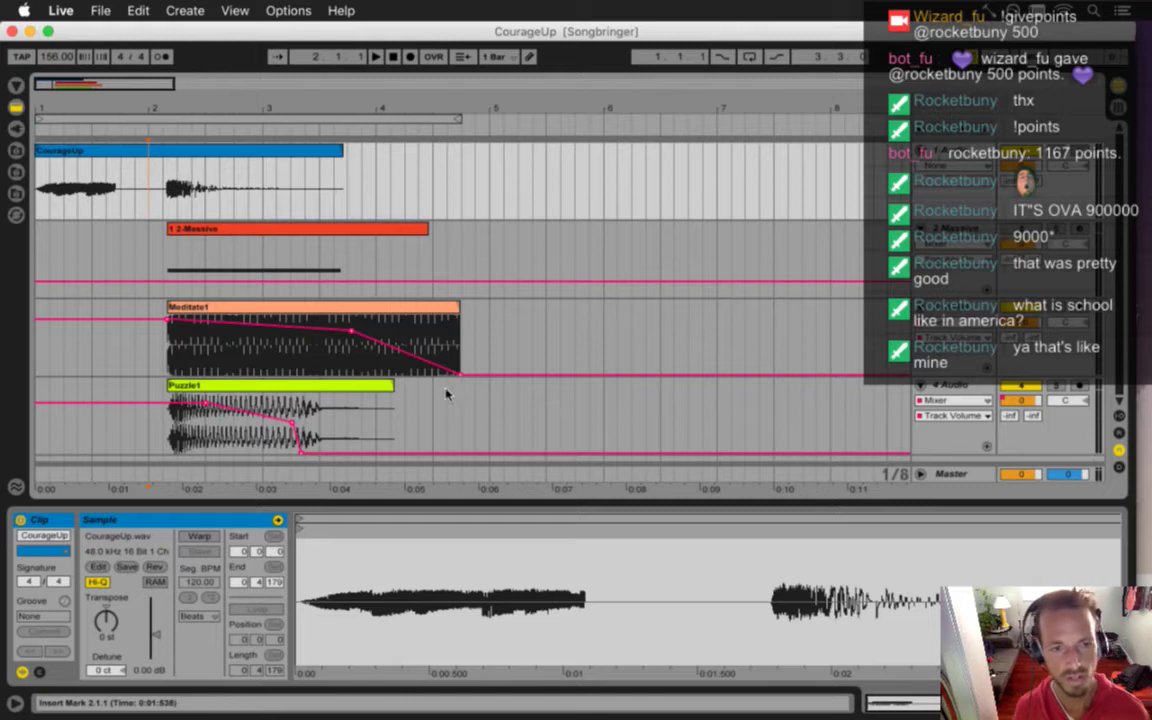
{"action": "left_click", "coordinate": [148, 402]}
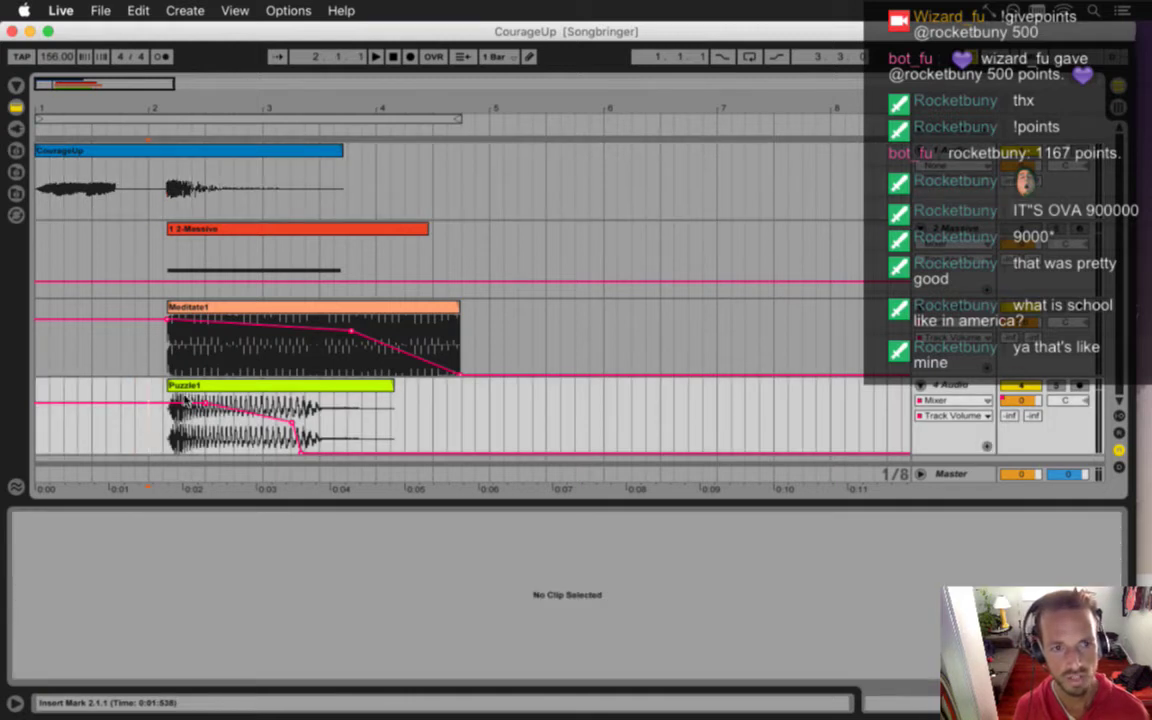
{"action": "left_click", "coordinate": [194, 389]}
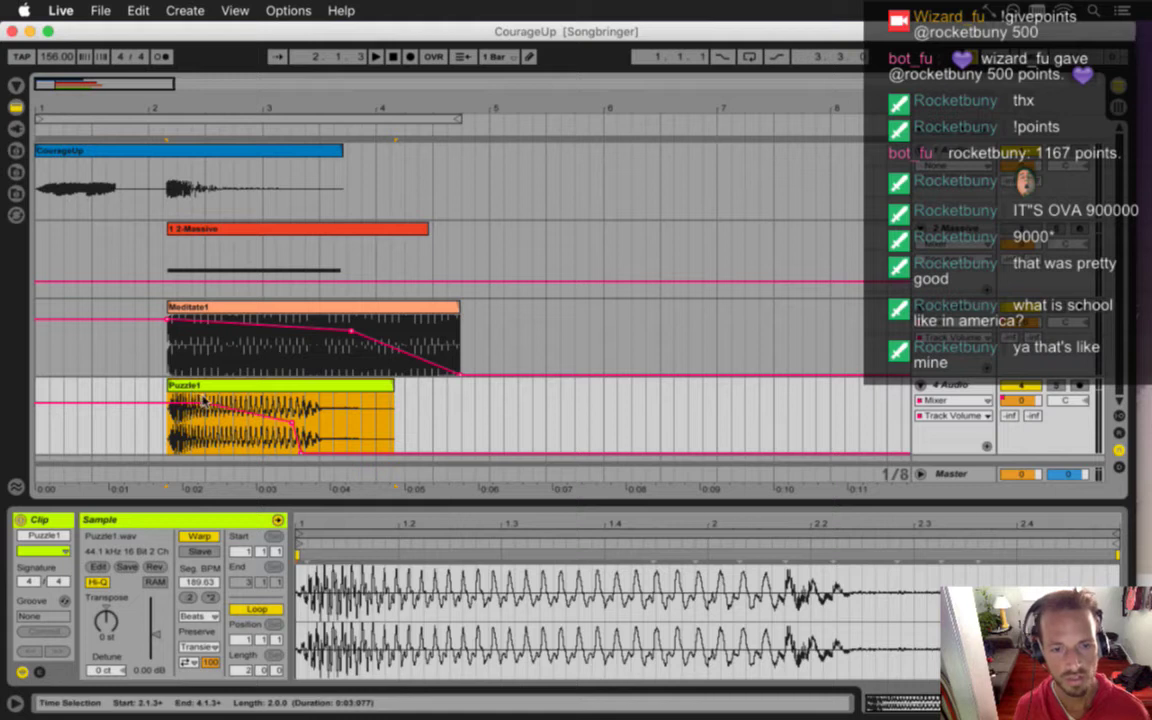
{"action": "left_click", "coordinate": [224, 315]}
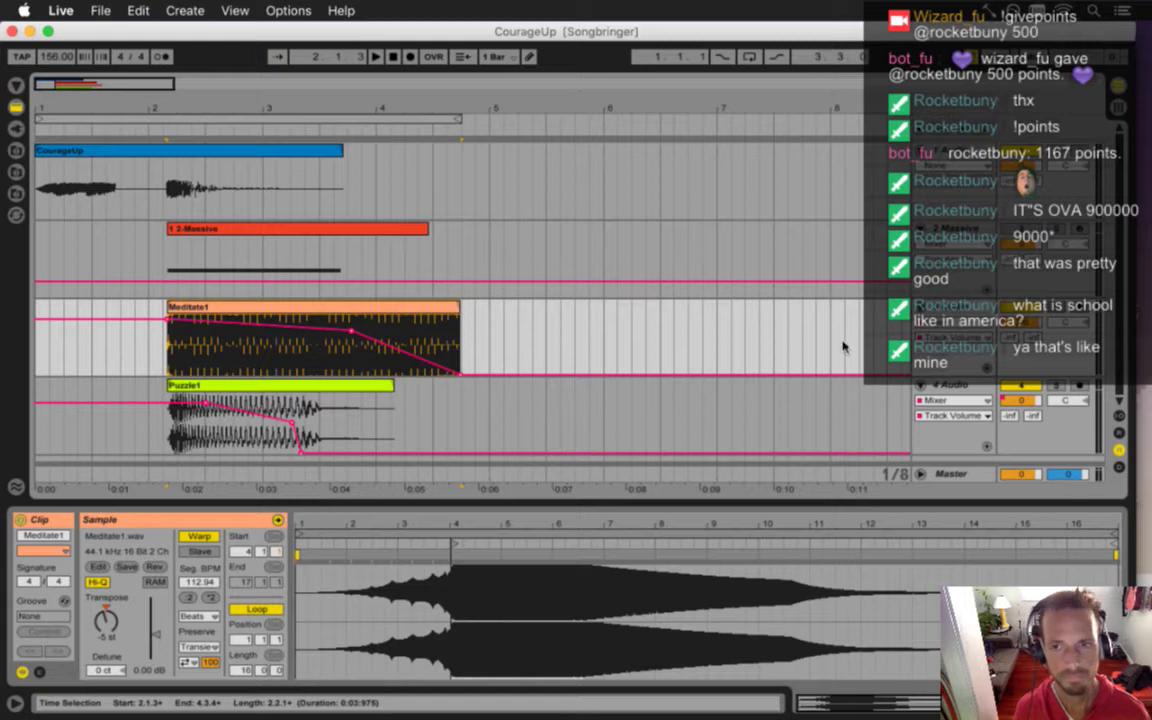
{"action": "left_click", "coordinate": [882, 222]}
{"action": "key", "text": "Left"}
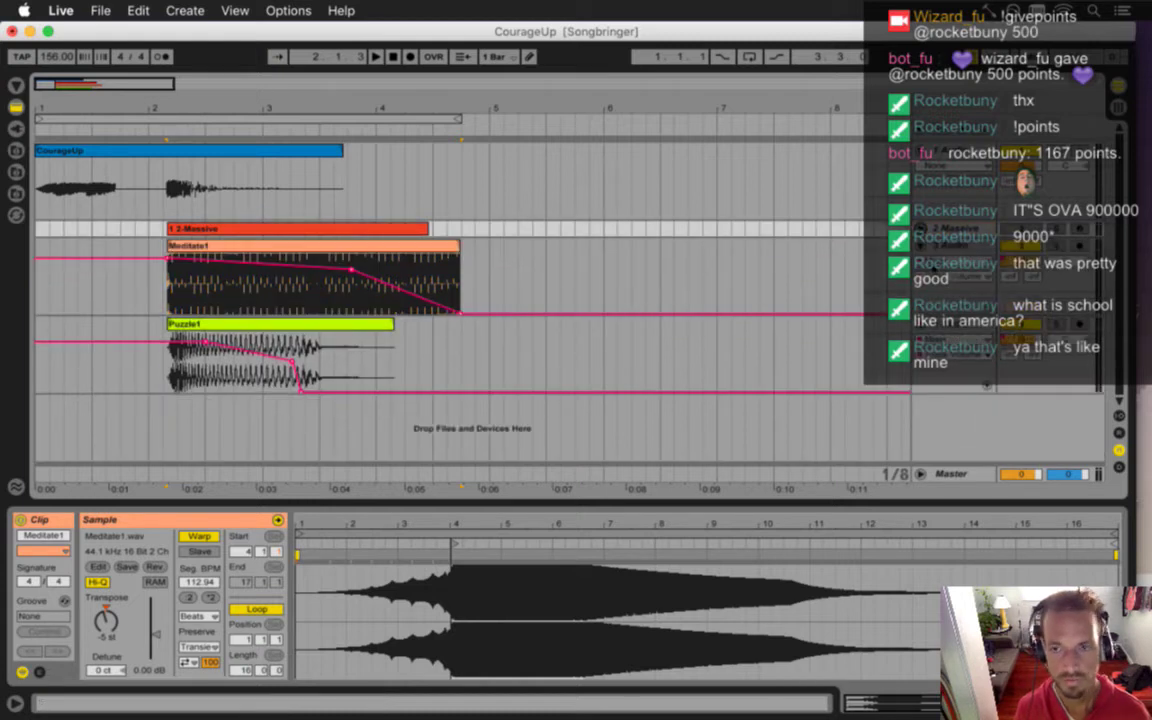
- Place Randomize72.wav from the Desktop on the CourageUp track, aligned with the start of the other layers, and play the mix
{"action": "key", "text": "F11"}
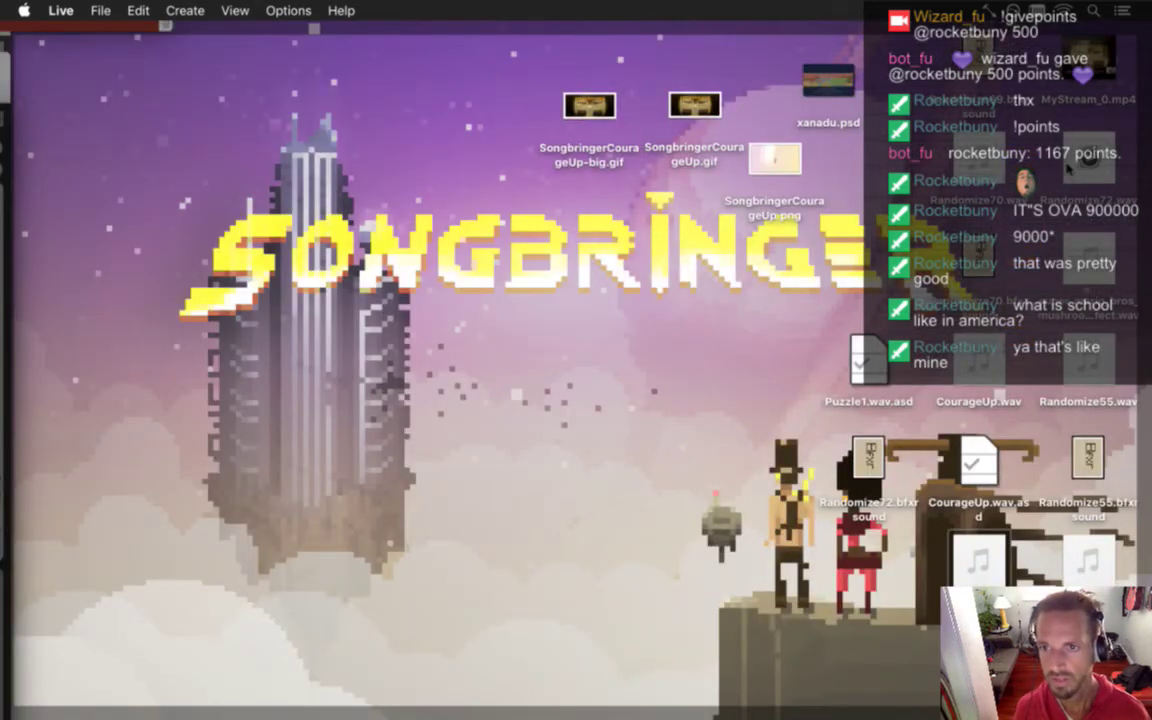
{"action": "key", "text": "F11"}
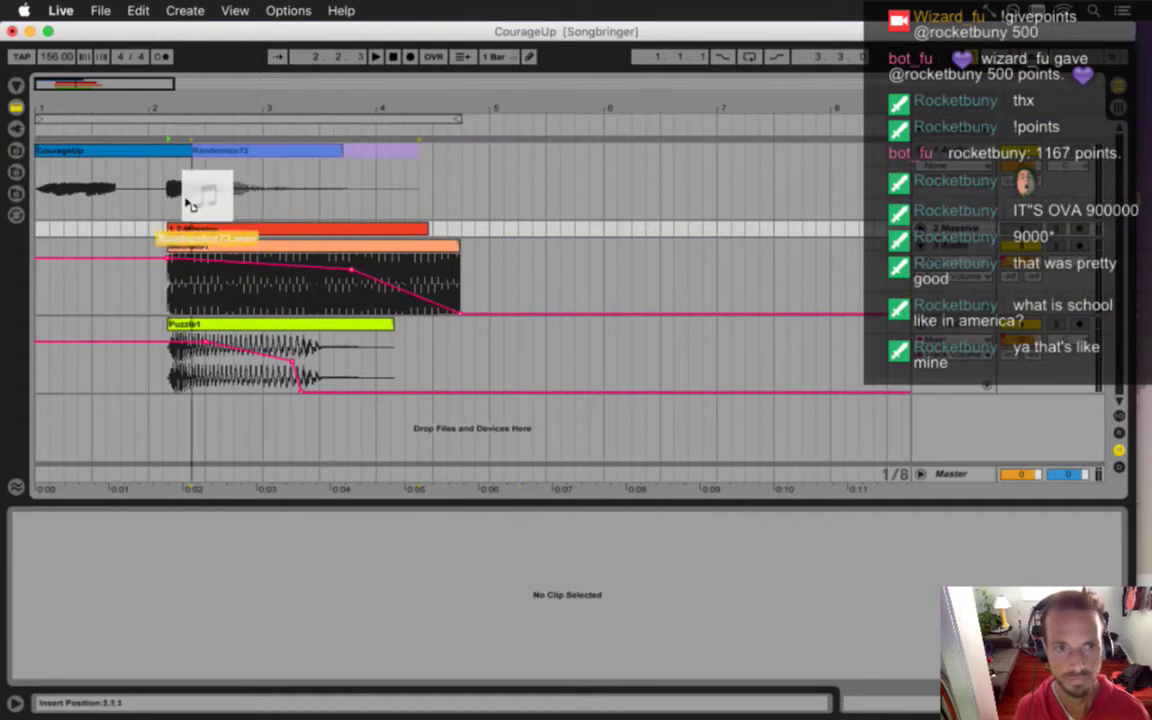
{"action": "left_click_drag", "start_coordinate": [195, 205], "coordinate": [190, 200]}
{"action": "left_click_drag", "start_coordinate": [170, 113], "coordinate": [162, 165]}
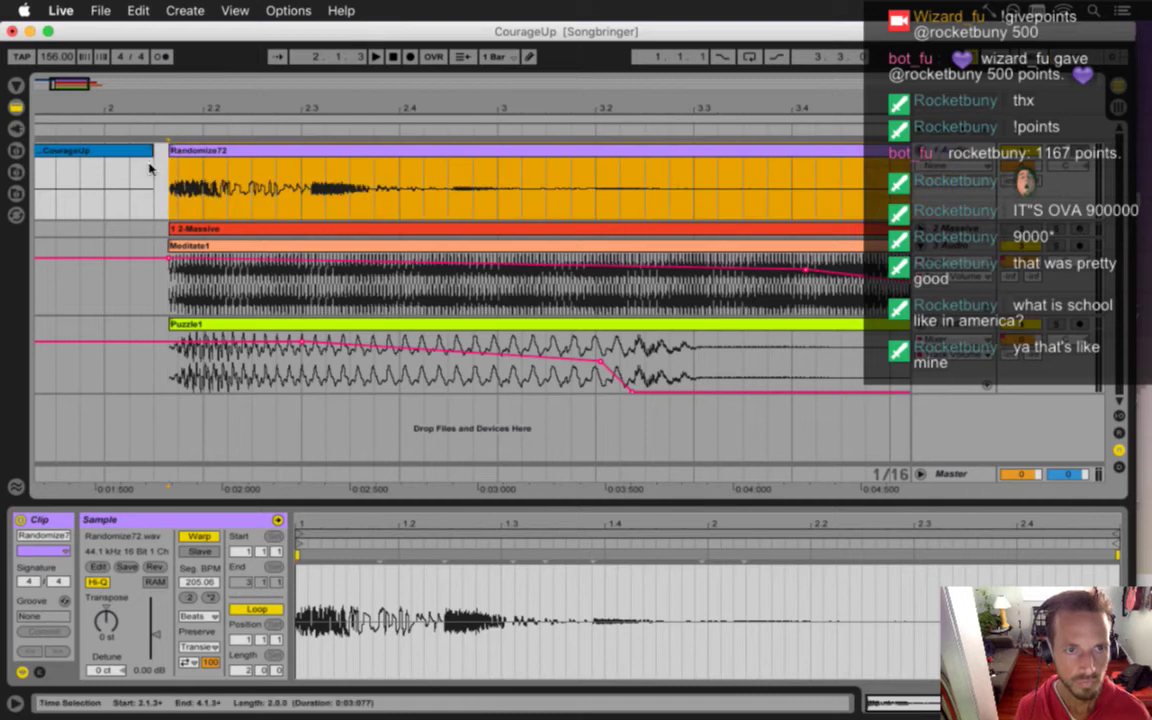
{"action": "left_click", "coordinate": [122, 185]}
{"action": "key", "text": "space"}
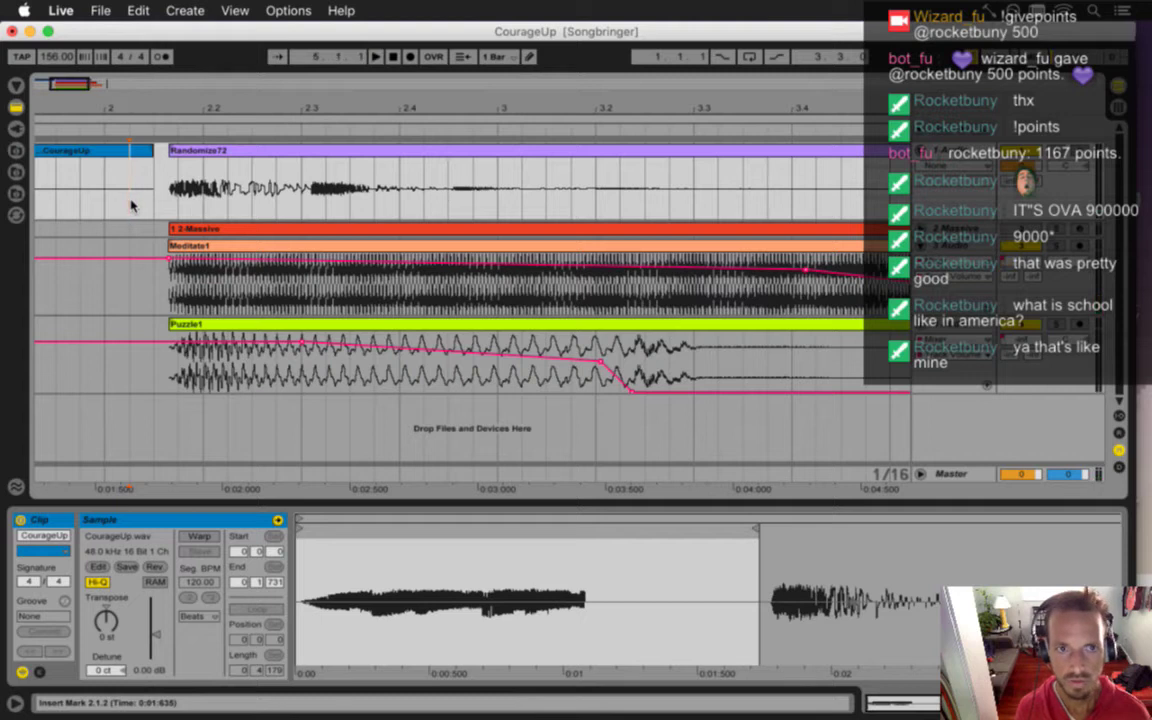
- Export the whole arrangement as a 48000 Hz, 16-bit WAV, replacing CourageUp.wav in the waves folder
{"action": "scroll", "coordinate": [185, 108], "scroll_direction": "down", "scroll_amount": 5}
{"action": "key", "text": "super+a"}
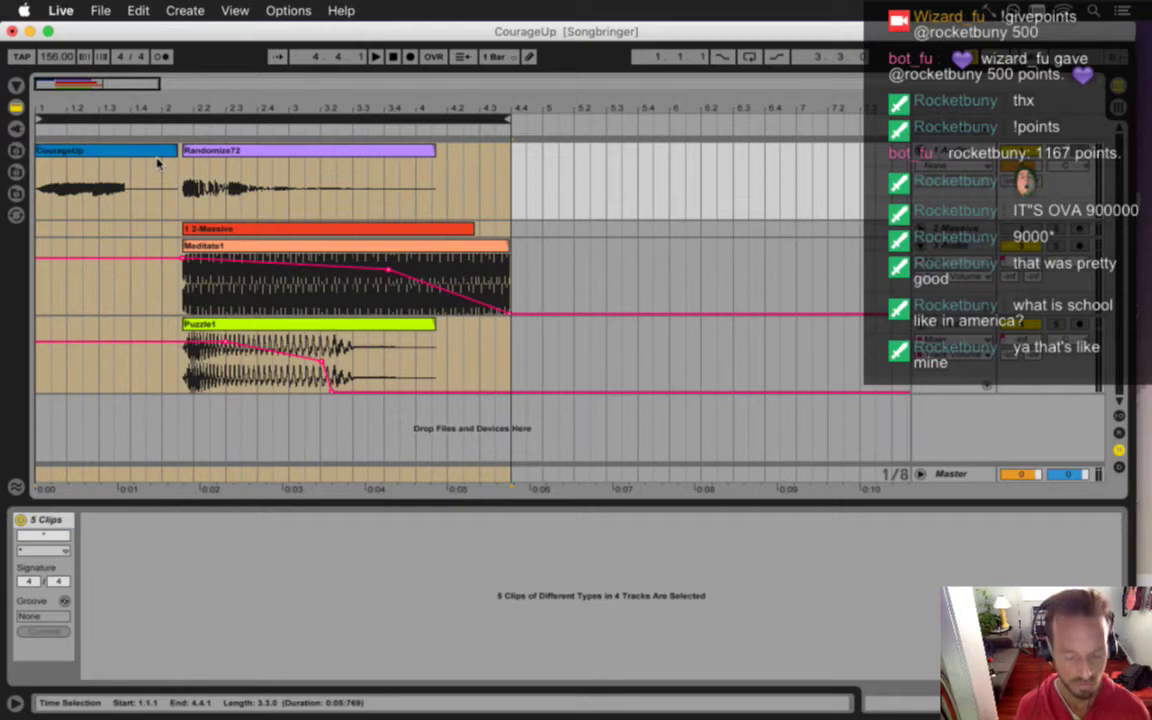
{"action": "key", "text": "super+shift+r"}
{"action": "key", "text": "Return"}
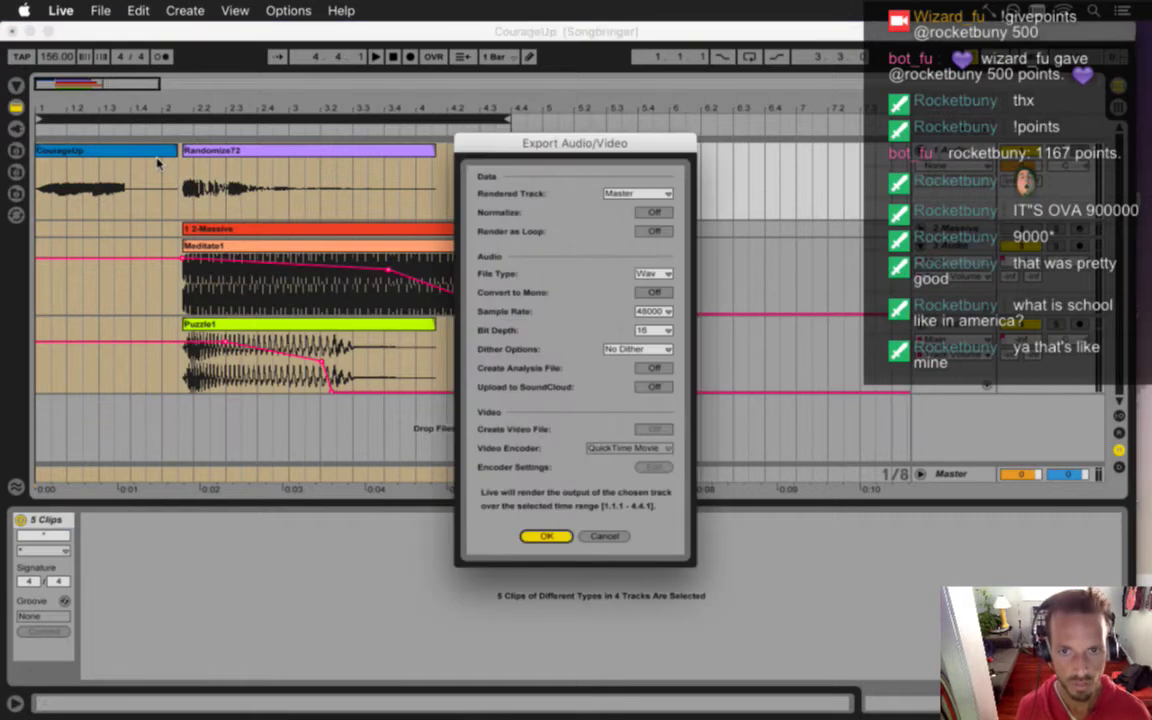
{"action": "key", "text": "Return"}
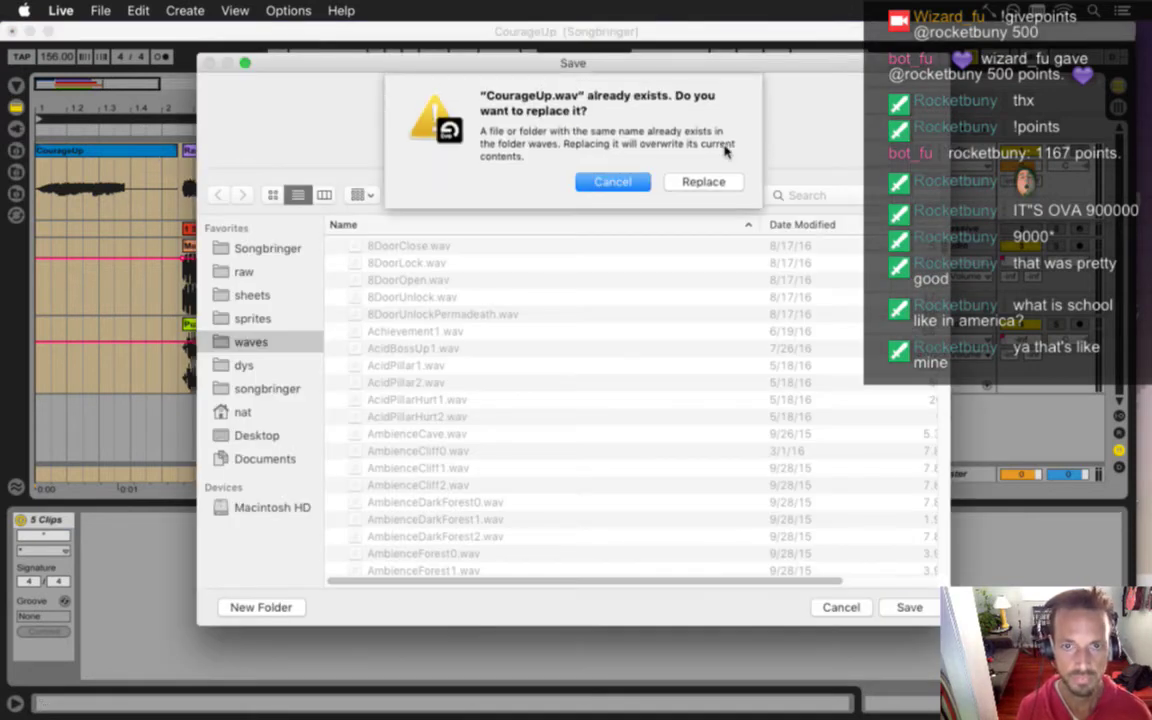
{"action": "left_click", "coordinate": [712, 176]}
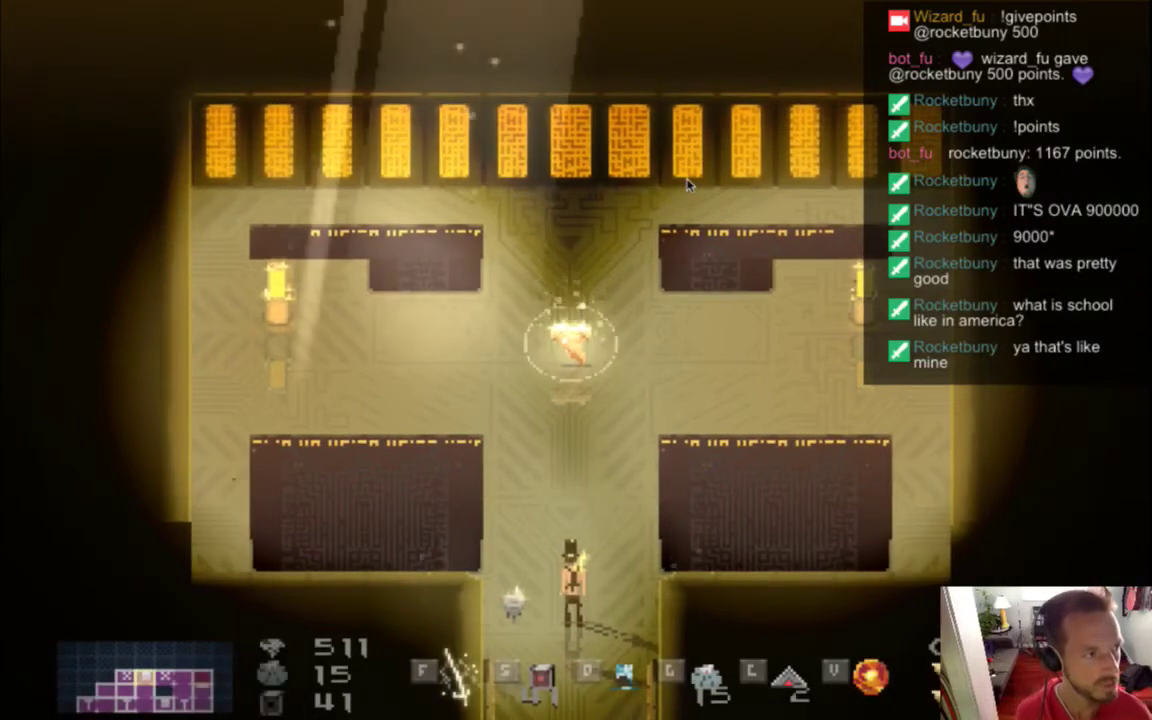
- Pick up the Demon's Tooth in Songbringer to hear the pickup sound, and return to Ableton Live
{"action": "key", "text": "w"}
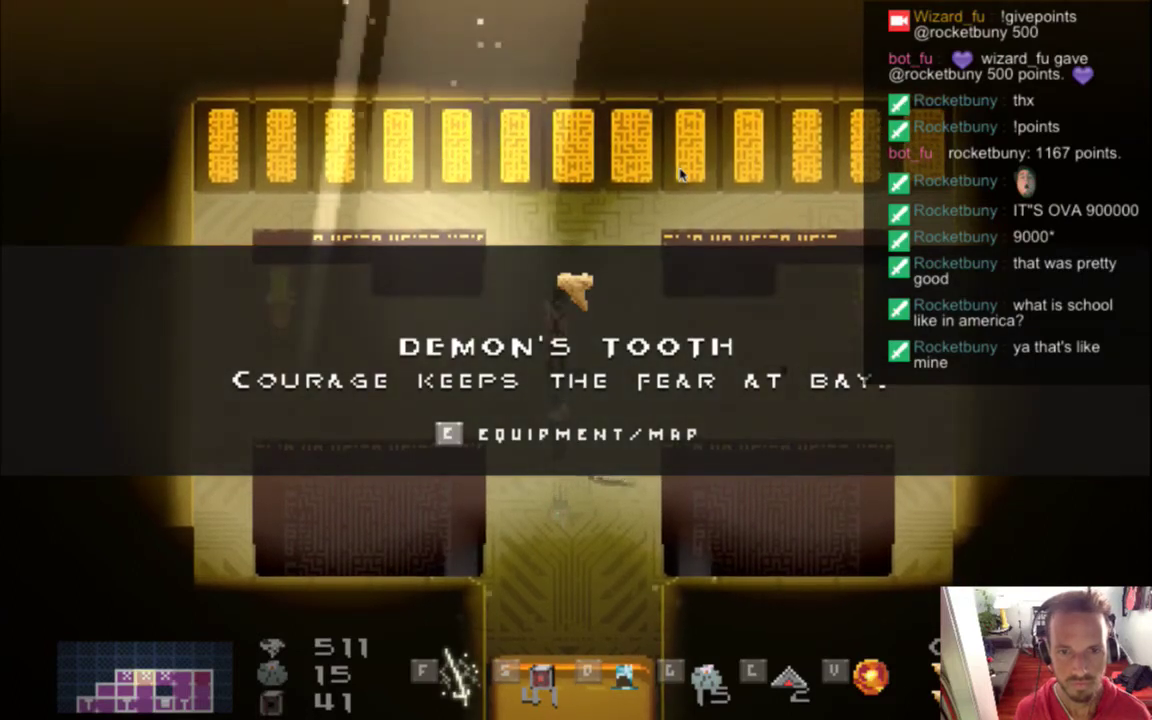
{"action": "key", "text": "super+Tab"}
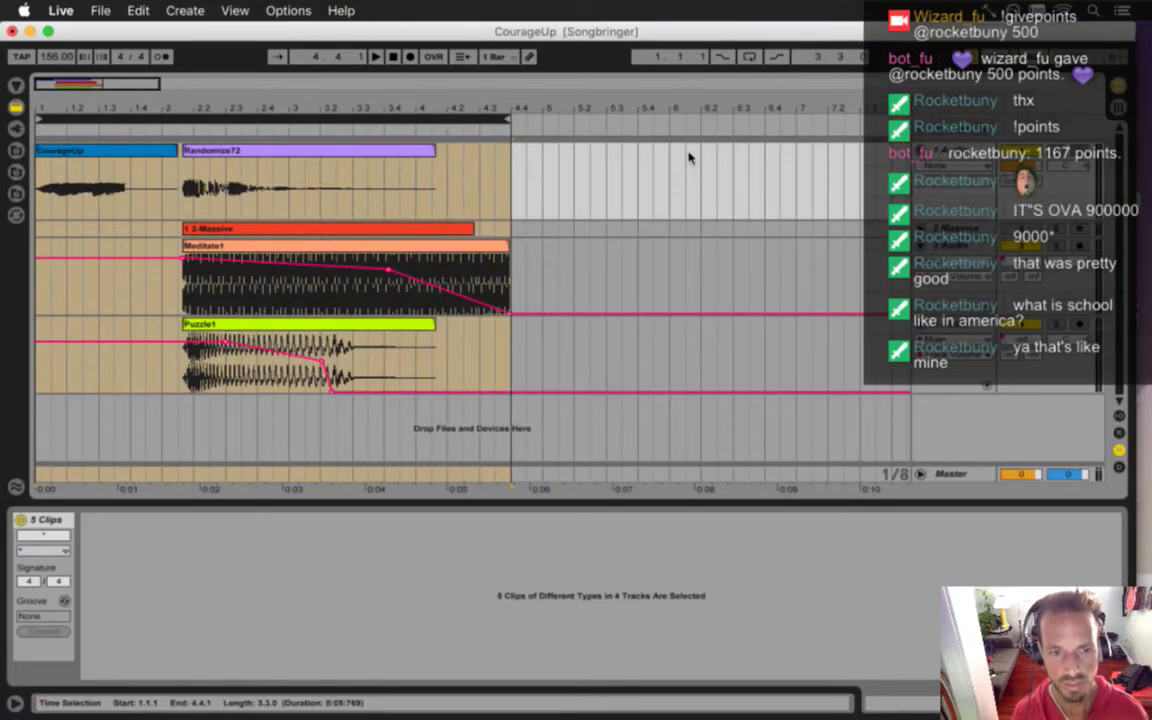
- Insert a new audio track below the first one and move the Randomize72 clip onto it
{"action": "left_click", "coordinate": [184, 180]}
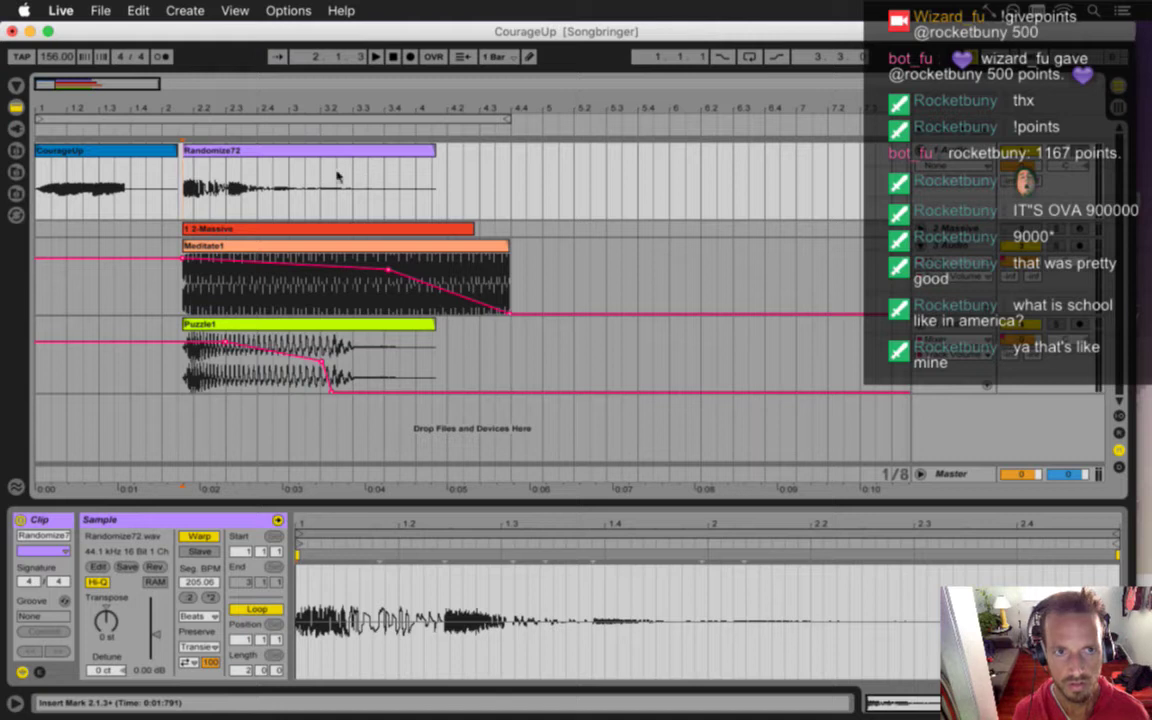
{"action": "left_click", "coordinate": [436, 195], "text": "shift"}
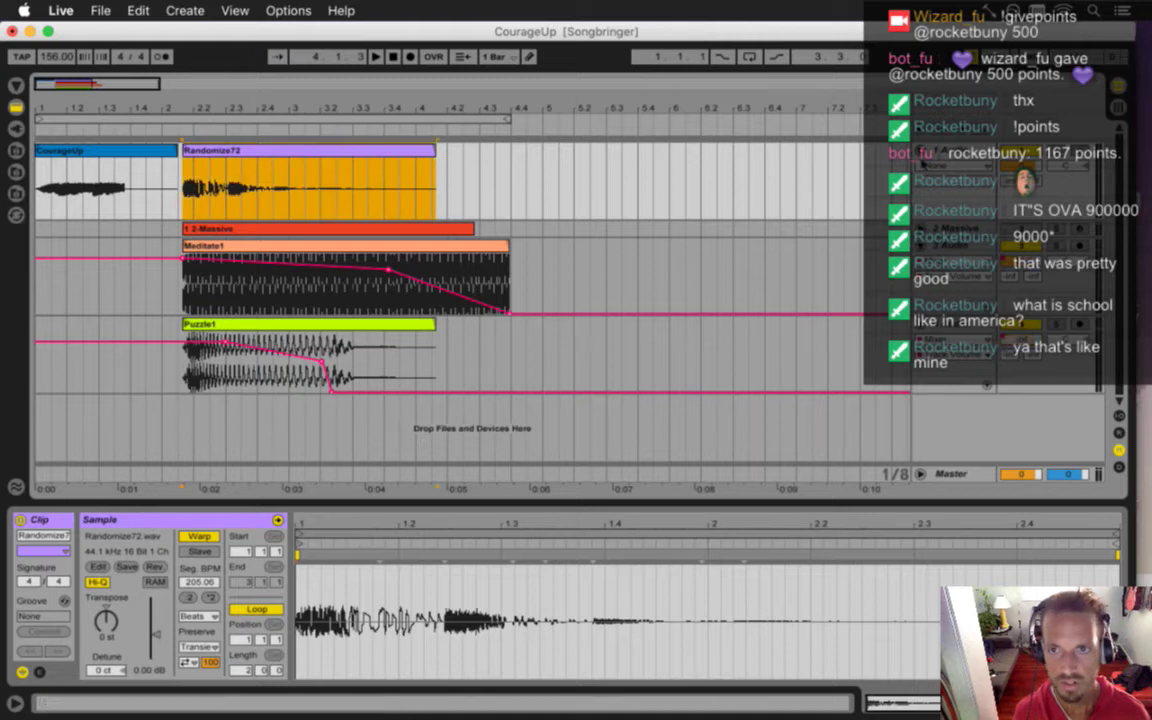
{"action": "right_click", "coordinate": [842, 142]}
{"action": "left_click", "coordinate": [880, 261]}
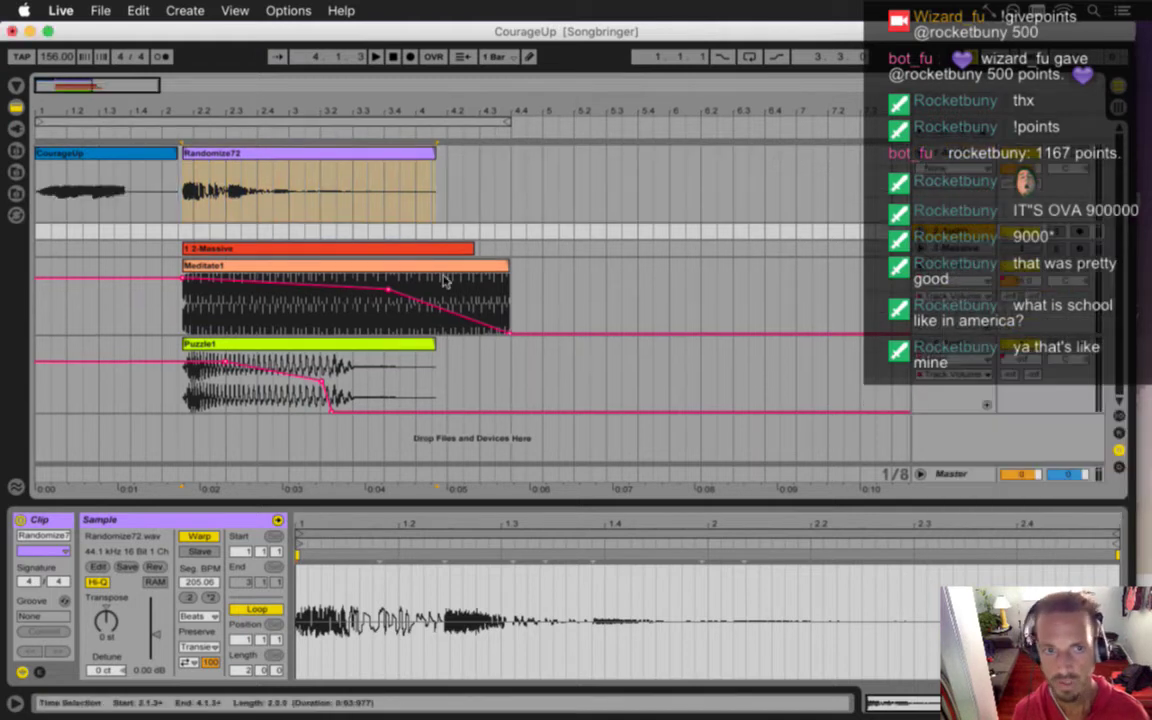
{"action": "left_click_drag", "start_coordinate": [212, 162], "coordinate": [229, 231]}
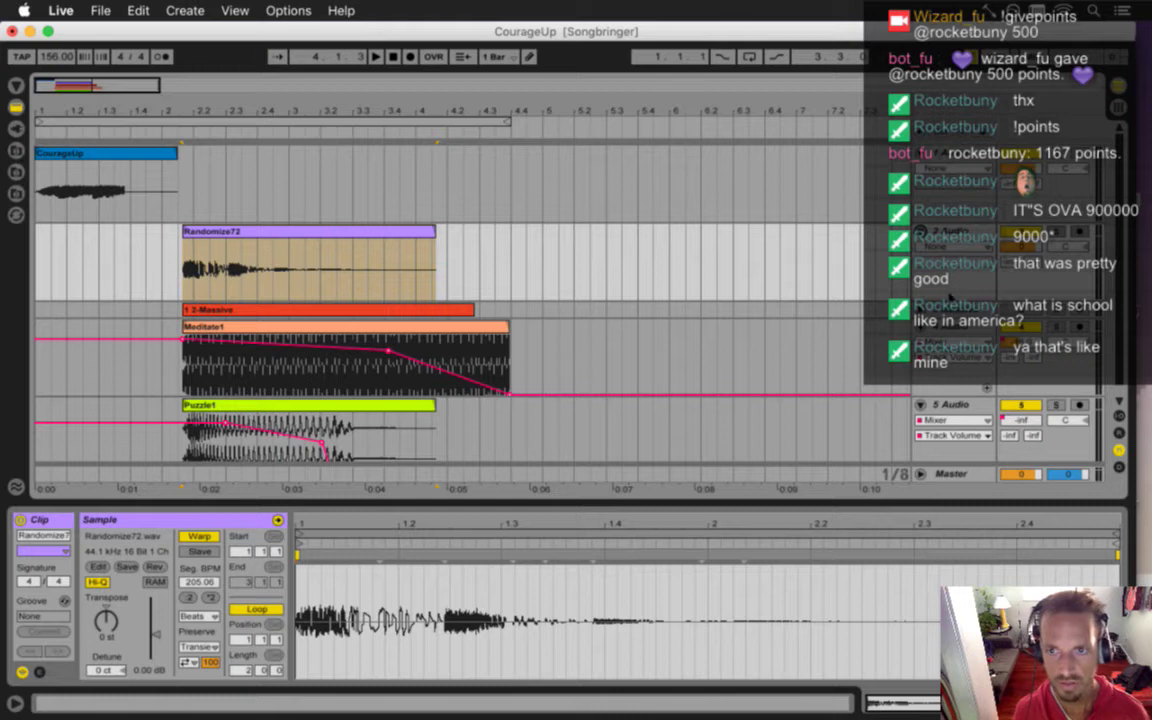
- Reduce the heights of the audio tracks so the whole arrangement fits in view
{"action": "left_click_drag", "start_coordinate": [950, 300], "coordinate": [950, 288]}
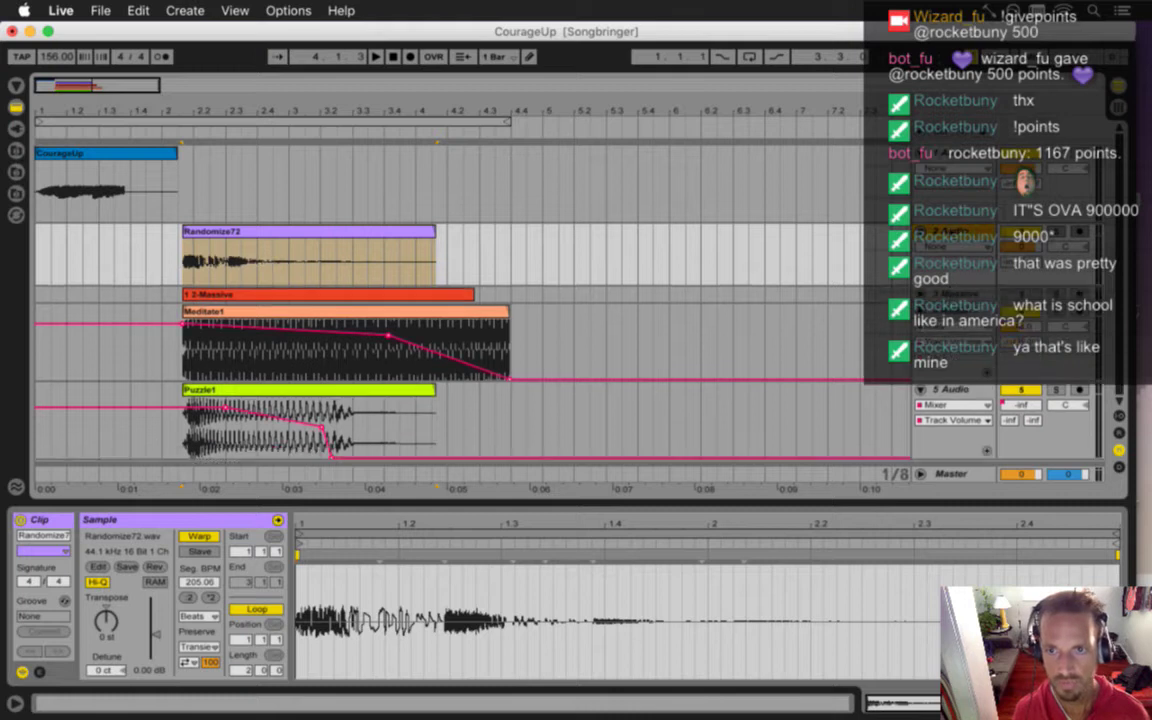
{"action": "scroll", "coordinate": [850, 200], "scroll_direction": "down", "scroll_amount": 1}
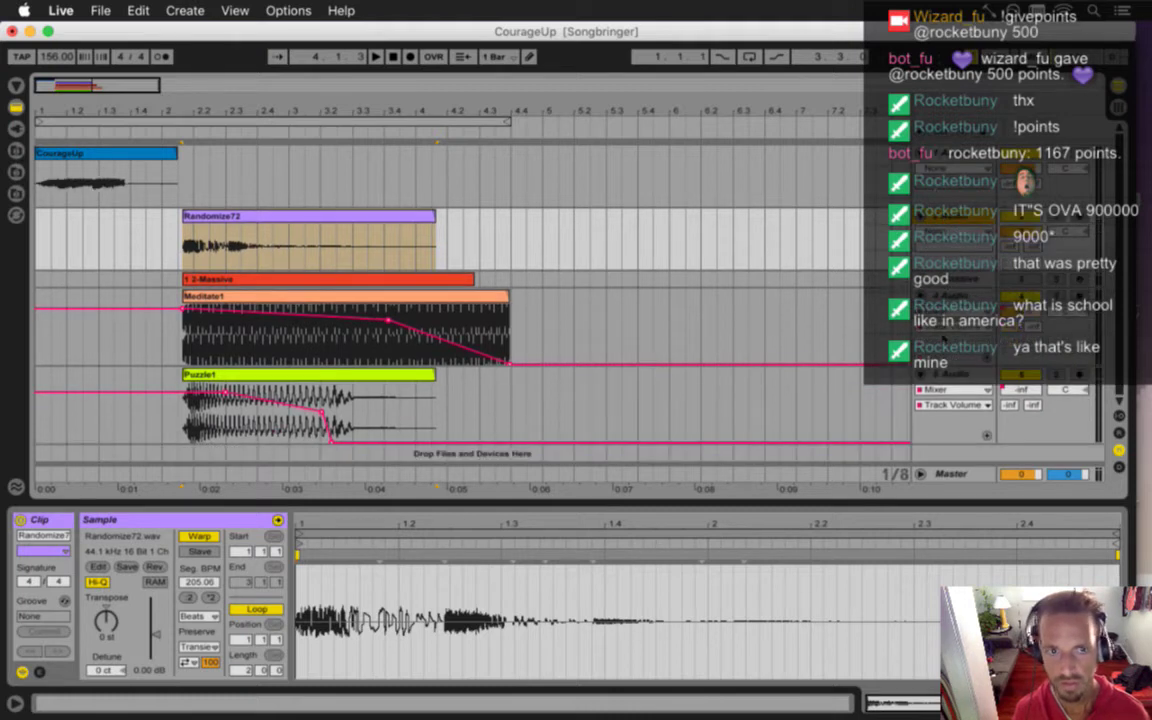
{"action": "left_click_drag", "start_coordinate": [950, 366], "coordinate": [950, 350]}
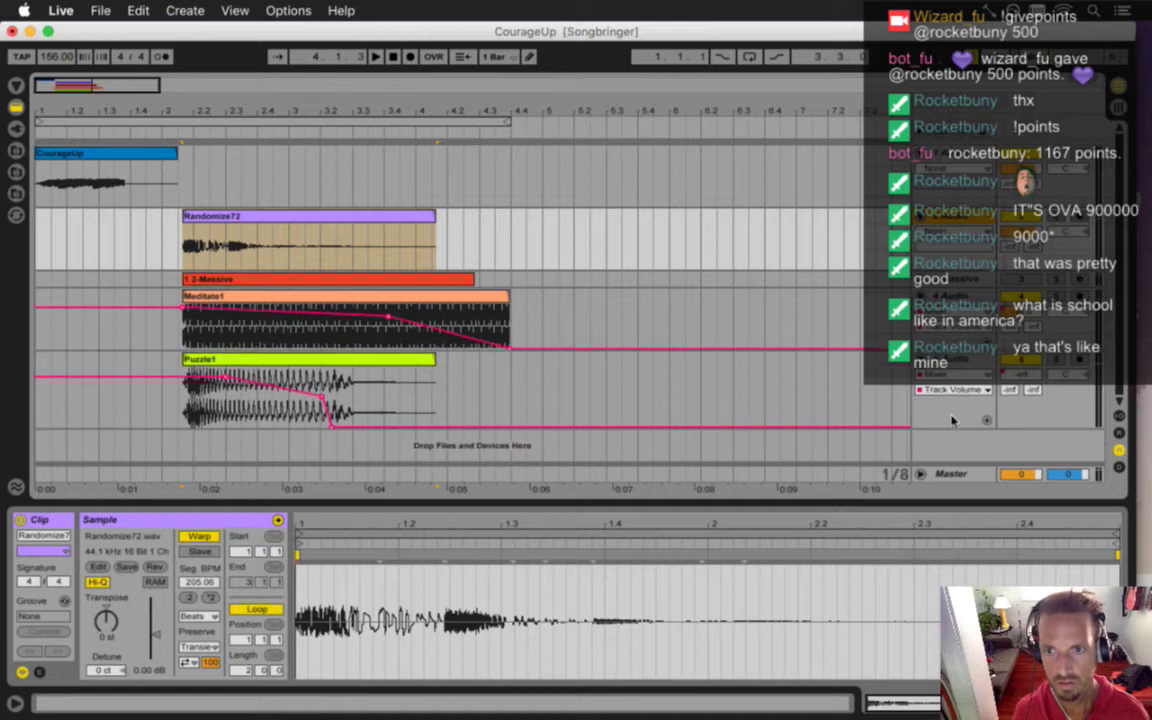
{"action": "left_click_drag", "start_coordinate": [950, 432], "coordinate": [951, 421]}
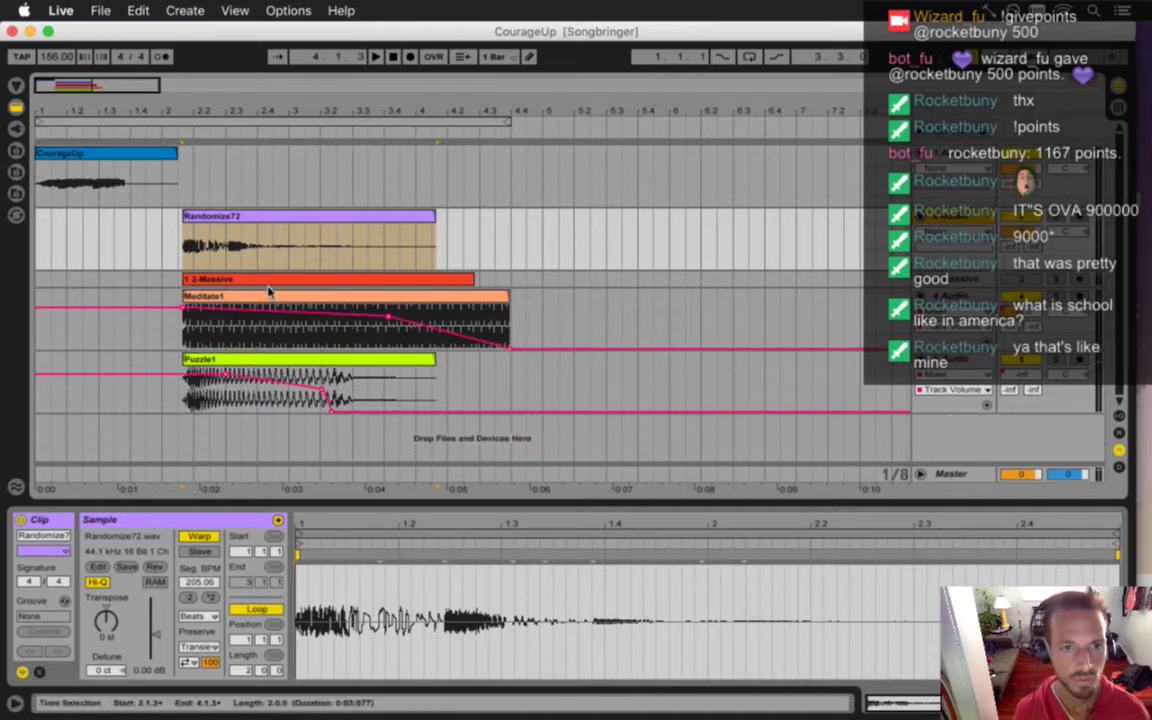
- Add an EQ Eight from the Live Devices audio effects to the Randomize72 track
{"action": "key", "text": "shift+Tab"}
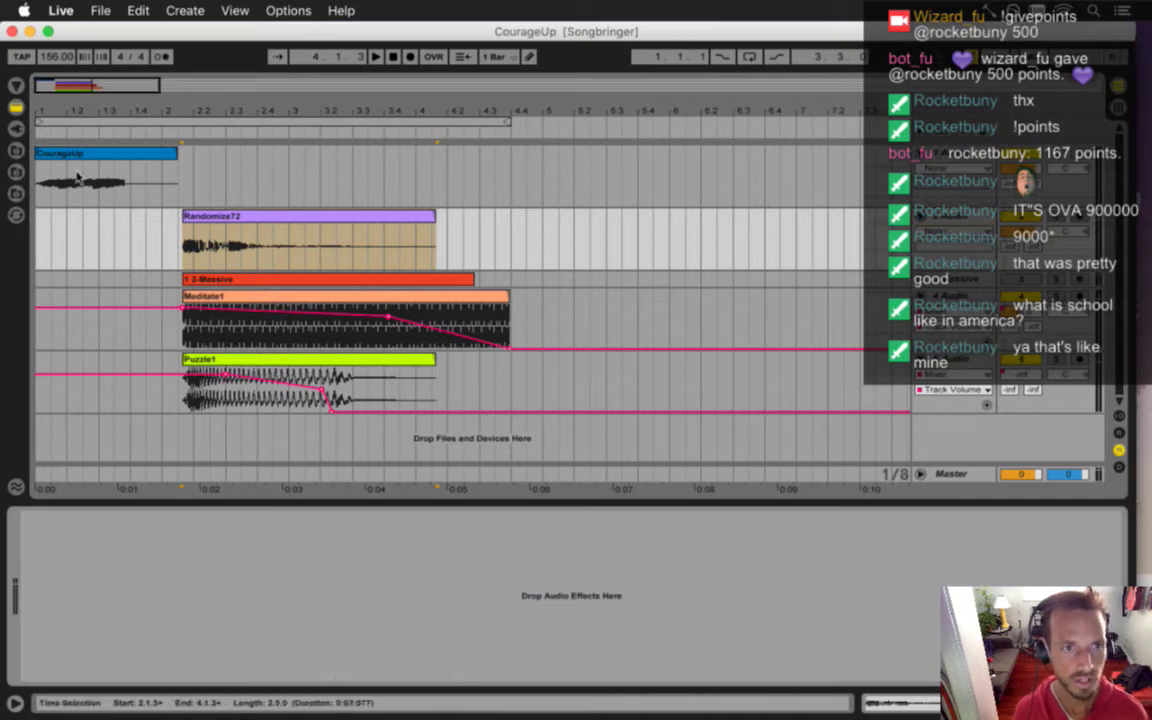
{"action": "left_click", "coordinate": [16, 126]}
{"action": "left_click", "coordinate": [15, 108]}
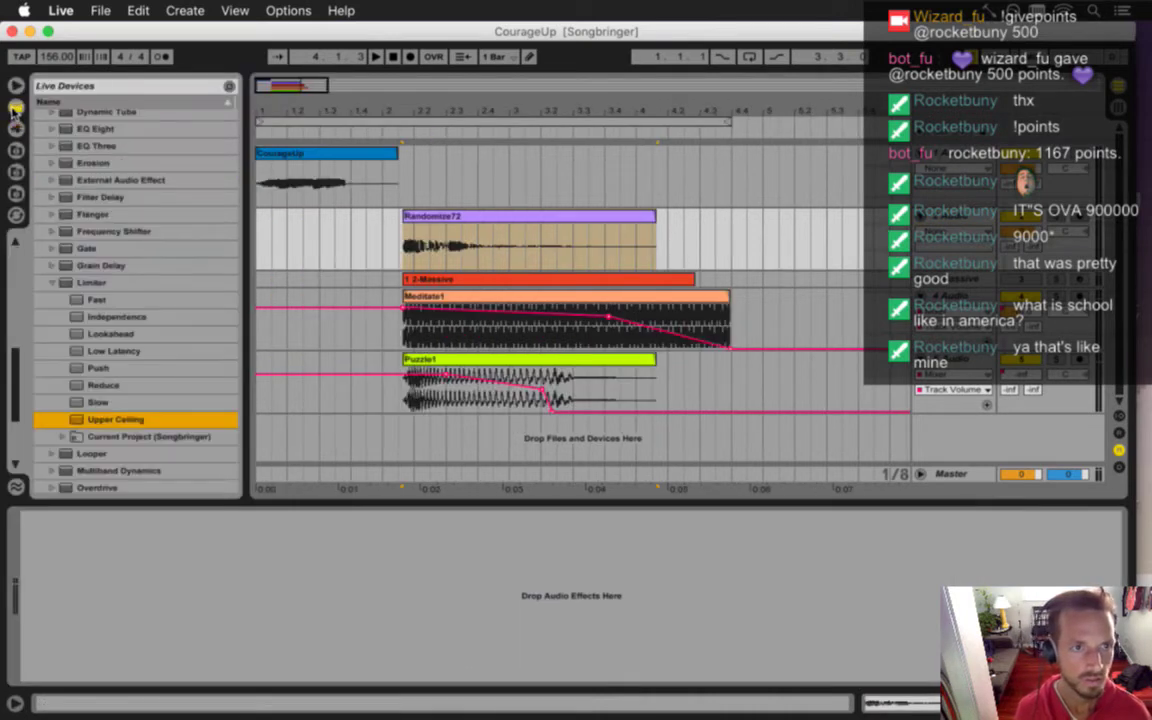
{"action": "left_click", "coordinate": [52, 283]}
{"action": "scroll", "coordinate": [14, 370], "scroll_direction": "up", "scroll_amount": 2}
{"action": "scroll", "coordinate": [14, 370], "scroll_direction": "up", "scroll_amount": 1}
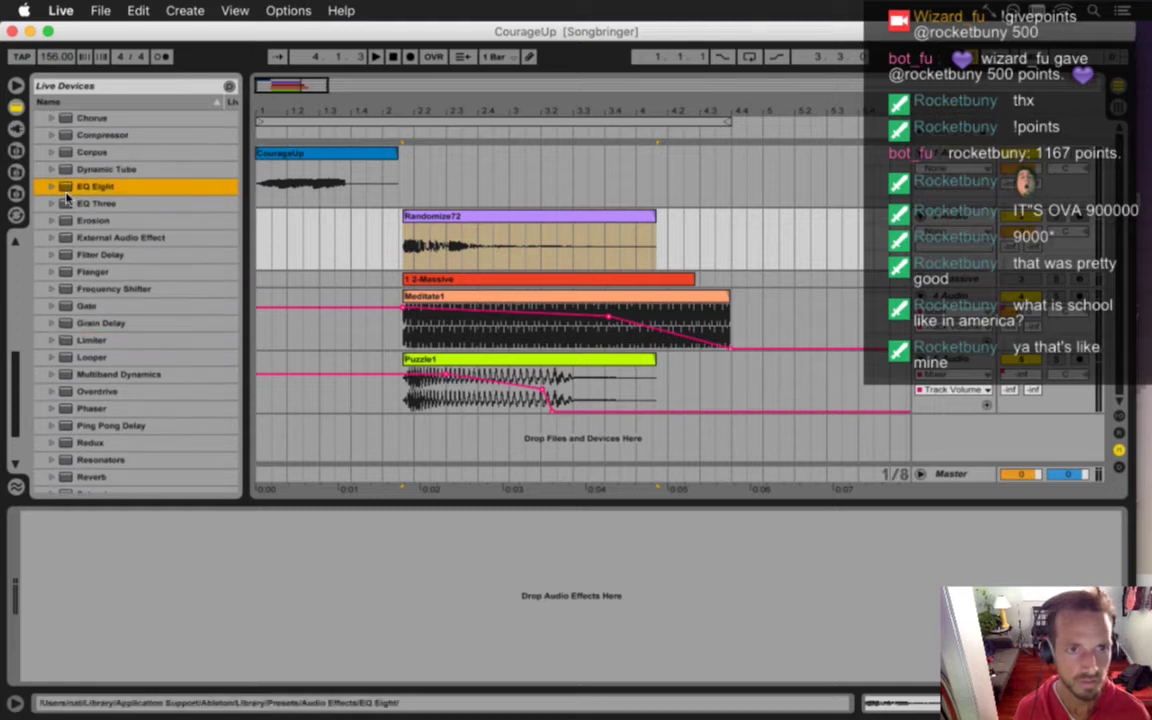
{"action": "left_click_drag", "start_coordinate": [64, 188], "coordinate": [140, 550]}
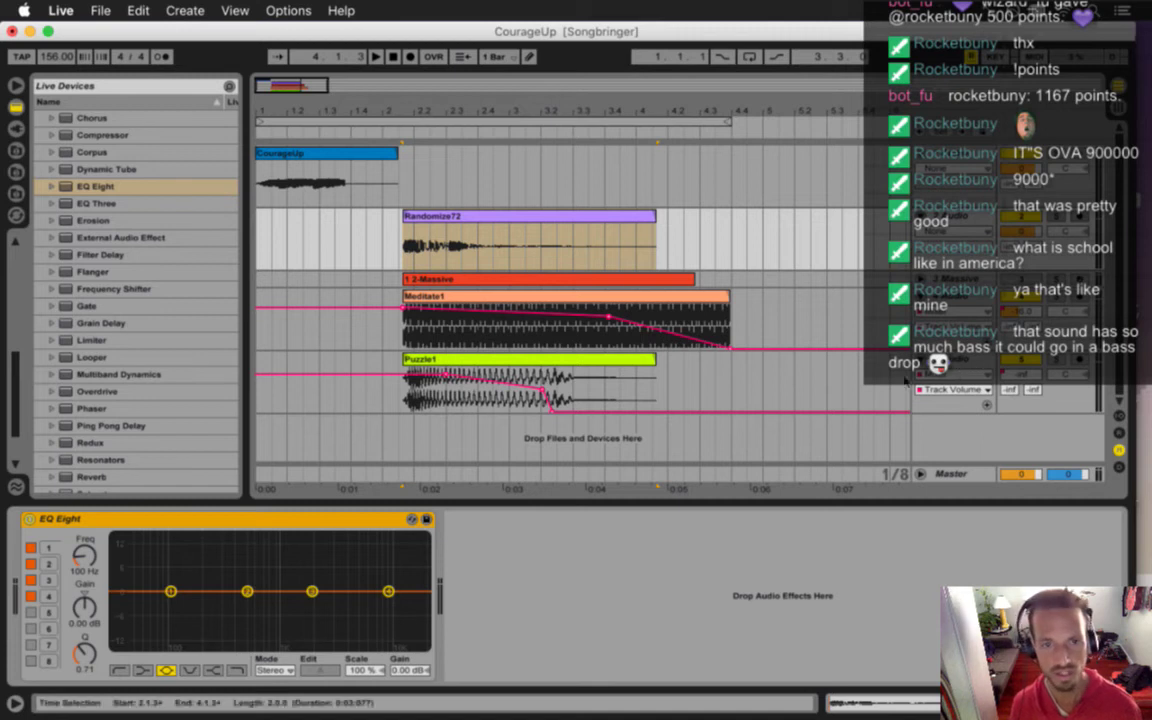
- Add a Spectrum after the Randomize72 track's EQ Eight with its lower range limit at -98, and disable EQ bands 2, 3 and 4
{"action": "left_click_drag", "start_coordinate": [12, 371], "coordinate": [15, 400]}
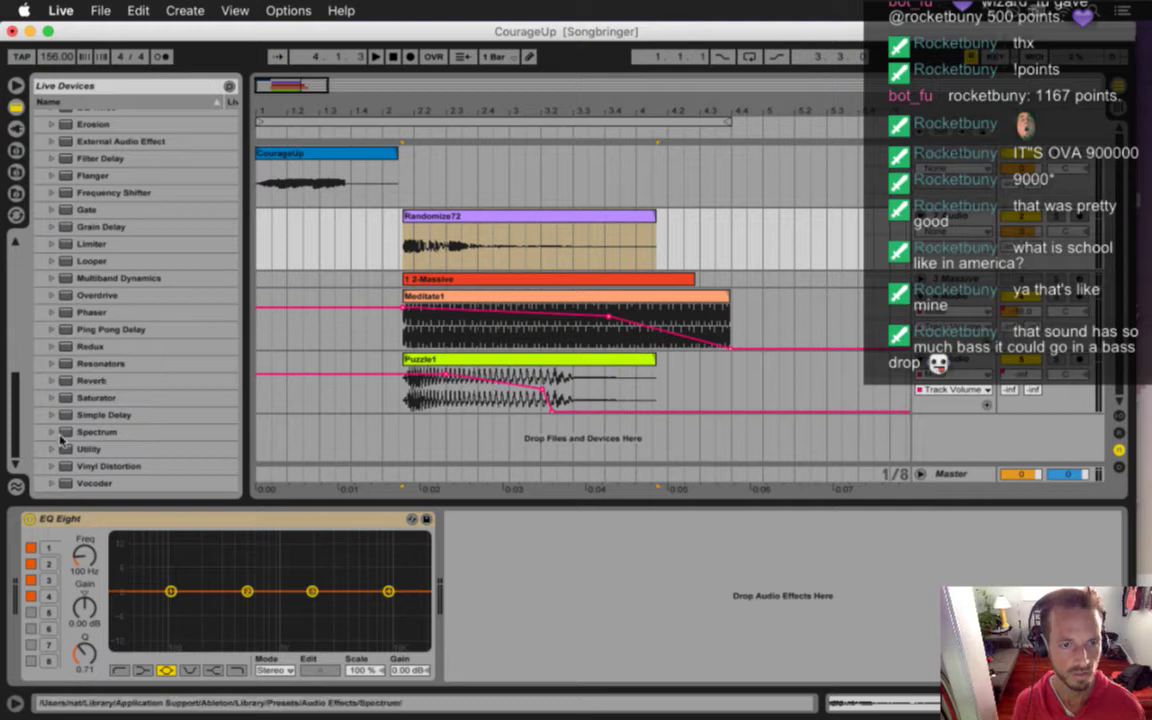
{"action": "left_click_drag", "start_coordinate": [54, 437], "coordinate": [530, 603]}
{"action": "left_click", "coordinate": [31, 596]}
{"action": "left_click", "coordinate": [31, 580]}
{"action": "left_click", "coordinate": [31, 563]}
{"action": "left_click", "coordinate": [465, 670]}
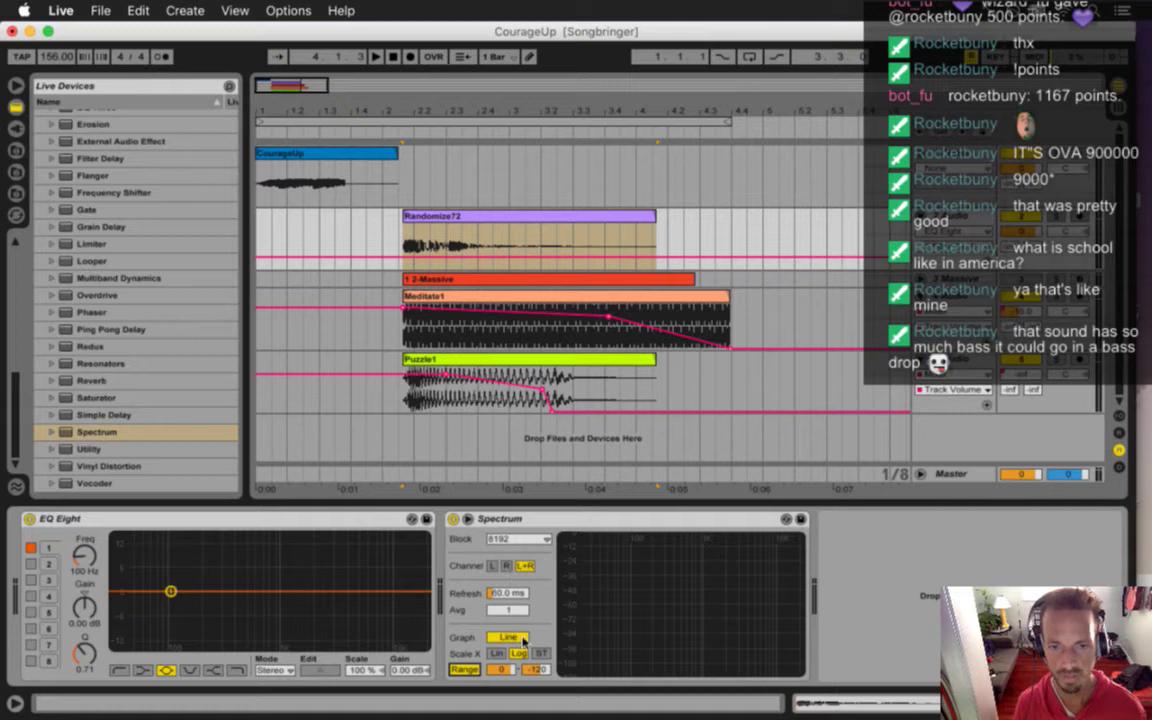
{"action": "left_click_drag", "start_coordinate": [536, 678], "coordinate": [538, 677]}
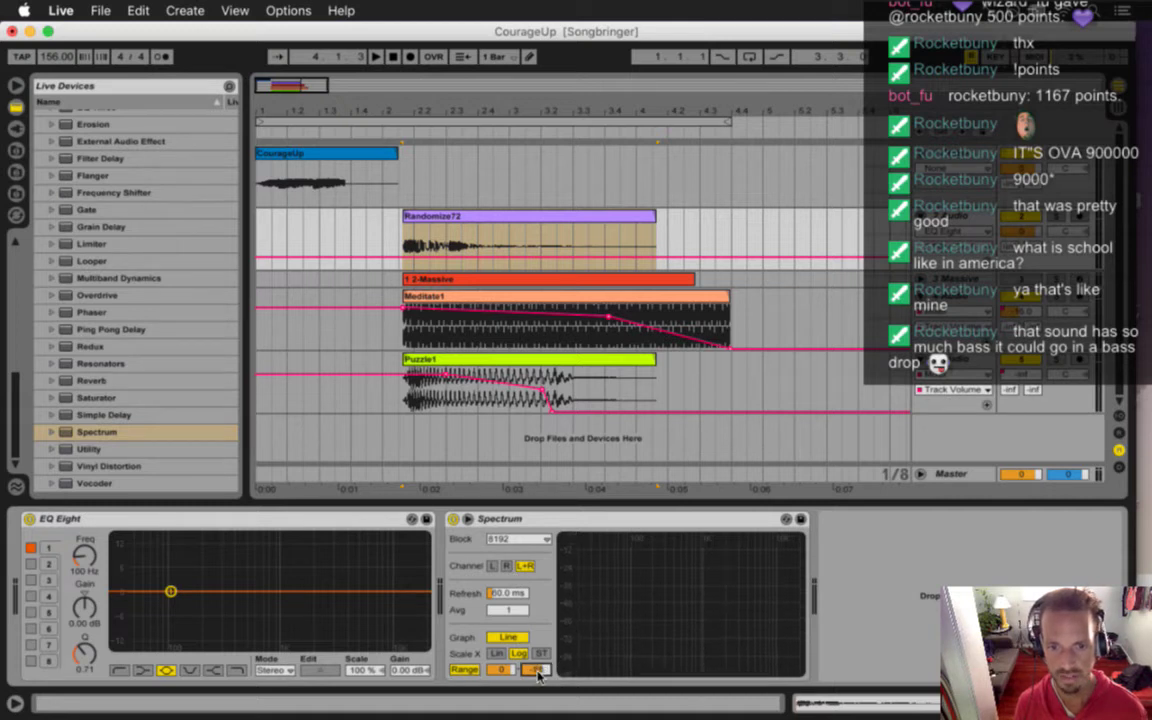
- Copy the Randomize72 track's Spectrum onto the Master track, after the Limiter
{"action": "left_click", "coordinate": [120, 521]}
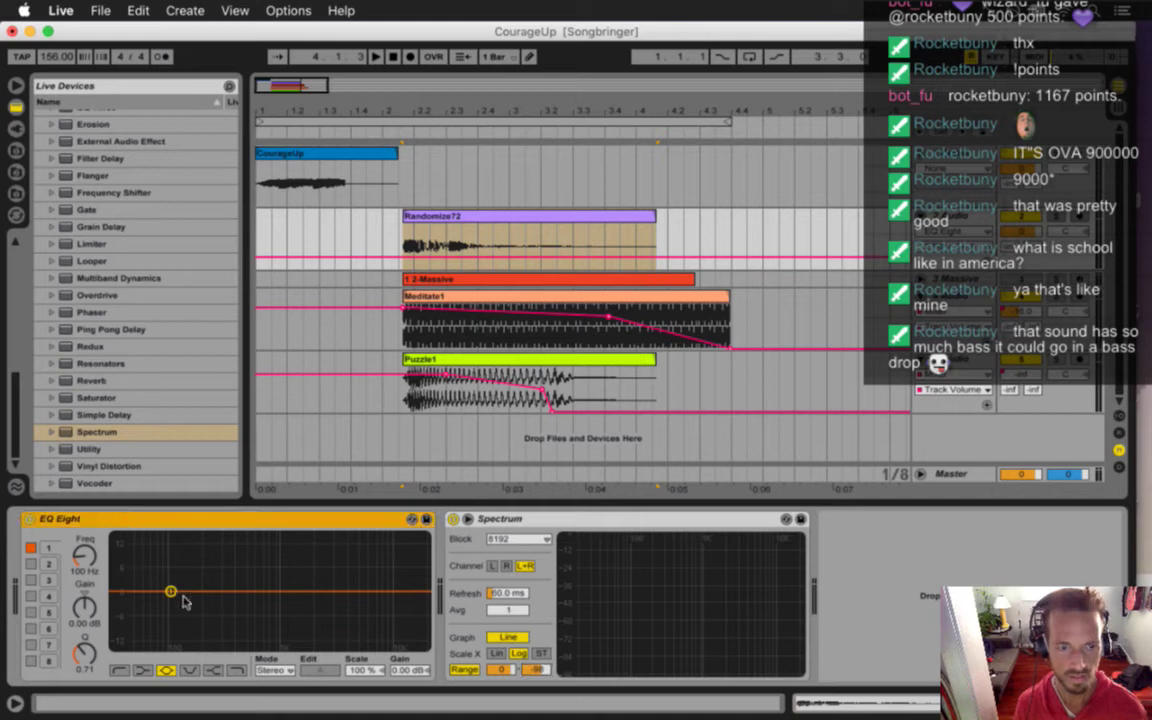
{"action": "left_click", "coordinate": [535, 519]}
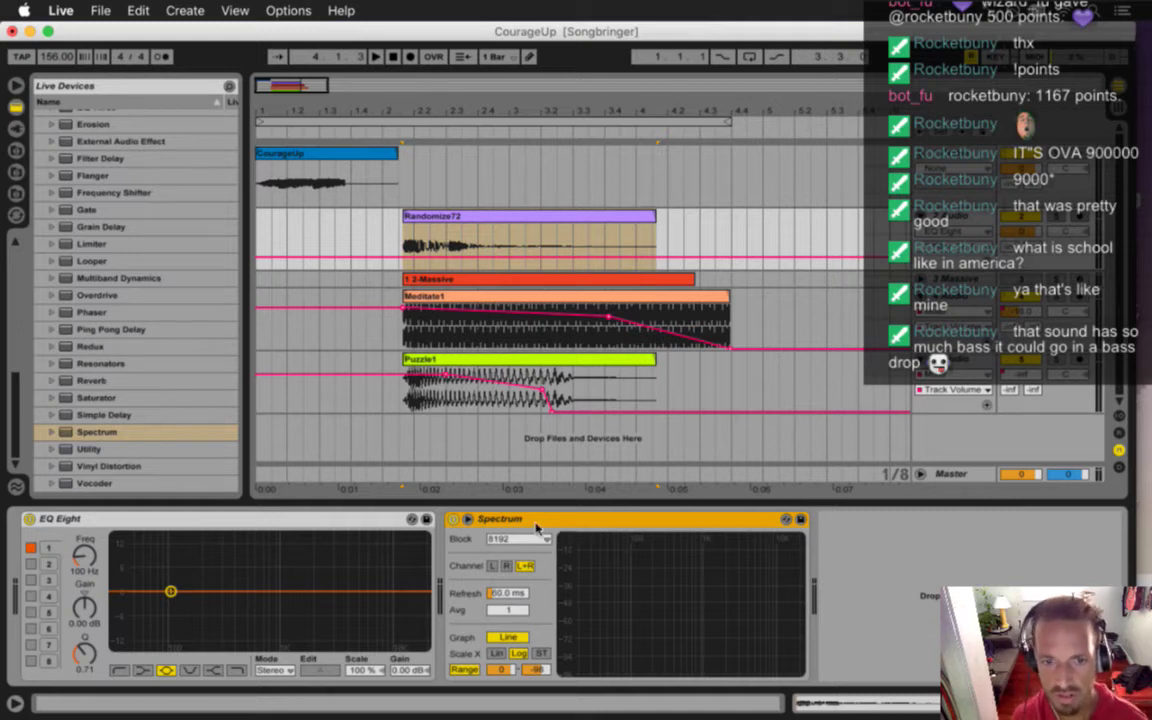
{"action": "left_click", "coordinate": [946, 480]}
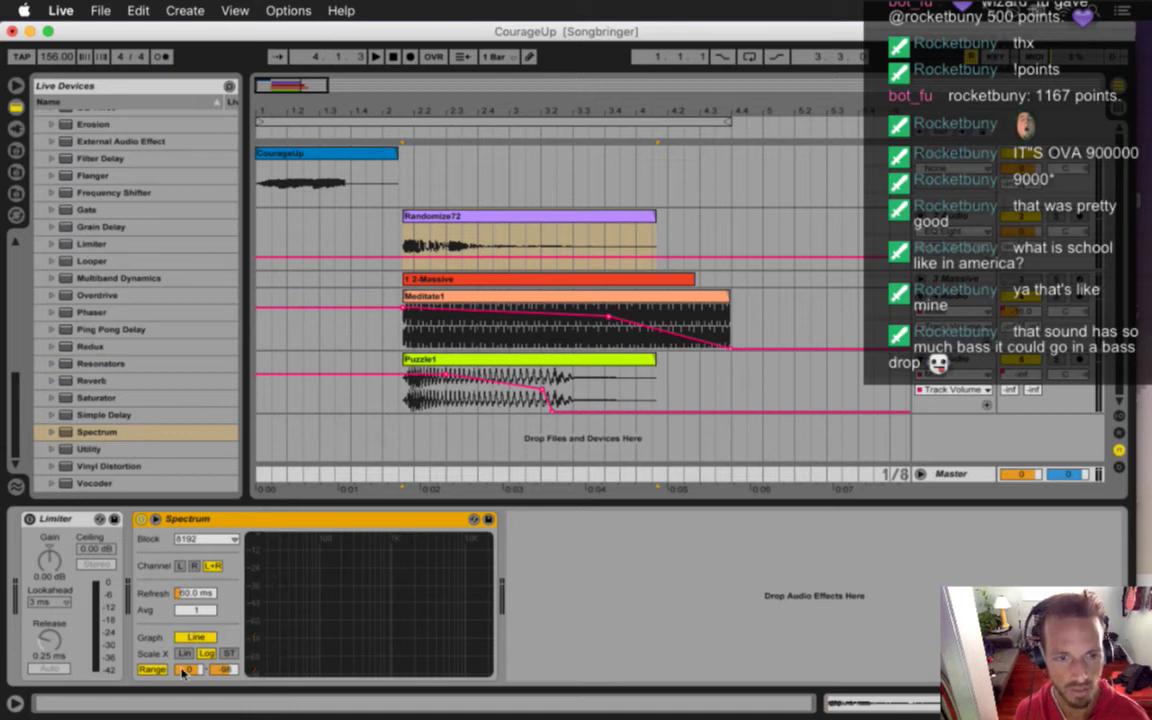
- Play the layered clips from 2.1.3 and examine the full mix on the Master Spectrum
{"action": "left_click", "coordinate": [391, 393]}
{"action": "key", "text": "space"}
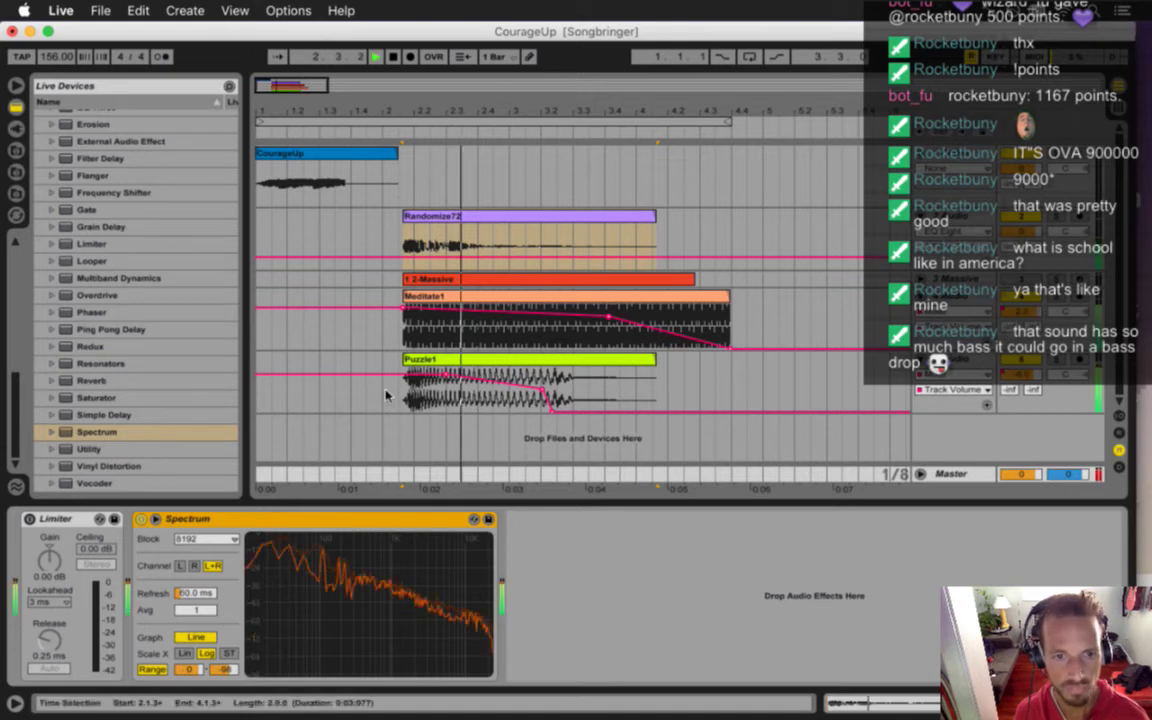
{"action": "key", "text": "space"}
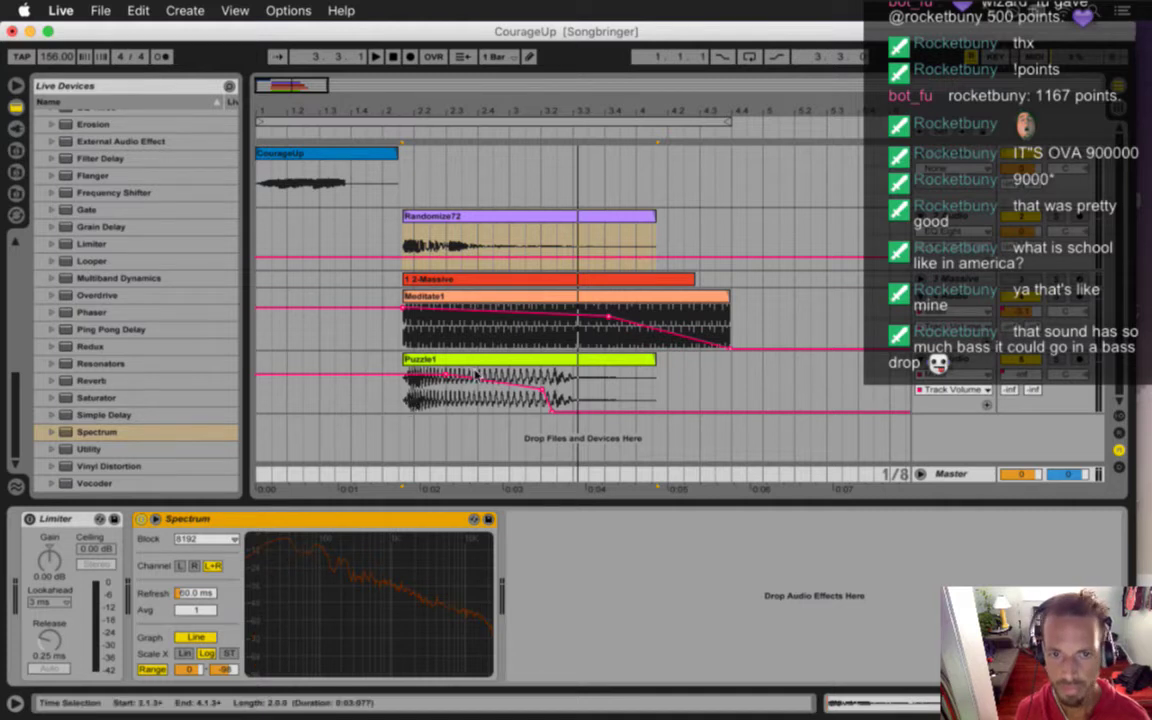
- Solo the Meditate1 track and play it from the clip's start to examine its EQ and Spectrum
{"action": "left_click", "coordinate": [493, 362]}
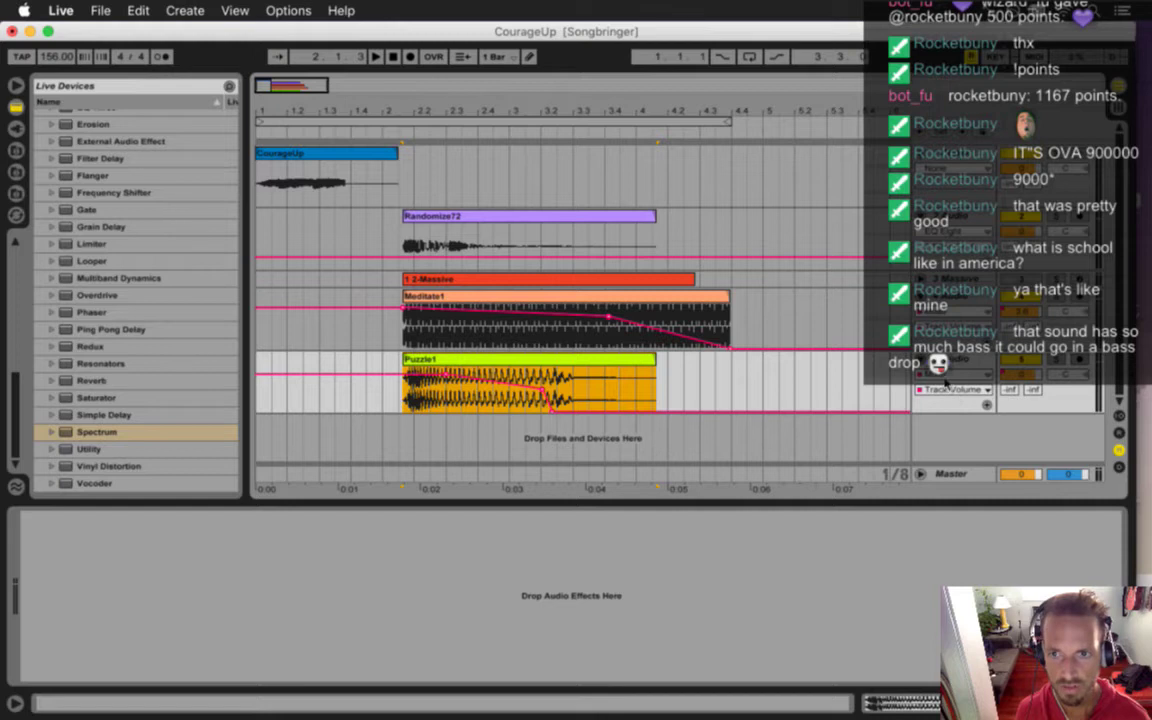
{"action": "left_click", "coordinate": [853, 300]}
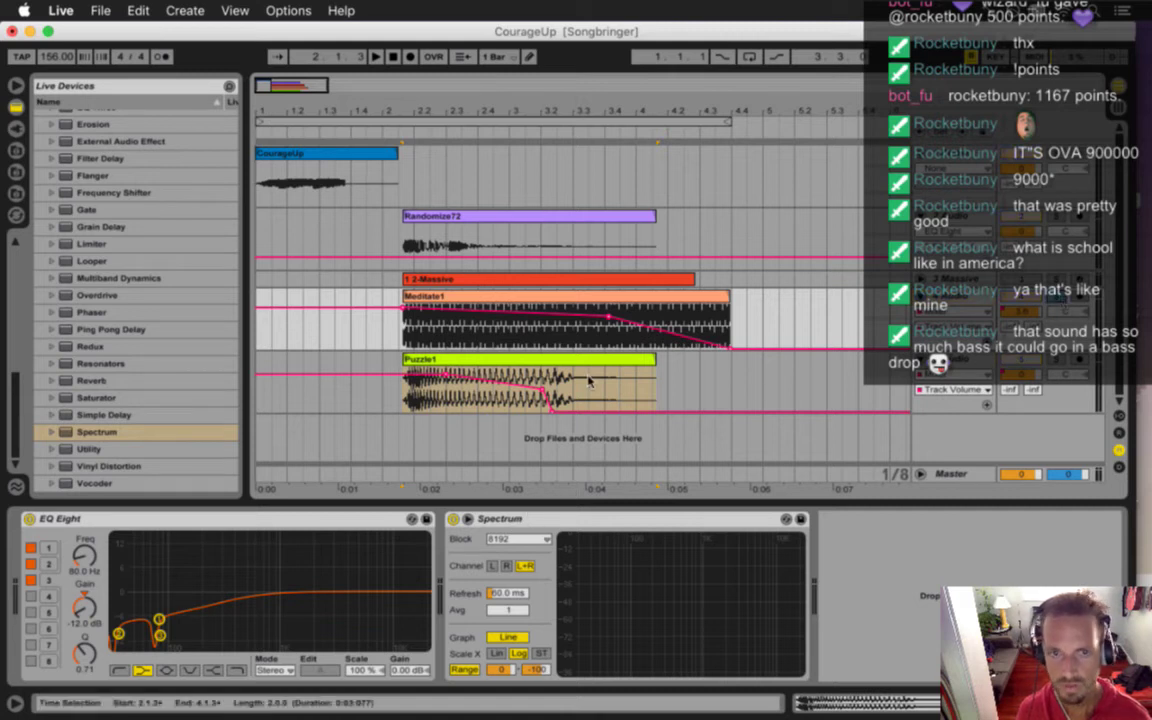
{"action": "left_click", "coordinate": [405, 340]}
{"action": "key", "text": "space"}
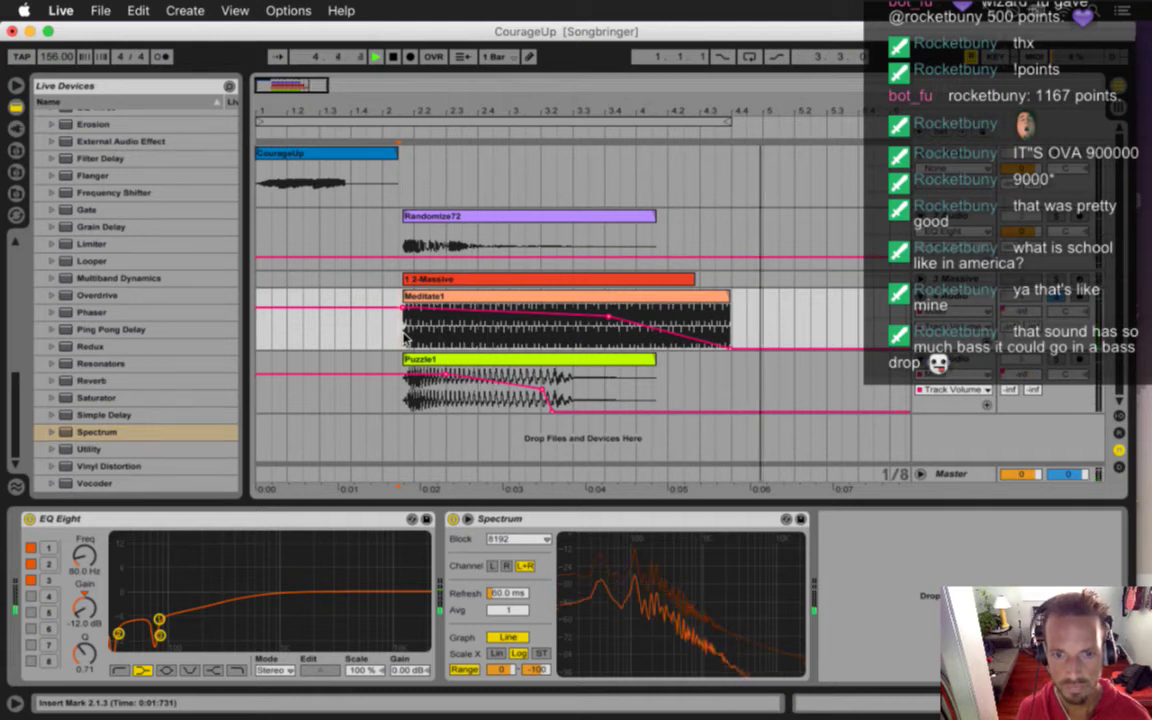
{"action": "key", "text": "space"}
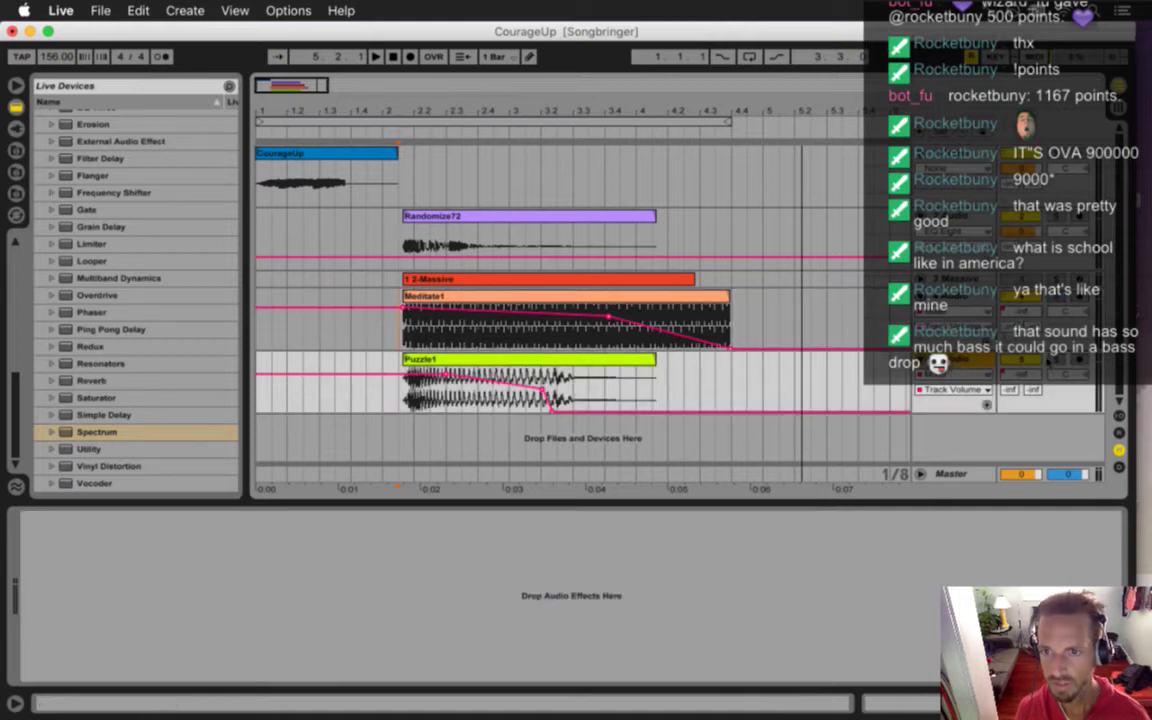
- Copy the Meditate1 track's Spectrum to the Puzzle1 track, and play Puzzle1 soloed to examine its frequencies
{"action": "left_click", "coordinate": [945, 322]}
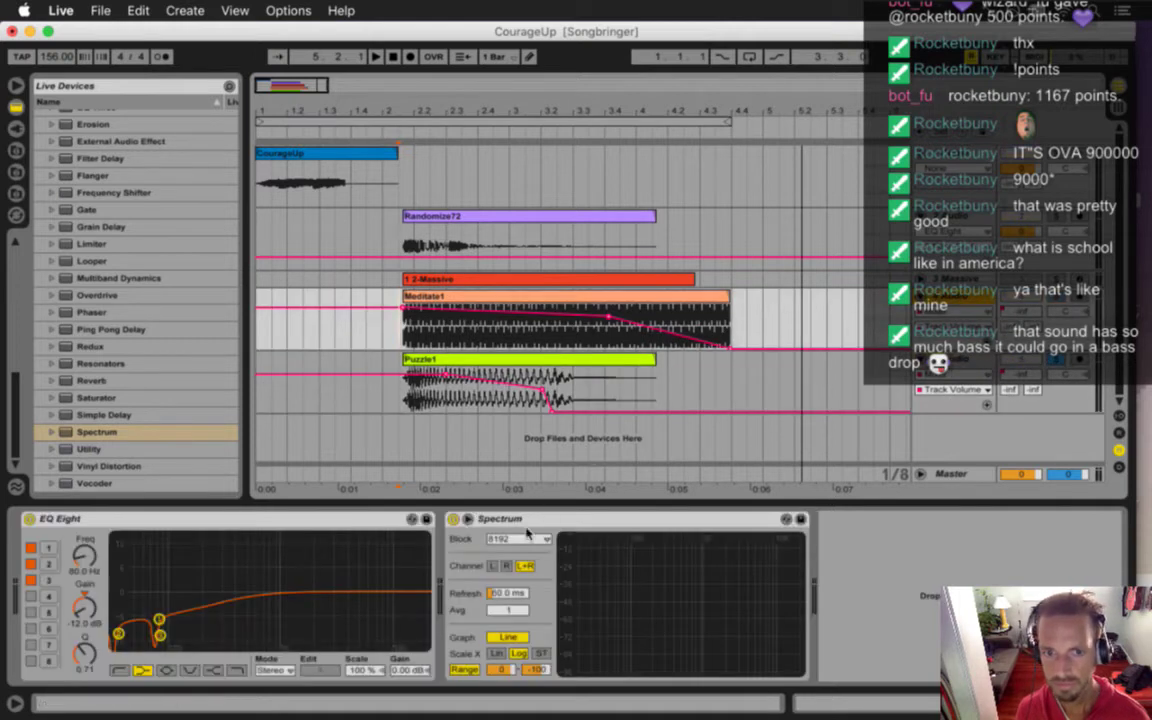
{"action": "left_click", "coordinate": [514, 519]}
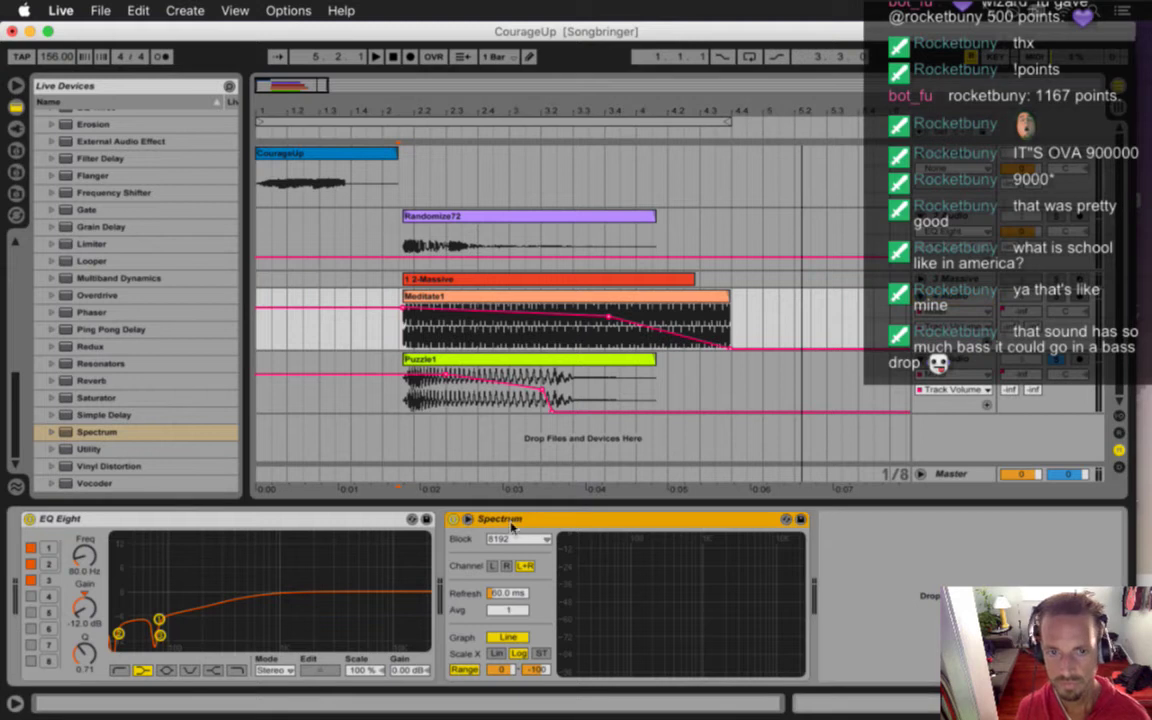
{"action": "scroll", "coordinate": [750, 414], "scroll_direction": "right", "scroll_amount": 3}
{"action": "left_click", "coordinate": [411, 390]}
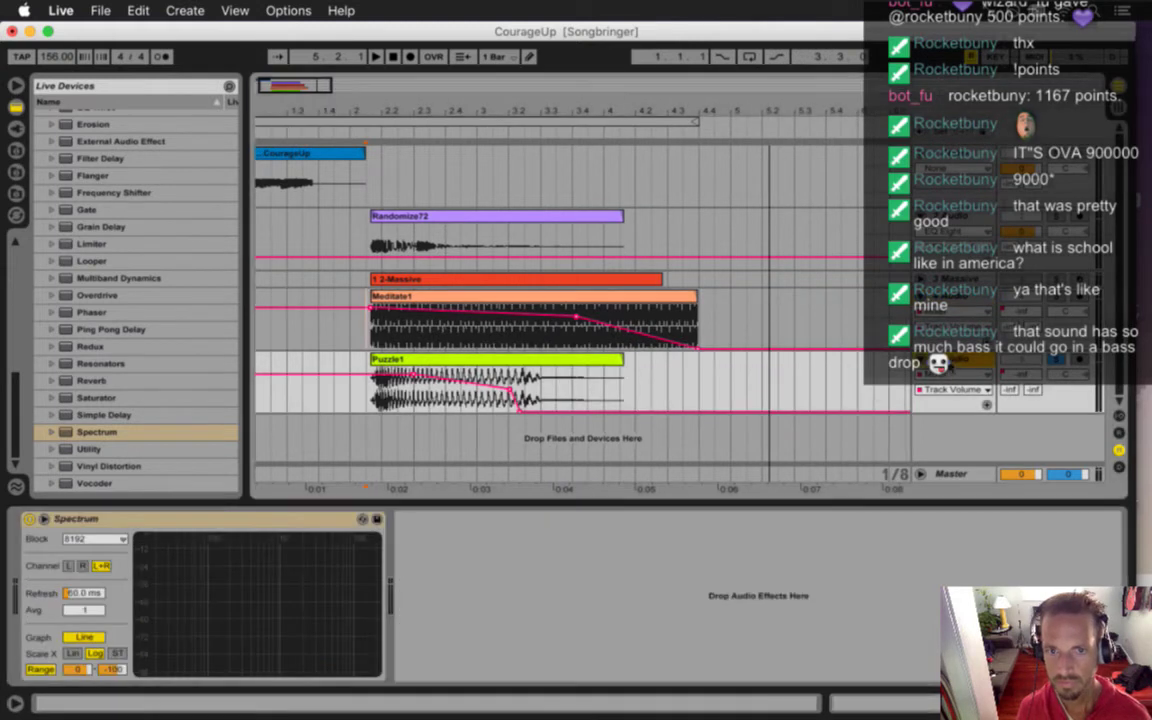
{"action": "key", "text": "space"}
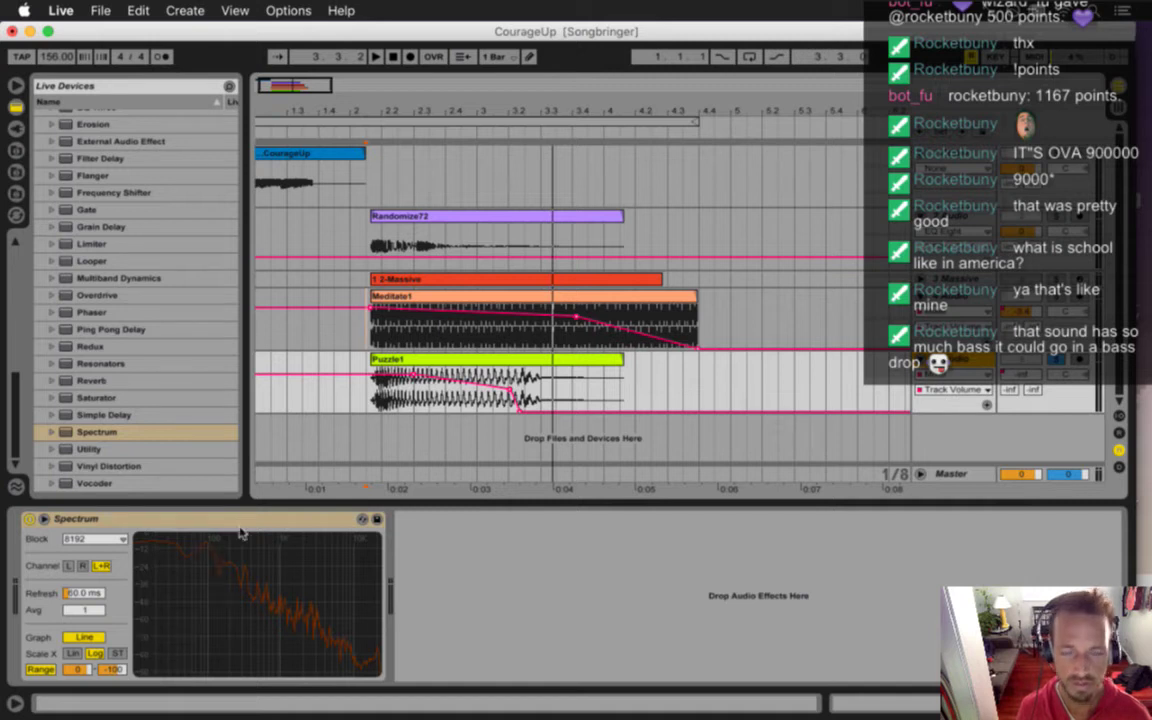
- Insert an EQ Eight before the Spectrum on the Puzzle1 track and disable bands 2, 3 and 4
{"action": "scroll", "coordinate": [55, 200], "scroll_direction": "up", "scroll_amount": 5}
{"action": "left_click_drag", "start_coordinate": [63, 264], "coordinate": [44, 545]}
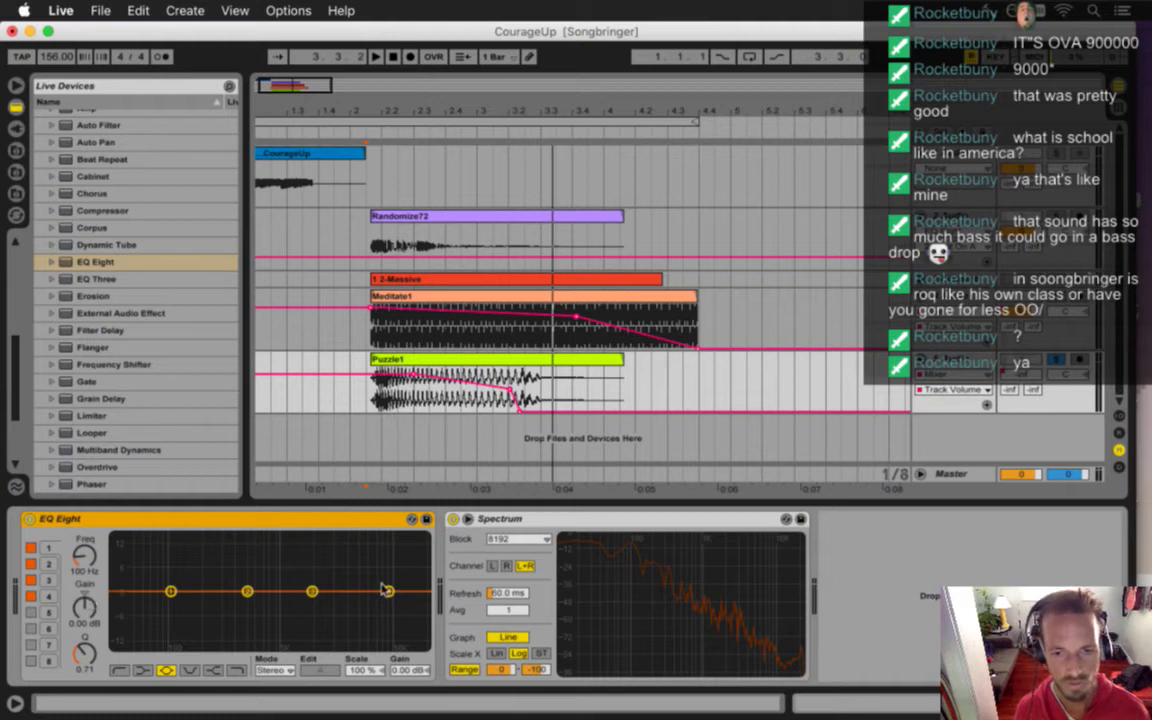
{"action": "mouse_move", "coordinate": [609, 553]}
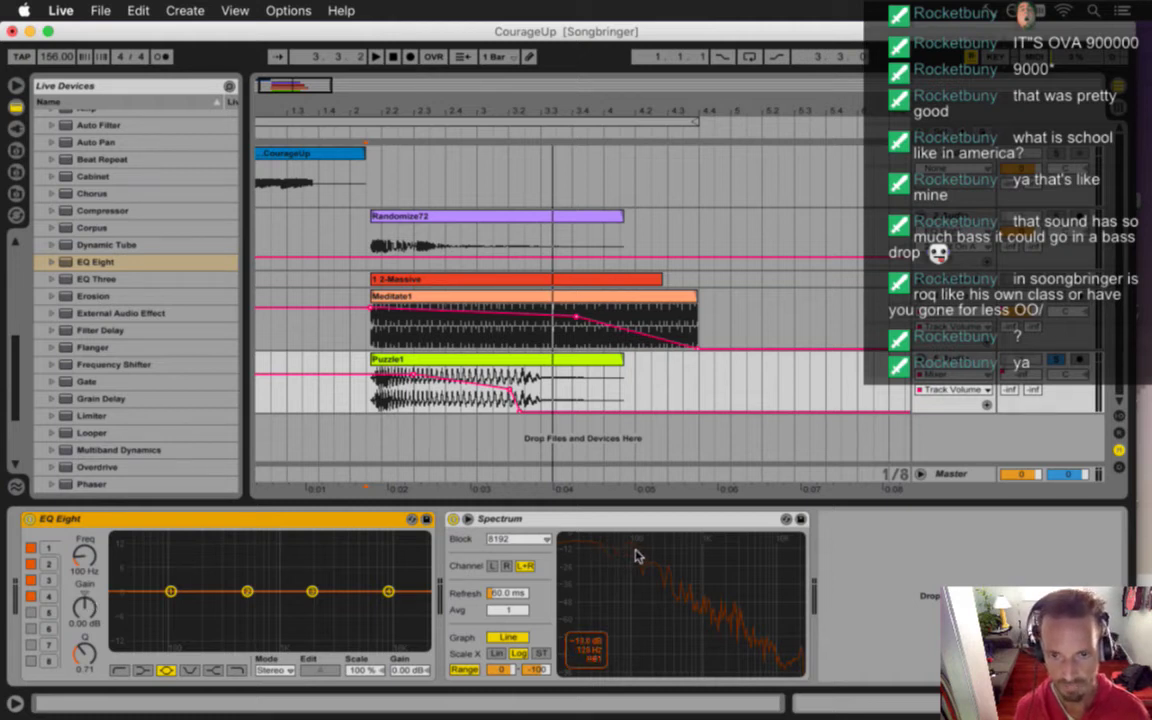
{"action": "left_click", "coordinate": [30, 596]}
{"action": "left_click", "coordinate": [30, 580]}
{"action": "left_click", "coordinate": [30, 564]}
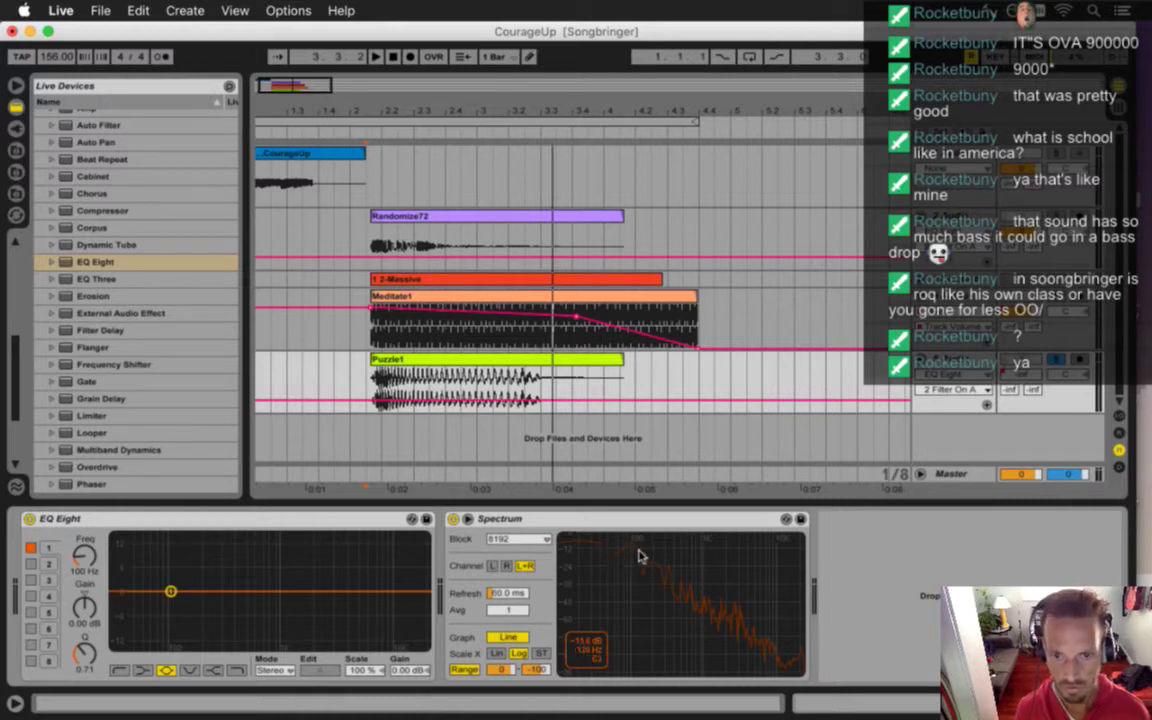
- Make band 1 of Puzzle1's EQ Eight a low-cut filter at 168 Hz and audition the soloed track
{"action": "left_click", "coordinate": [118, 670]}
{"action": "mouse_move", "coordinate": [648, 567]}
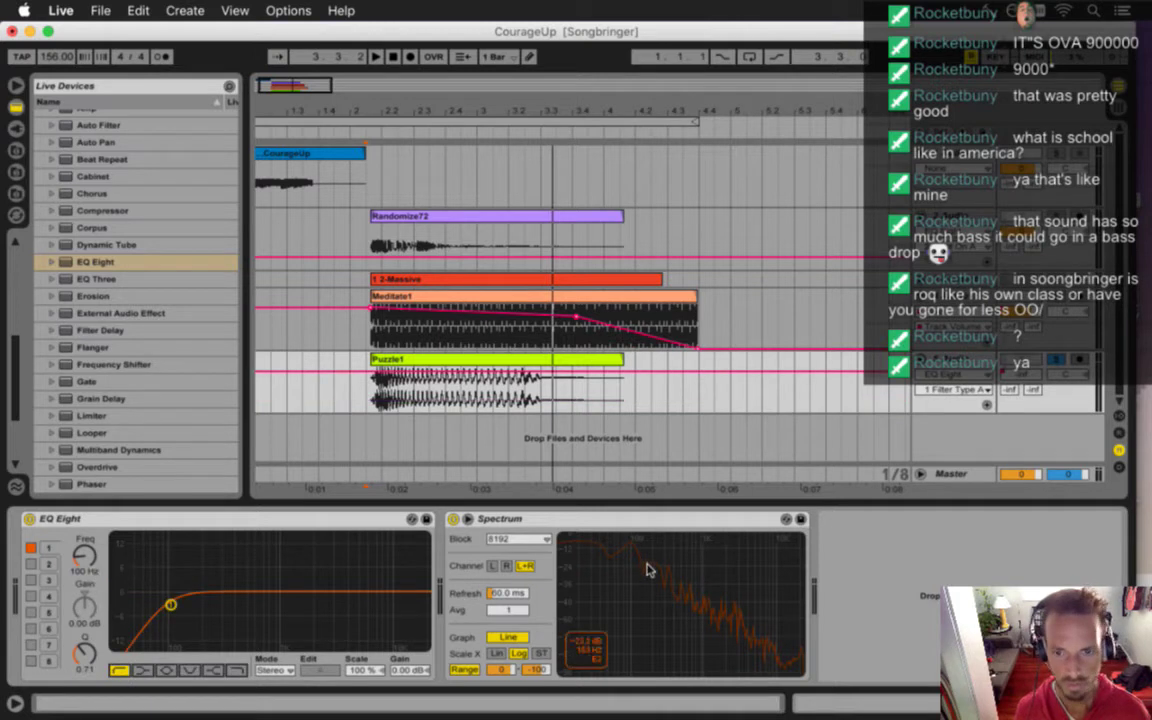
{"action": "left_click", "coordinate": [85, 572]}
{"action": "left_click_drag", "start_coordinate": [85, 575], "coordinate": [85, 560]}
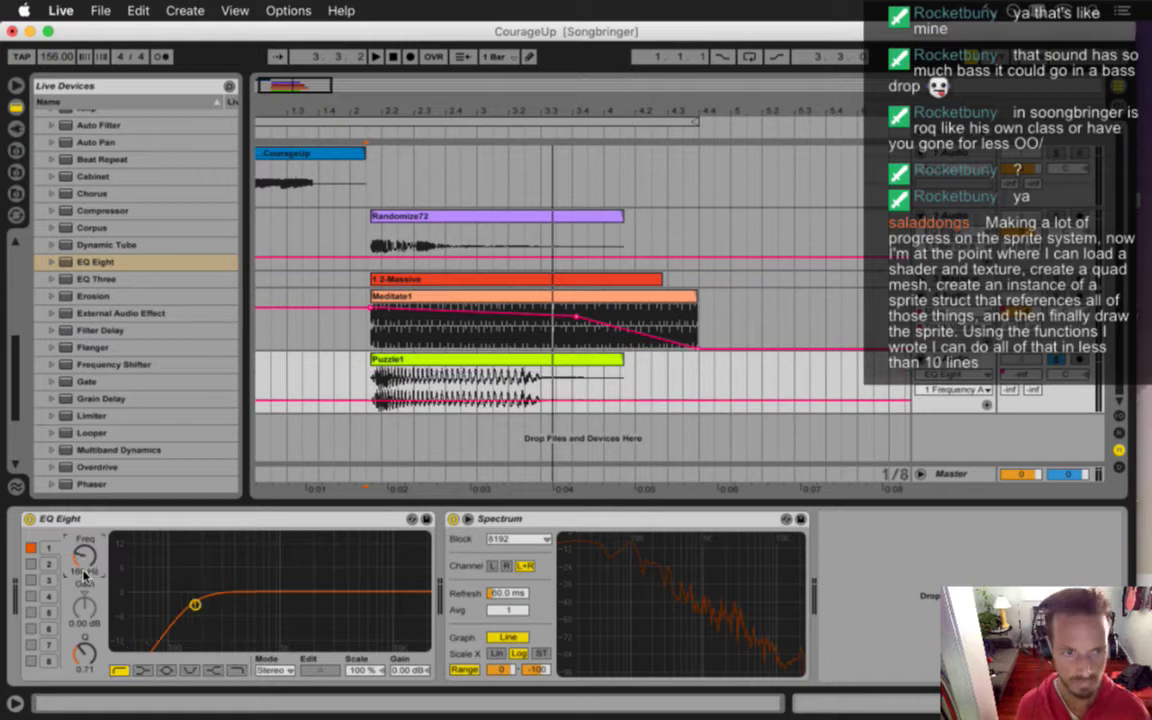
{"action": "key", "text": "space"}
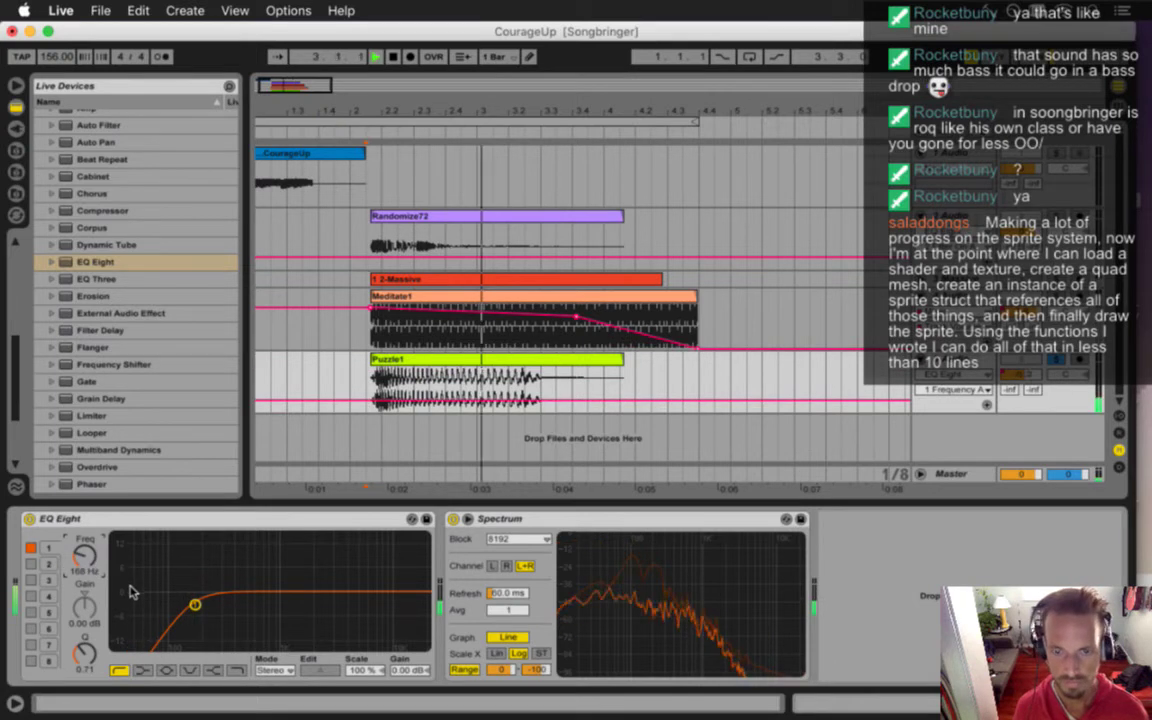
{"action": "key", "text": "space"}
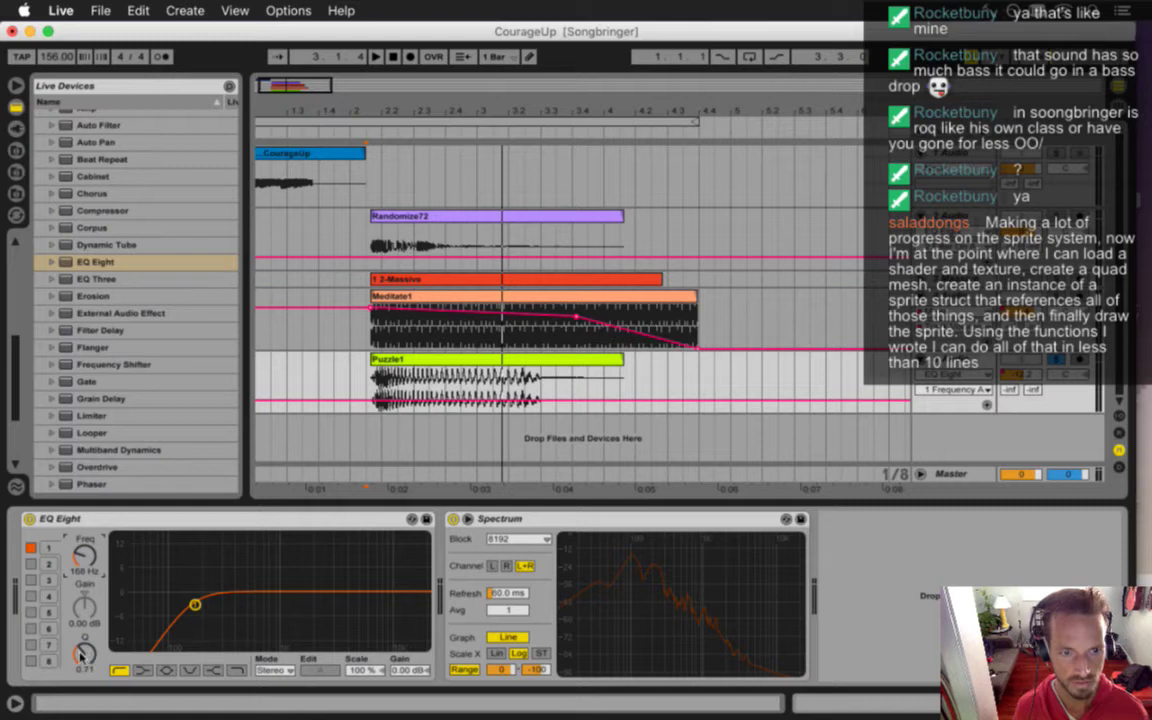
- Raise the Q of Puzzle1's low-cut band to 1.40 while auditioning the clip
{"action": "mouse_move", "coordinate": [84, 652]}
{"action": "left_mouse_down"}
{"action": "mouse_move", "coordinate": [84, 632]}
{"action": "mouse_move", "coordinate": [82, 652]}
{"action": "left_mouse_up"}
{"action": "key", "text": "space"}
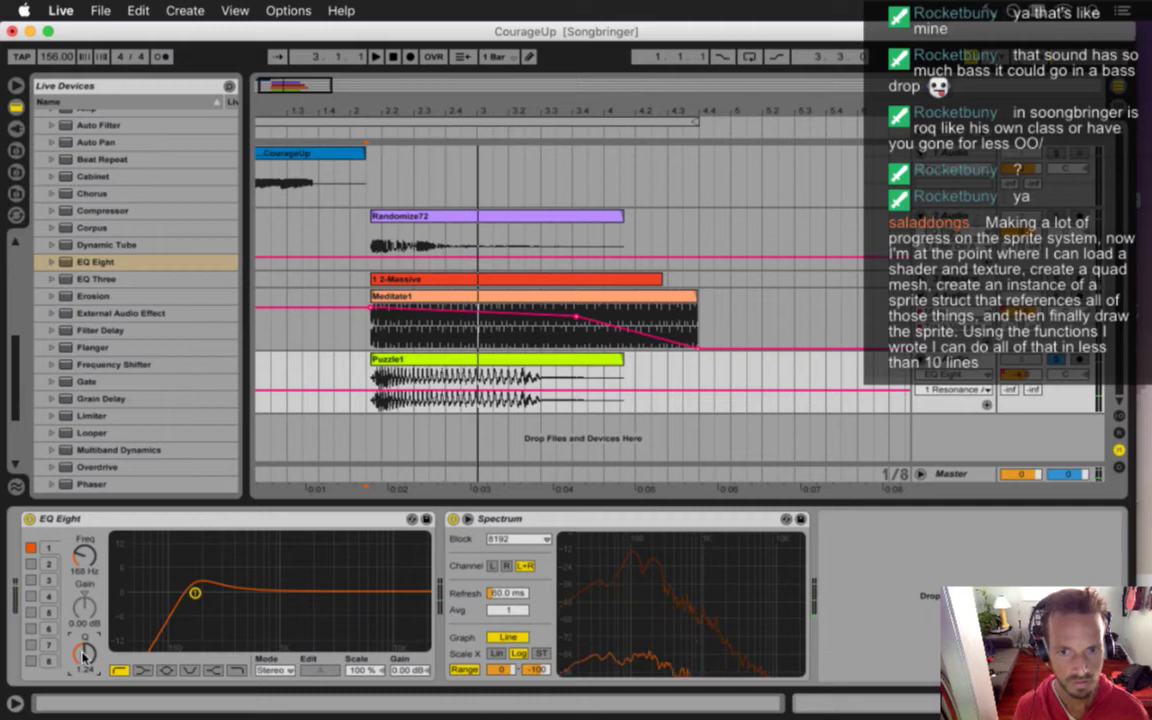
{"action": "key", "text": "space"}
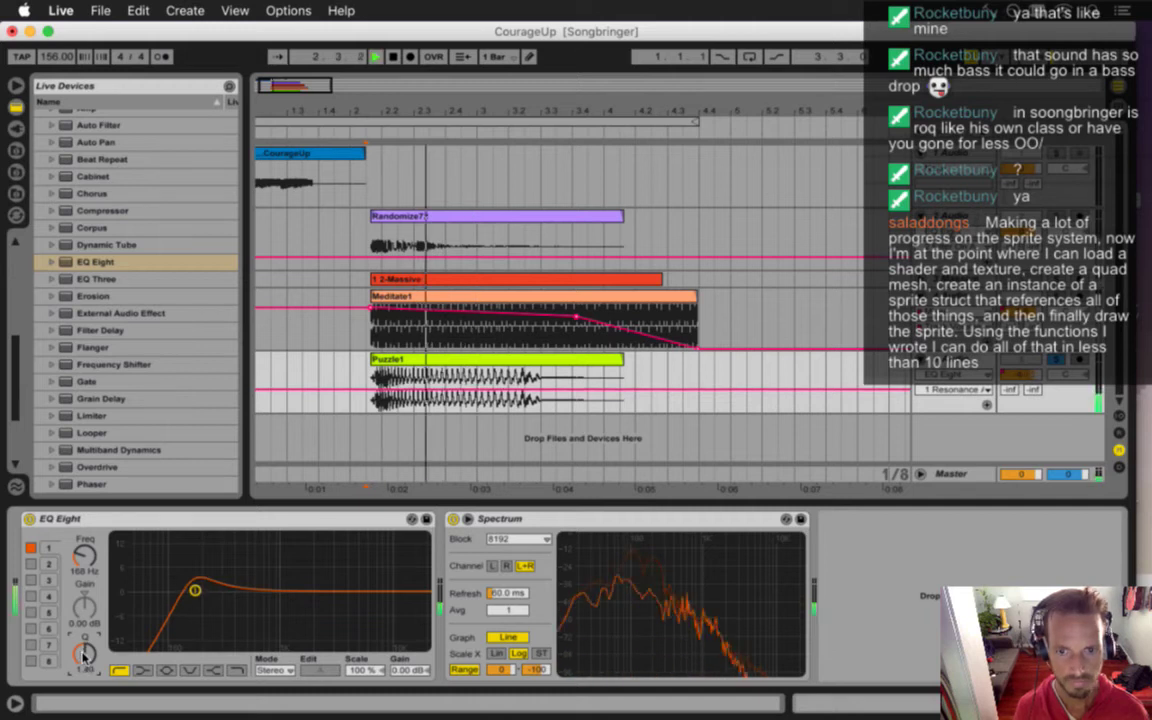
{"action": "key", "text": "space"}
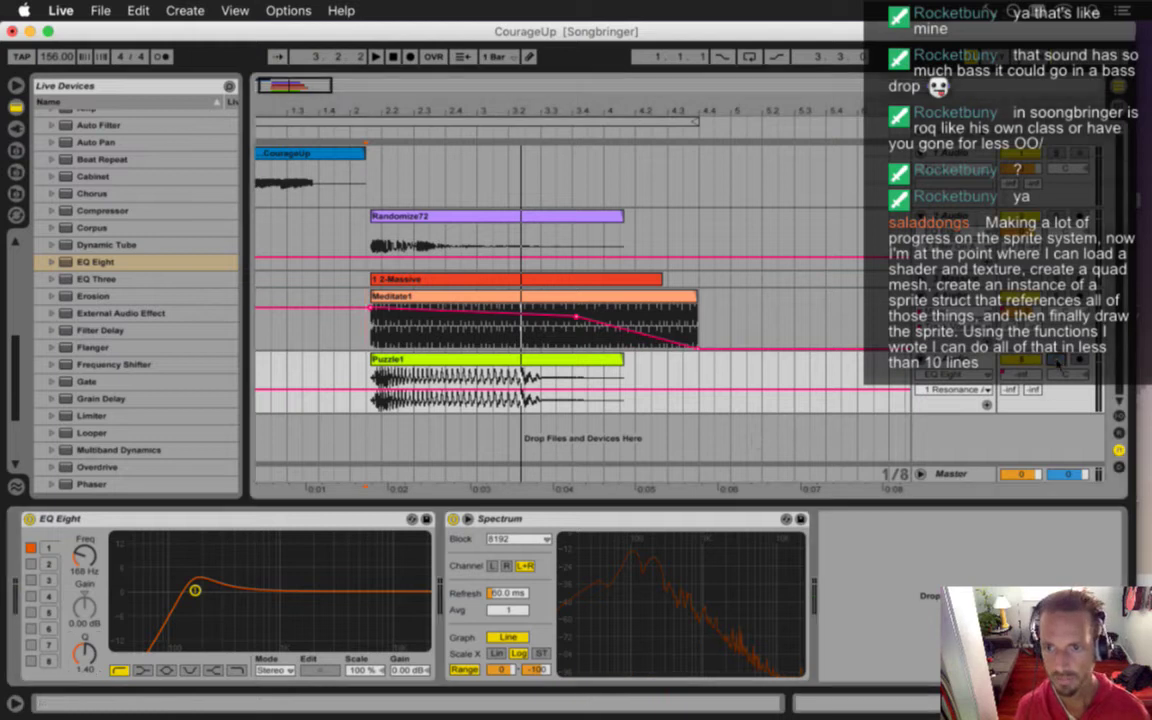
- Unsolo Puzzle1 and replay the full mix from the layered clips' start while checking the Master Spectrum
{"action": "left_click", "coordinate": [870, 474]}
{"action": "key", "text": "space"}
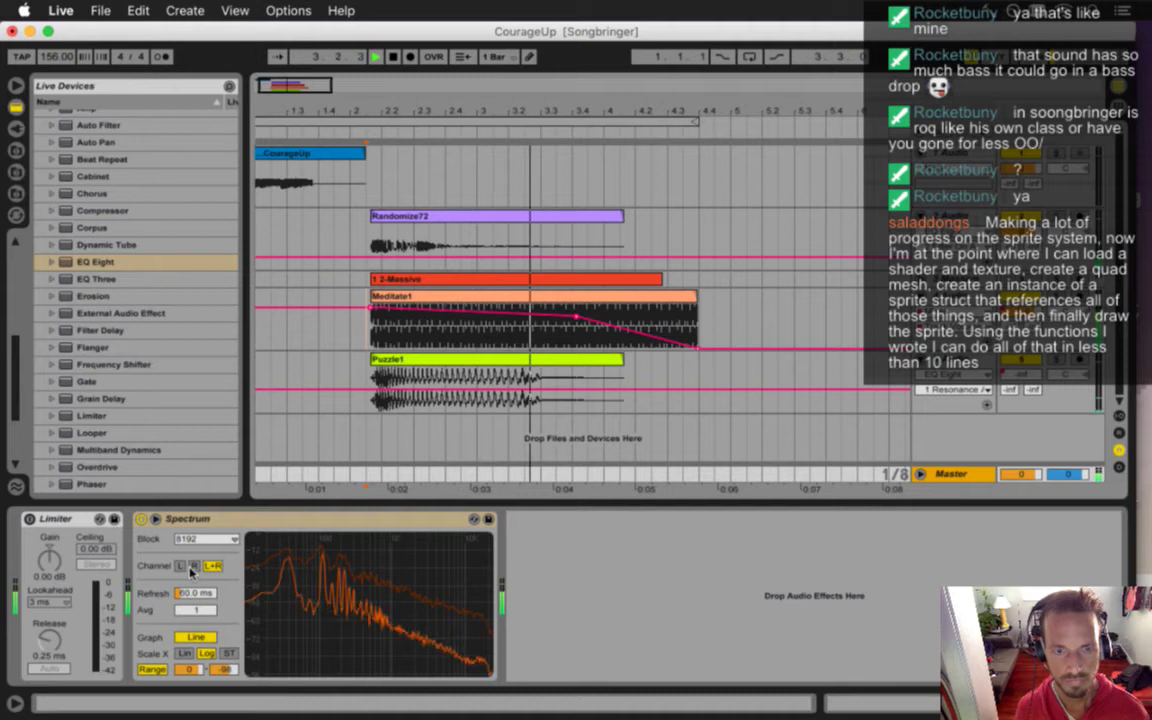
{"action": "key", "text": "space"}
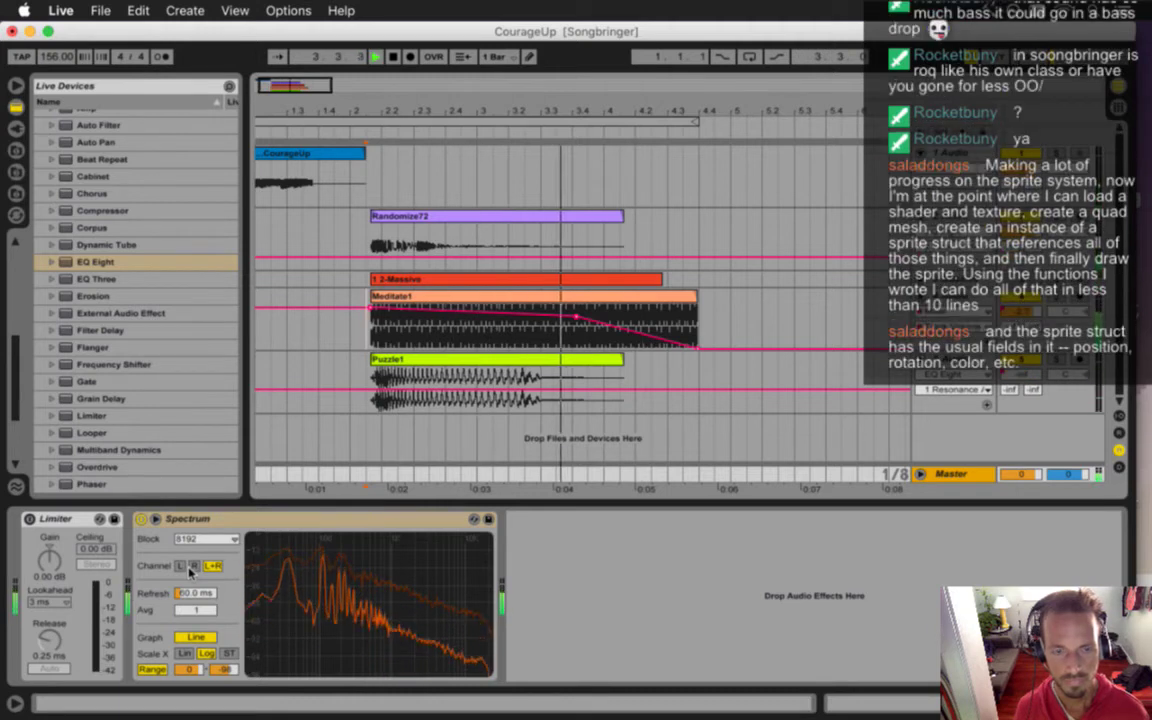
{"action": "key", "text": "space"}
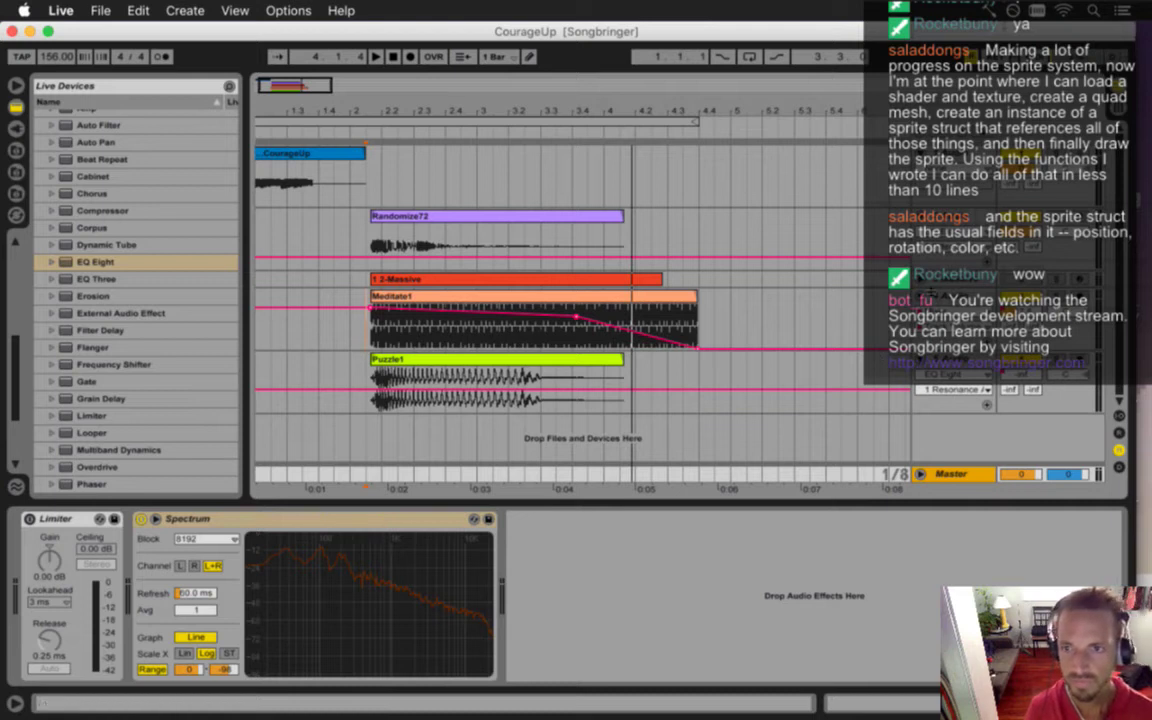
{"action": "key", "text": "space"}
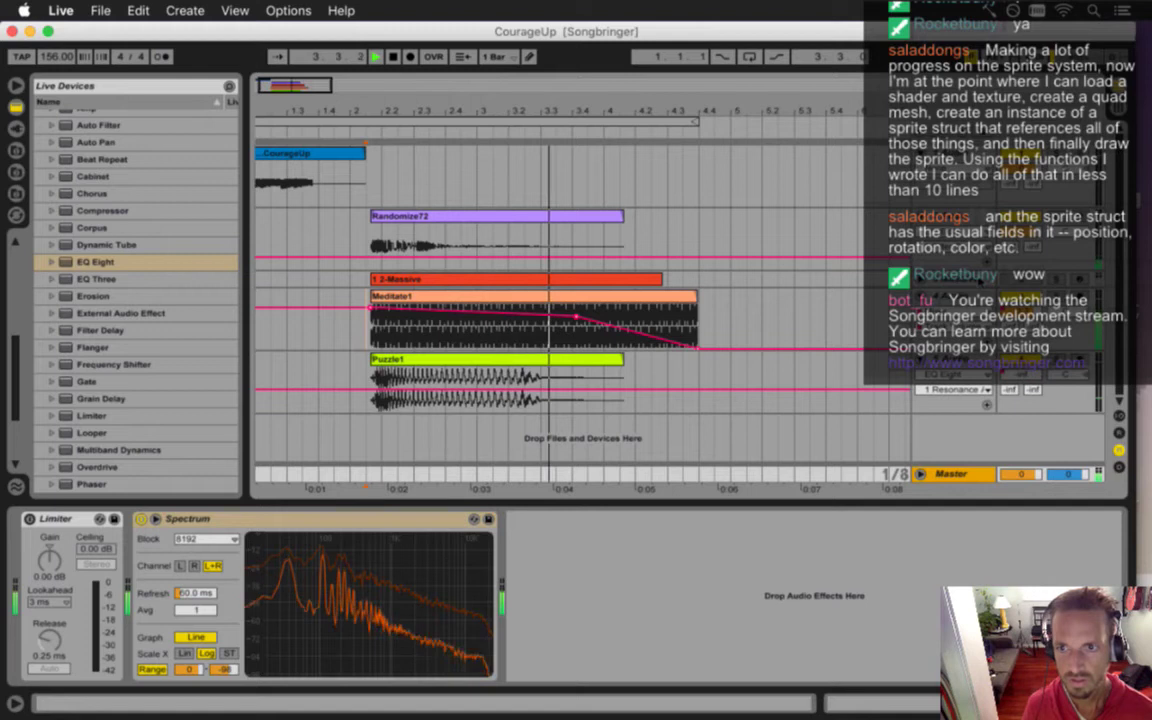
{"action": "key", "text": "space"}
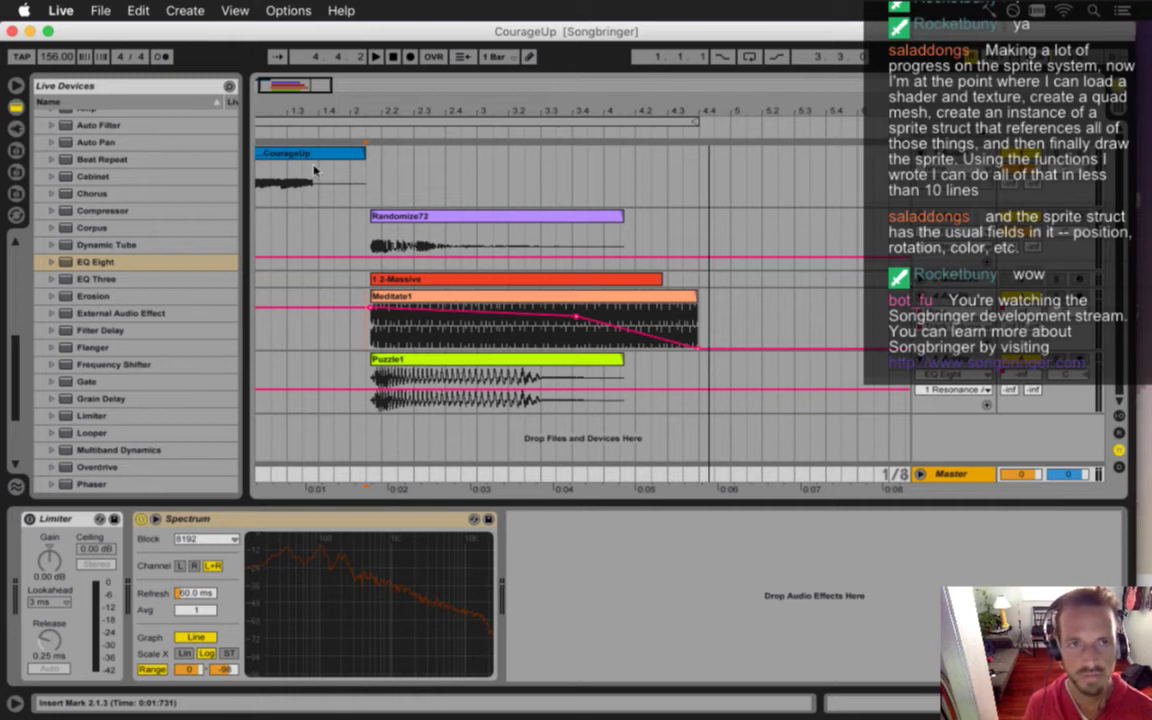
- Replay the original CourageUp clip from the beginning of the arrangement as a reference
{"action": "left_click", "coordinate": [18, 89]}
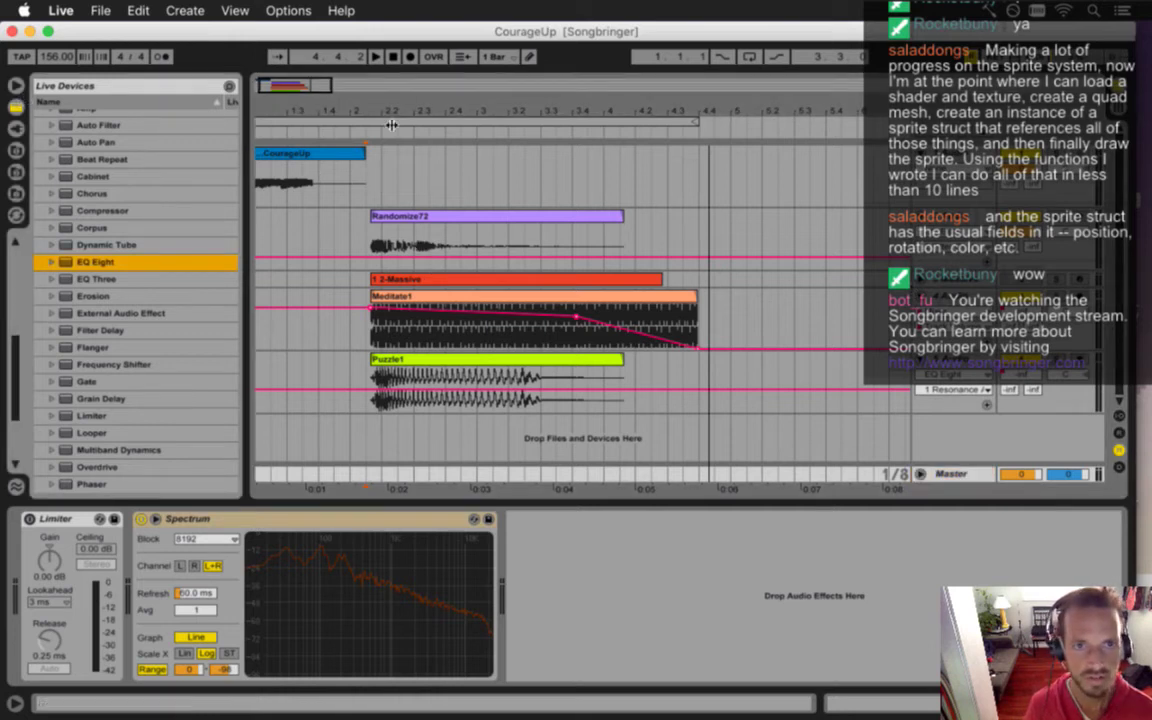
{"action": "left_click_drag", "start_coordinate": [358, 111], "coordinate": [391, 116]}
{"action": "left_click", "coordinate": [312, 153]}
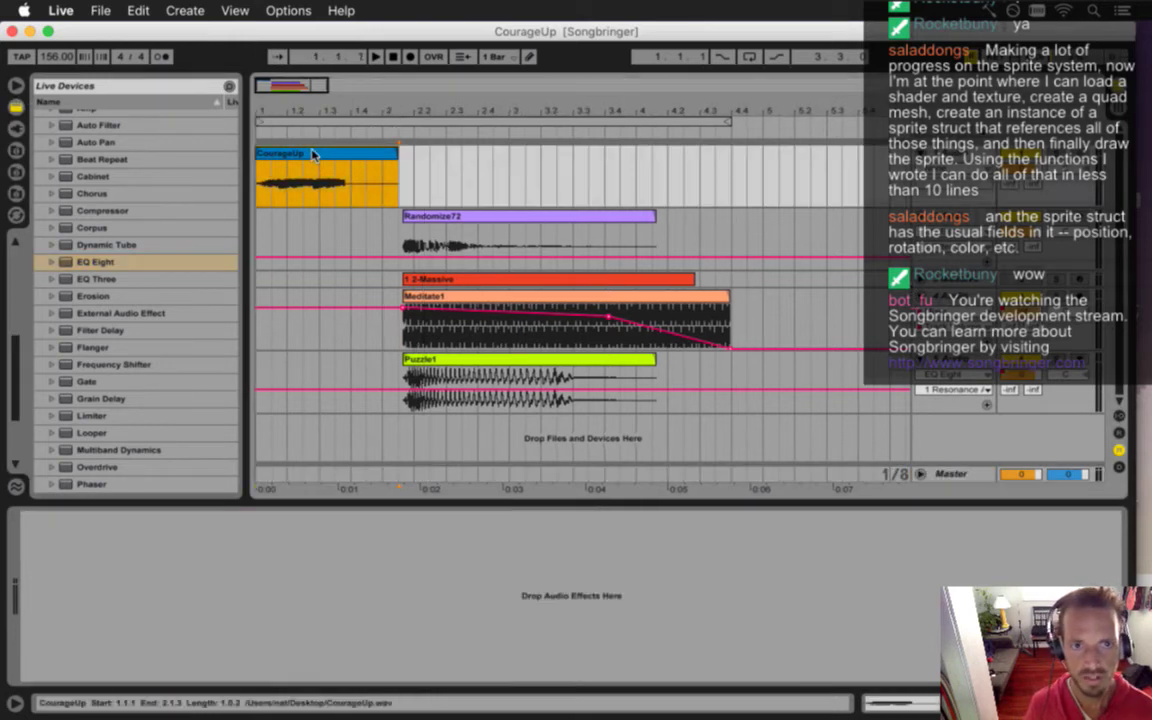
{"action": "left_click", "coordinate": [265, 211]}
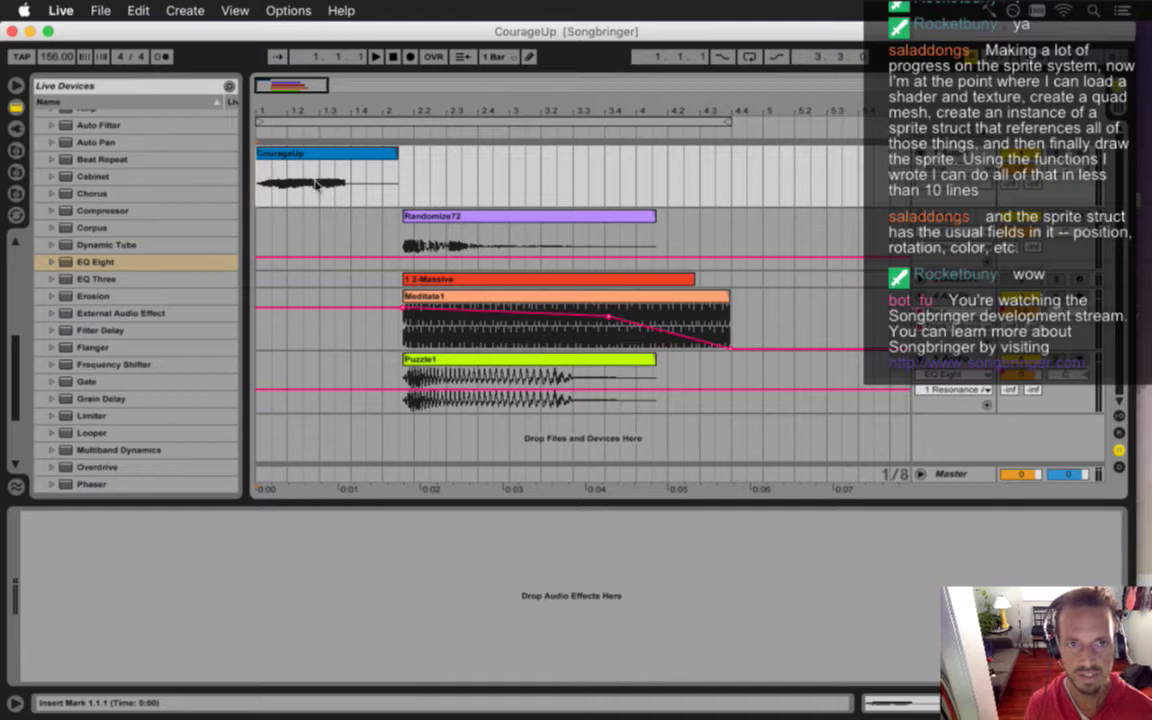
{"action": "key", "text": "space"}
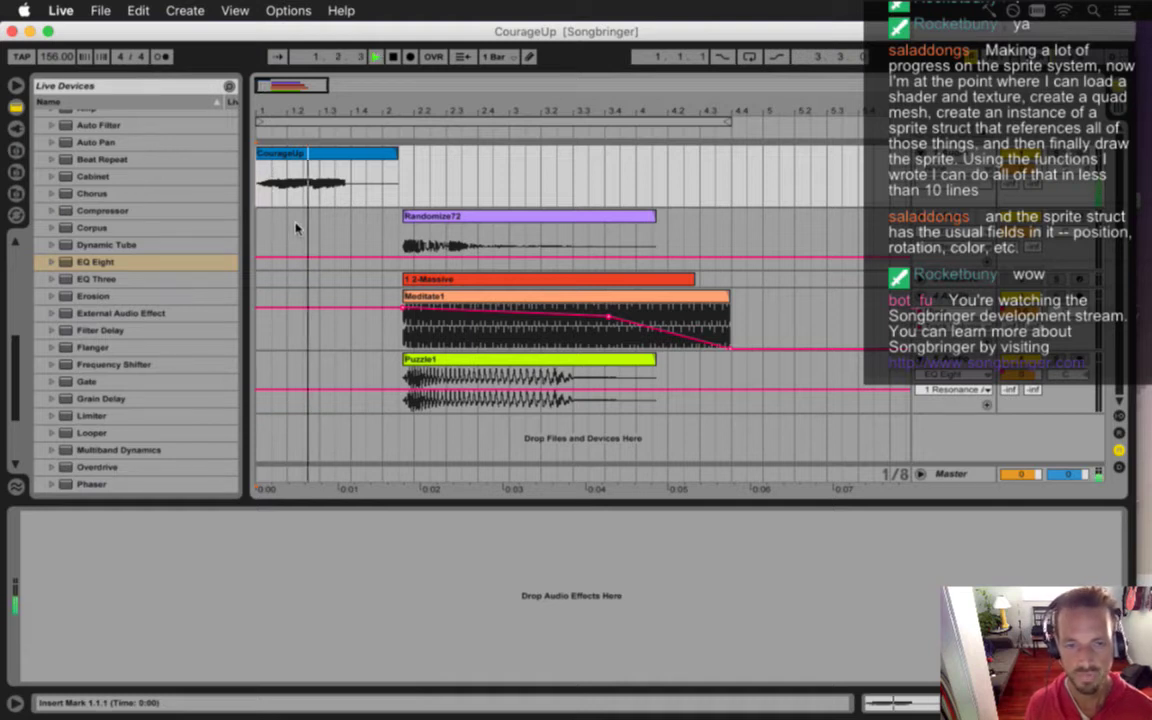
{"action": "key", "text": "space"}
{"action": "key", "text": "space"}
{"action": "key", "text": "space"}
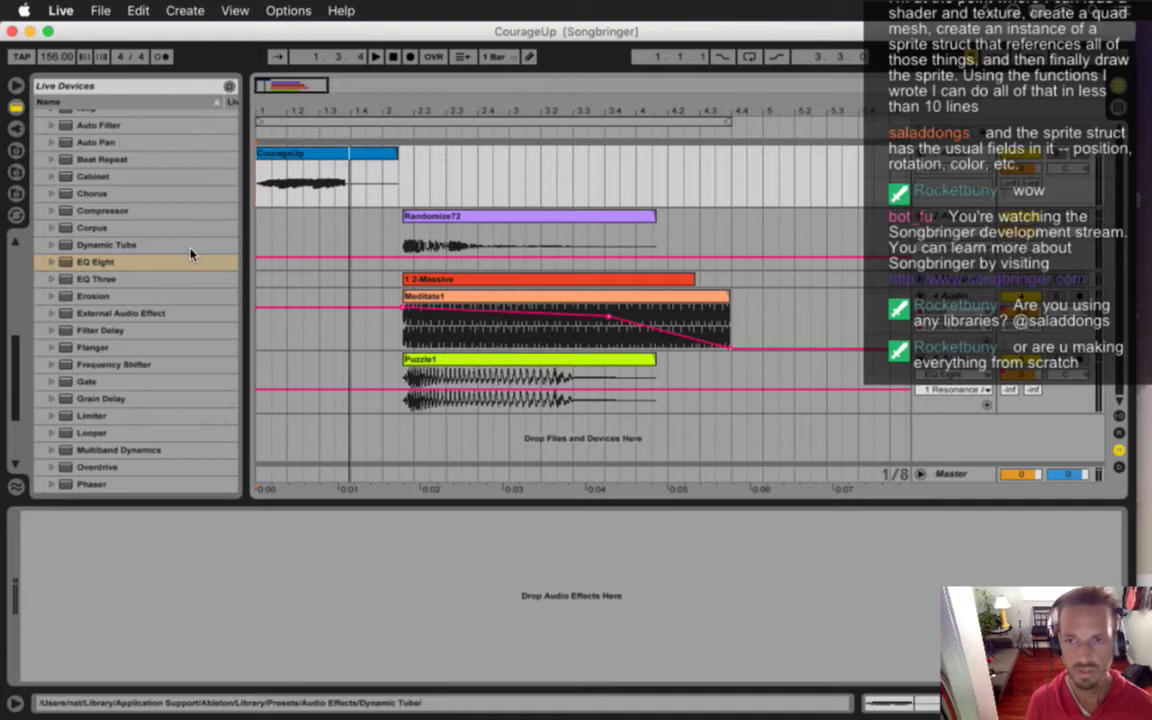
- Move the Massive track directly below the CourageUp track and duplicate it
{"action": "left_click", "coordinate": [780, 279]}
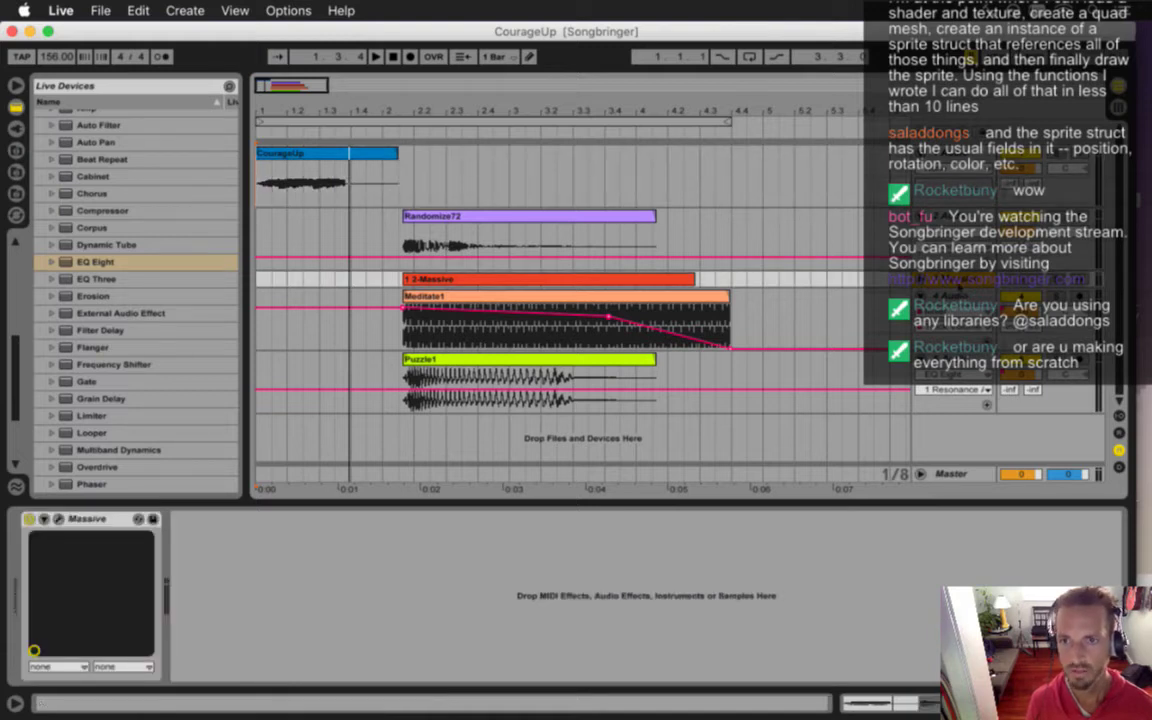
{"action": "left_click_drag", "start_coordinate": [950, 209], "coordinate": [950, 214]}
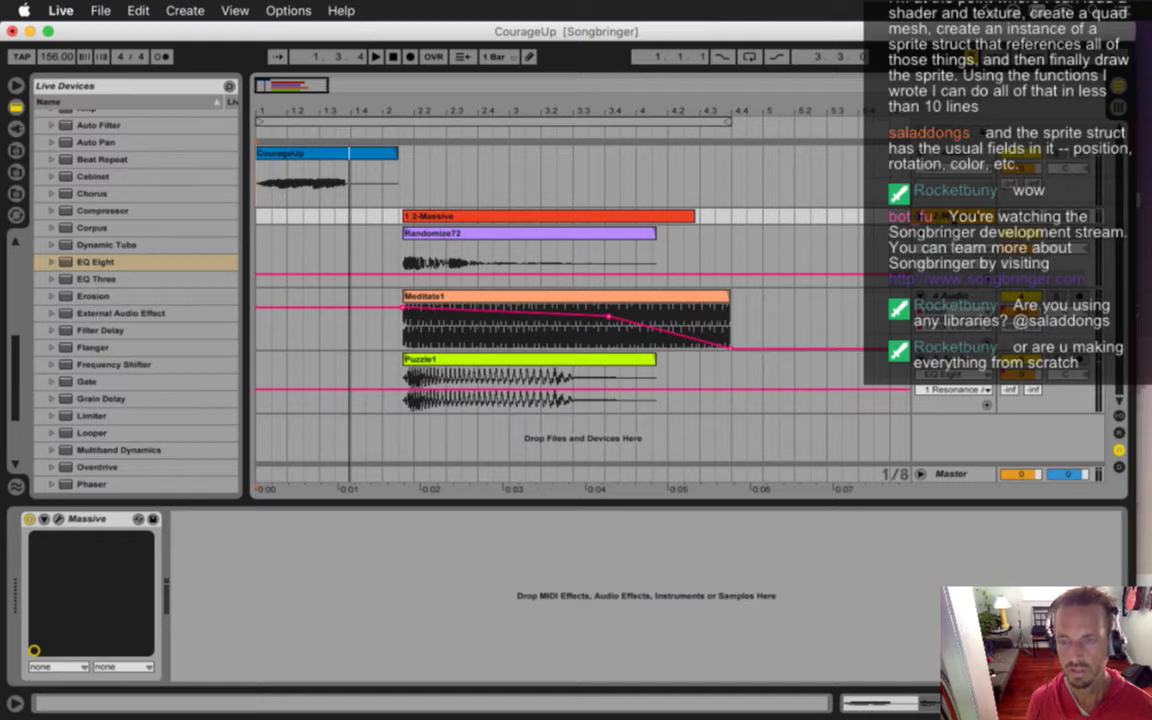
{"action": "right_click", "coordinate": [957, 218]}
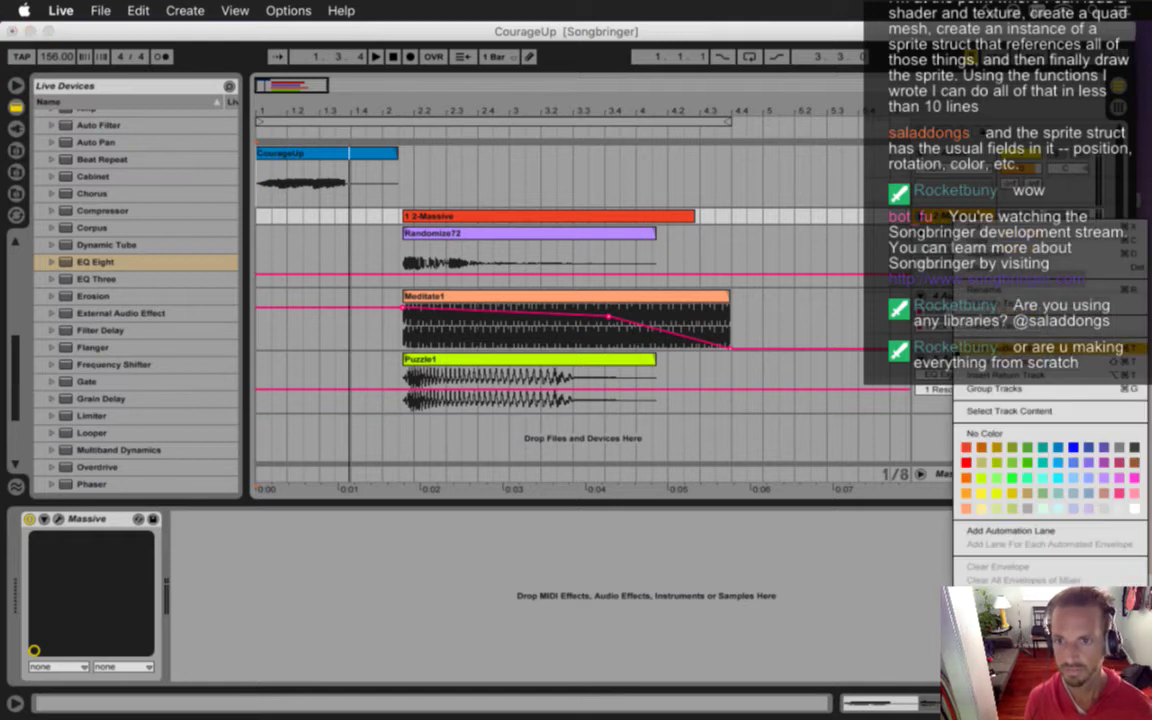
{"action": "key", "text": "super+d"}
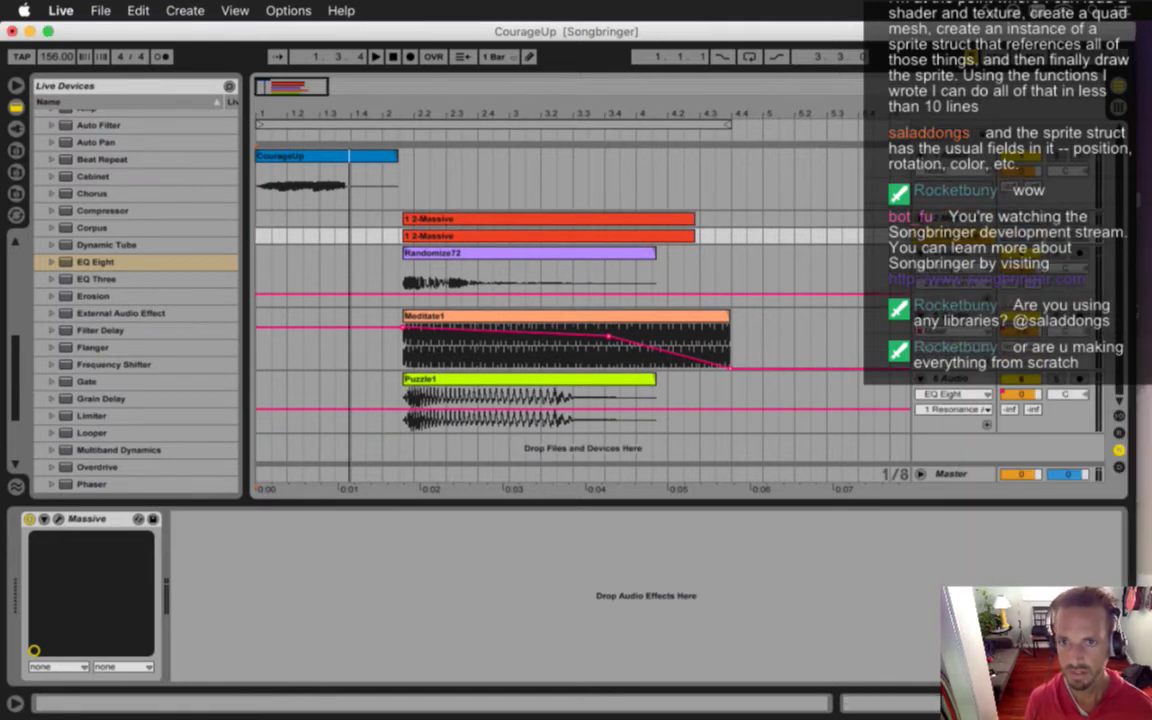
- Move the upper Massive clip to start at 1.1.1, unfold its track and audition it together with the CourageUp clip
{"action": "left_click_drag", "start_coordinate": [408, 219], "coordinate": [293, 222]}
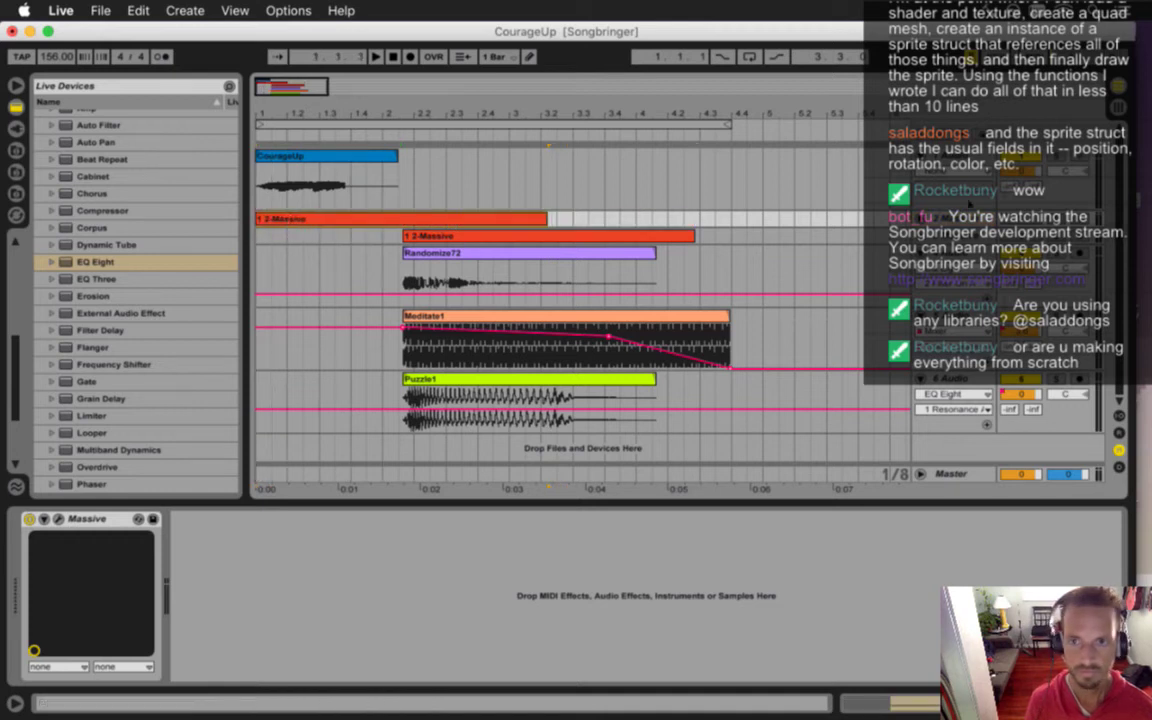
{"action": "key", "text": "Right"}
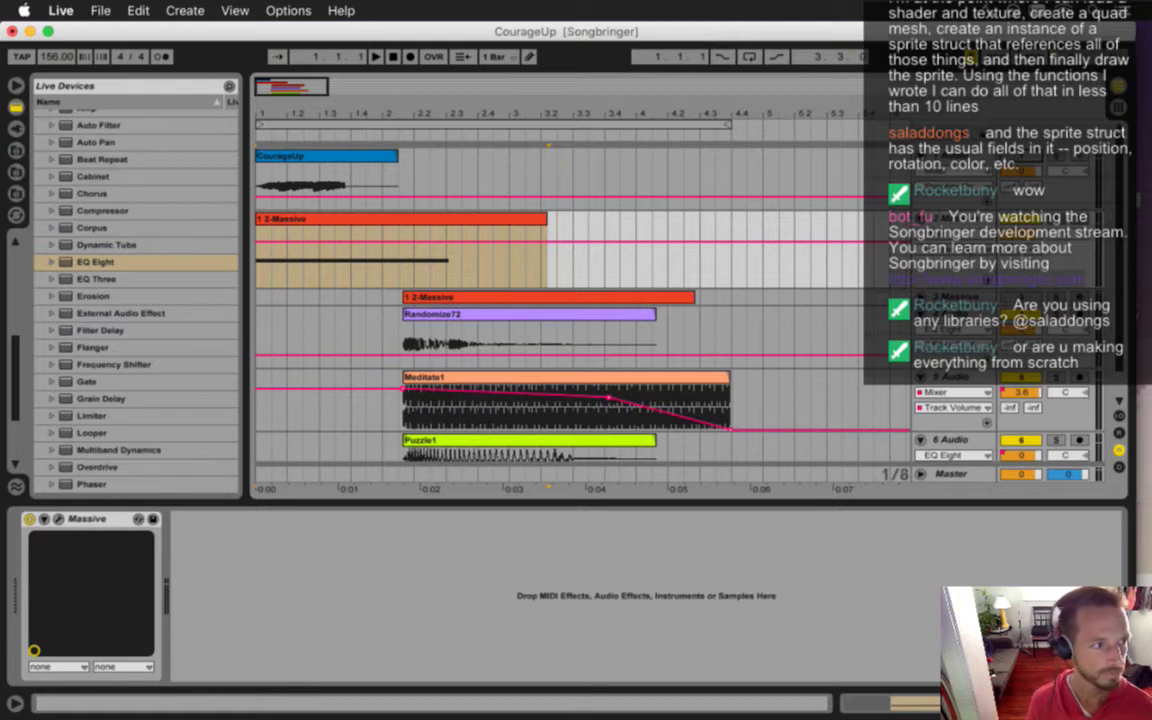
{"action": "left_click", "coordinate": [436, 222]}
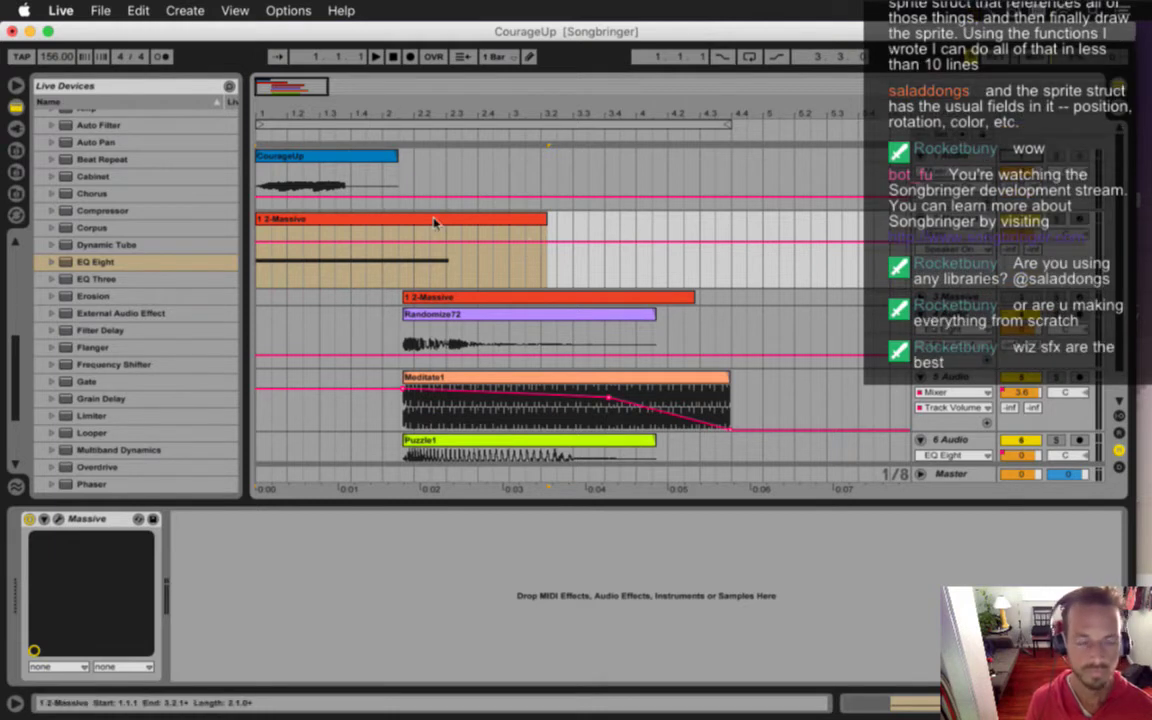
{"action": "left_click", "coordinate": [259, 272]}
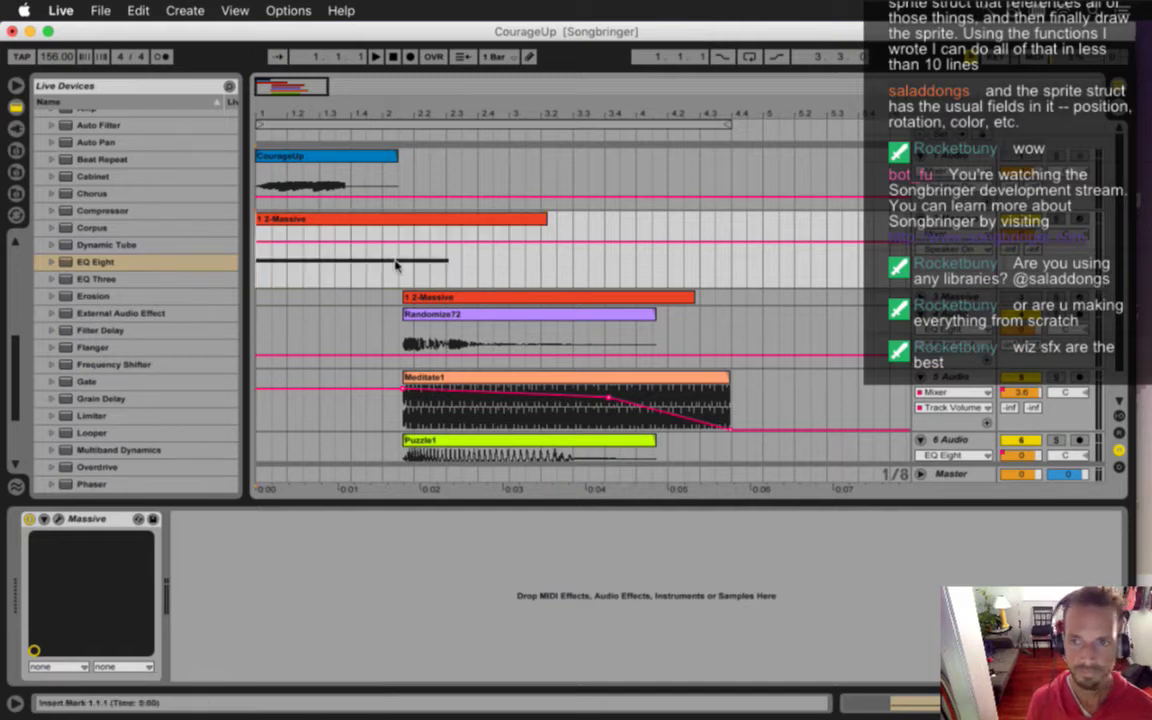
{"action": "key", "text": "space"}
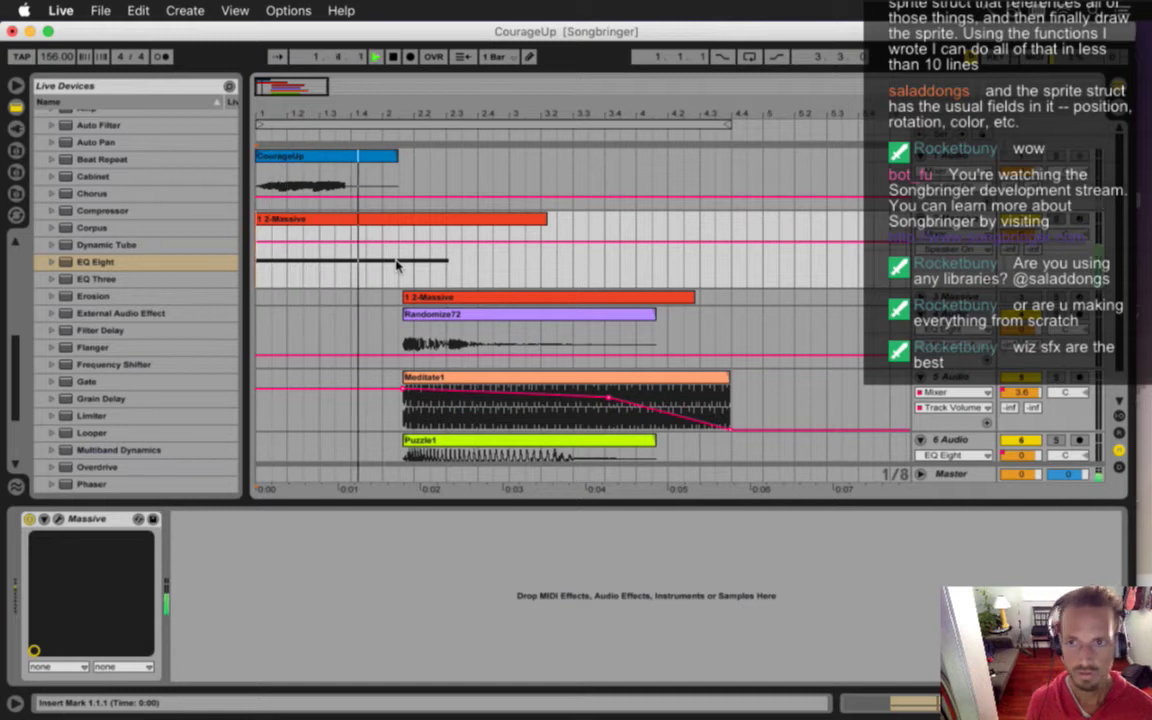
{"action": "key", "text": "space"}
- Shorten the C3 note in the upper Massive clip to end at 2.1.1 and audition it
{"action": "left_click", "coordinate": [300, 219]}
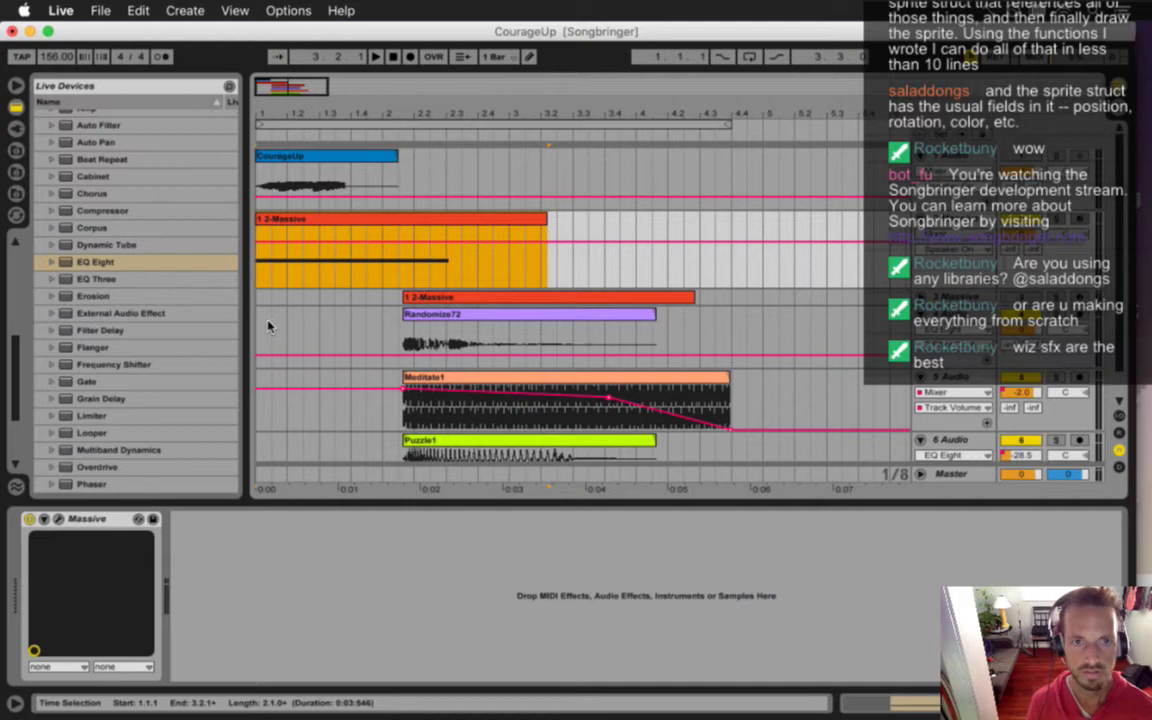
{"action": "key", "text": "shift+Tab"}
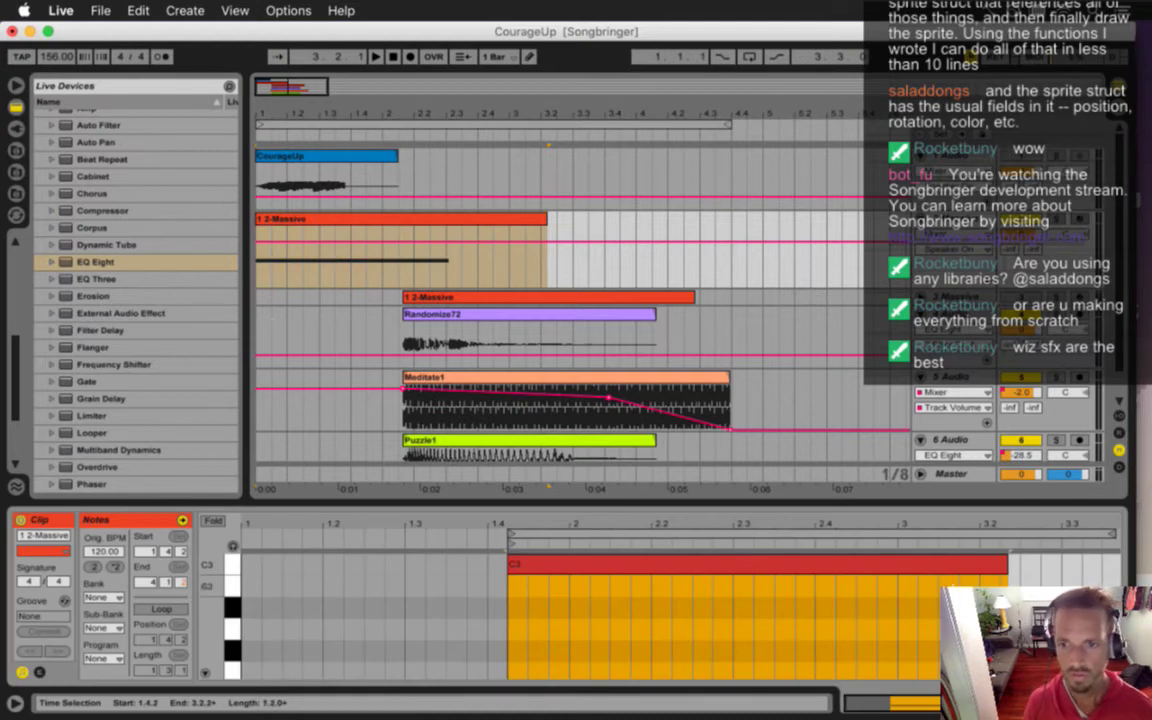
{"action": "left_click_drag", "start_coordinate": [1007, 566], "coordinate": [576, 584]}
{"action": "key", "text": "space"}
{"action": "key", "text": "space"}
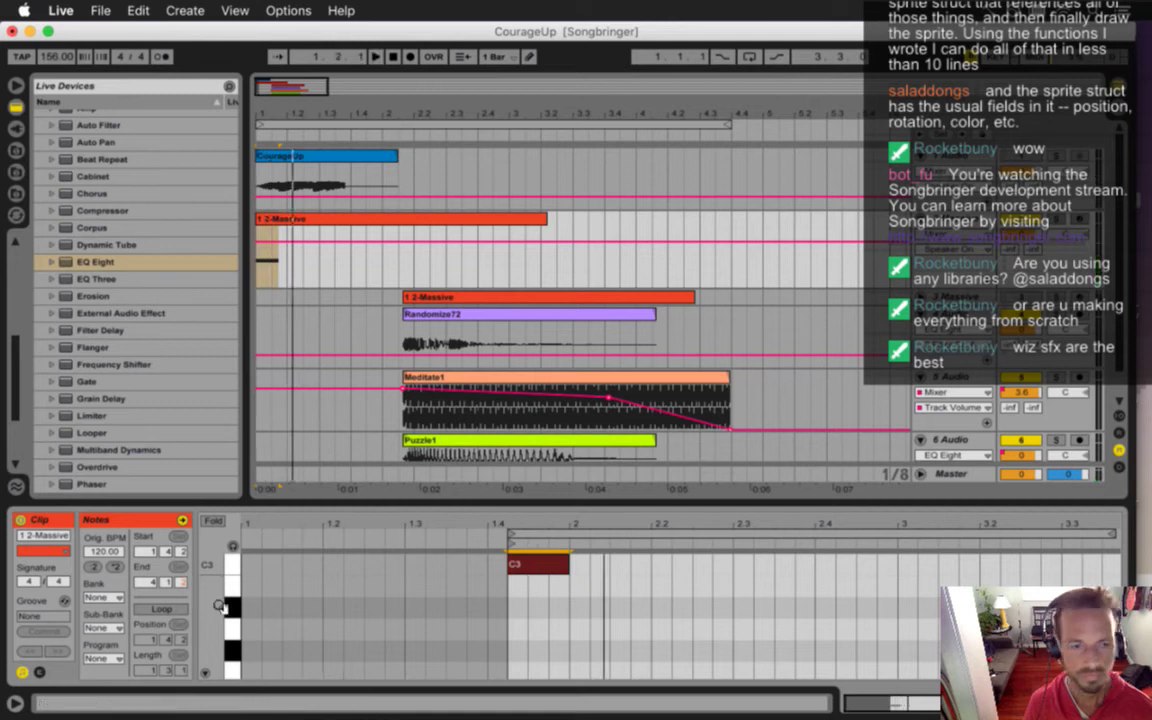
- In the upper track's Massive synth, remove the LFO modulation from the OSC1 pitch and set that pitch to -12.00
{"action": "key", "text": "shift+Tab"}
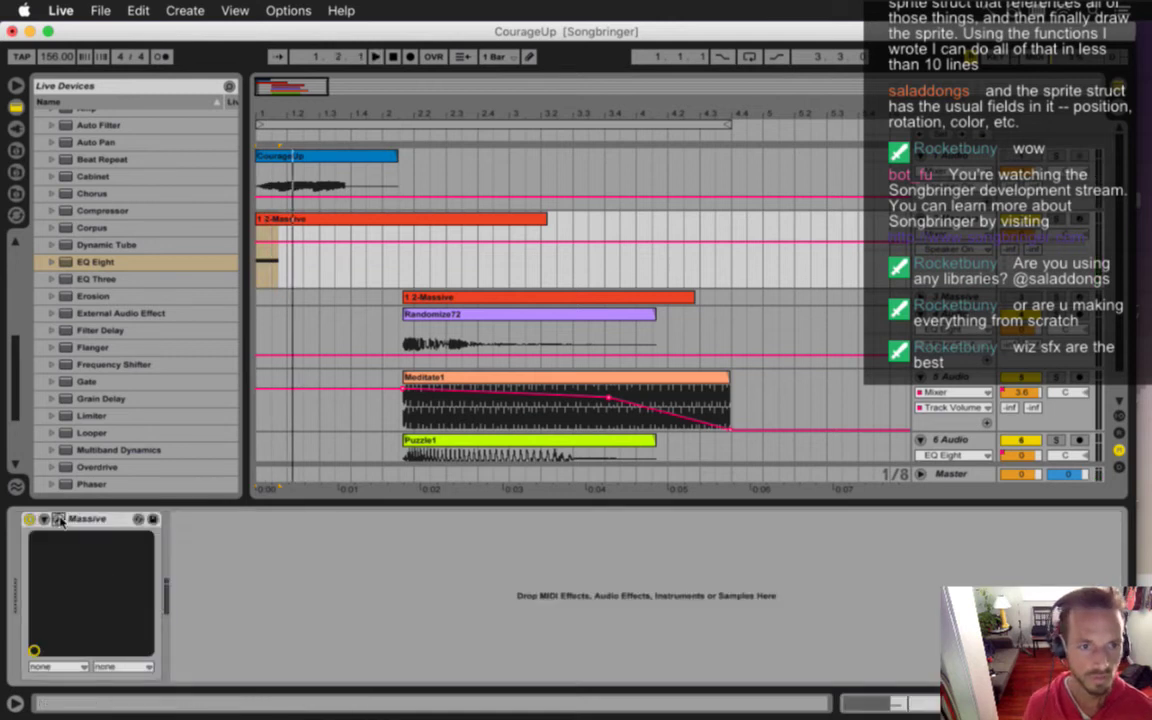
{"action": "left_click", "coordinate": [58, 519]}
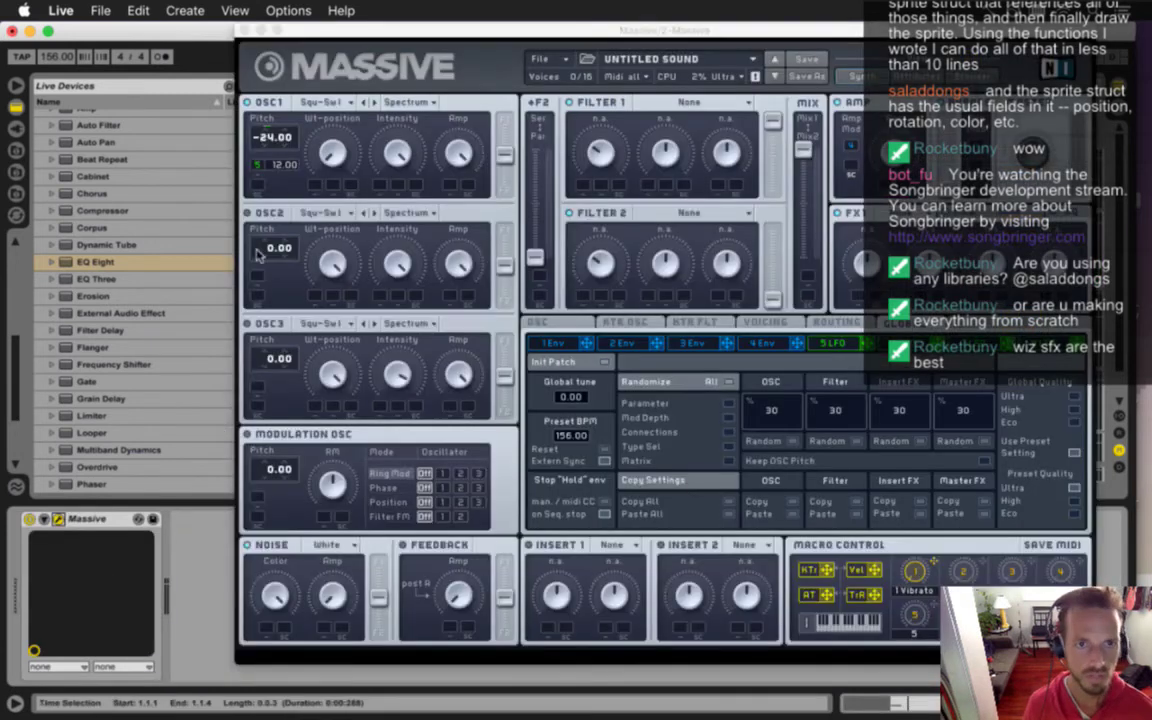
{"action": "right_click", "coordinate": [258, 166]}
{"action": "left_click", "coordinate": [268, 186]}
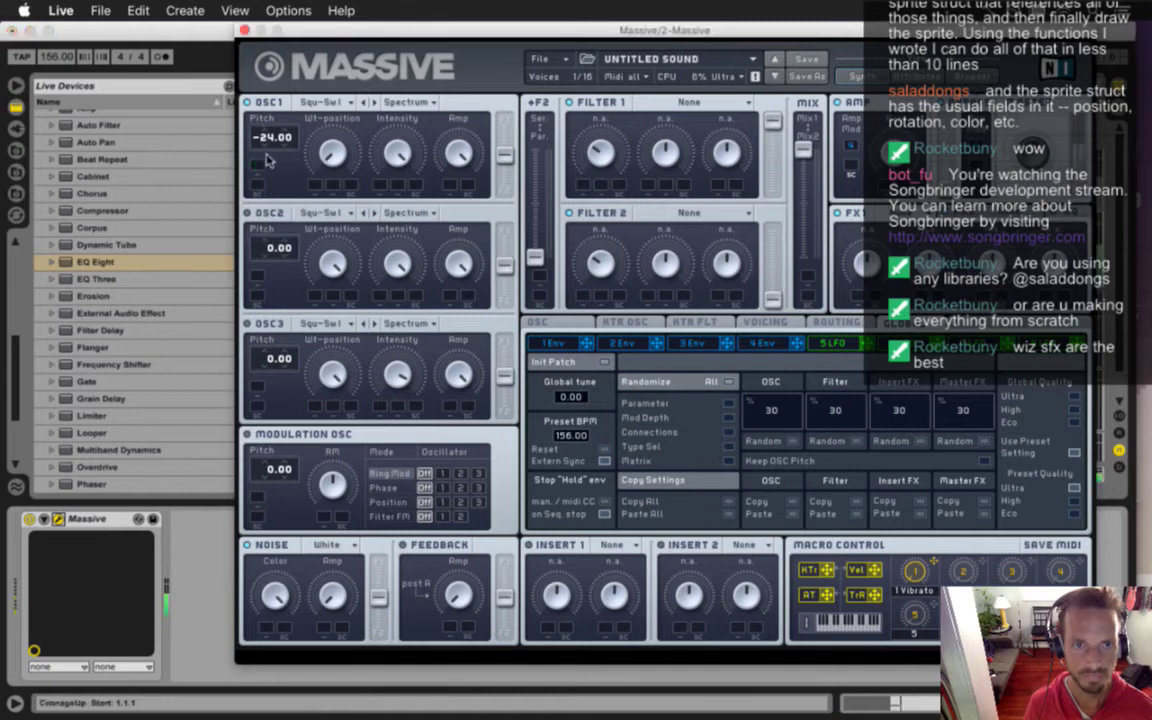
{"action": "left_click_drag", "start_coordinate": [278, 120], "coordinate": [277, 92]}
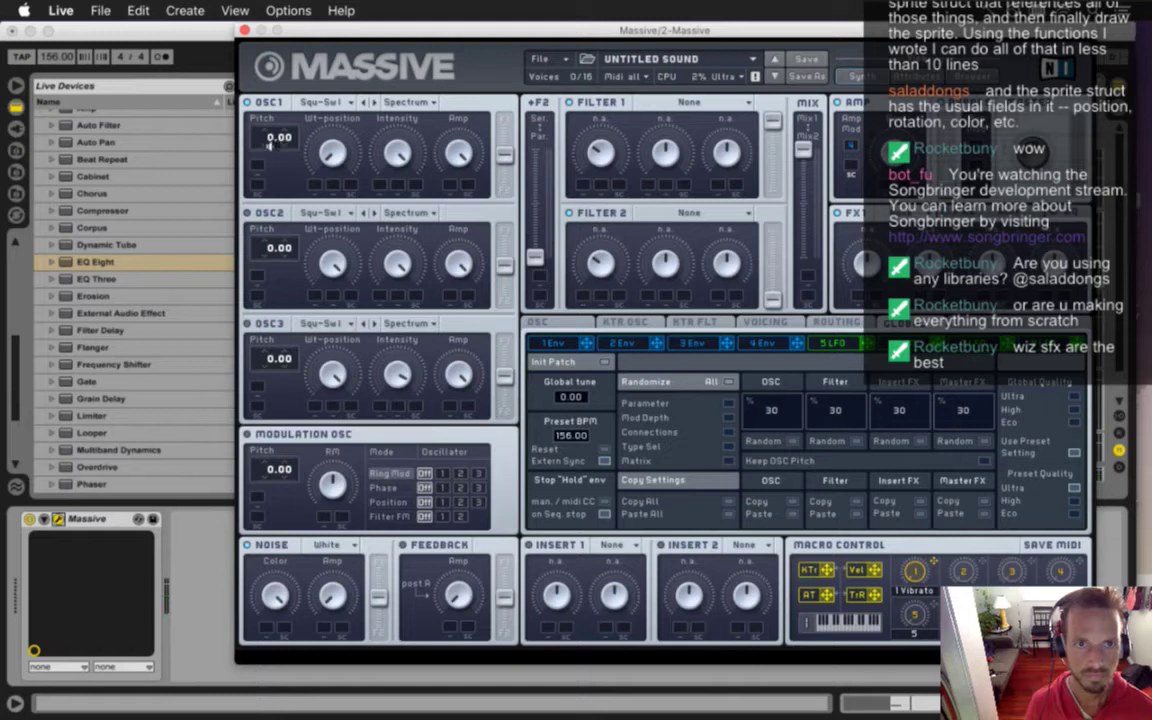
{"action": "left_click_drag", "start_coordinate": [276, 145], "coordinate": [270, 163]}
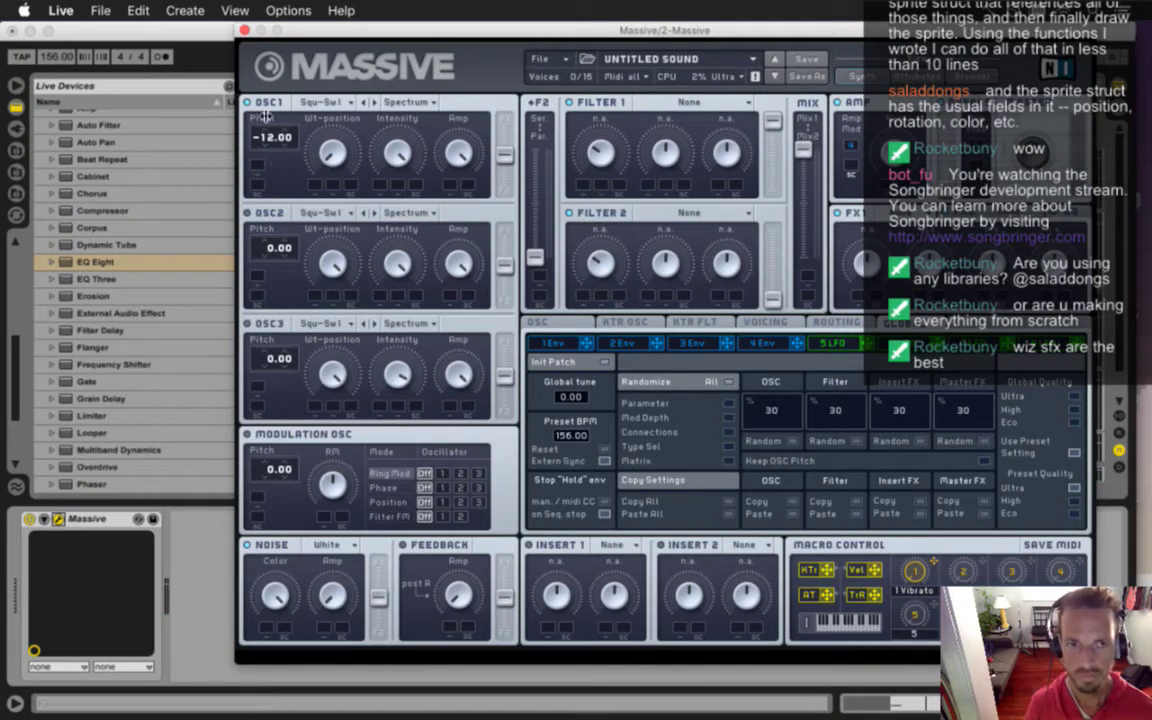
{"action": "left_click", "coordinate": [244, 30]}
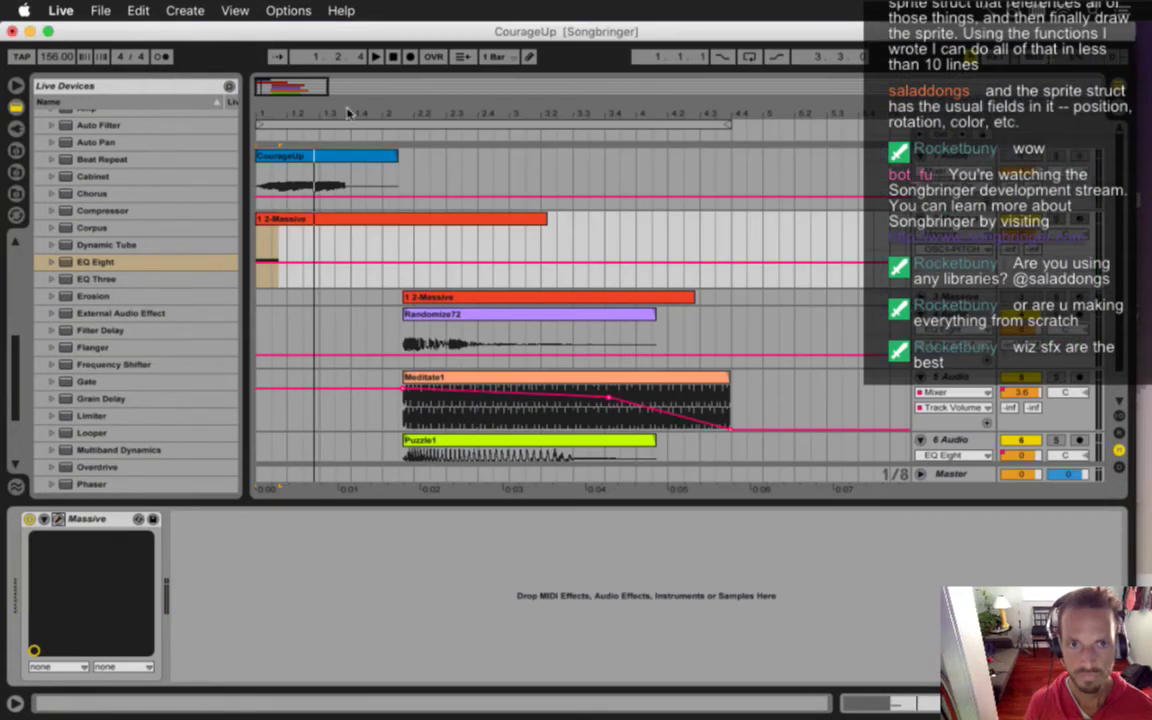
- Copy the C3 note in the upper Massive clip to a D3 note at 2.2.1 and an E3 note near 2.4
{"action": "left_click", "coordinate": [284, 227]}
{"action": "double_click", "coordinate": [284, 227]}
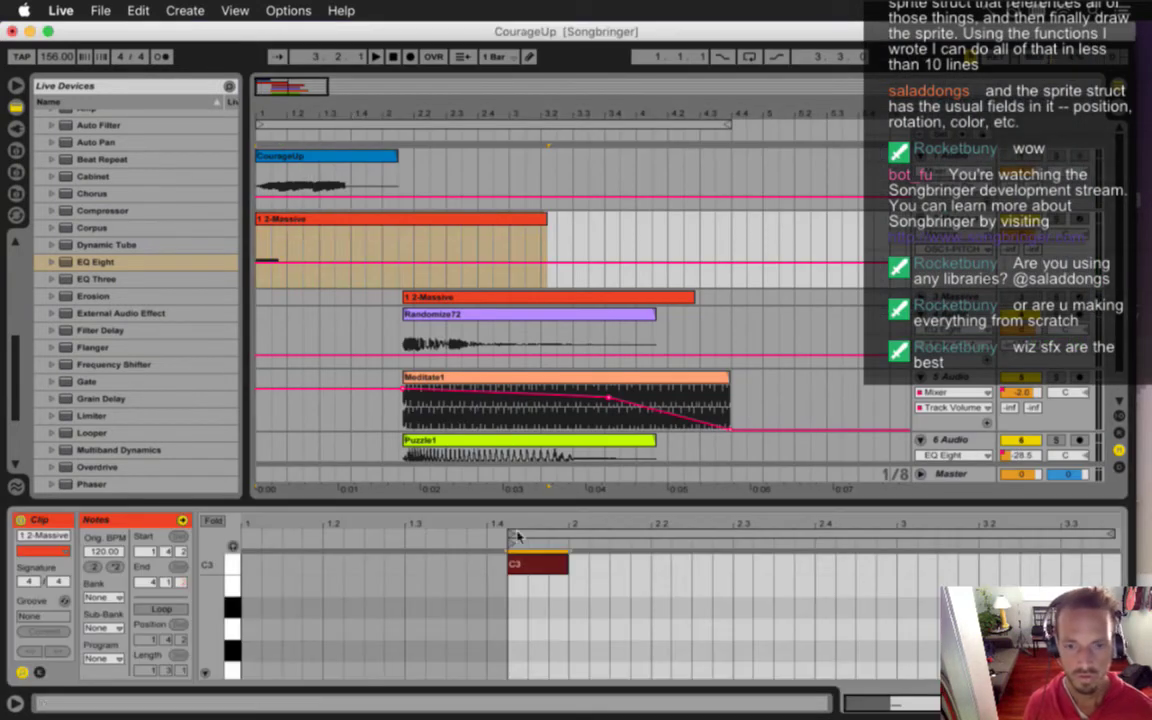
{"action": "left_click", "coordinate": [541, 563]}
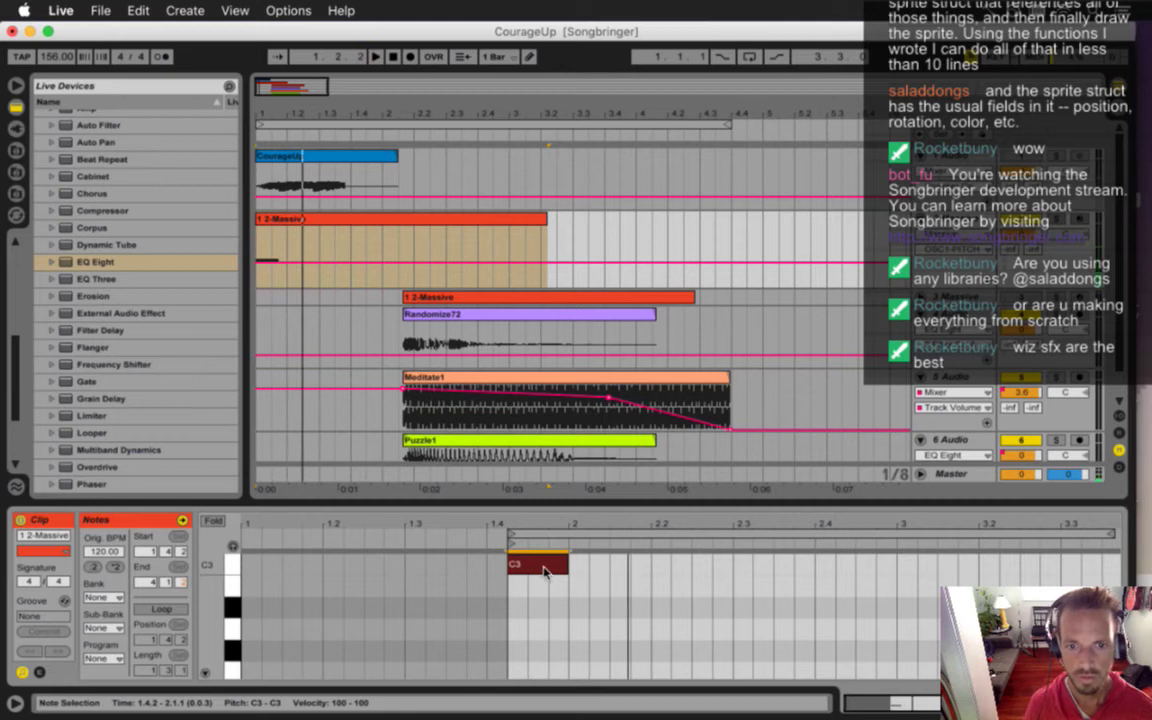
{"action": "left_click_drag", "start_coordinate": [541, 563], "coordinate": [675, 566]}
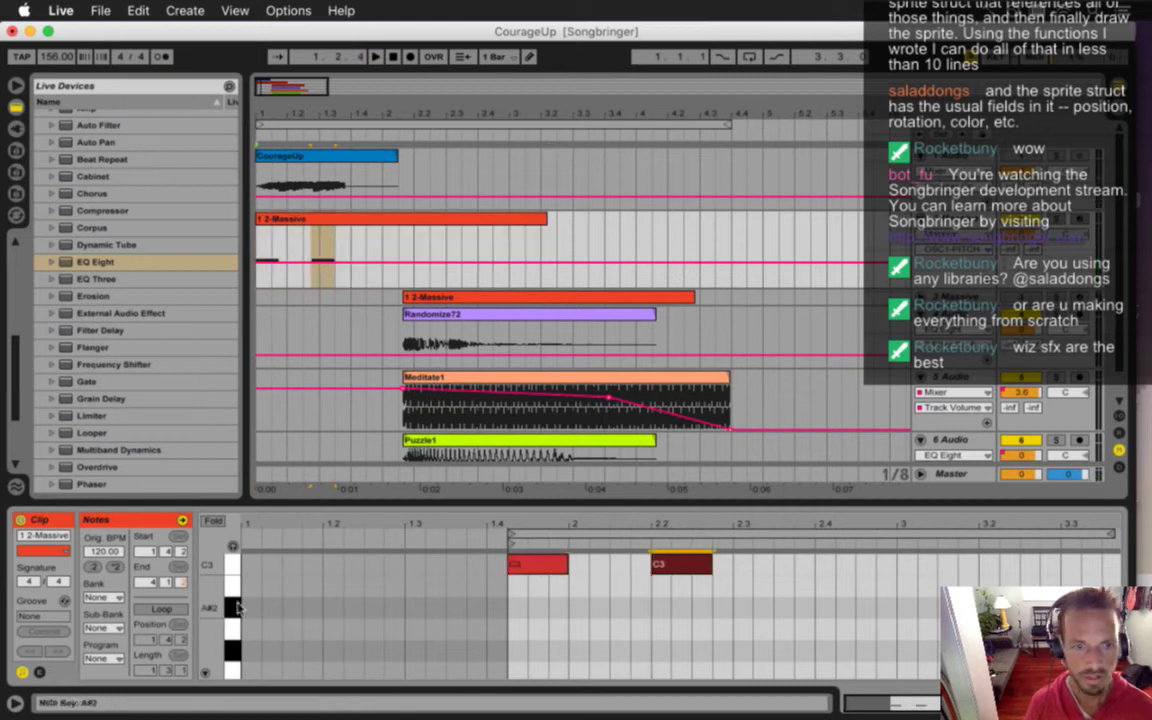
{"action": "scroll", "coordinate": [249, 617], "scroll_direction": "up", "scroll_amount": 3}
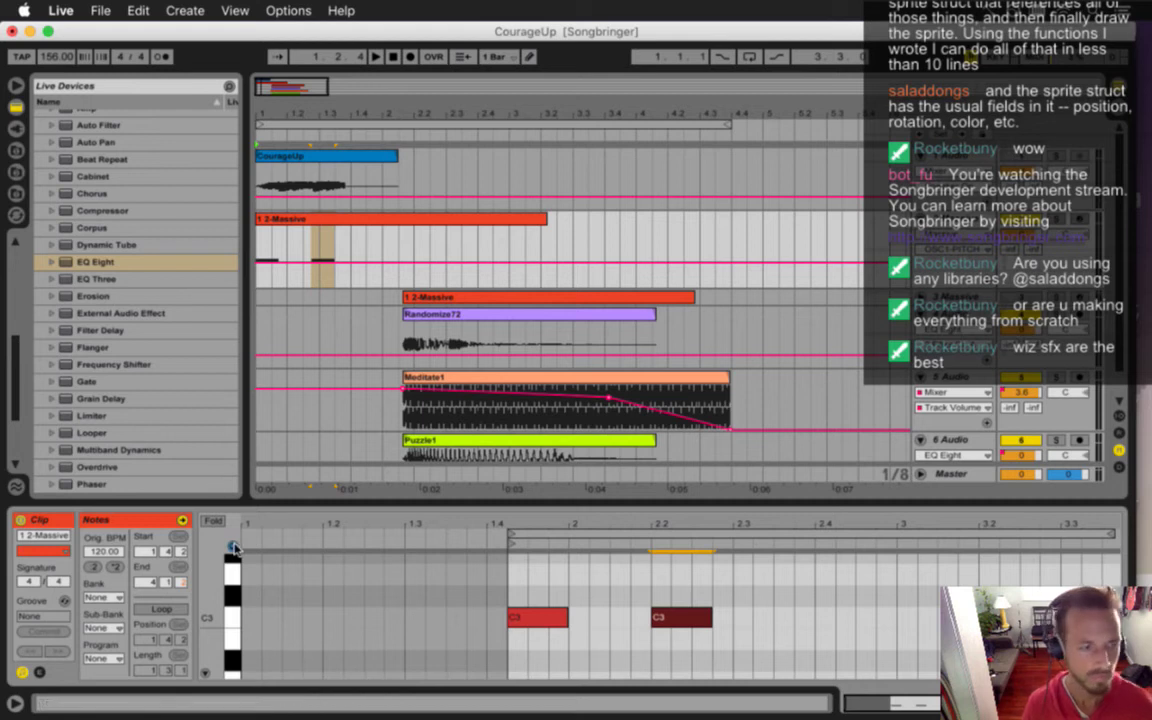
{"action": "left_click_drag", "start_coordinate": [689, 621], "coordinate": [689, 579]}
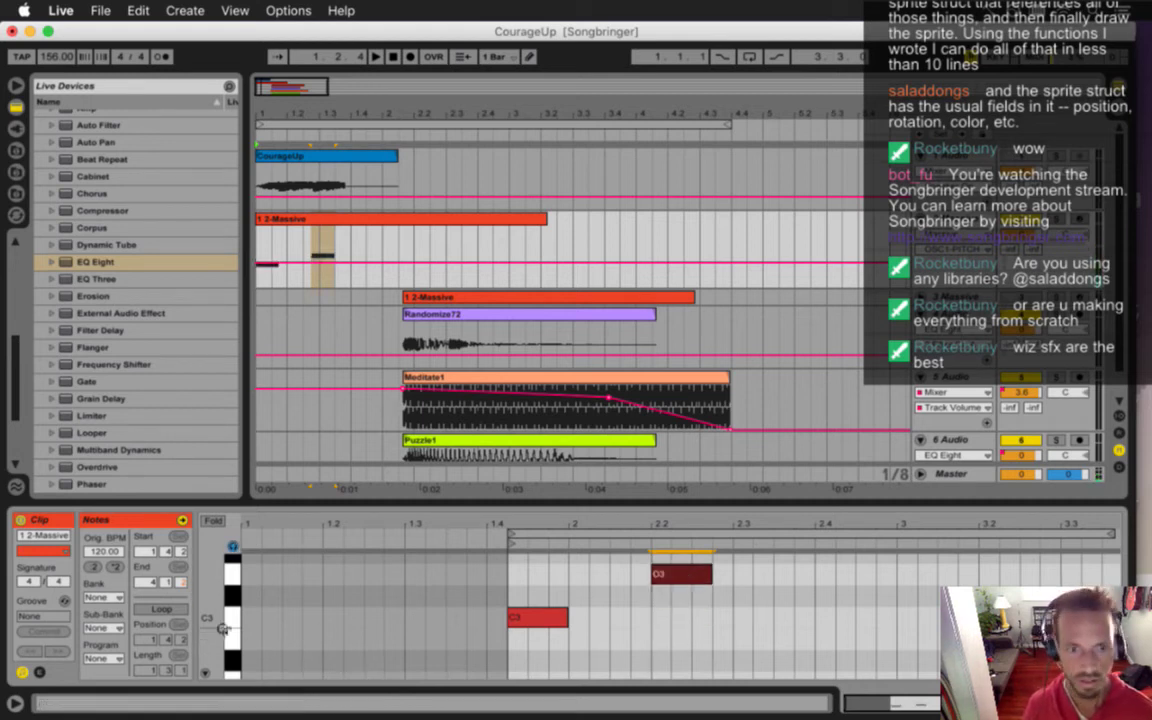
{"action": "scroll", "coordinate": [220, 610], "scroll_direction": "up", "scroll_amount": 2}
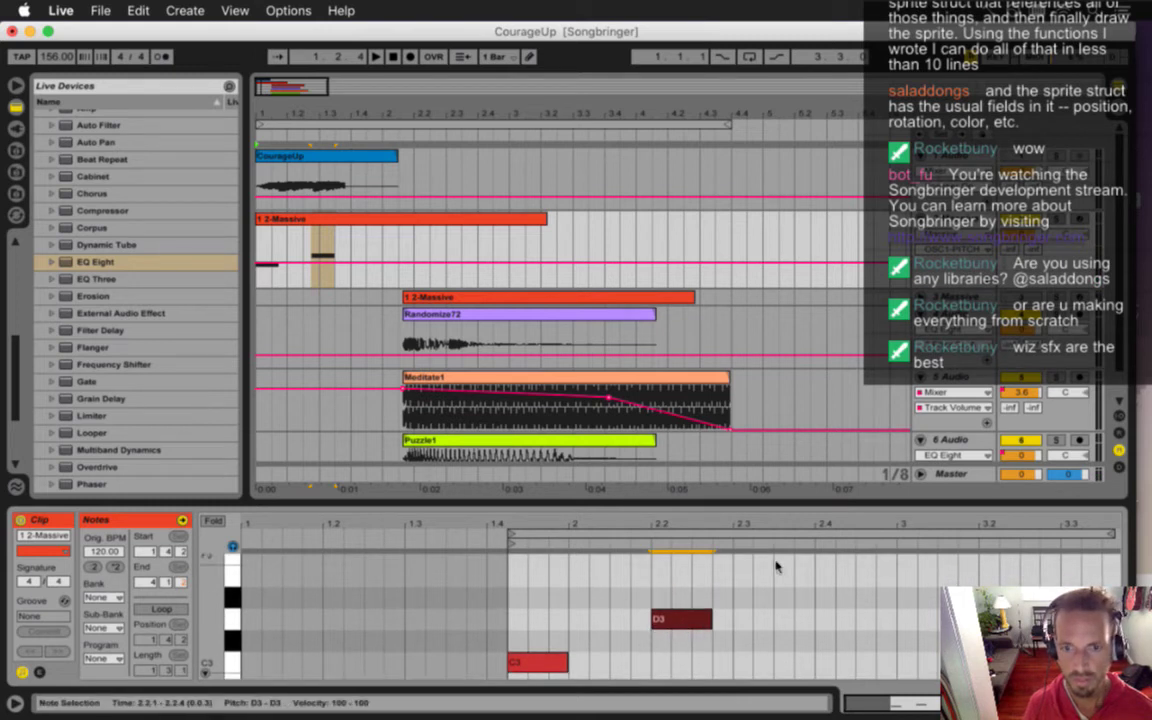
{"action": "left_click_drag", "start_coordinate": [675, 621], "coordinate": [838, 581]}
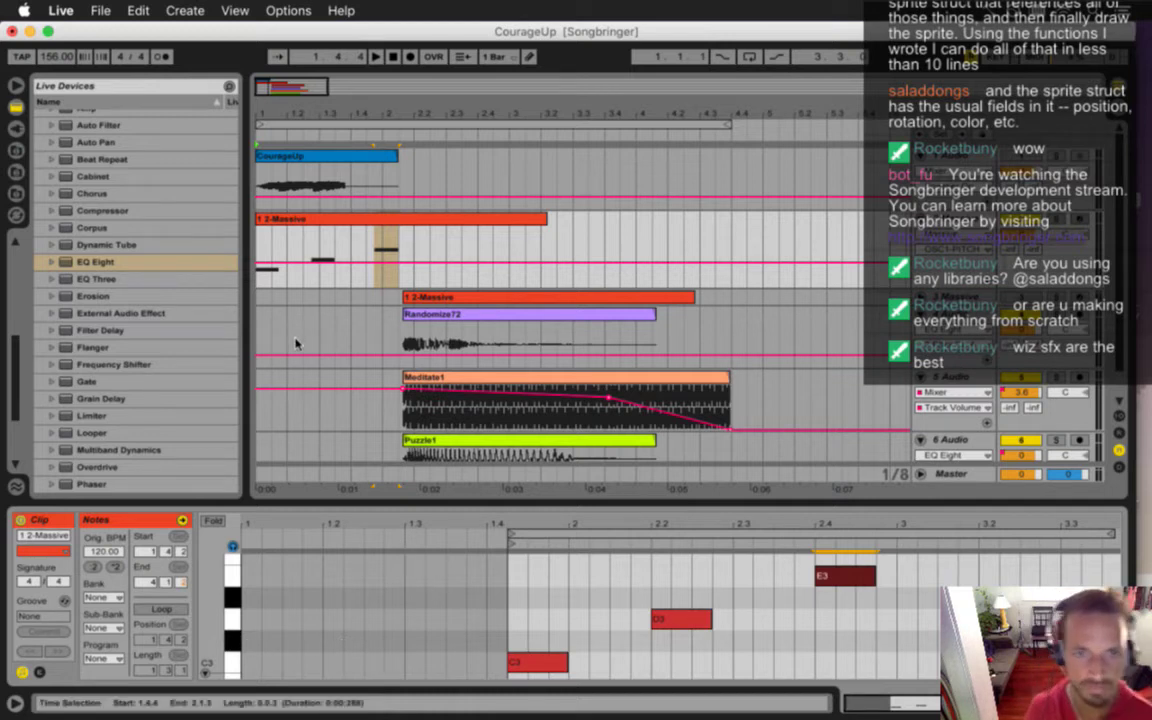
- Audition the three notes and move D3 and E3 earlier, with E3 starting at 2.2.2
{"action": "key", "text": "space"}
{"action": "key", "text": "space"}
{"action": "left_click_drag", "start_coordinate": [684, 628], "coordinate": [620, 620]}
{"action": "left_click_drag", "start_coordinate": [848, 577], "coordinate": [705, 578]}
- Align the notes with the CourageUp waveform: start D3 at 2.1.1 and E3 at 2.2.1+, and extend D3 to 2.1.4+
{"action": "mouse_move", "coordinate": [293, 120]}
{"action": "left_mouse_down"}
{"action": "mouse_move", "coordinate": [272, 113]}
{"action": "mouse_move", "coordinate": [268, 126]}
{"action": "mouse_move", "coordinate": [298, 113]}
{"action": "left_mouse_up"}
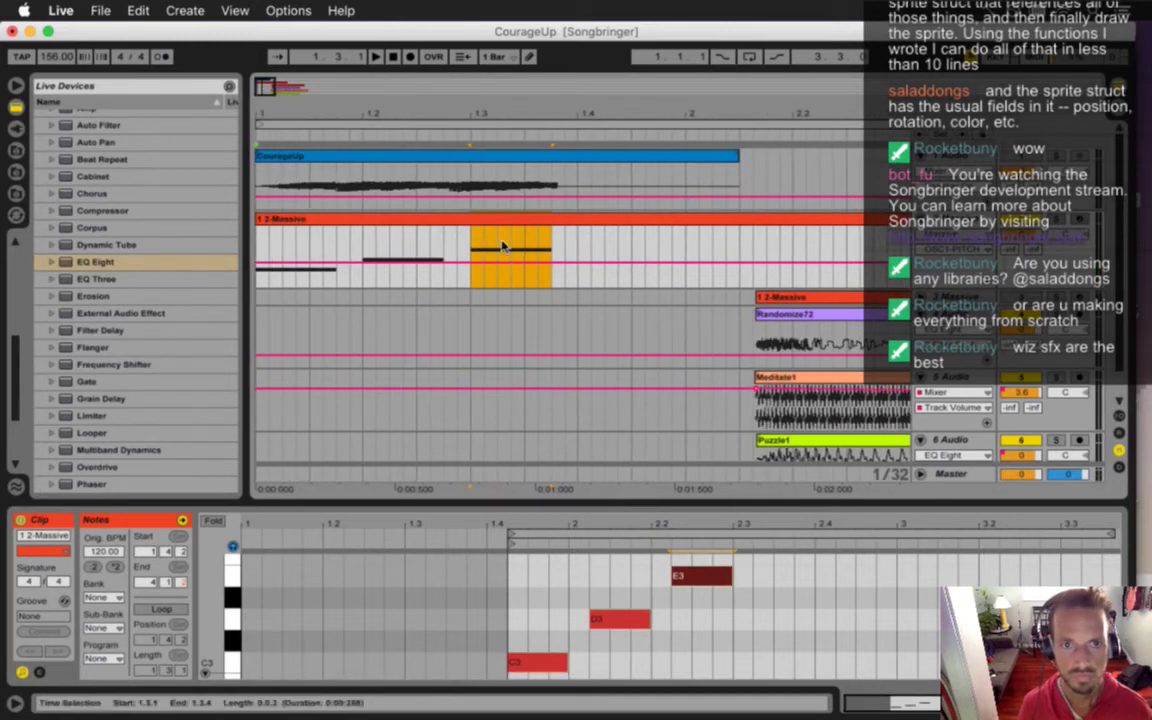
{"action": "scroll", "coordinate": [437, 303], "scroll_direction": "up", "scroll_amount": 2}
{"action": "left_click", "coordinate": [605, 620]}
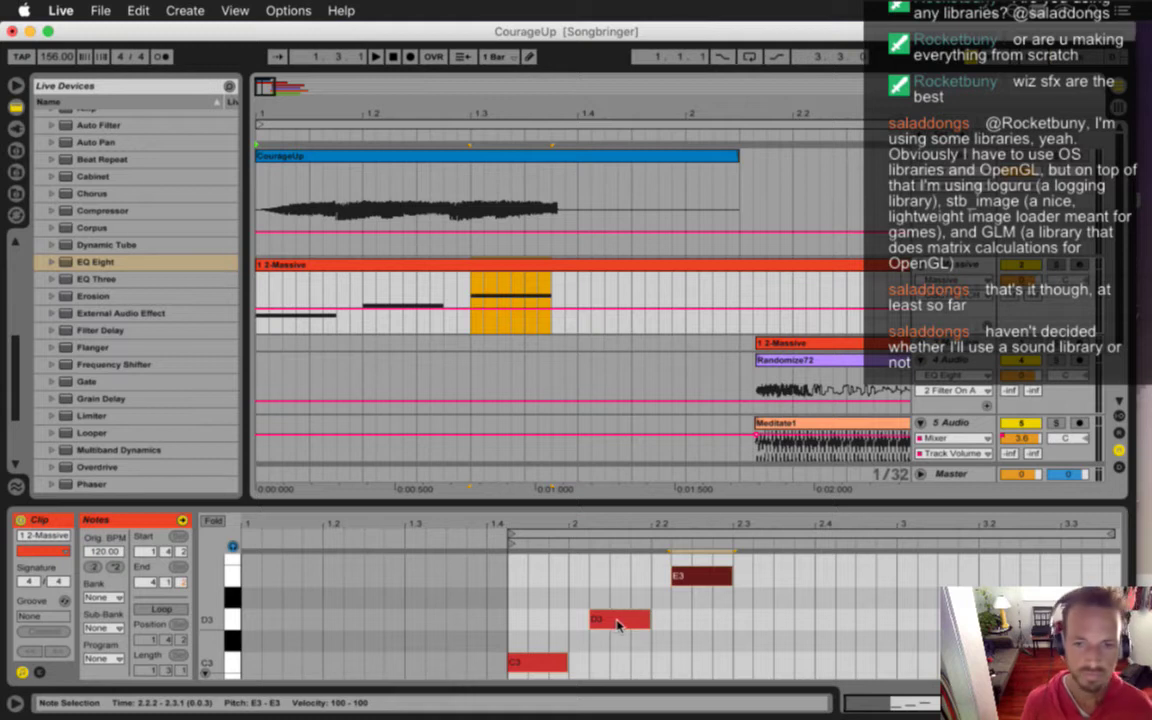
{"action": "left_click", "coordinate": [617, 624]}
{"action": "left_click_drag", "start_coordinate": [617, 624], "coordinate": [590, 622]}
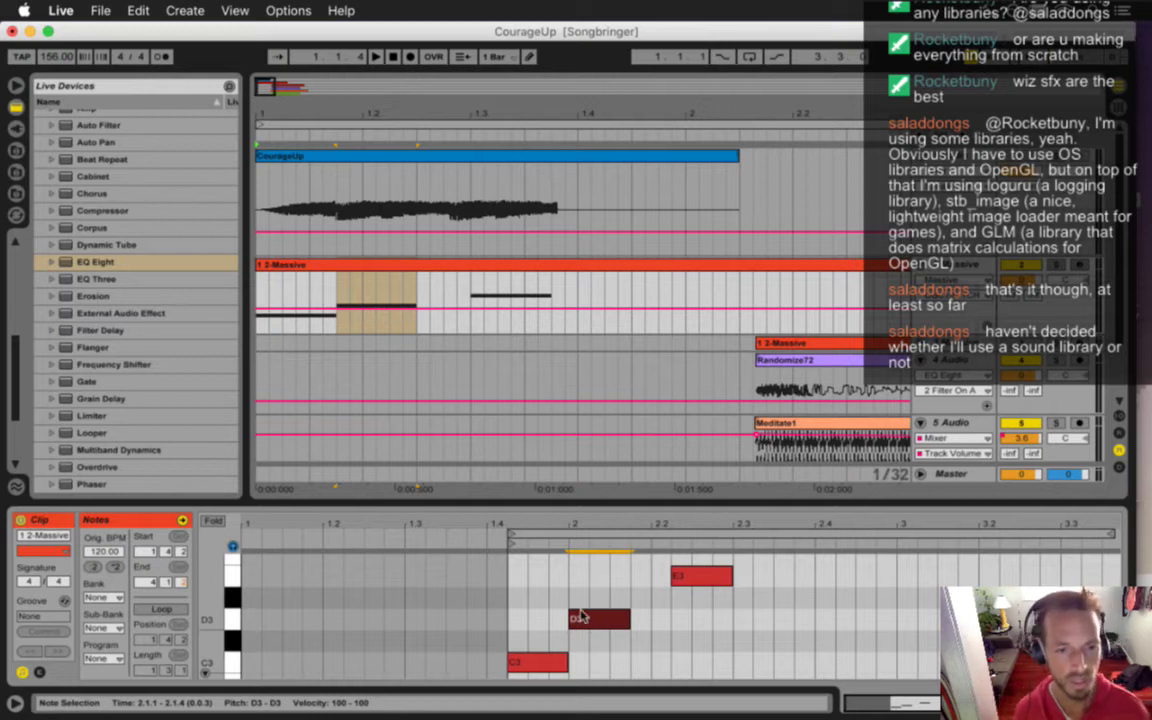
{"action": "left_click_drag", "start_coordinate": [710, 586], "coordinate": [695, 583]}
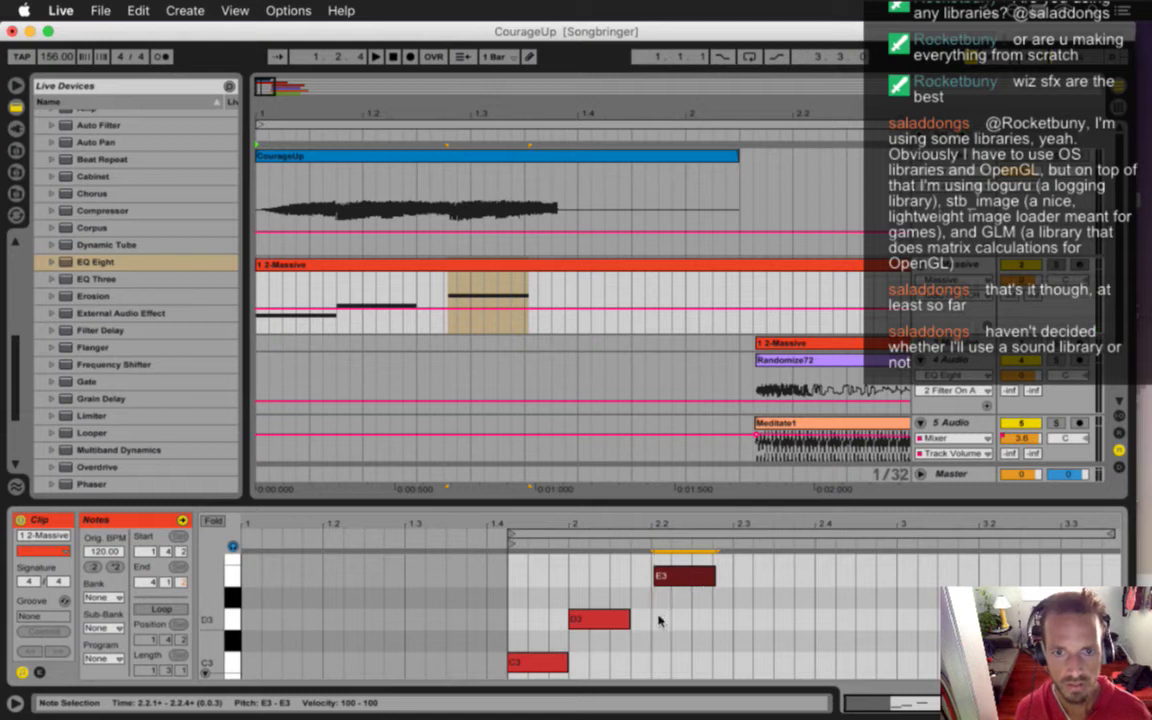
{"action": "left_click", "coordinate": [628, 620]}
{"action": "left_click_drag", "start_coordinate": [630, 621], "coordinate": [640, 624]}
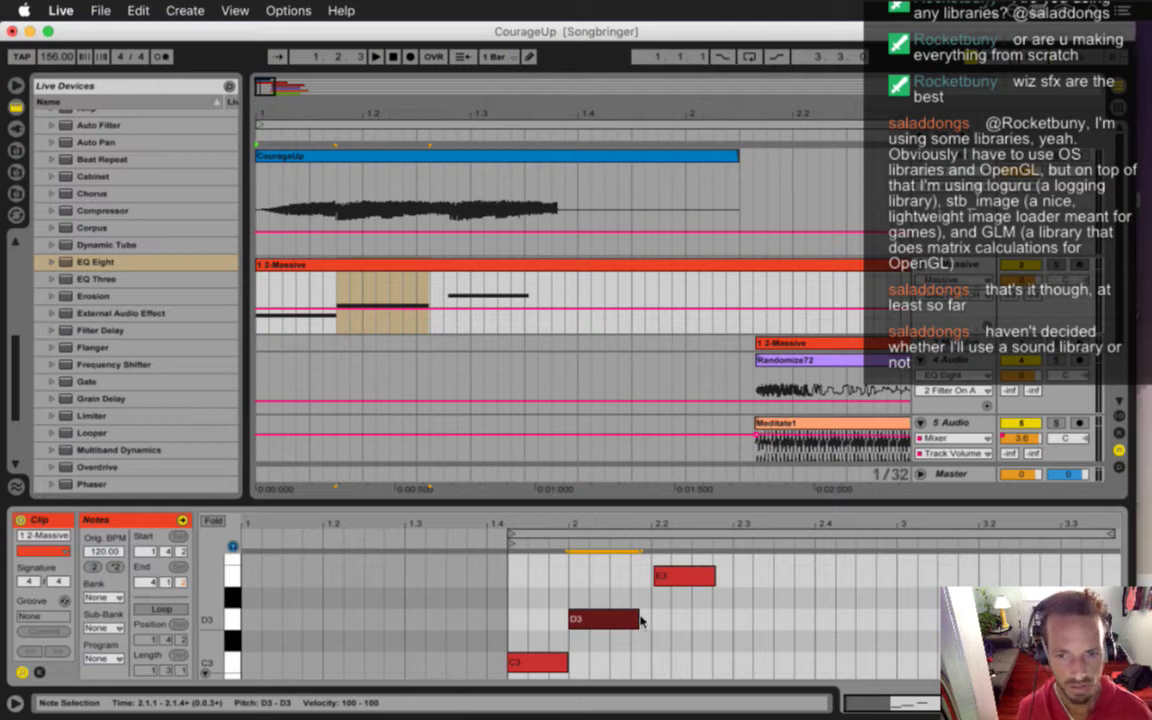
- Lengthen the D3 note almost up to E3, nudge it to span 2.1.1+ to 2.1.4+, and audition the notes
{"action": "left_click_drag", "start_coordinate": [640, 621], "coordinate": [648, 621]}
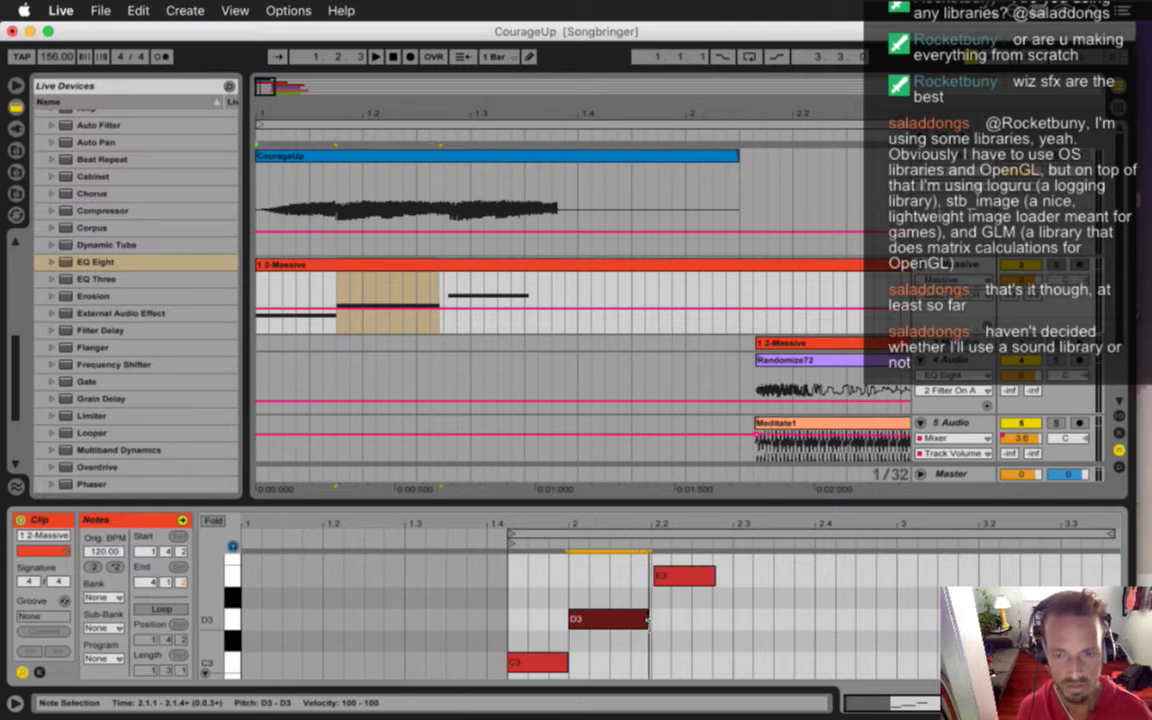
{"action": "key", "text": "space"}
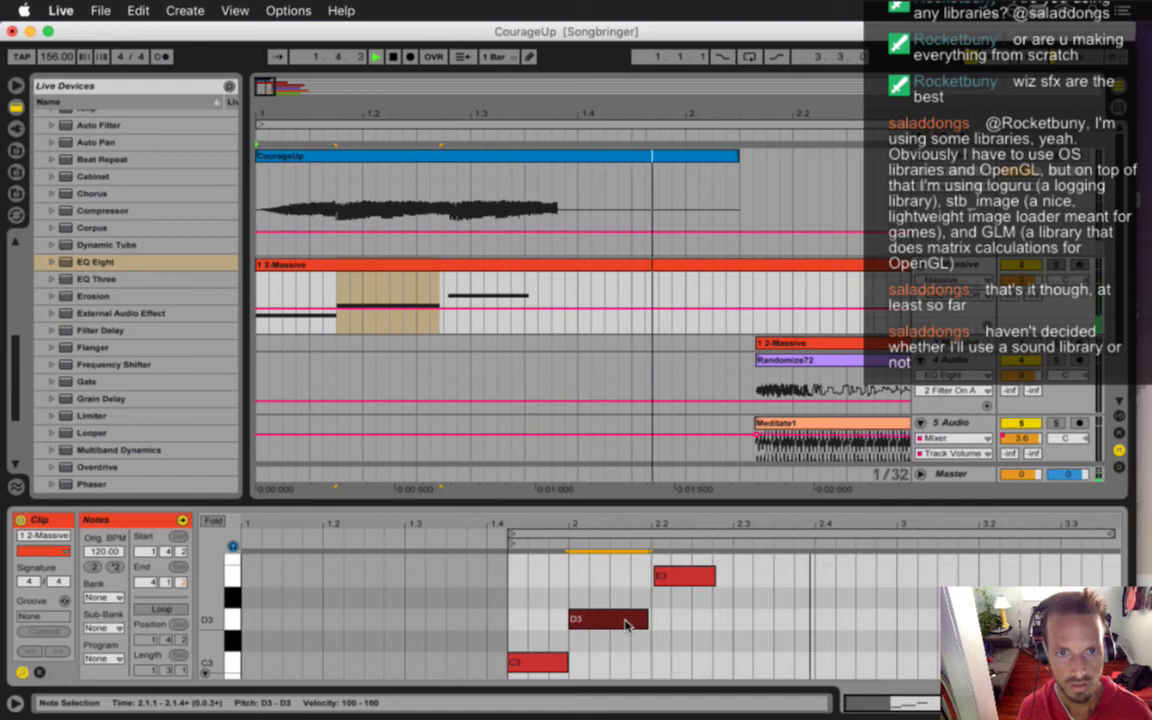
{"action": "key", "text": "space"}
{"action": "left_click_drag", "start_coordinate": [597, 625], "coordinate": [599, 623]}
{"action": "key", "text": "space"}
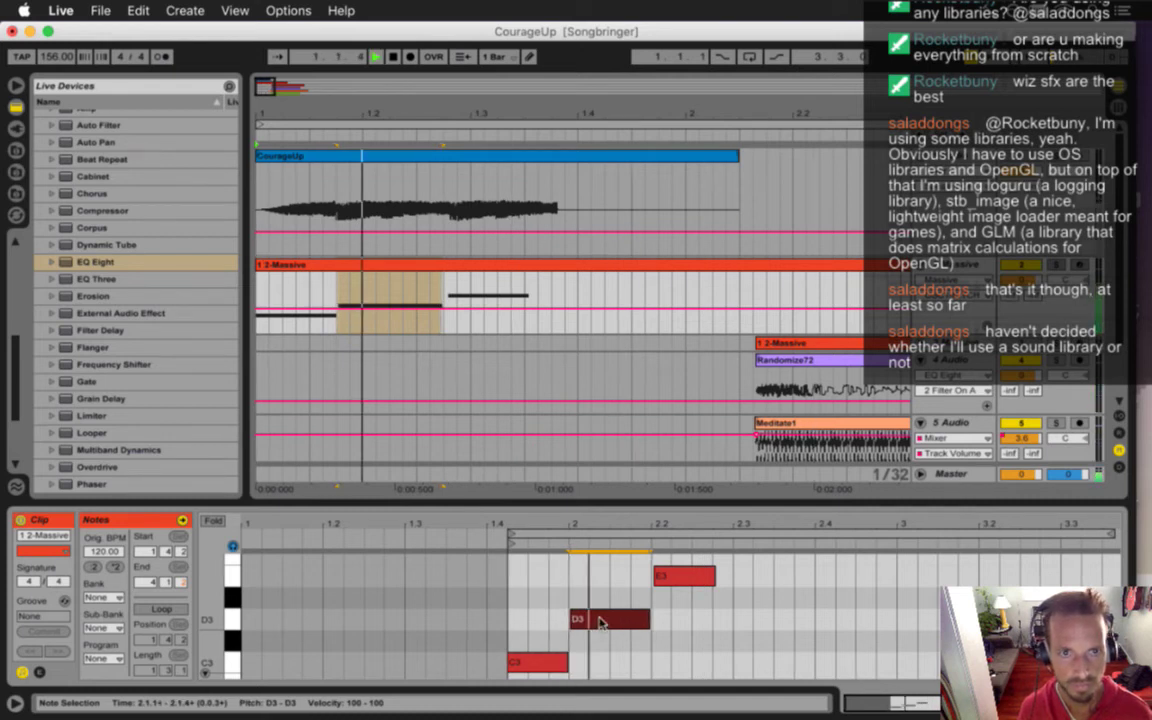
{"action": "key", "text": "space"}
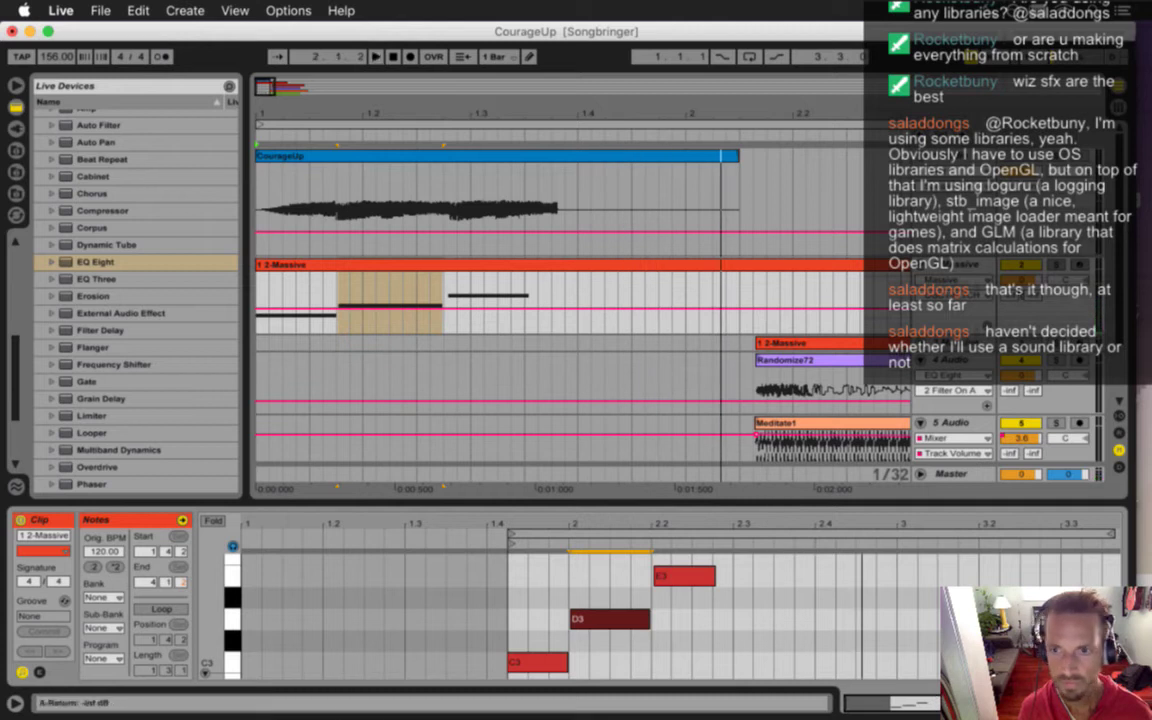
{"action": "key", "text": "space"}
{"action": "key", "text": "space"}
{"action": "key", "text": "space"}
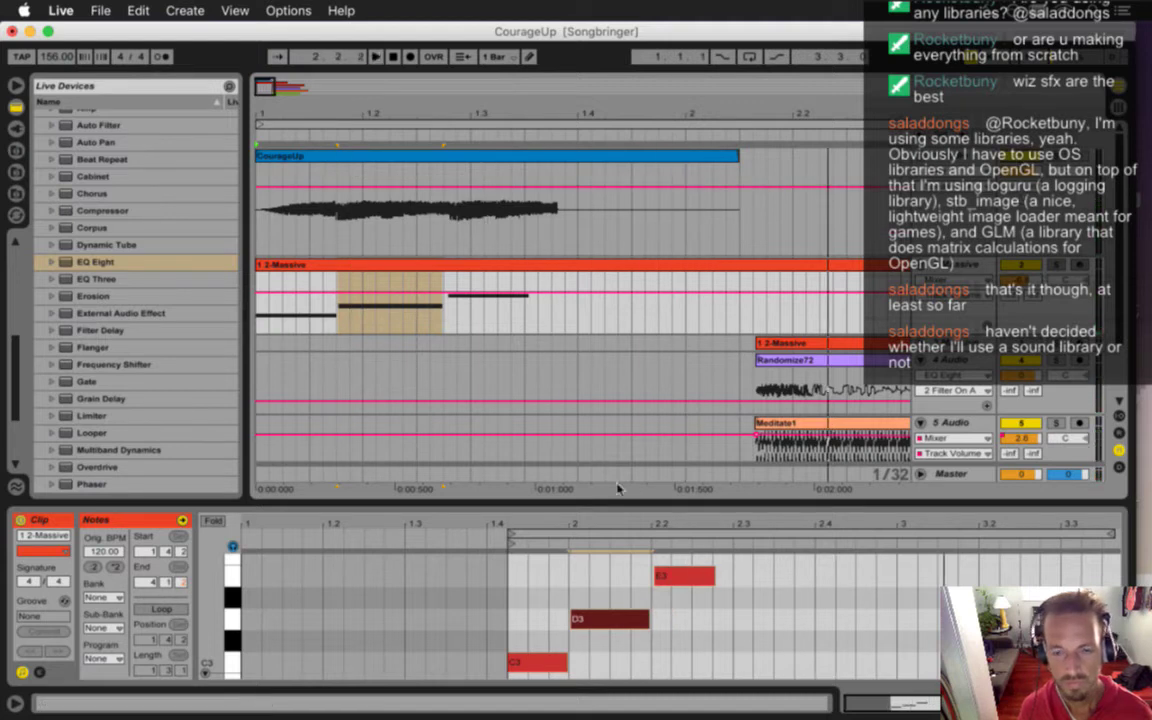
- Insert an Arpeggiator MIDI effect before the Massive synth on the upper track and audition it
{"action": "left_click", "coordinate": [22, 672]}
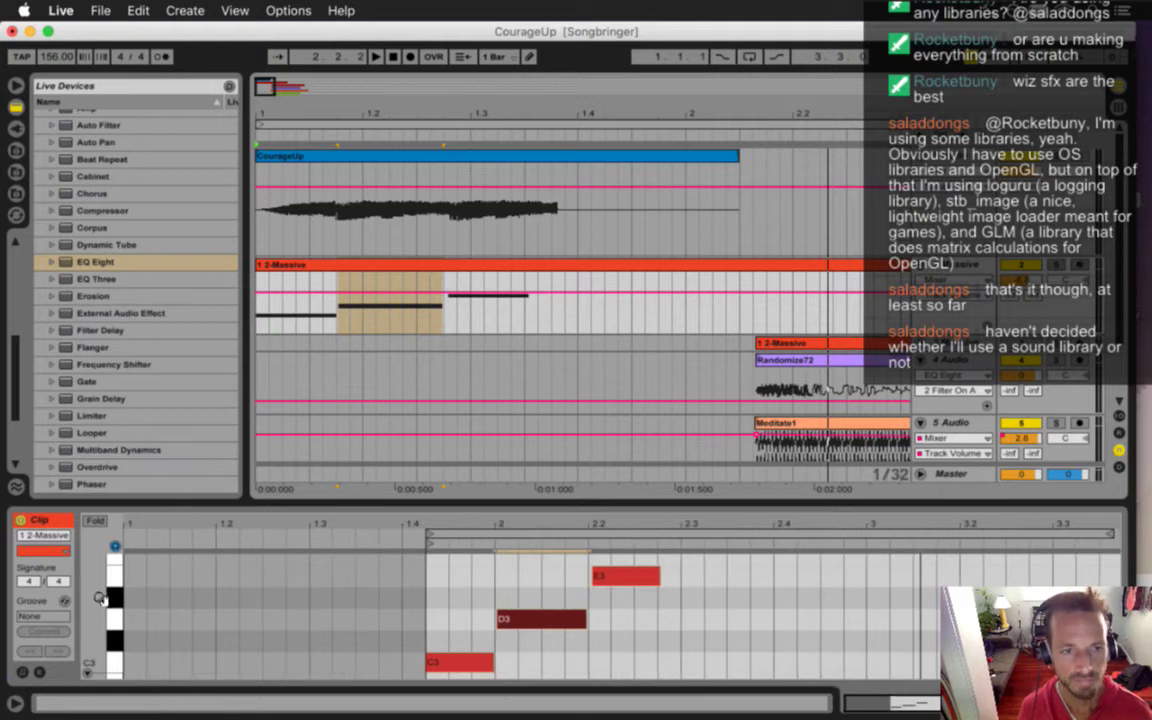
{"action": "scroll", "coordinate": [15, 360], "scroll_direction": "up", "scroll_amount": 3}
{"action": "scroll", "coordinate": [15, 360], "scroll_direction": "up", "scroll_amount": 5}
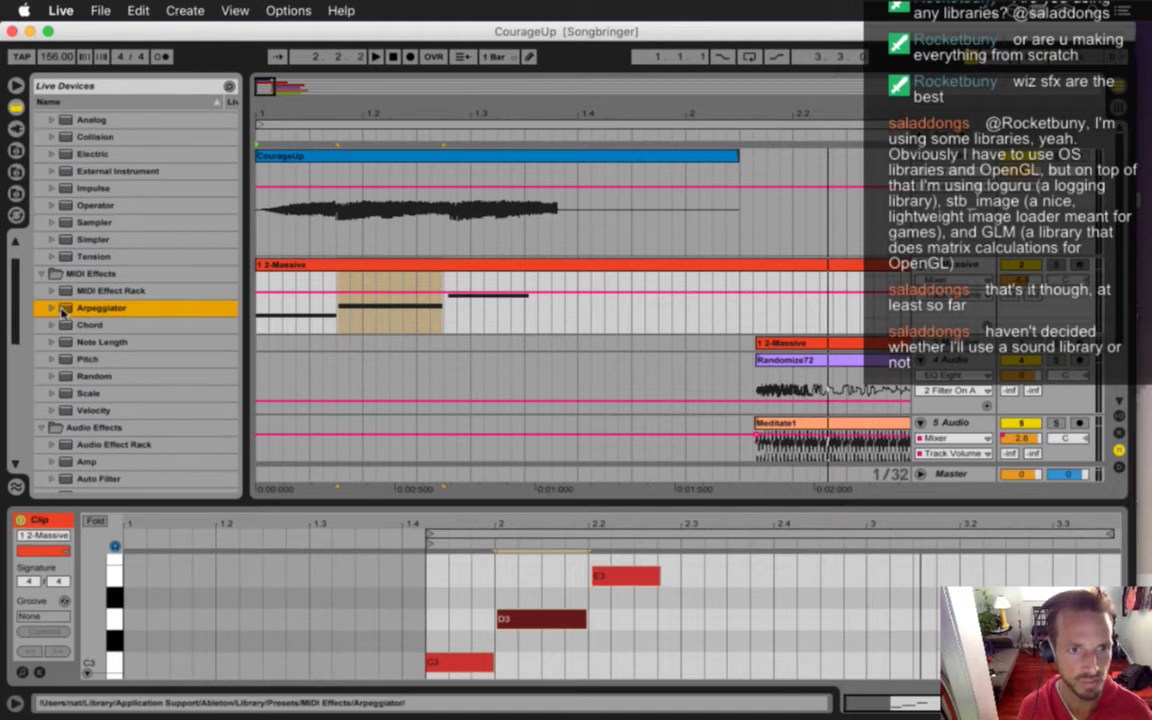
{"action": "left_click", "coordinate": [56, 309]}
{"action": "scroll", "coordinate": [54, 326], "scroll_direction": "down", "scroll_amount": 1}
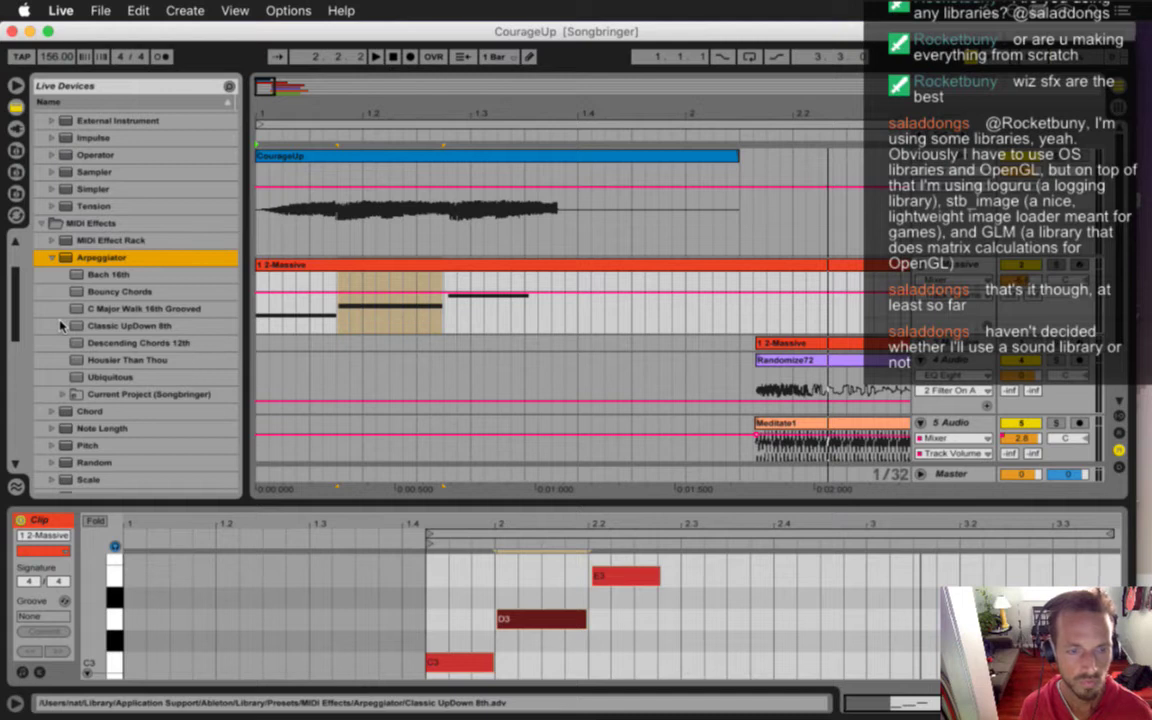
{"action": "key", "text": "shift+Tab"}
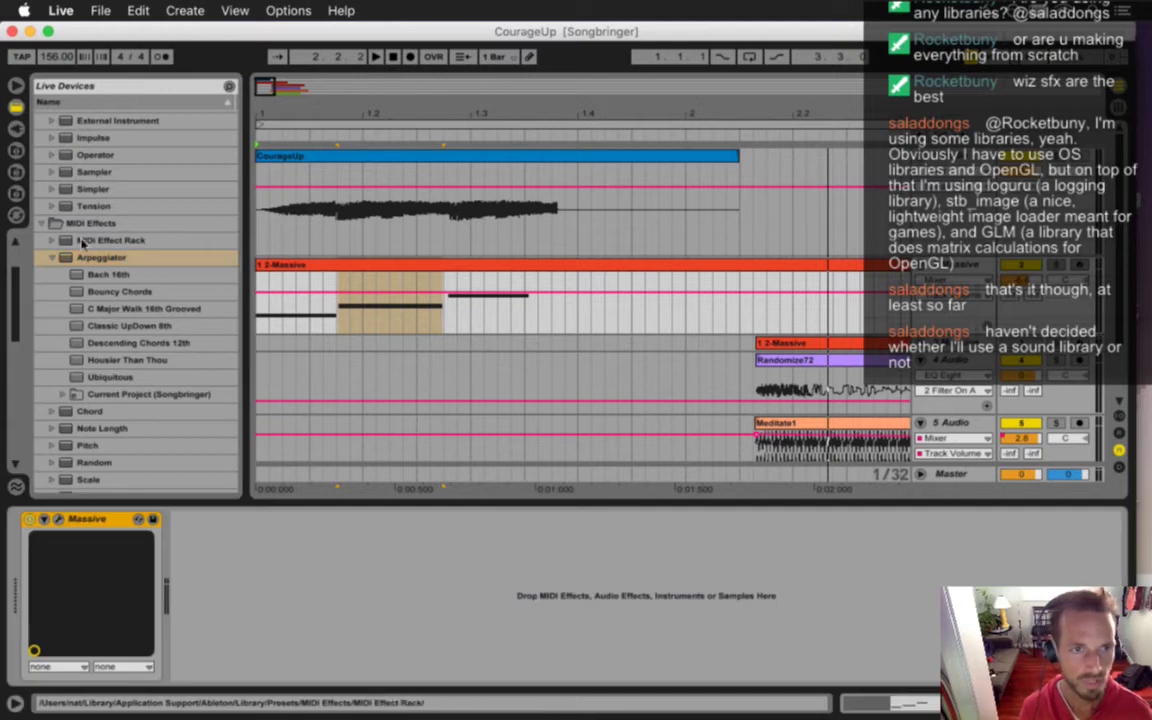
{"action": "left_click_drag", "start_coordinate": [70, 257], "coordinate": [44, 575]}
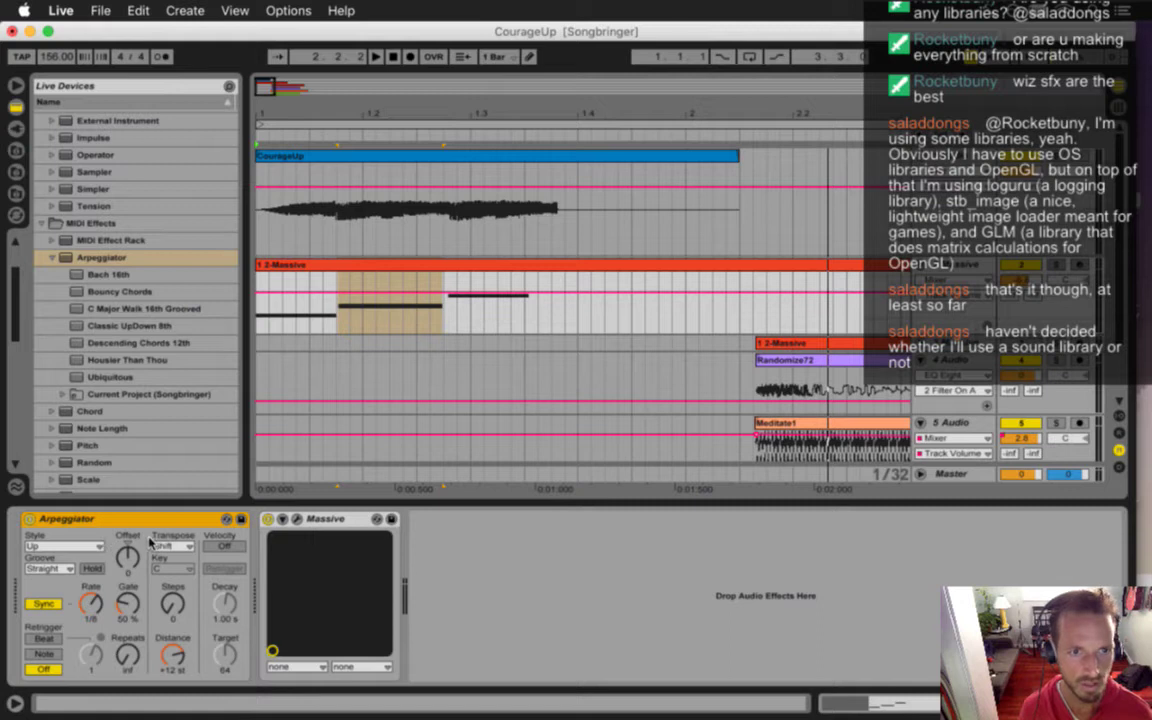
{"action": "key", "text": "space"}
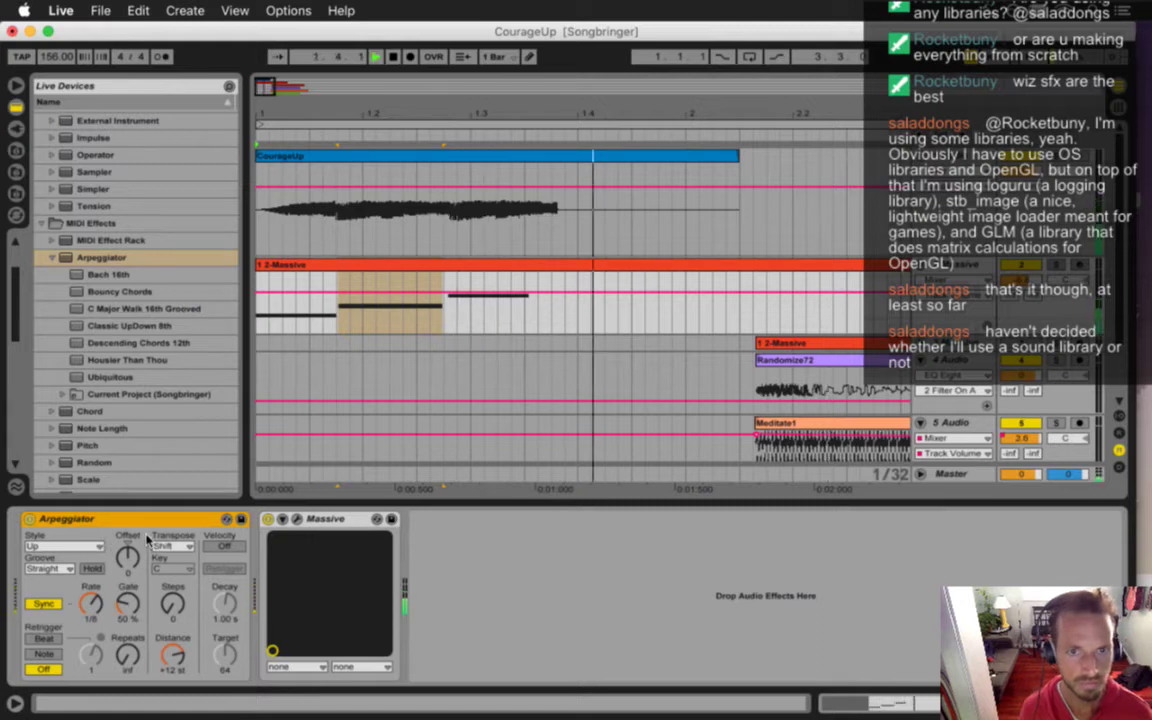
{"action": "key", "text": "space"}
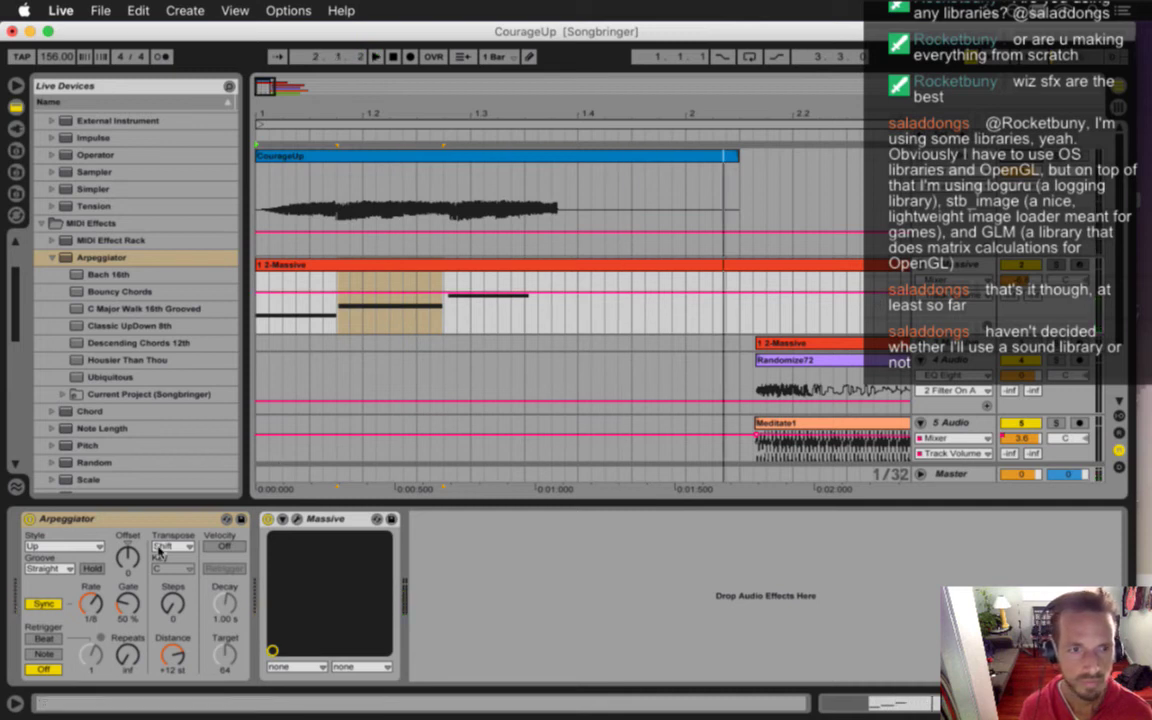
{"action": "key", "text": "space"}
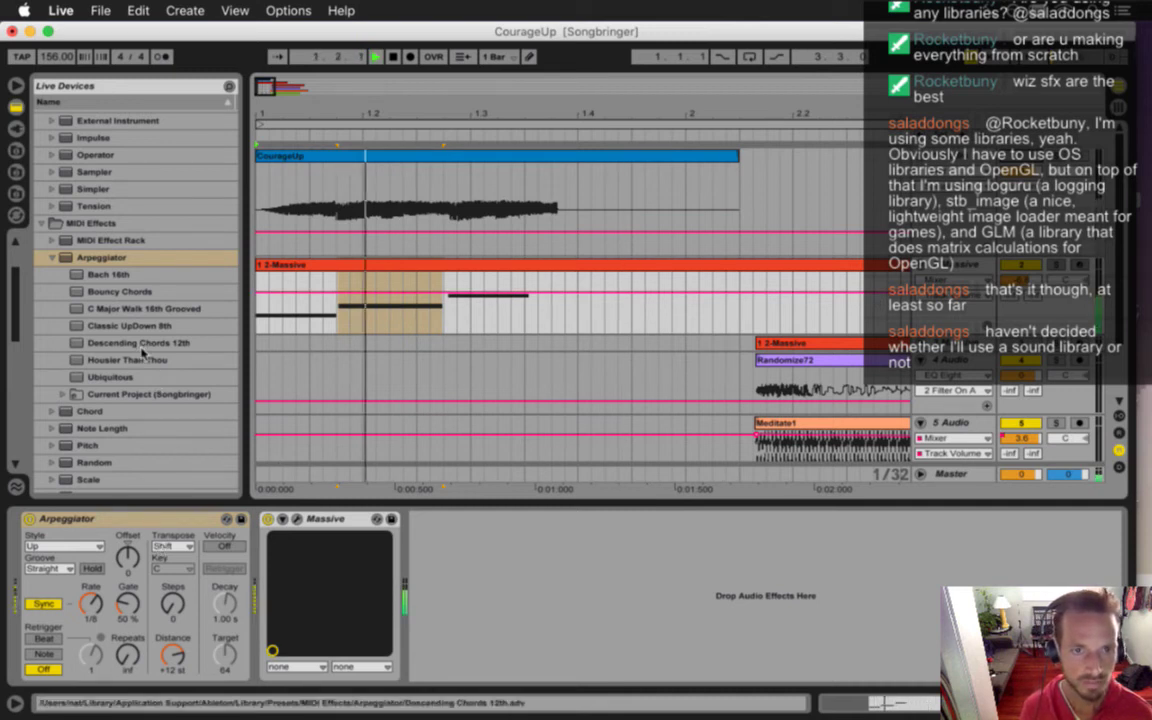
{"action": "key", "text": "space"}
- Try the Bouncy Chords and C Major Walk 16th Grooved presets on the Arpeggiator, auditioning each one
{"action": "double_click", "coordinate": [96, 291]}
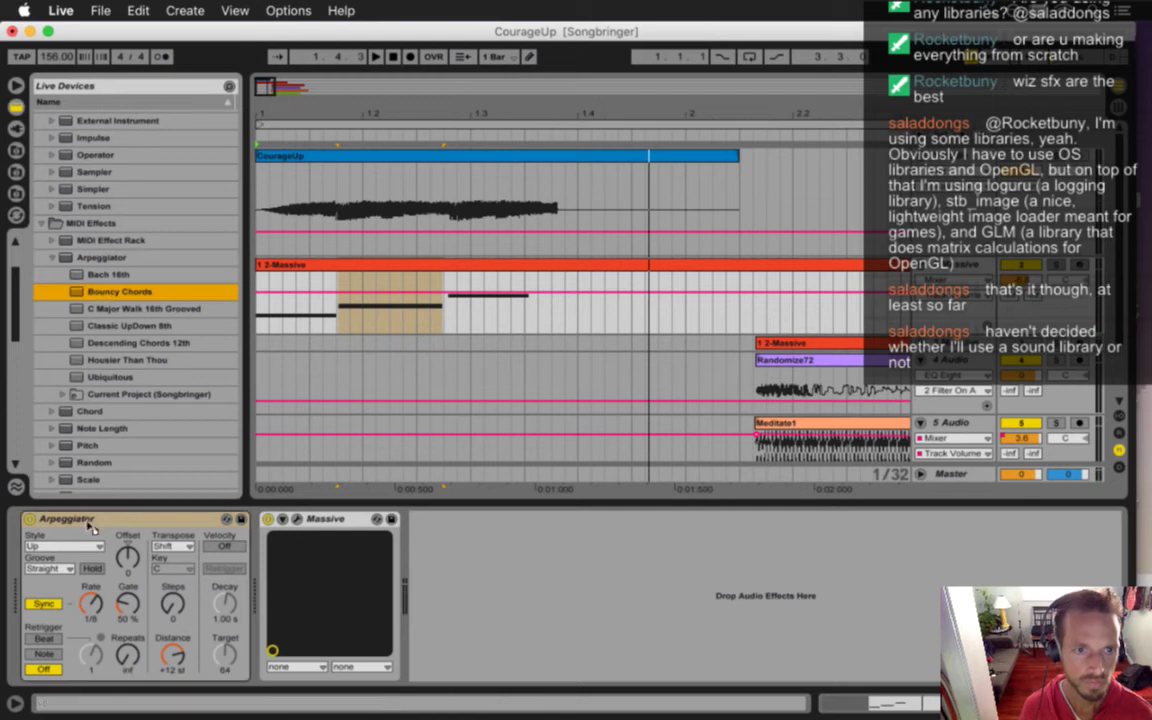
{"action": "key", "text": "space"}
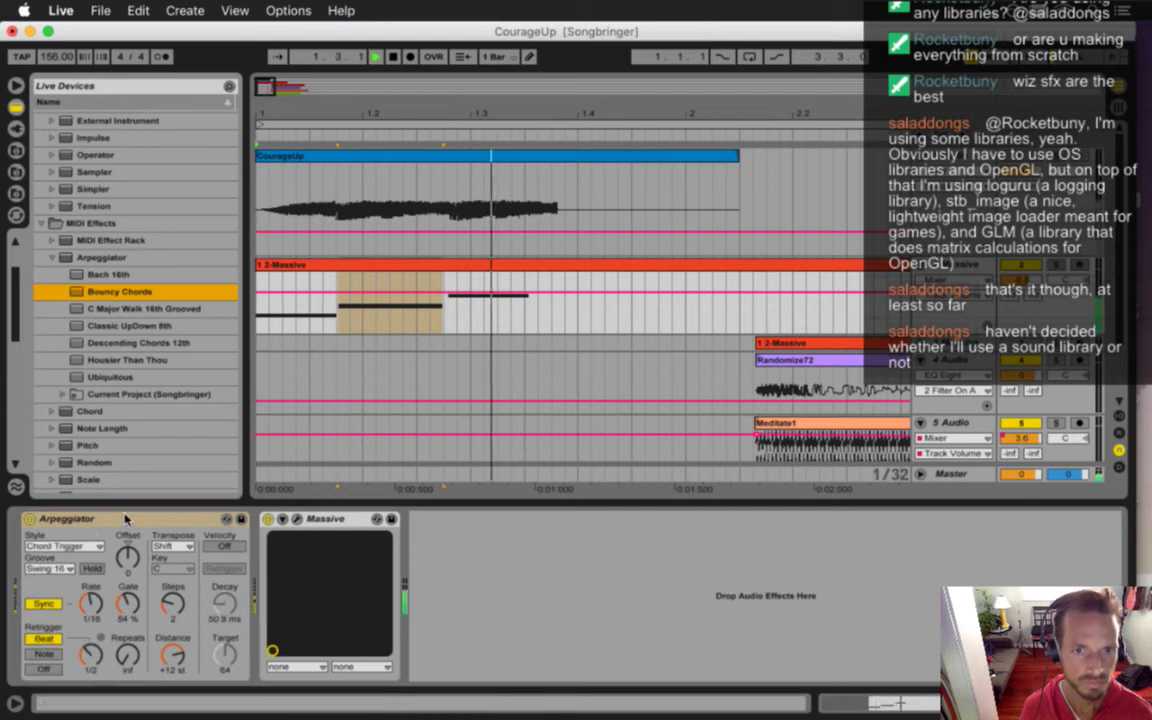
{"action": "key", "text": "space"}
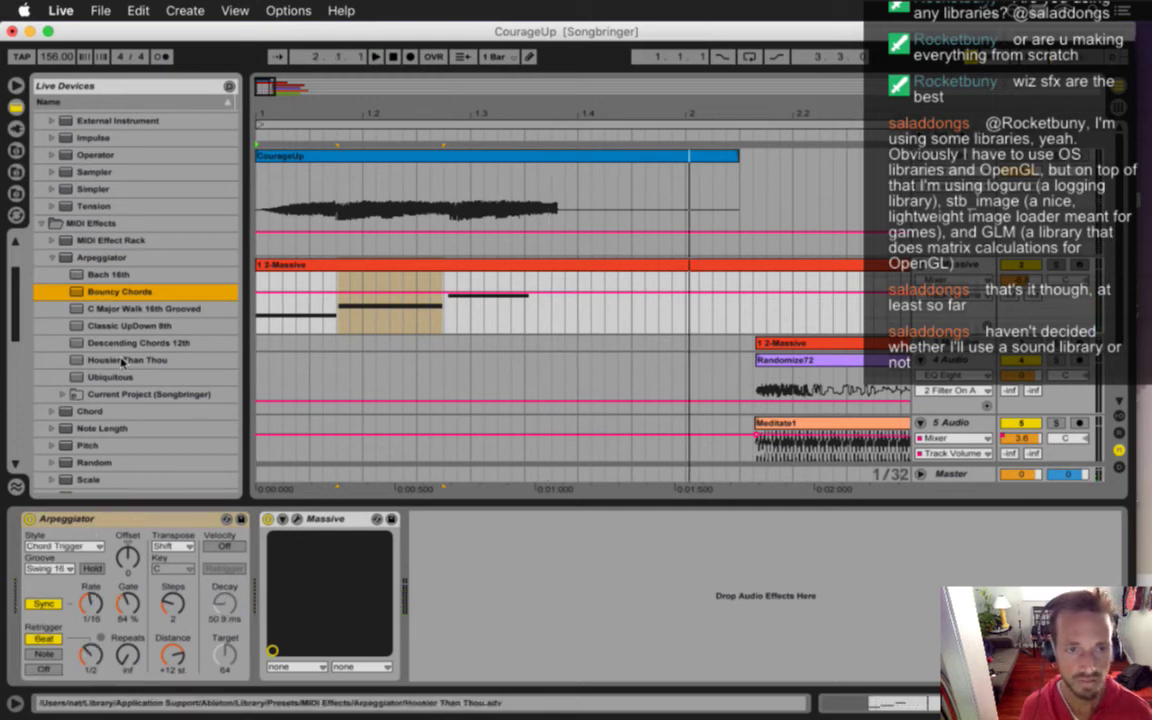
{"action": "double_click", "coordinate": [127, 310]}
{"action": "key", "text": "space"}
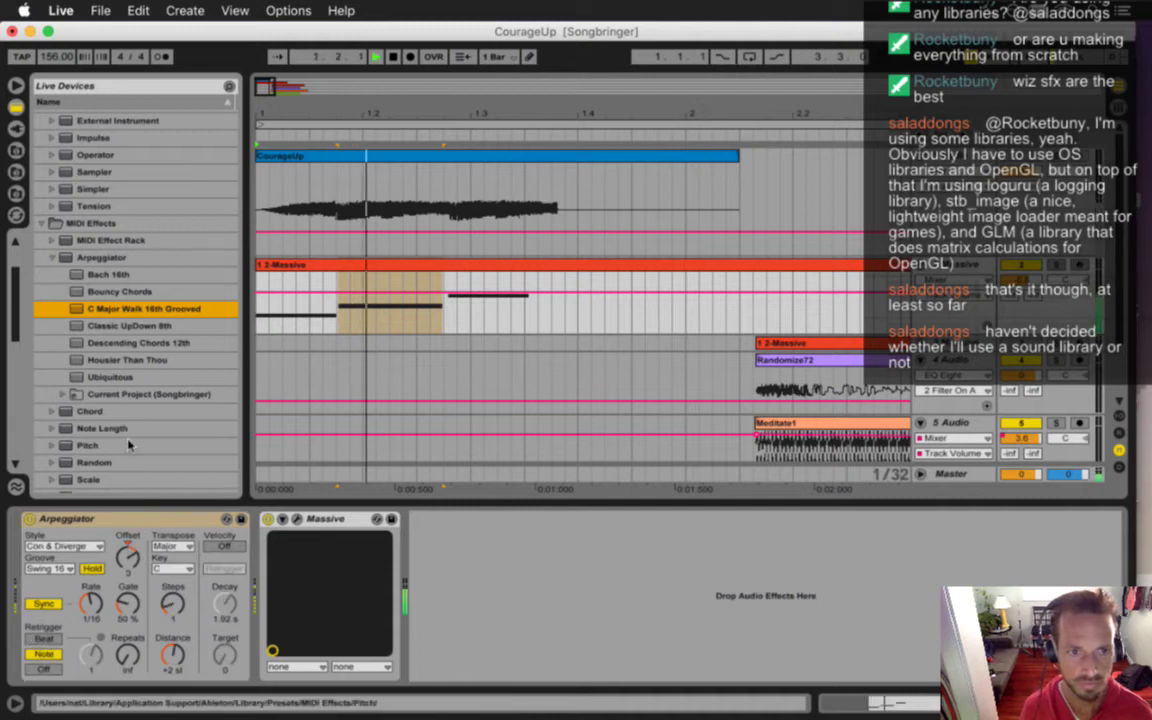
{"action": "key", "text": "space"}
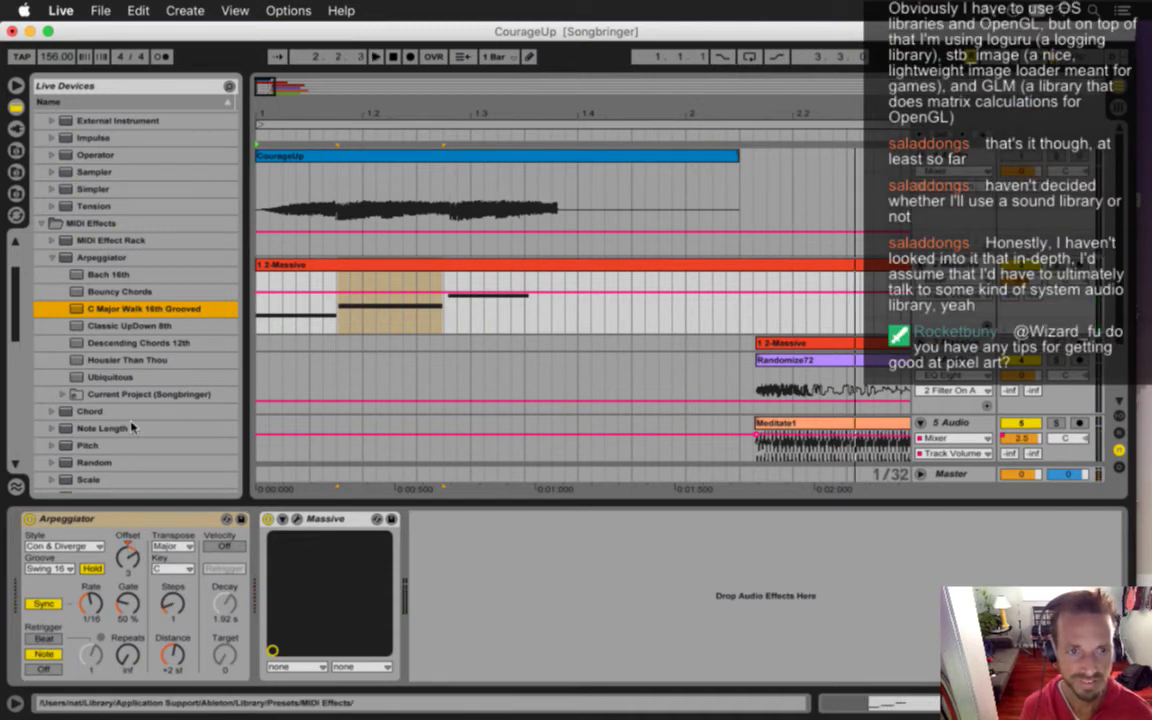
{"action": "key", "text": "space"}
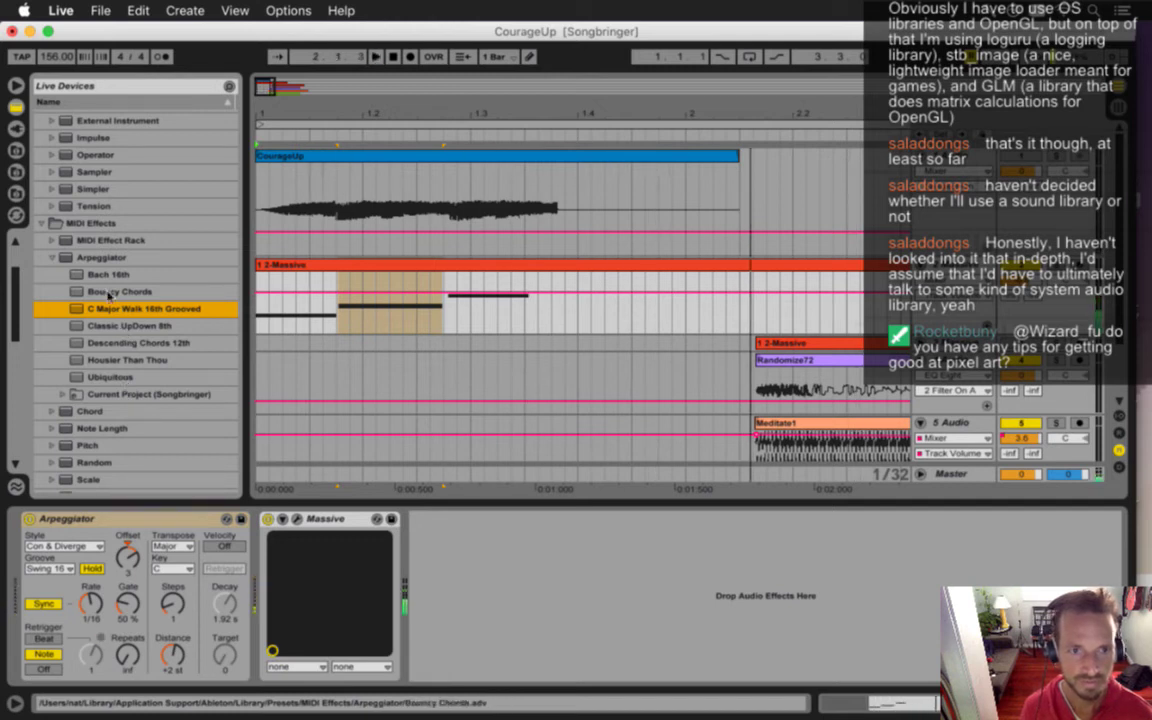
- Retry the Bouncy Chords preset on the Arpeggiator and replace it with the Classic UpDown 8th preset
{"action": "double_click", "coordinate": [100, 291]}
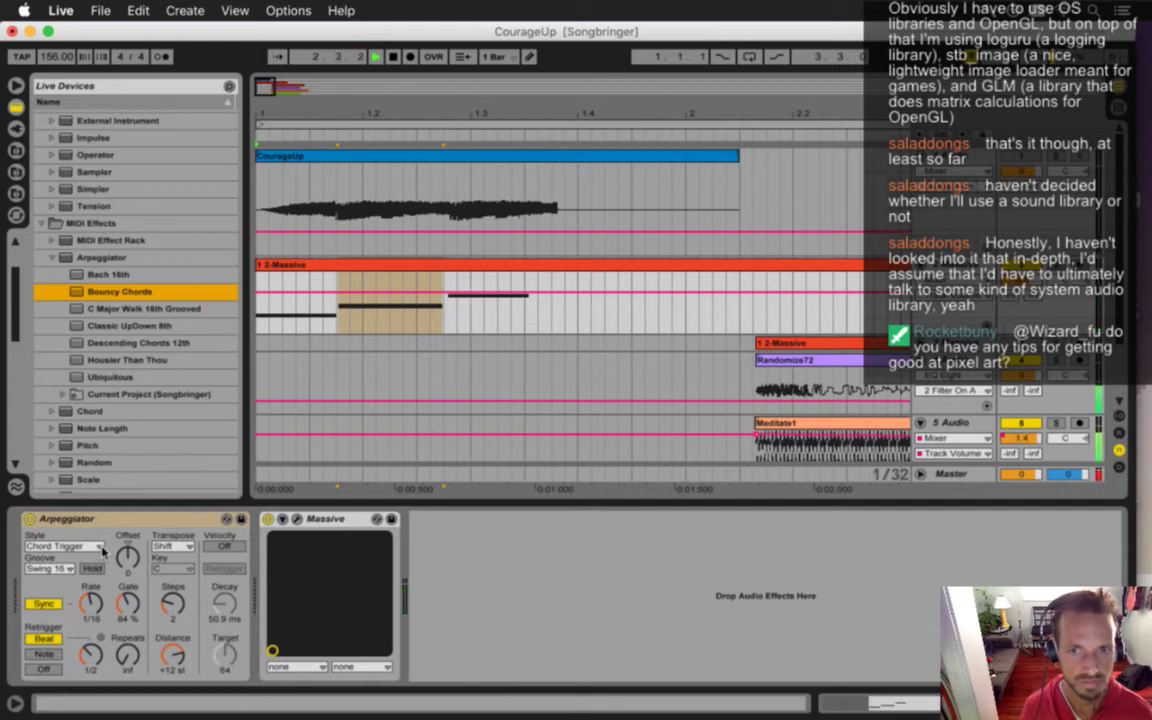
{"action": "double_click", "coordinate": [103, 328]}
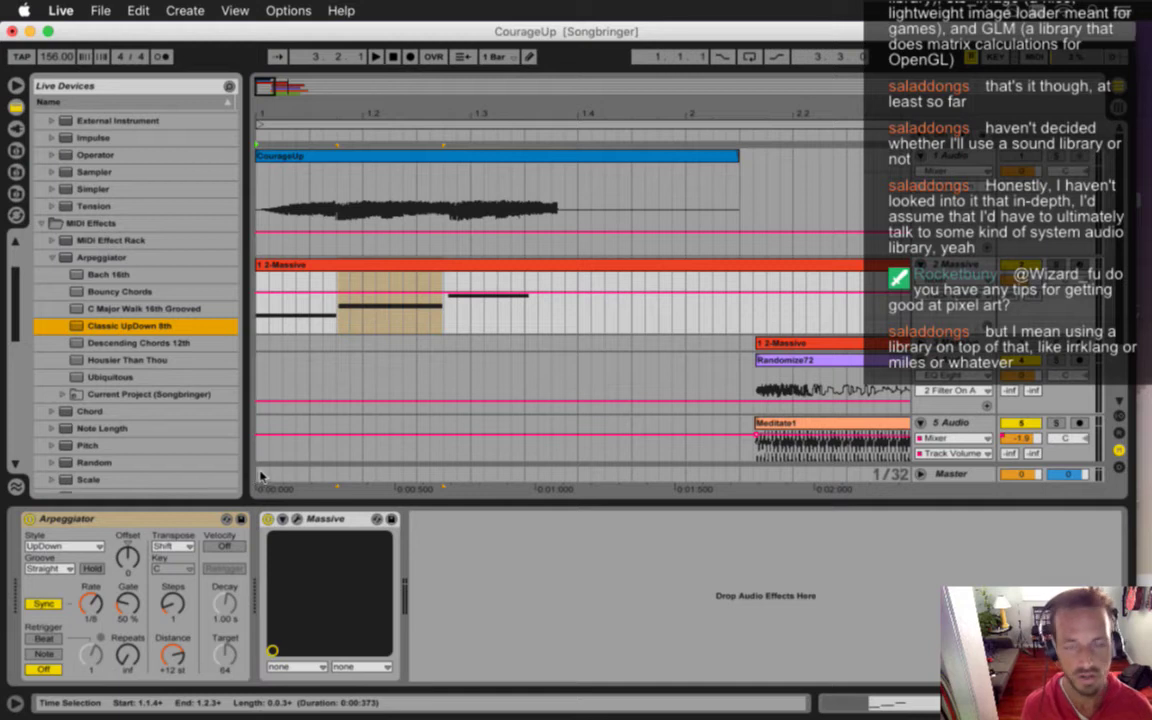
- Switch to Chrome and open the YouTube home page at youtube.com
{"action": "mouse_move", "coordinate": [1148, 420]}
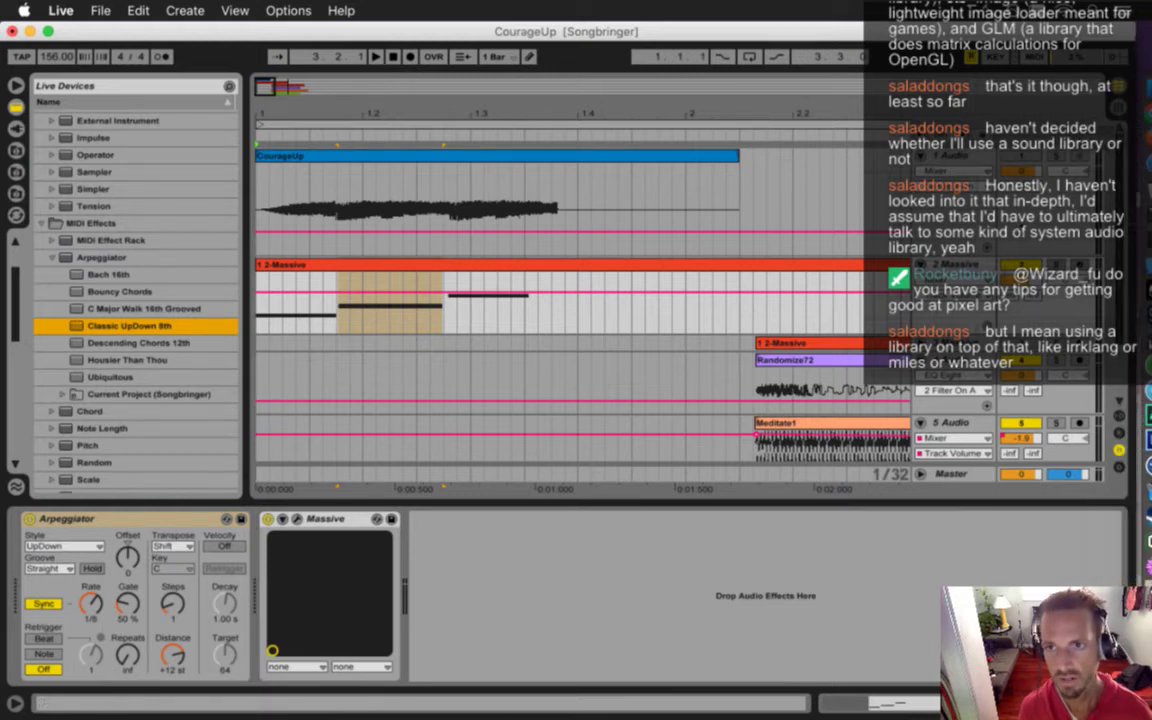
{"action": "left_click", "coordinate": [1138, 465]}
{"action": "type", "text": "you"}
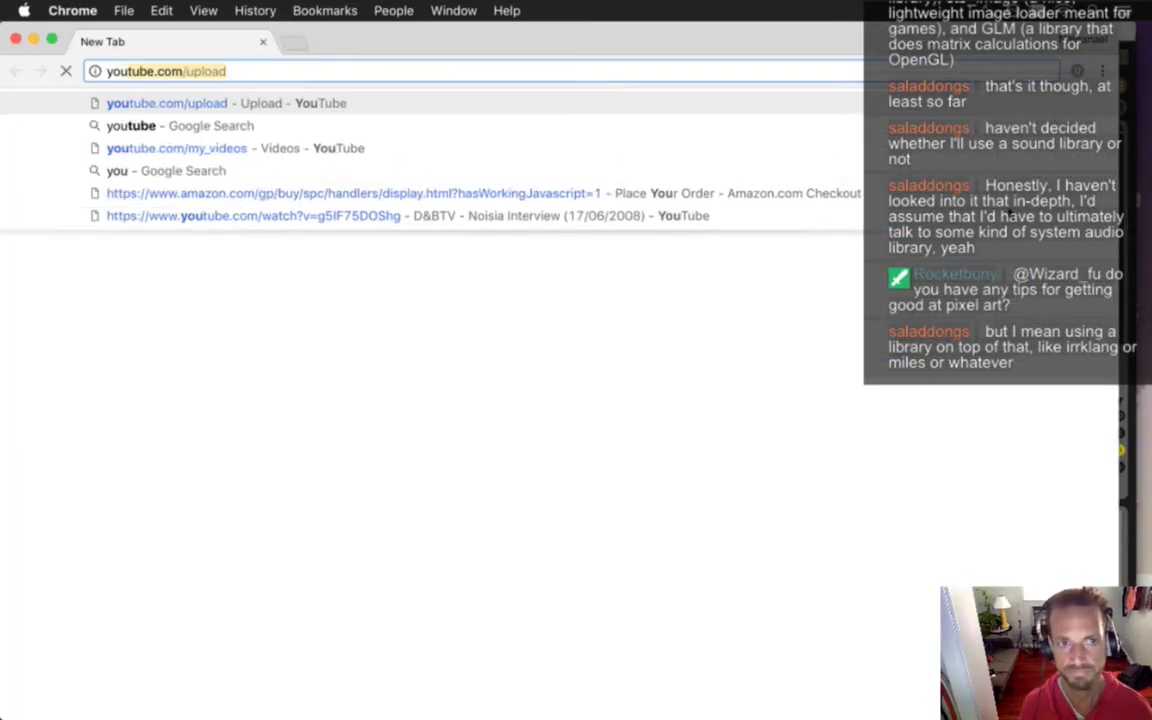
{"action": "key", "text": "BackSpace"}
{"action": "key", "text": "BackSpace"}
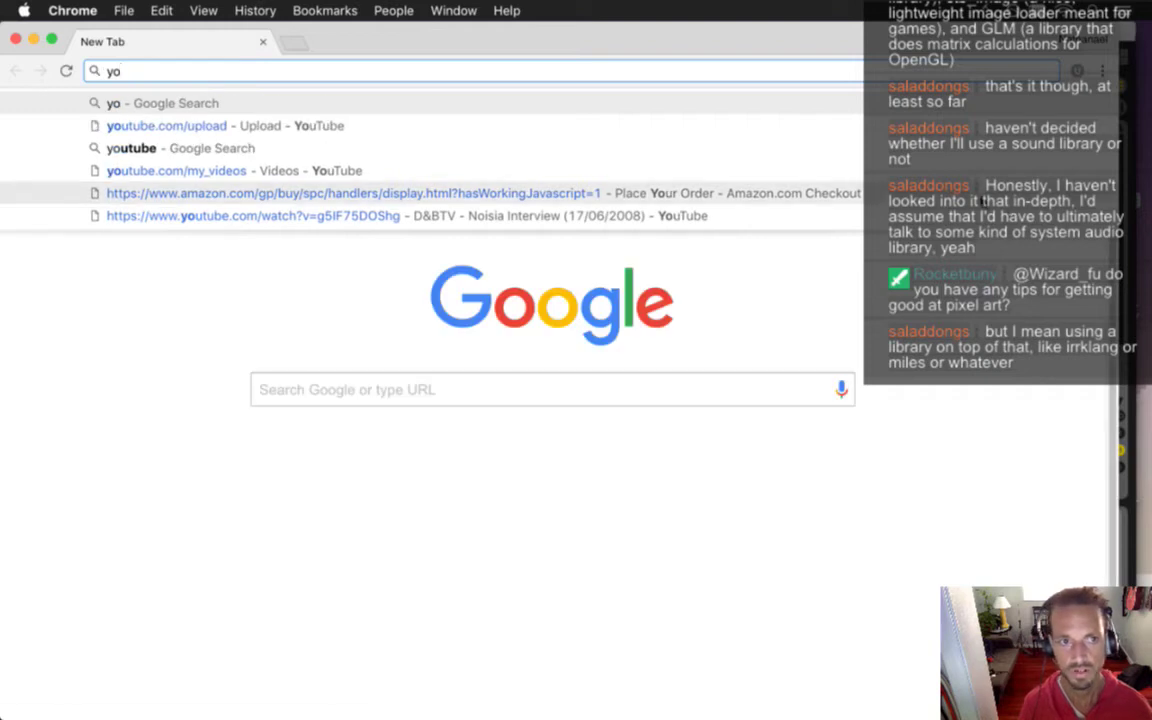
{"action": "type", "text": "u"}
{"action": "key", "text": "Right"}
{"action": "key", "text": "BackSpace"}
{"action": "key", "text": "BackSpace"}
{"action": "key", "text": "BackSpace"}
{"action": "key", "text": "BackSpace"}
{"action": "key", "text": "BackSpace"}
{"action": "key", "text": "BackSpace"}
{"action": "key", "text": "Return"}
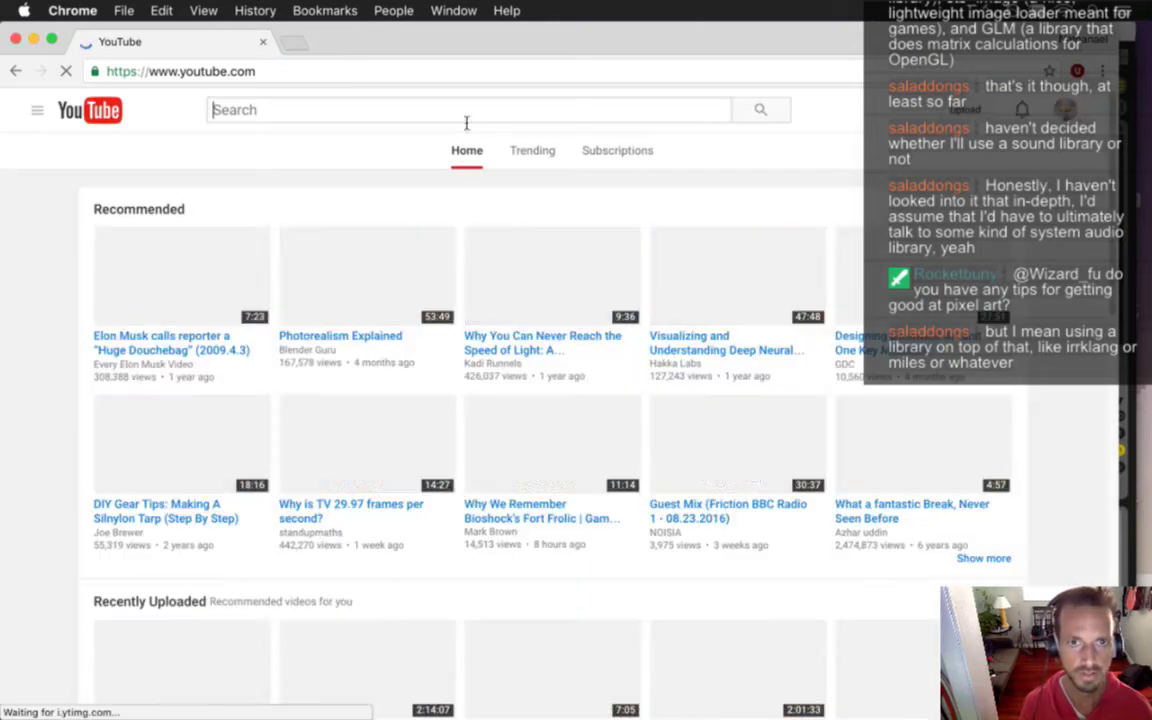
- Search YouTube for "speed pixel art" and play the "Pixel Art: Grim reaper Speed Art" video muted
{"action": "type", "text": "speed pixel art"}
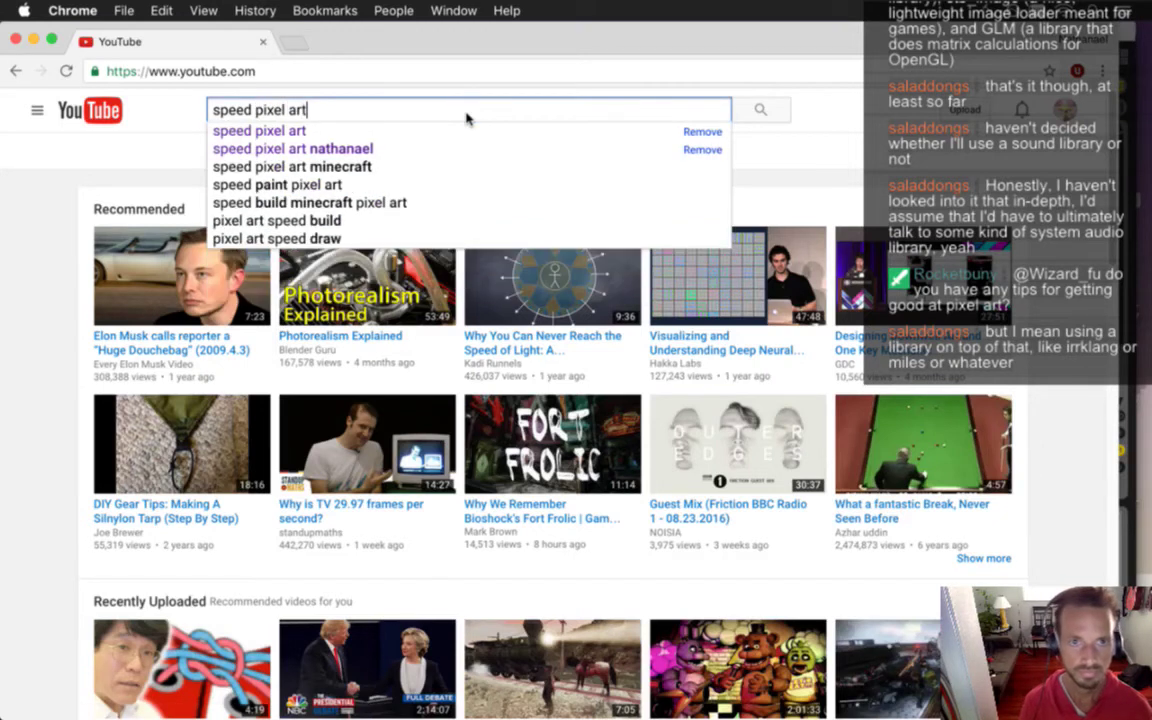
{"action": "key", "text": "Return"}
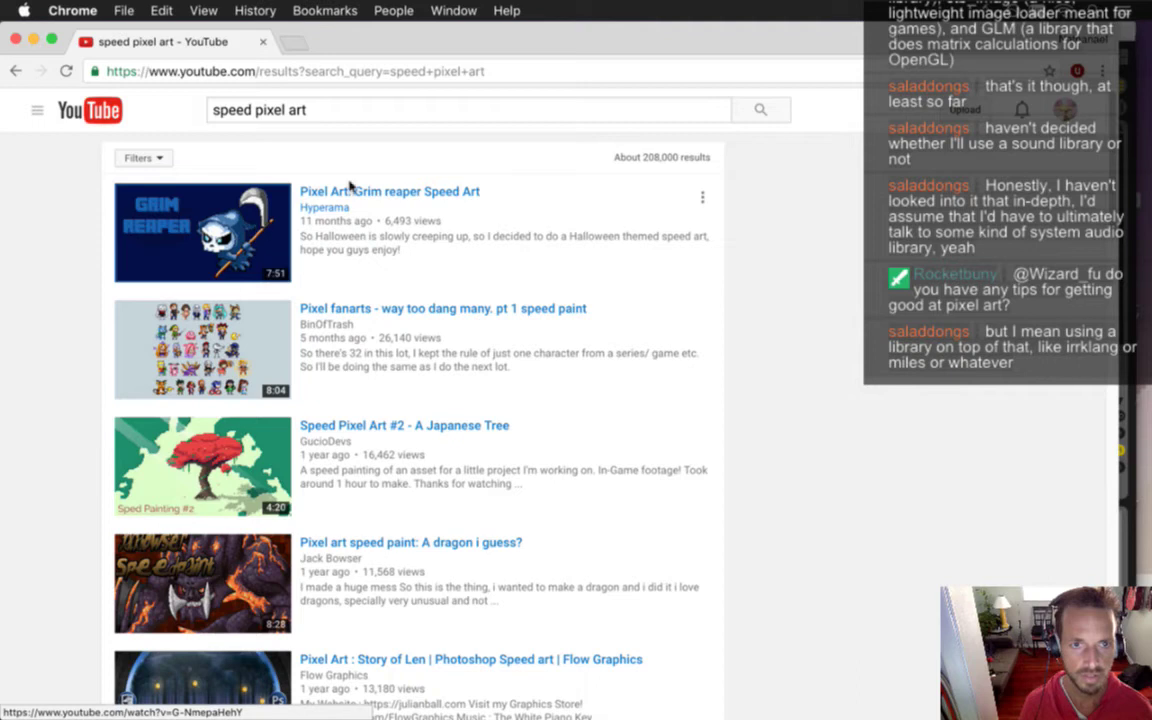
{"action": "left_click", "coordinate": [348, 191]}
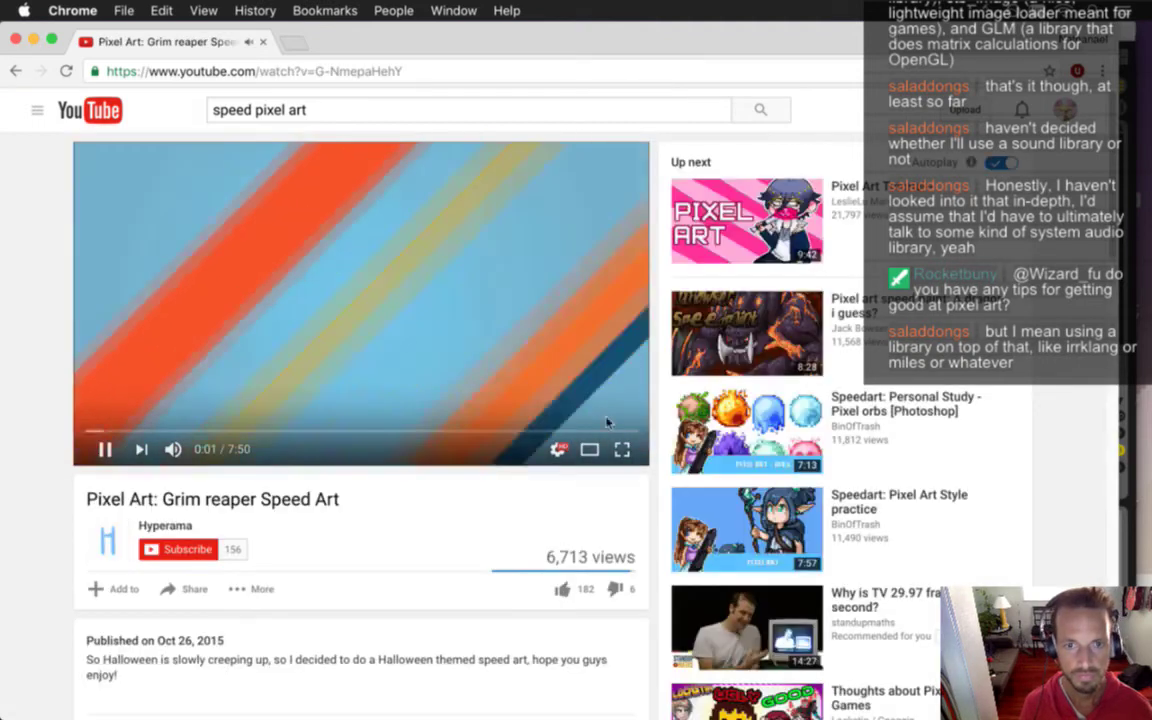
{"action": "left_click", "coordinate": [172, 449]}
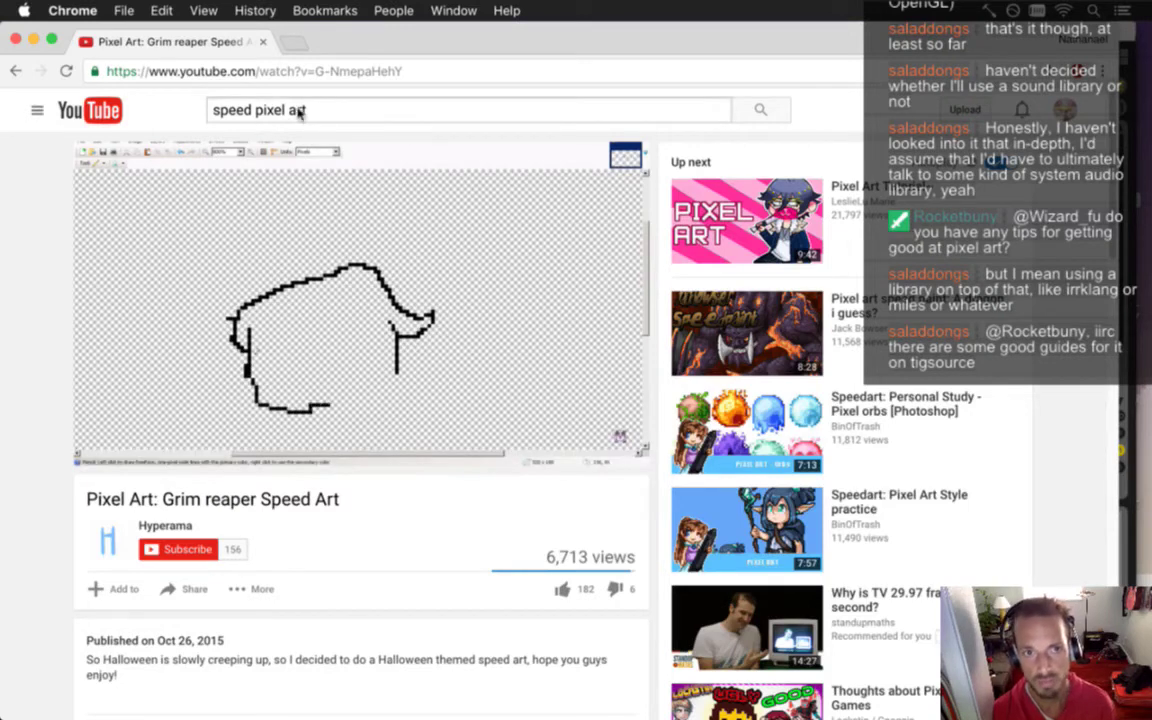
- Search YouTube for "speed painting" and open the 'Speed Painter' Takes Stage in 'Anderson's Viewers Got Talent' video
{"action": "left_click_drag", "start_coordinate": [305, 111], "coordinate": [256, 110]}
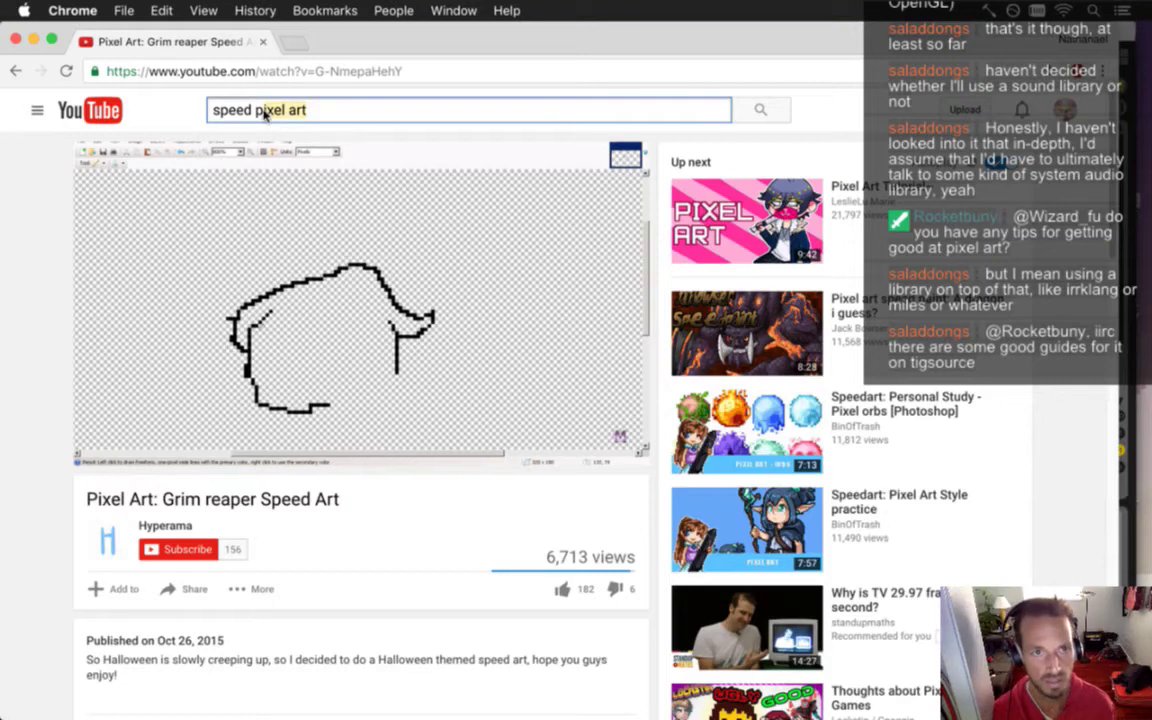
{"action": "type", "text": "ainting"}
{"action": "key", "text": "Return"}
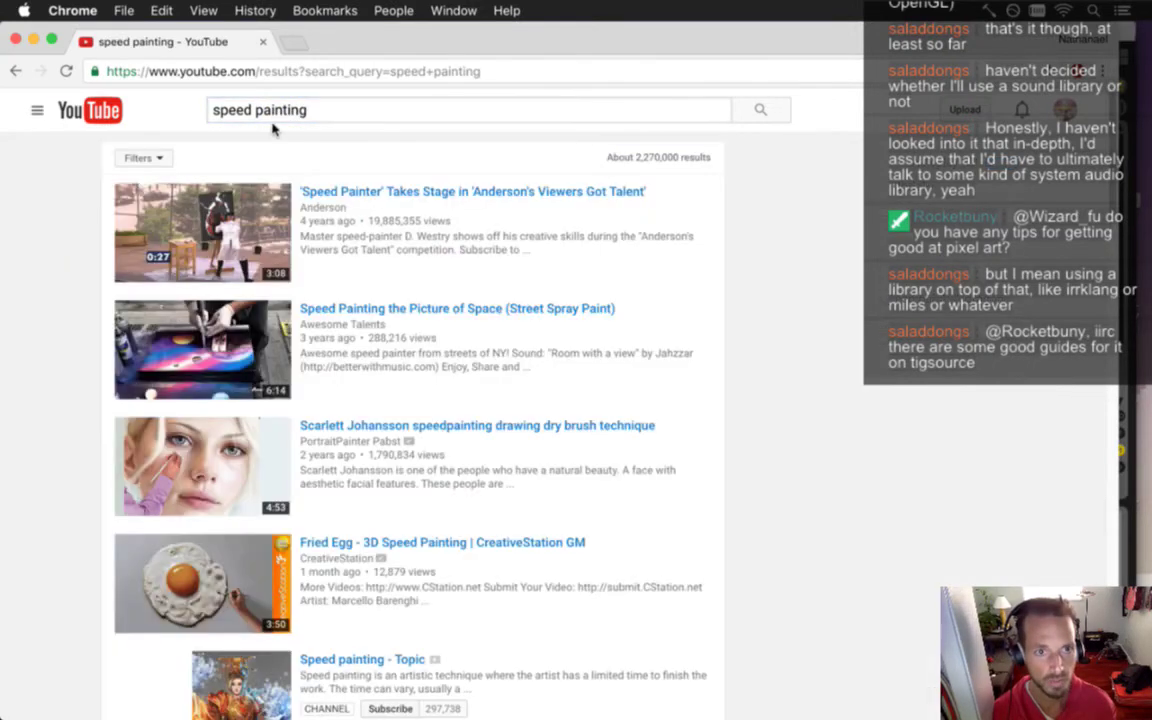
{"action": "left_click", "coordinate": [332, 192]}
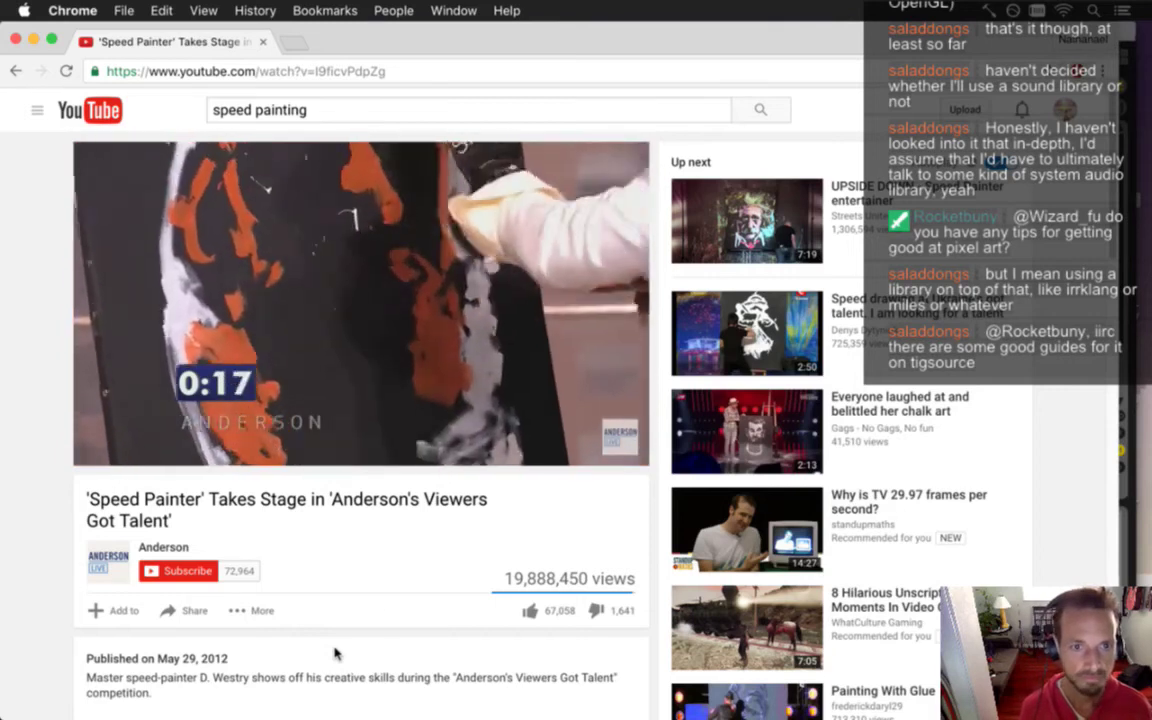
- Skip the 'Speed Painter' video to near its end to look at the finished painting
{"action": "left_click", "coordinate": [585, 431]}
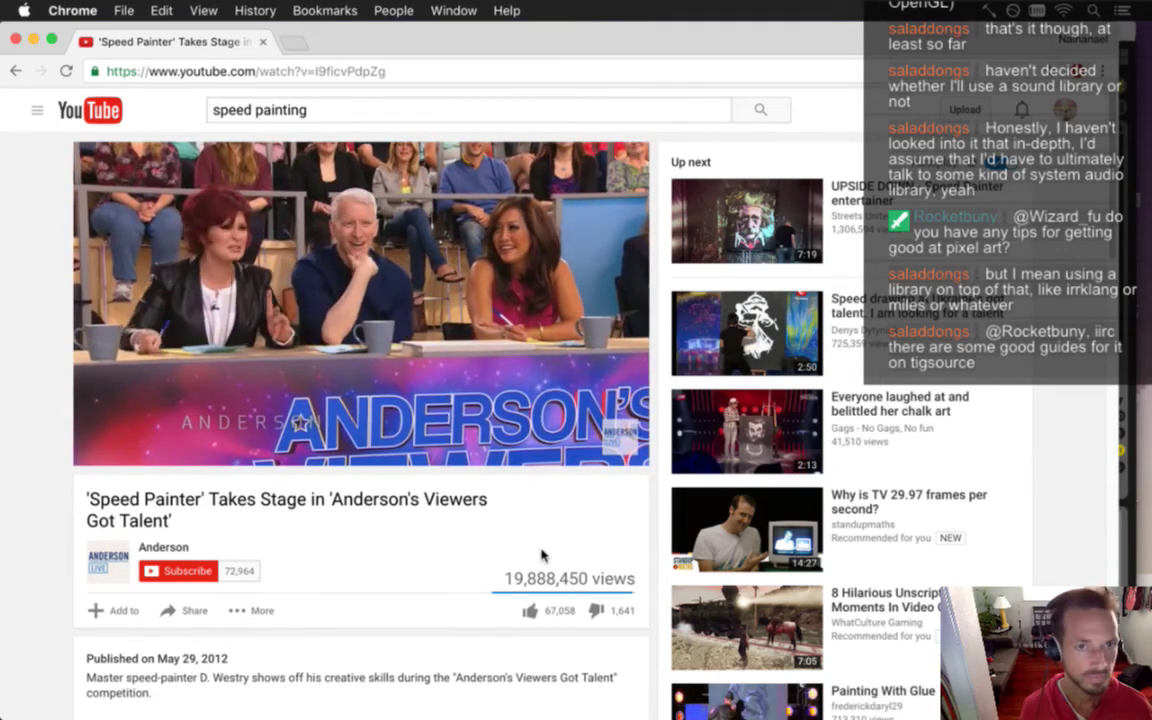
{"action": "mouse_move", "coordinate": [561, 376]}
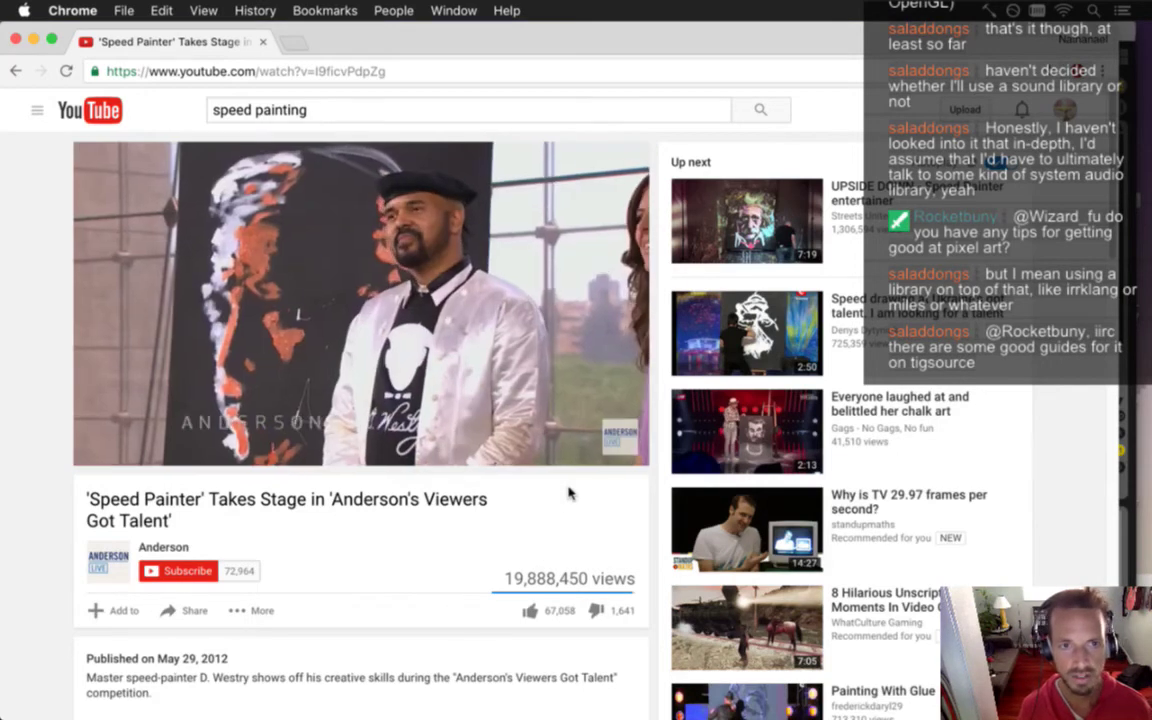
{"action": "mouse_move", "coordinate": [381, 425]}
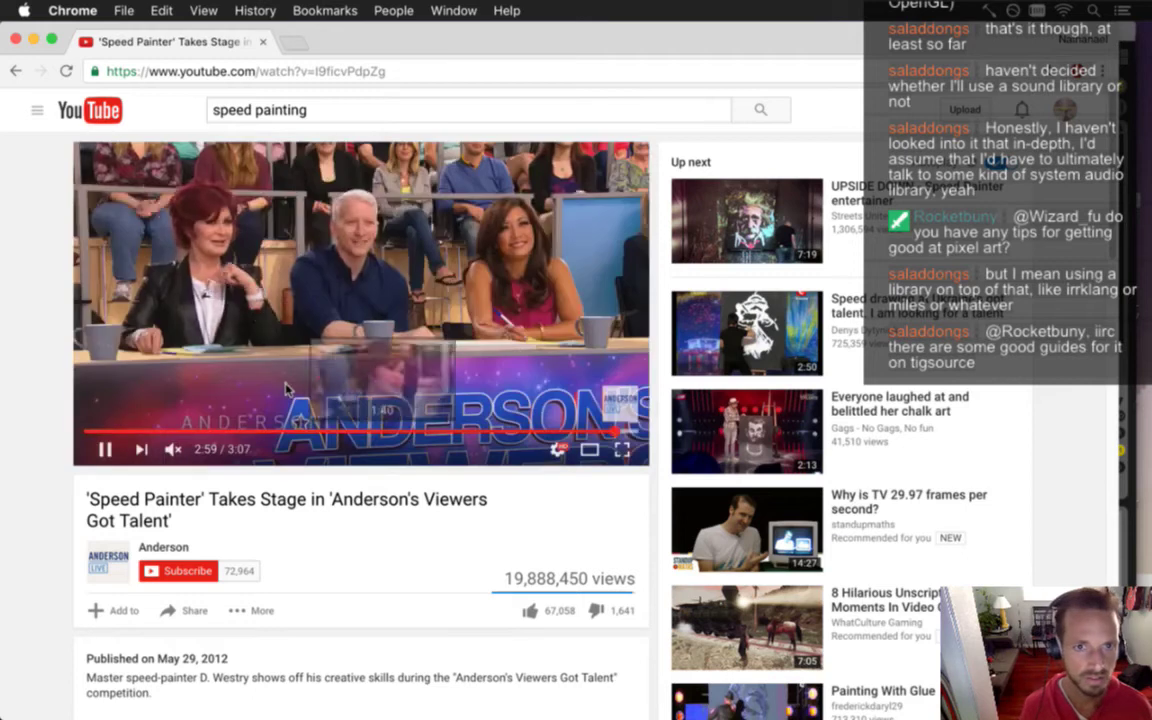
- Pause the 'Speed Painter' video, repeat the "speed painting" search and open the "Scarlett Johansson speedpainting drawing dry brush technique" video
{"action": "key", "text": "space"}
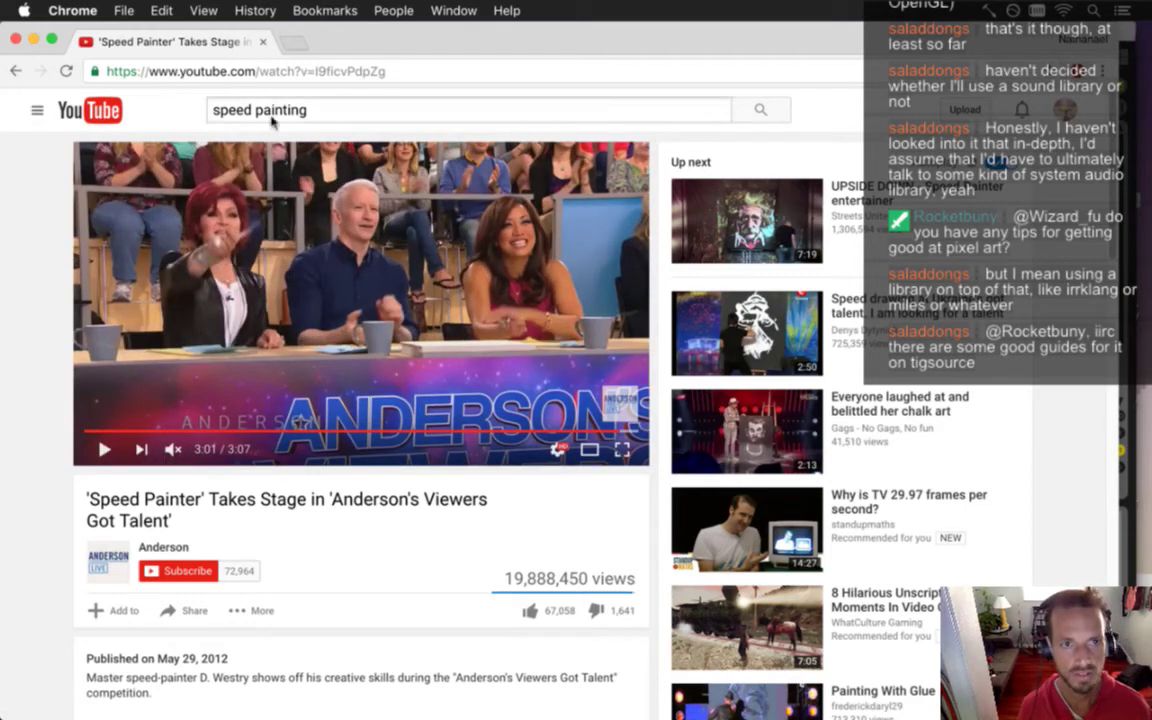
{"action": "left_click", "coordinate": [309, 117]}
{"action": "key", "text": "Return"}
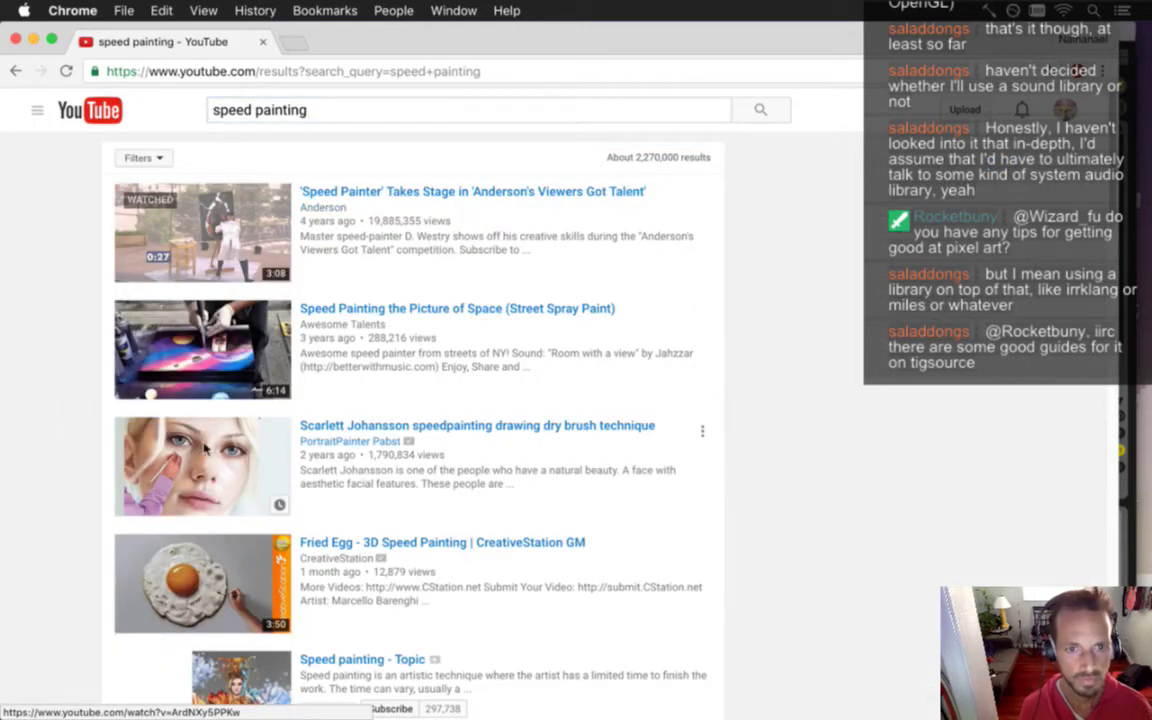
{"action": "left_click", "coordinate": [347, 427]}
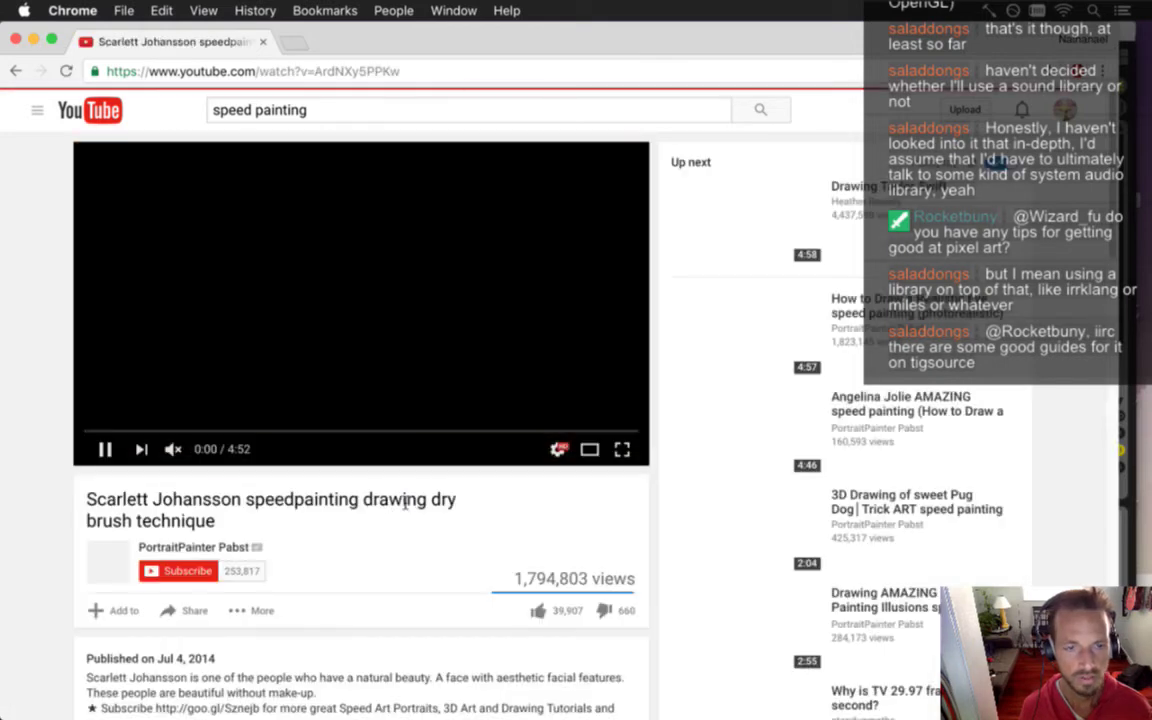
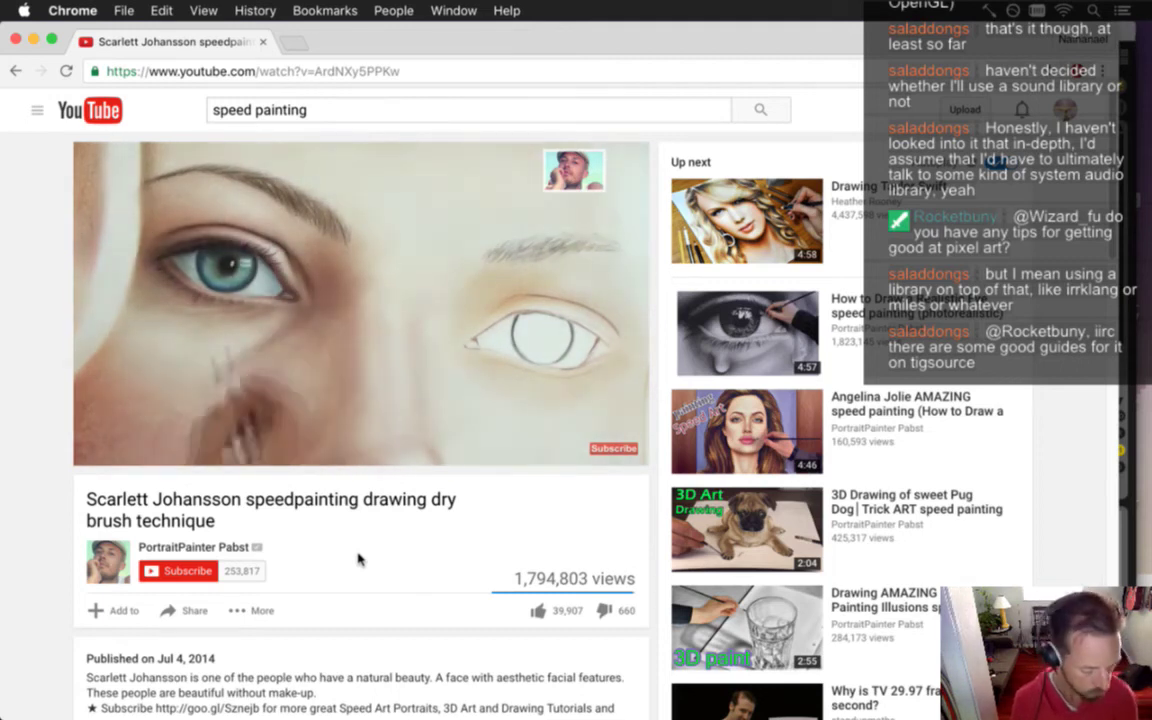
- Switch to Ableton Live and play the CourageUp arrangement from the start, comparing the Massive track with the Arpeggiator off and on
{"action": "key", "text": "super+Tab"}
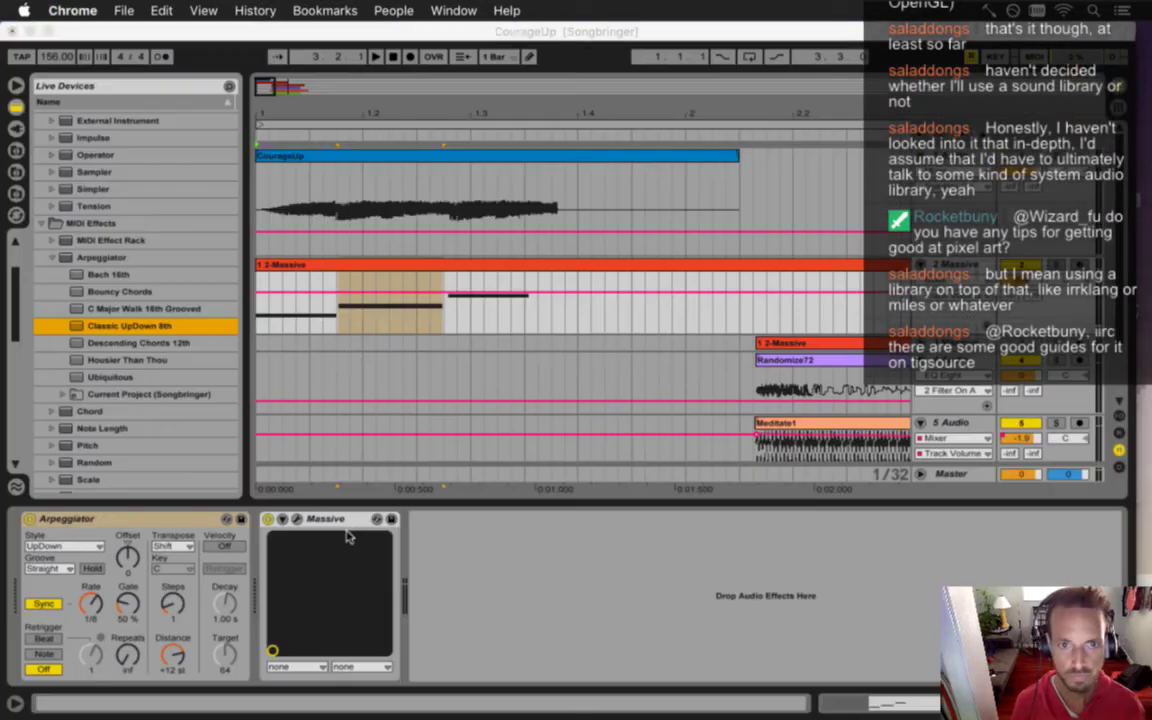
{"action": "left_click", "coordinate": [270, 349]}
{"action": "key", "text": "space"}
{"action": "key", "text": "space"}
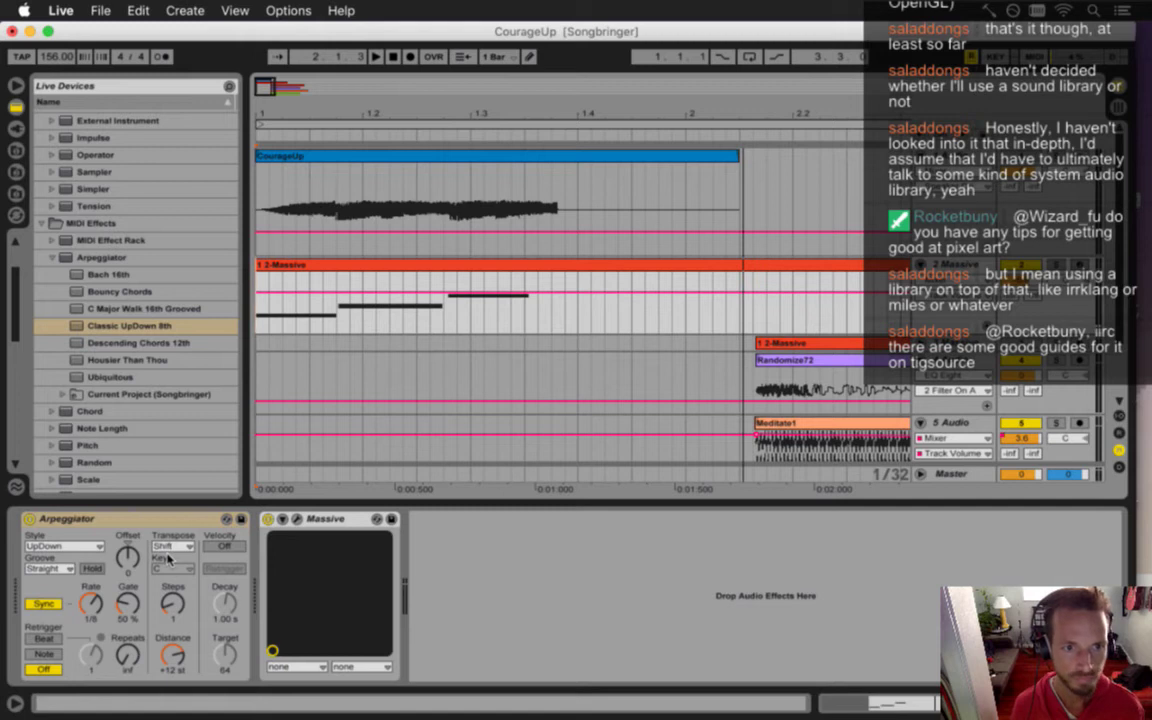
{"action": "key", "text": "space"}
{"action": "left_click", "coordinate": [29, 519]}
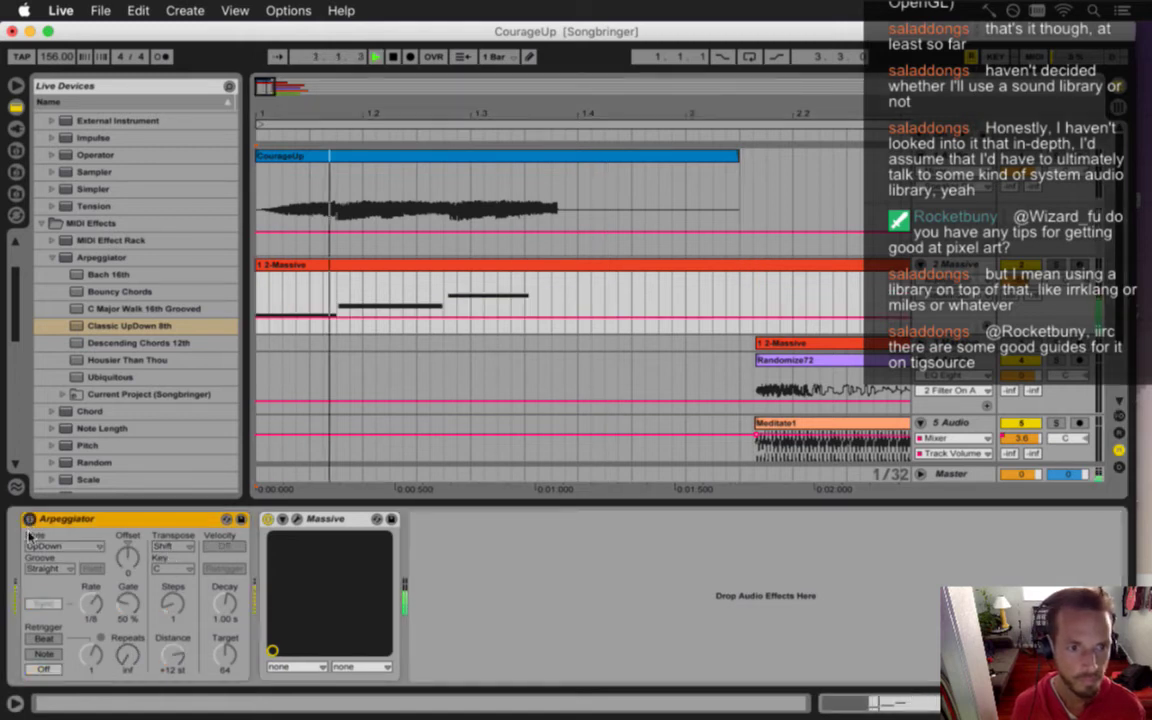
{"action": "left_click", "coordinate": [29, 519]}
{"action": "key", "text": "space"}
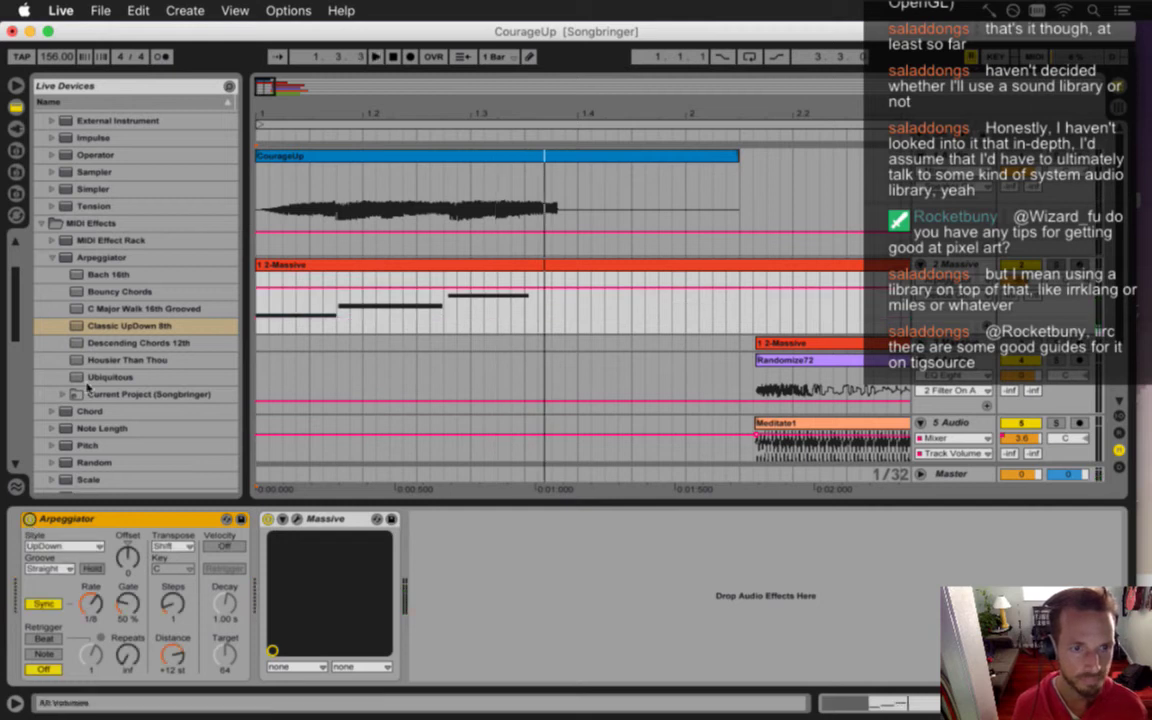
- Audition the Descending Chords 12th, Housier Than Thou and Ubiquitous Arpeggiator presets on the Massive track
{"action": "double_click", "coordinate": [130, 342]}
{"action": "key", "text": "space"}
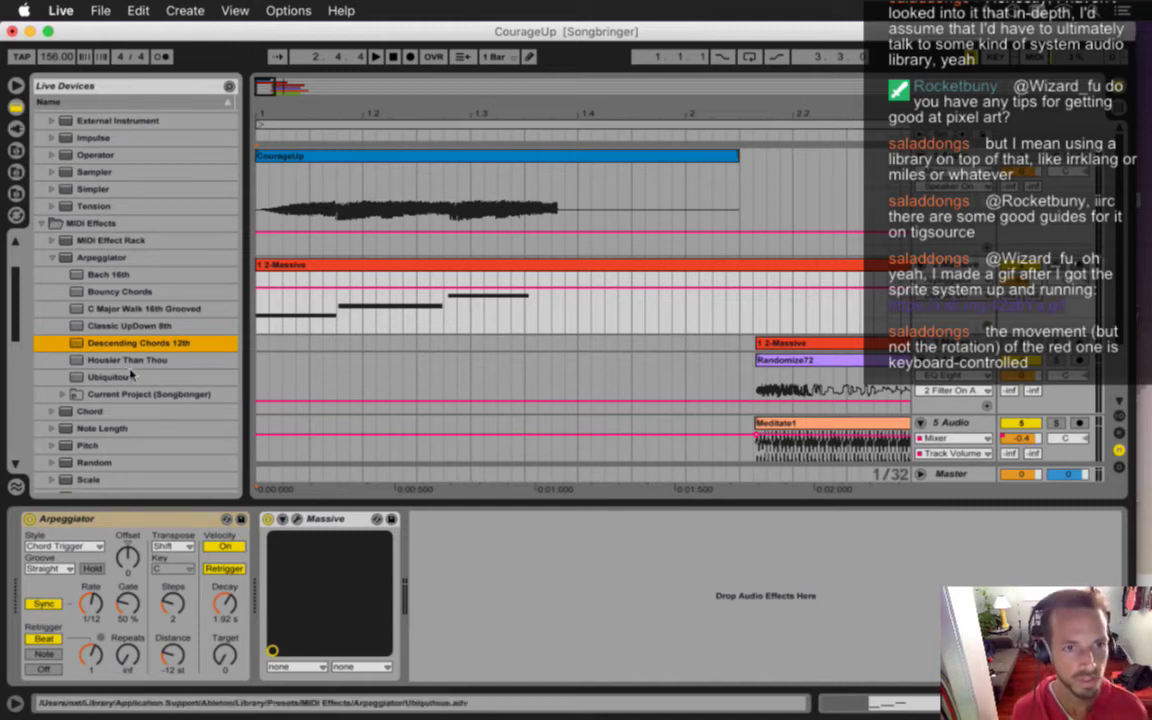
{"action": "left_click_drag", "start_coordinate": [107, 366], "coordinate": [168, 546]}
{"action": "key", "text": "space"}
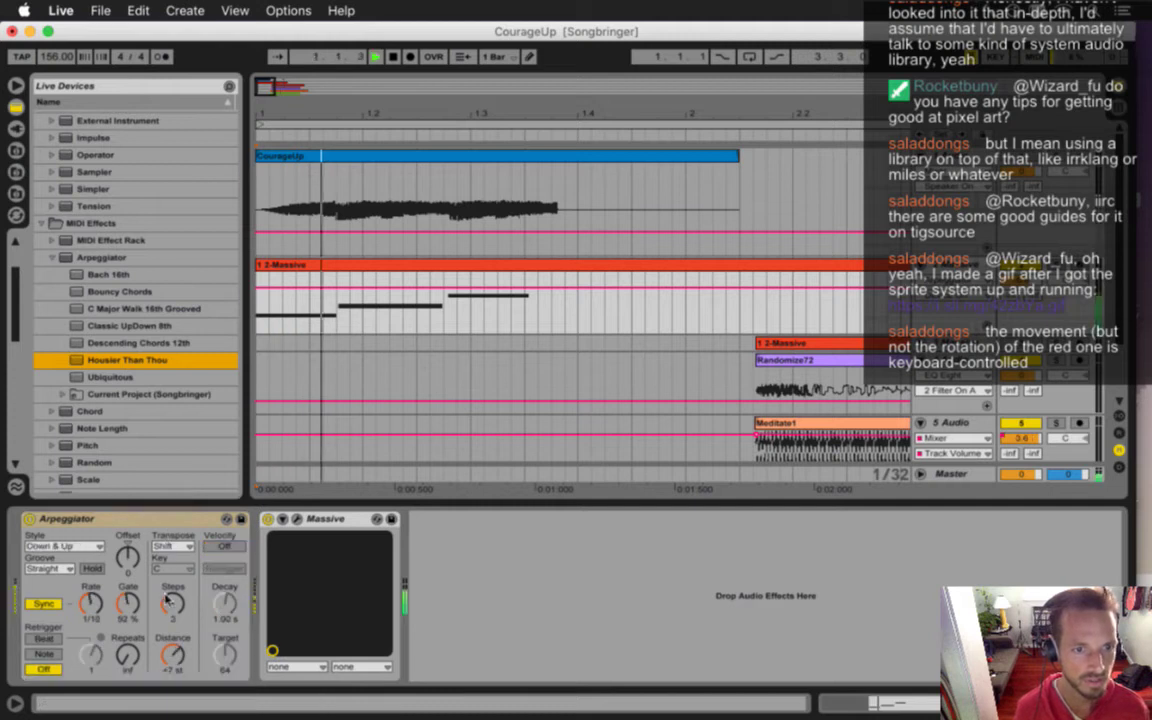
{"action": "left_click_drag", "start_coordinate": [93, 372], "coordinate": [127, 582]}
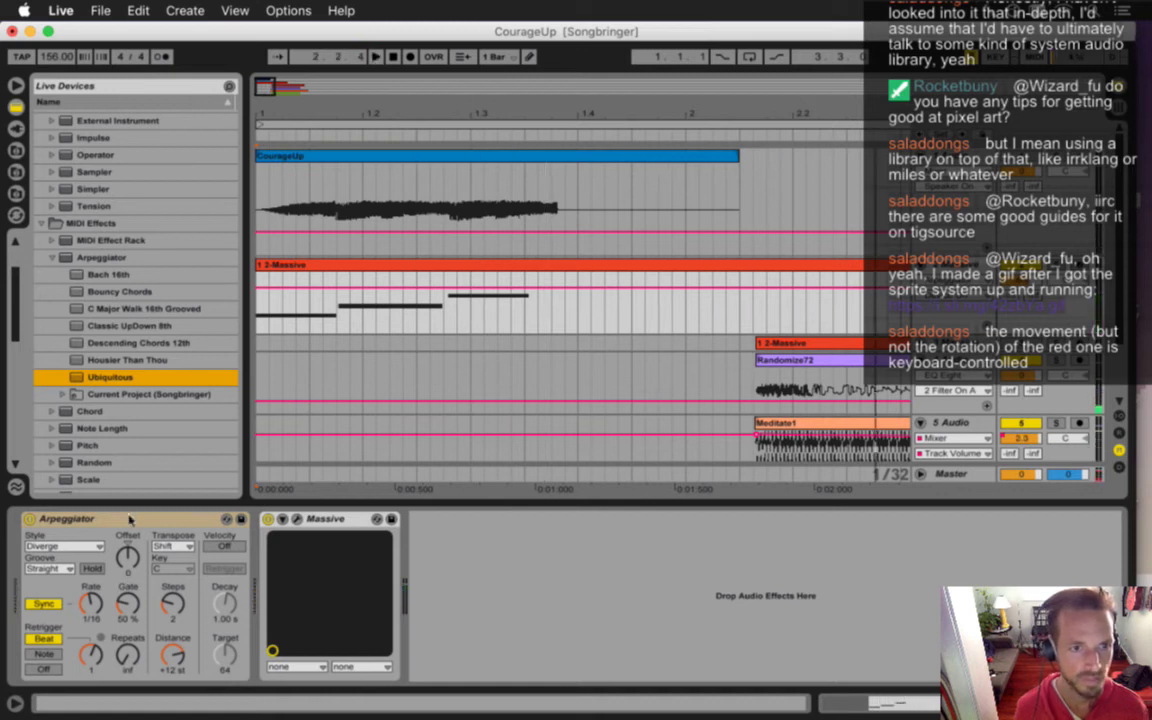
- Load the Descending Chords 12th preset into the Massive track's Arpeggiator, stop playback and hide the device browser
{"action": "left_click_drag", "start_coordinate": [107, 347], "coordinate": [120, 540]}
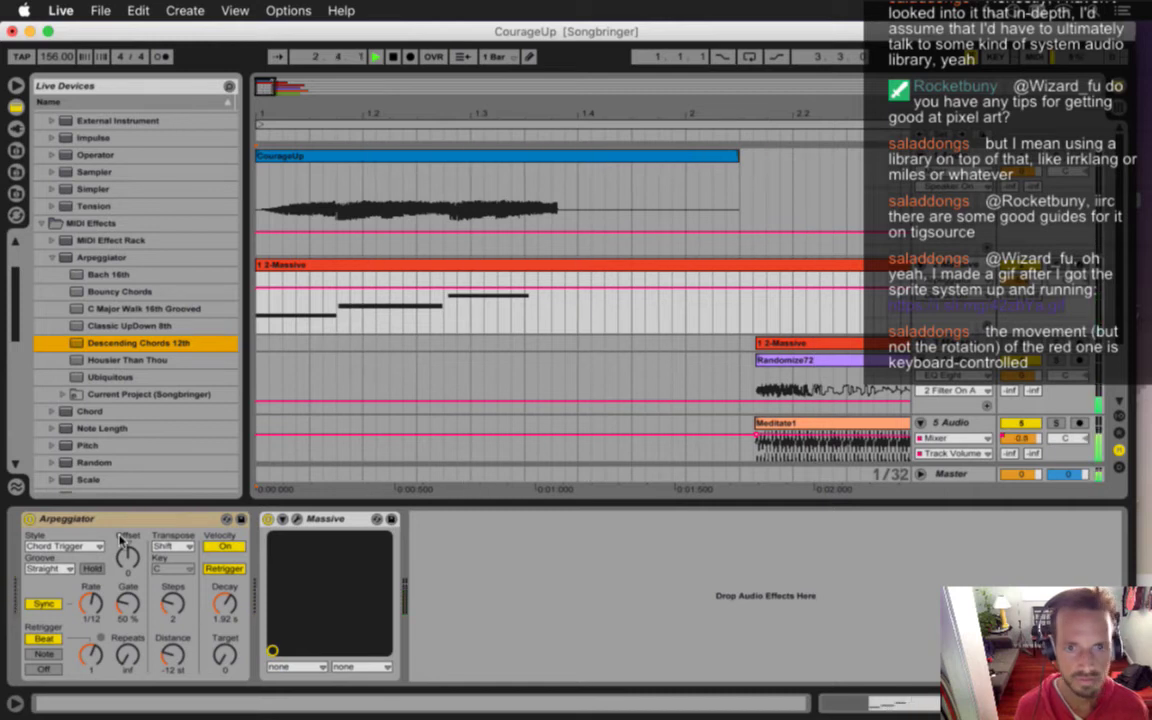
{"action": "key", "text": "space"}
{"action": "left_click", "coordinate": [16, 86]}
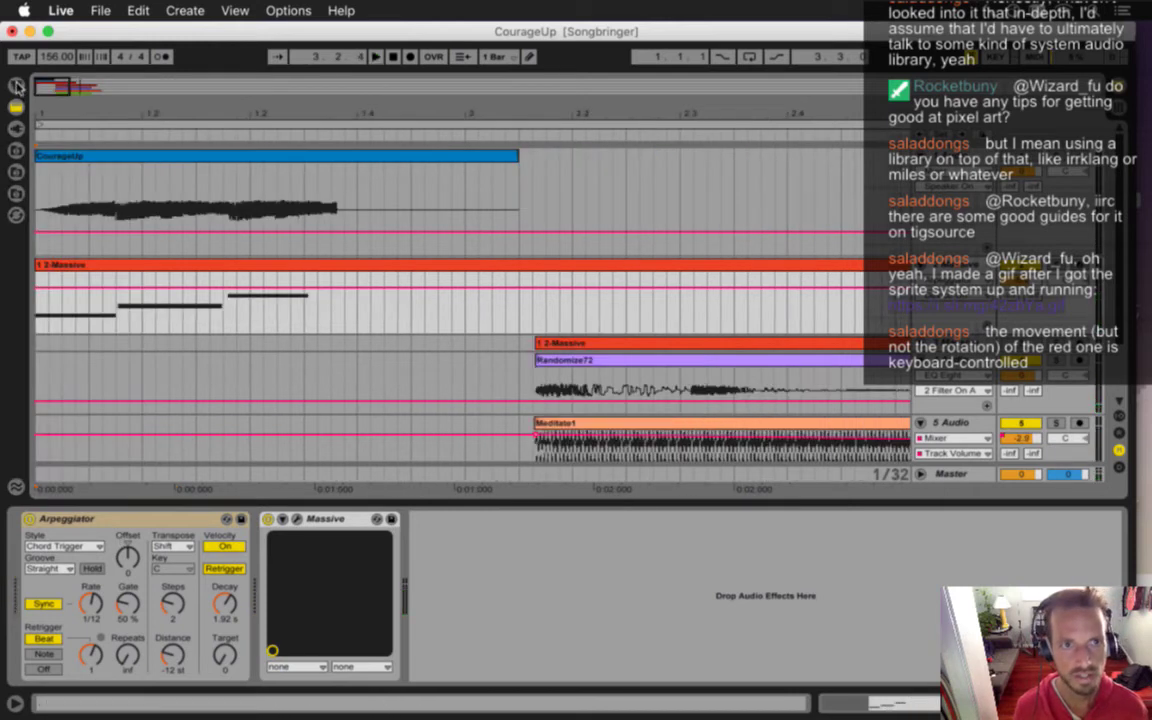
{"action": "left_click_drag", "start_coordinate": [121, 140], "coordinate": [122, 95]}
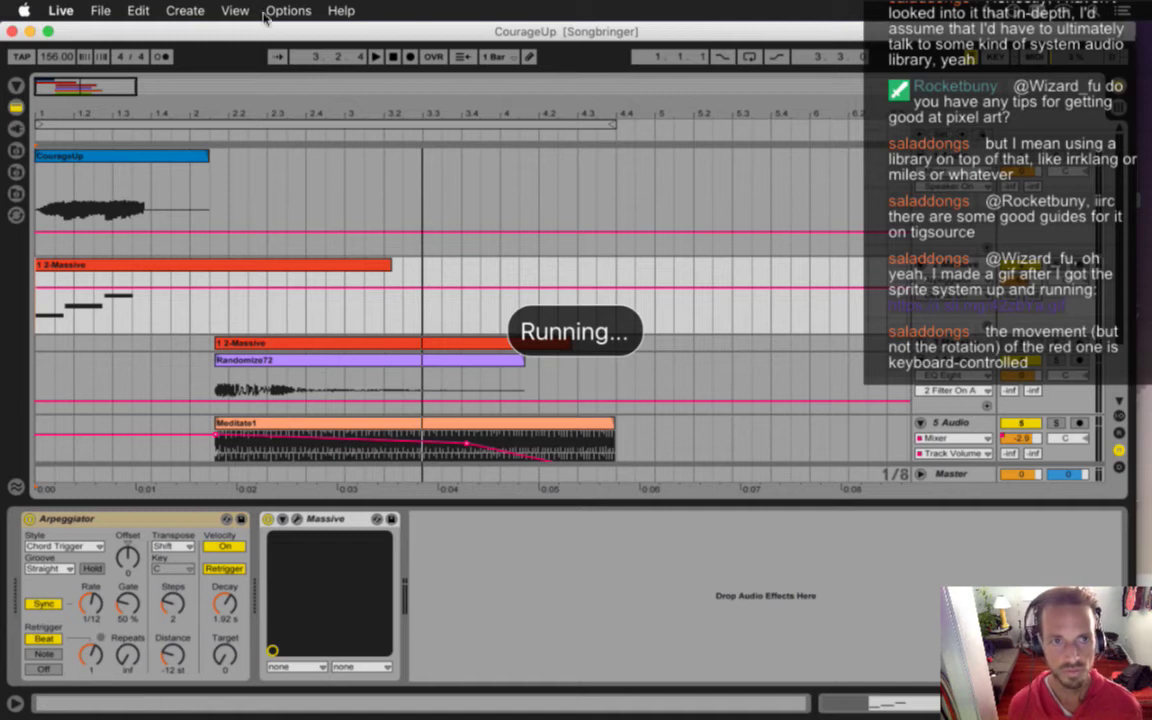
- Return the arrangement playhead to 1.1.1, switch to Terminal and interrupt the running Songbringer make run
{"action": "left_click", "coordinate": [391, 59]}
{"action": "key", "text": "super+Tab"}
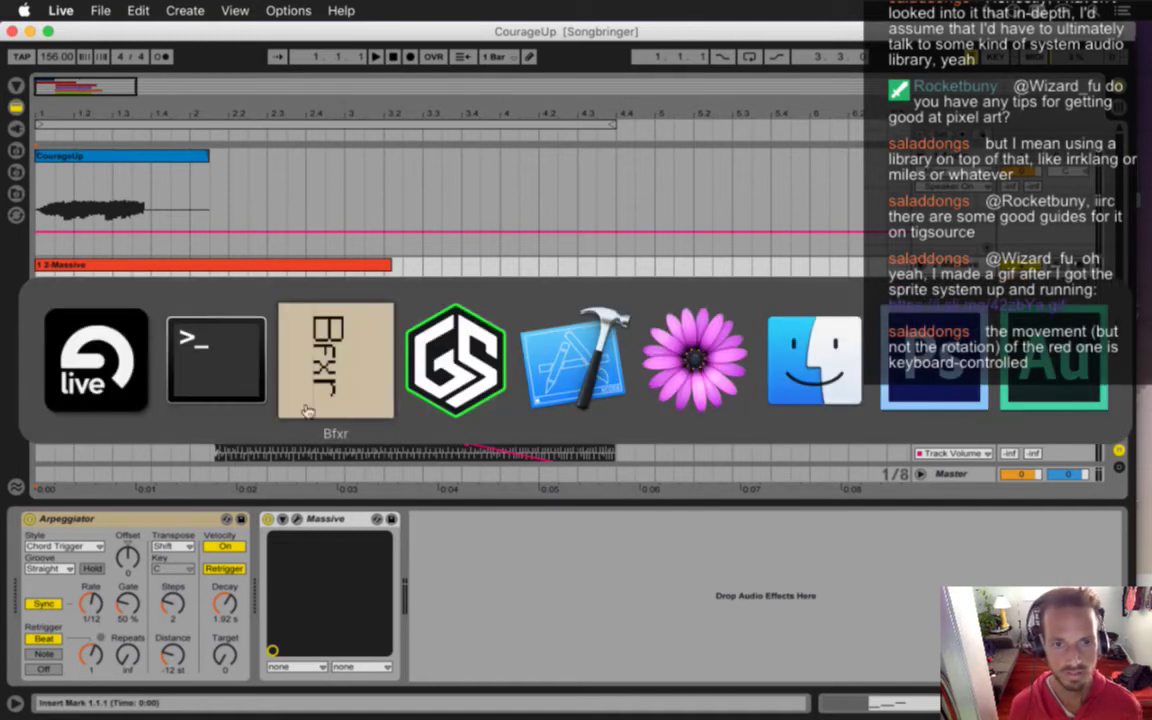
{"action": "key", "text": "ctrl+c"}
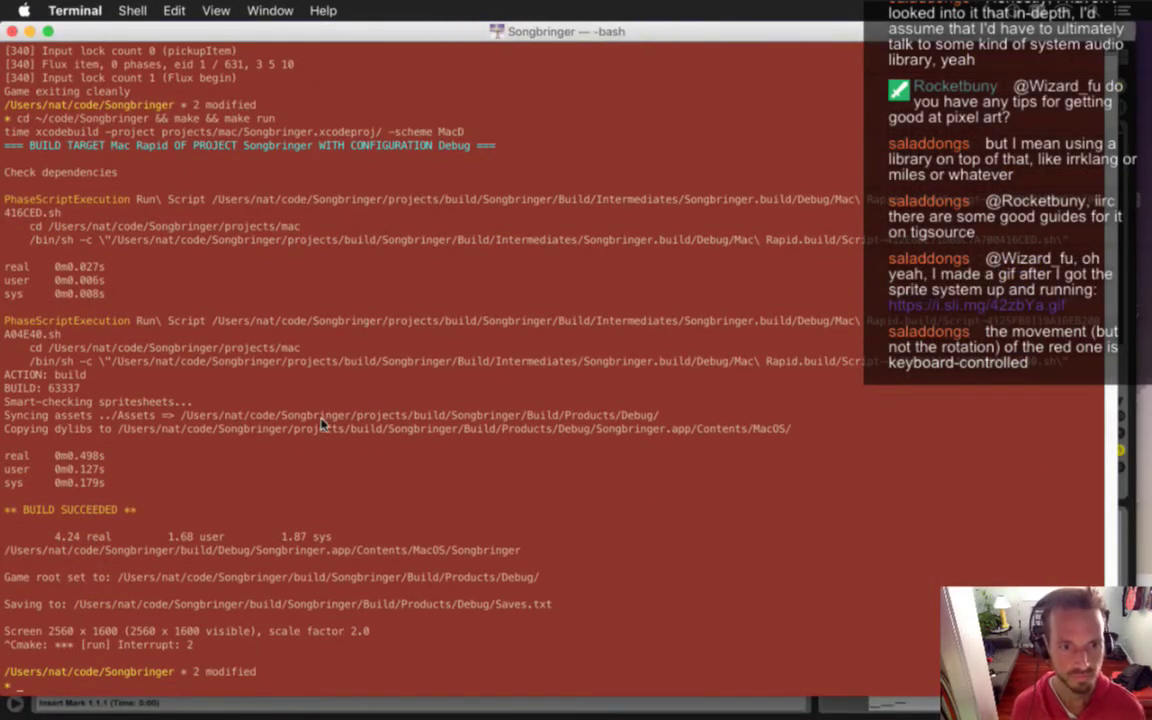
- Switch back to Ableton Live and open the audio export settings for the CourageUp arrangement
{"action": "key", "text": "super+Tab"}
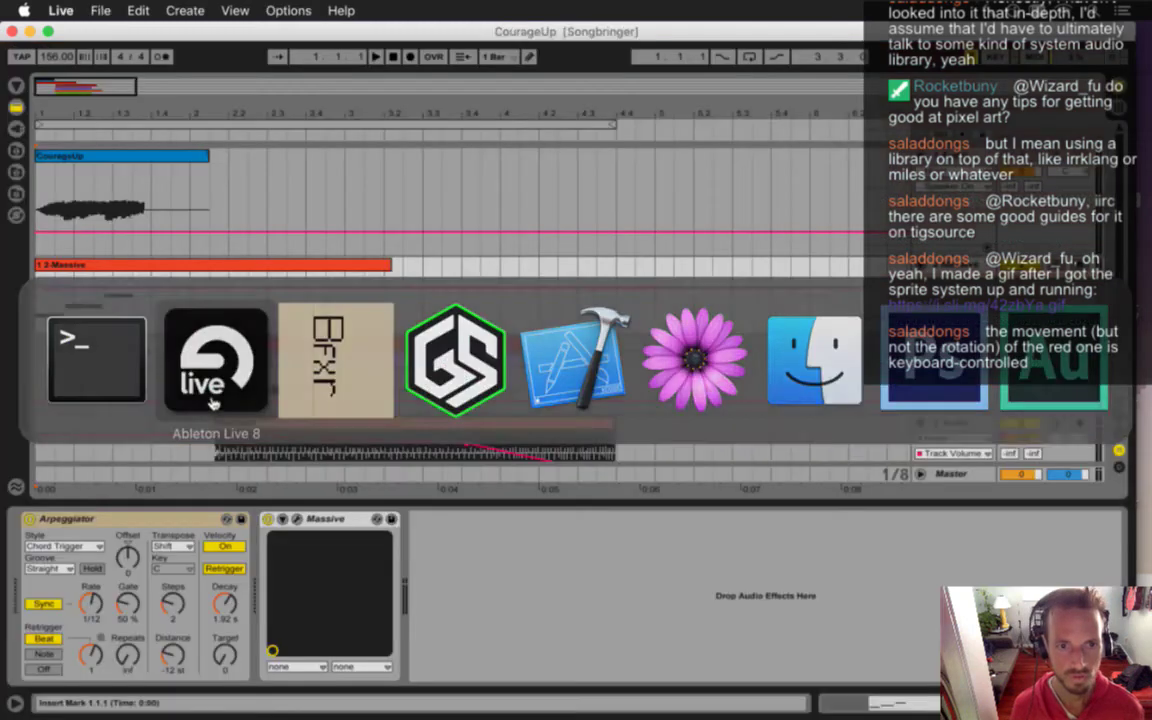
{"action": "key", "text": "super+shift+r"}
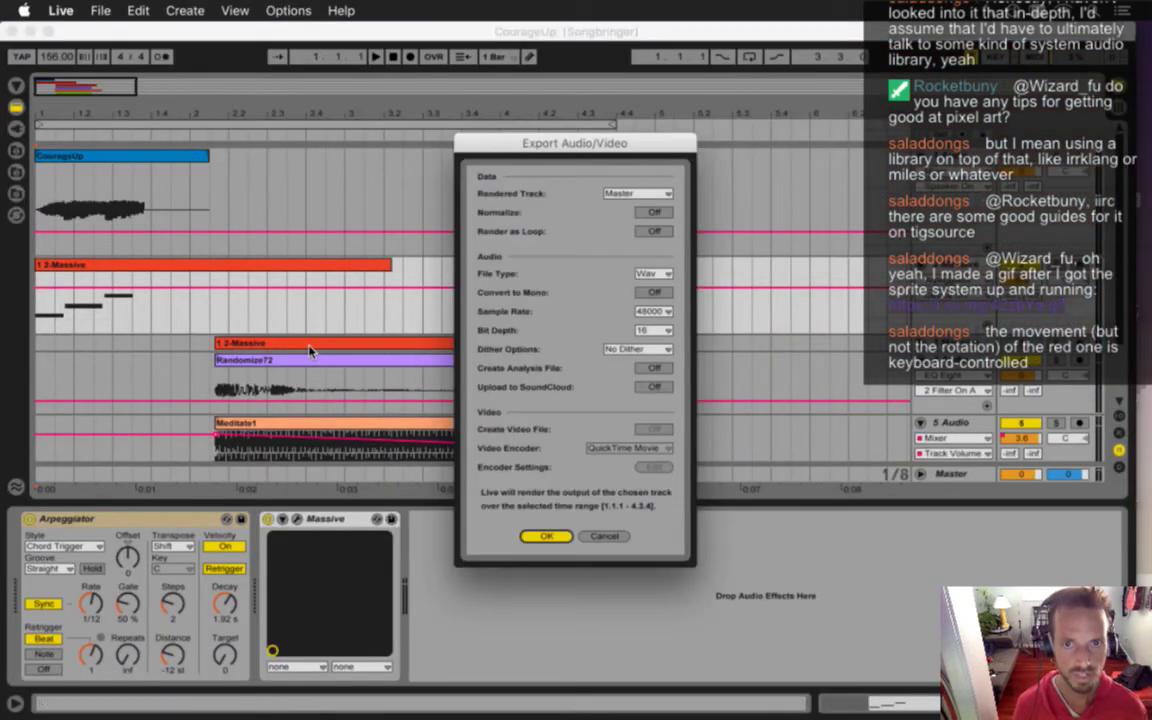
- Export the master mix as a WAV file and pick up the Demon's Tooth in the Songbringer game to test the sound
{"action": "key", "text": "Return"}
{"action": "key", "text": "Return"}
{"action": "left_click", "coordinate": [725, 181]}
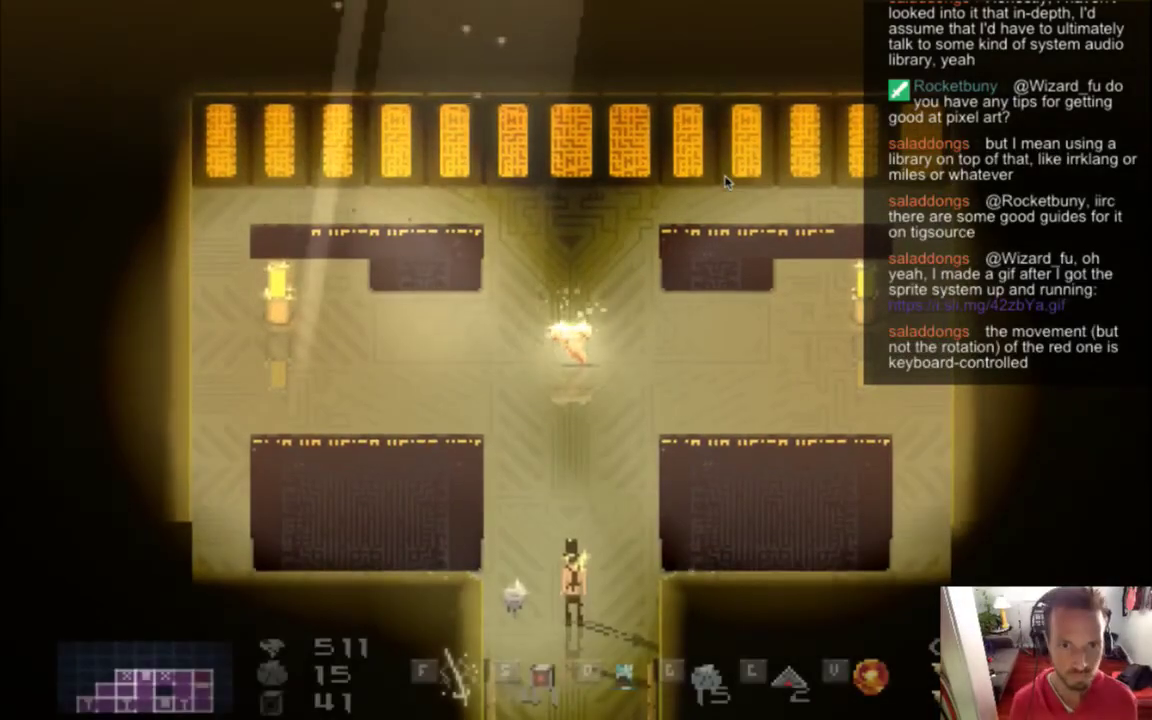
{"action": "key", "text": "w"}
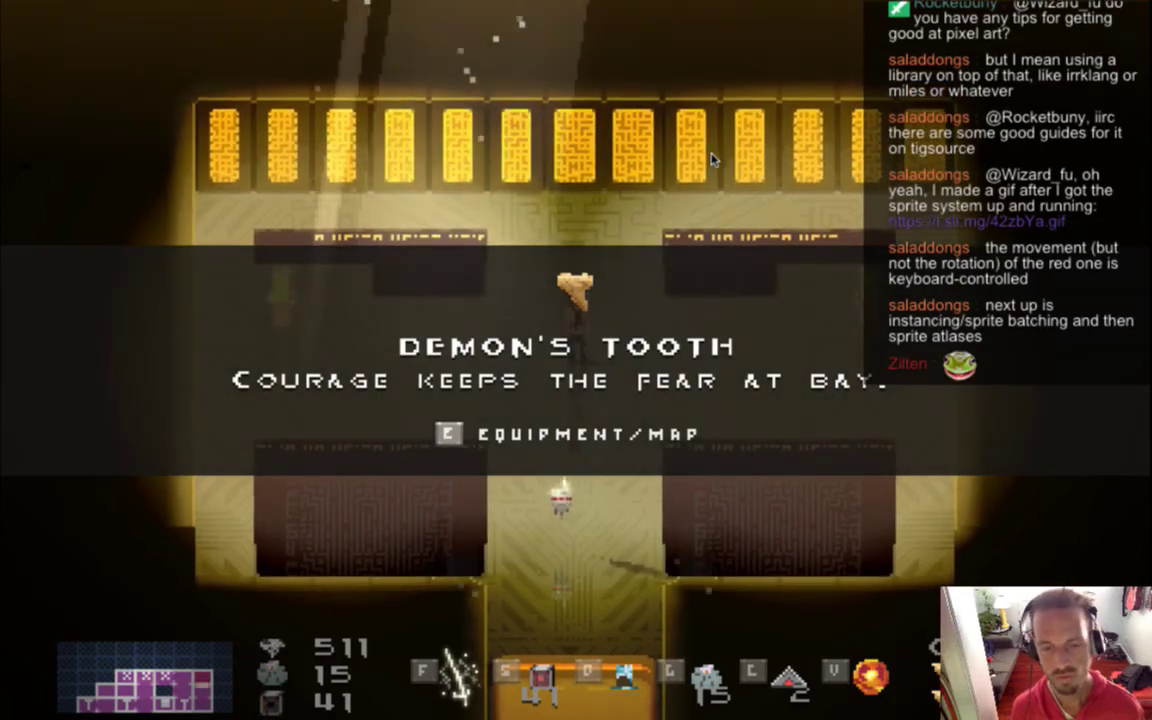
- Switch back to Ableton Live and select the 1 2-Massive clip on the 2 Massive track
{"action": "key", "text": "super+Tab"}
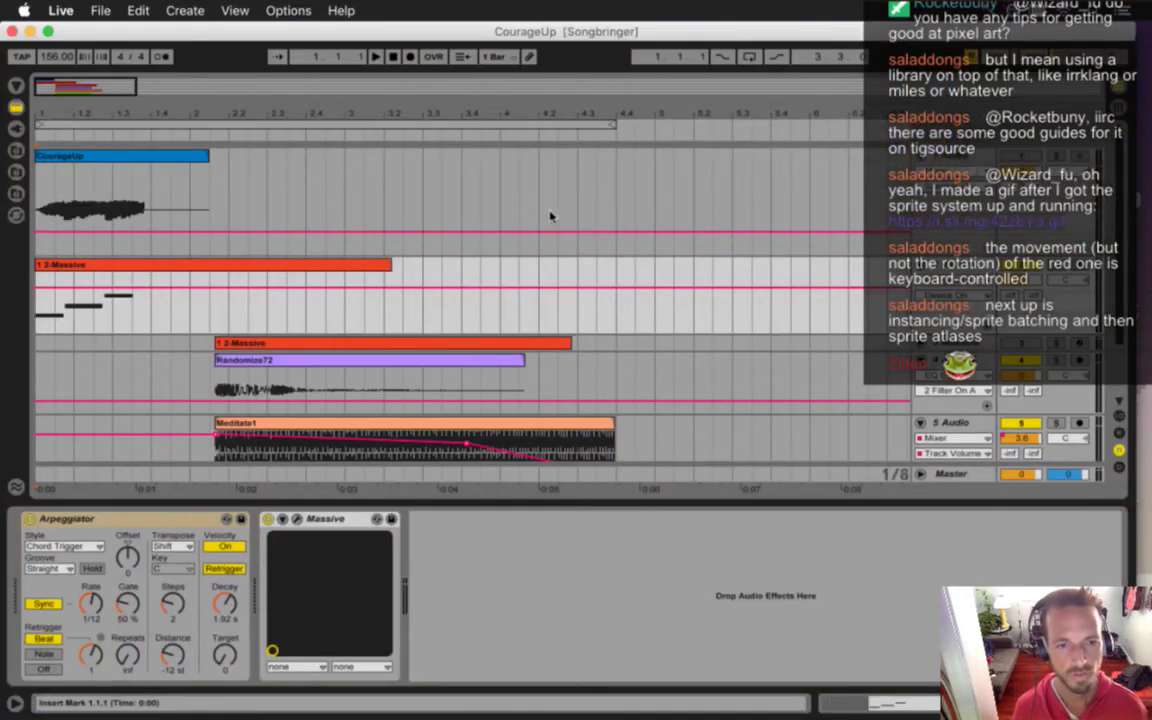
{"action": "left_click", "coordinate": [98, 265]}
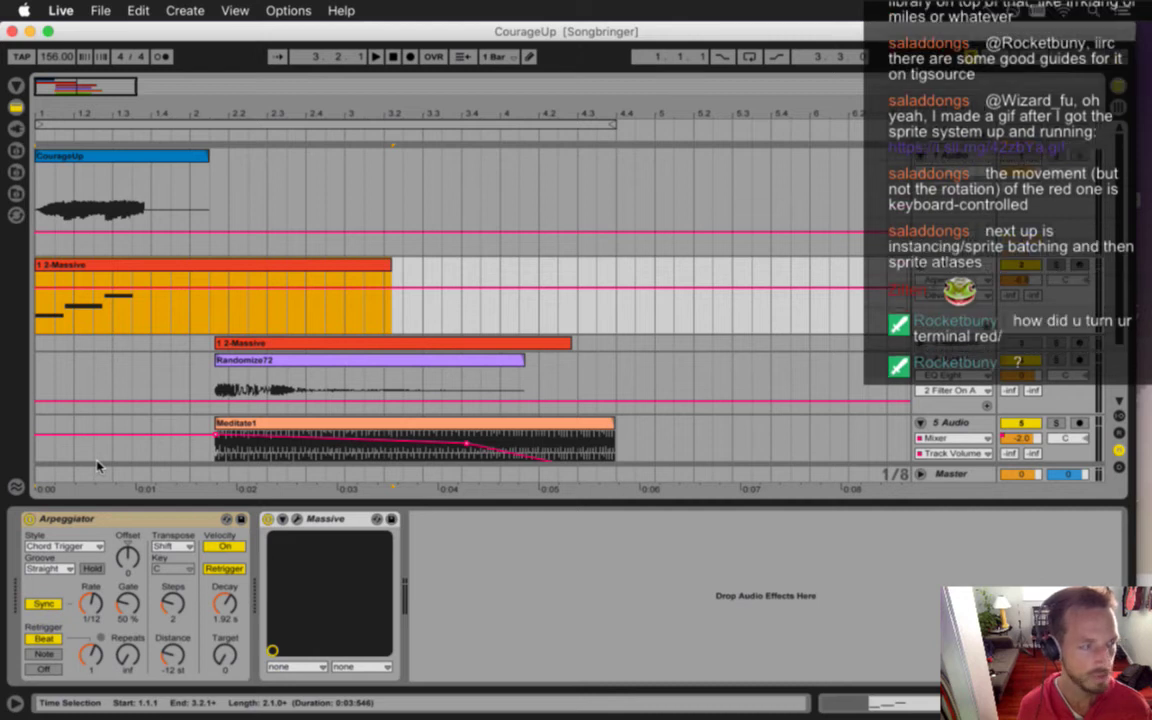
- Switch to Terminal and view its colour profile settings, closing them again
{"action": "key", "text": "super+Tab"}
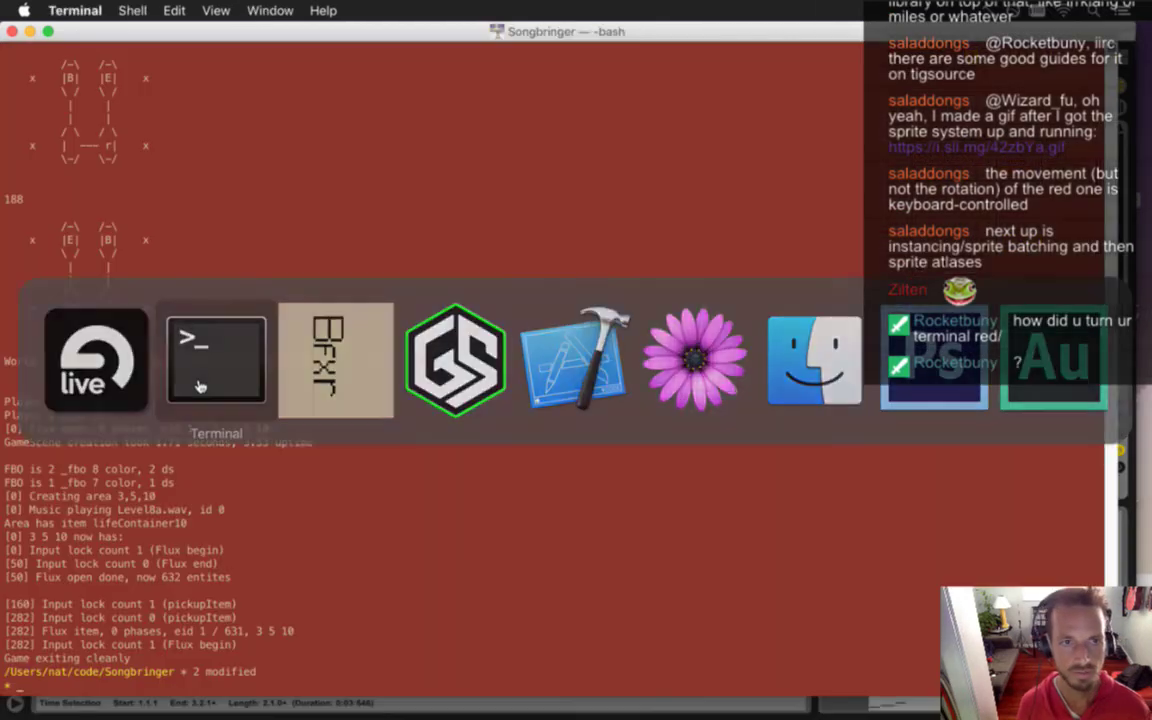
{"action": "left_click", "coordinate": [20, 10]}
{"action": "mouse_move", "coordinate": [65, 10]}
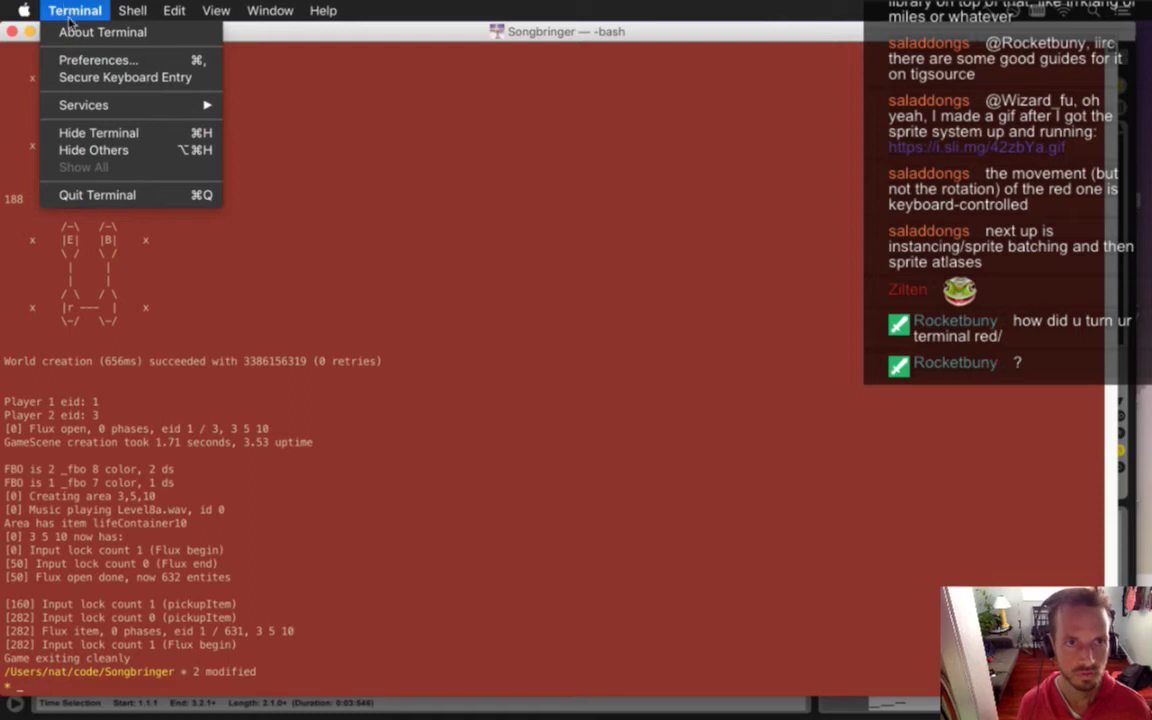
{"action": "left_click", "coordinate": [78, 61]}
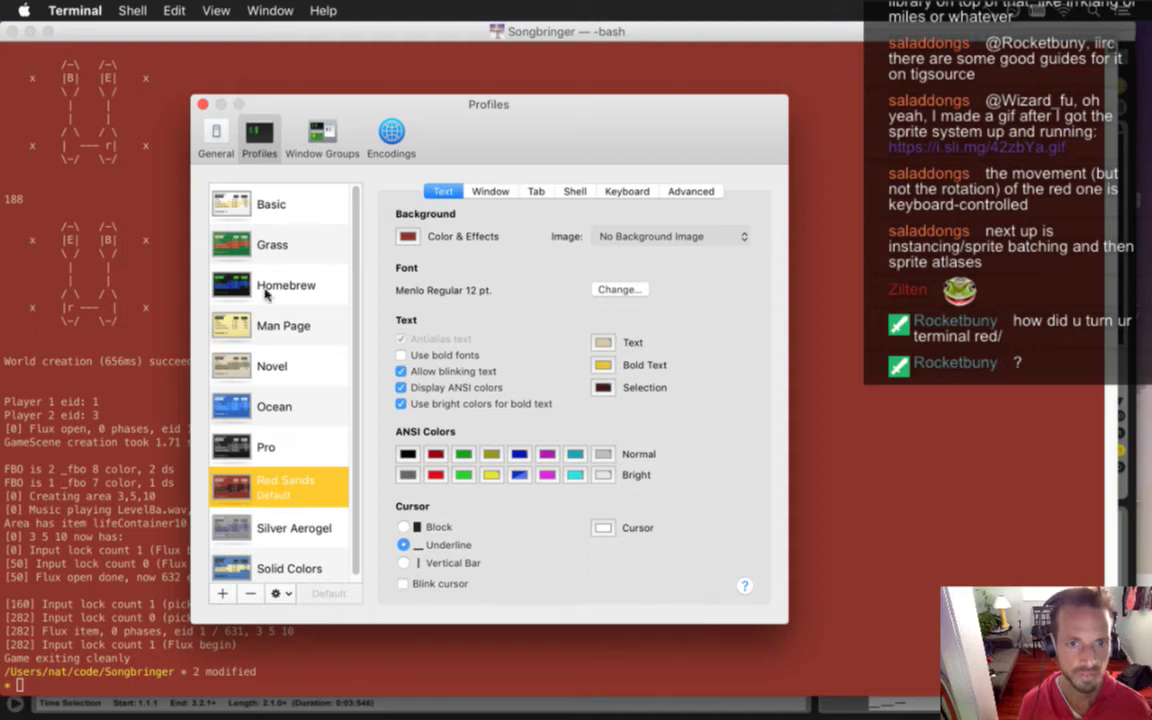
{"action": "left_click", "coordinate": [202, 104]}
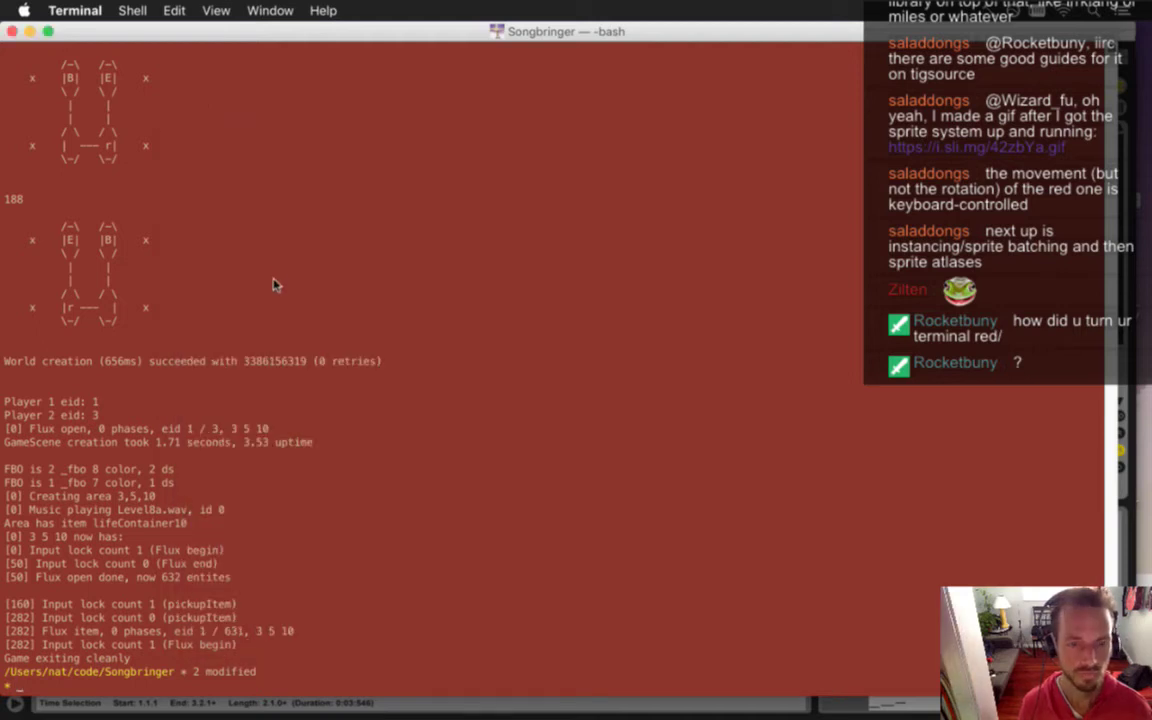
- Return to Ableton Live, play the arrangement and examine the notes of the 1 2-Massive clip on the 2 Massive track
{"action": "key", "text": "super+Tab"}
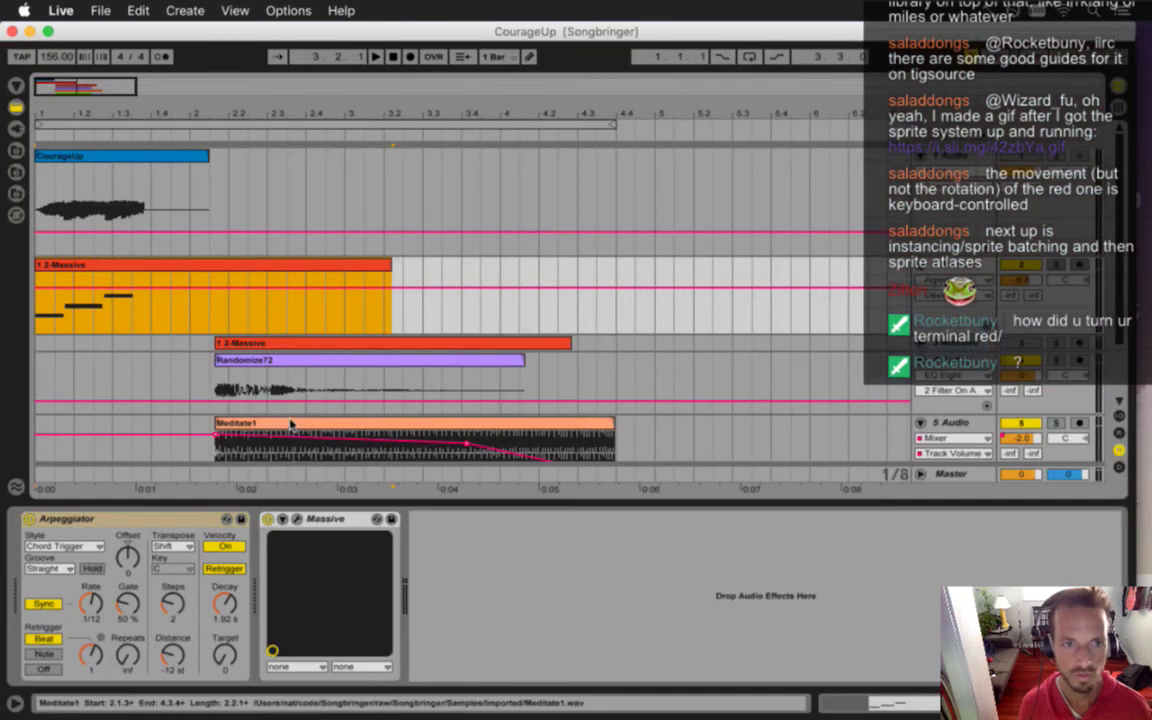
{"action": "key", "text": "space"}
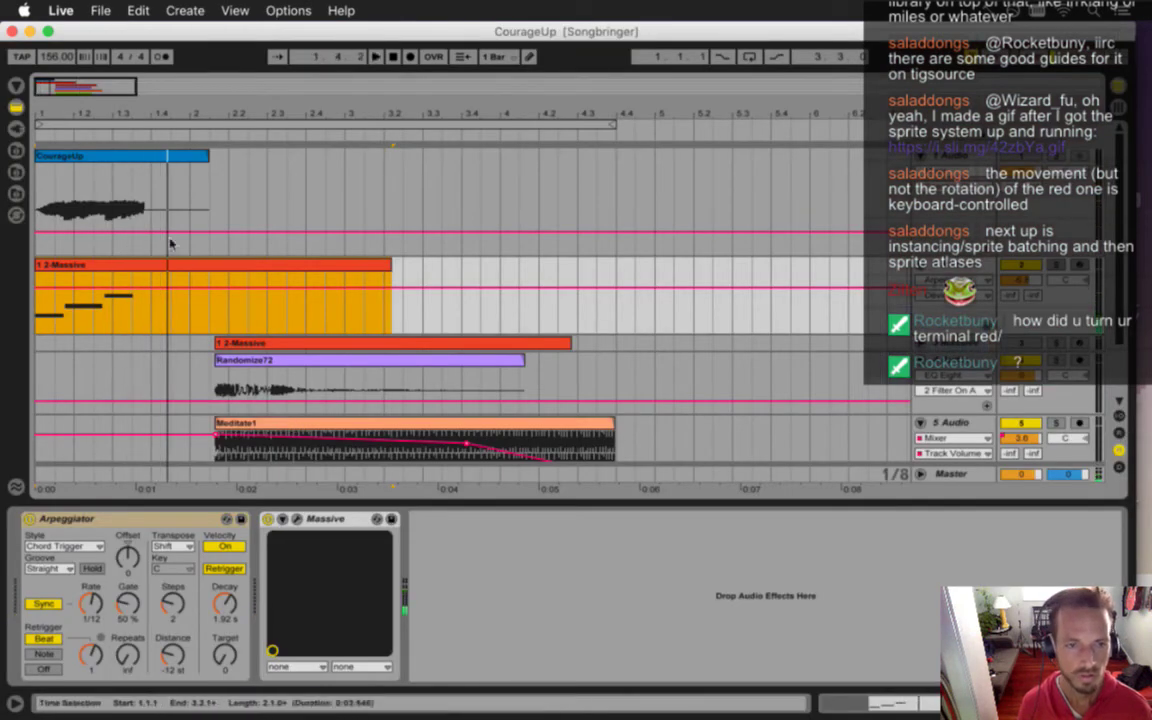
{"action": "double_click", "coordinate": [155, 268]}
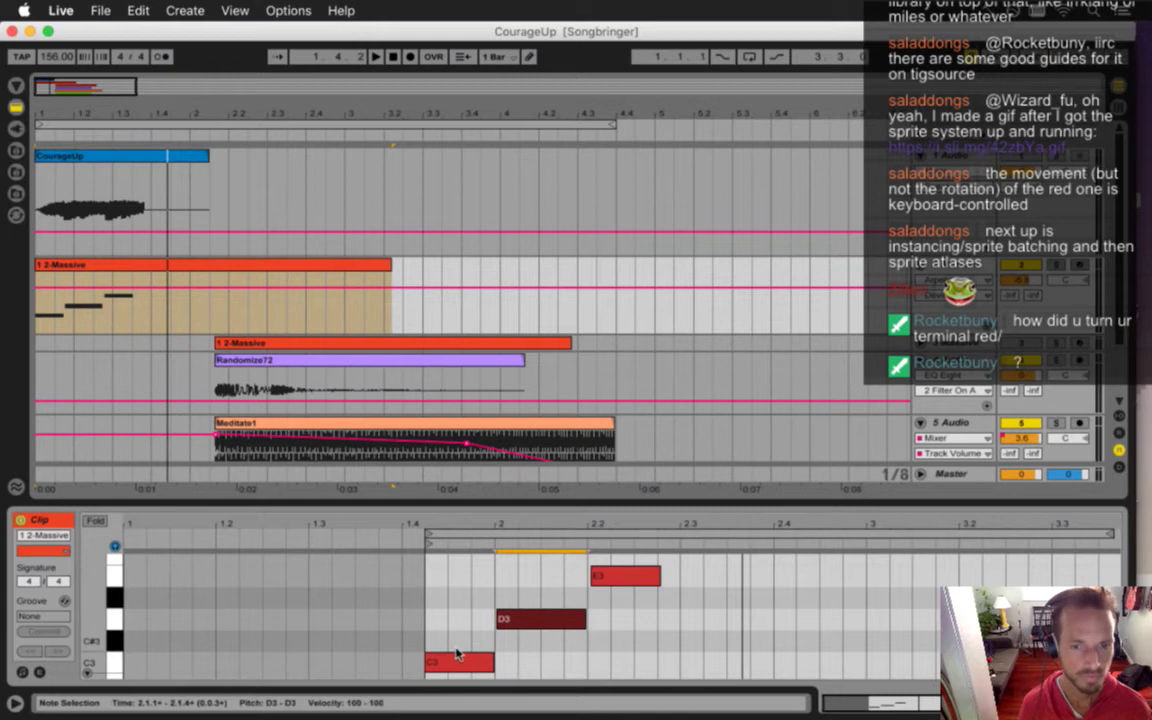
{"action": "left_click_drag", "start_coordinate": [82, 558], "coordinate": [68, 558]}
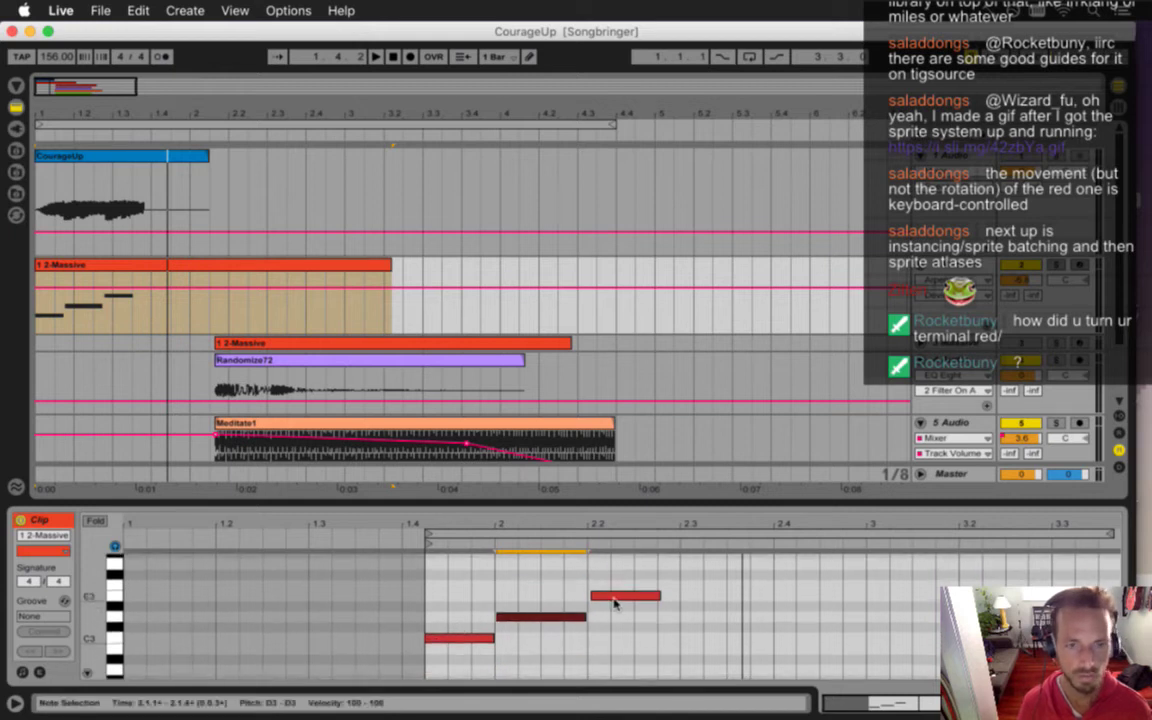
- Set the OSC1 pitch to 0.00 in the 2 Massive track's Massive synth and play the arrangement
{"action": "double_click", "coordinate": [142, 268]}
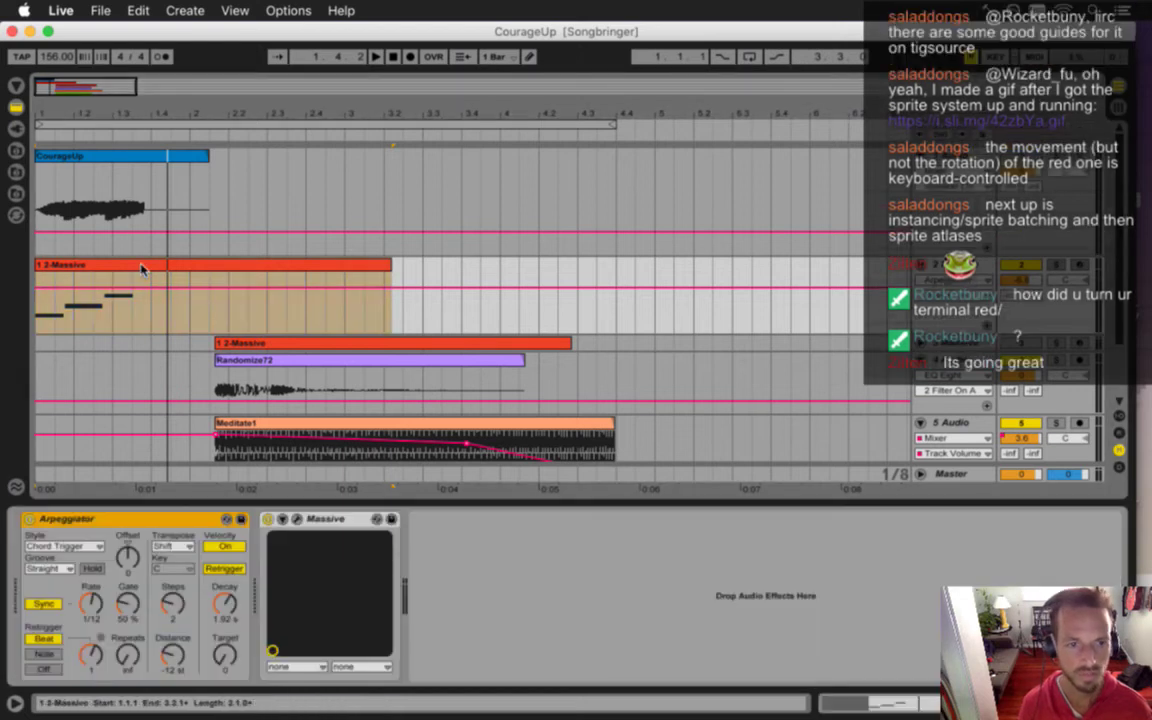
{"action": "left_click", "coordinate": [296, 519]}
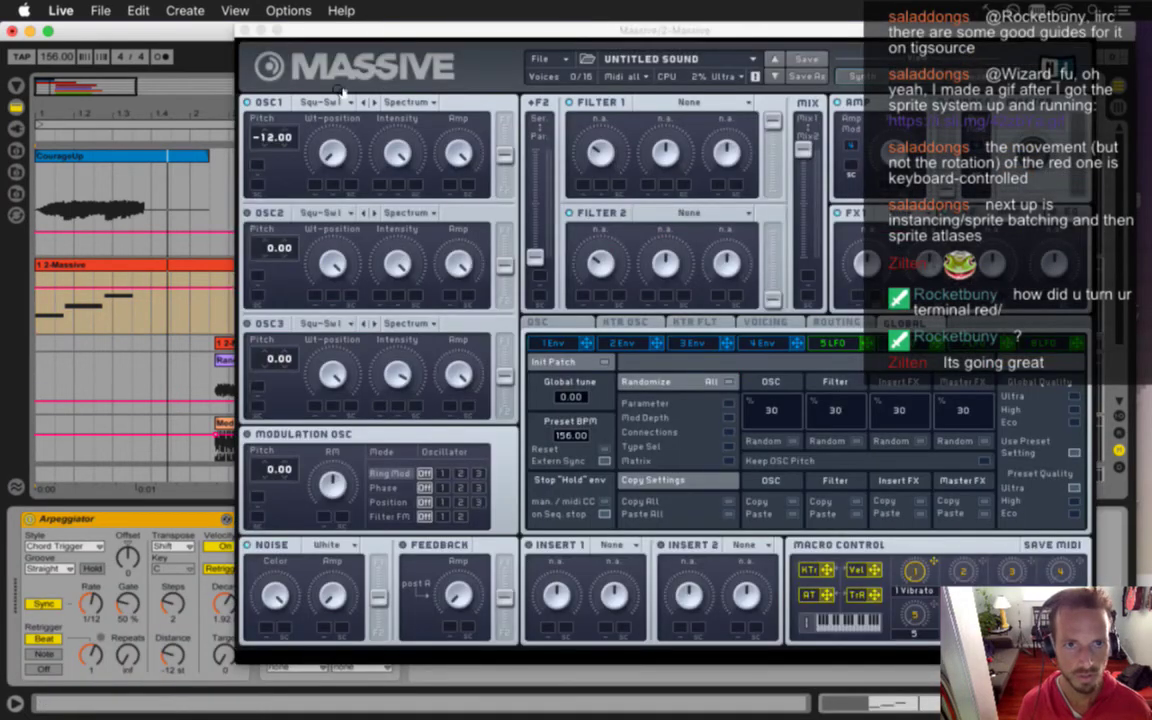
{"action": "left_click_drag", "start_coordinate": [272, 145], "coordinate": [256, 110]}
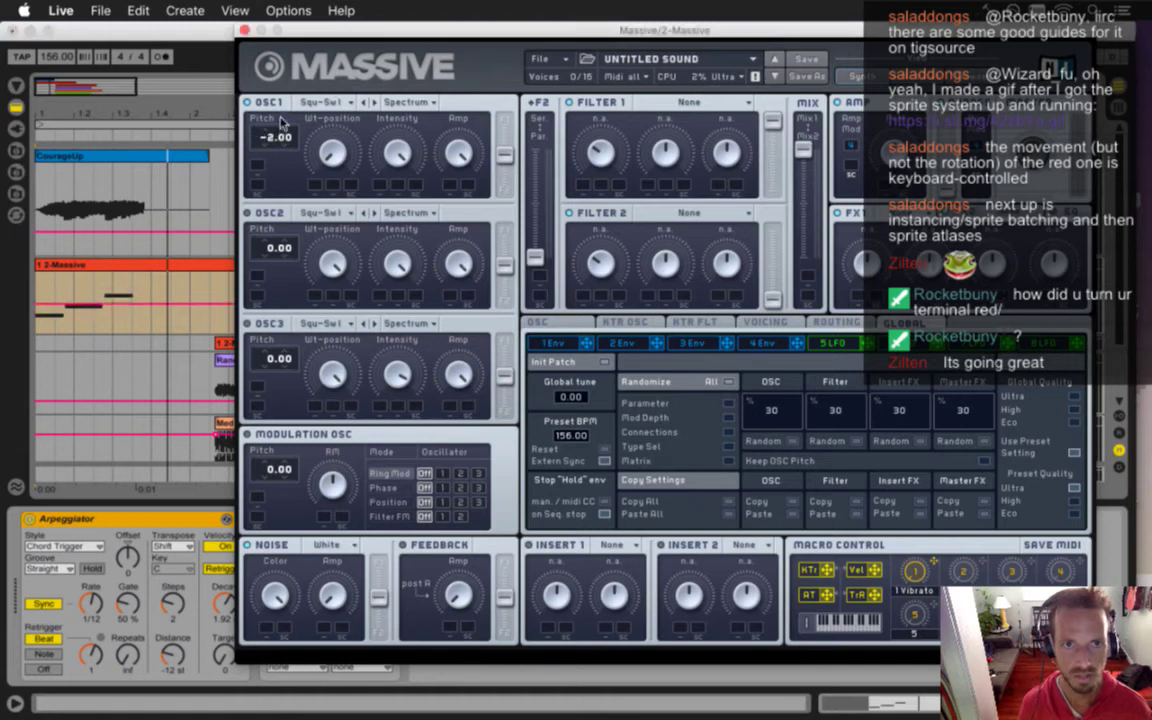
{"action": "key", "text": "space"}
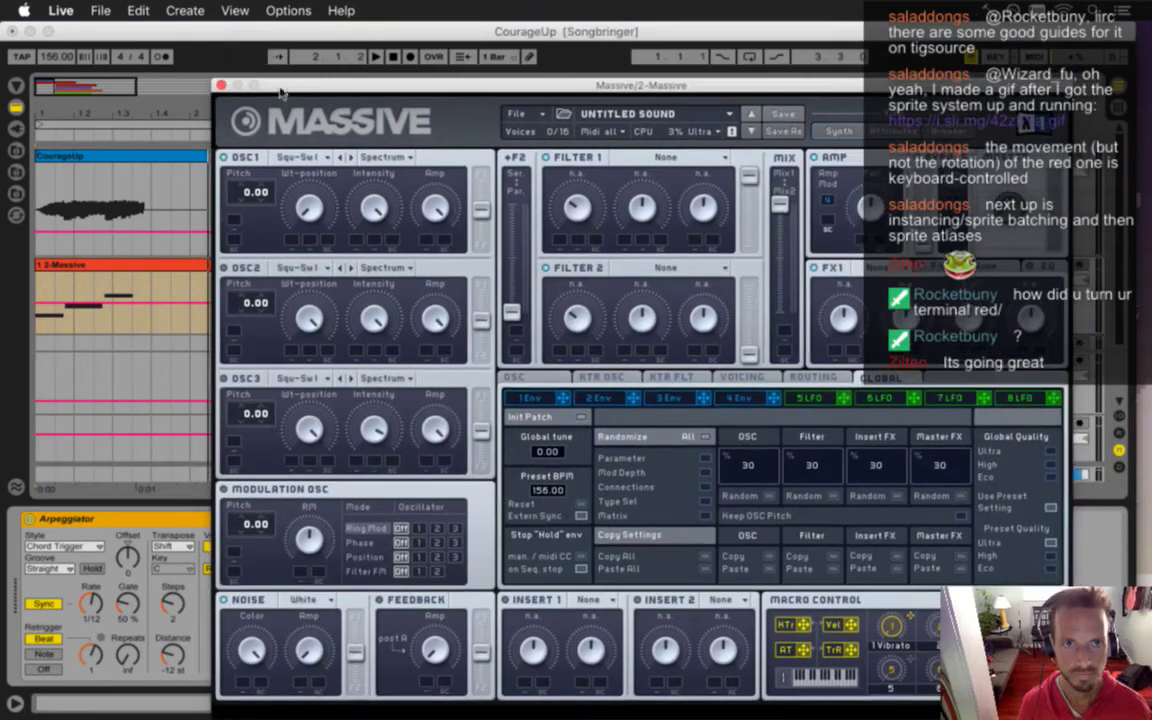
{"action": "left_click_drag", "start_coordinate": [276, 35], "coordinate": [254, 88]}
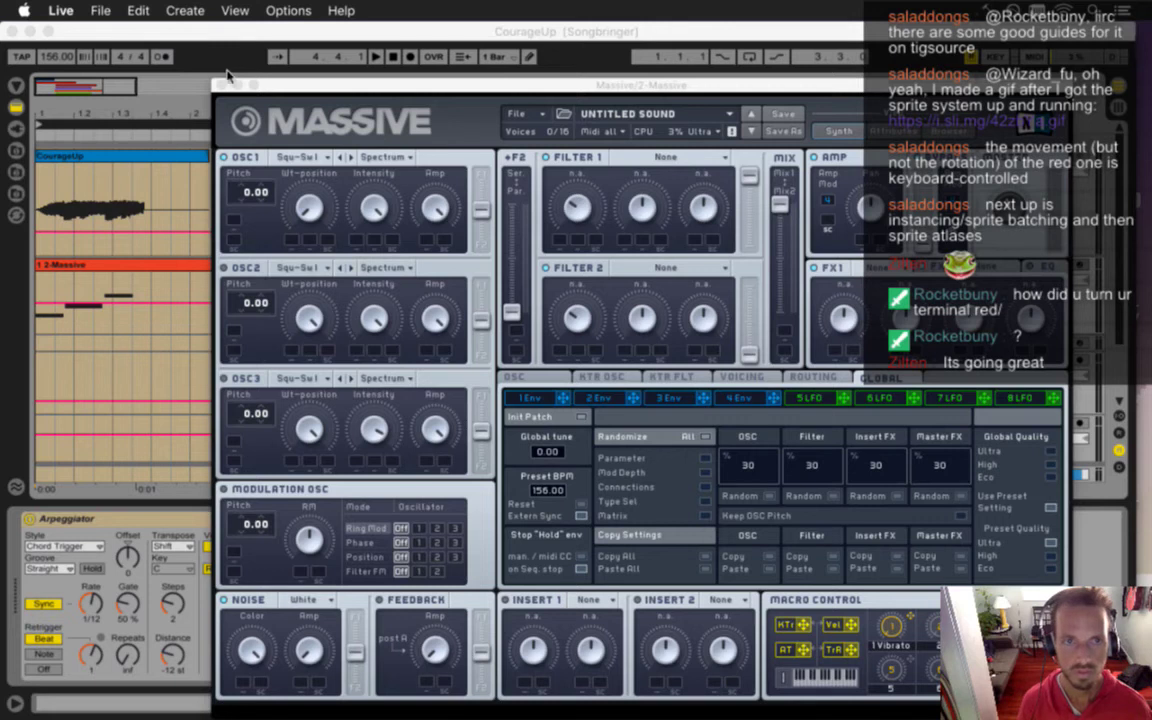
- Export the master mix of range 1.1.1 to 4.4.1 as CourageUp in the waves folder and test it by picking up the Demon's Tooth in-game
{"action": "key", "text": "super+shift+r"}
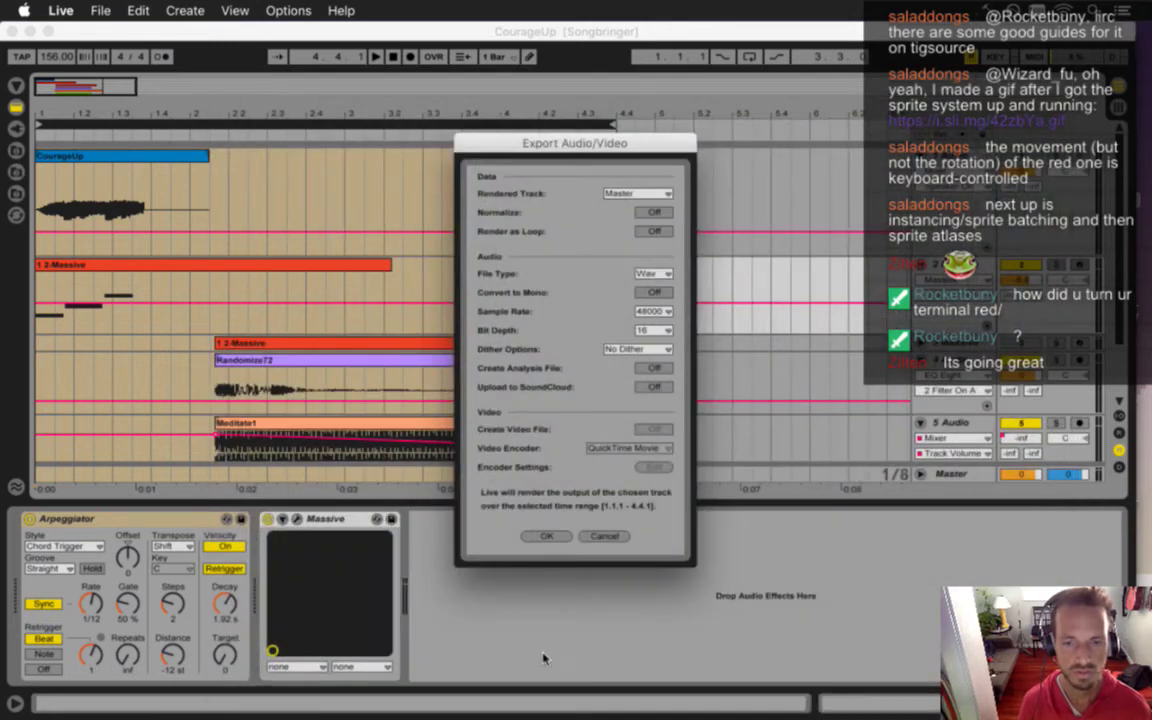
{"action": "left_click", "coordinate": [549, 538]}
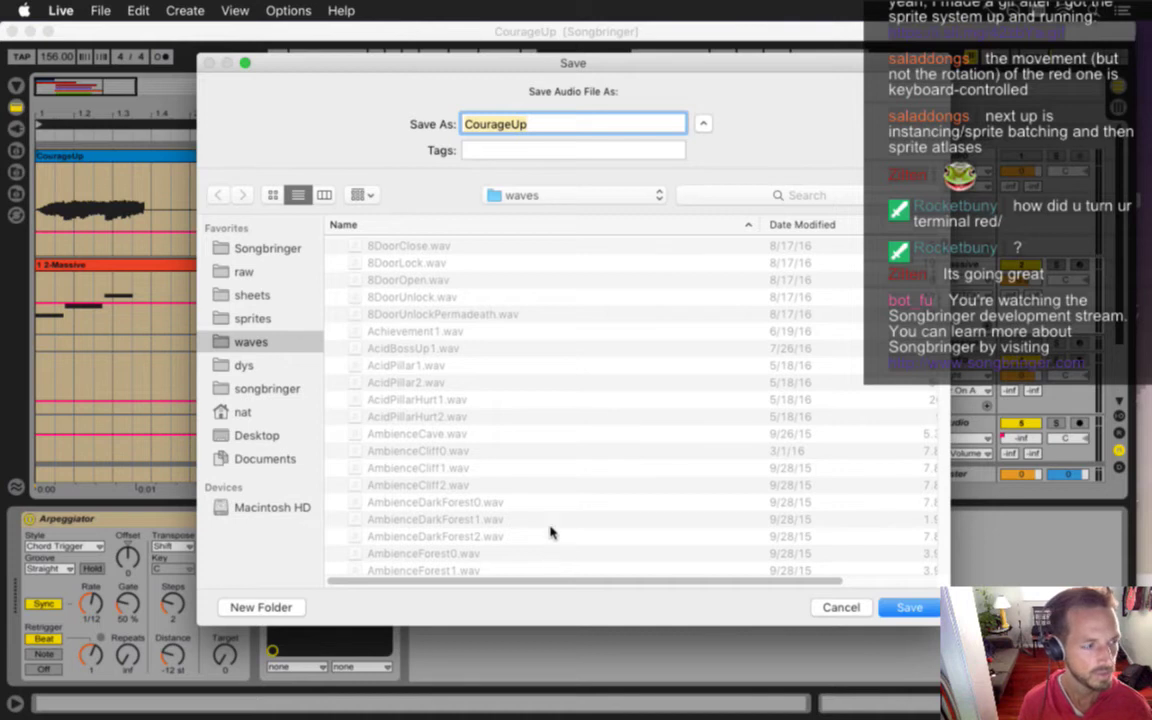
{"action": "key", "text": "Return"}
{"action": "left_click", "coordinate": [684, 190]}
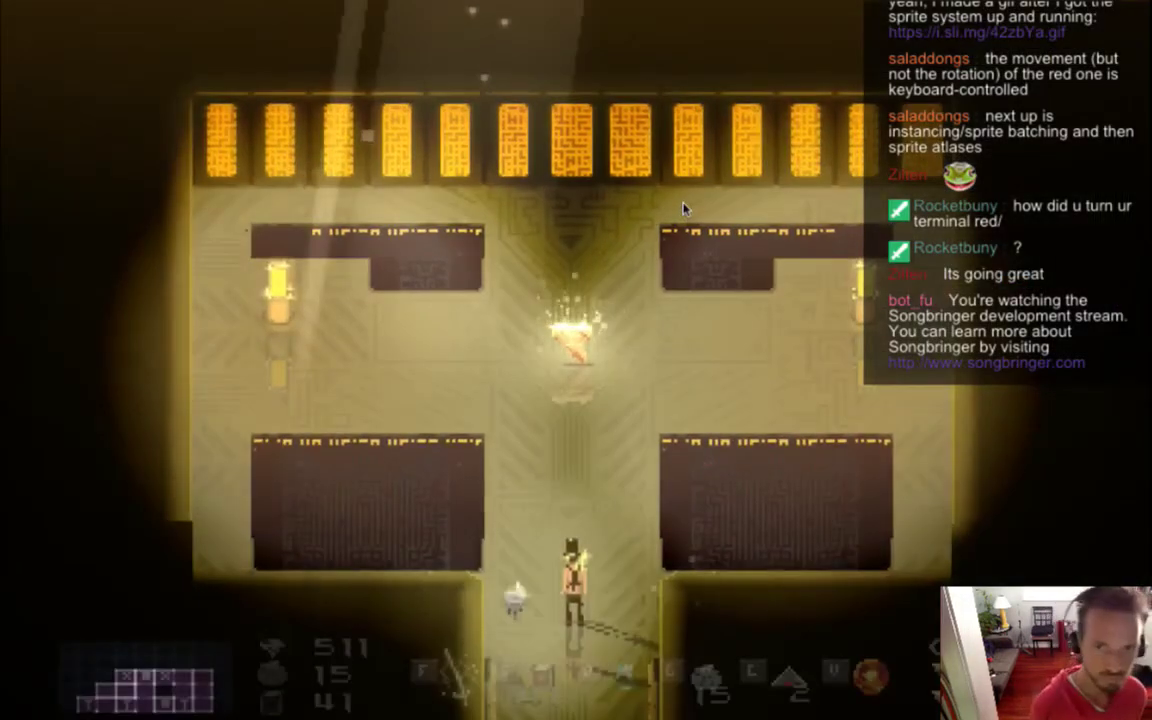
{"action": "key", "text": "w"}
{"action": "key", "text": "w"}
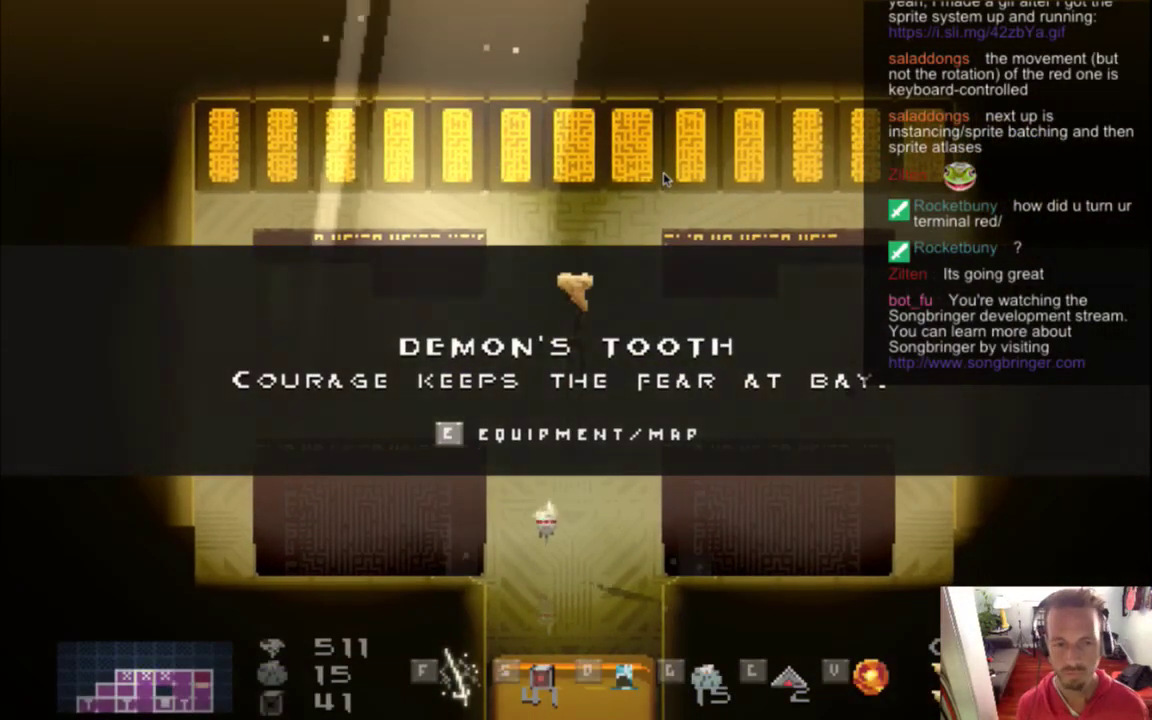
- Switch back to Ableton Live, set the Arpeggiator's transpose distance to +12 st and play the arrangement
{"action": "key", "text": "super+Tab"}
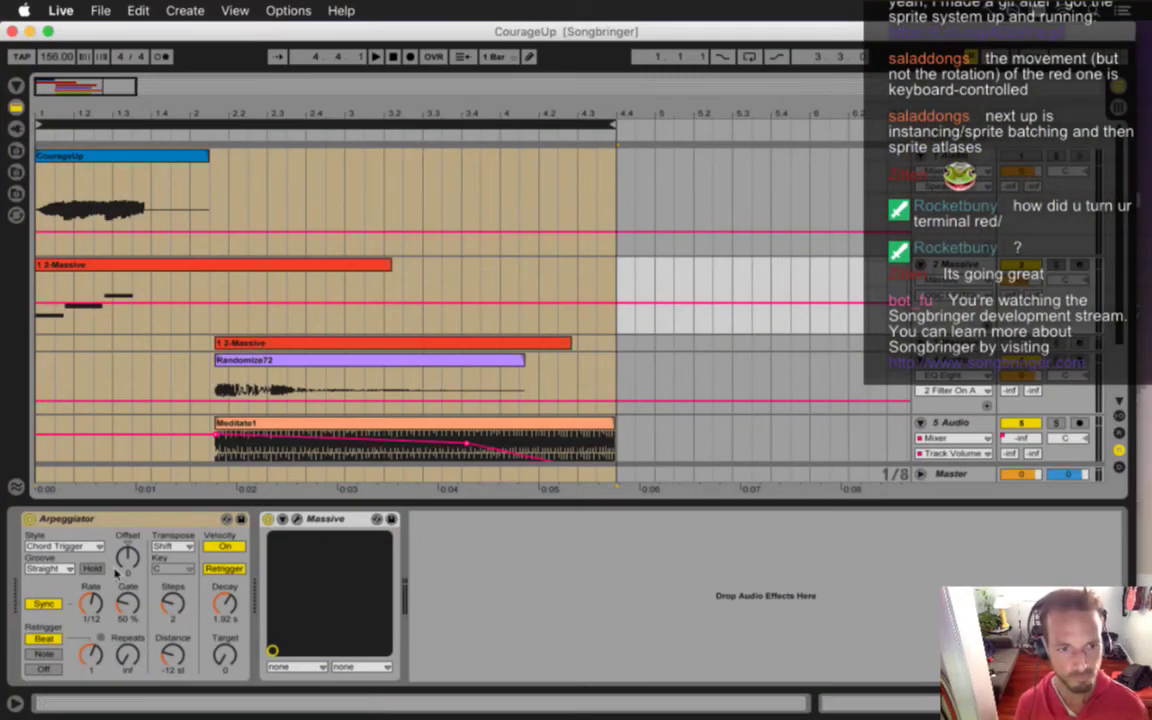
{"action": "left_click", "coordinate": [91, 527]}
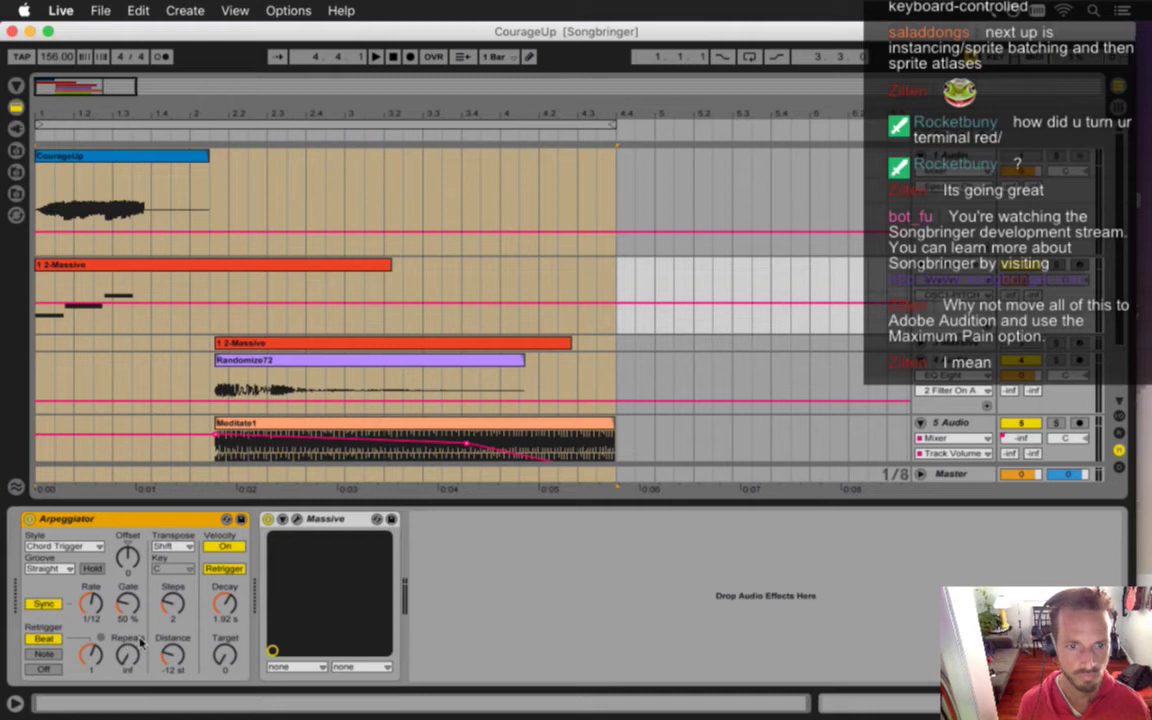
{"action": "left_click", "coordinate": [174, 655]}
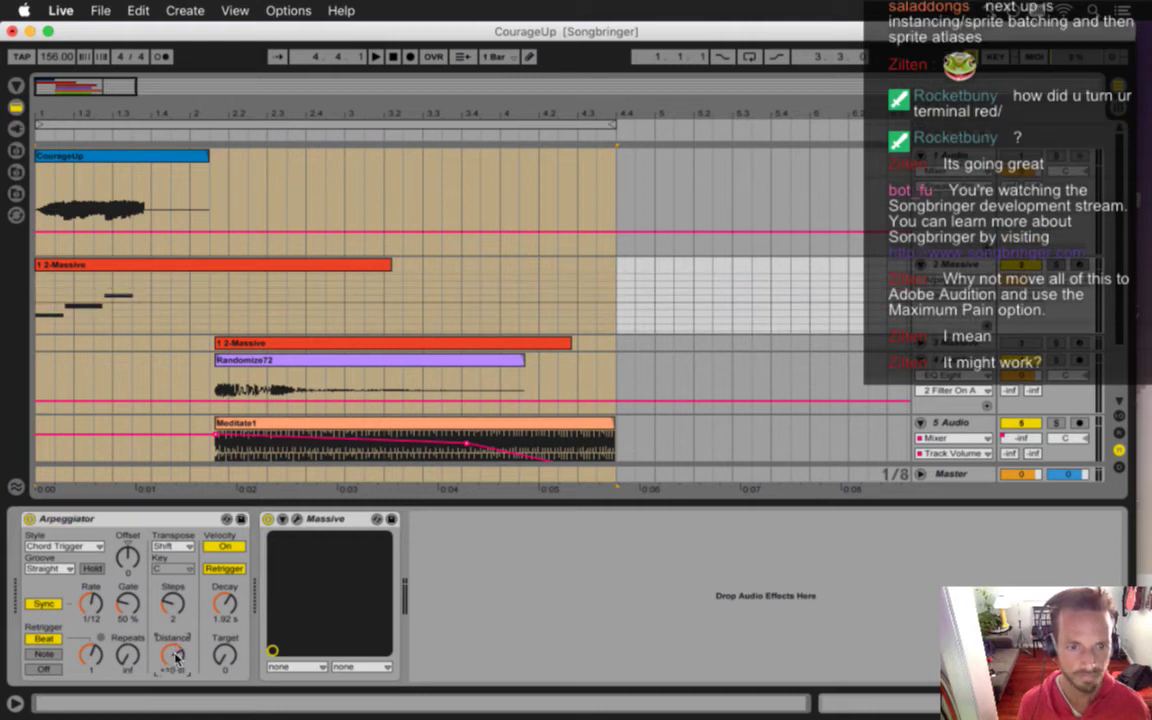
{"action": "key", "text": "space"}
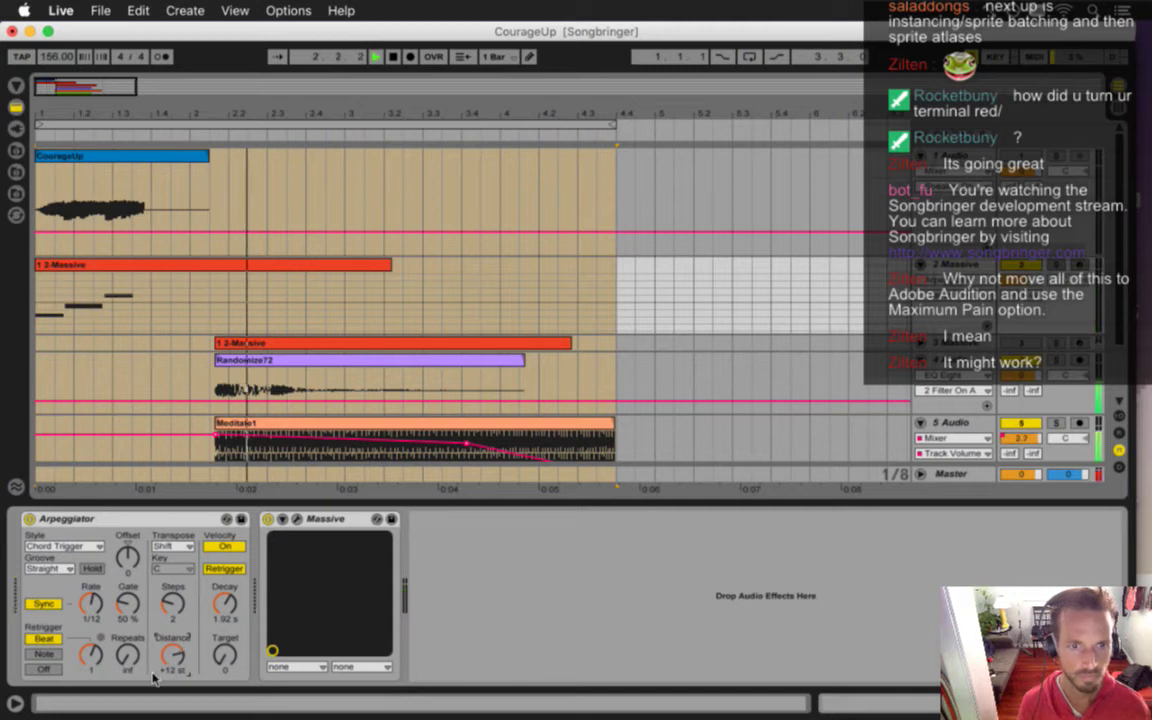
{"action": "key", "text": "space"}
- Select the 1 2-Massive clip on the 2 Massive track and open the track's Massive synth window
{"action": "left_click", "coordinate": [75, 265]}
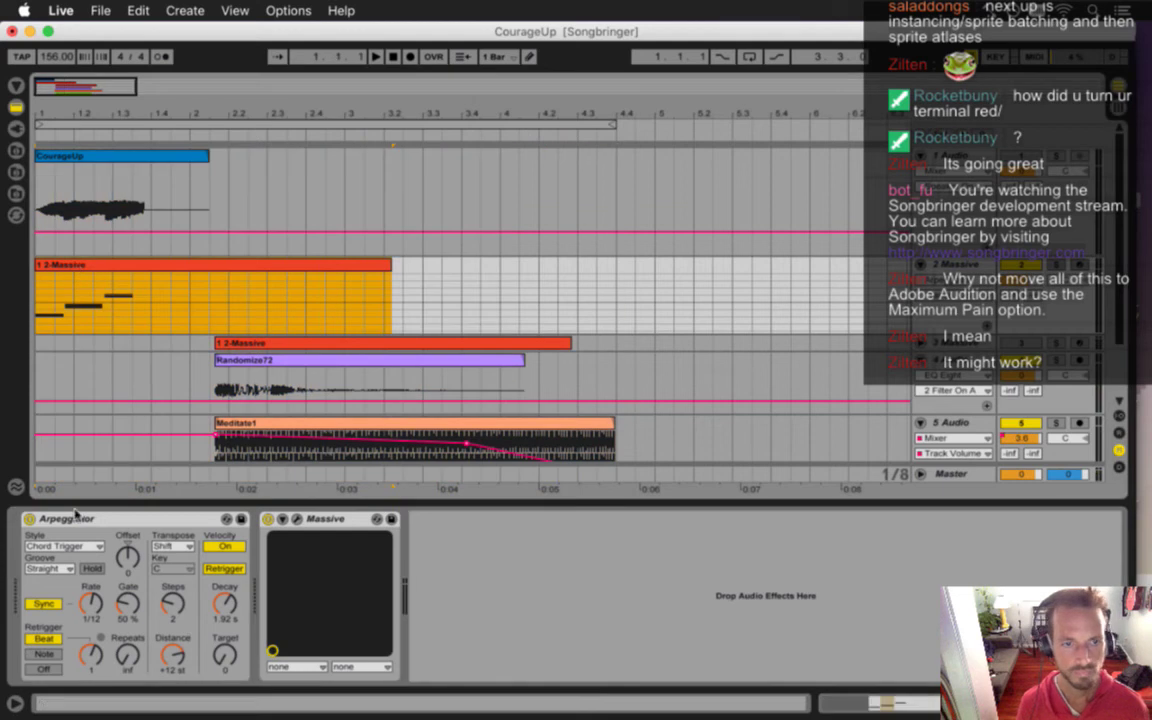
{"action": "left_click", "coordinate": [297, 519]}
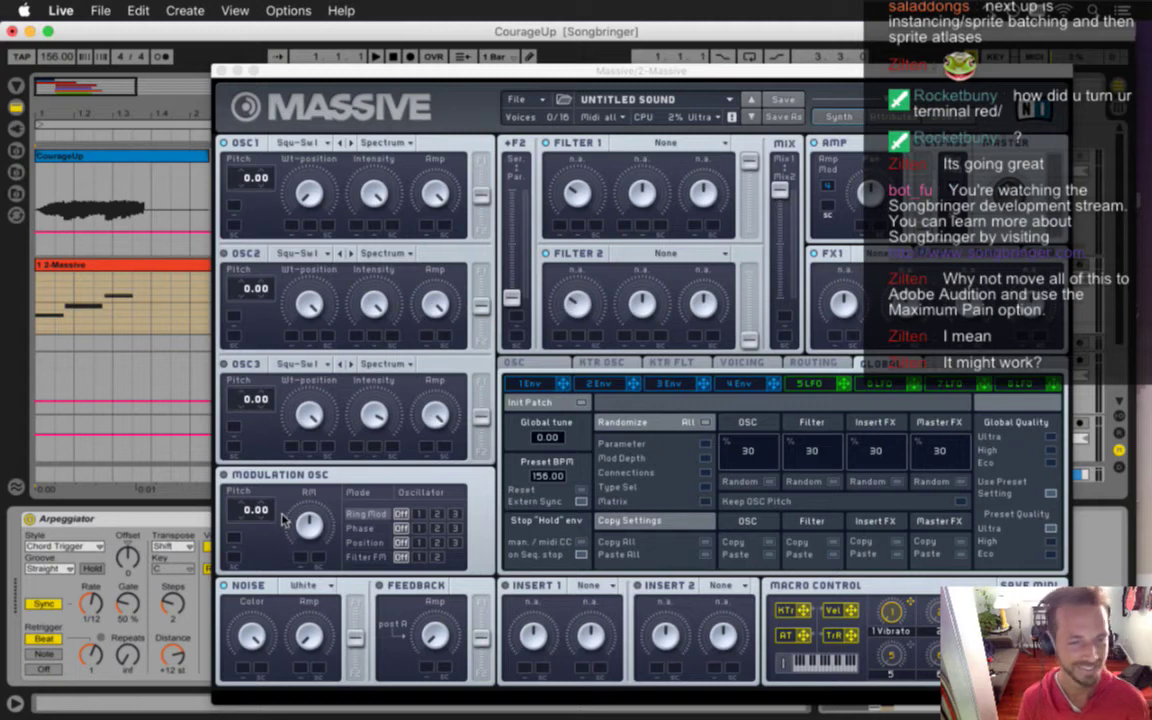
{"action": "left_click_drag", "start_coordinate": [335, 80], "coordinate": [351, 78]}
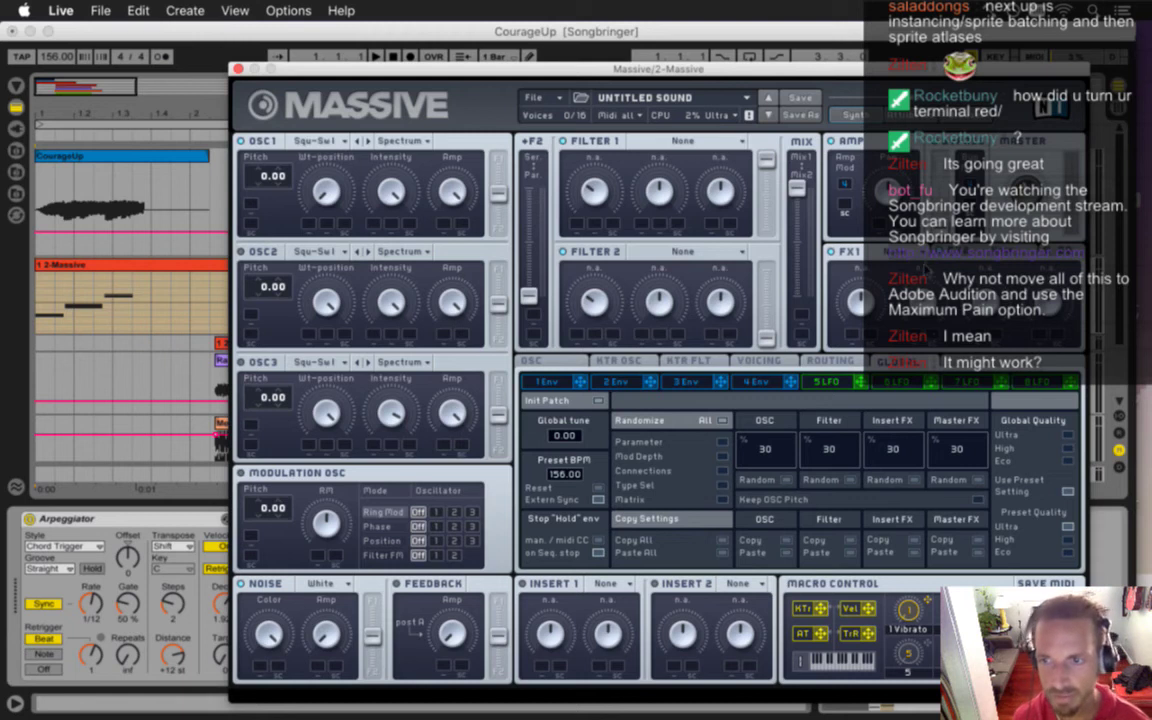
- Switch to Adobe Audition and inspect the short burst at the start of Catch3.wav
{"action": "mouse_move", "coordinate": [1133, 263]}
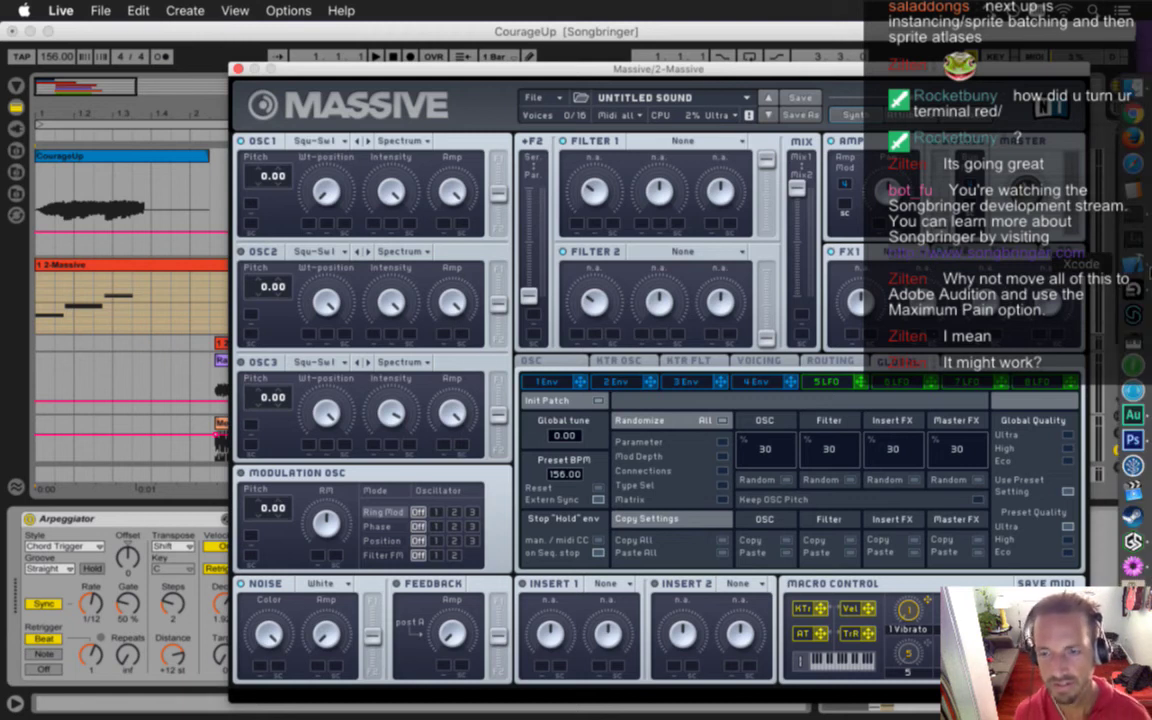
{"action": "left_click", "coordinate": [1133, 414]}
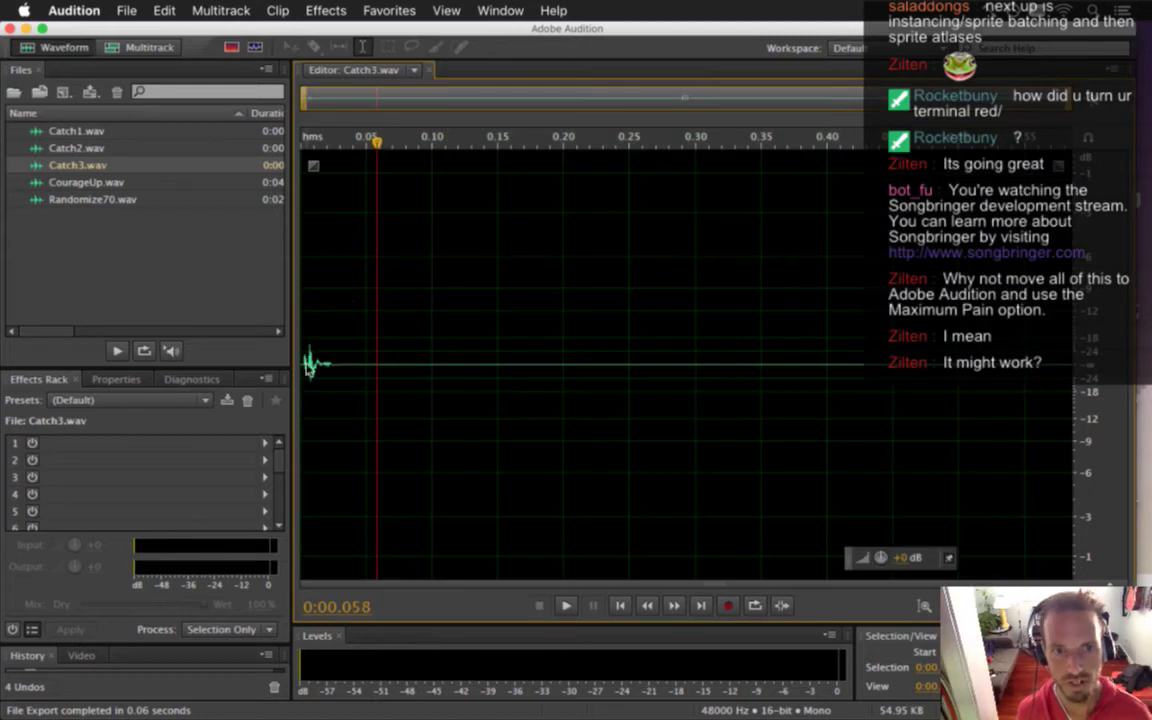
{"action": "left_click_drag", "start_coordinate": [306, 336], "coordinate": [363, 330]}
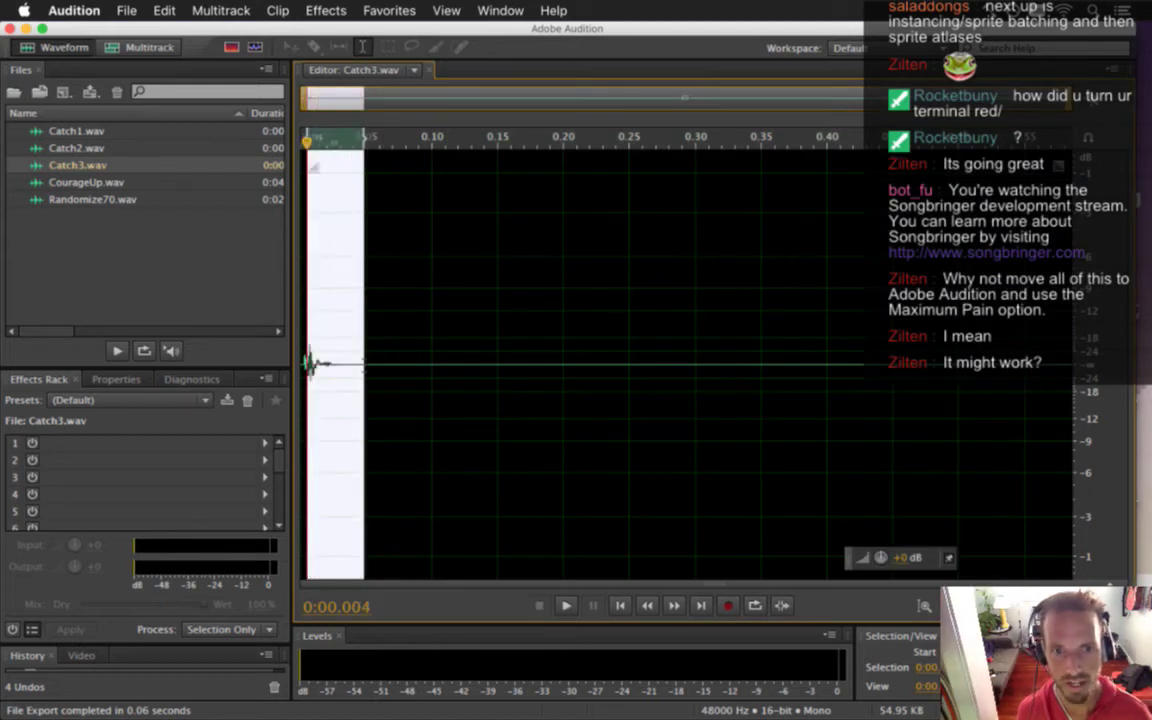
{"action": "left_click", "coordinate": [418, 358]}
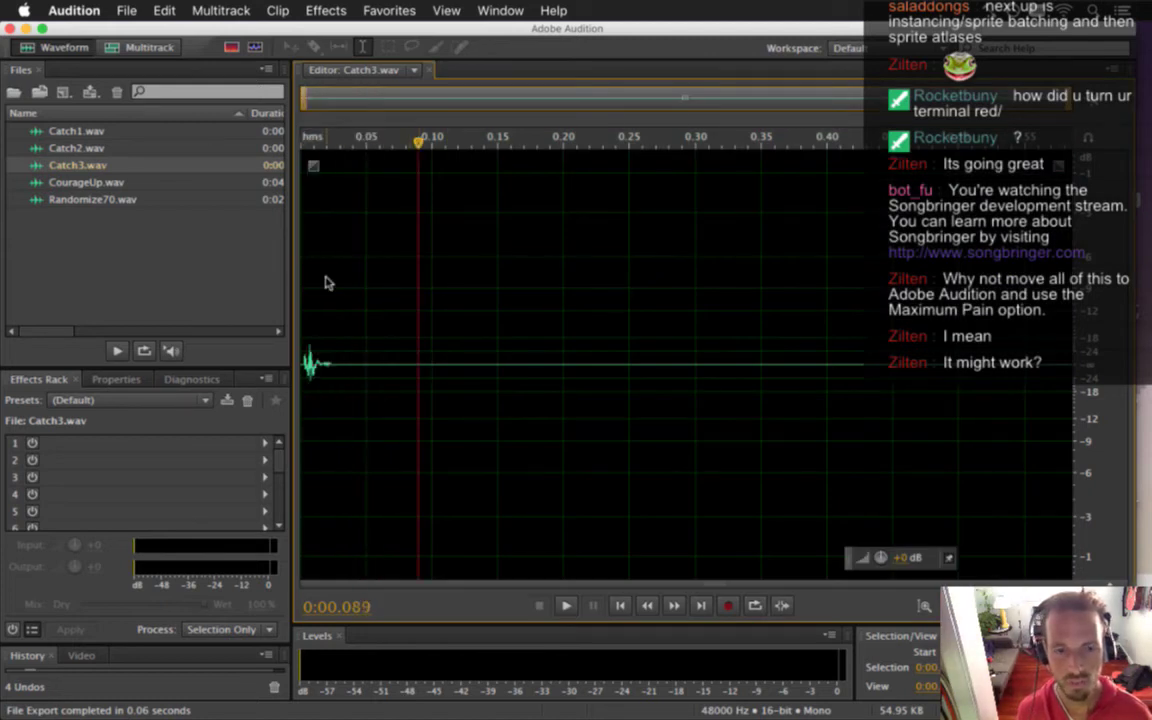
- Switch back to Ableton Live and reposition the Massive synth window over the arrangement
{"action": "key", "text": "super+Tab"}
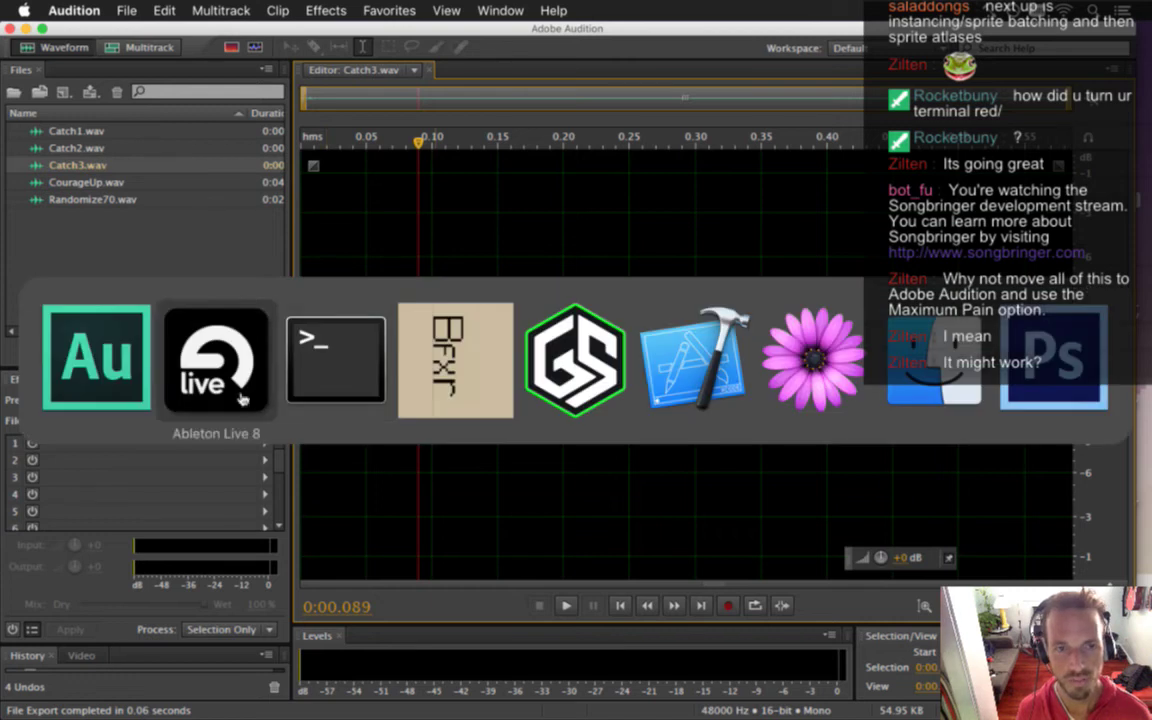
{"action": "left_click", "coordinate": [220, 340]}
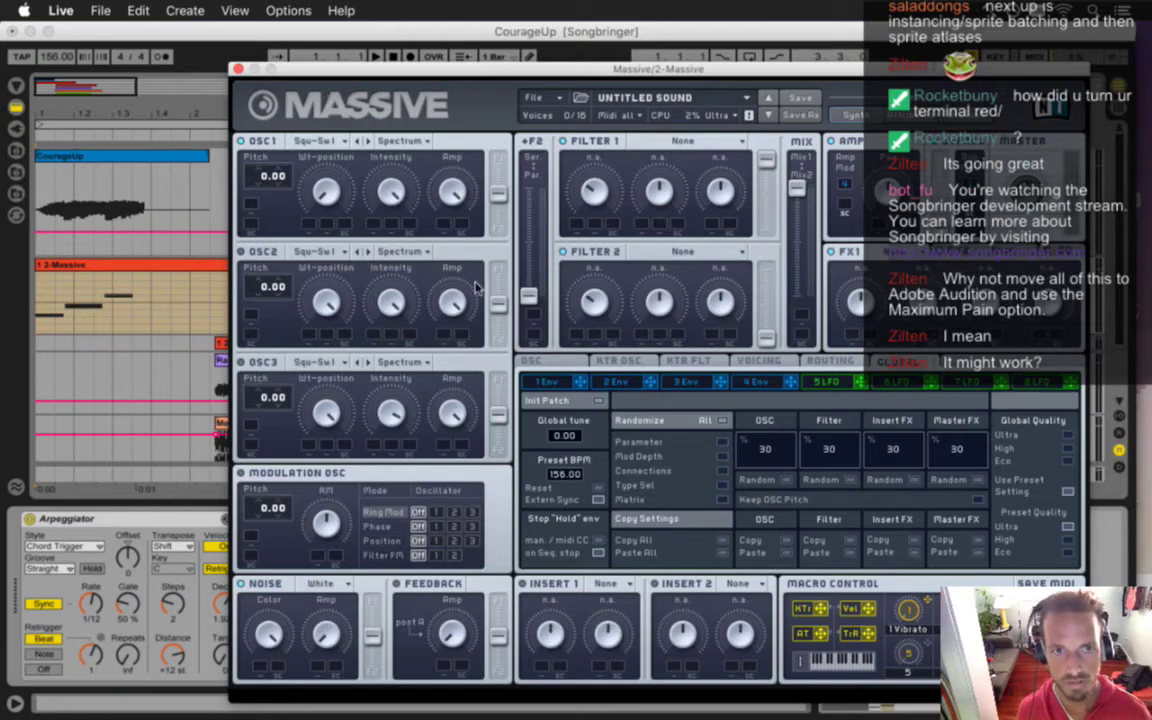
{"action": "left_click_drag", "start_coordinate": [490, 75], "coordinate": [410, 73]}
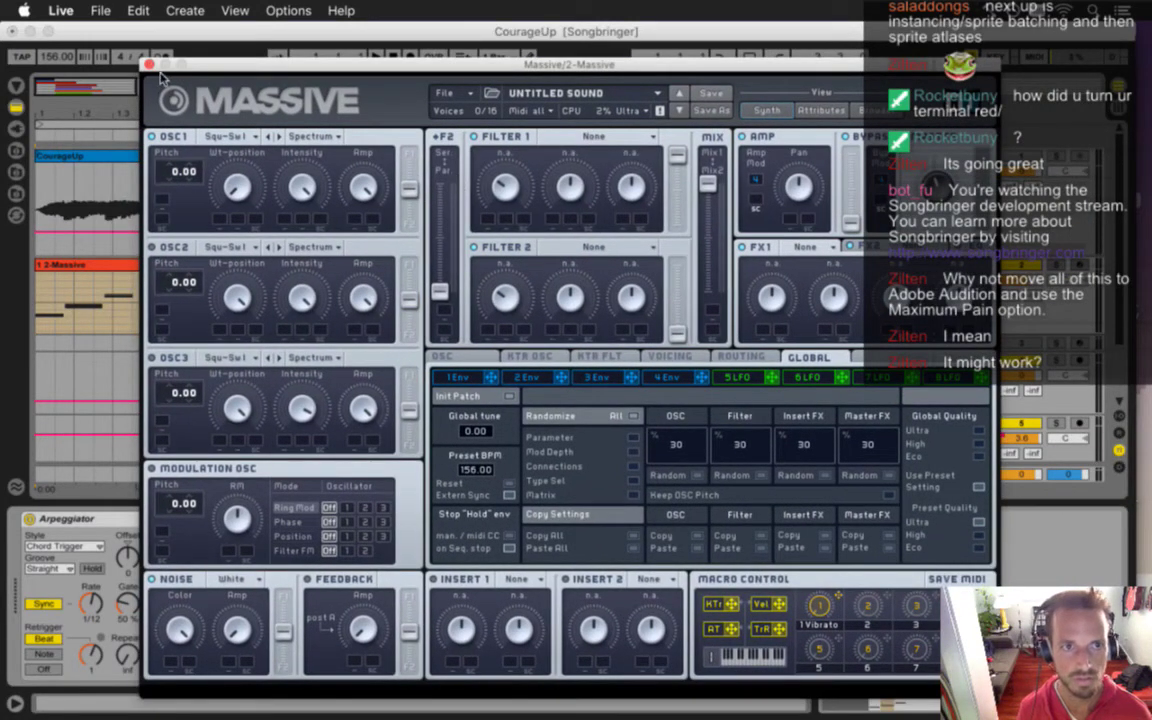
- Lower the OSC1 pitch to -12.00 in the Massive synth, play the arrangement and close the synth window
{"action": "key", "text": "super+Tab"}
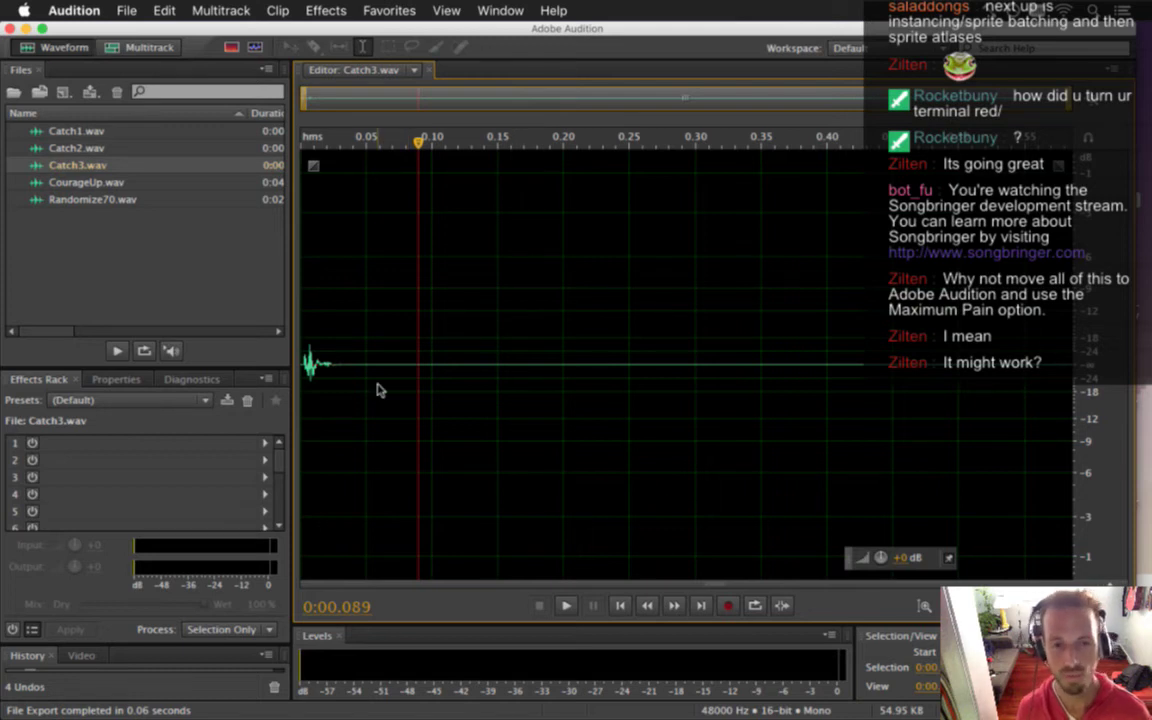
{"action": "key", "text": "super+Tab"}
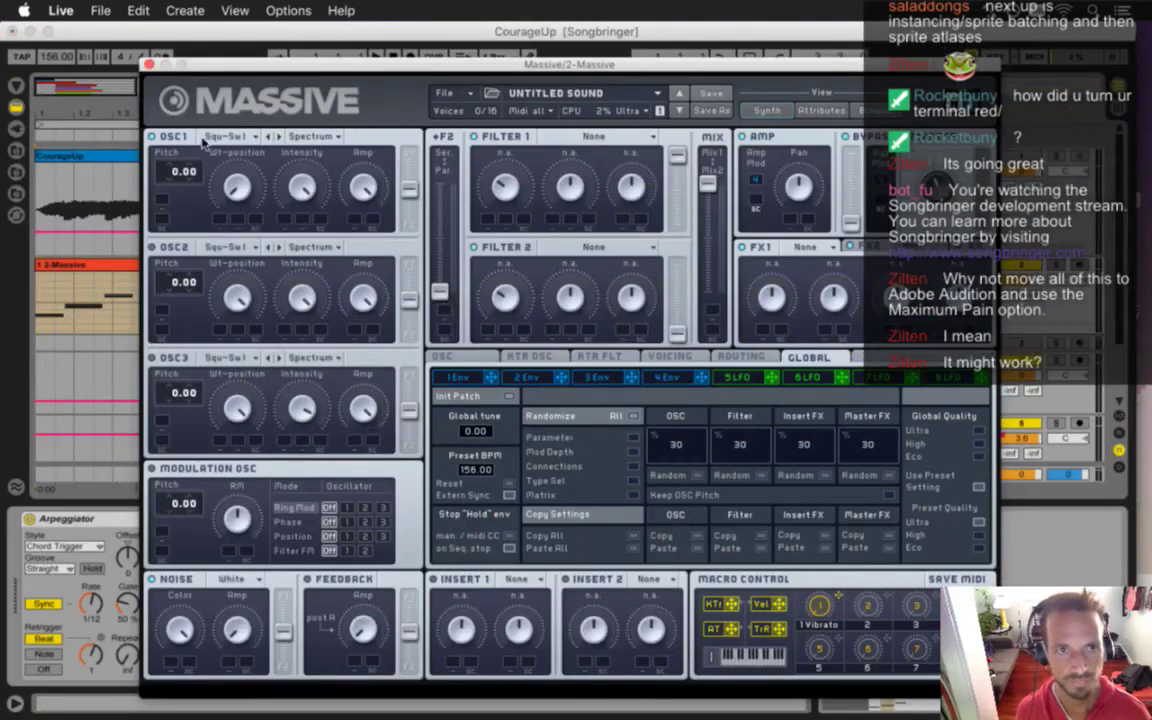
{"action": "left_click_drag", "start_coordinate": [206, 73], "coordinate": [236, 63]}
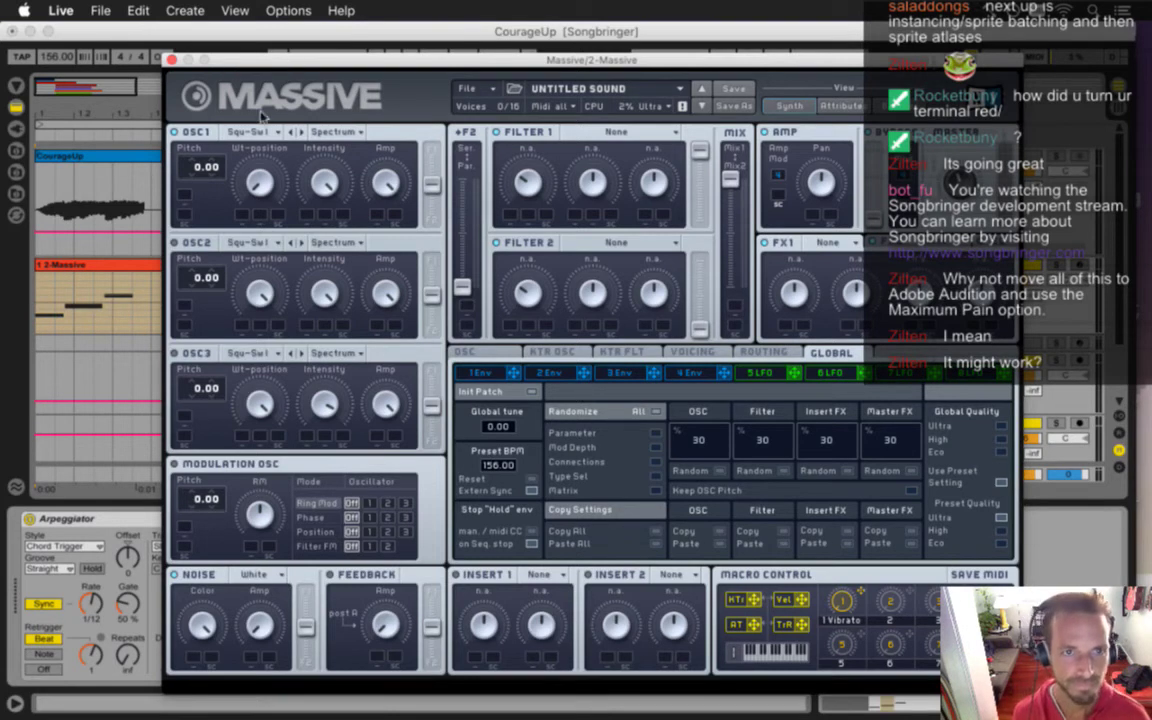
{"action": "left_click_drag", "start_coordinate": [200, 166], "coordinate": [199, 193]}
{"action": "key", "text": "space"}
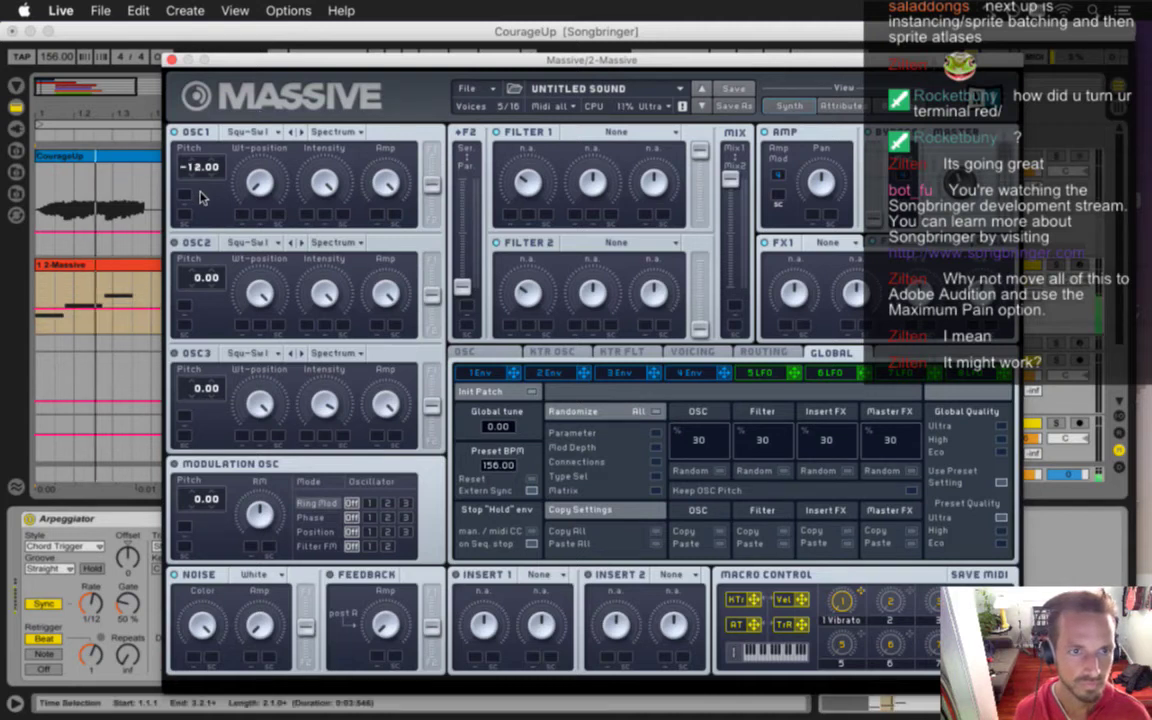
{"action": "left_click", "coordinate": [171, 61]}
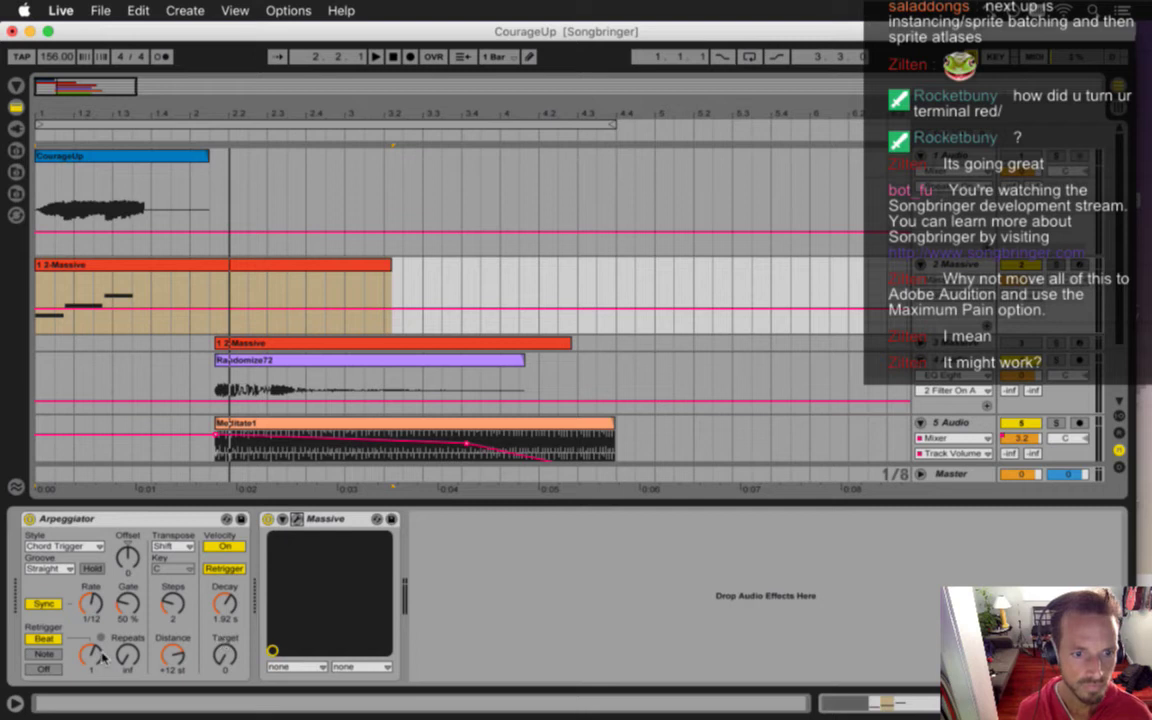
- Lengthen the last note (E3) of the 1 2-Massive clip to about 0.0.3 and play the arrangement
{"action": "left_click", "coordinate": [117, 266]}
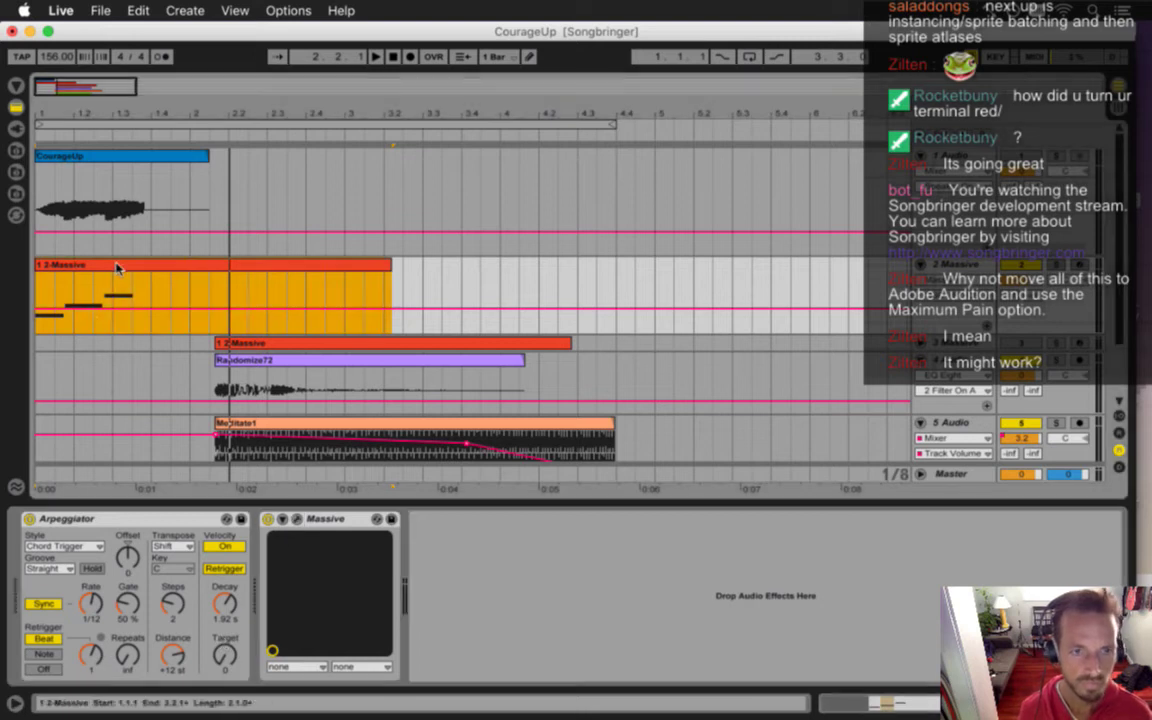
{"action": "left_click", "coordinate": [706, 558]}
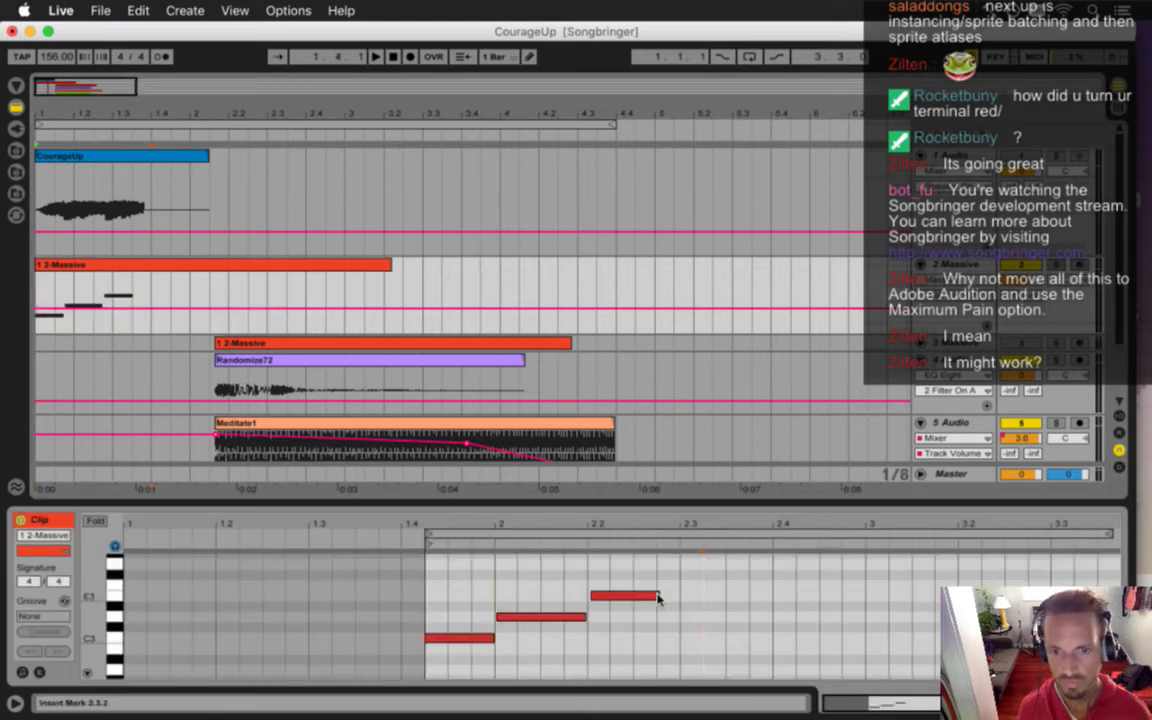
{"action": "left_click_drag", "start_coordinate": [657, 597], "coordinate": [674, 598]}
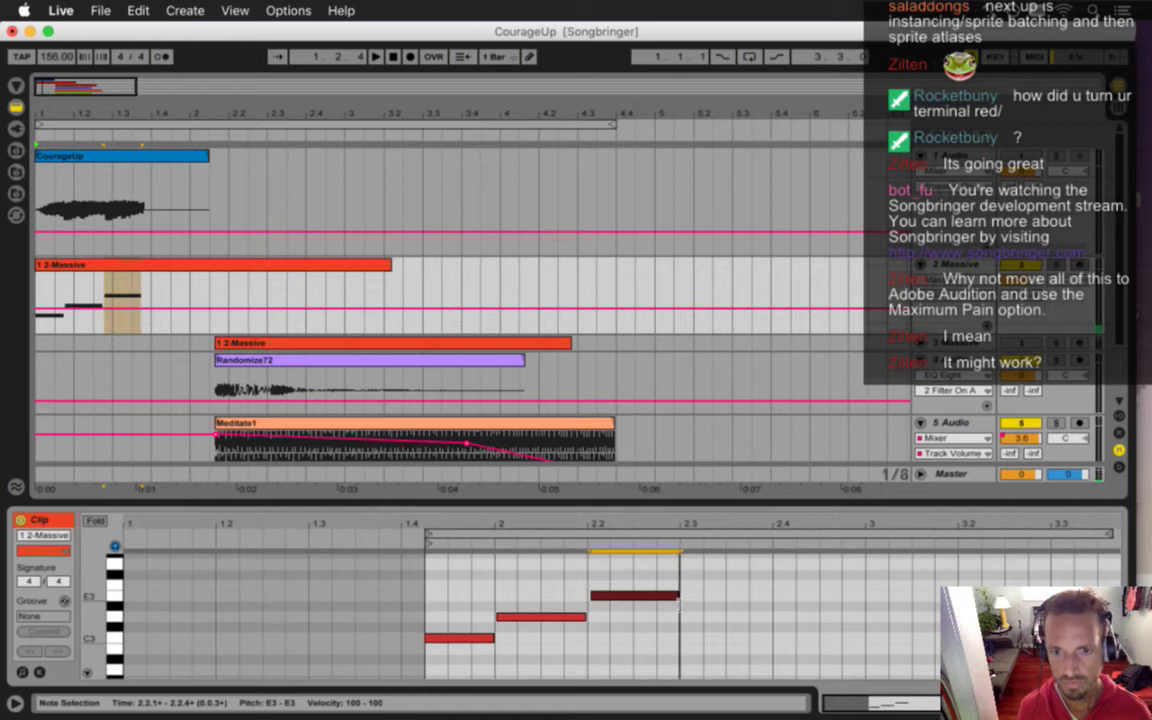
{"action": "key", "text": "space"}
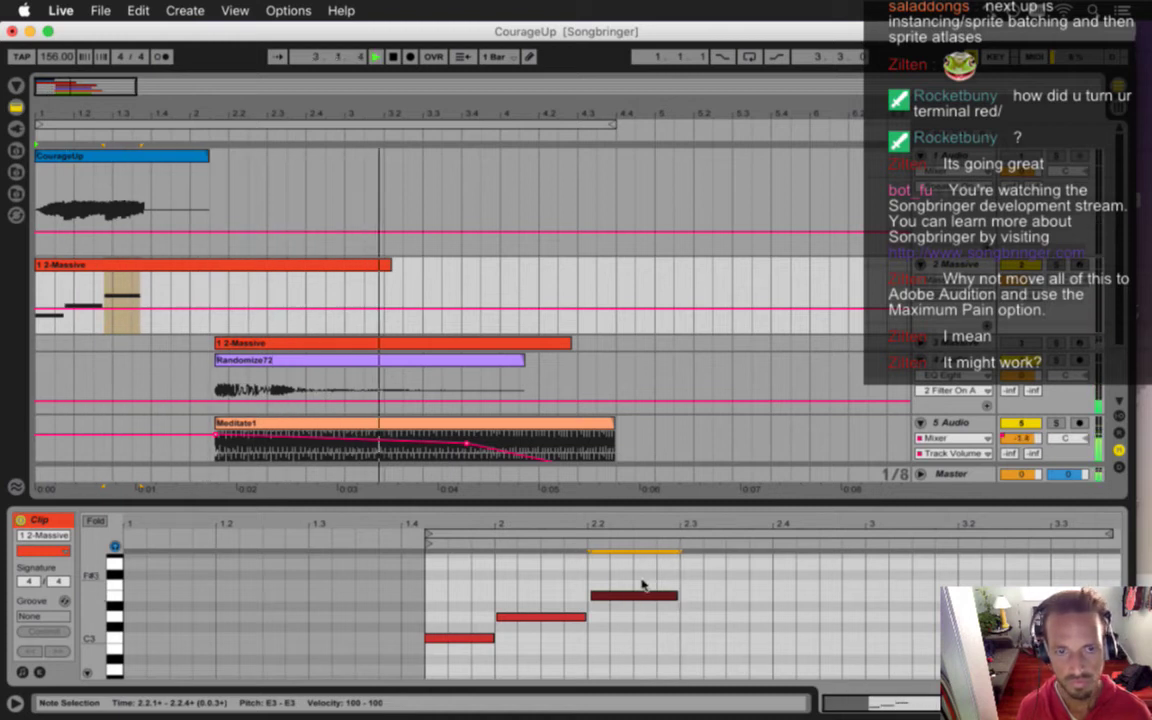
{"action": "key", "text": "space"}
{"action": "key", "text": "space"}
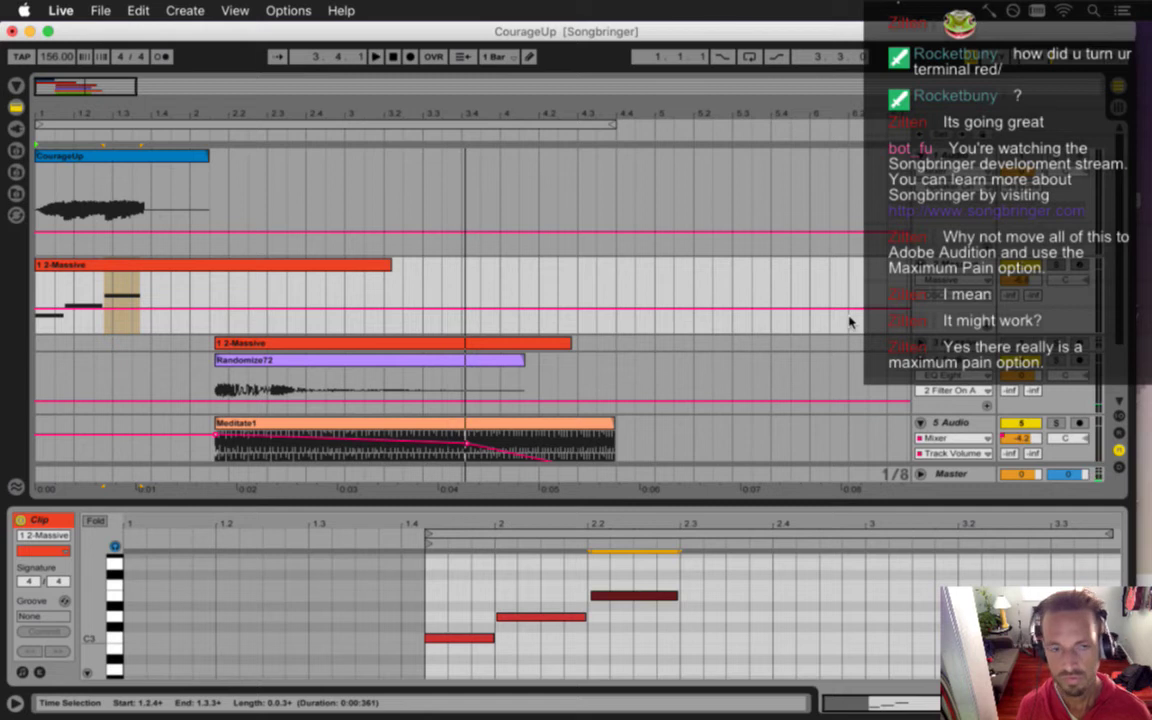
- Save the Live set and export the looped range as CourageUp into the waves folder, replacing the existing file
{"action": "key", "text": "super+s"}
{"action": "left_click", "coordinate": [229, 125]}
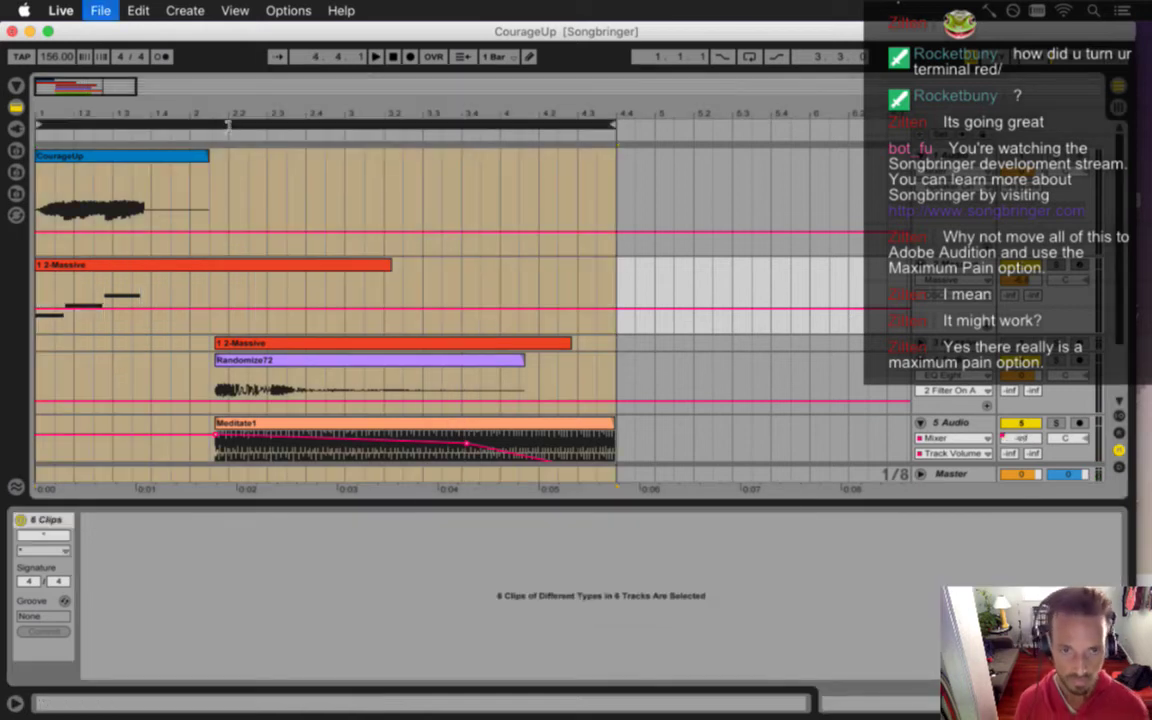
{"action": "key", "text": "super+shift+r"}
{"action": "key", "text": "Return"}
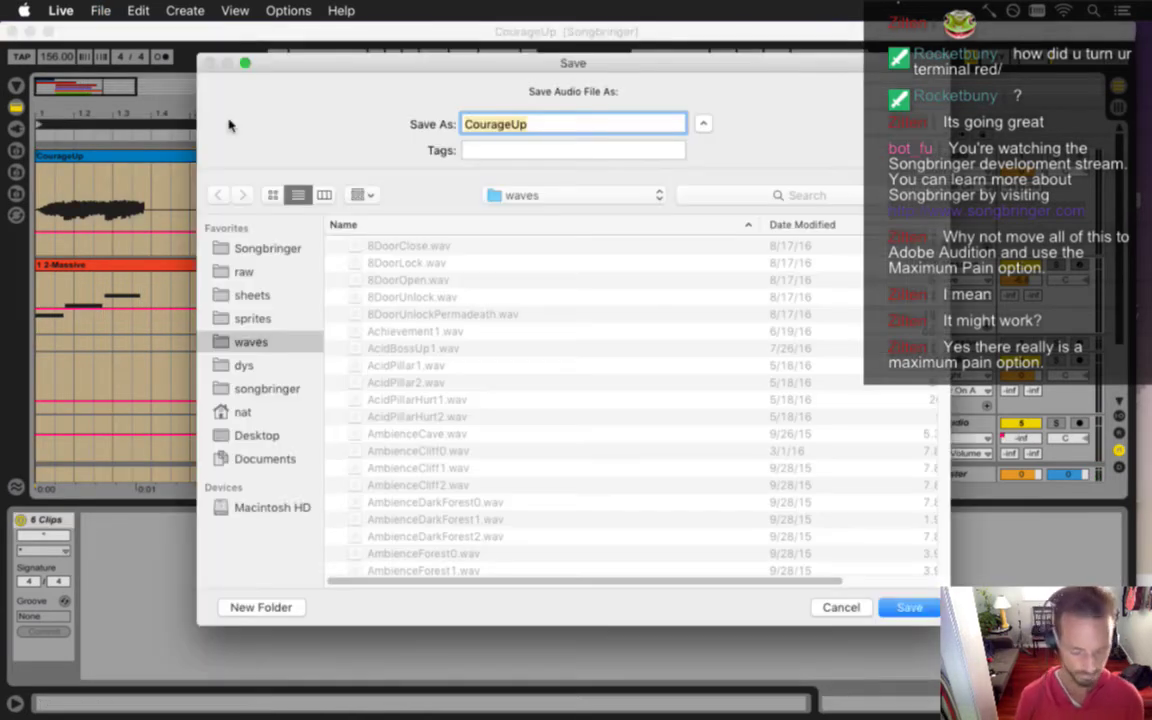
{"action": "key", "text": "Return"}
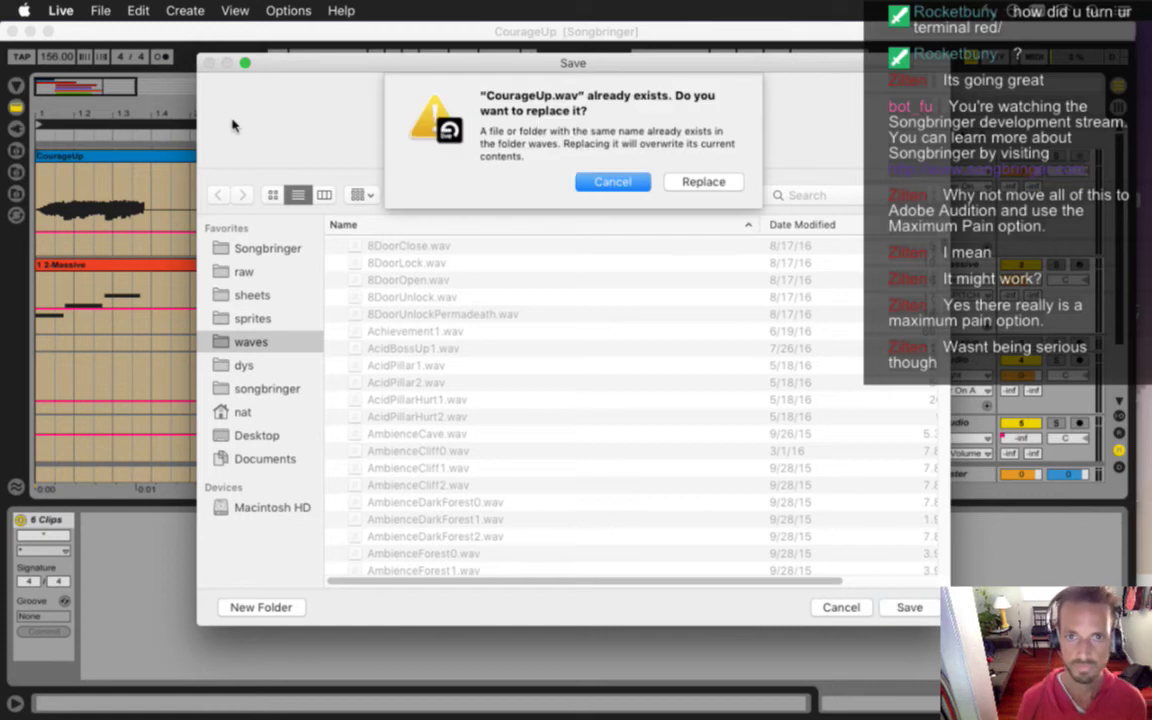
{"action": "left_click", "coordinate": [676, 183]}
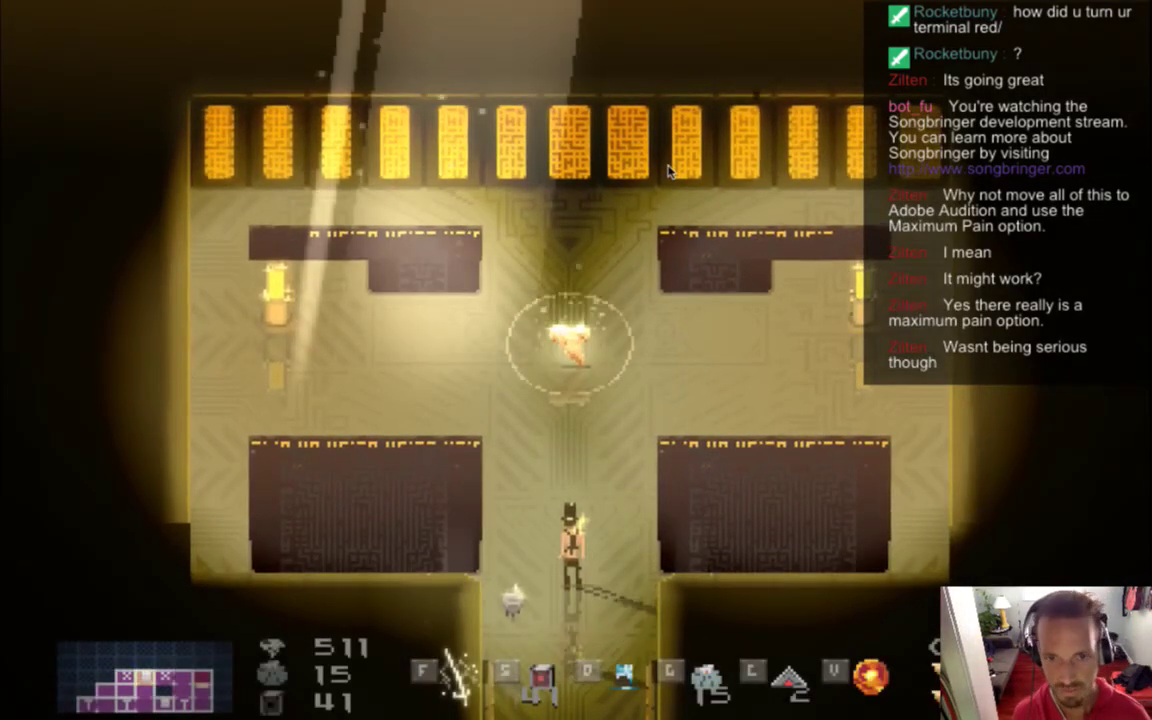
- Walk the character up to the pedestal in the Songbringer game and collect the Demon's Tooth
{"action": "key", "text": "w"}
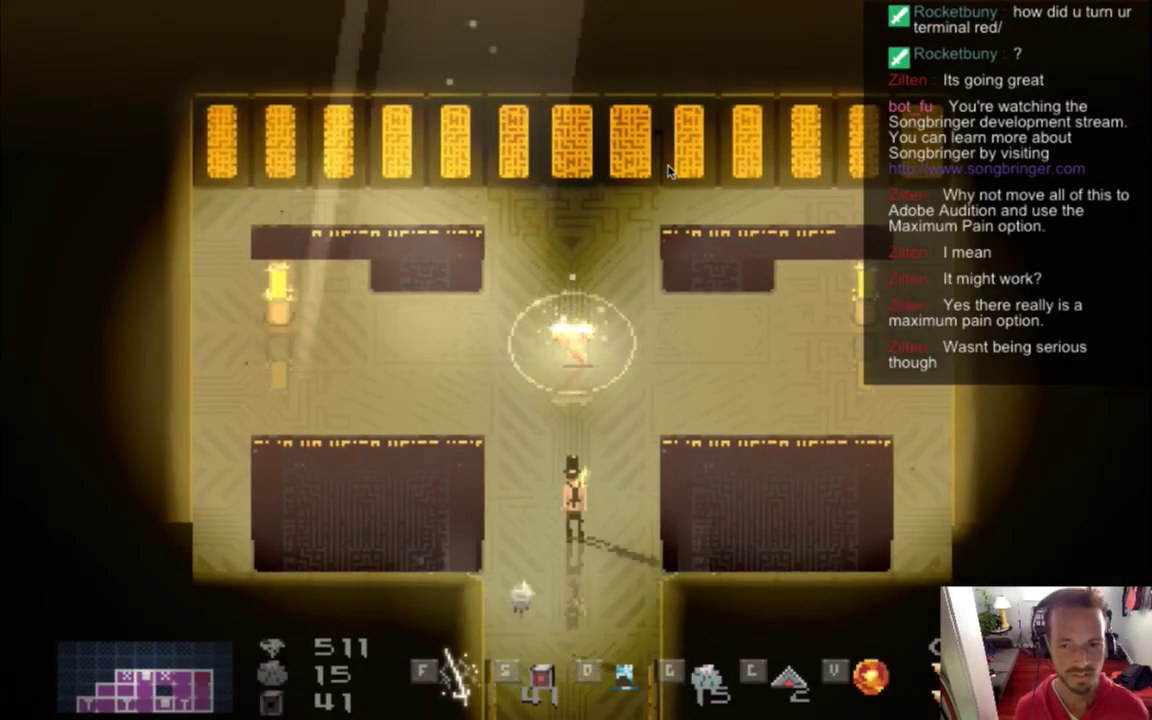
{"action": "key", "text": "w"}
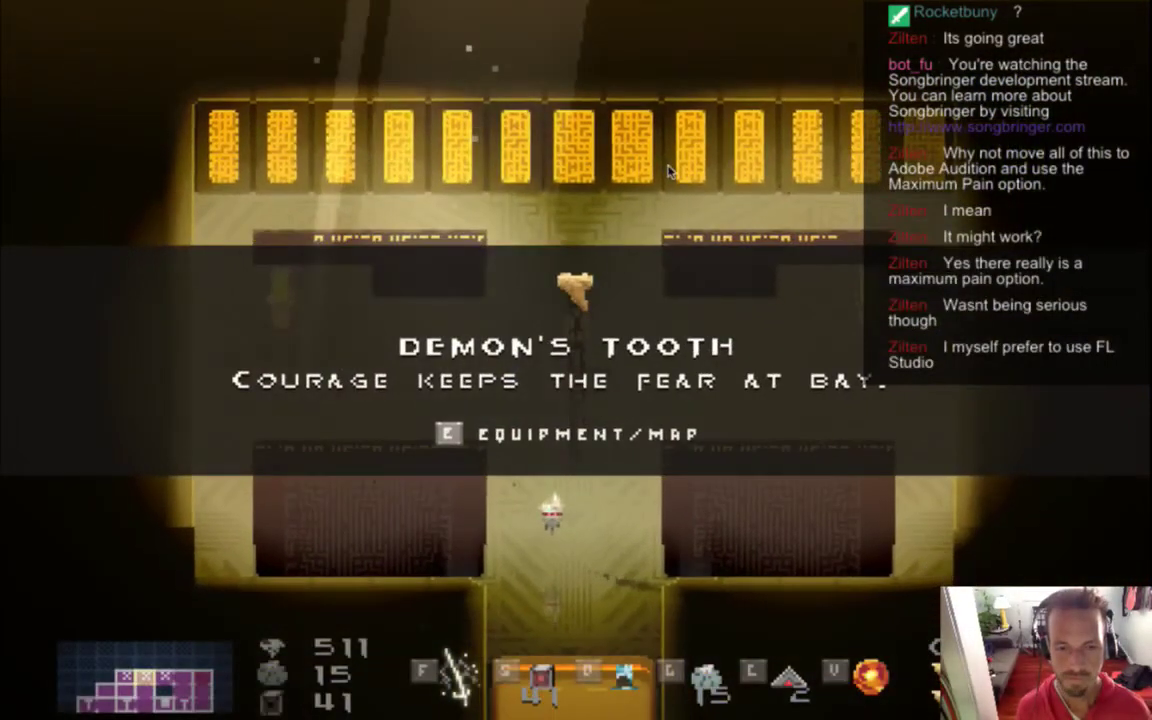
- Switch back to Ableton Live, adjust the 2 Massive track's volume and play the arrangement
{"action": "key", "text": "super+Tab"}
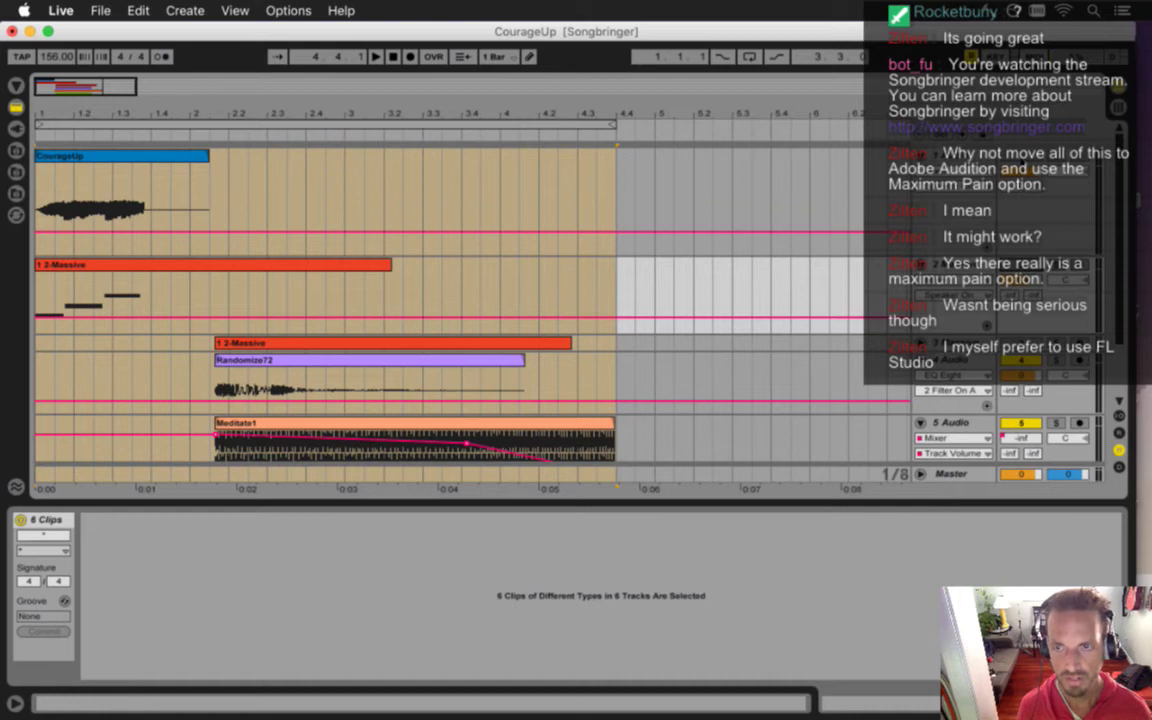
{"action": "key", "text": "space"}
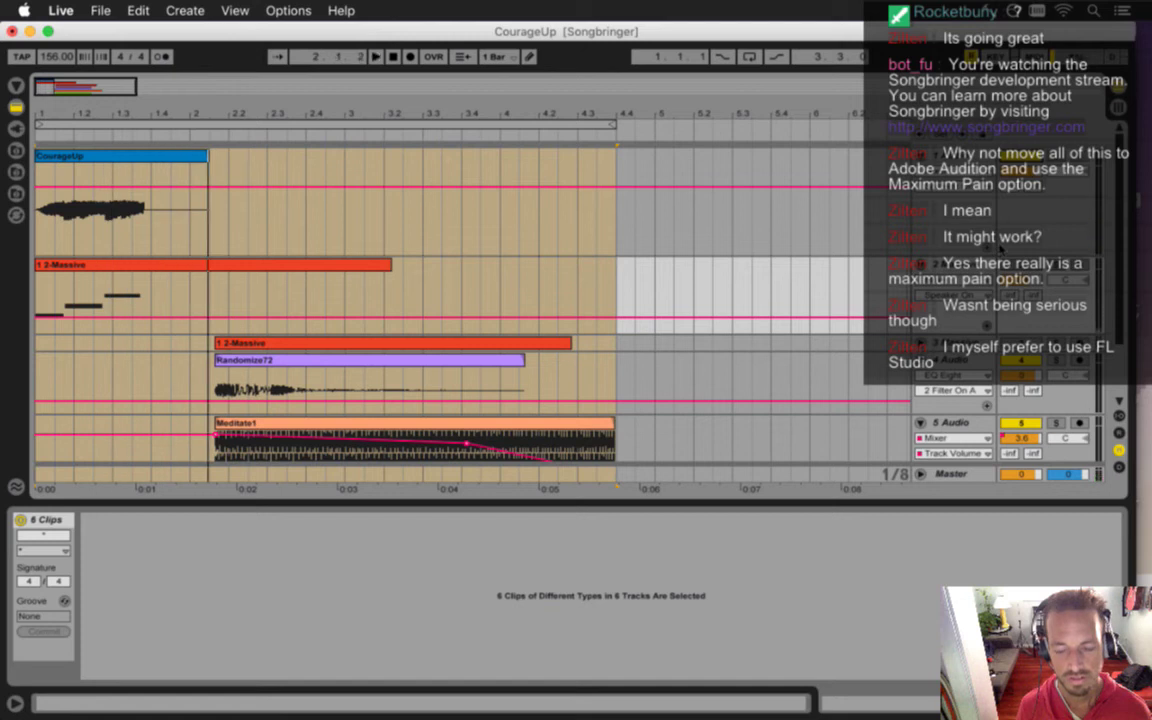
{"action": "left_click_drag", "start_coordinate": [1028, 145], "coordinate": [1025, 202]}
{"action": "left_click_drag", "start_coordinate": [735, 318], "coordinate": [735, 288]}
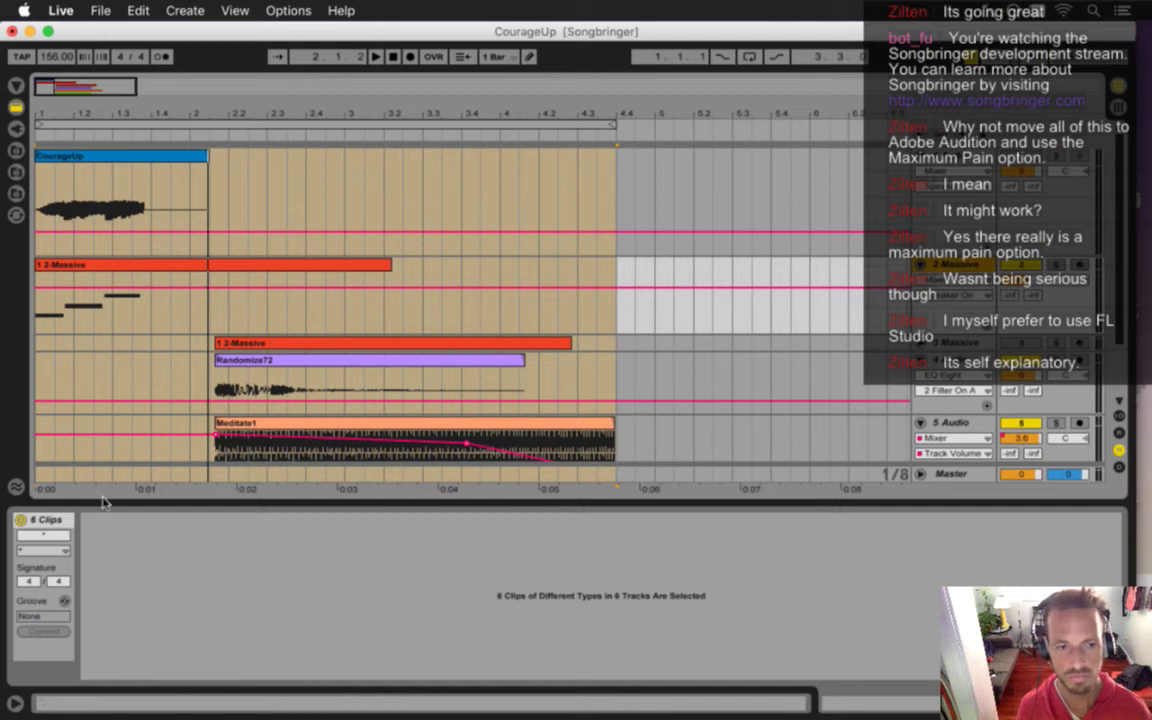
{"action": "left_click", "coordinate": [152, 290]}
{"action": "key", "text": "space"}
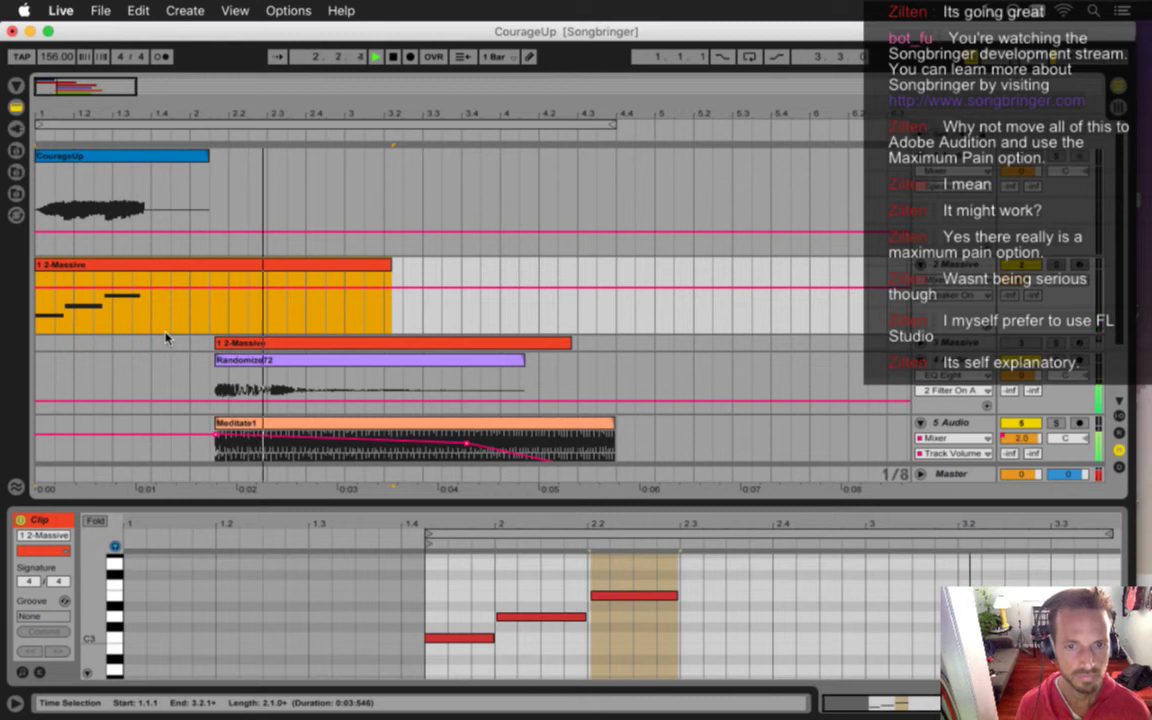
{"action": "key", "text": "space"}
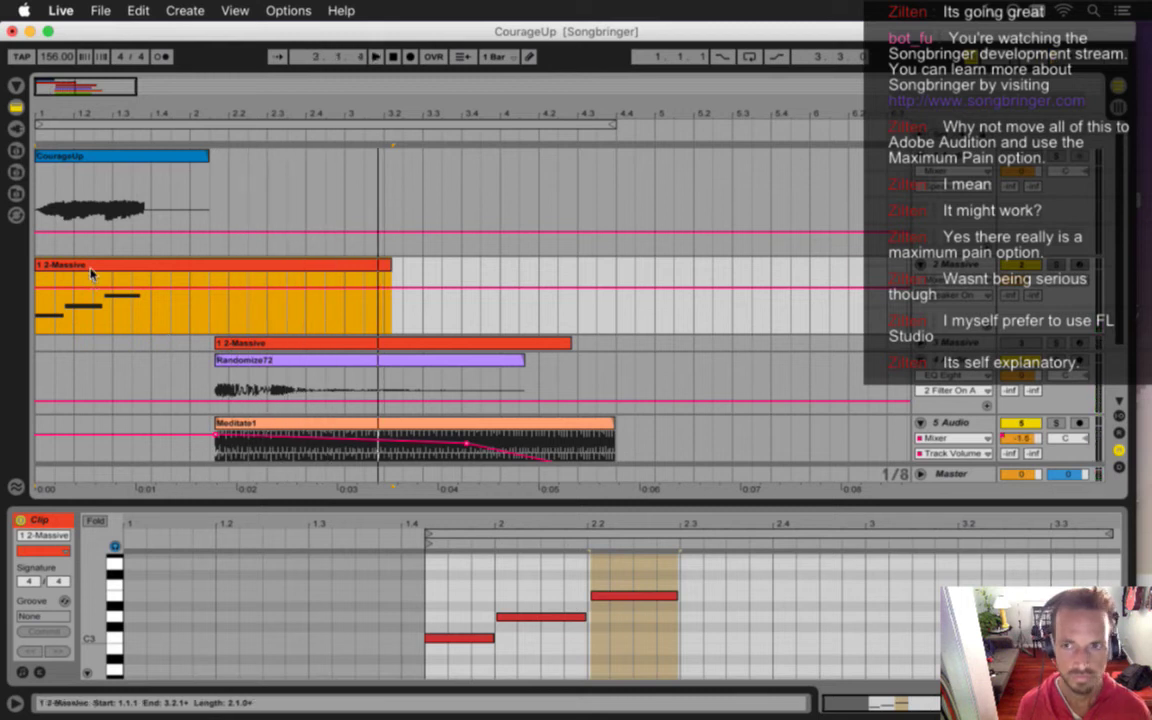
- Set the 2 Massive track's volume to -9.0 dB and play the arrangement
{"action": "left_click", "coordinate": [136, 268]}
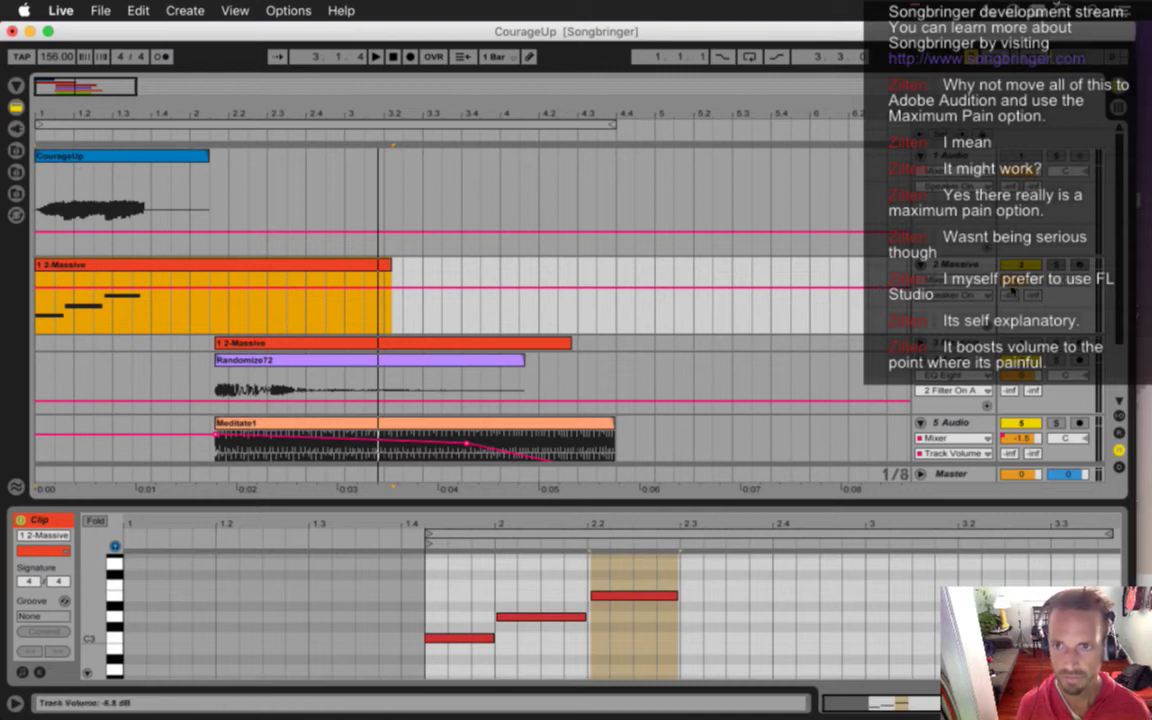
{"action": "left_click_drag", "start_coordinate": [120, 294], "coordinate": [120, 296]}
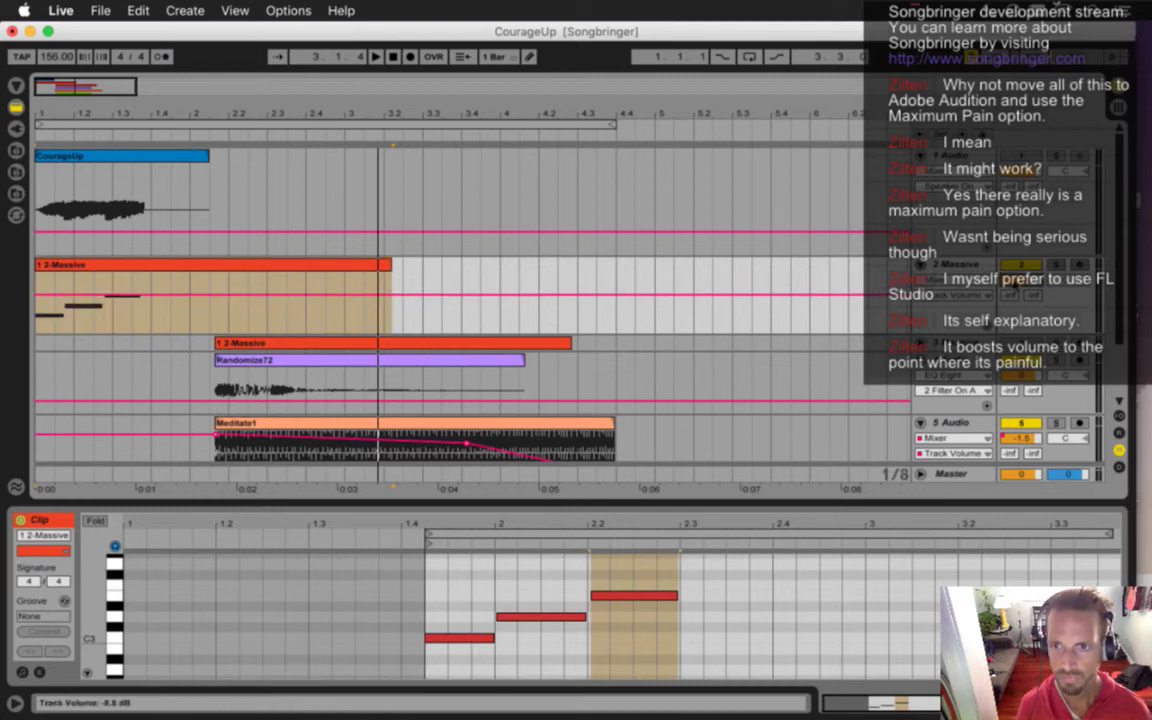
{"action": "key", "text": "space"}
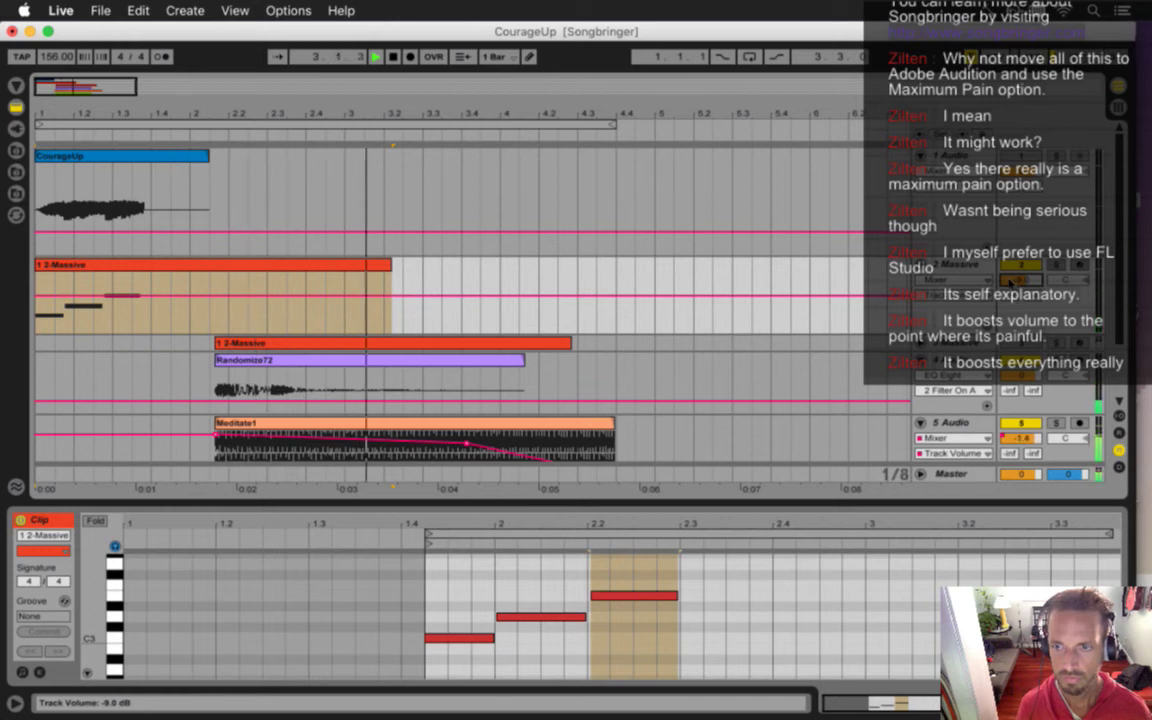
{"action": "left_click", "coordinate": [143, 271]}
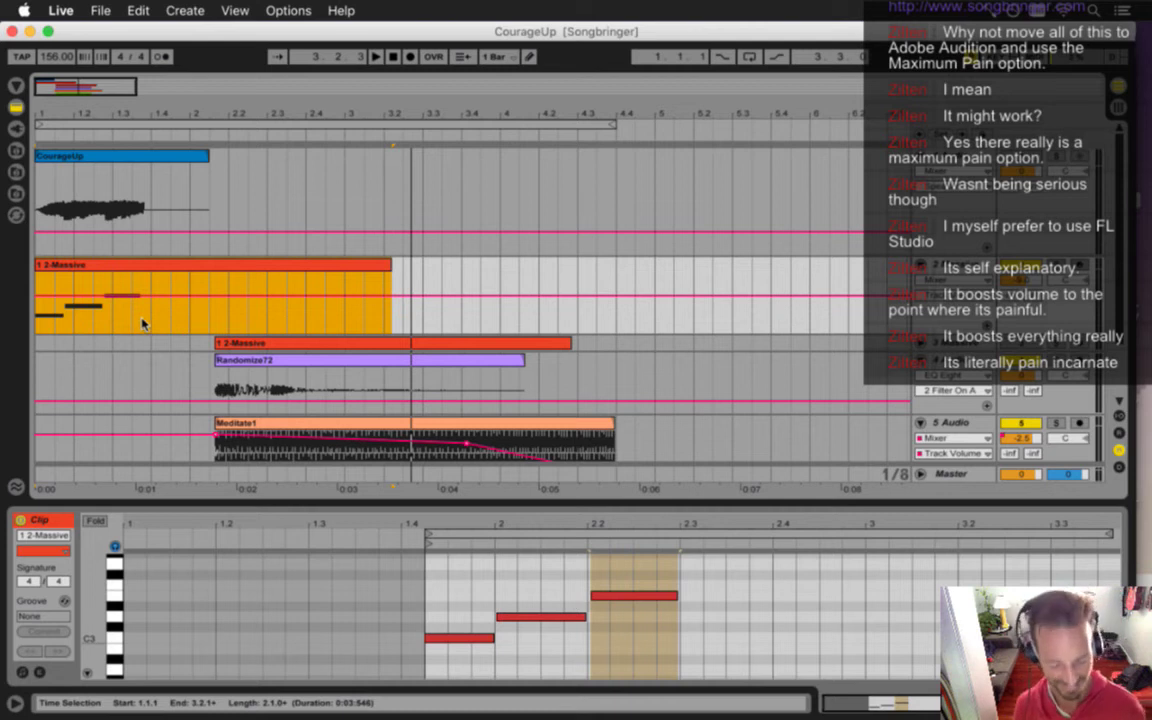
- Switch to Adobe Audition and look through its favorites and the Amplitude and Compression effects
{"action": "key", "text": "super+Tab"}
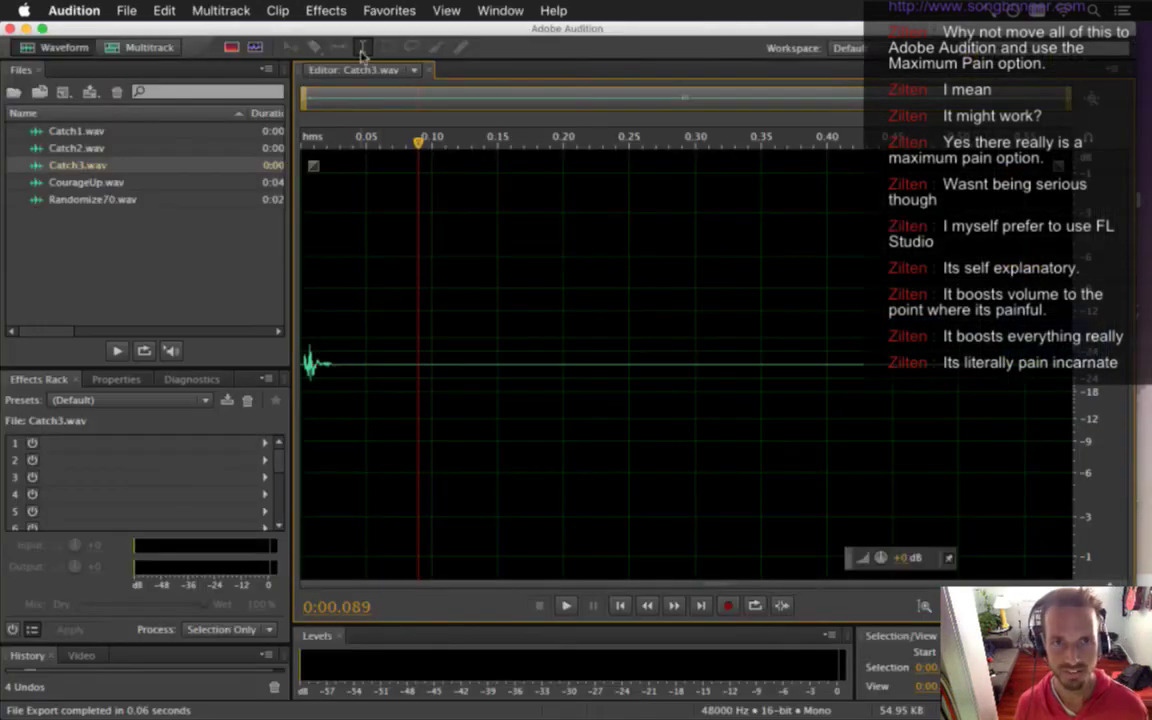
{"action": "left_click", "coordinate": [375, 9]}
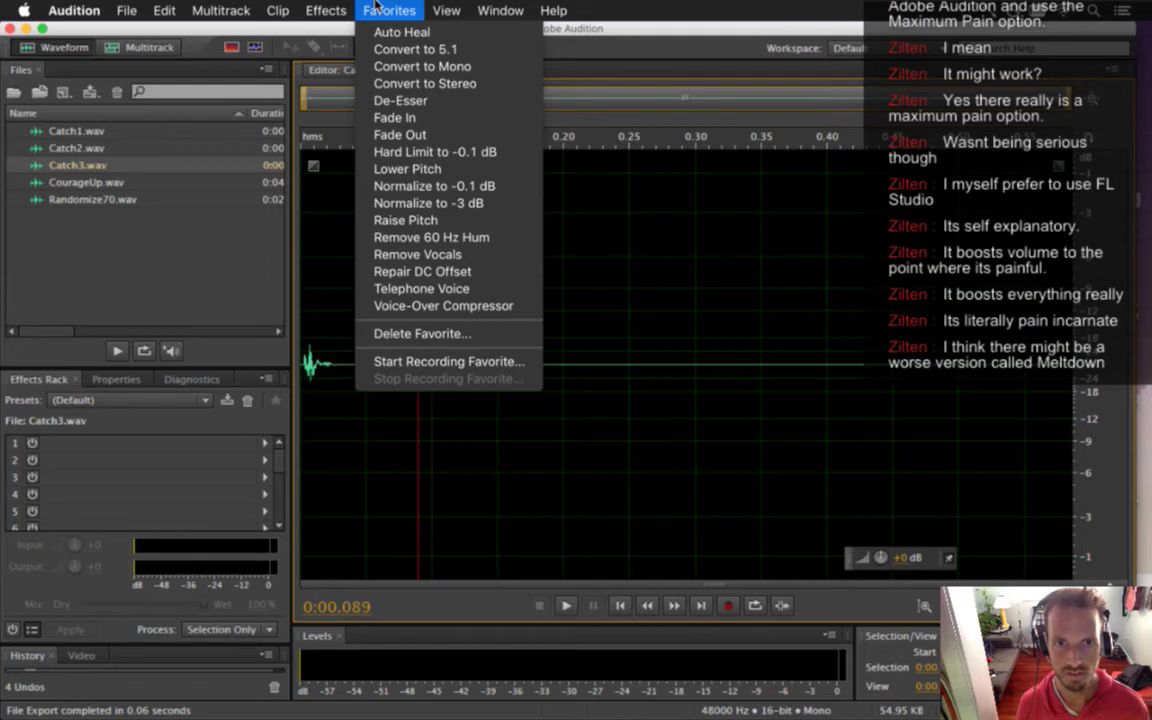
{"action": "mouse_move", "coordinate": [326, 8]}
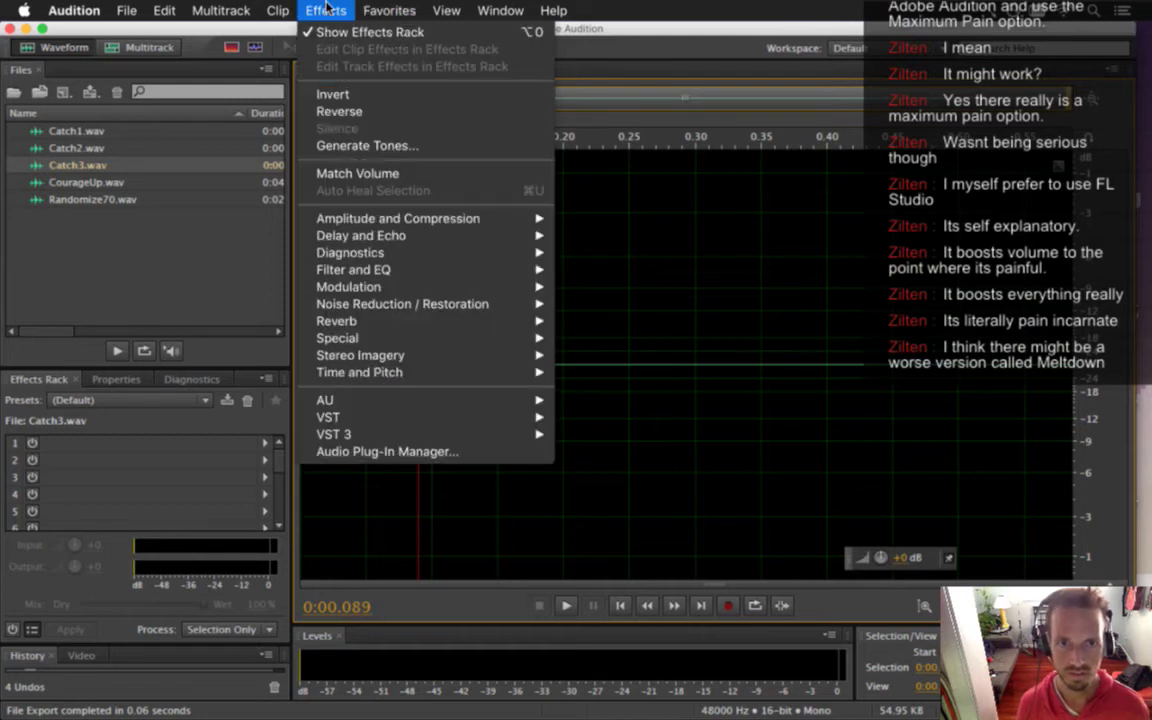
{"action": "mouse_move", "coordinate": [369, 217]}
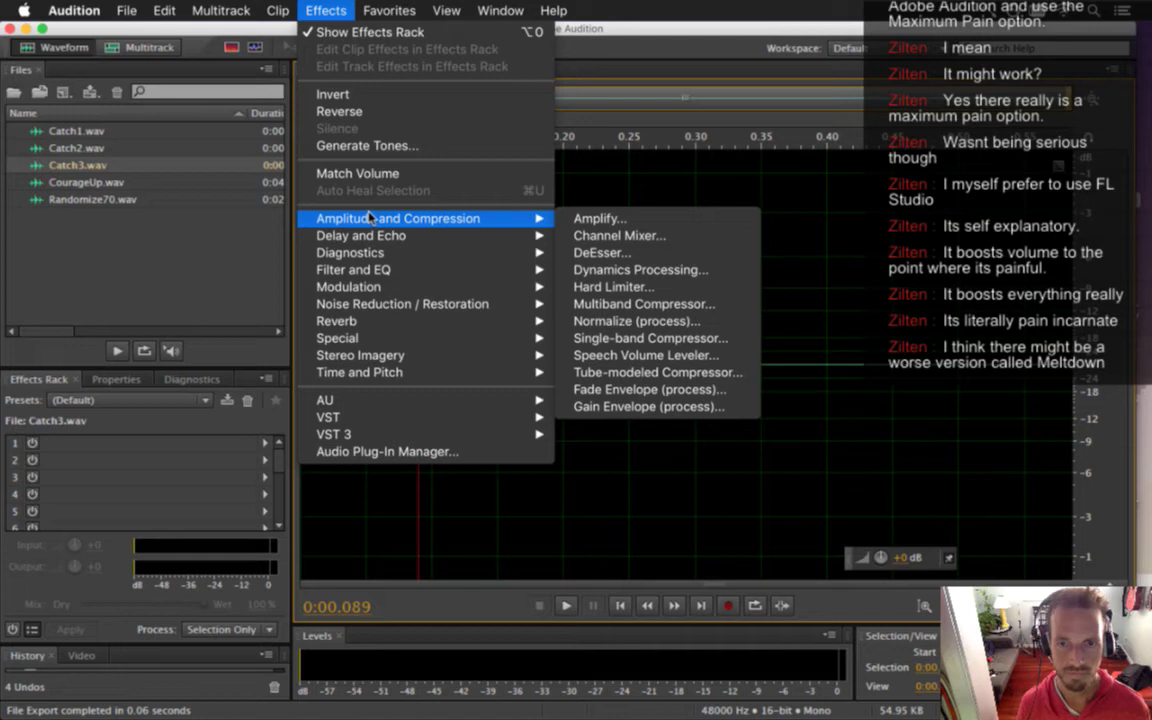
- Switch back to Ableton Live, place the insert marker at 1.1.1 on the 2 Massive track and show its devices
{"action": "key", "text": "super+Tab"}
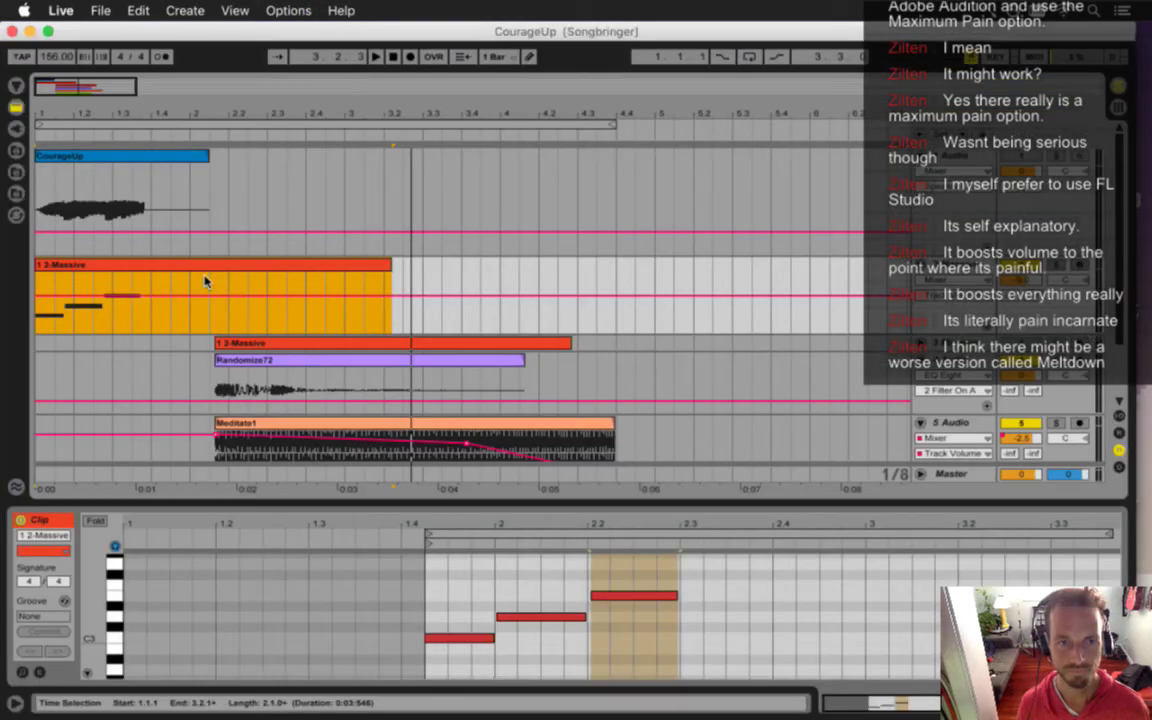
{"action": "left_click", "coordinate": [40, 326]}
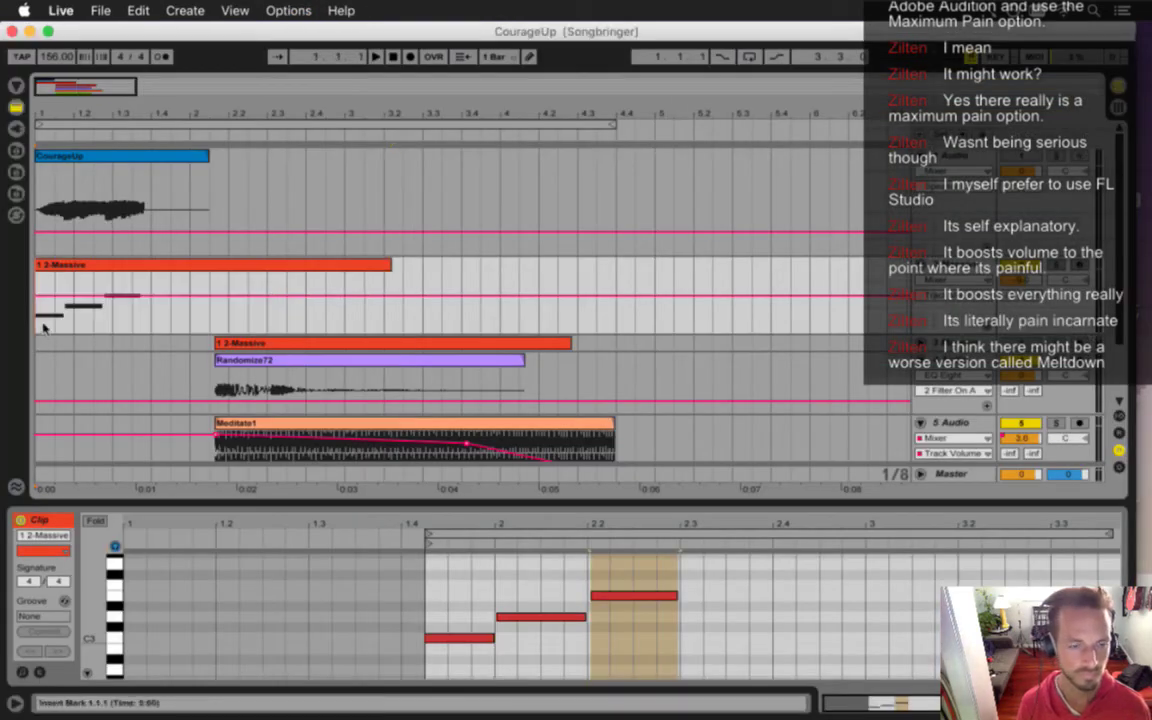
{"action": "key", "text": "shift+Tab"}
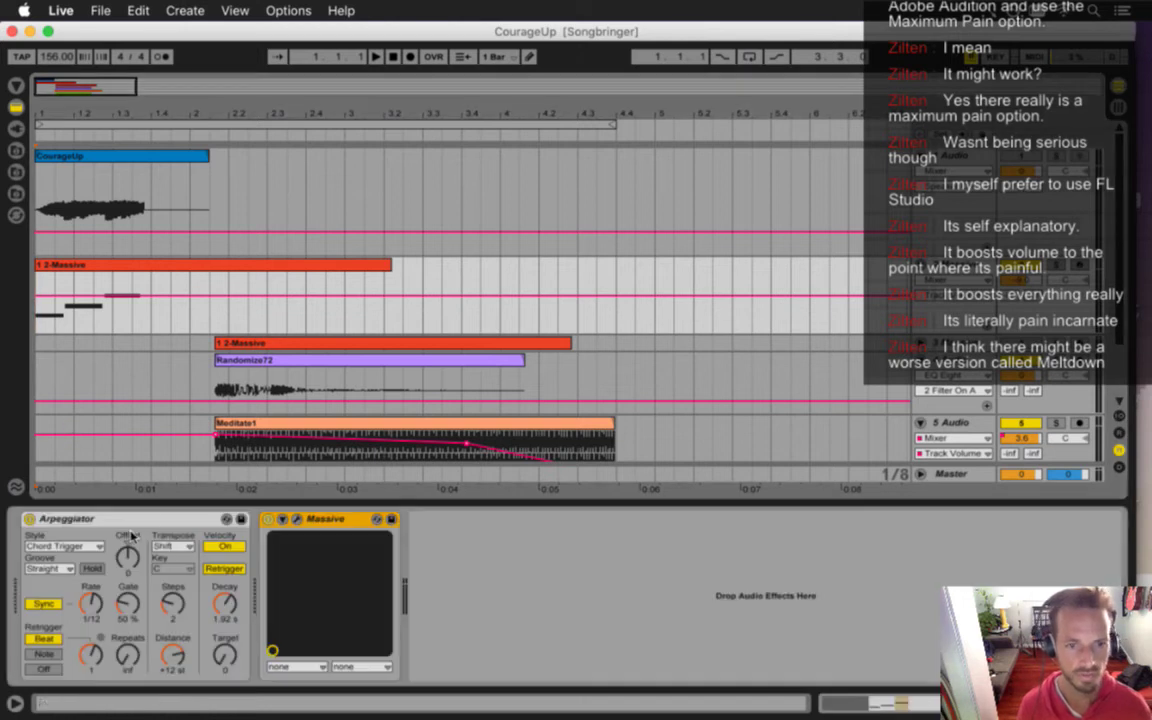
- Switch to Terminal and check the Songbringer repository's git status with gs
{"action": "key", "text": "super+Tab"}
{"action": "left_click", "coordinate": [334, 381]}
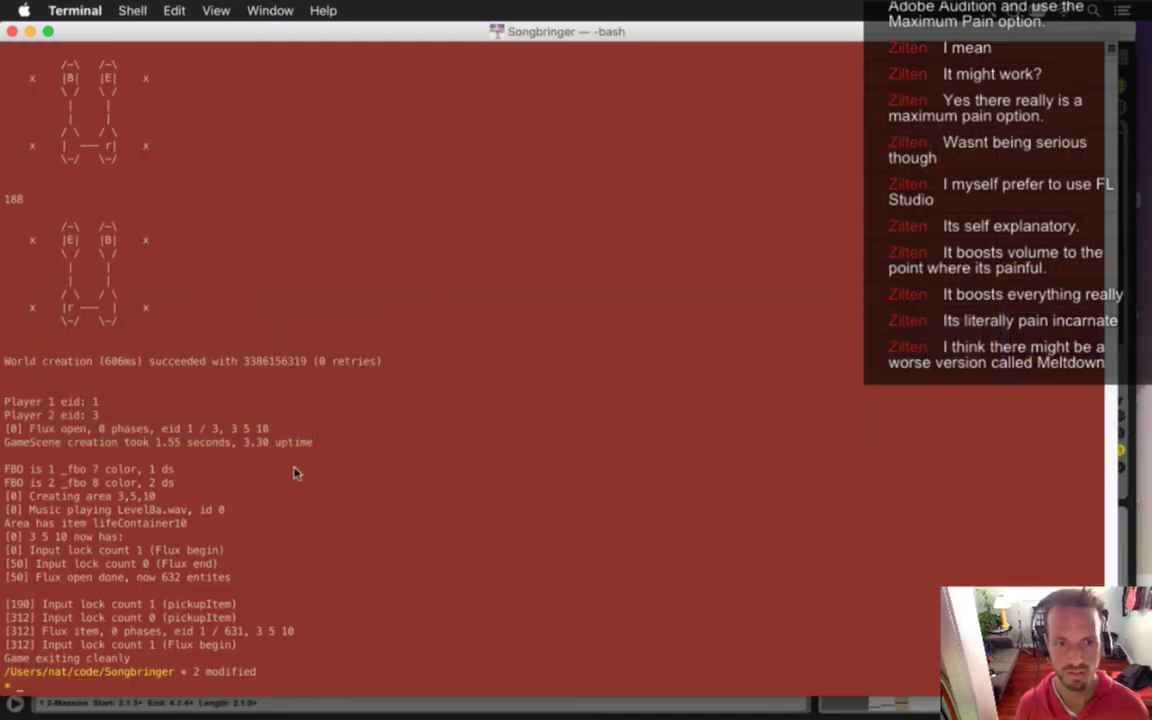
{"action": "type", "text": "gs"}
{"action": "key", "text": "Return"}
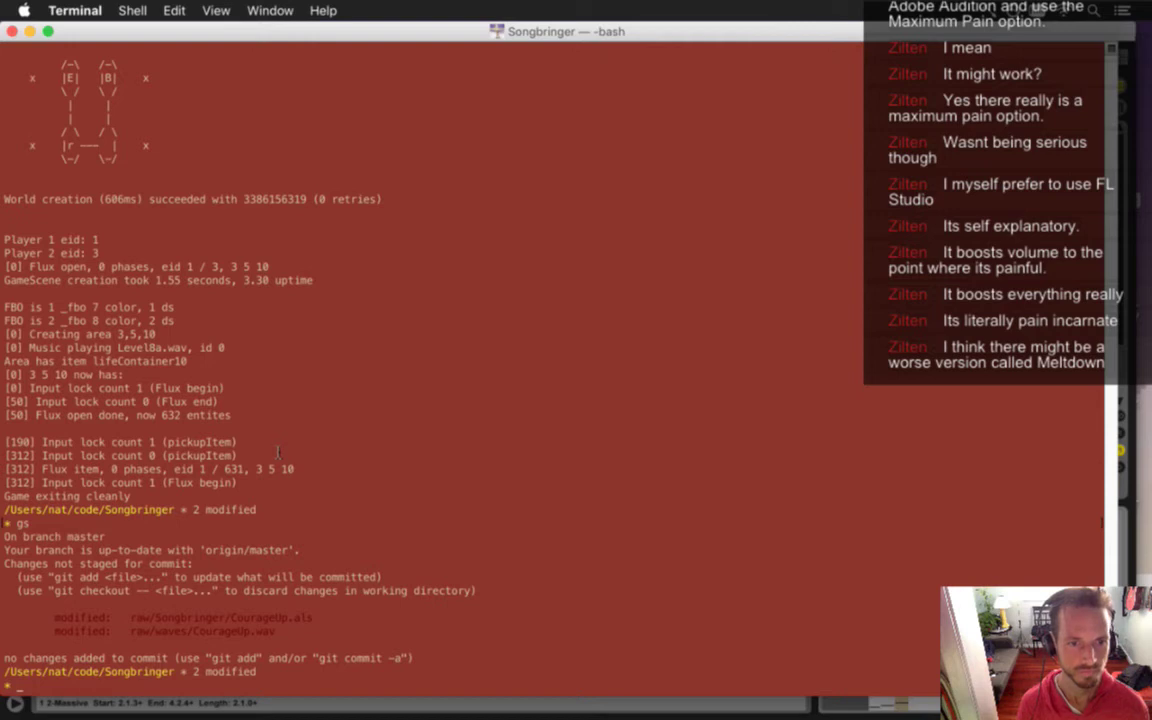
- Commit the modified CourageUp files with gc, using "." as the commit message, and push with gp
{"action": "type", "text": "gc"}
{"action": "key", "text": "Return"}
{"action": "type", "text": "i"}
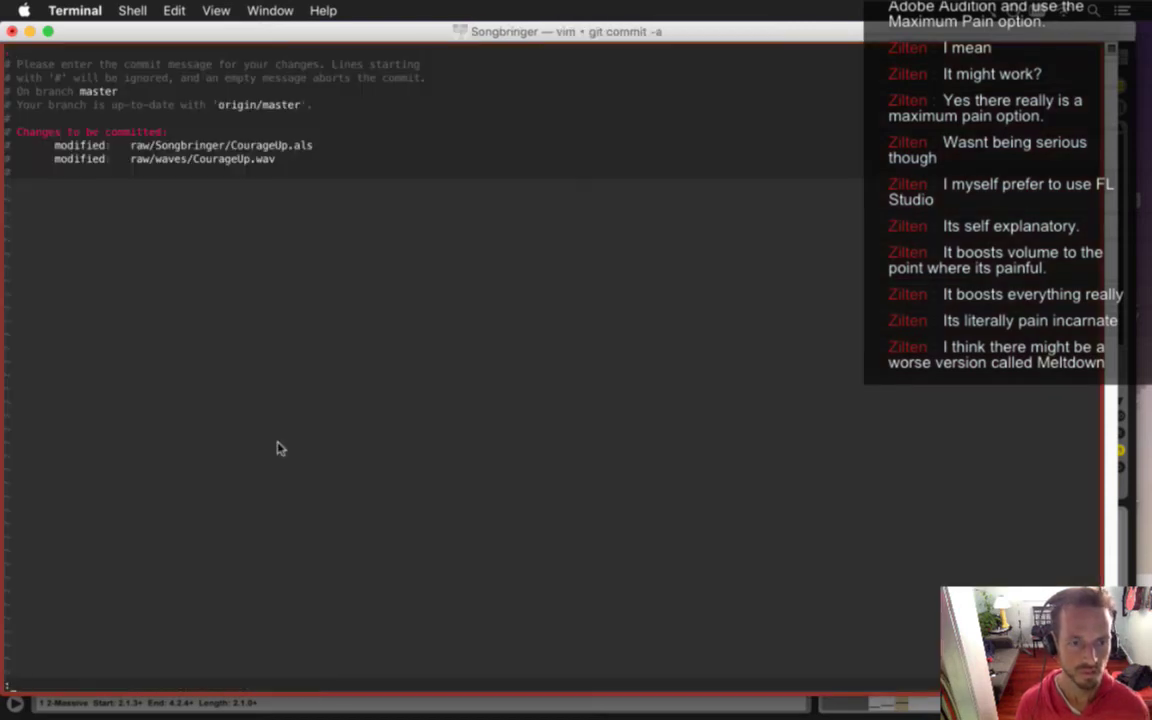
{"action": "type", "text": "wq"}
{"action": "key", "text": "Return"}
{"action": "type", "text": "g"}
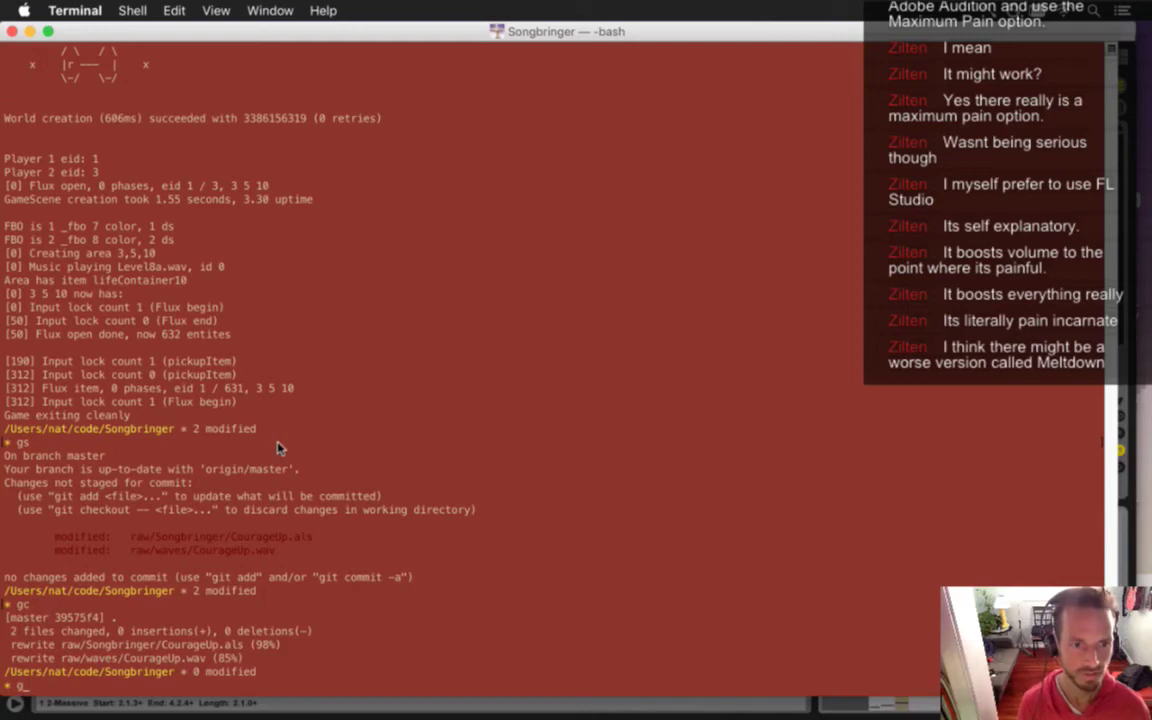
{"action": "type", "text": "p"}
{"action": "key", "text": "Return"}
- Switch back to Ableton Live, select the first 2-Massive clip and set its Arpeggiator's Rate to 1/32 during playback
{"action": "key", "text": "super+Tab"}
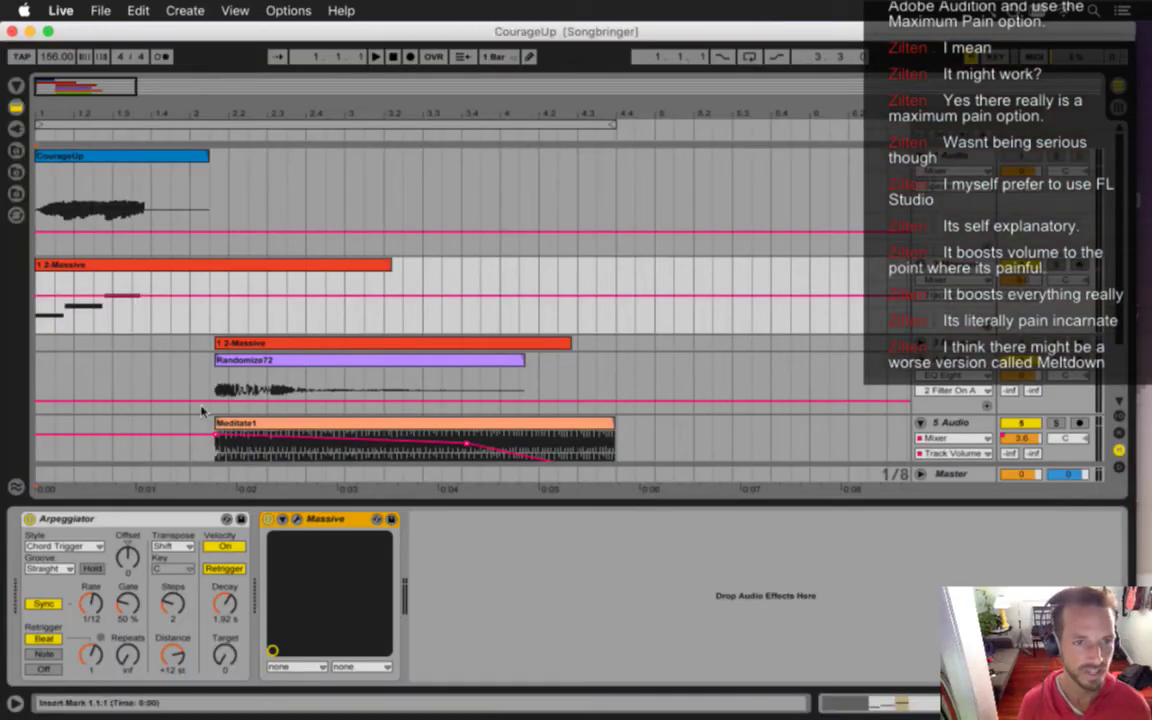
{"action": "left_click", "coordinate": [62, 263]}
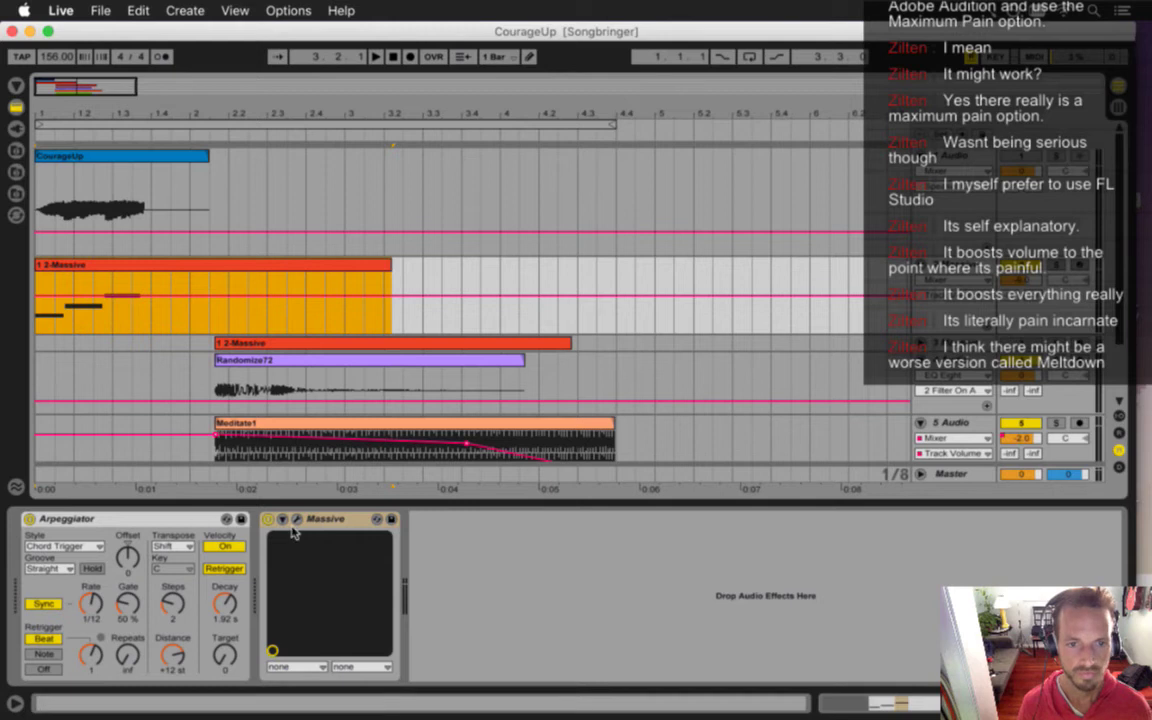
{"action": "key", "text": "space"}
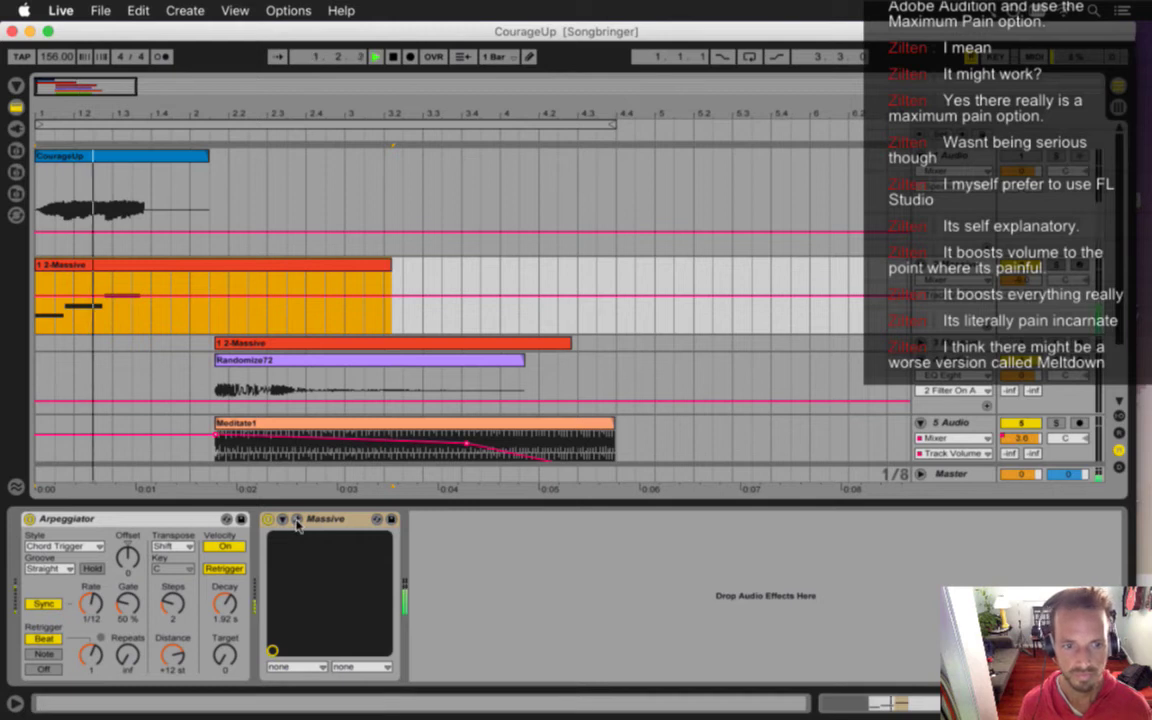
{"action": "left_click_drag", "start_coordinate": [91, 604], "coordinate": [96, 597]}
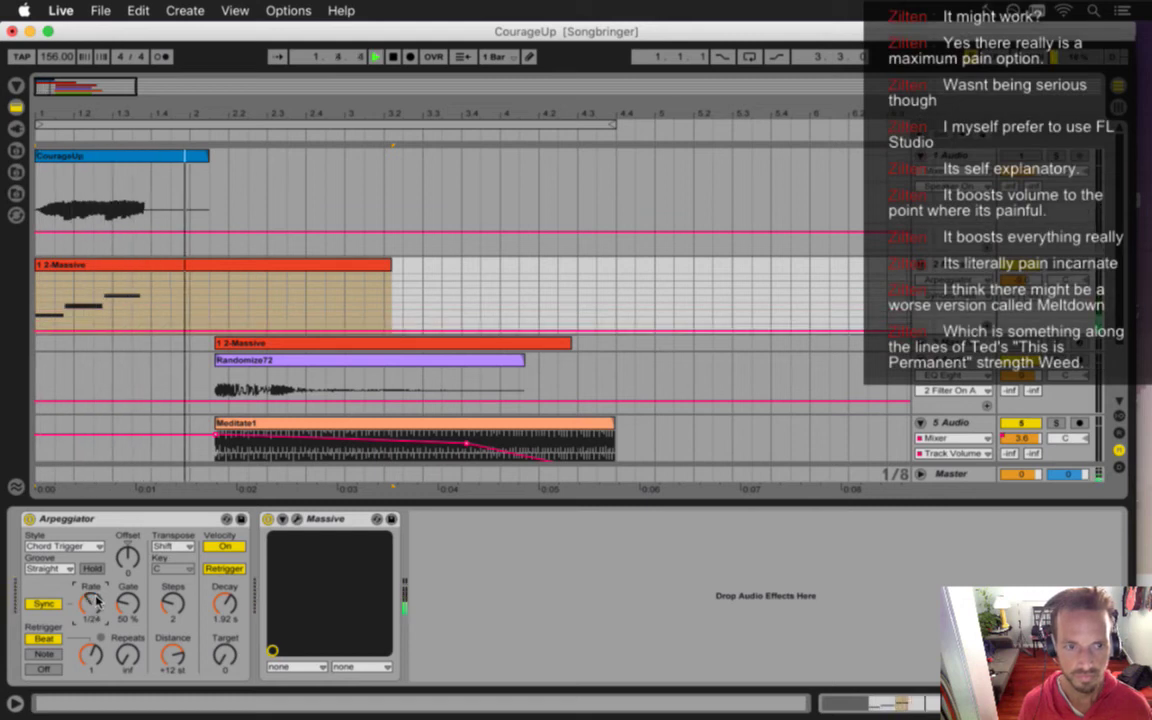
{"action": "left_click_drag", "start_coordinate": [96, 599], "coordinate": [96, 598]}
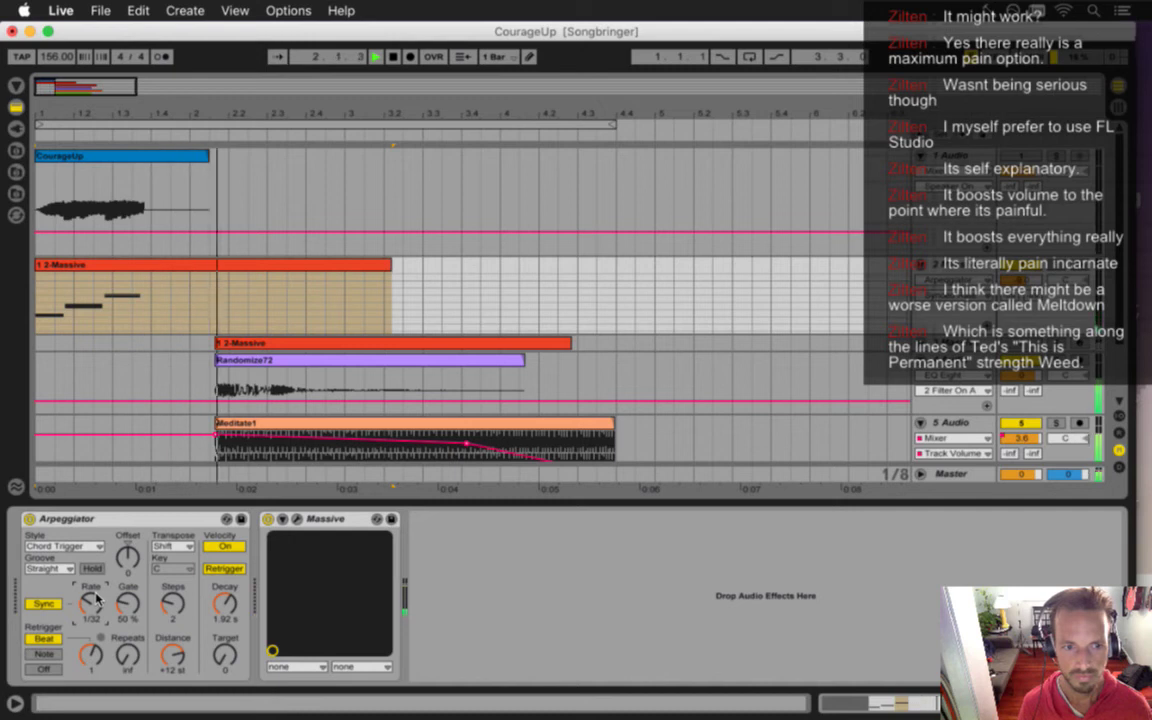
- Try the Arpeggiator's Gate at 100 % and play the arrangement
{"action": "left_click", "coordinate": [128, 605]}
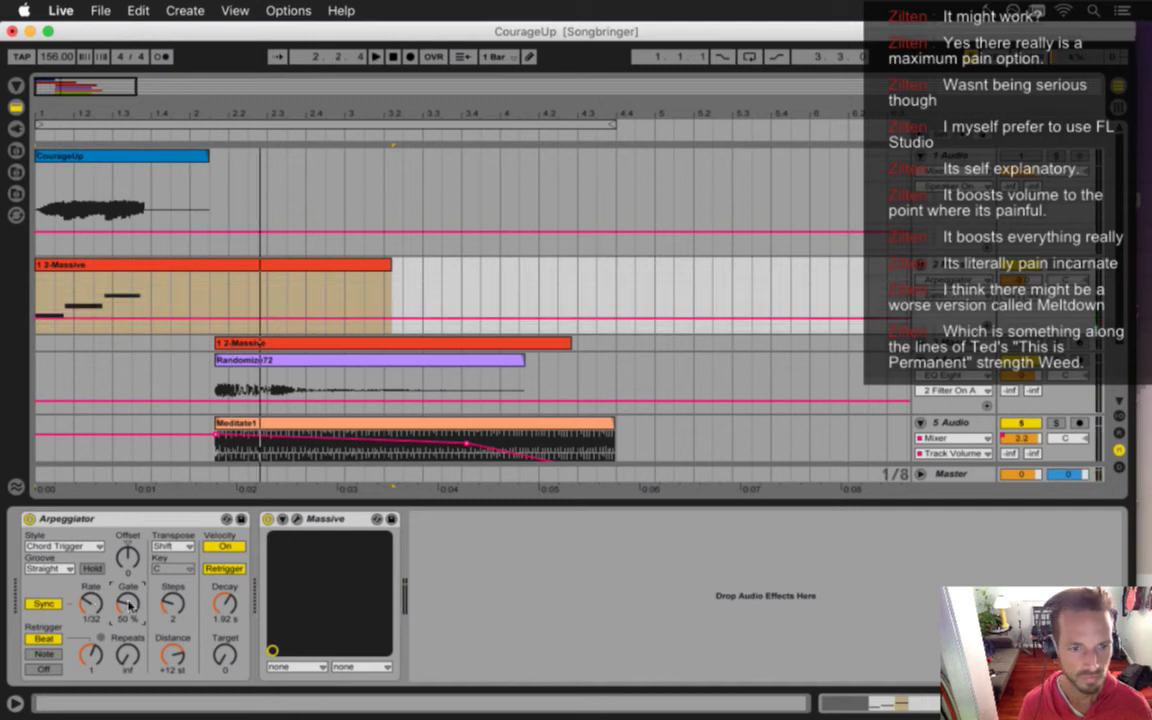
{"action": "left_click_drag", "start_coordinate": [128, 605], "coordinate": [128, 605]}
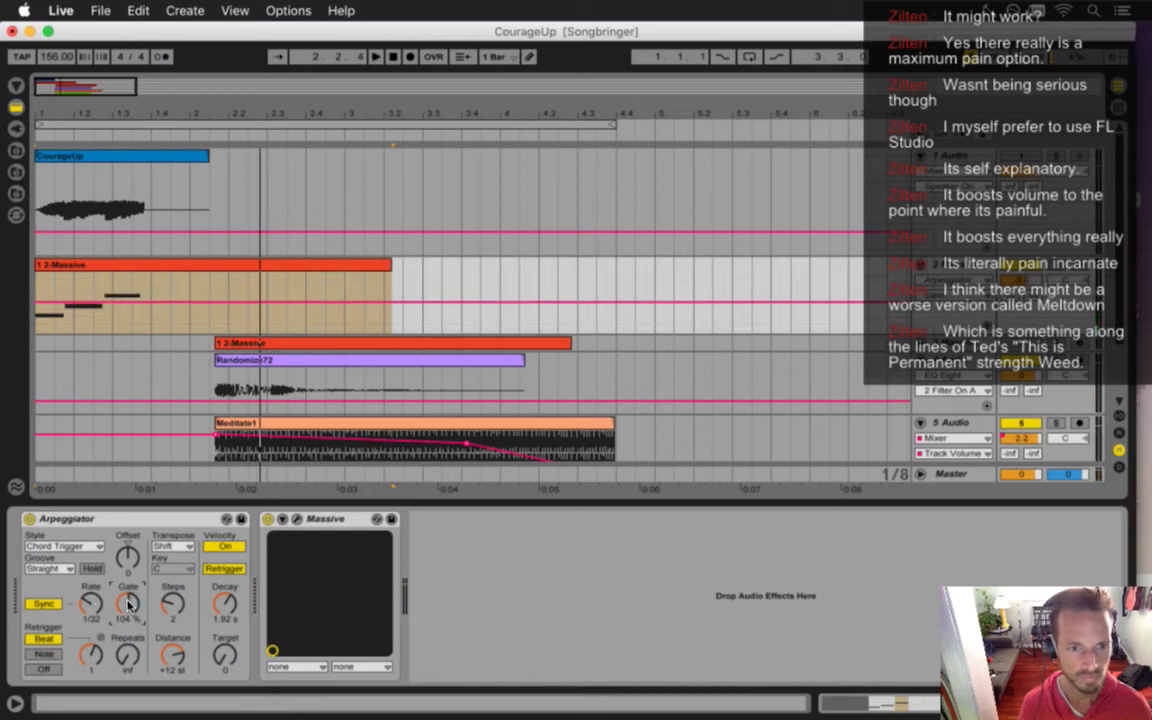
{"action": "key", "text": "space"}
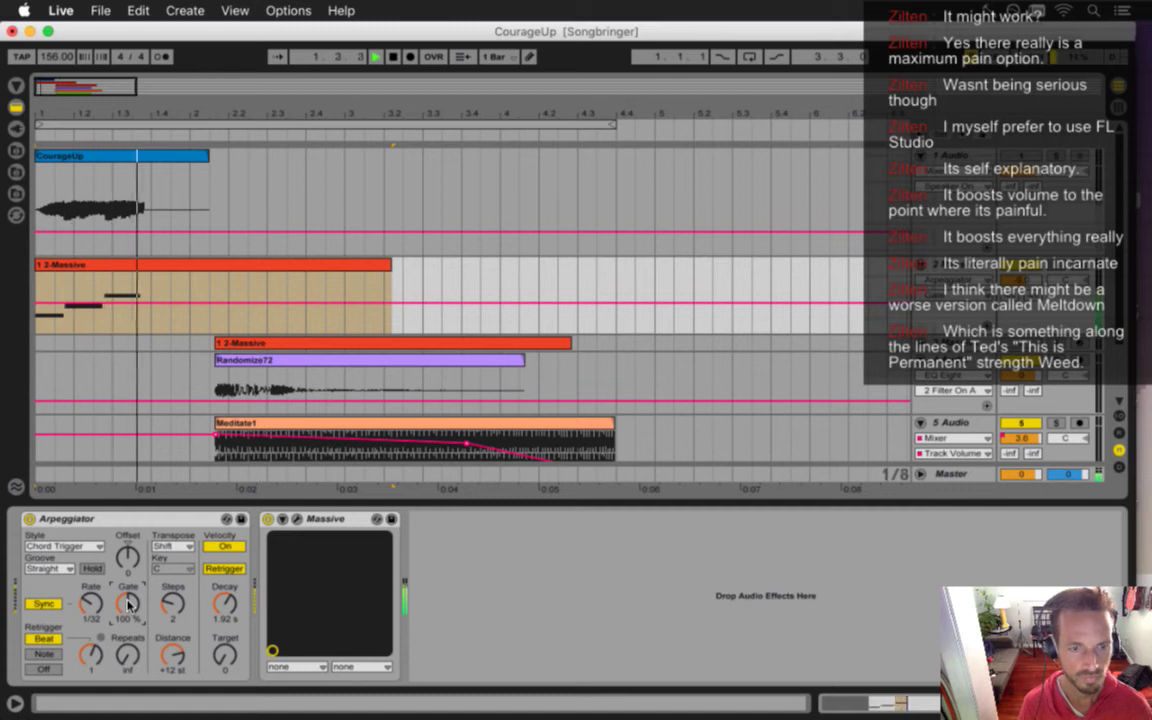
{"action": "key", "text": "space"}
- Set the Arpeggiator's Gate to 1 % and play the arrangement repeatedly to audition it
{"action": "left_click_drag", "start_coordinate": [127, 605], "coordinate": [129, 600]}
{"action": "key", "text": "space"}
{"action": "key", "text": "space"}
{"action": "key", "text": "space"}
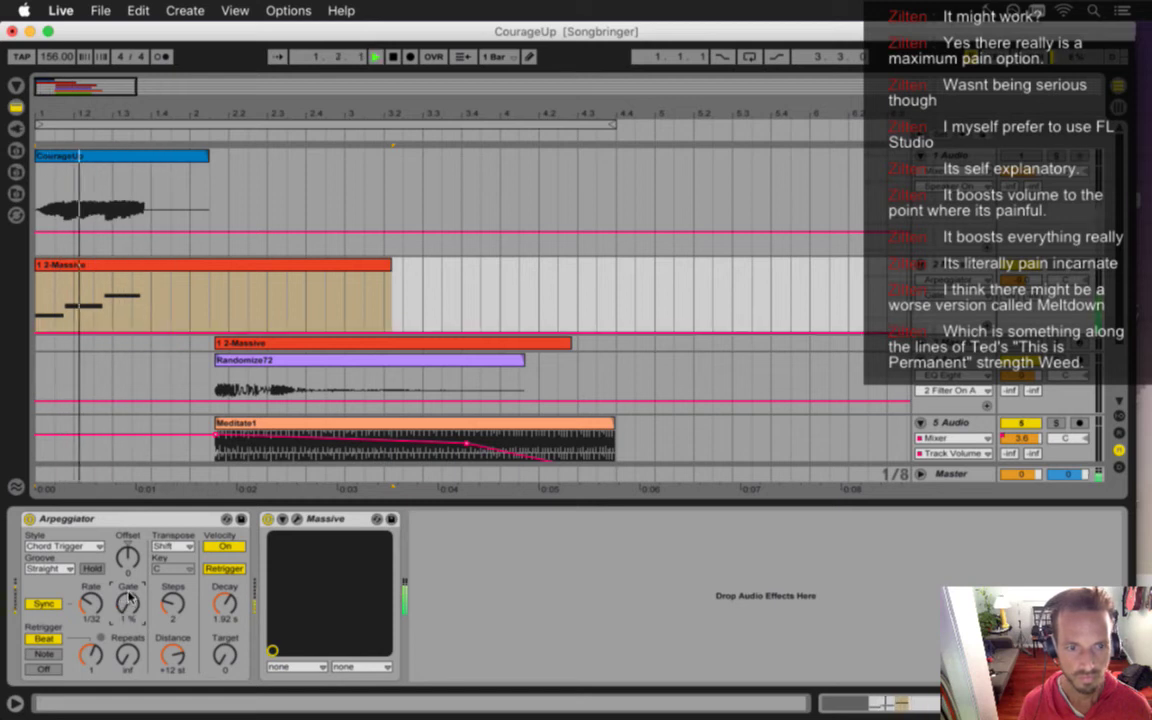
{"action": "key", "text": "space"}
{"action": "key", "text": "space"}
{"action": "key", "text": "space"}
{"action": "key", "text": "space"}
- Set the Arpeggiator's transpose Steps to 1 and play the arrangement with the Rate kept at 1/32
{"action": "mouse_move", "coordinate": [88, 604]}
{"action": "left_mouse_down"}
{"action": "mouse_move", "coordinate": [87, 615]}
{"action": "mouse_move", "coordinate": [92, 604]}
{"action": "left_mouse_up"}
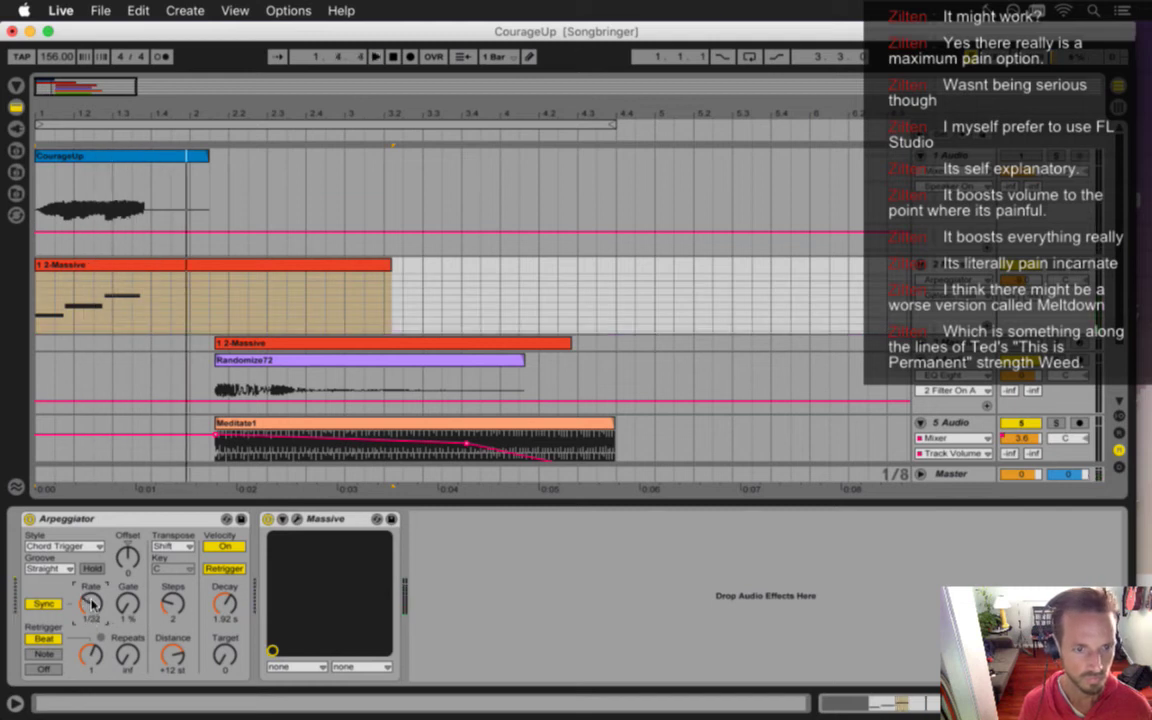
{"action": "key", "text": "space"}
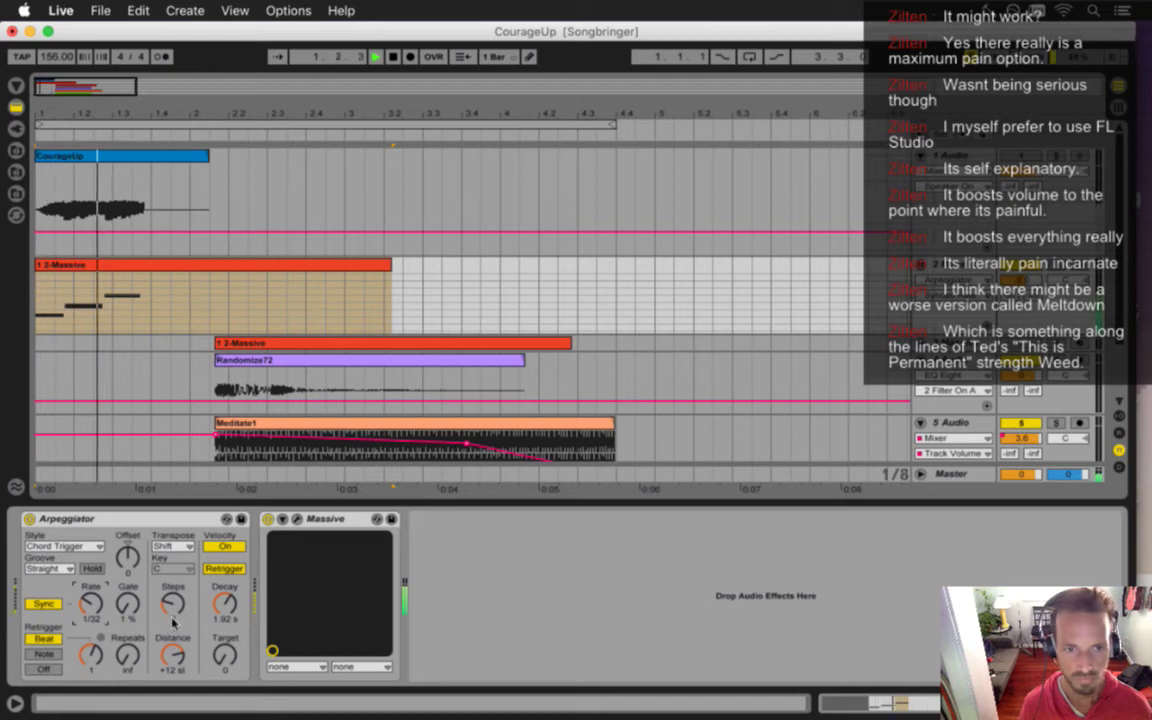
{"action": "left_click", "coordinate": [173, 605]}
{"action": "key", "text": "space"}
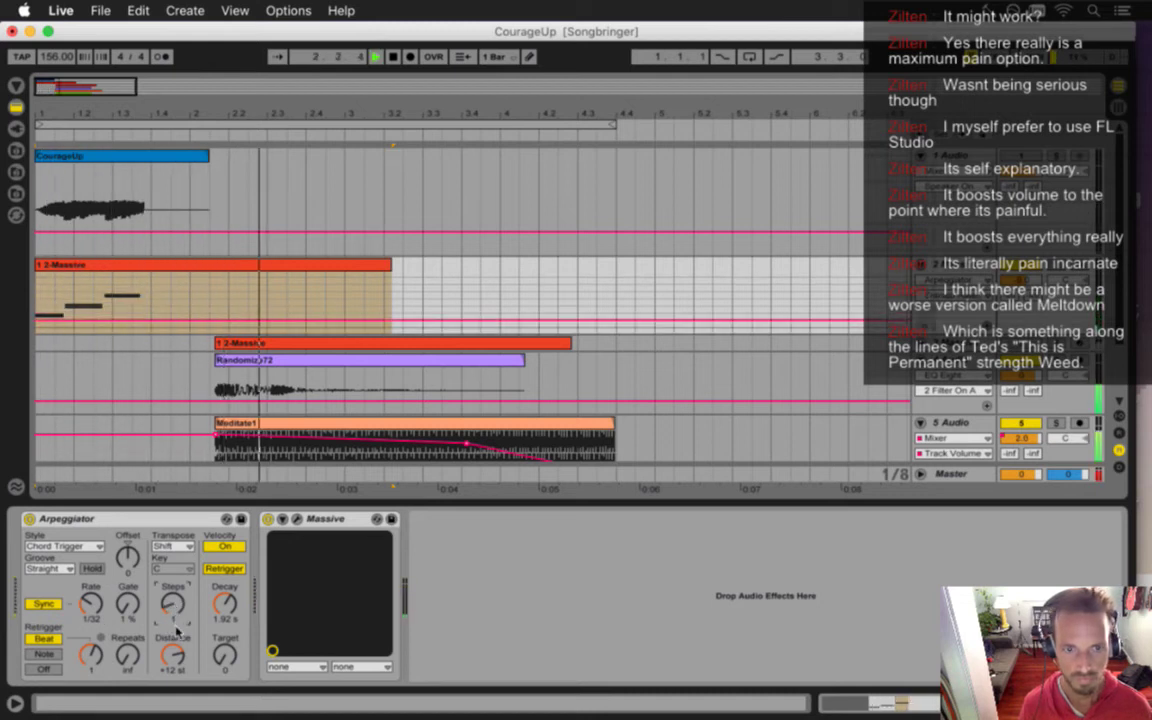
{"action": "key", "text": "space"}
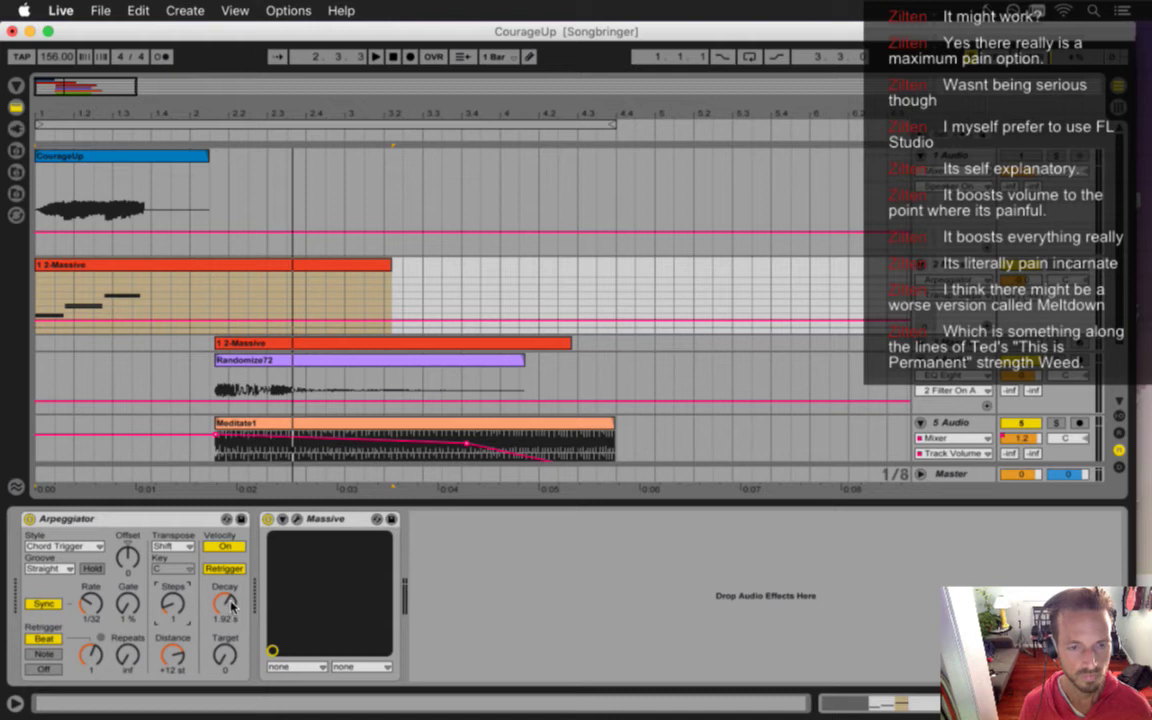
- Set the Arpeggiator's velocity Decay to 2.04 s and compare the sound with velocity Retrigger off and on
{"action": "key", "text": "space"}
{"action": "left_click_drag", "start_coordinate": [229, 601], "coordinate": [225, 604]}
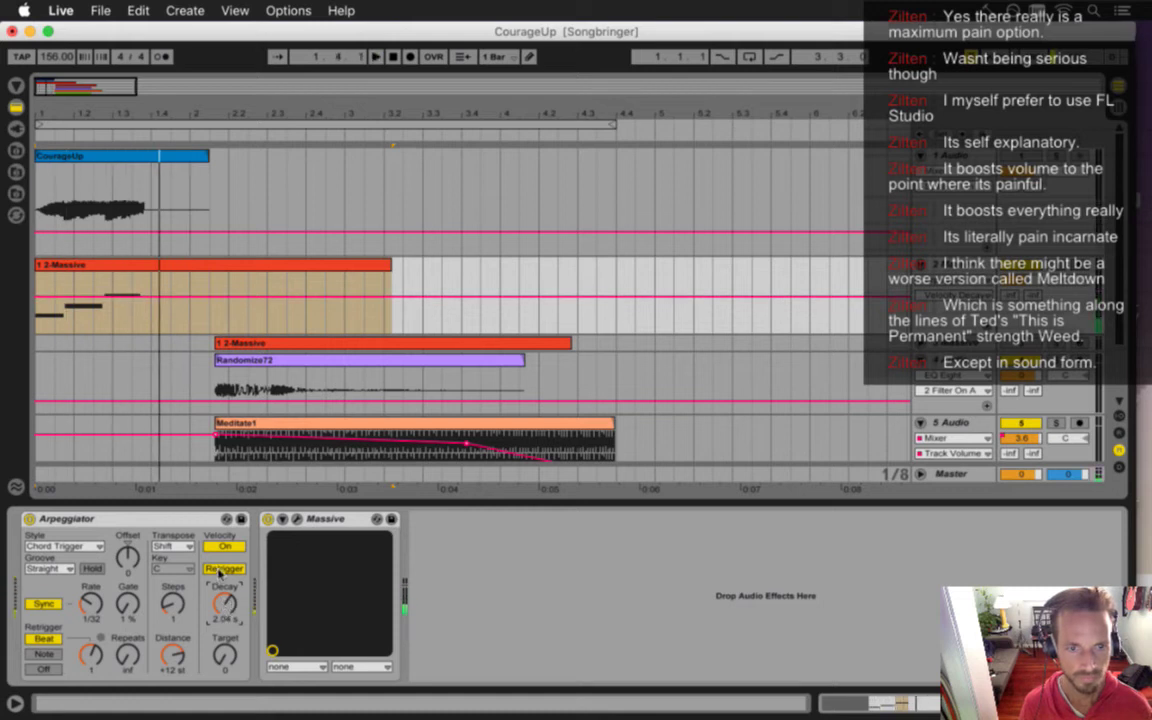
{"action": "left_click", "coordinate": [224, 568]}
{"action": "left_click", "coordinate": [224, 568]}
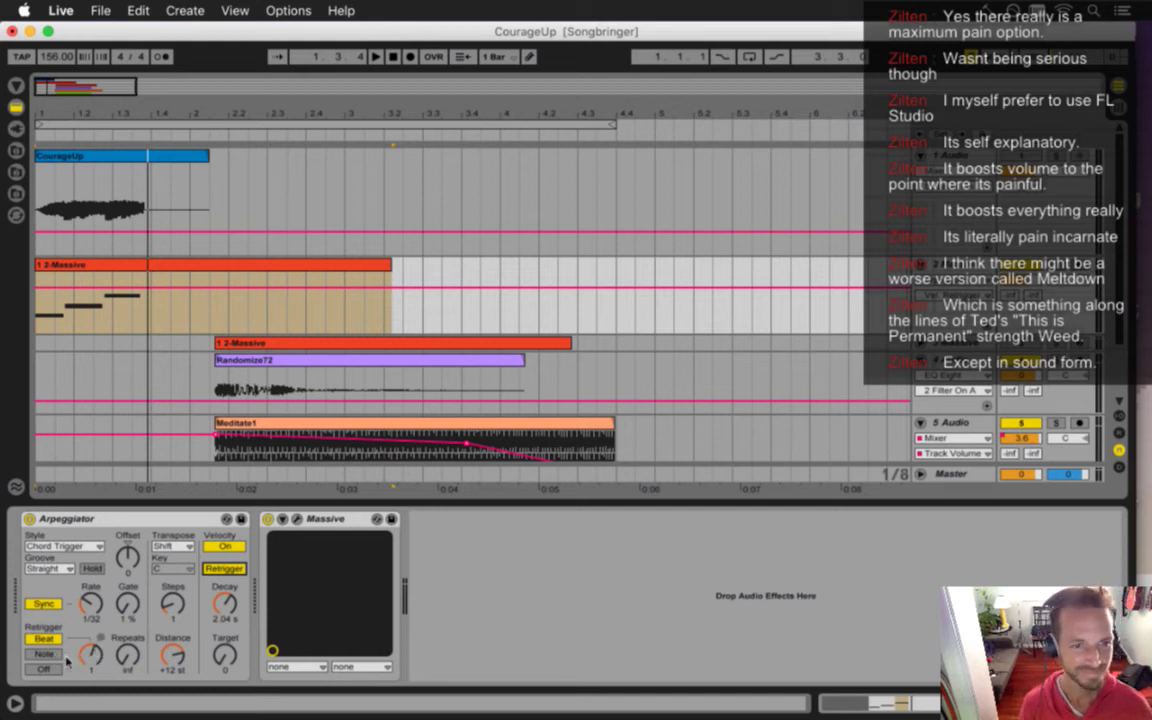
- Change the Arpeggiator's Retrigger mode from Beat to Note while auditioning the arrangement
{"action": "left_click_drag", "start_coordinate": [88, 654], "coordinate": [92, 655]}
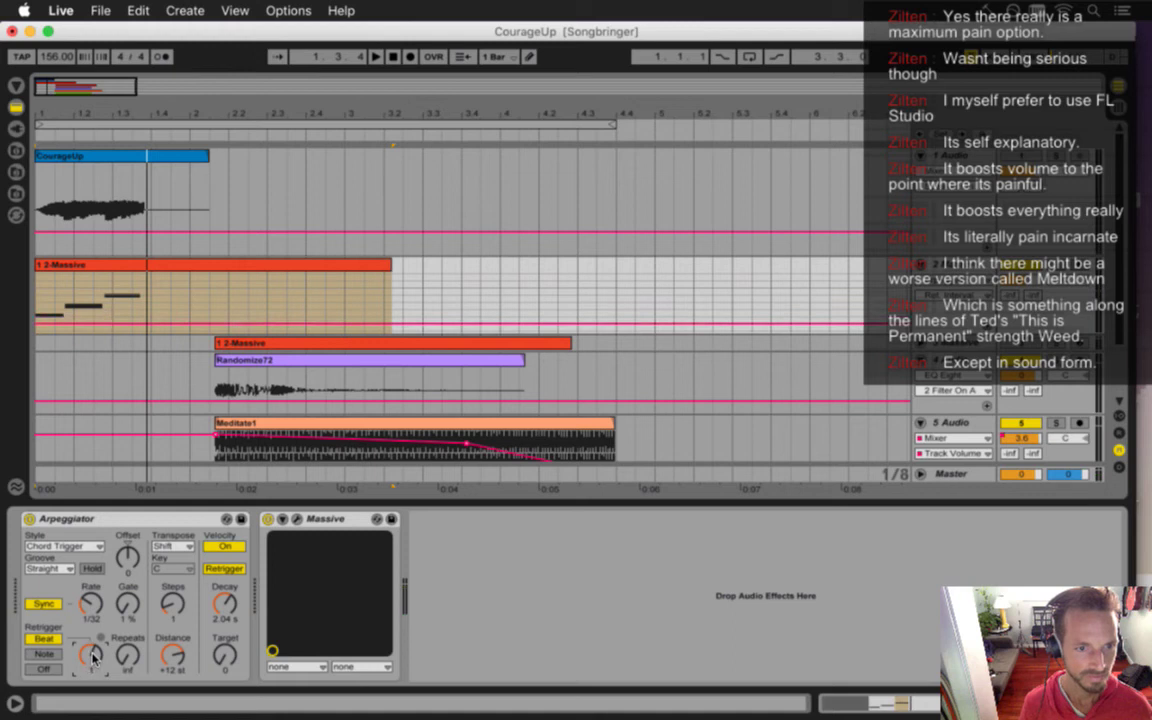
{"action": "left_click", "coordinate": [44, 653]}
{"action": "key", "text": "space"}
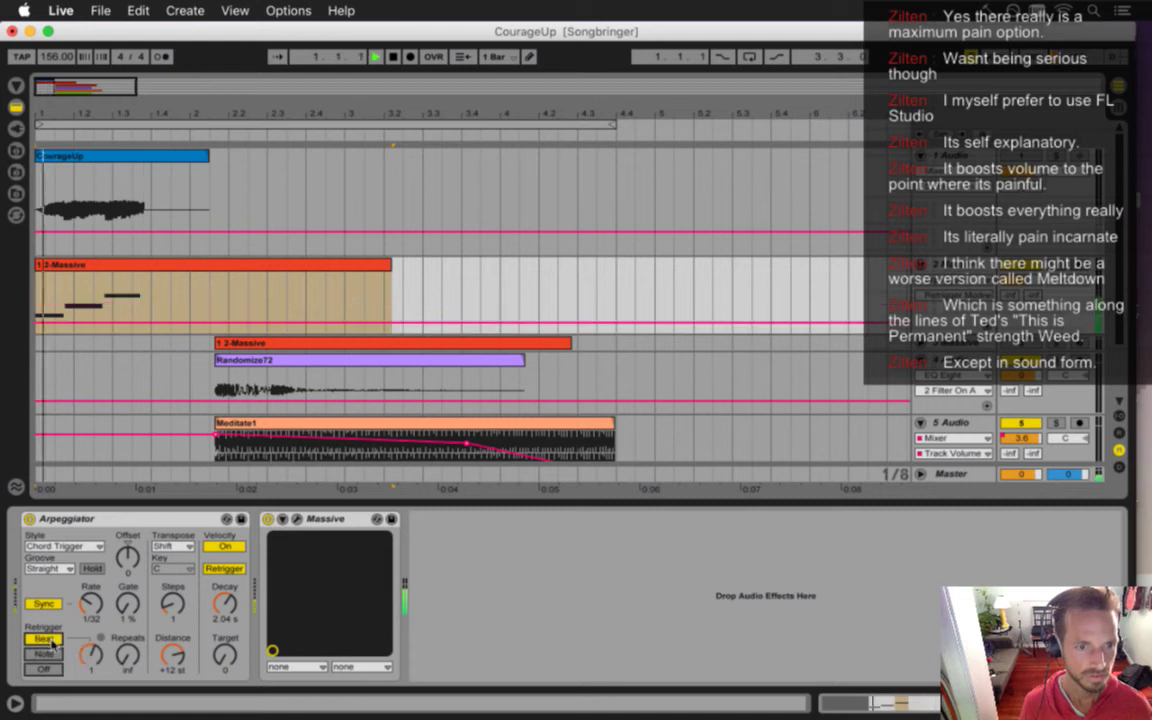
{"action": "left_click", "coordinate": [48, 640]}
{"action": "left_click", "coordinate": [48, 654]}
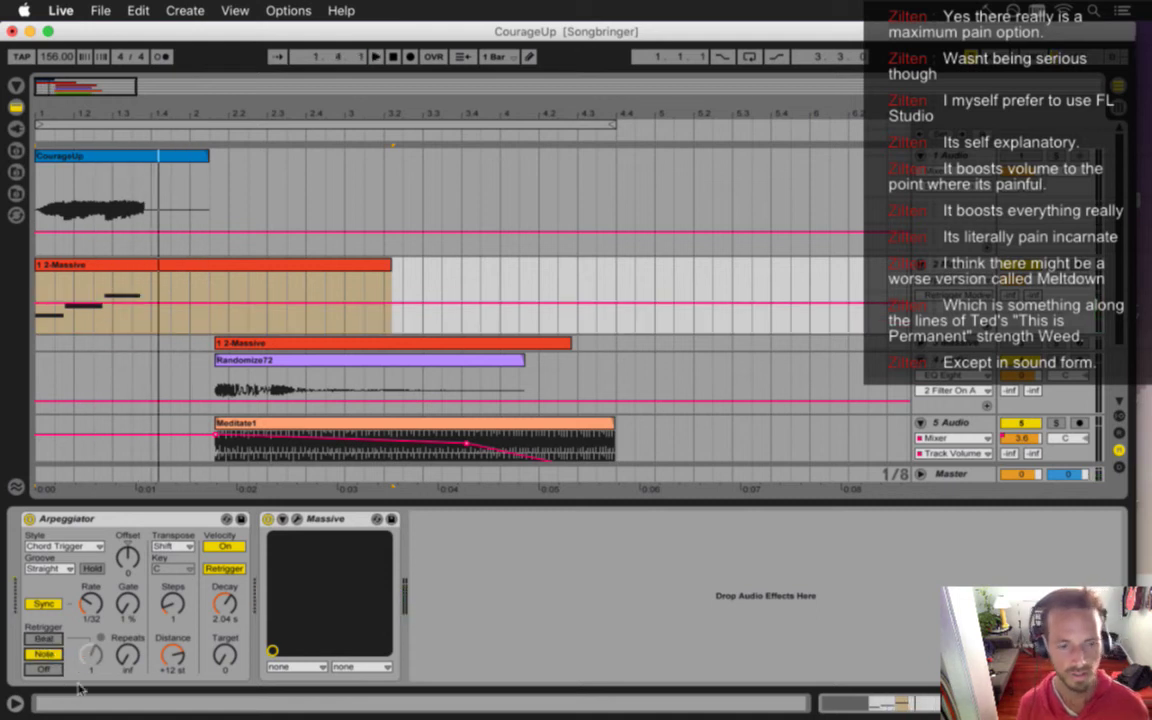
- Try other Distance values on the Arpeggiator while playing the arrangement, and return it to +12 st
{"action": "left_click_drag", "start_coordinate": [176, 670], "coordinate": [176, 656]}
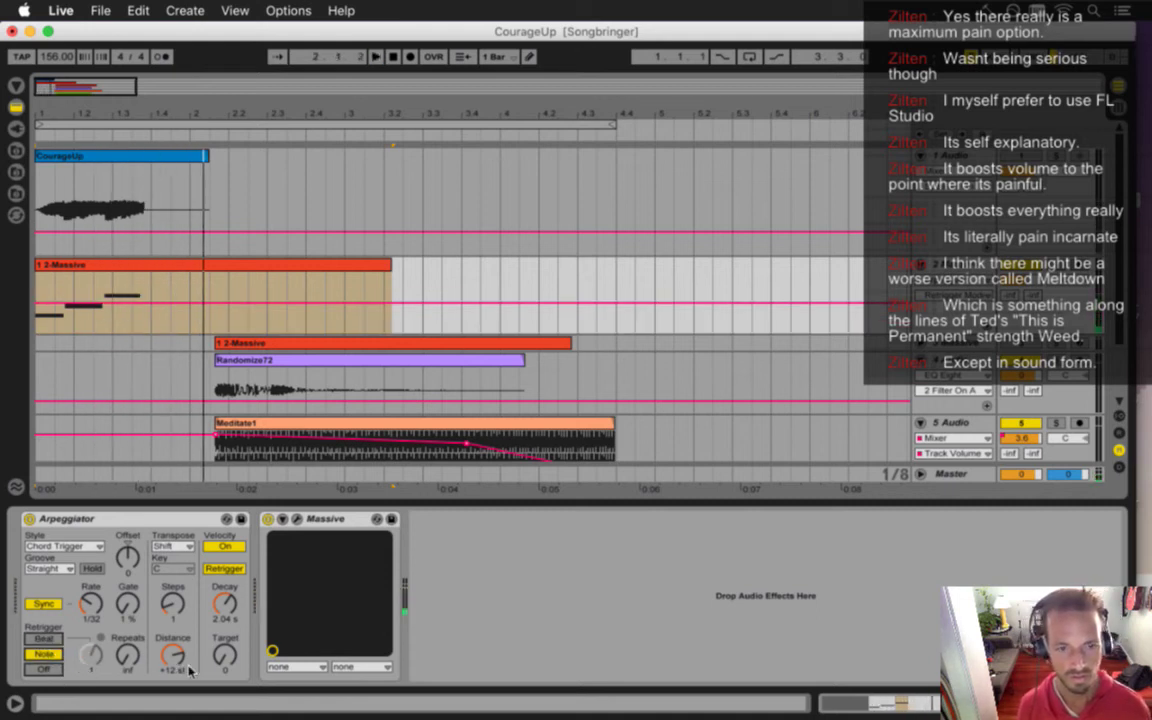
{"action": "key", "text": "space"}
{"action": "key", "text": "space"}
{"action": "left_click_drag", "start_coordinate": [173, 656], "coordinate": [172, 653]}
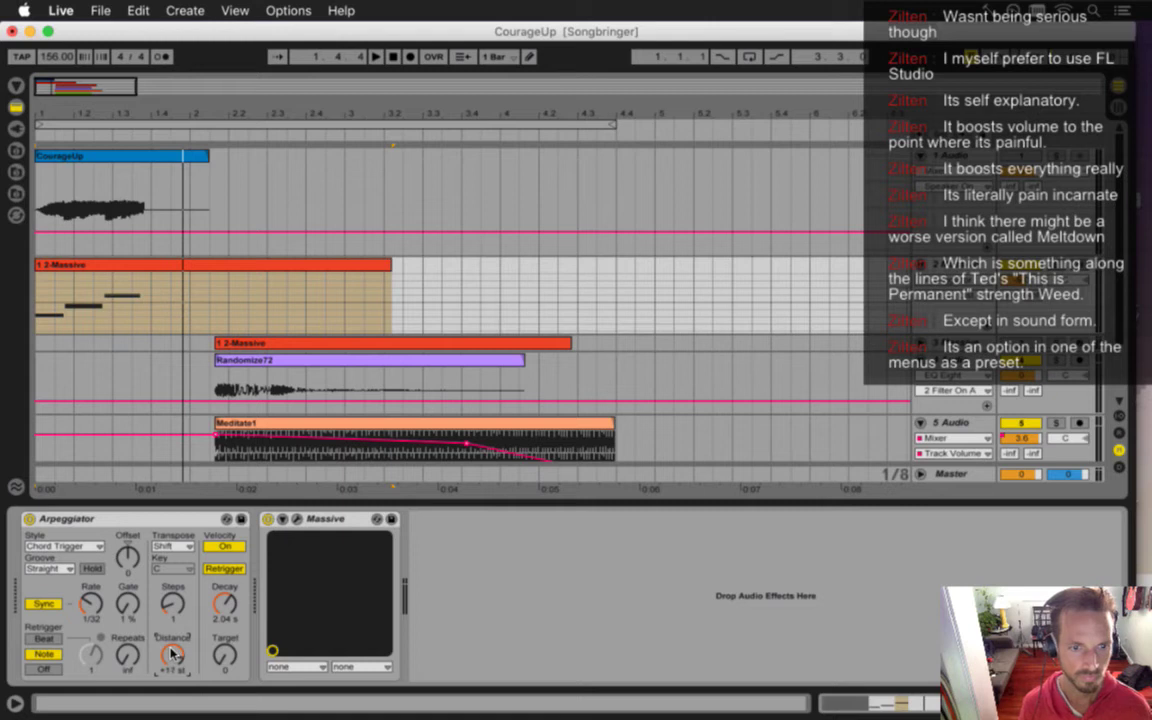
{"action": "left_click_drag", "start_coordinate": [172, 655], "coordinate": [168, 664]}
{"action": "key", "text": "space"}
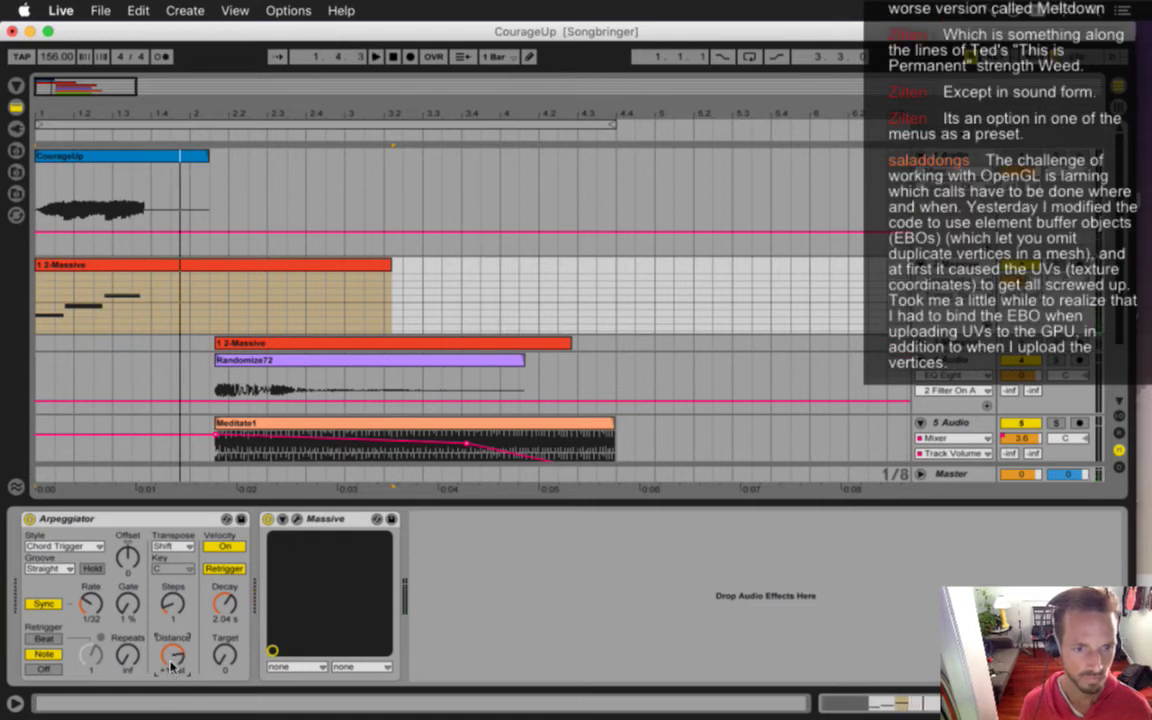
{"action": "key", "text": "space"}
{"action": "left_click_drag", "start_coordinate": [172, 664], "coordinate": [180, 651]}
{"action": "key", "text": "space"}
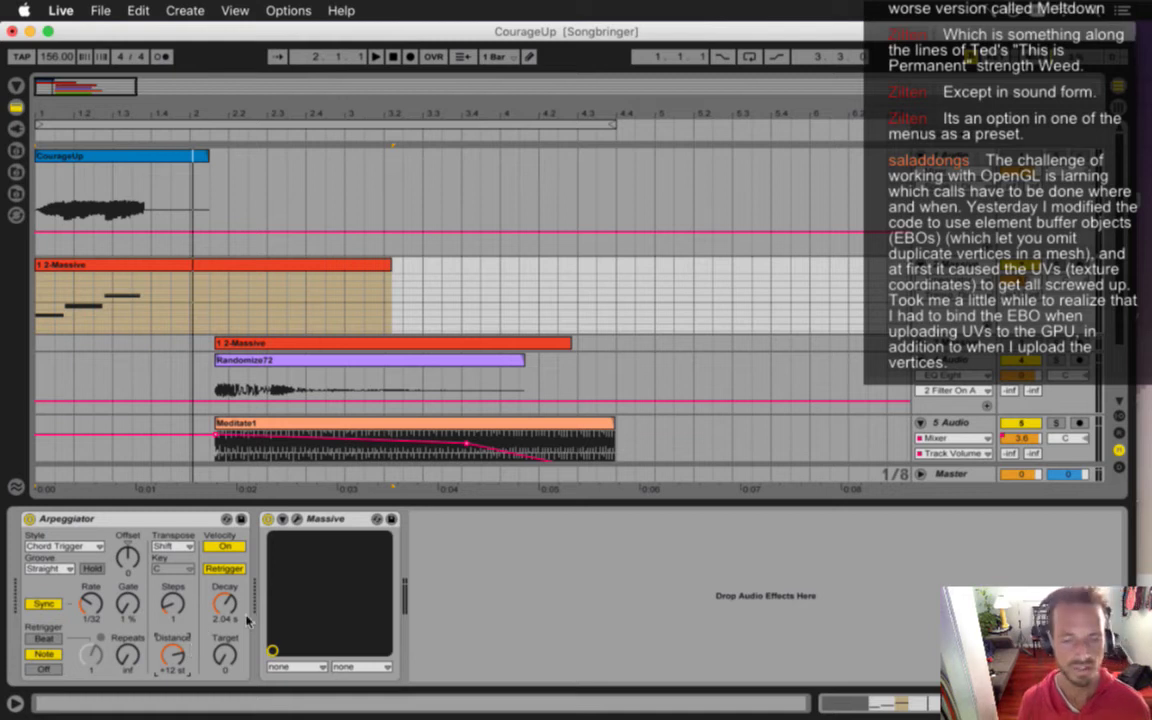
- Switch to Adobe Audition and look through the presets of the Amplify effect, leaving the sound unprocessed
{"action": "key", "text": "super+Tab"}
{"action": "key", "text": "super+Tab"}
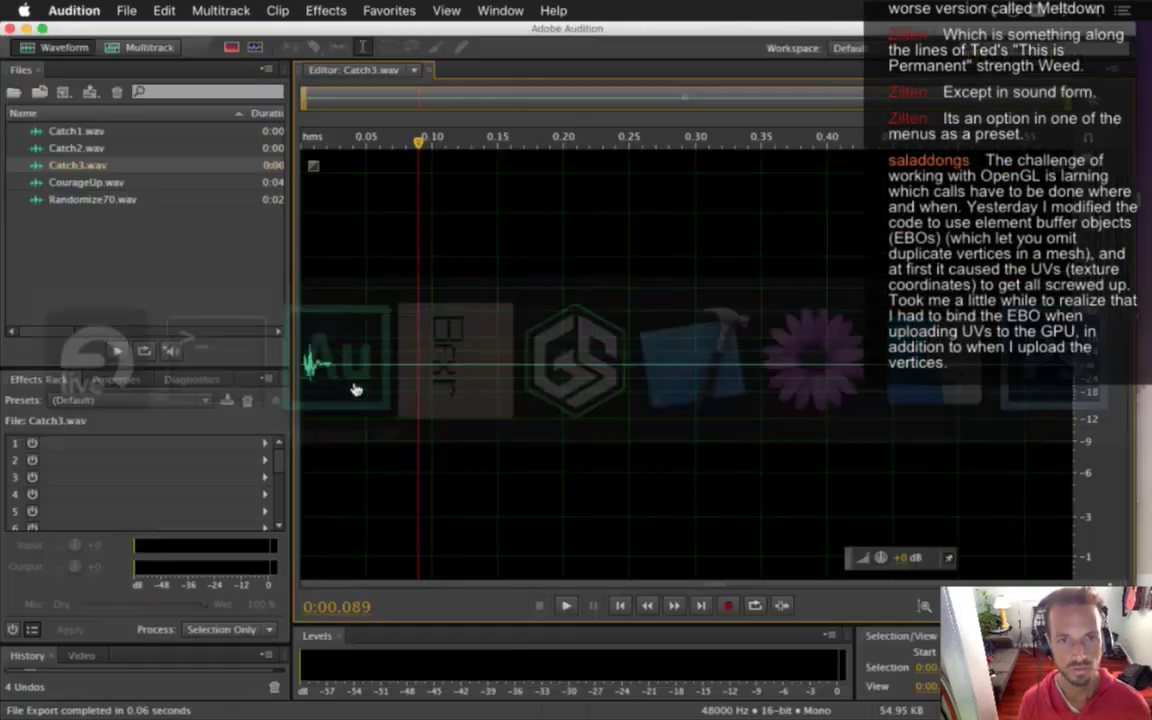
{"action": "left_click", "coordinate": [326, 12]}
{"action": "mouse_move", "coordinate": [373, 220]}
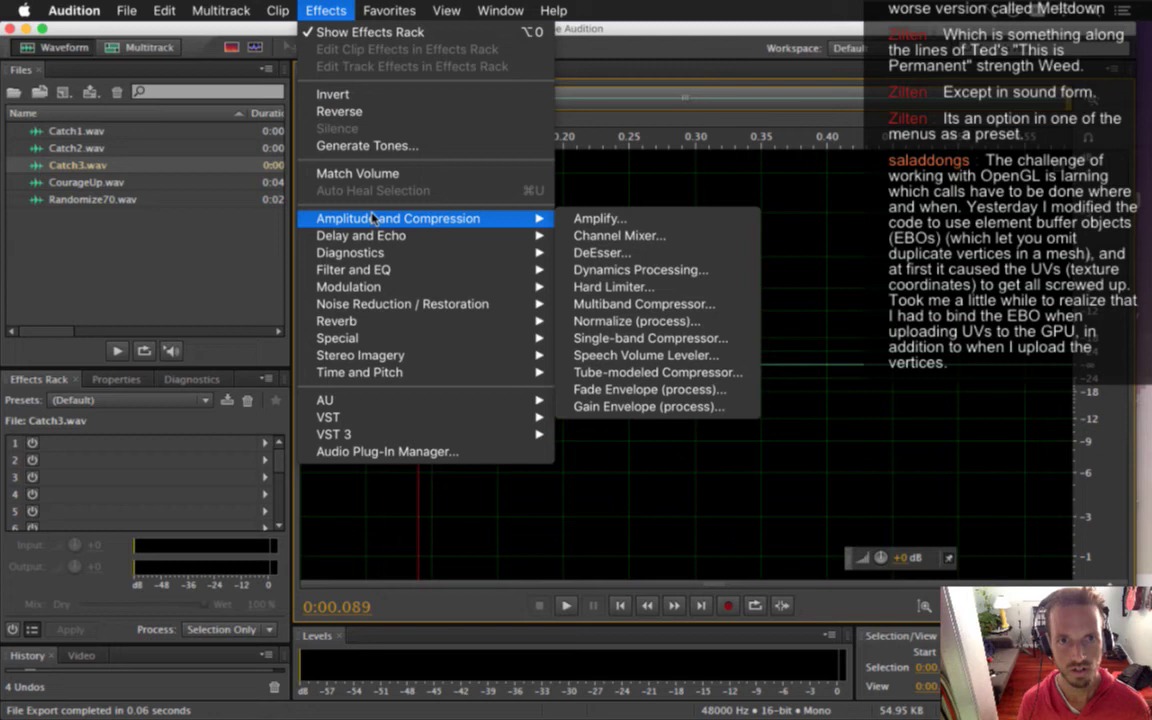
{"action": "left_click", "coordinate": [567, 220]}
{"action": "left_click", "coordinate": [625, 281]}
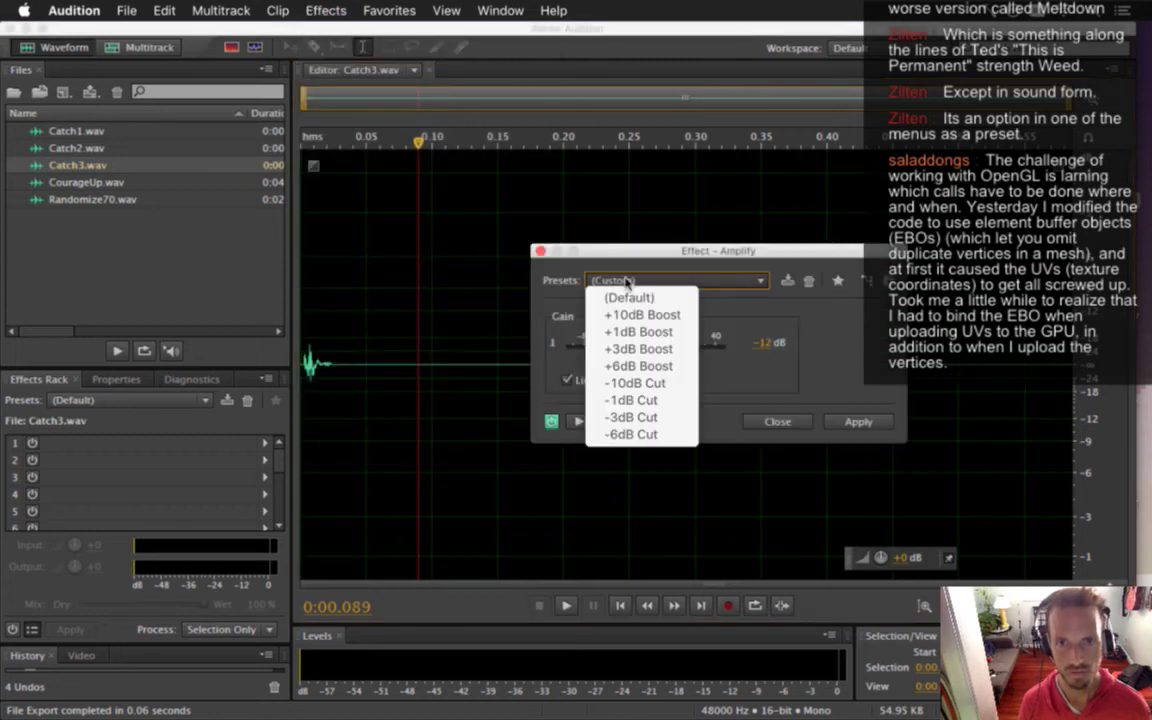
{"action": "key", "text": "Escape"}
{"action": "key", "text": "Escape"}
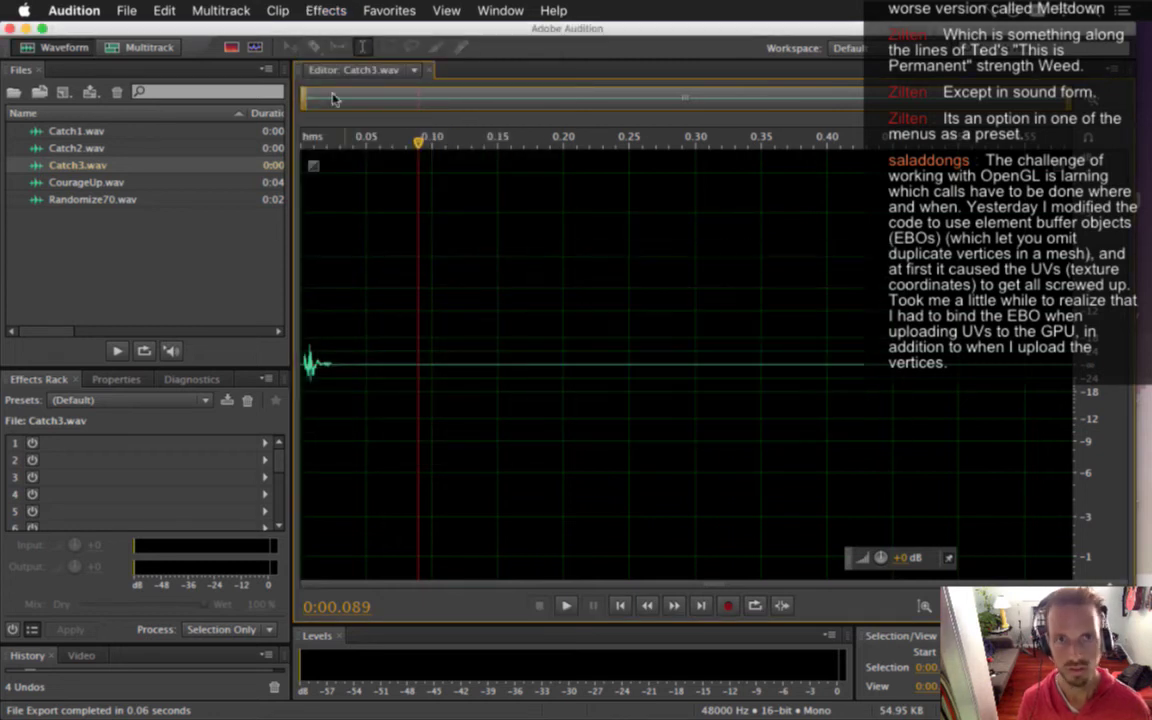
- Look through the presets of the Hard Limiter effect and close it without applying
{"action": "left_click", "coordinate": [330, 10]}
{"action": "mouse_move", "coordinate": [495, 218]}
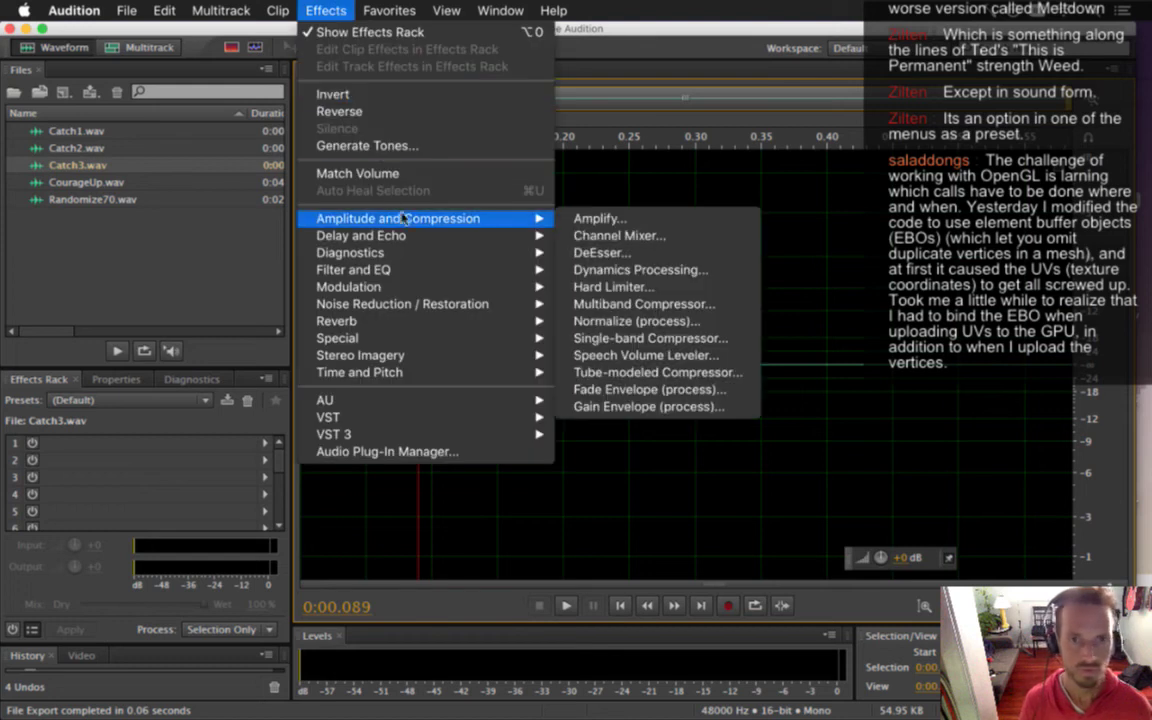
{"action": "left_click", "coordinate": [591, 288]}
{"action": "left_click", "coordinate": [529, 270]}
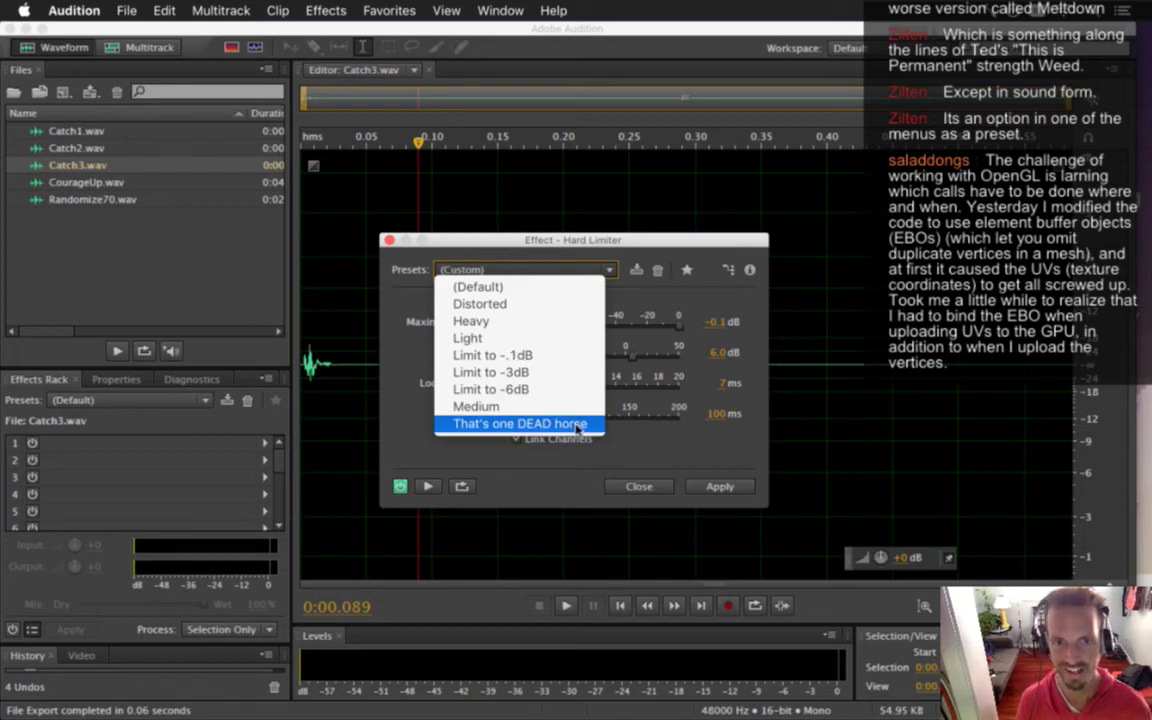
{"action": "left_click", "coordinate": [428, 238]}
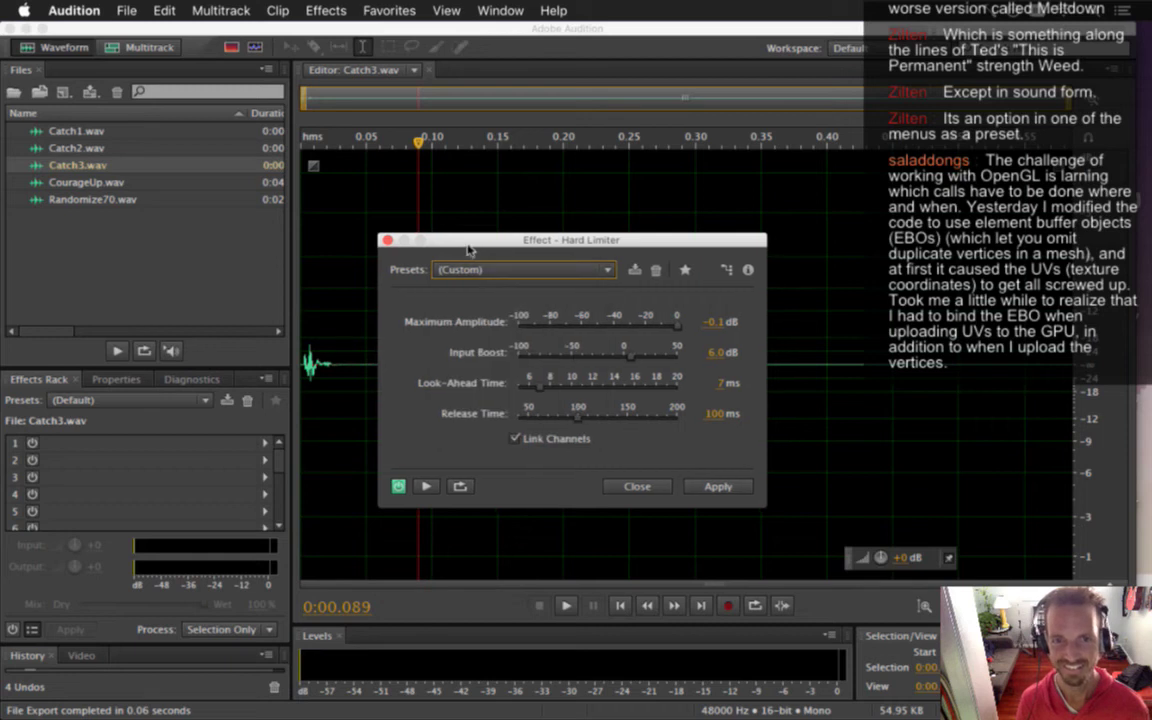
{"action": "left_click", "coordinate": [388, 241]}
- Check the Normalize effect without applying it, and switch back to Ableton Live
{"action": "left_click", "coordinate": [326, 10]}
{"action": "mouse_move", "coordinate": [404, 219]}
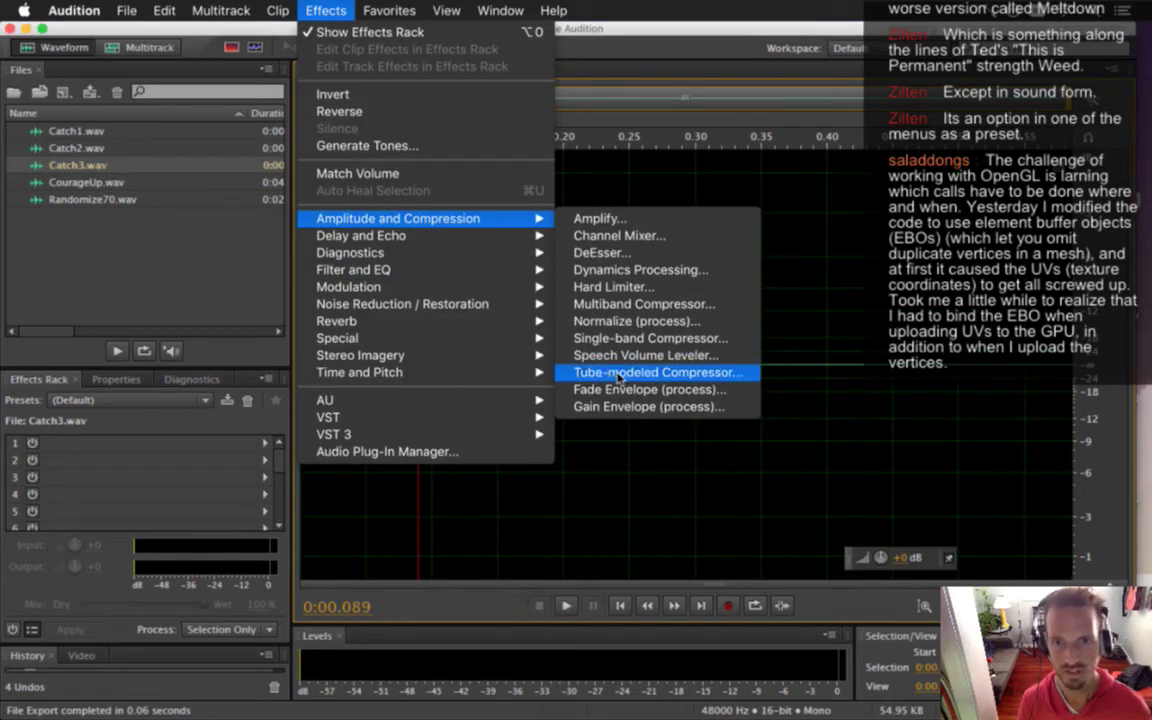
{"action": "left_click", "coordinate": [625, 321]}
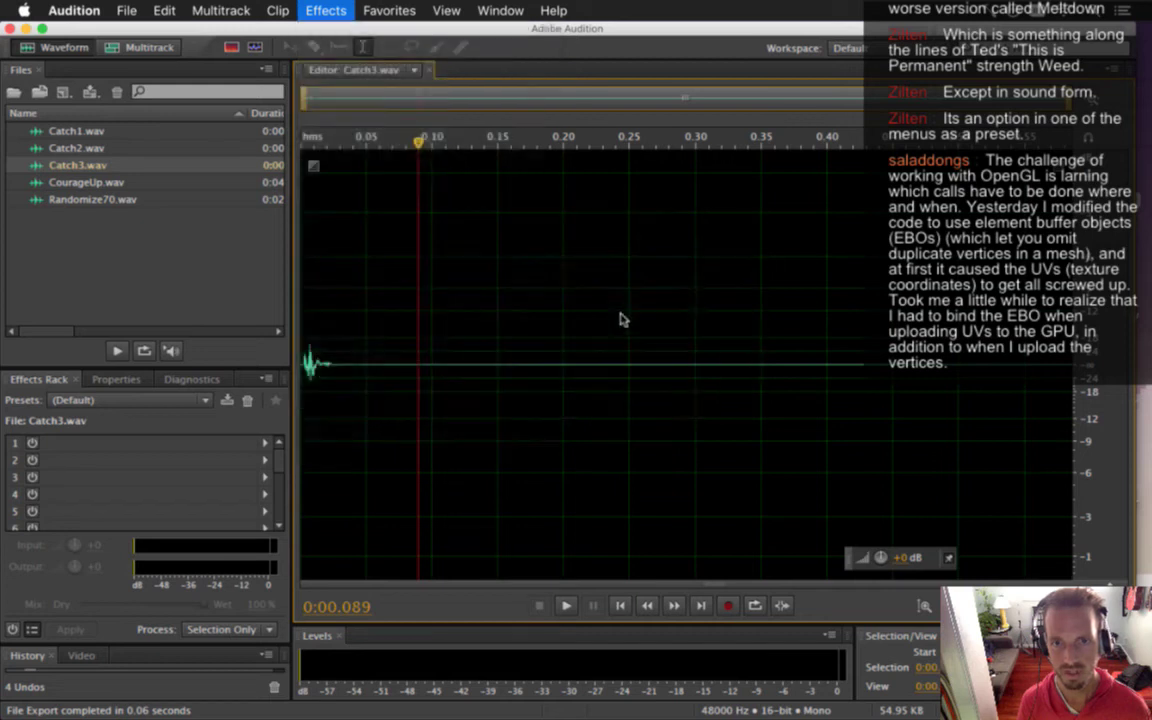
{"action": "left_click", "coordinate": [578, 413]}
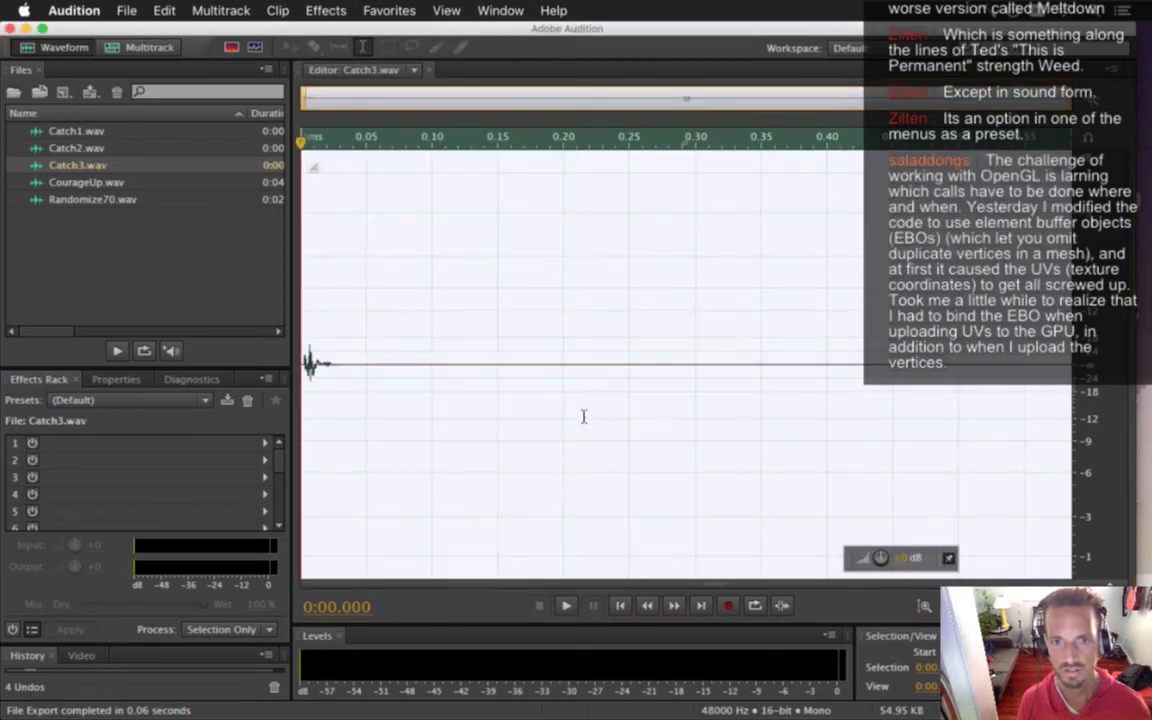
{"action": "key", "text": "super+Tab"}
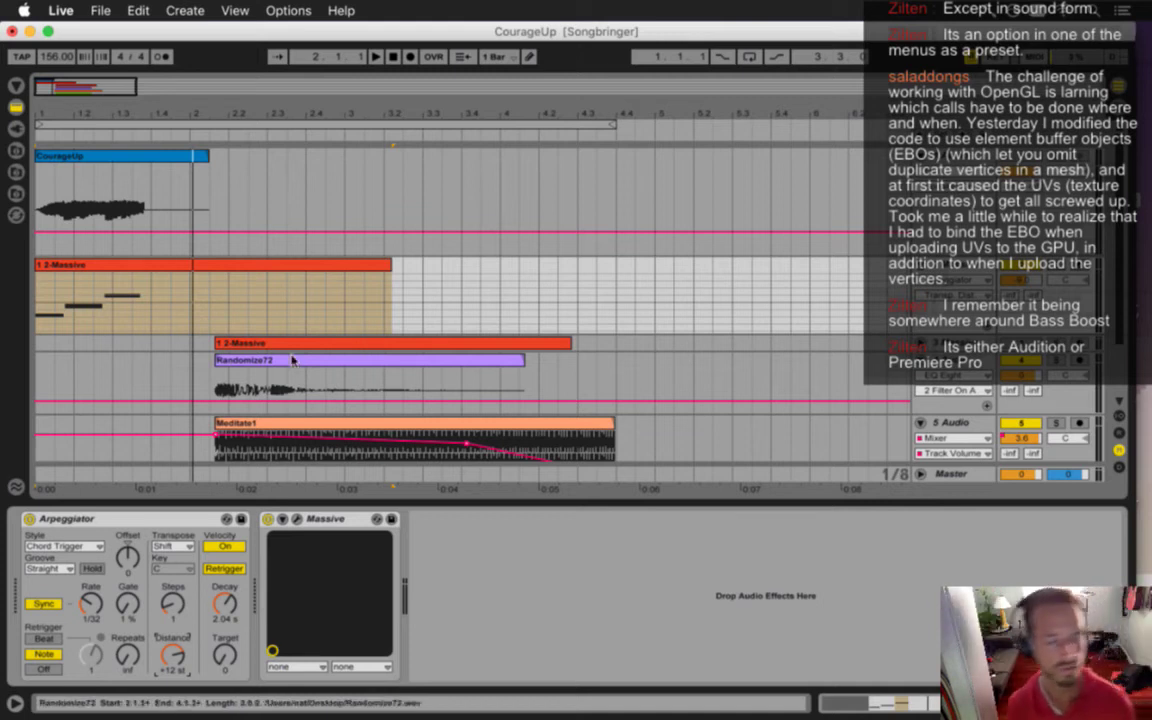
- Switch to Adobe Audition, look through the presets of the FFT Filter effect and close it without applying
{"action": "key", "text": "super+Tab"}
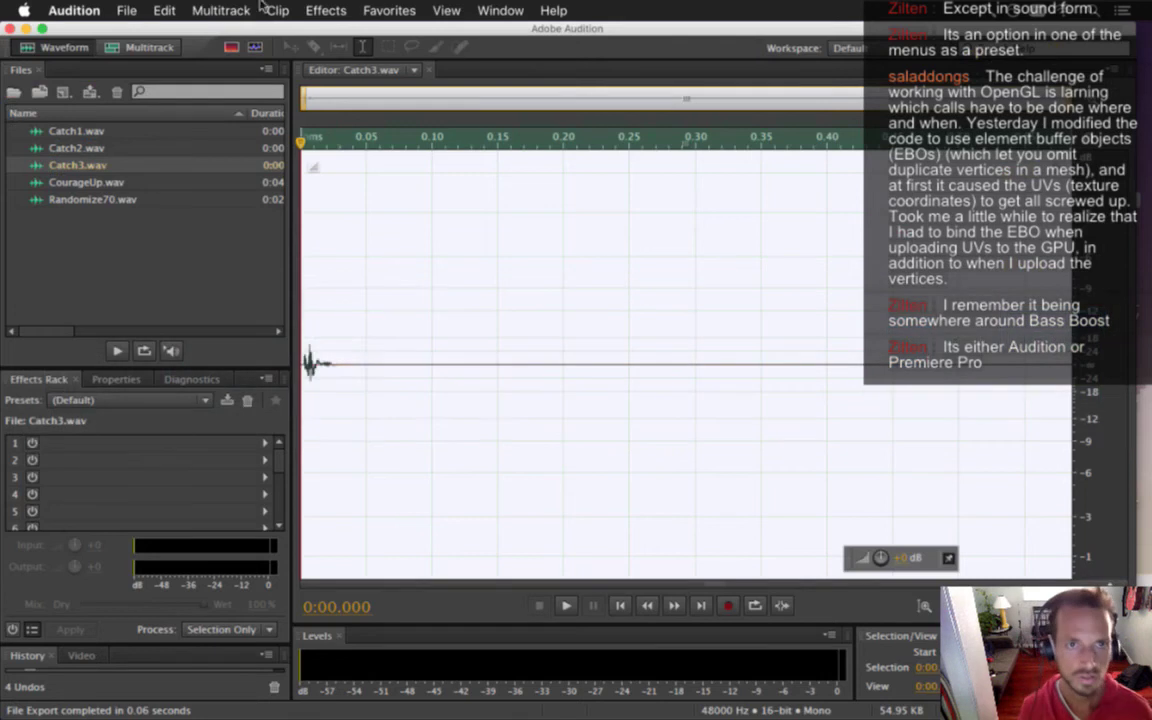
{"action": "left_click", "coordinate": [326, 10]}
{"action": "mouse_move", "coordinate": [416, 270]}
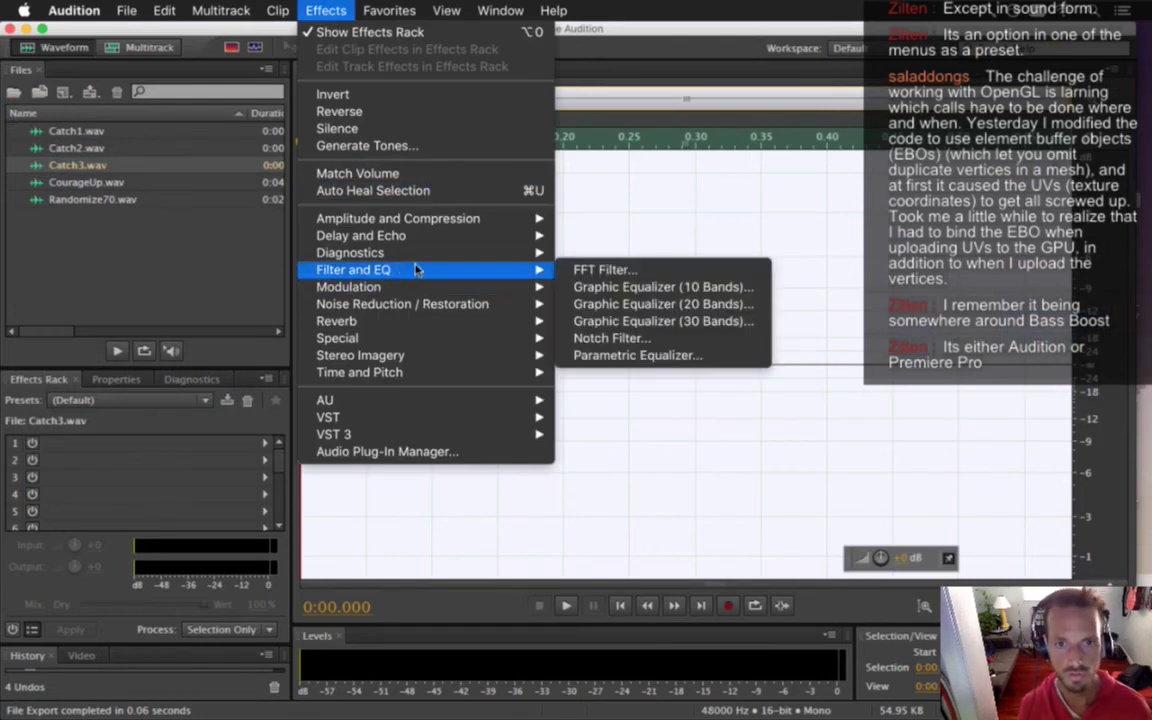
{"action": "left_click", "coordinate": [585, 270]}
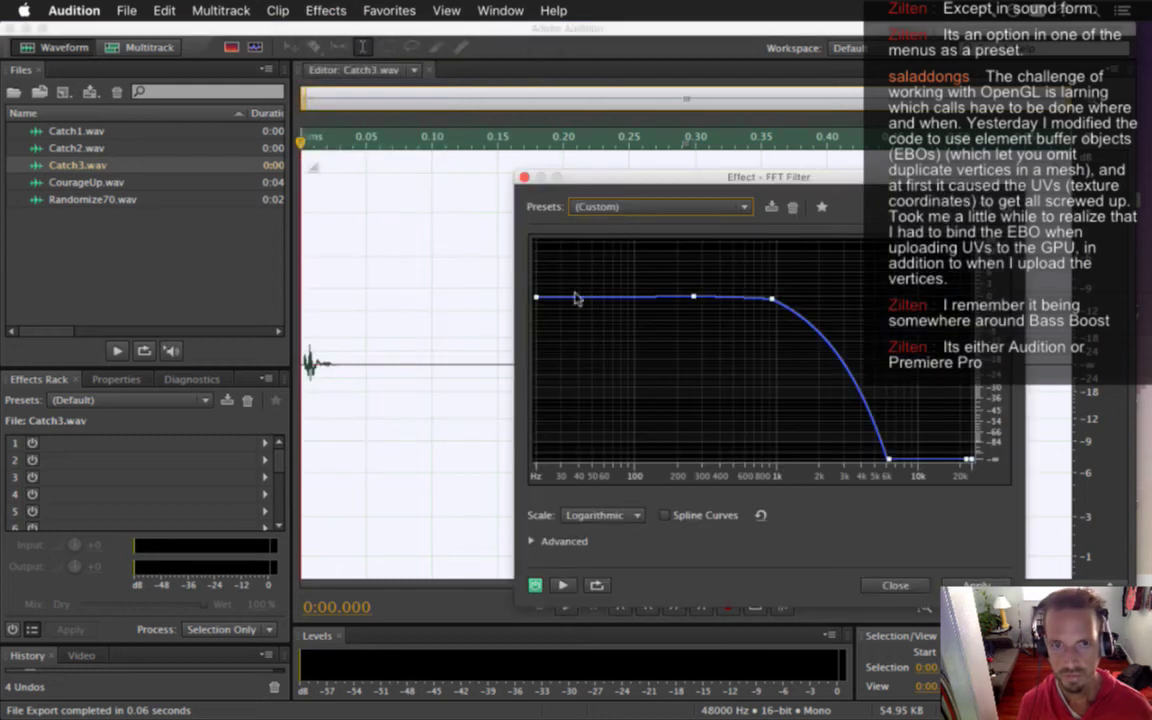
{"action": "left_click", "coordinate": [618, 206]}
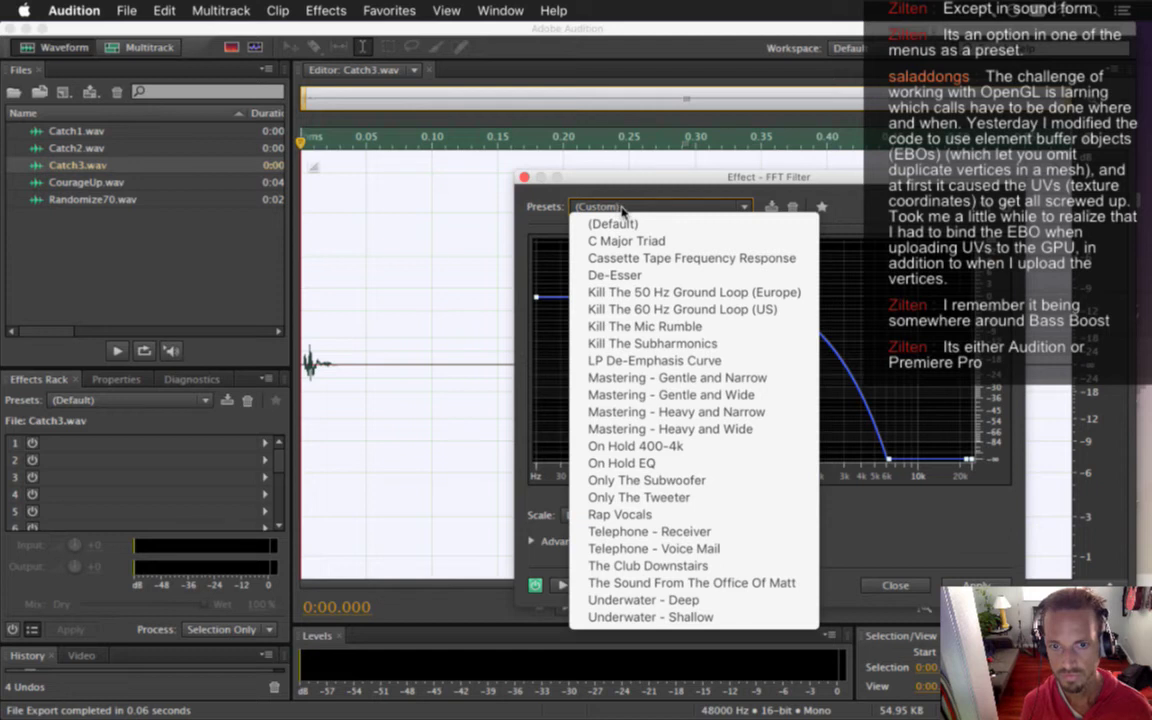
{"action": "left_click", "coordinate": [549, 180]}
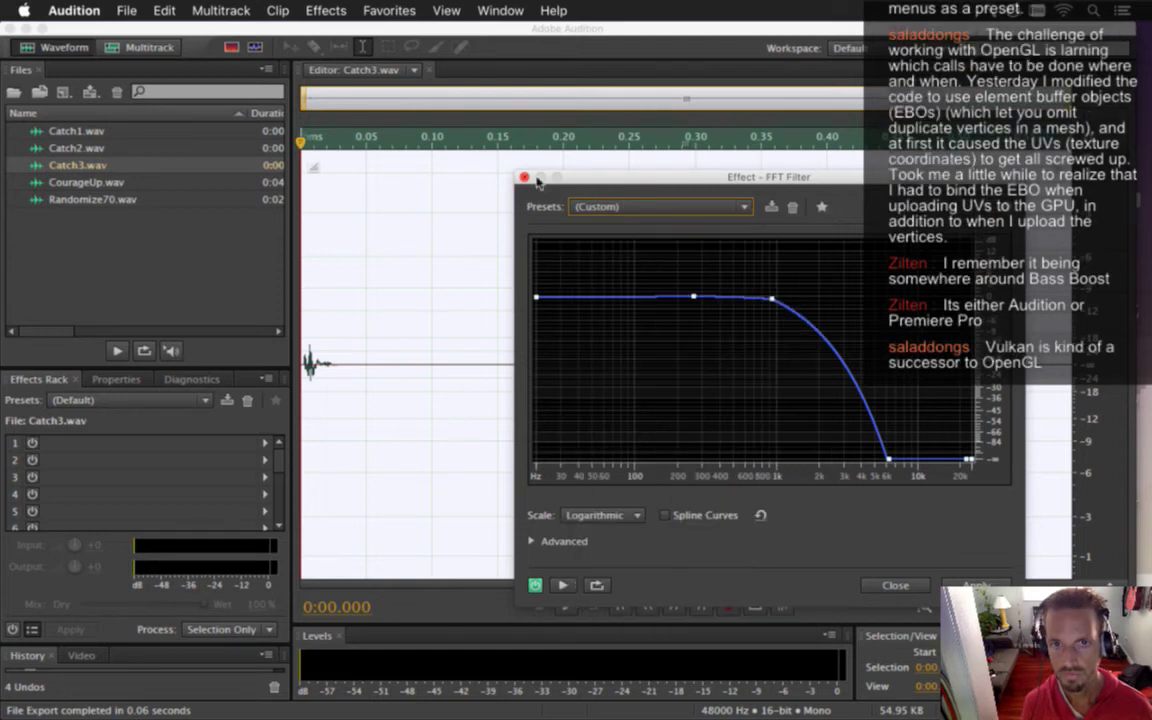
{"action": "left_click", "coordinate": [524, 177]}
- Look through the presets of the Parametric Equalizer effect, close it without applying, and switch back to Ableton Live
{"action": "left_click", "coordinate": [326, 10]}
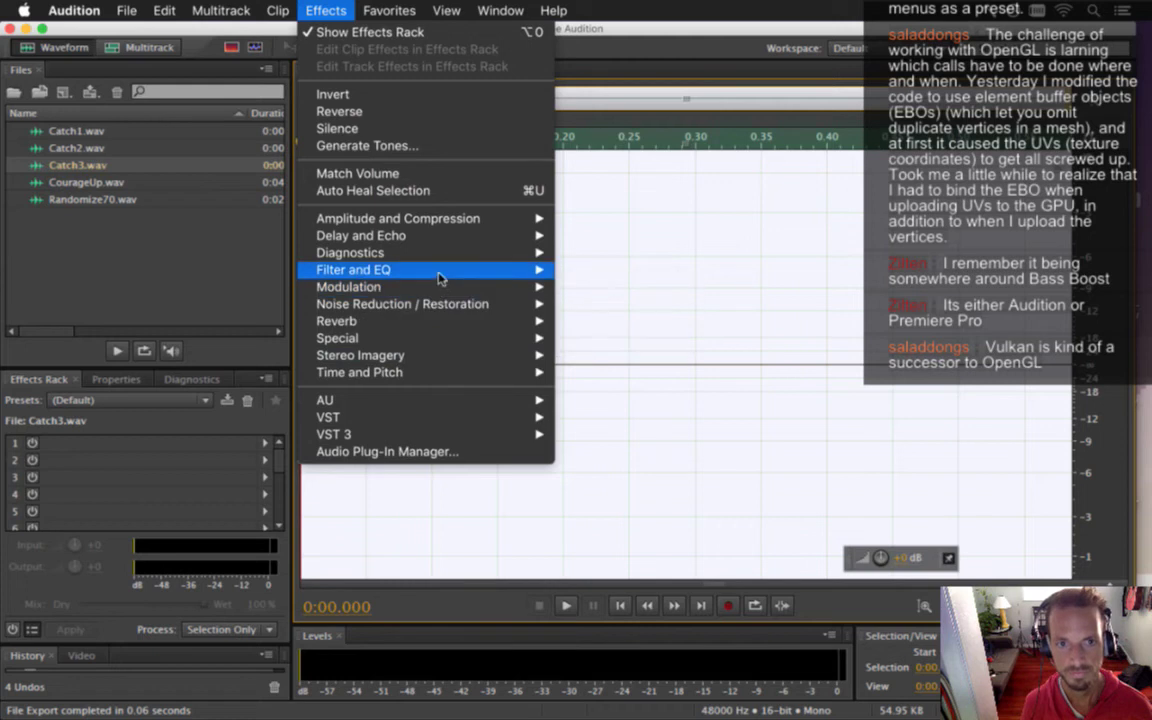
{"action": "mouse_move", "coordinate": [438, 280]}
{"action": "left_click", "coordinate": [573, 357]}
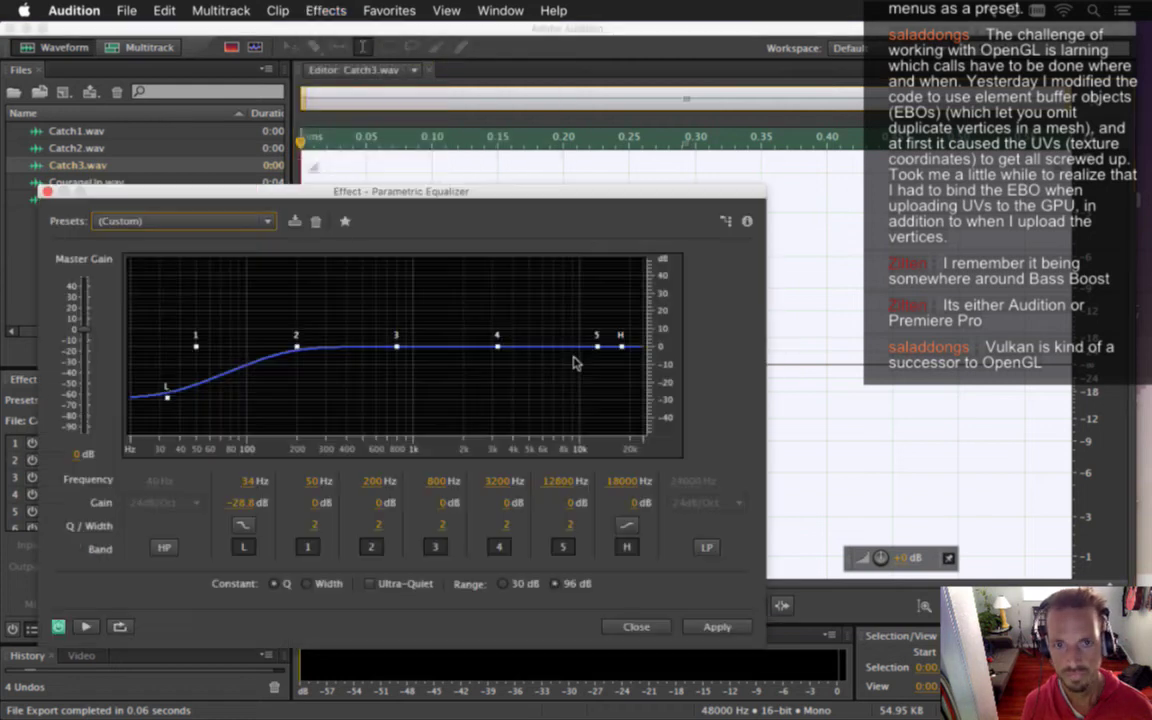
{"action": "left_click", "coordinate": [215, 224]}
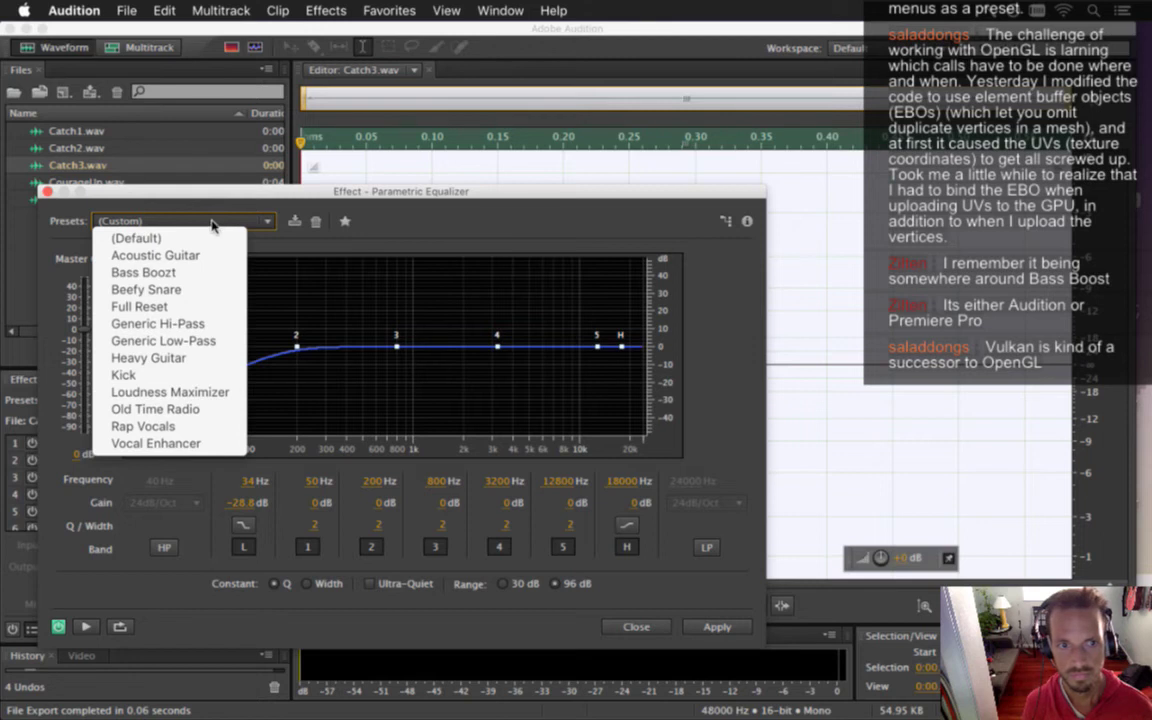
{"action": "left_click", "coordinate": [137, 206]}
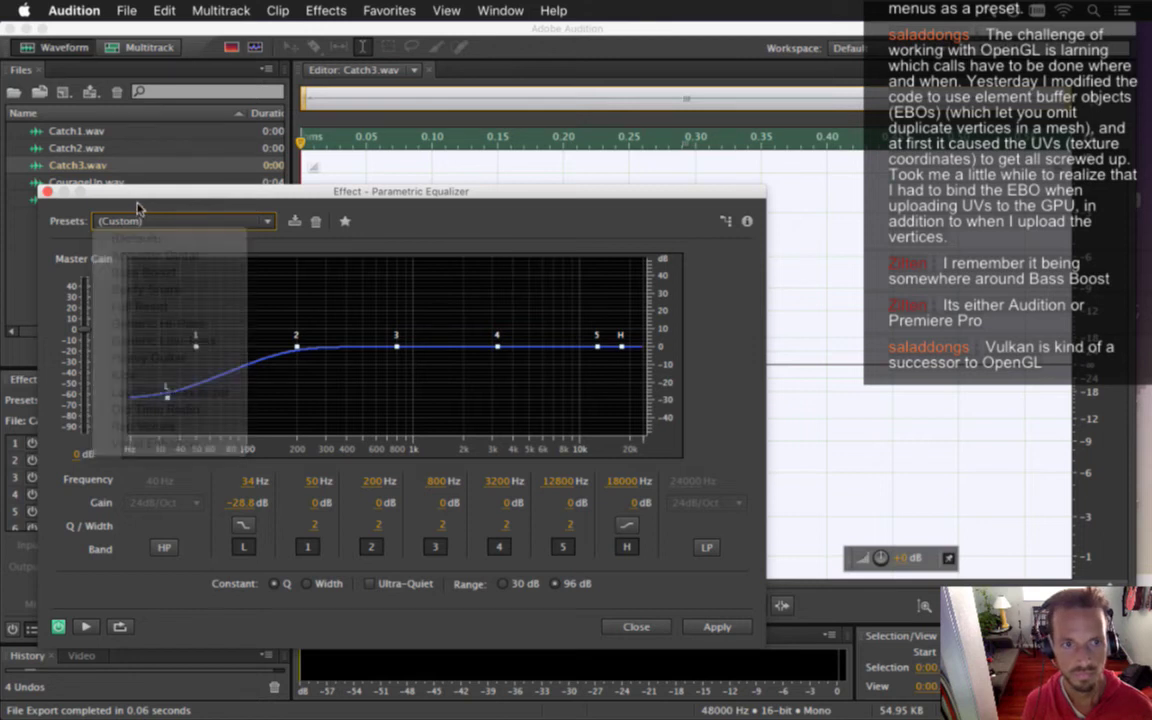
{"action": "left_click", "coordinate": [47, 191]}
{"action": "key", "text": "super+Tab"}
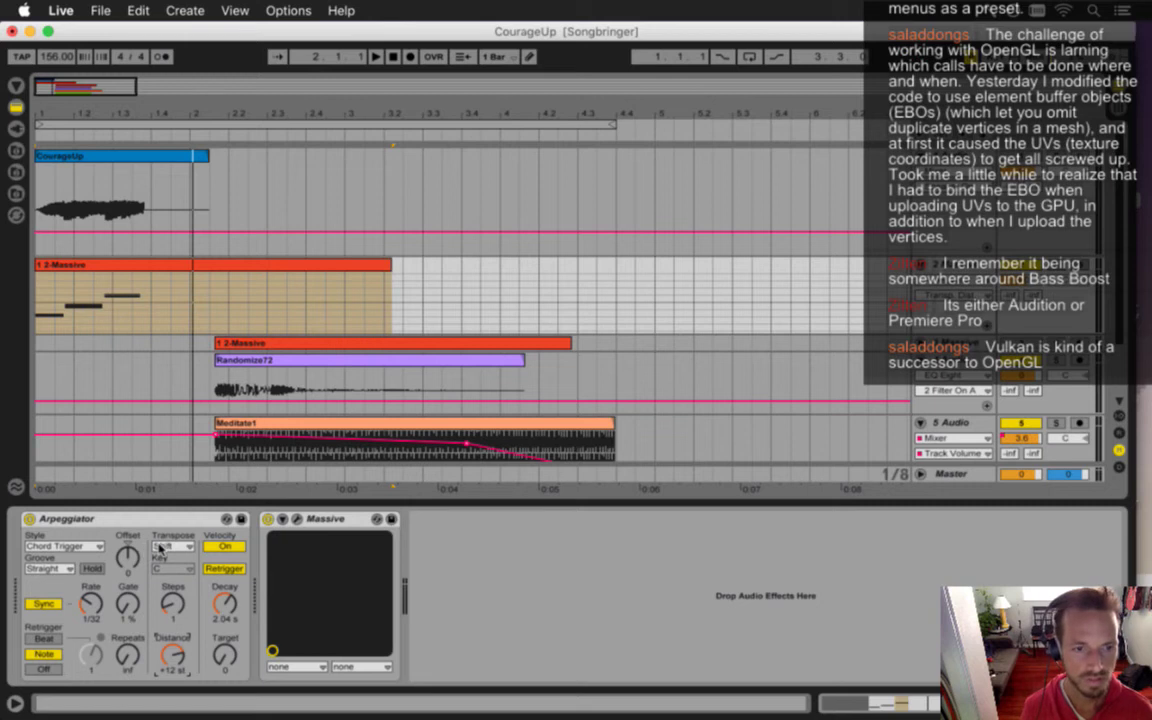
- Set the Arpeggiator's Rate to 1/12 while auditioning the arrangement
{"action": "left_click", "coordinate": [155, 487]}
{"action": "key", "text": "space"}
{"action": "left_click_drag", "start_coordinate": [92, 602], "coordinate": [91, 603]}
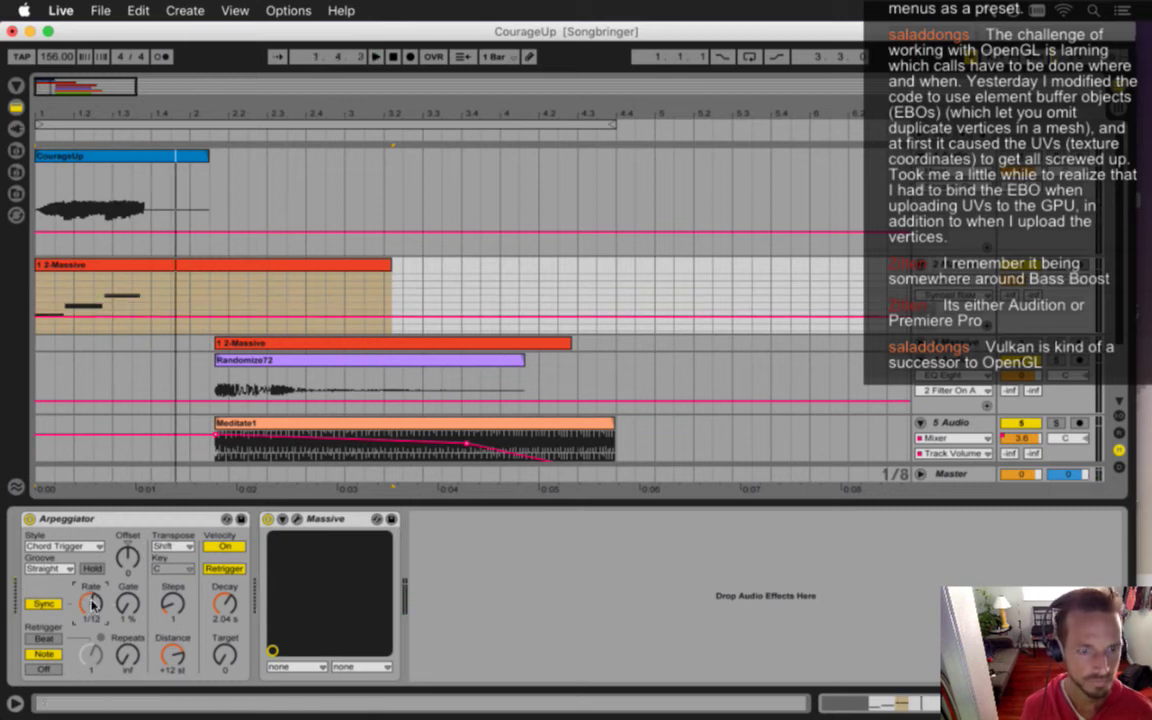
{"action": "key", "text": "space"}
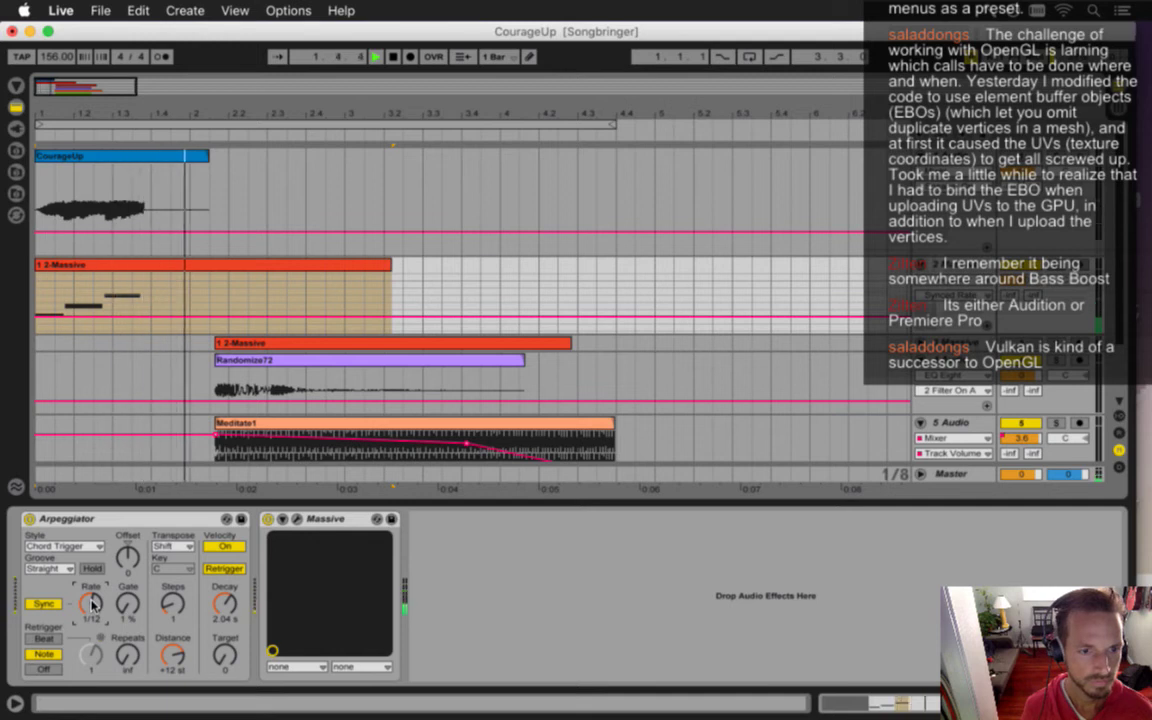
{"action": "left_click_drag", "start_coordinate": [91, 603], "coordinate": [92, 603]}
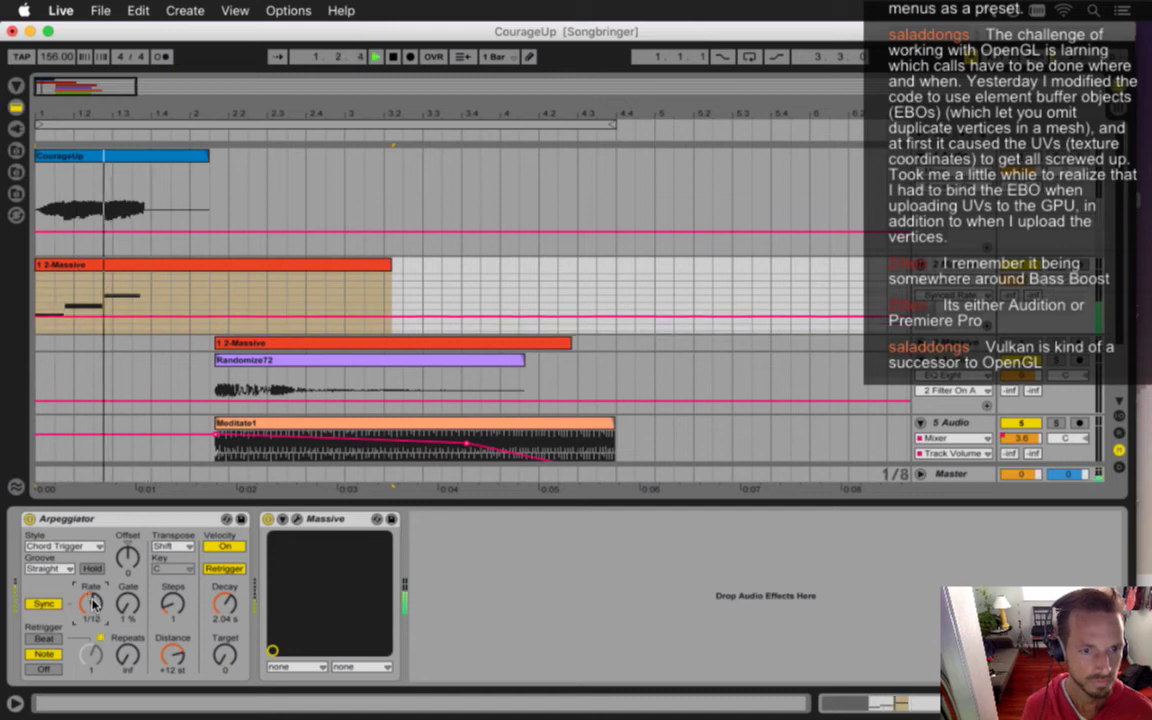
- Try the Major and Minor Transpose modes on the Arpeggiator with key C during playback, and return Transpose to Shift
{"action": "left_click", "coordinate": [172, 546]}
{"action": "left_click", "coordinate": [175, 573]}
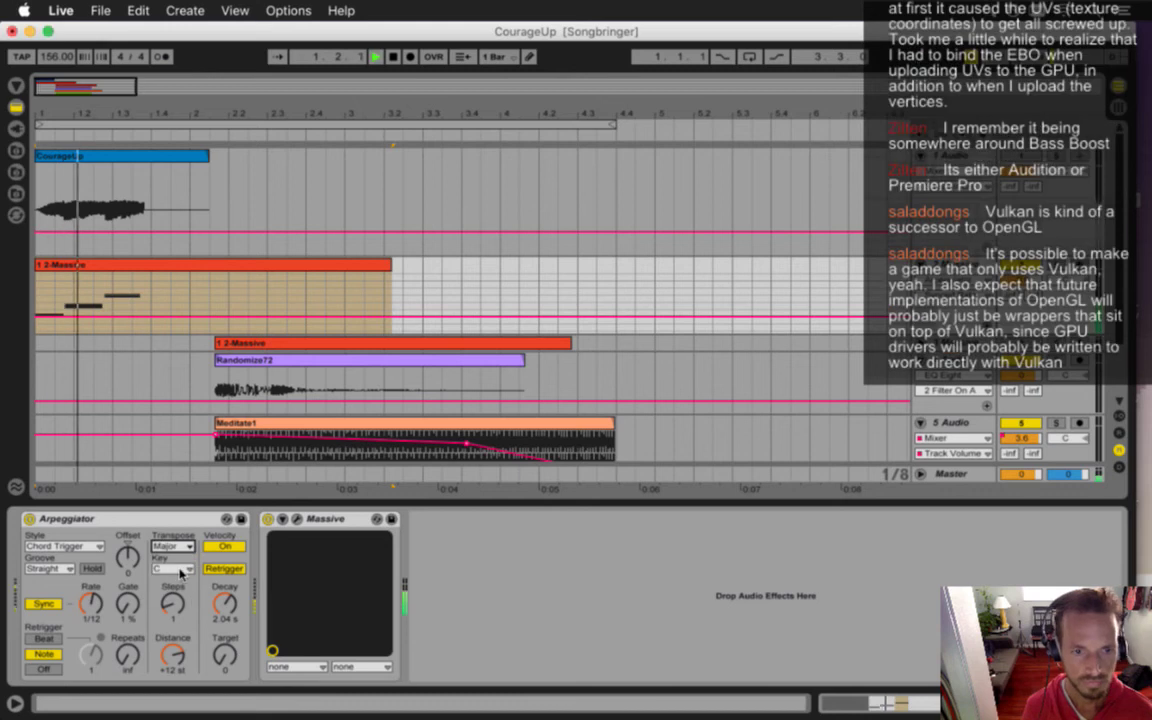
{"action": "left_click", "coordinate": [180, 570]}
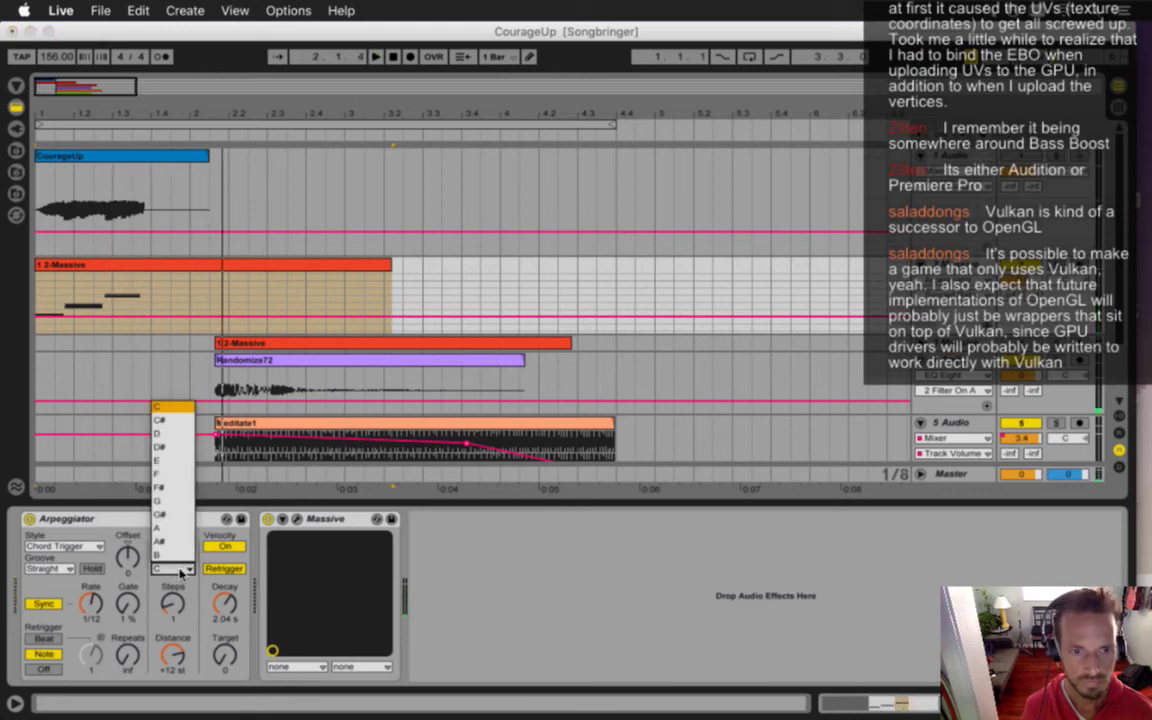
{"action": "left_click", "coordinate": [180, 570]}
{"action": "left_click", "coordinate": [172, 546]}
{"action": "left_click", "coordinate": [172, 530]}
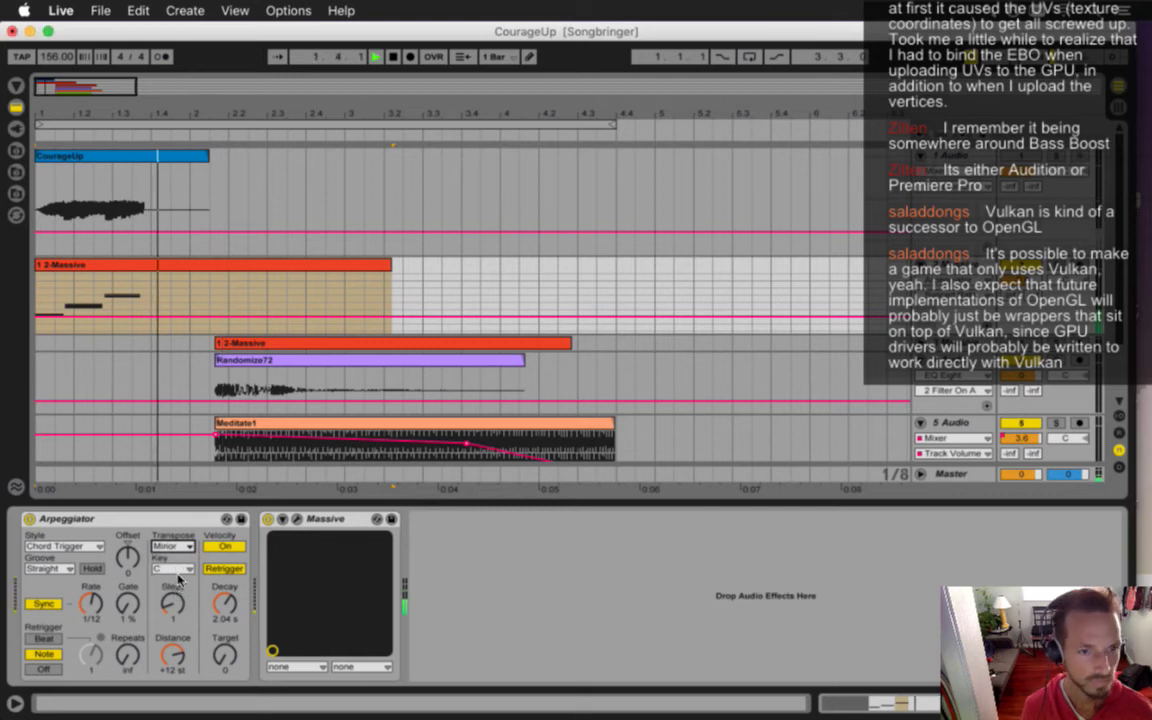
{"action": "left_click", "coordinate": [179, 570]}
{"action": "key", "text": "Escape"}
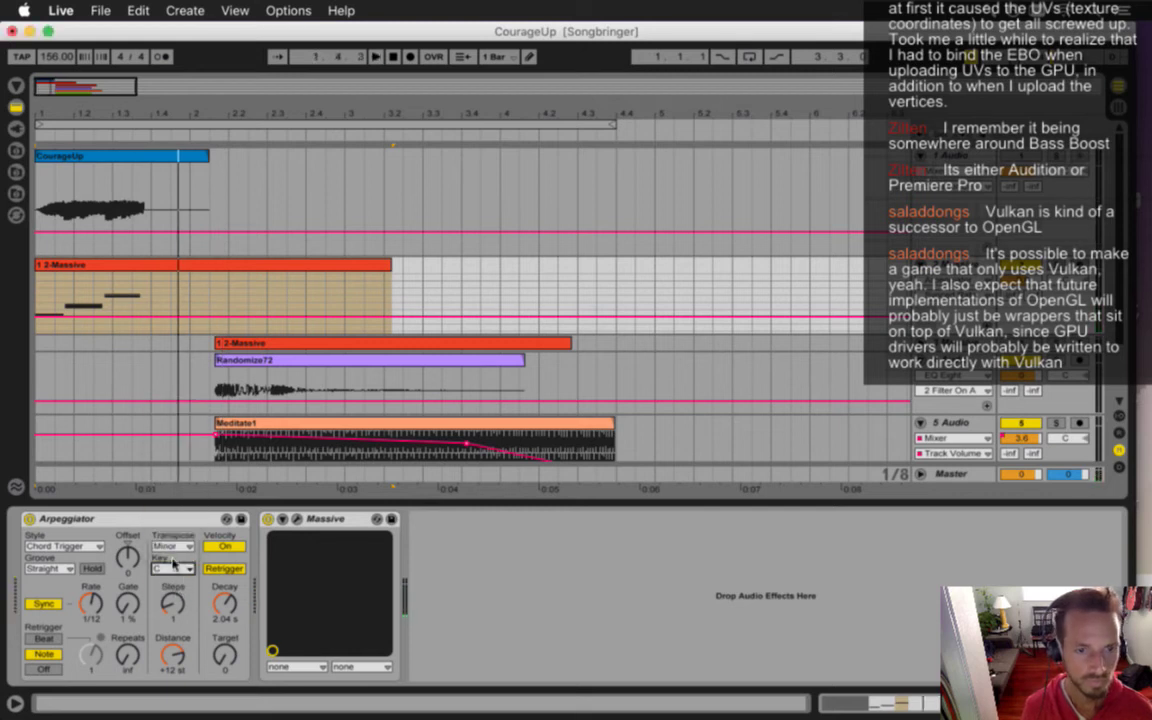
{"action": "left_click", "coordinate": [174, 549]}
{"action": "left_click", "coordinate": [161, 499]}
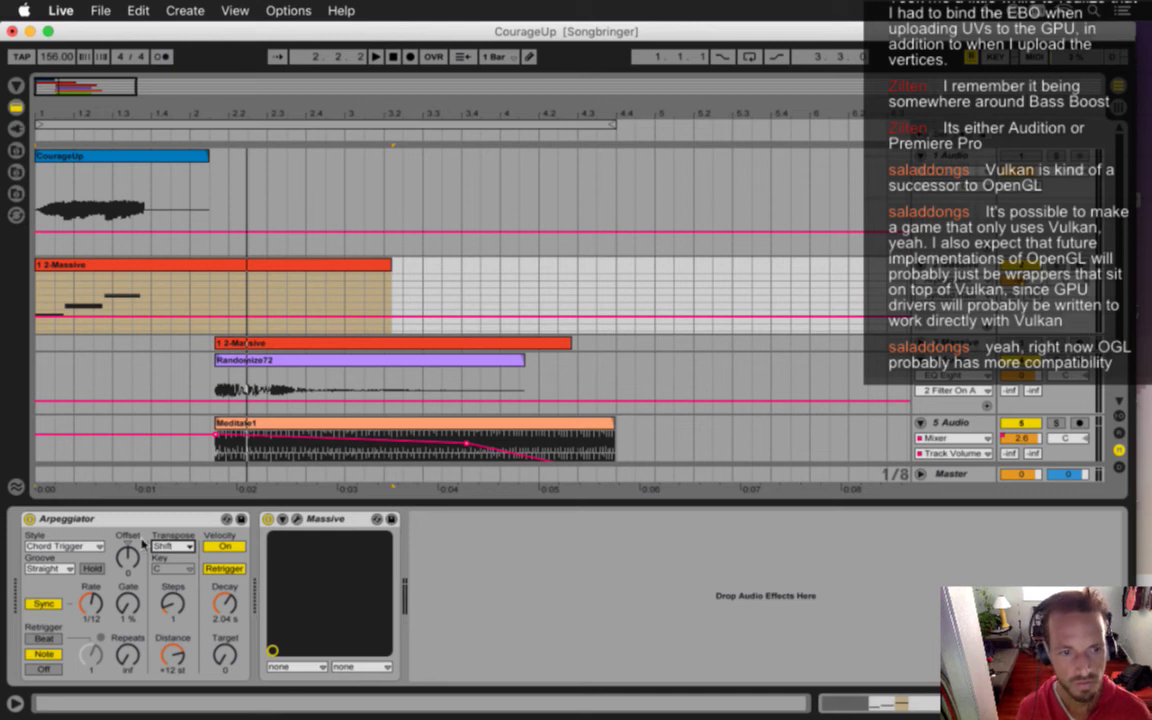
- Try the Random and Up styles on the Arpeggiator, playing the arrangement with each
{"action": "left_click", "coordinate": [70, 547]}
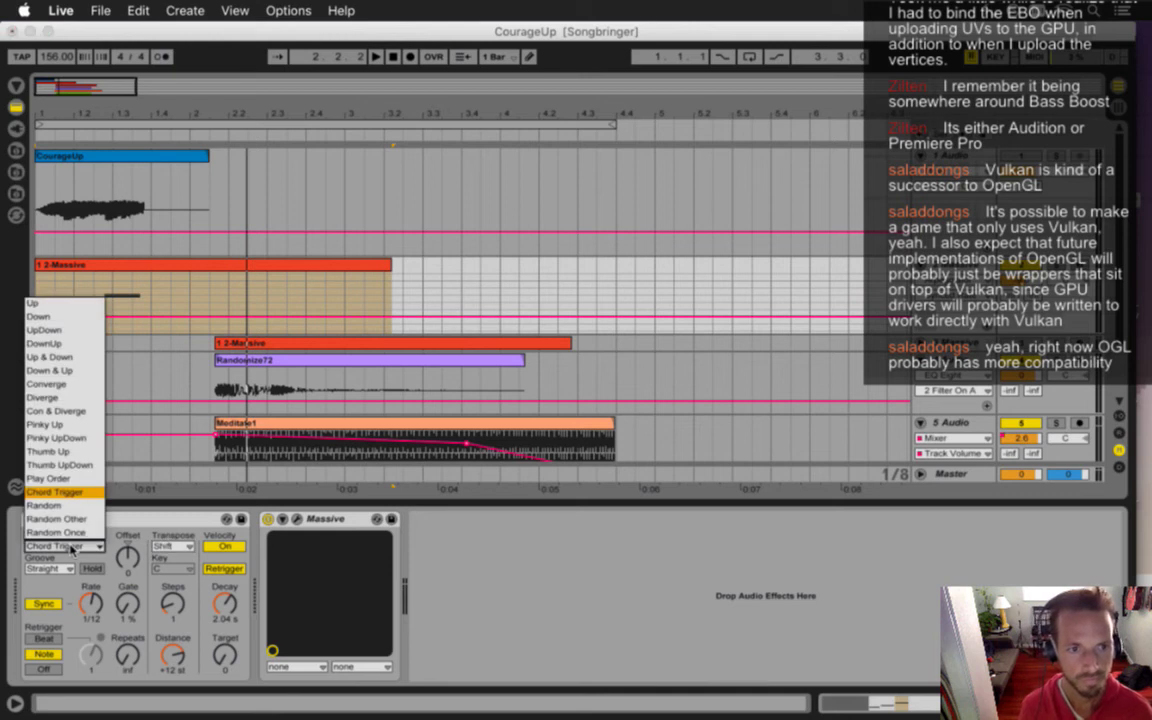
{"action": "left_click", "coordinate": [72, 506]}
{"action": "key", "text": "space"}
{"action": "key", "text": "space"}
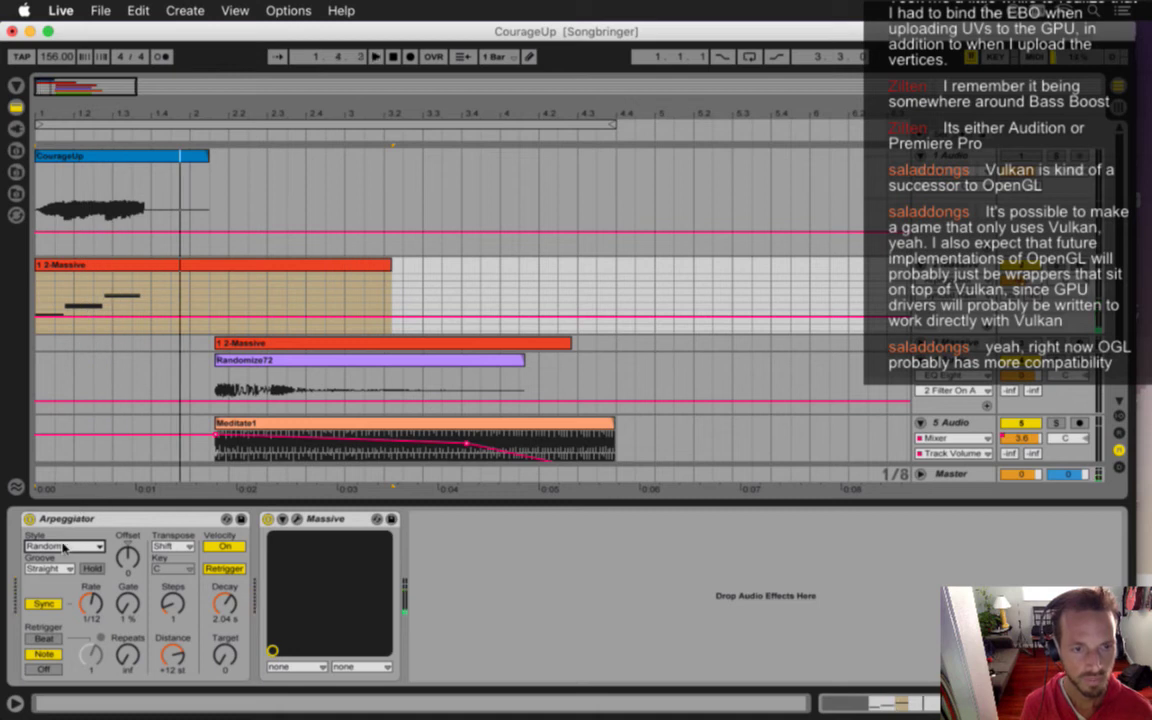
{"action": "left_click", "coordinate": [68, 546]}
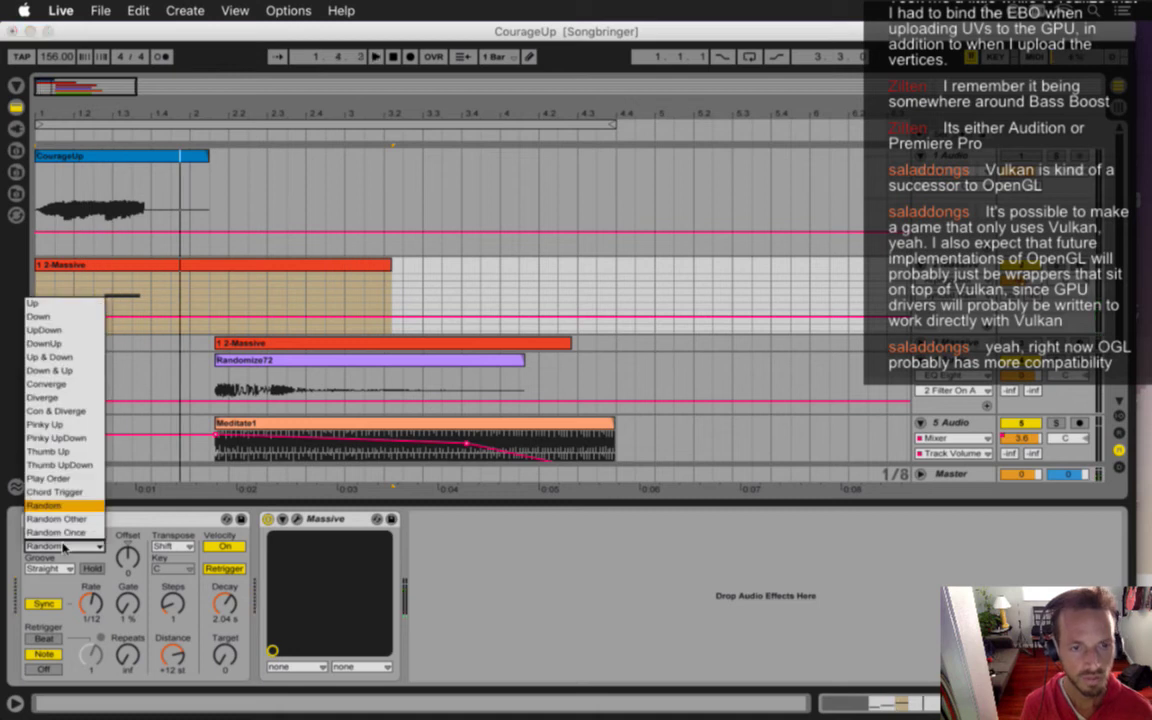
{"action": "left_click", "coordinate": [60, 302]}
{"action": "key", "text": "space"}
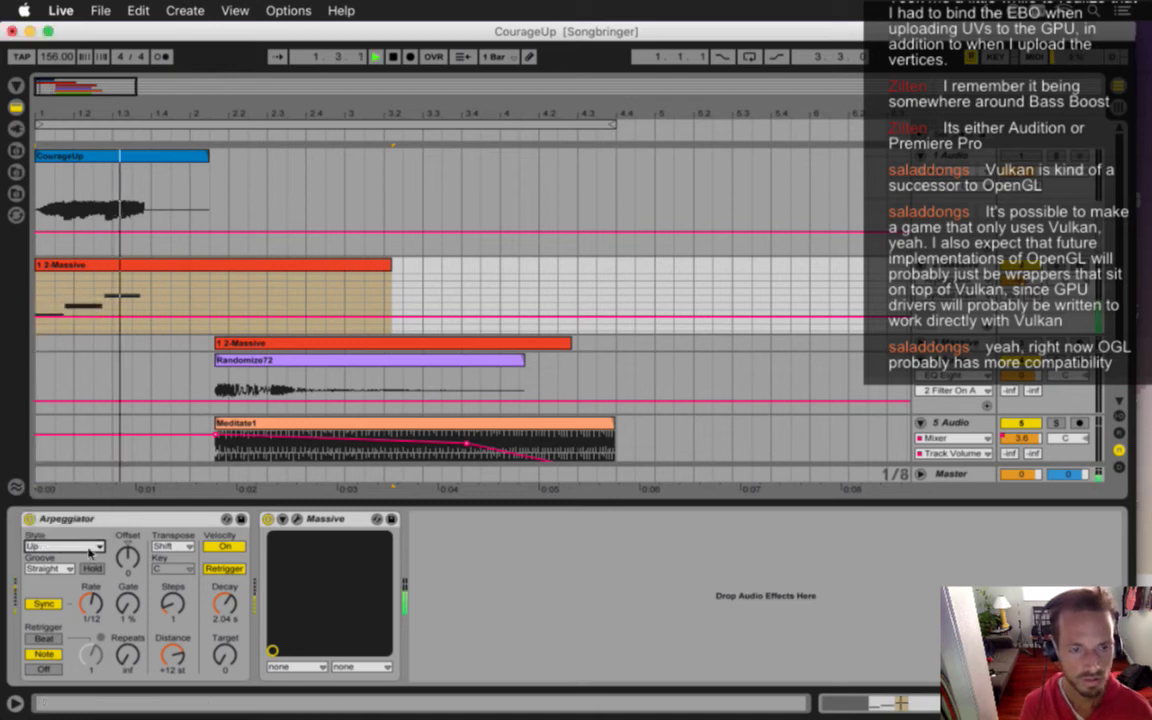
- Audition the Down, UpDown and Up & Down styles on the Arpeggiator
{"action": "left_click", "coordinate": [80, 548]}
{"action": "key", "text": "Down"}
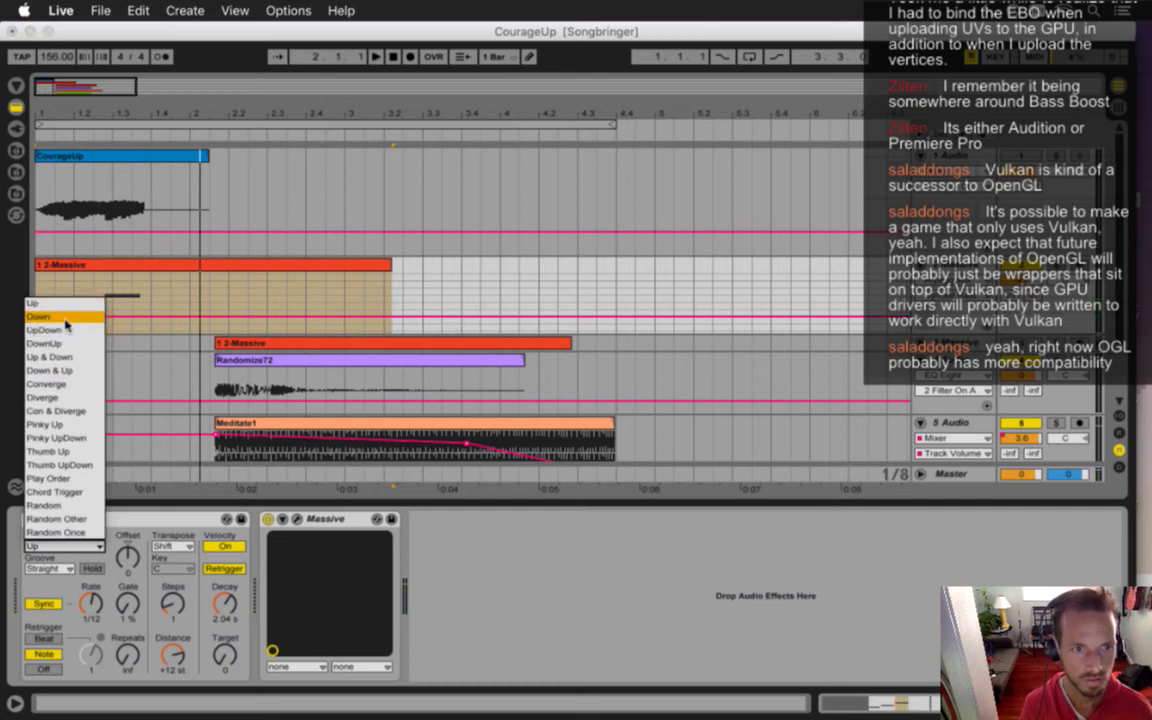
{"action": "key", "text": "Return"}
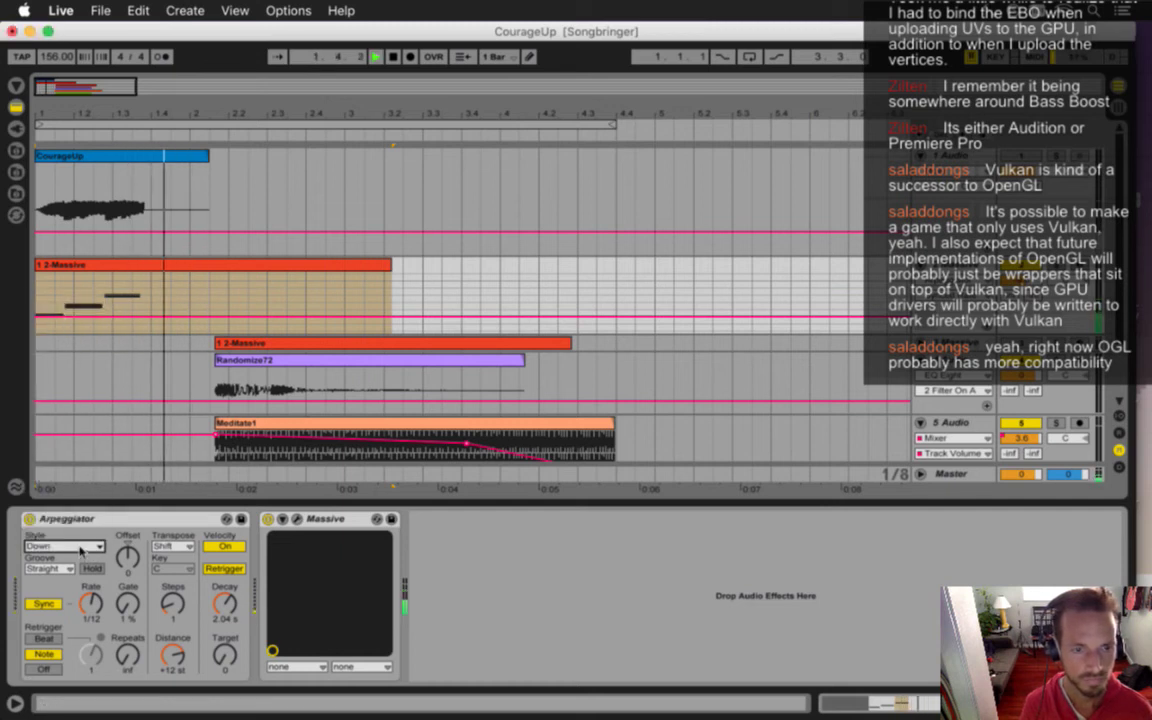
{"action": "left_click", "coordinate": [80, 550]}
{"action": "left_click", "coordinate": [55, 332]}
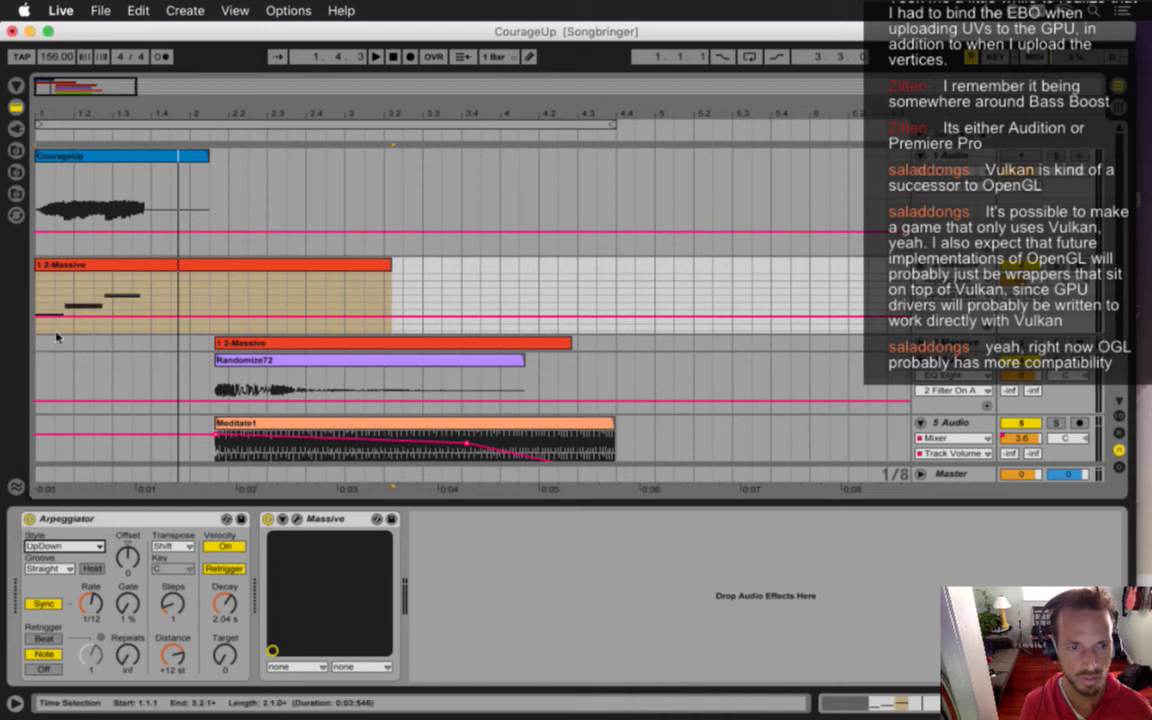
{"action": "left_click", "coordinate": [76, 550]}
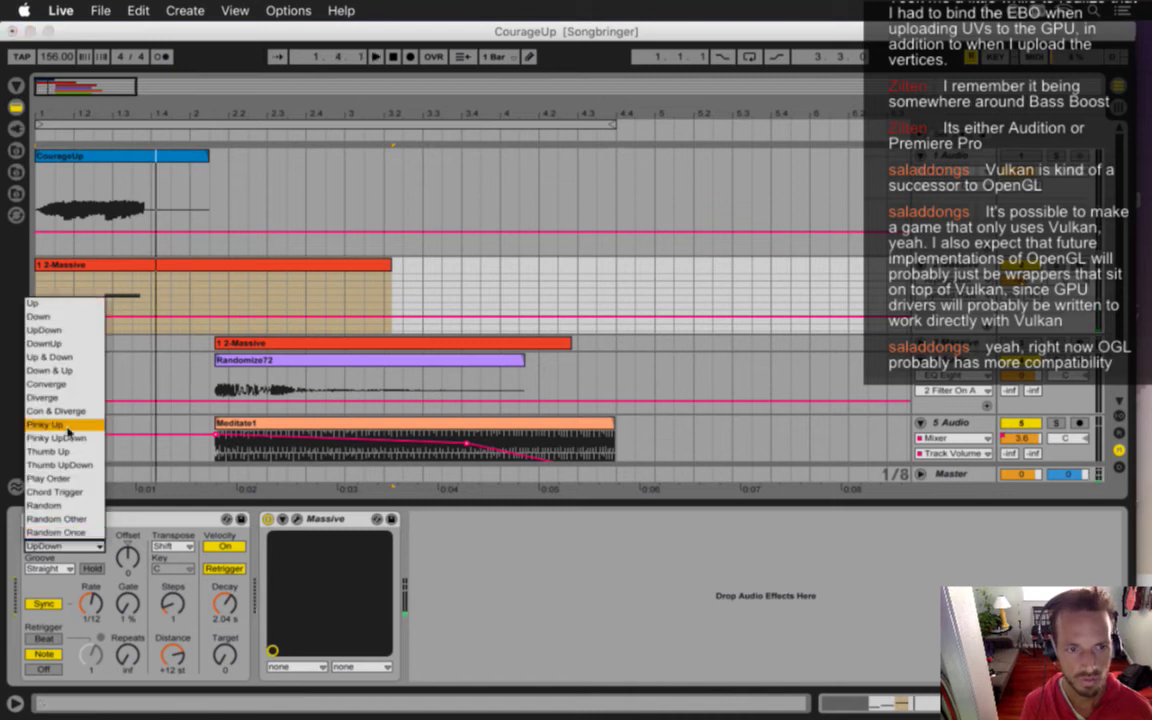
{"action": "left_click", "coordinate": [75, 358]}
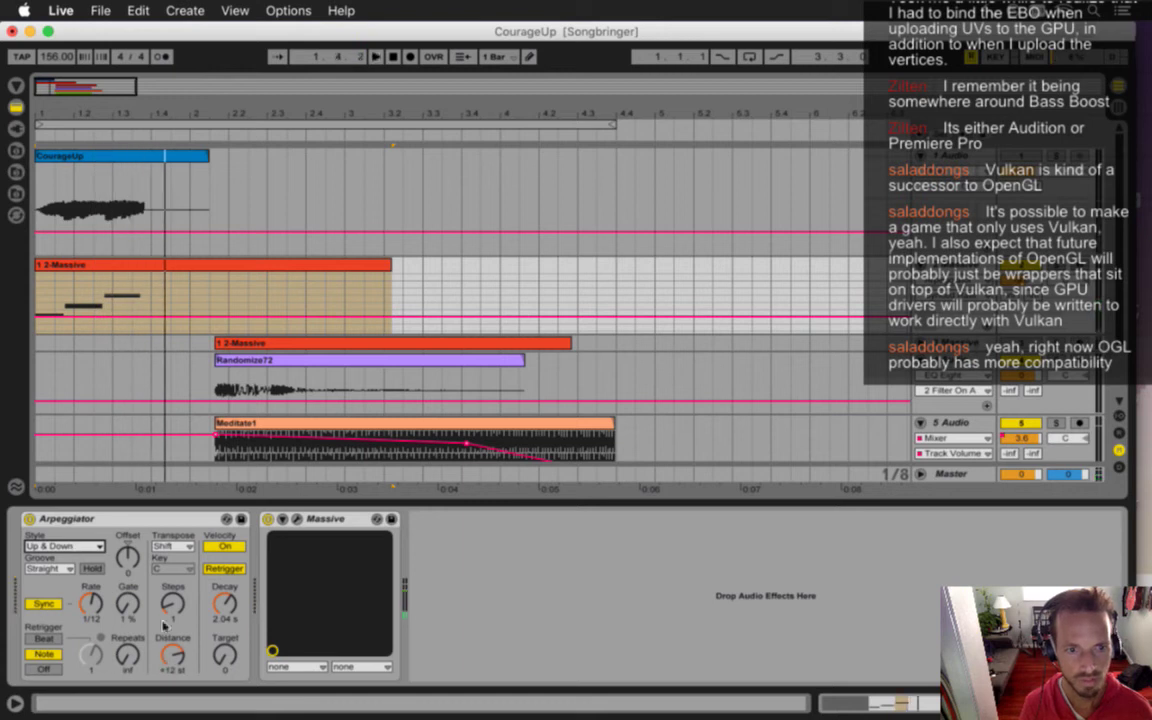
- Audition the Diverge, Pinky Up and Random styles on the Arpeggiator
{"action": "left_click", "coordinate": [50, 549]}
{"action": "left_click", "coordinate": [45, 397]}
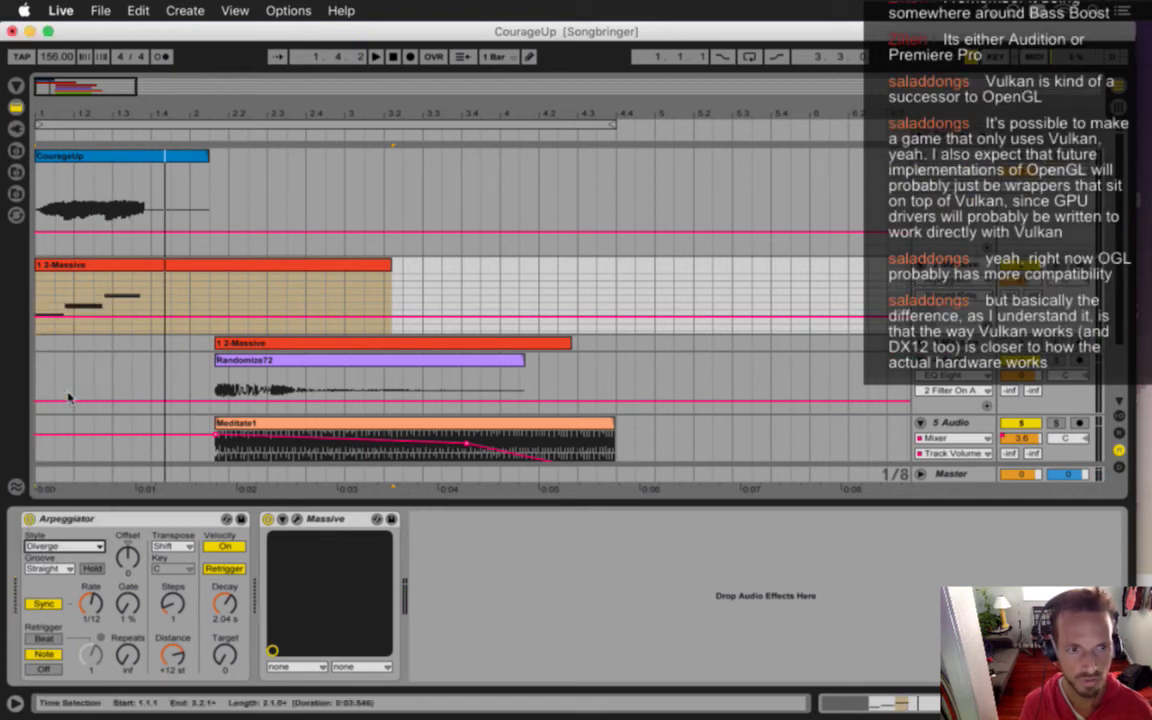
{"action": "left_click", "coordinate": [66, 548]}
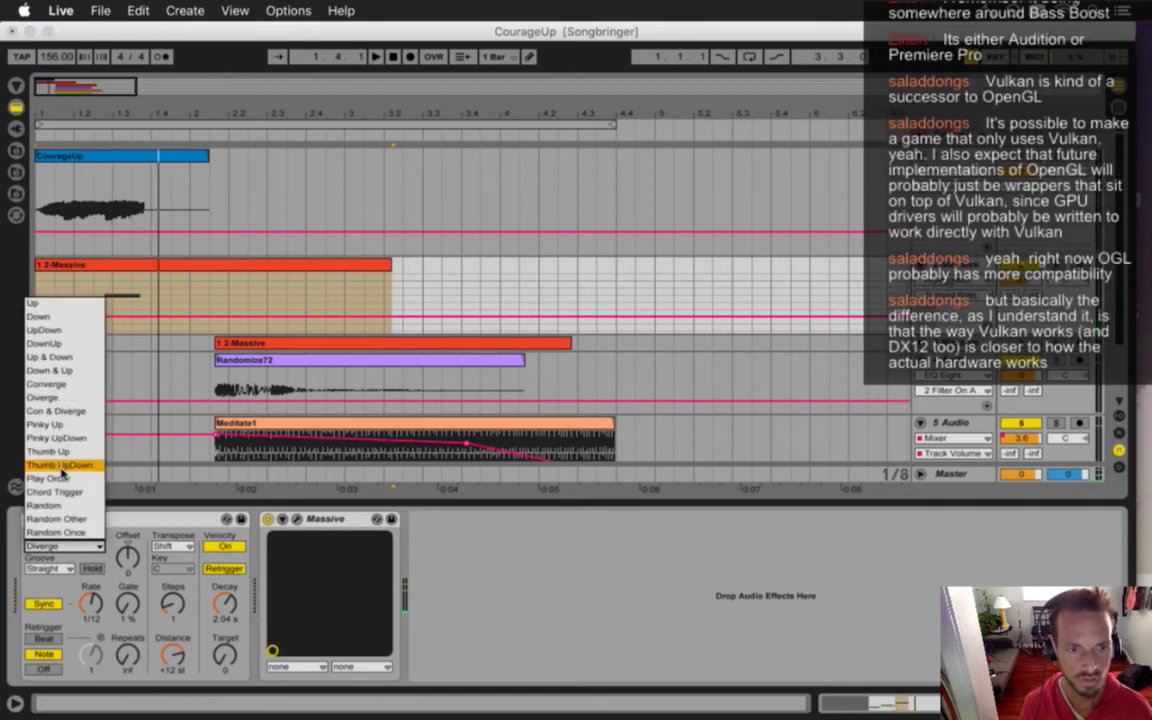
{"action": "left_click", "coordinate": [66, 424]}
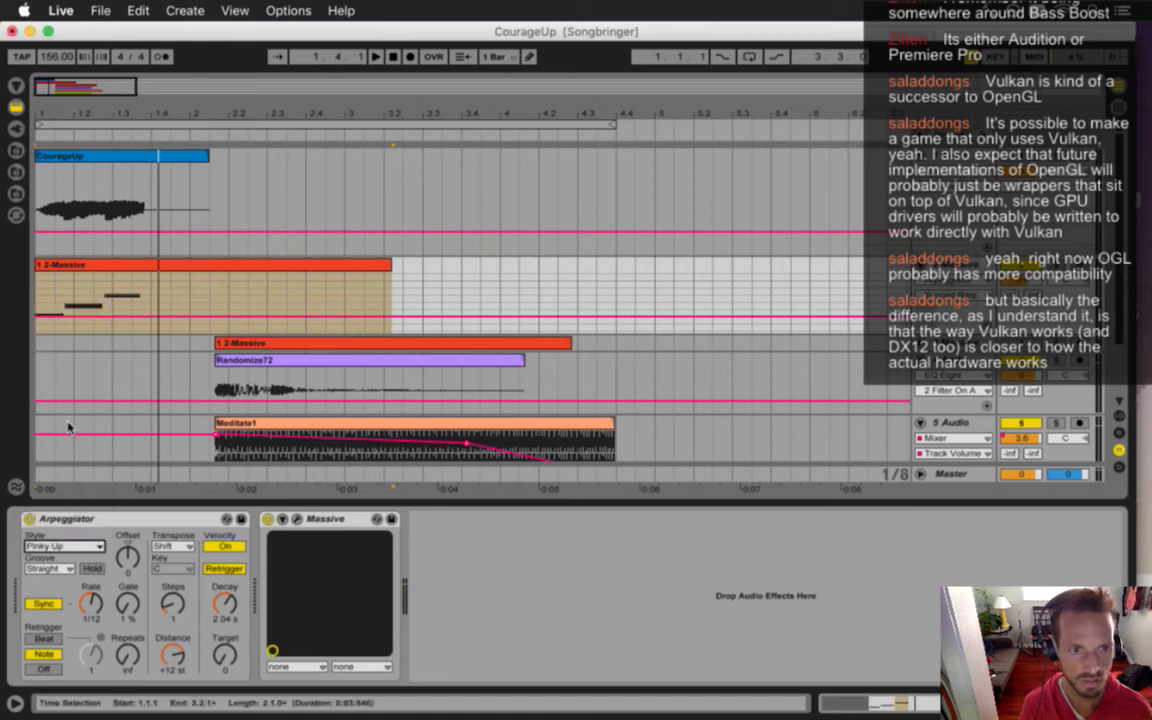
{"action": "left_click", "coordinate": [66, 548]}
{"action": "left_click", "coordinate": [62, 503]}
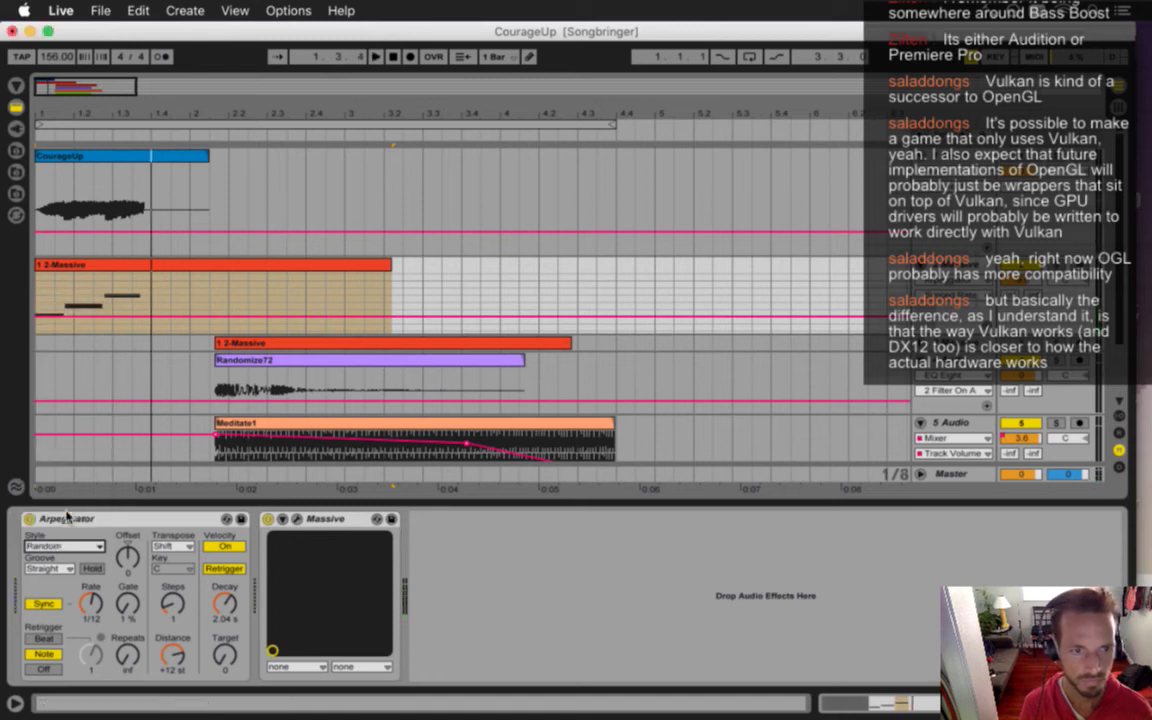
- Try the Random Other style on the Arpeggiator, and settle on the Up style
{"action": "left_click", "coordinate": [66, 549]}
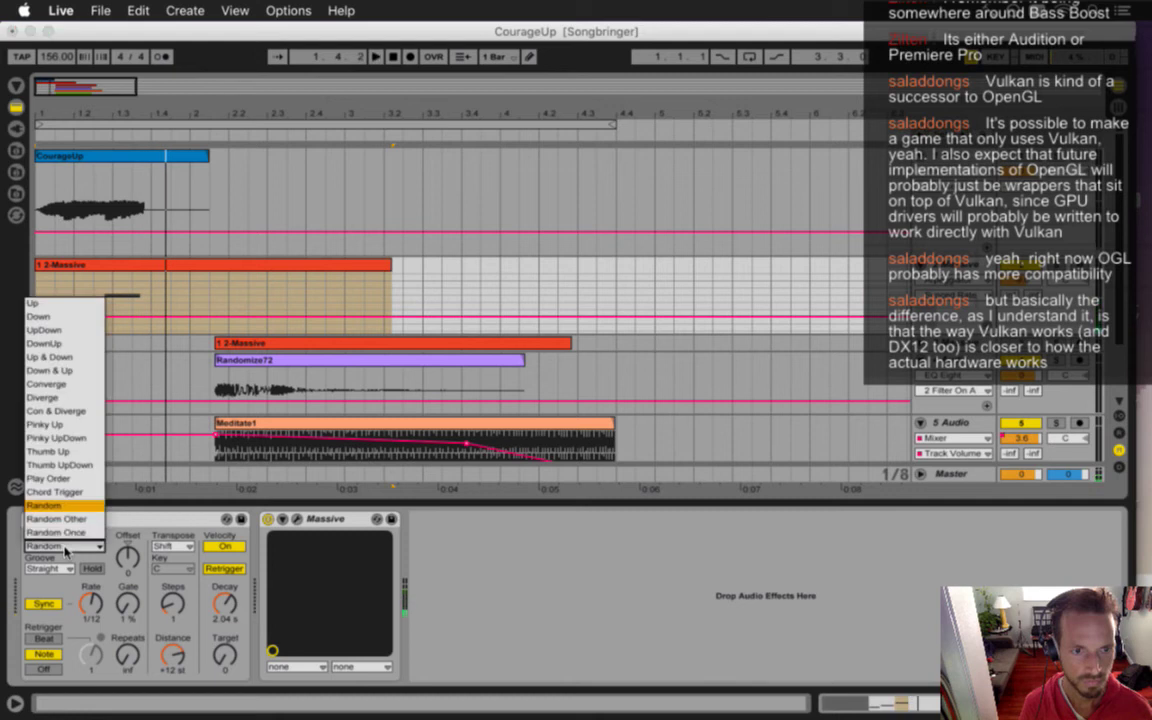
{"action": "left_click", "coordinate": [68, 558]}
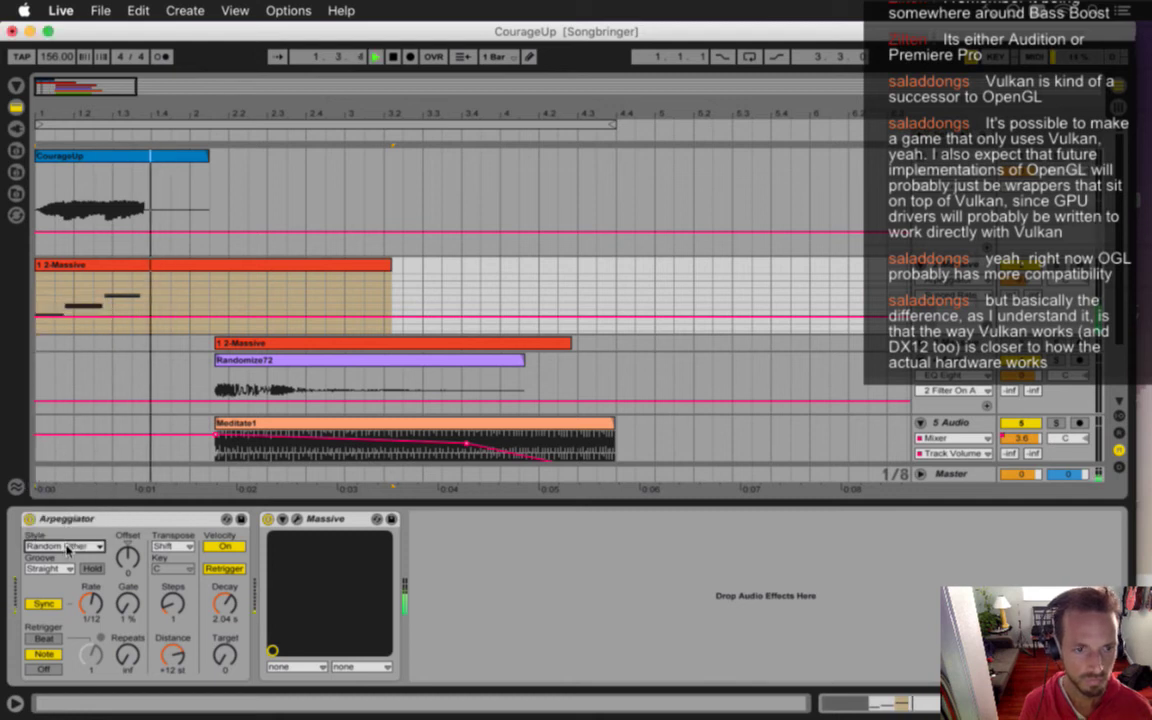
{"action": "left_click", "coordinate": [66, 548]}
{"action": "left_click", "coordinate": [76, 307]}
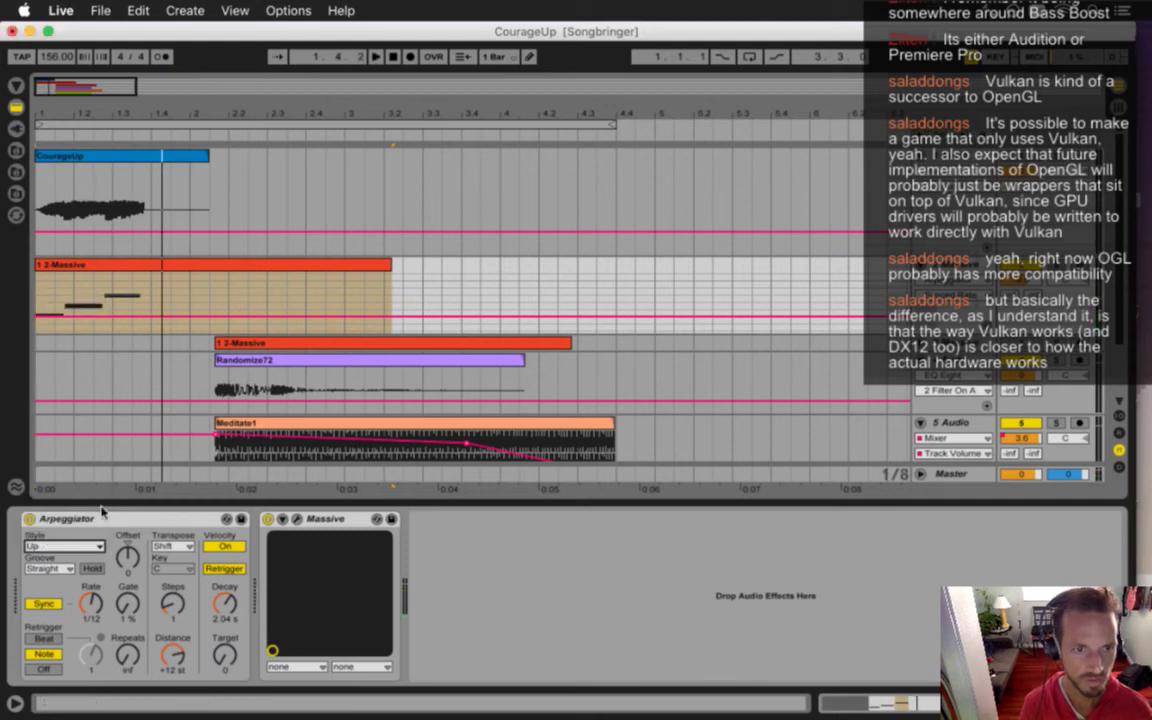
- Audition the Swing 8 and Swing 16 grooves on the Arpeggiator
{"action": "left_click", "coordinate": [50, 568]}
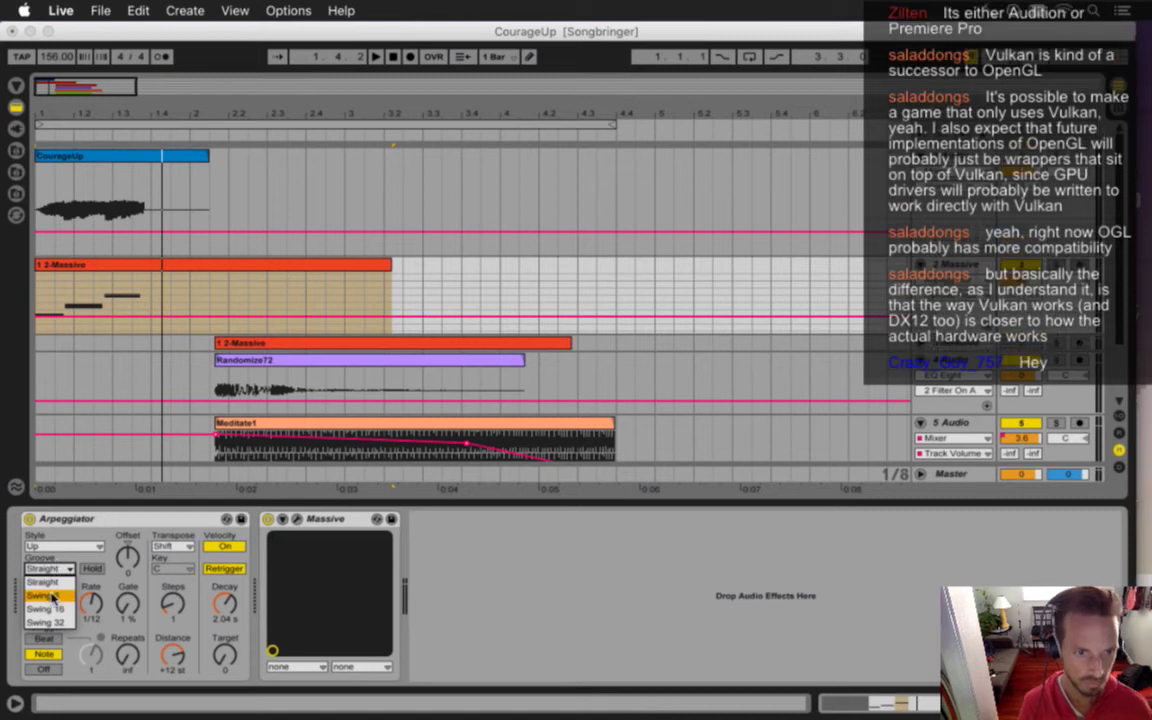
{"action": "left_click", "coordinate": [54, 595]}
{"action": "key", "text": "space"}
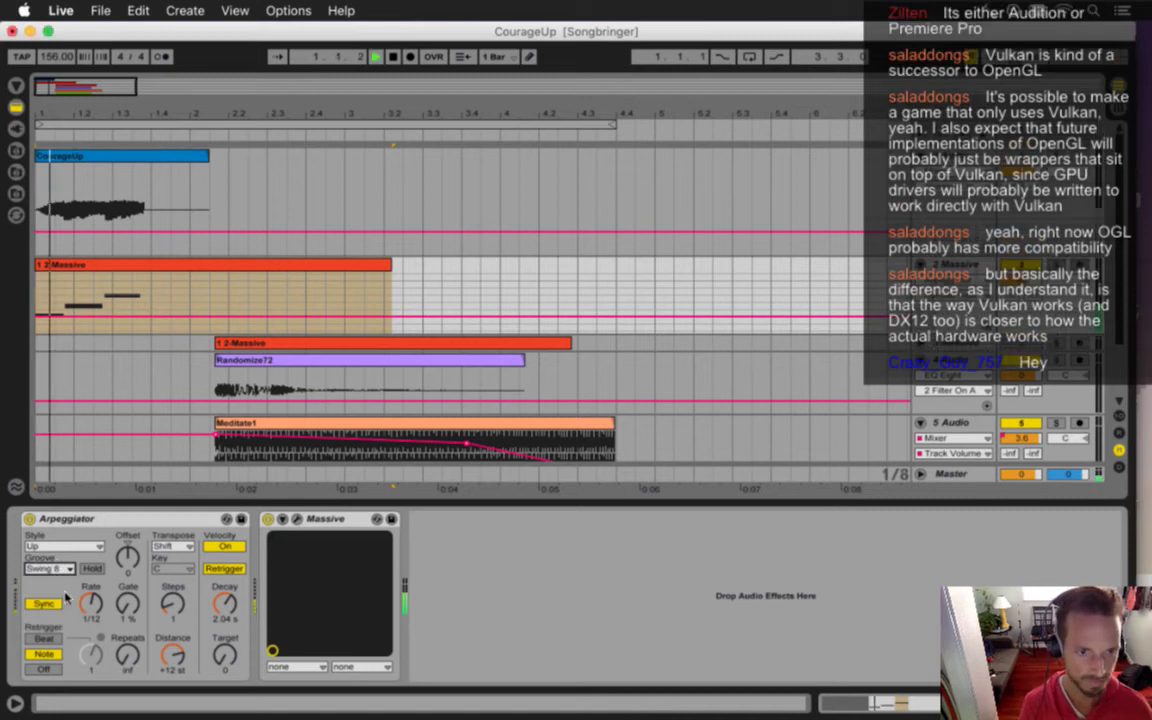
{"action": "left_click", "coordinate": [50, 568]}
{"action": "left_click", "coordinate": [61, 598]}
{"action": "key", "text": "space"}
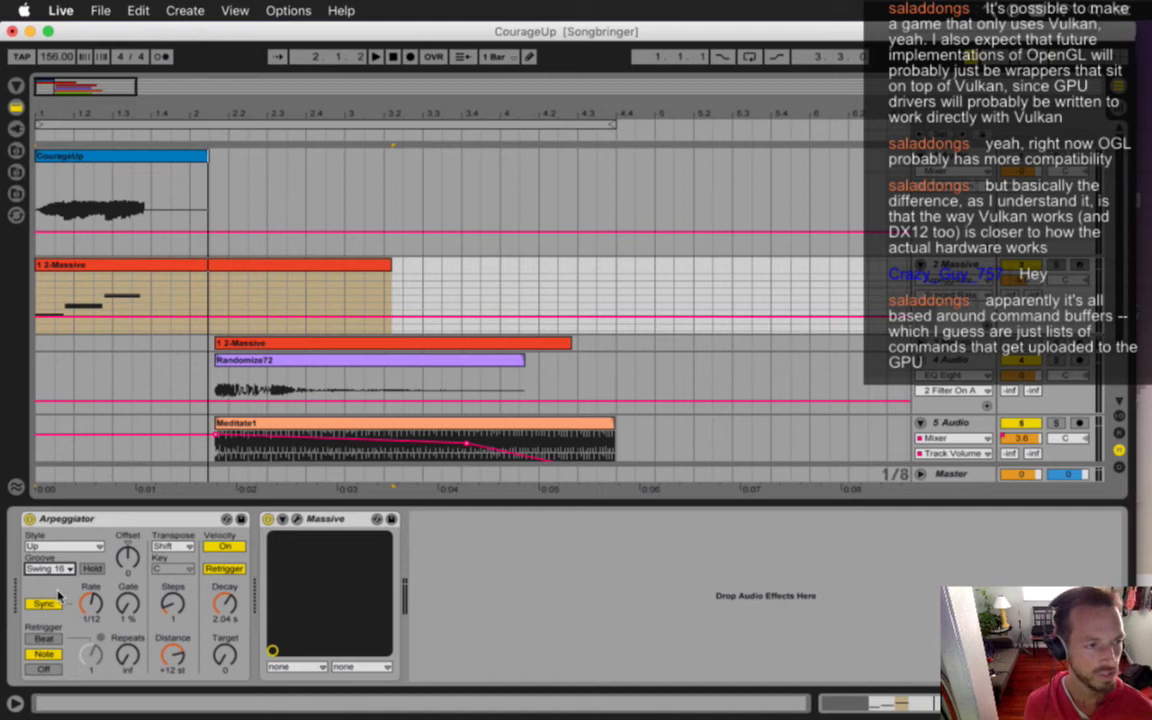
- Try the Swing 32 groove on the Arpeggiator, and return the groove to Straight
{"action": "left_click", "coordinate": [49, 568]}
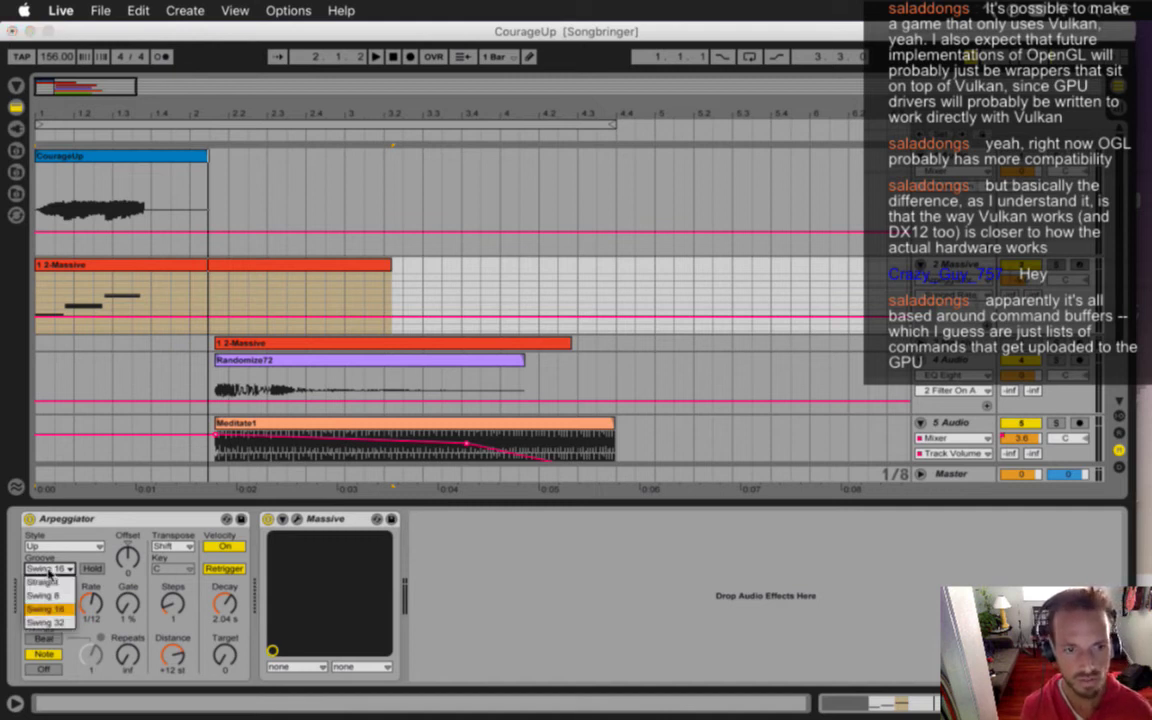
{"action": "left_click", "coordinate": [47, 623]}
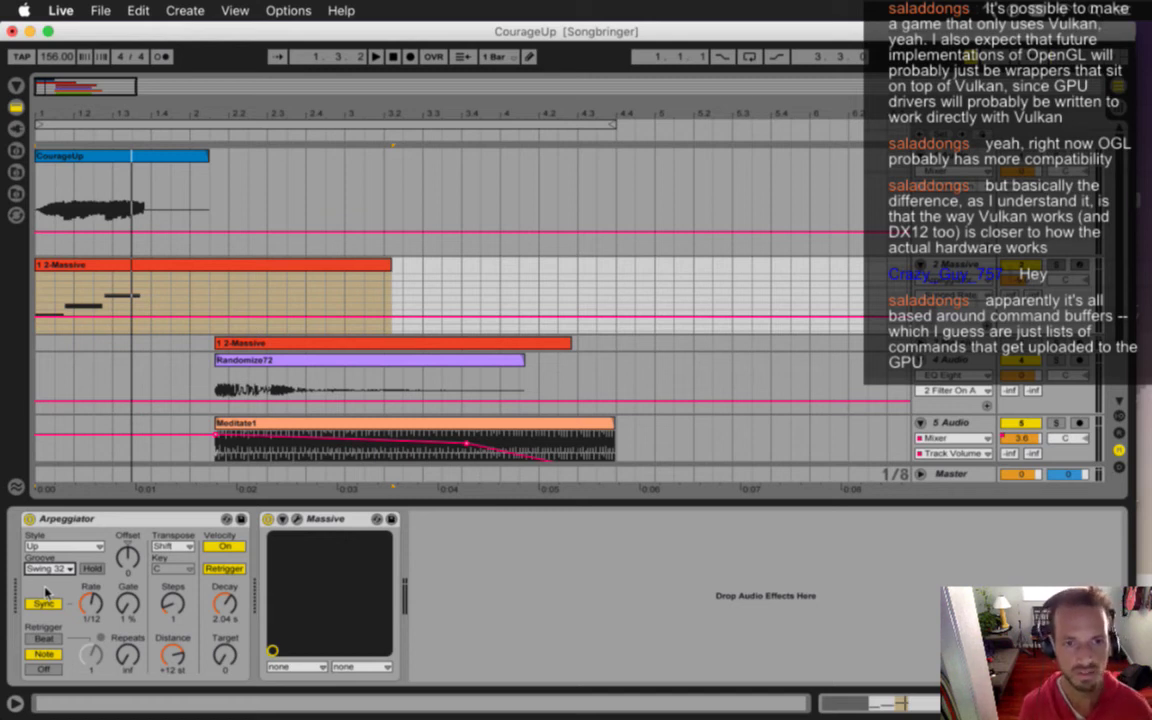
{"action": "left_click", "coordinate": [57, 569]}
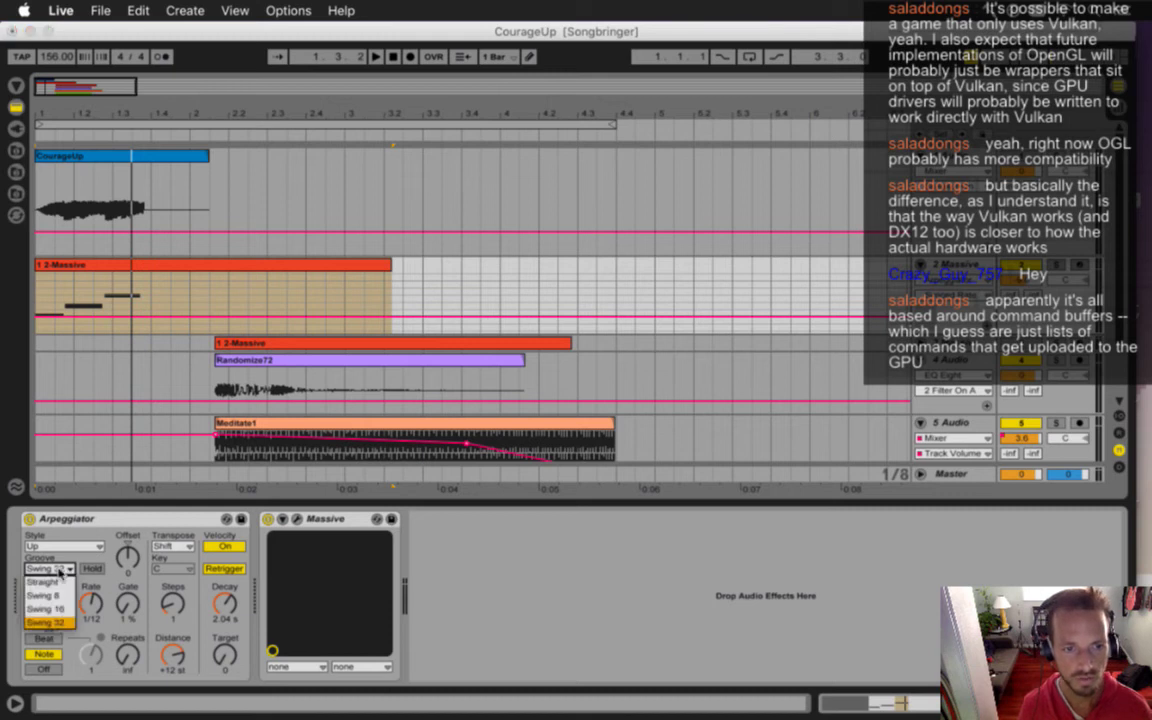
{"action": "left_click", "coordinate": [64, 581]}
{"action": "key", "text": "space"}
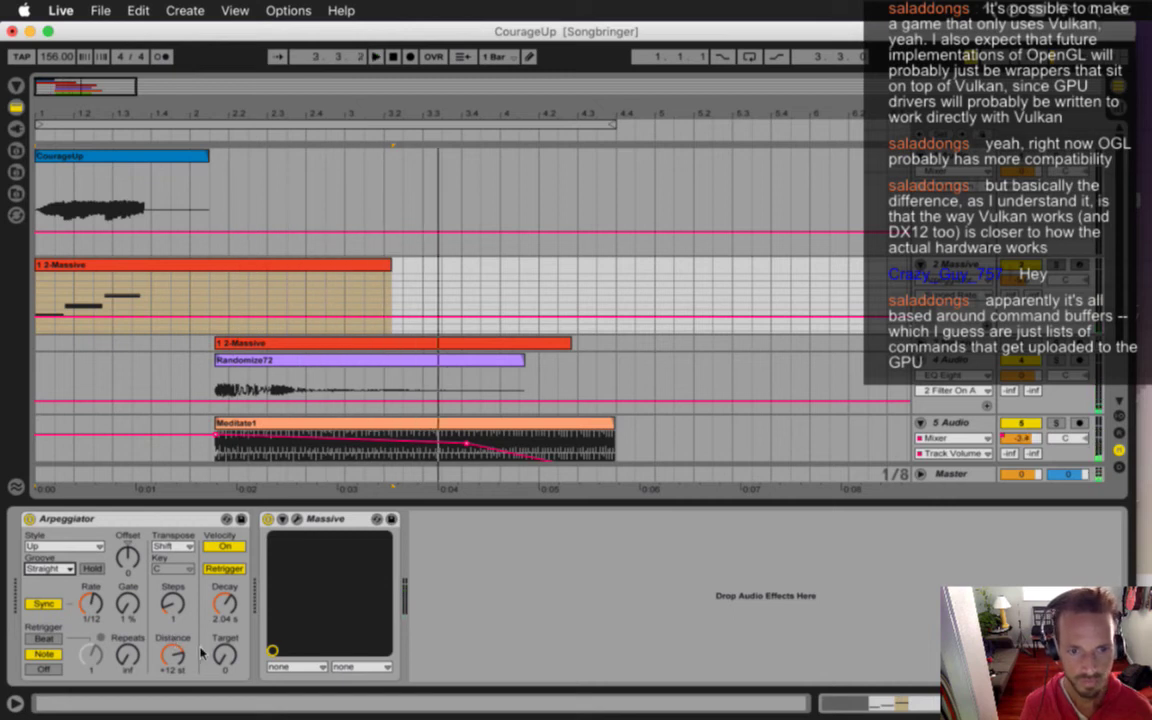
{"action": "left_click_drag", "start_coordinate": [230, 654], "coordinate": [222, 672]}
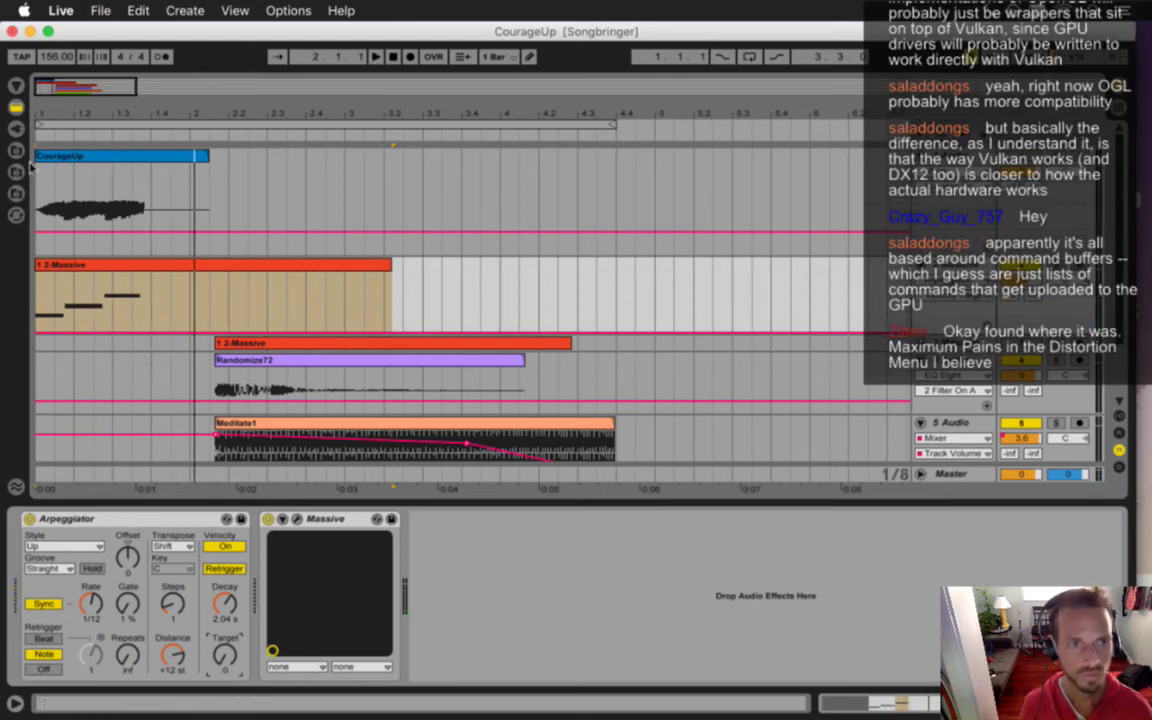
- Insert the Blue preset of the Random MIDI effect between the Arpeggiator and Massive
{"action": "left_click", "coordinate": [16, 105]}
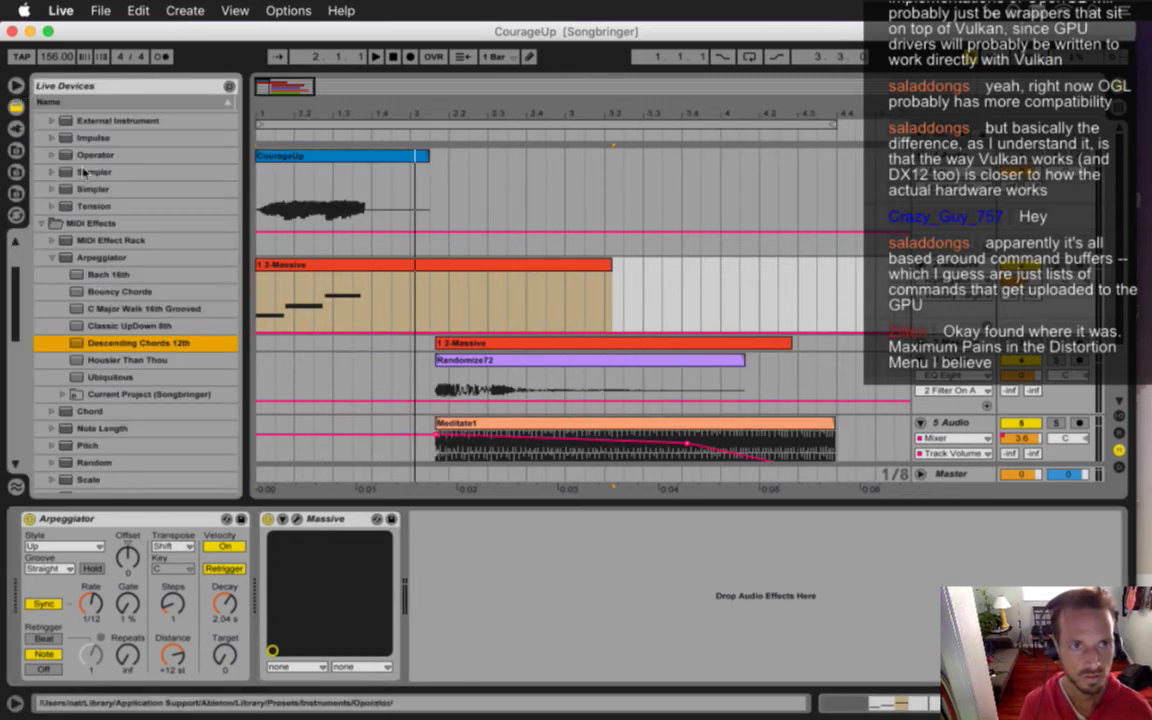
{"action": "left_click", "coordinate": [52, 257]}
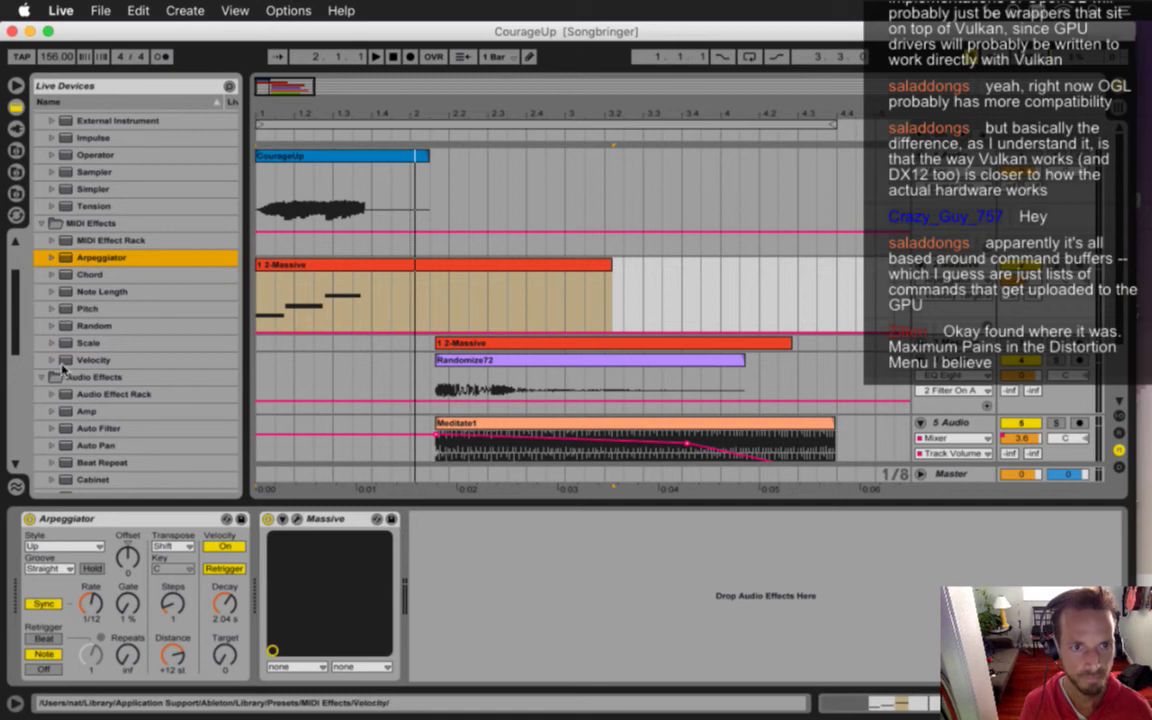
{"action": "left_click", "coordinate": [52, 326]}
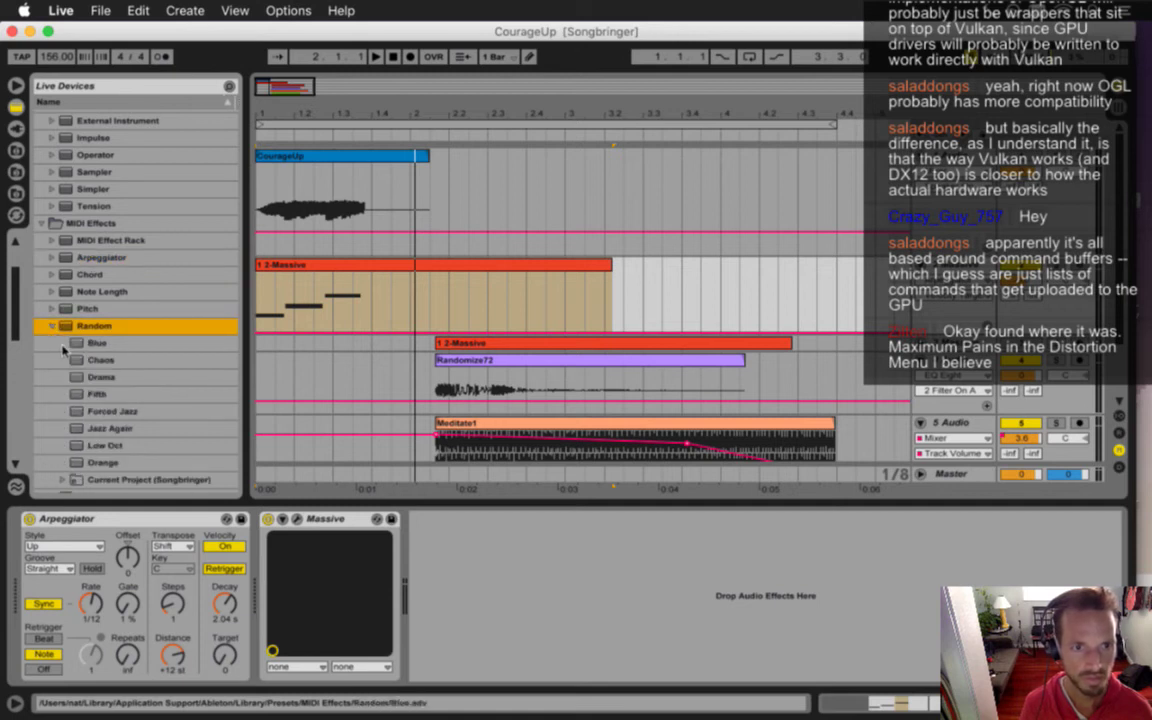
{"action": "left_click_drag", "start_coordinate": [92, 343], "coordinate": [249, 595]}
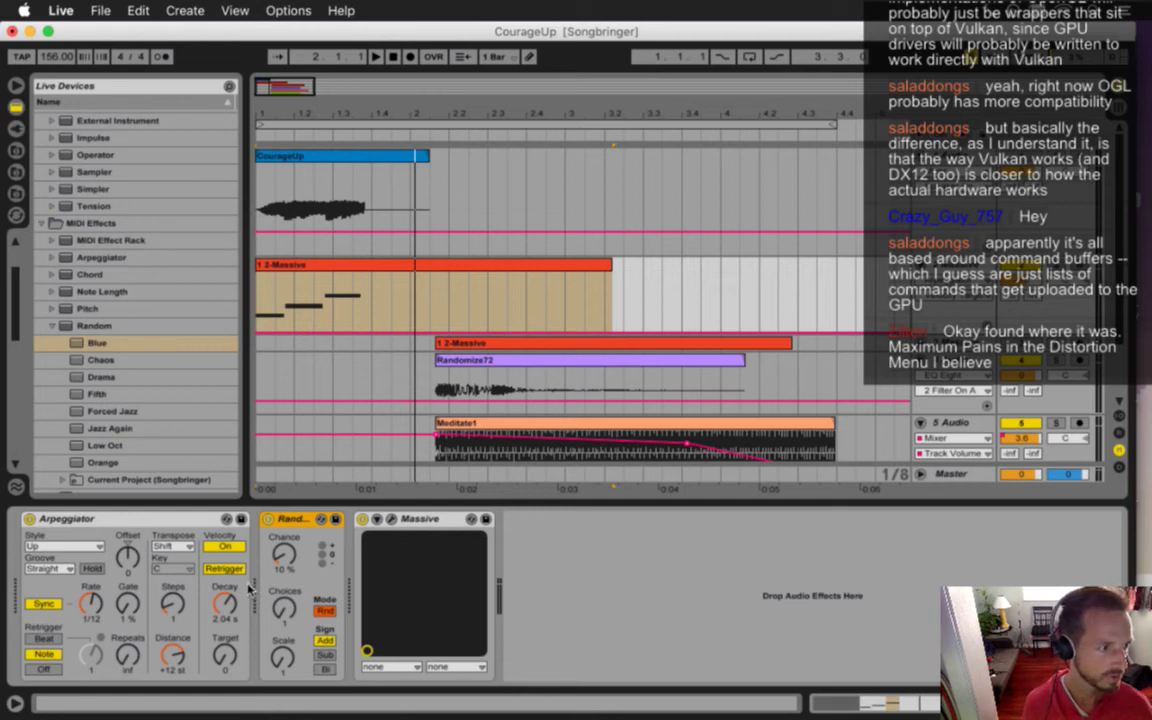
- Switch to Adobe Audition and open the Distortion effect for Catch3.wav
{"action": "key", "text": "super+Tab"}
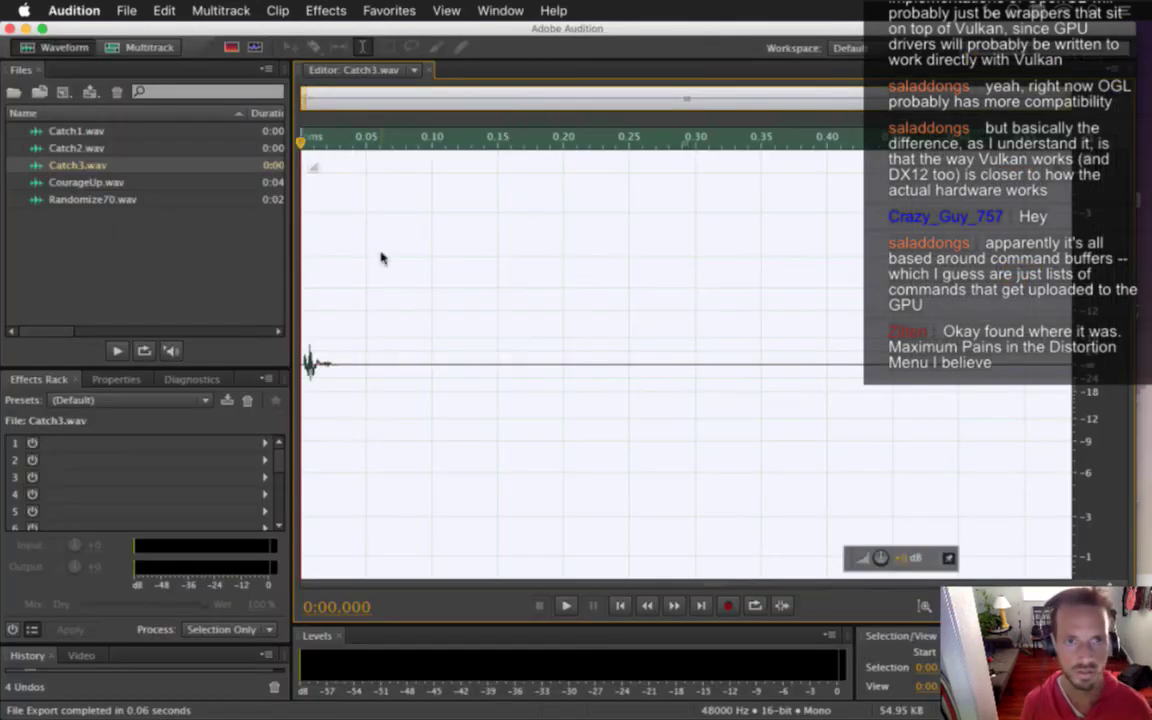
{"action": "left_click", "coordinate": [326, 11]}
{"action": "mouse_move", "coordinate": [381, 268]}
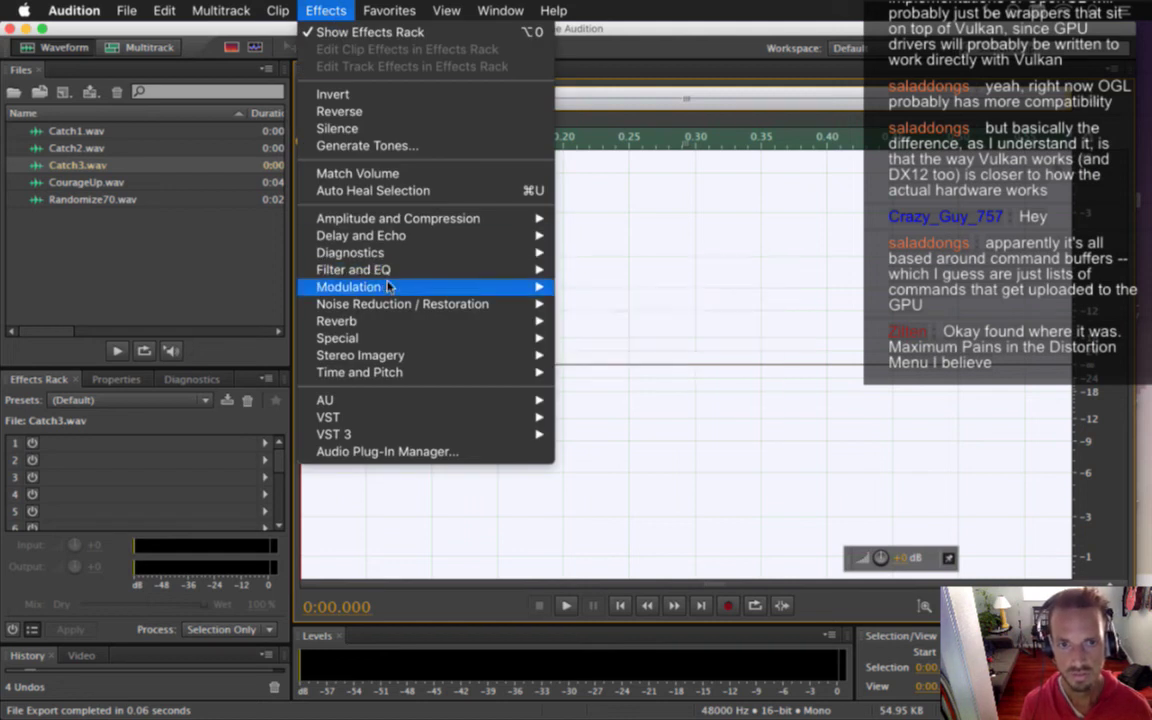
{"action": "mouse_move", "coordinate": [401, 337]}
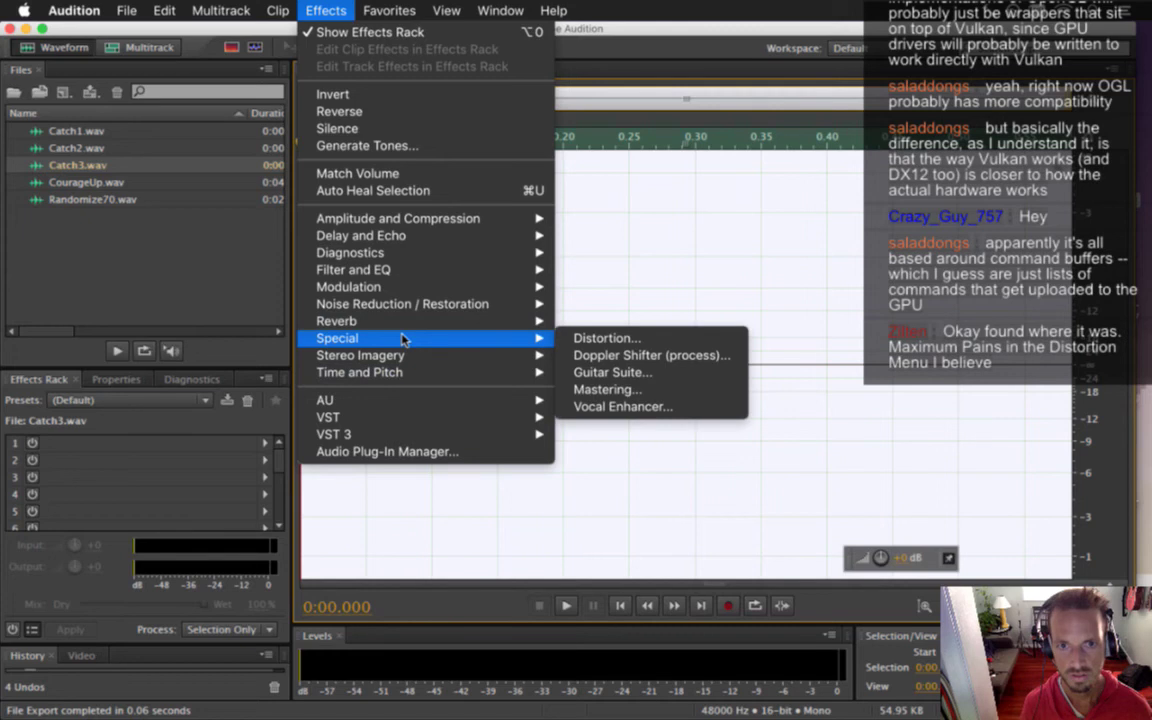
{"action": "left_click", "coordinate": [699, 337]}
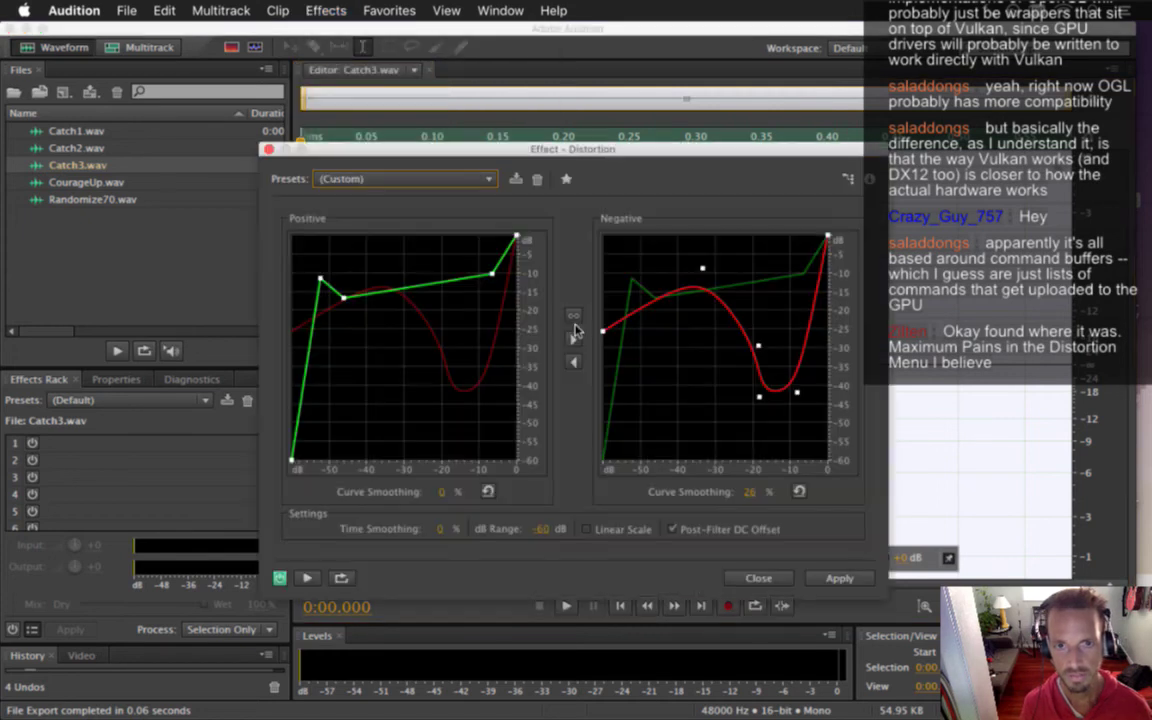
- Preview Catch3.wav with the Maximum Pain distortion preset, and close the effect without applying it
{"action": "left_click", "coordinate": [470, 179]}
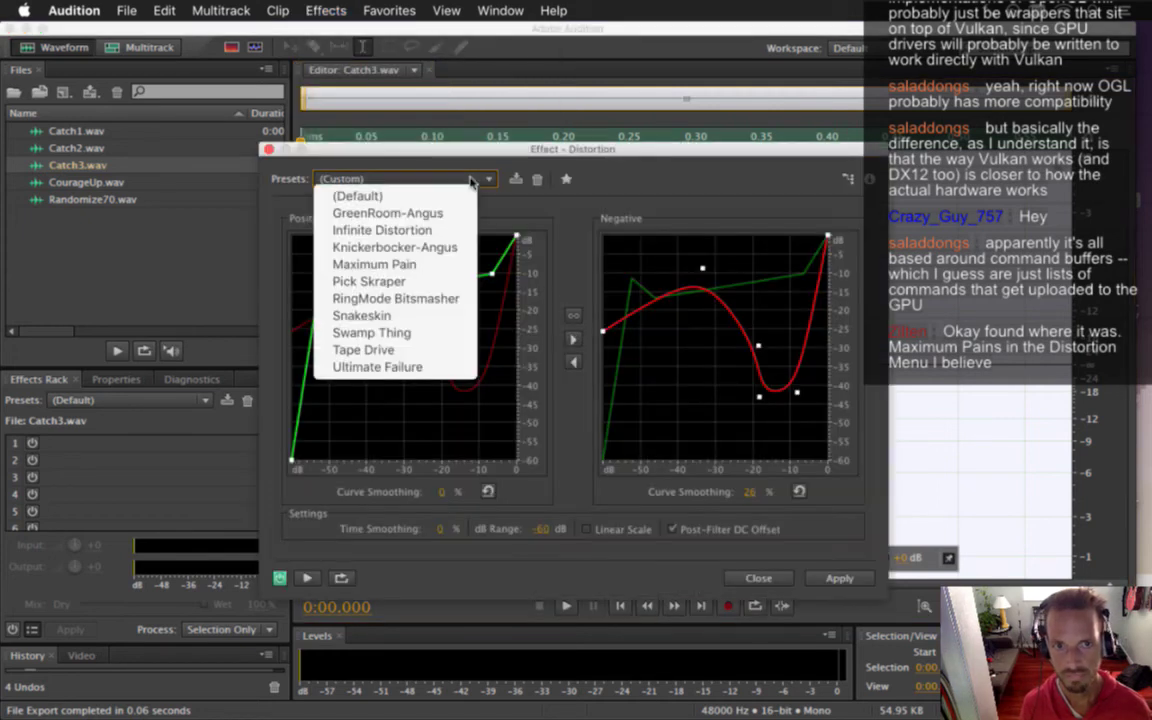
{"action": "left_click", "coordinate": [433, 266]}
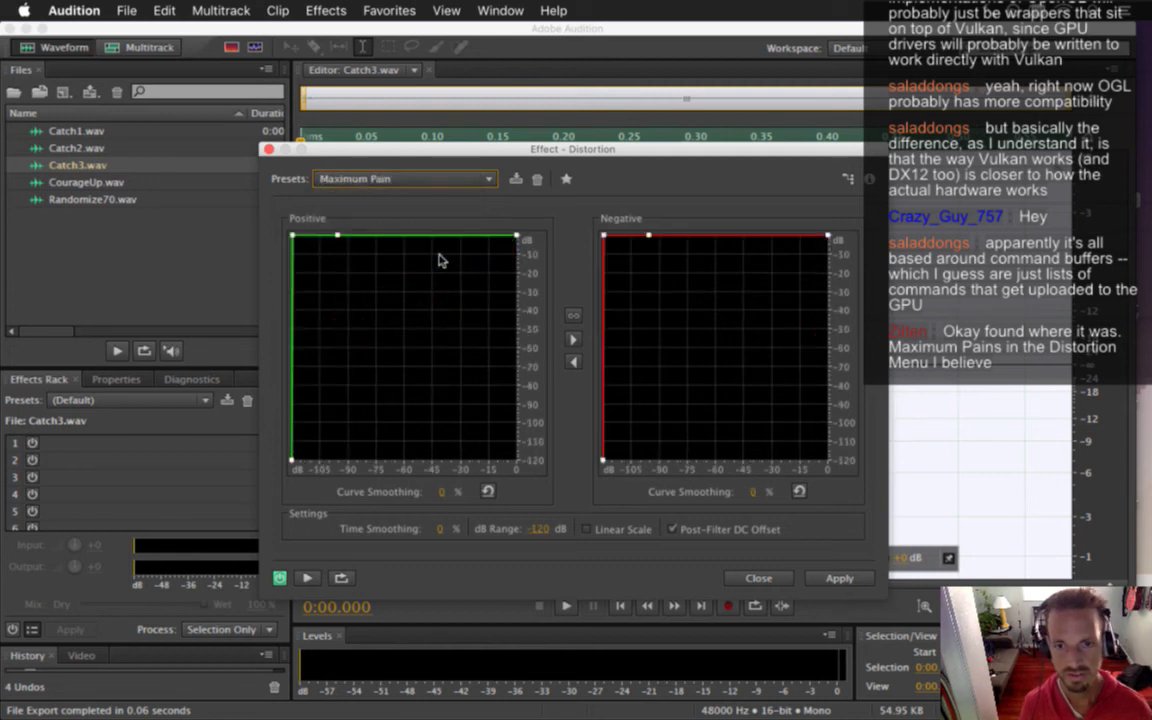
{"action": "left_click", "coordinate": [307, 578]}
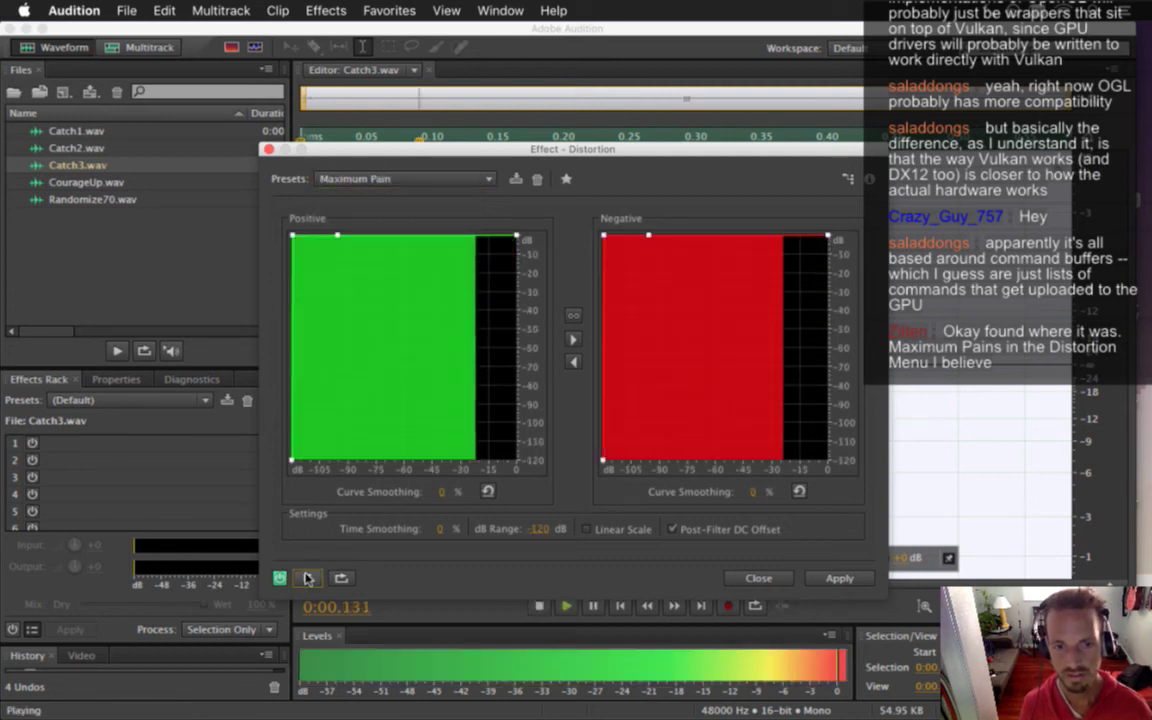
{"action": "left_click", "coordinate": [307, 579]}
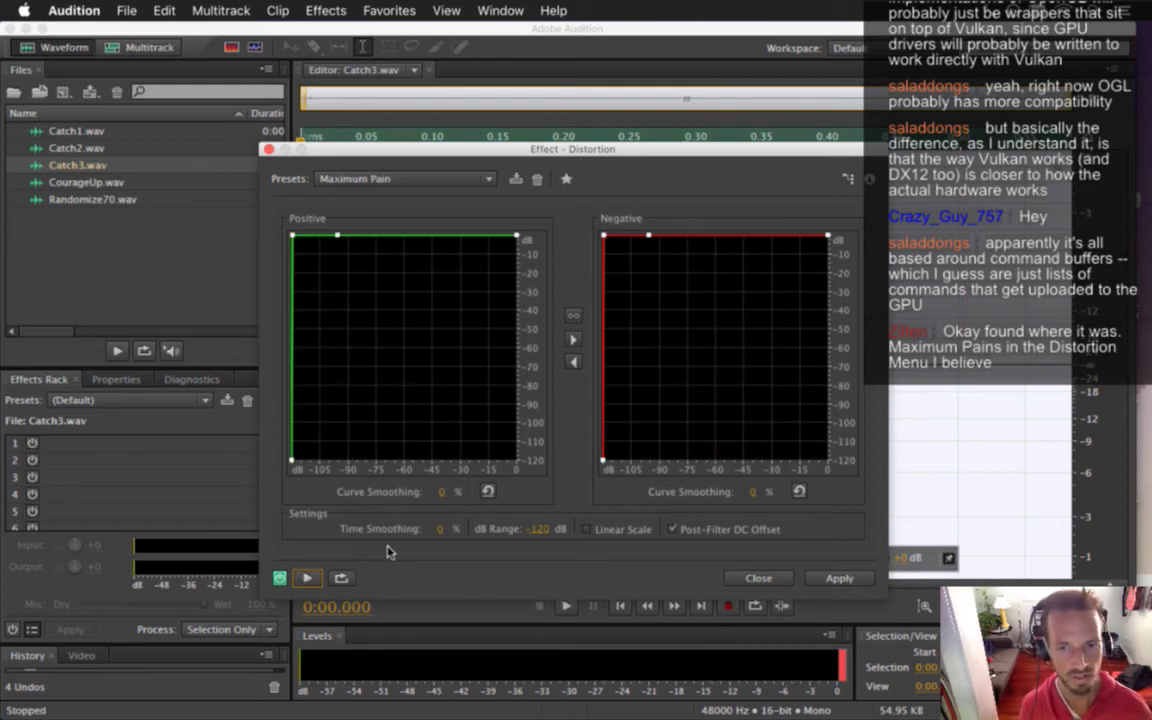
{"action": "left_click", "coordinate": [268, 150]}
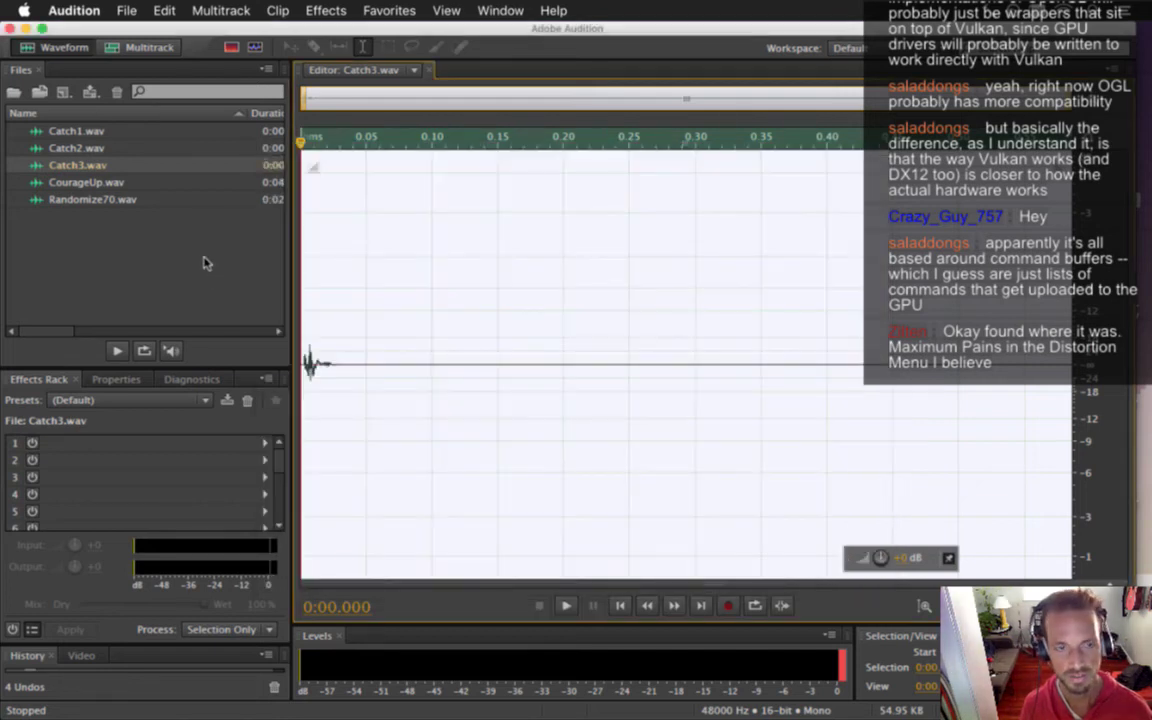
- Switch back to Ableton Live and play the arrangement from the start with the Blue Random preset
{"action": "key", "text": "super+Tab"}
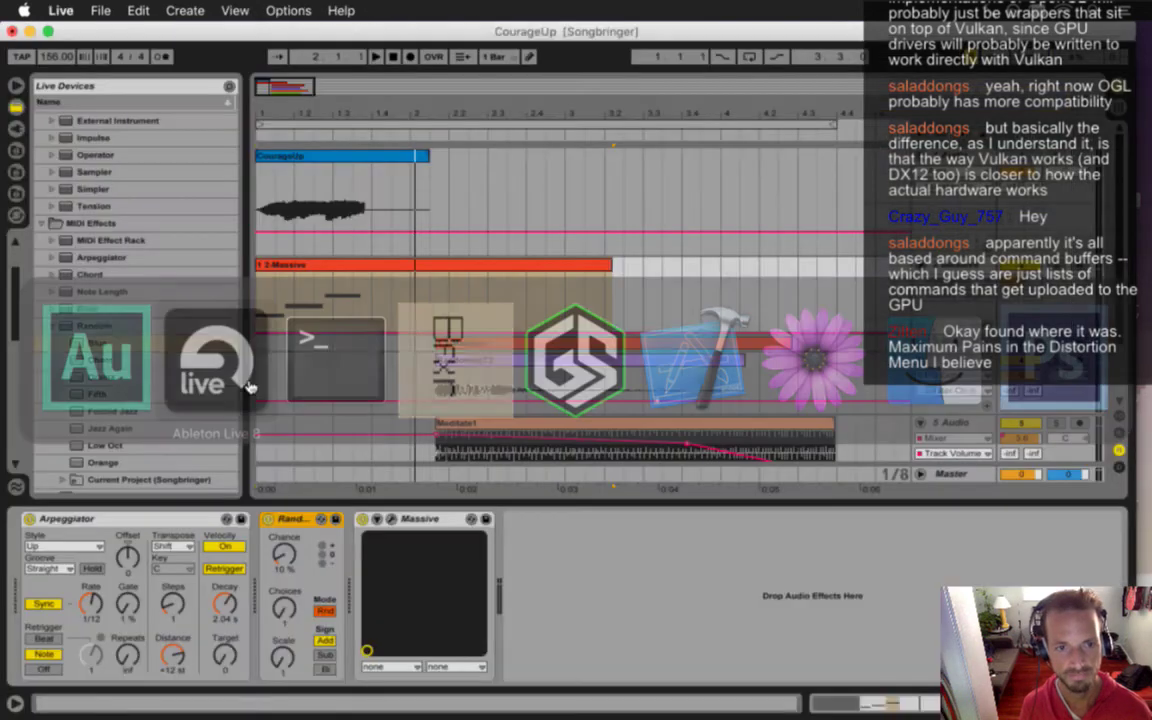
{"action": "left_click", "coordinate": [283, 405]}
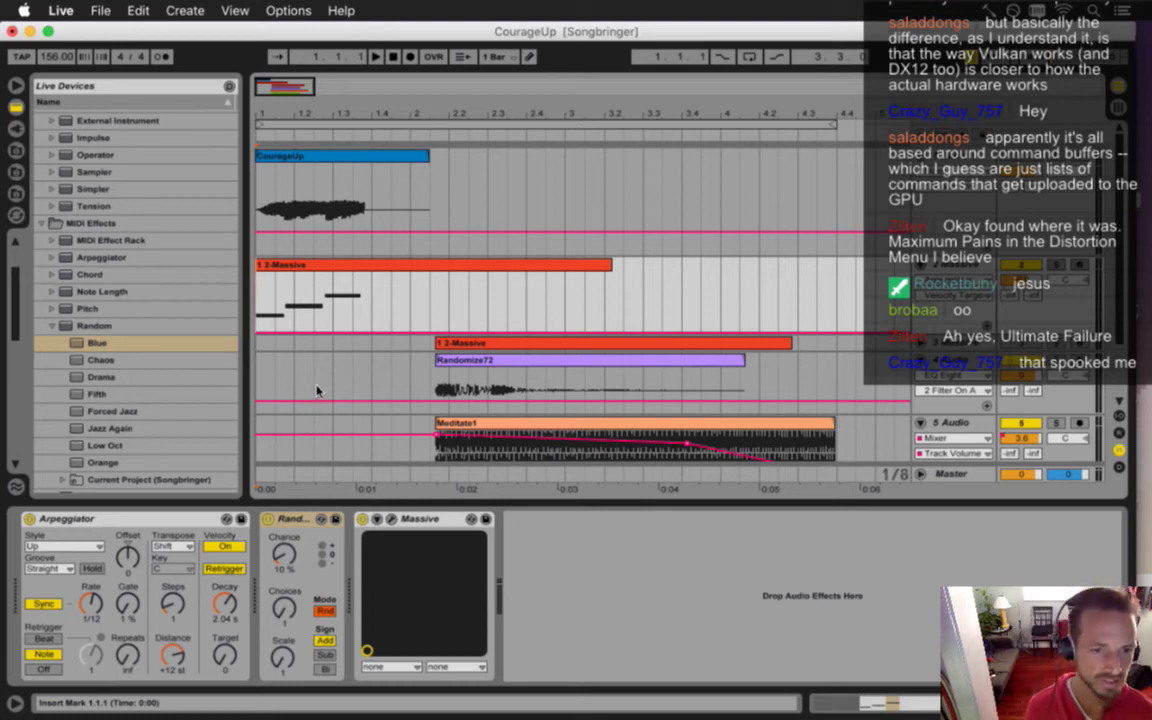
{"action": "key", "text": "space"}
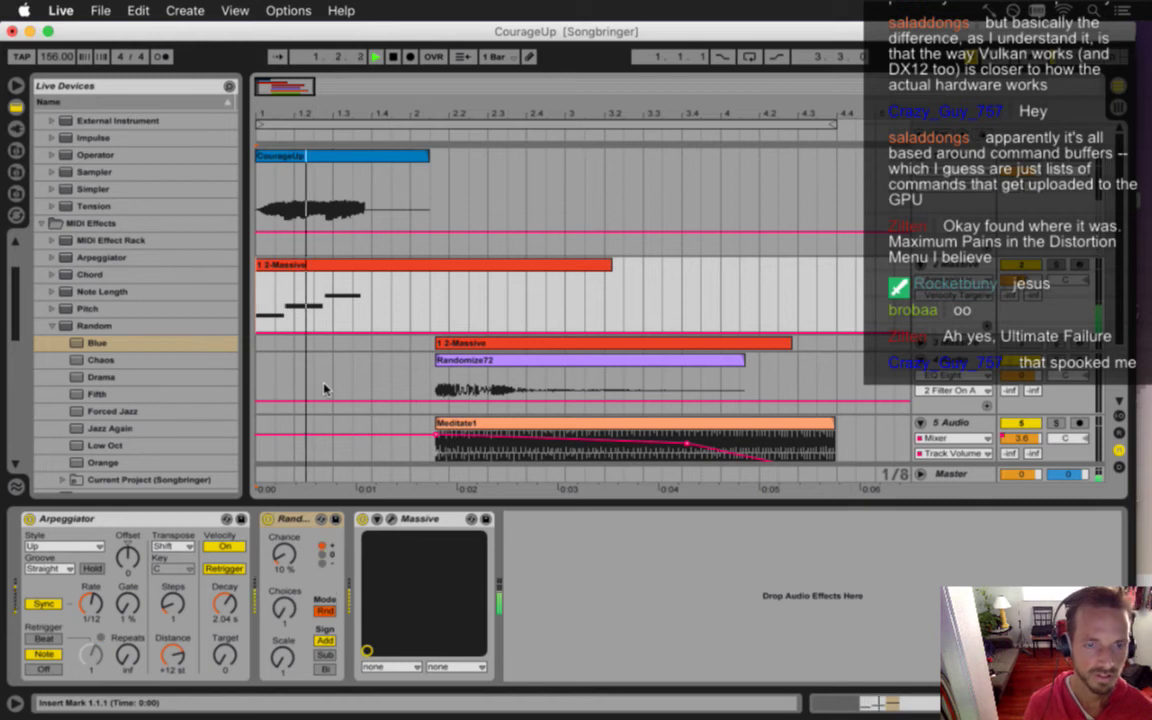
{"action": "key", "text": "space"}
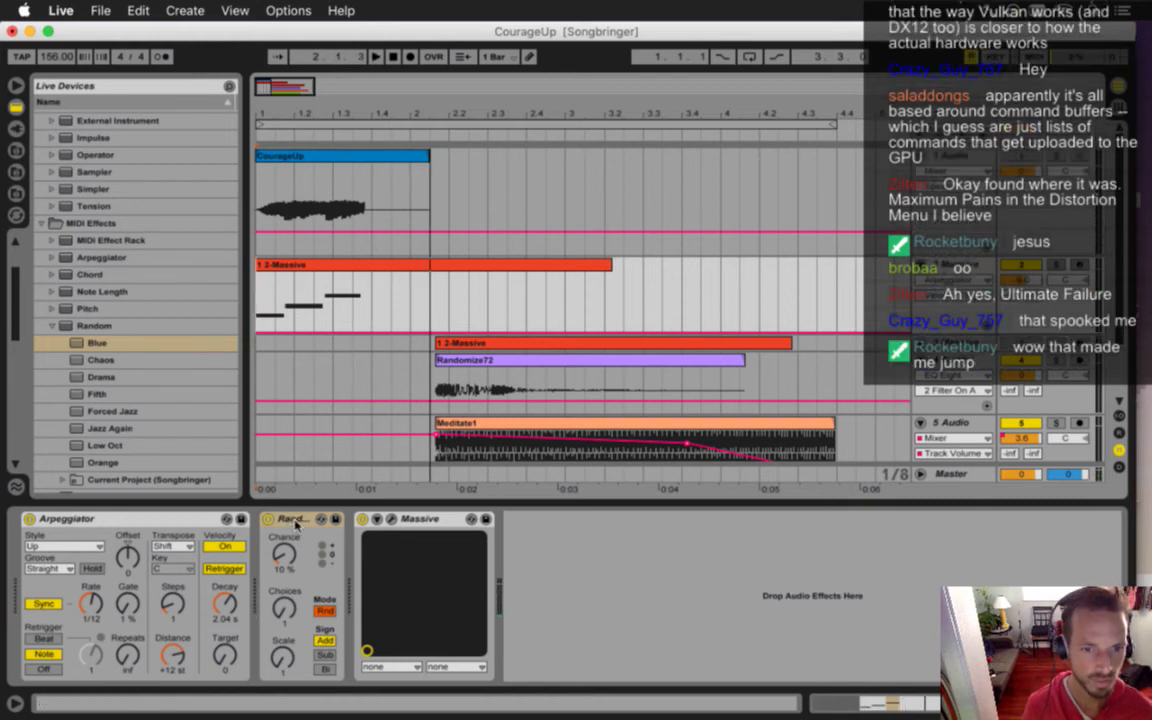
- Audition the Chaos and Drama presets on the Random effect
{"action": "left_click", "coordinate": [100, 360]}
{"action": "left_click_drag", "start_coordinate": [214, 484], "coordinate": [291, 541]}
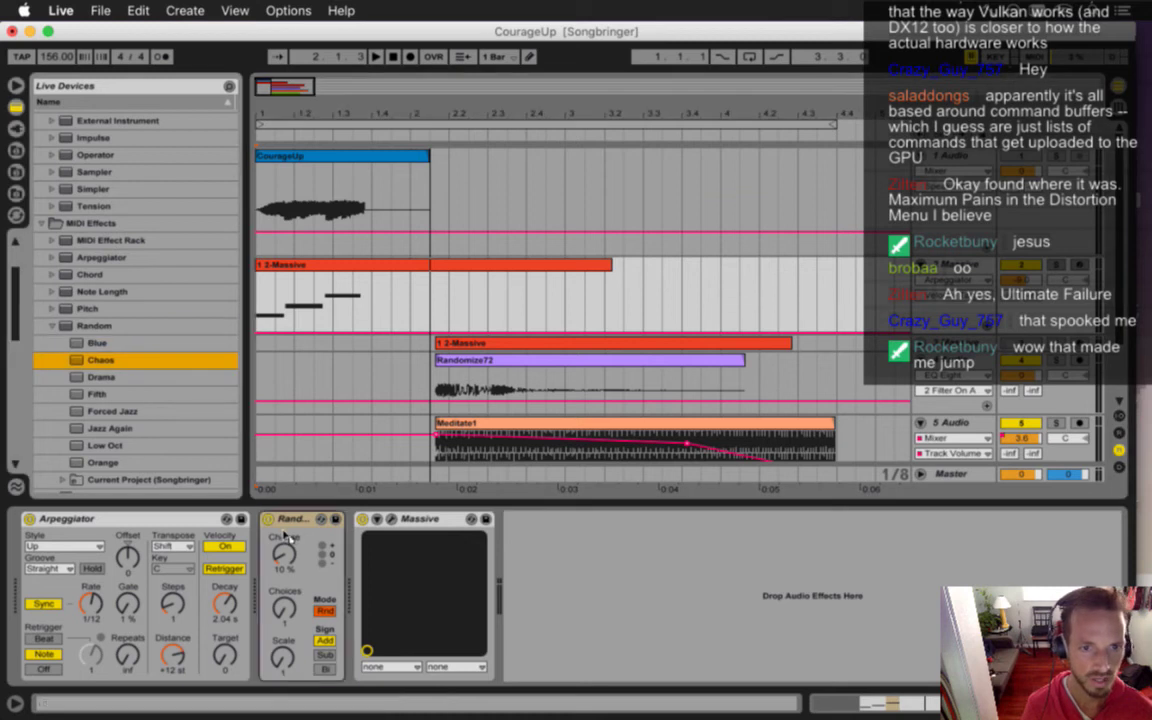
{"action": "key", "text": "space"}
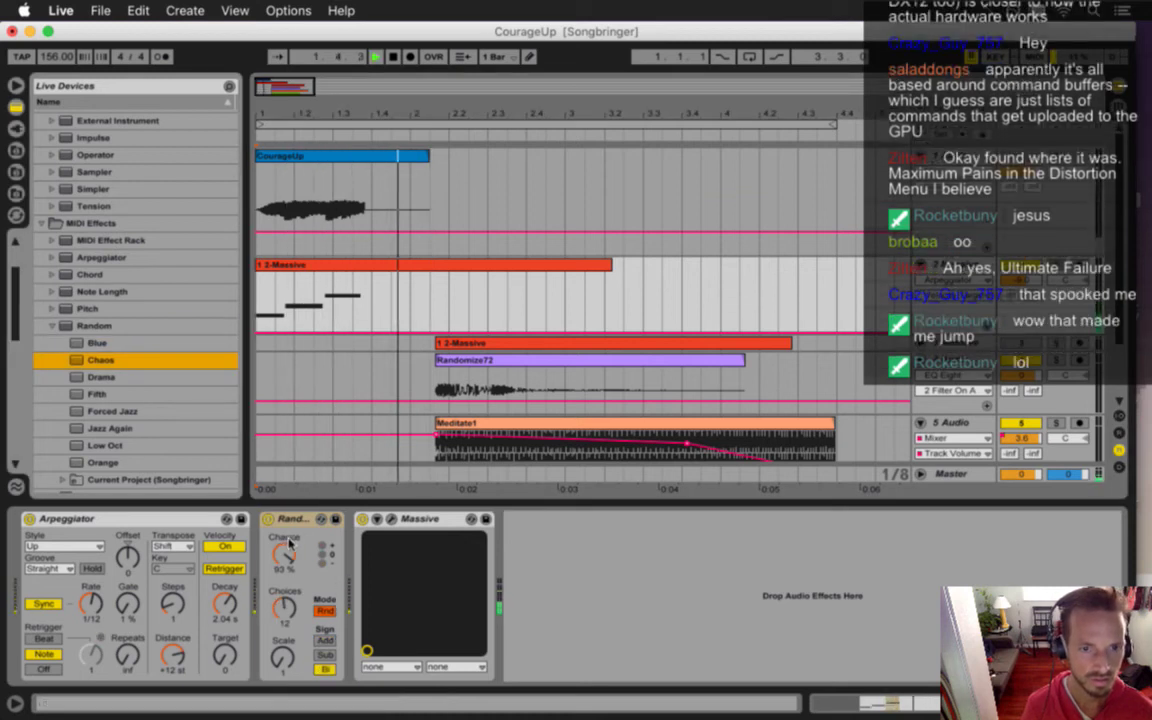
{"action": "key", "text": "Down"}
{"action": "key", "text": "Return"}
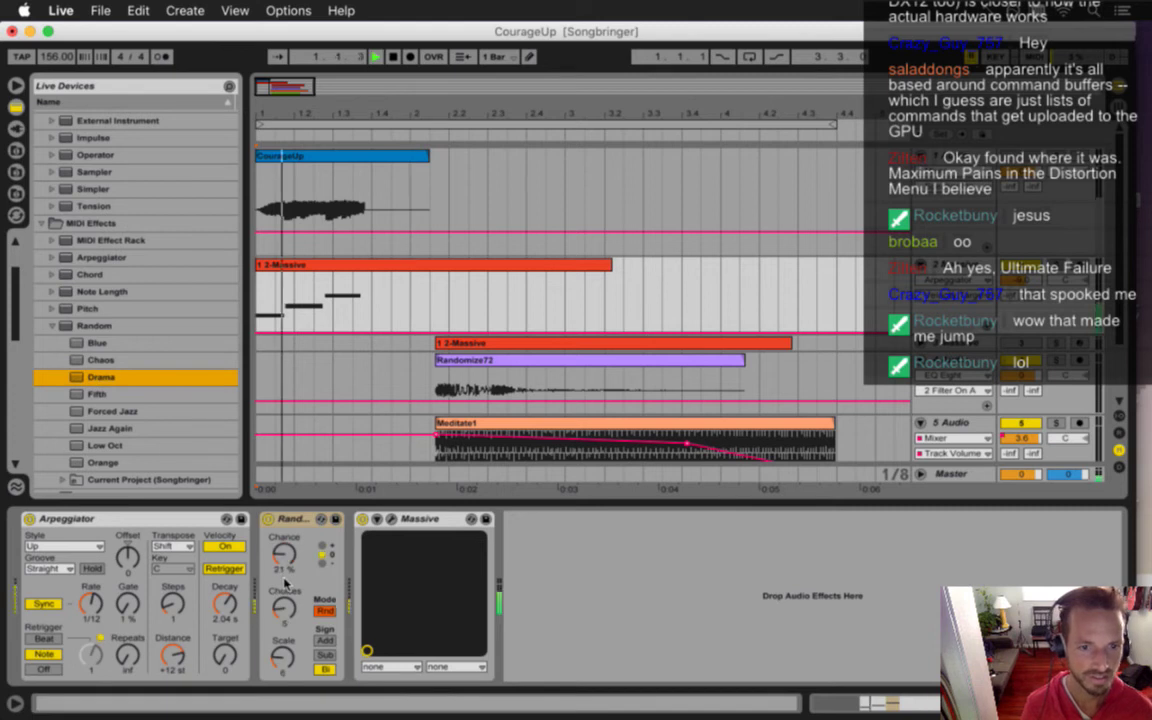
- Audition the Fifth and Forced Jazz presets on the Random effect
{"action": "left_click", "coordinate": [121, 396]}
{"action": "left_click", "coordinate": [213, 463], "text": "shift"}
{"action": "left_click", "coordinate": [148, 398]}
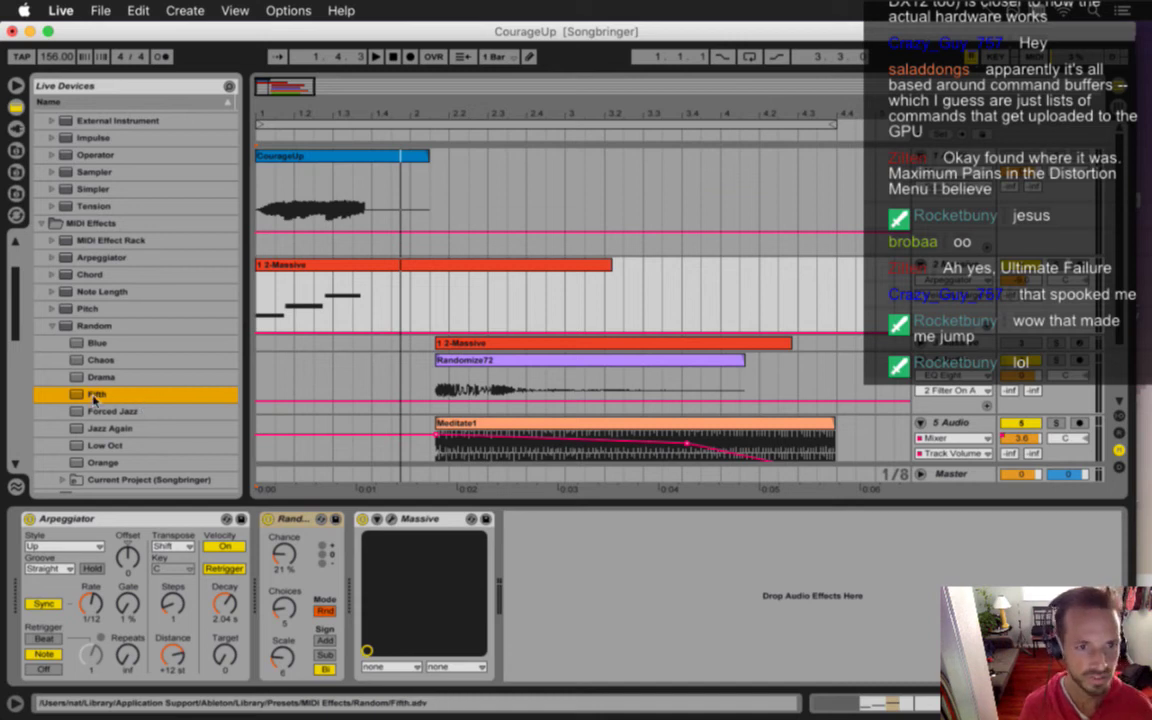
{"action": "left_click", "coordinate": [271, 549]}
{"action": "key", "text": "super+z"}
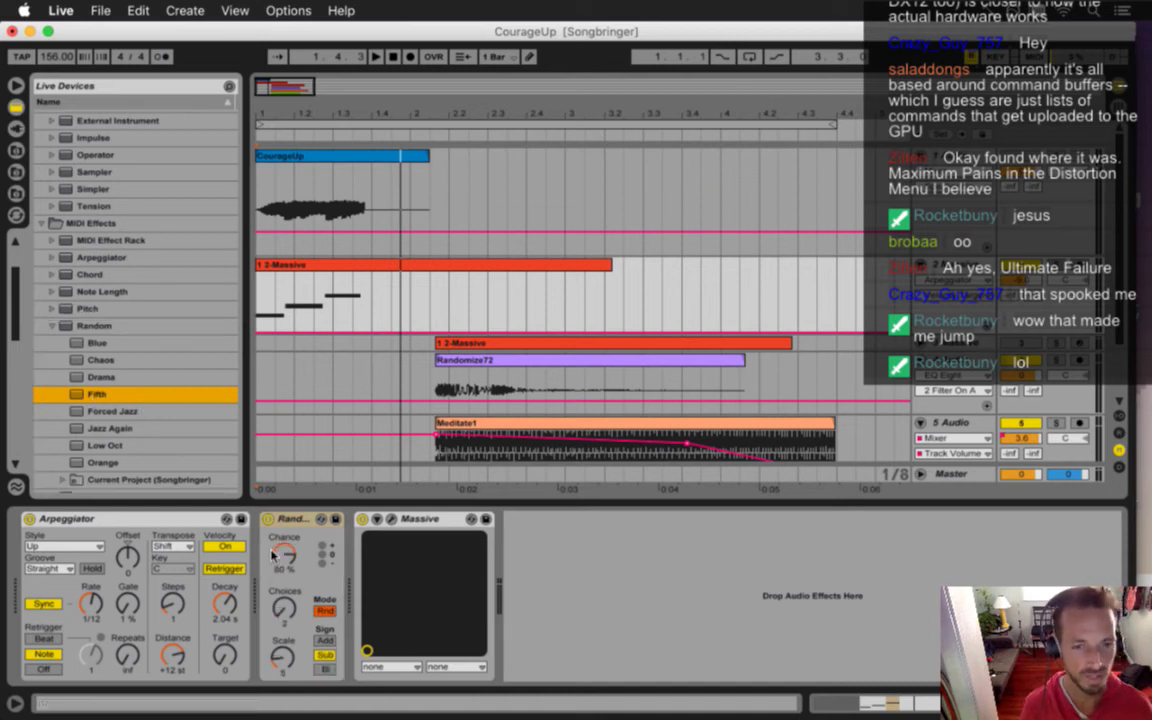
{"action": "key", "text": "space"}
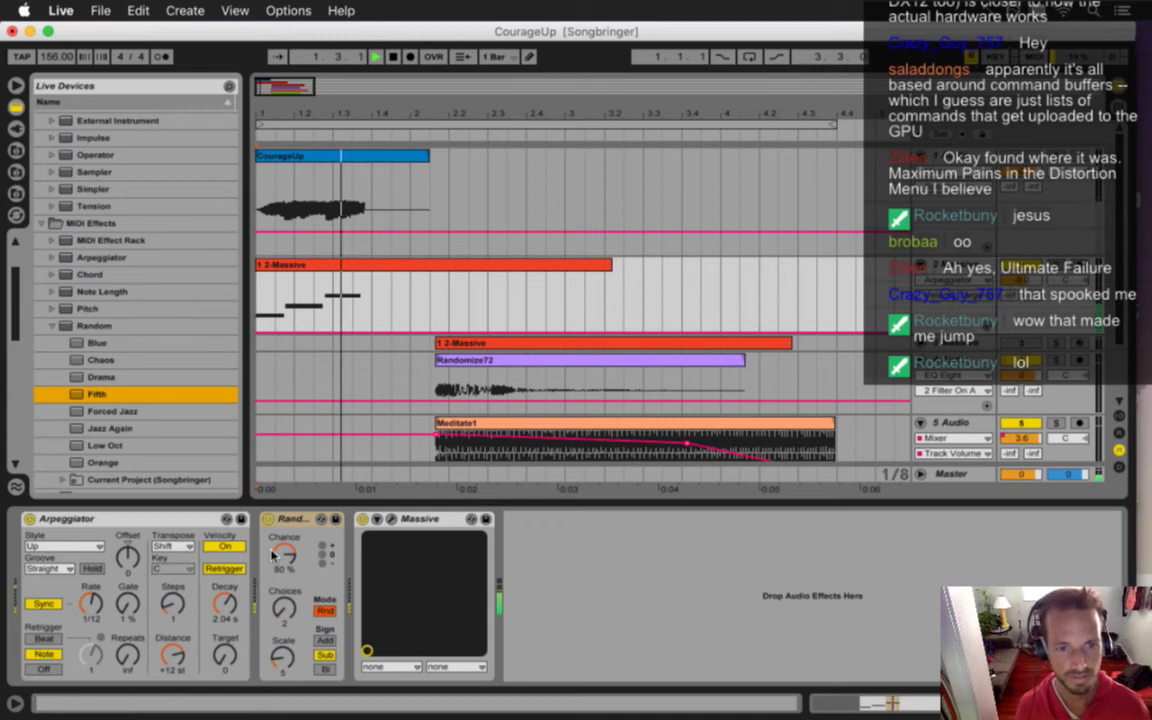
{"action": "double_click", "coordinate": [195, 411]}
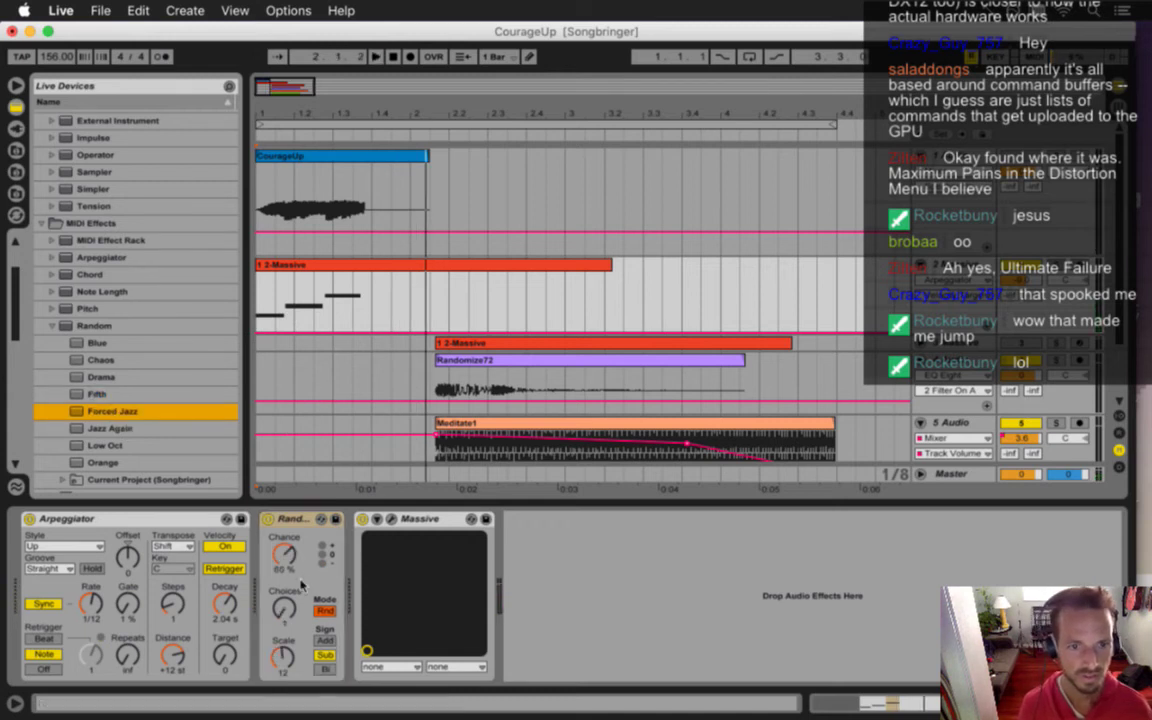
- Delete the Random effect, hide the device browser, and select the first Massive clip
{"action": "left_click", "coordinate": [304, 522]}
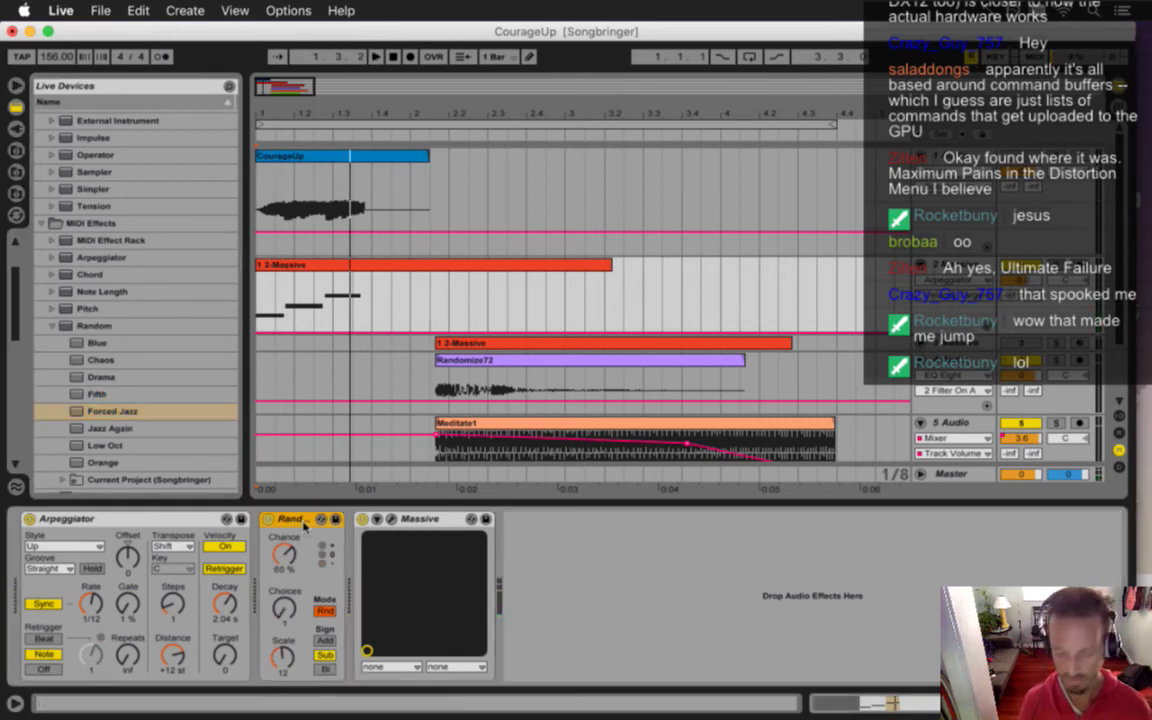
{"action": "key", "text": "Delete"}
{"action": "left_click", "coordinate": [52, 325]}
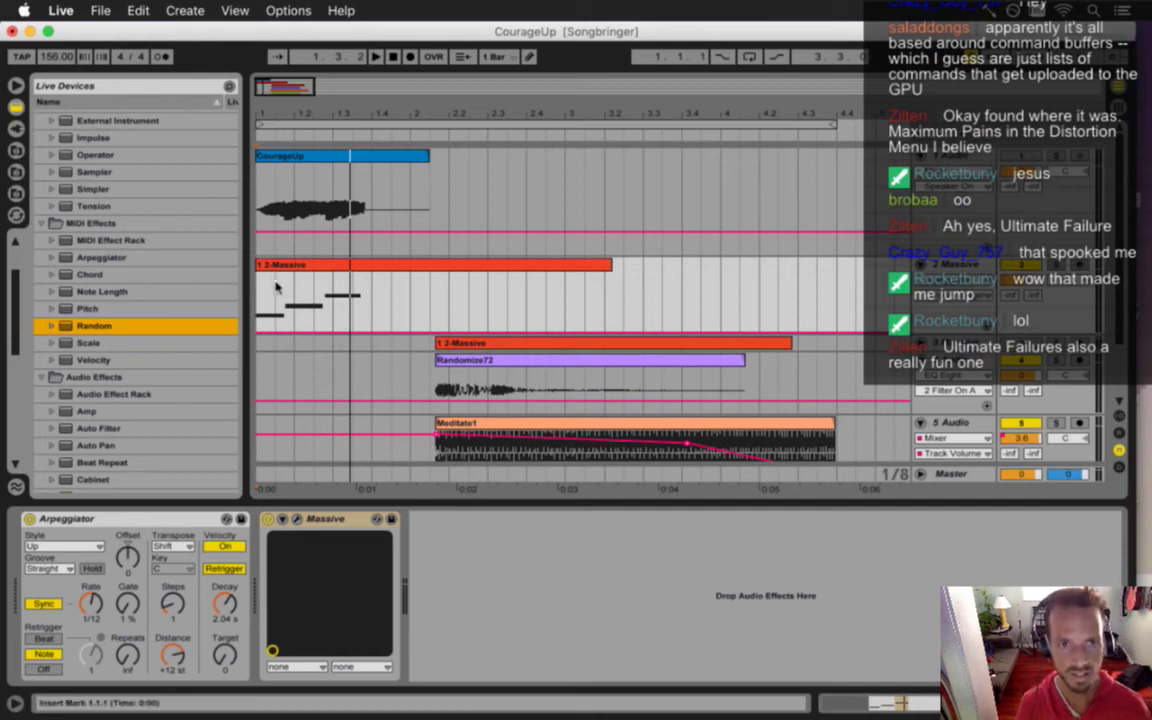
{"action": "left_click", "coordinate": [16, 84]}
{"action": "left_click", "coordinate": [97, 268]}
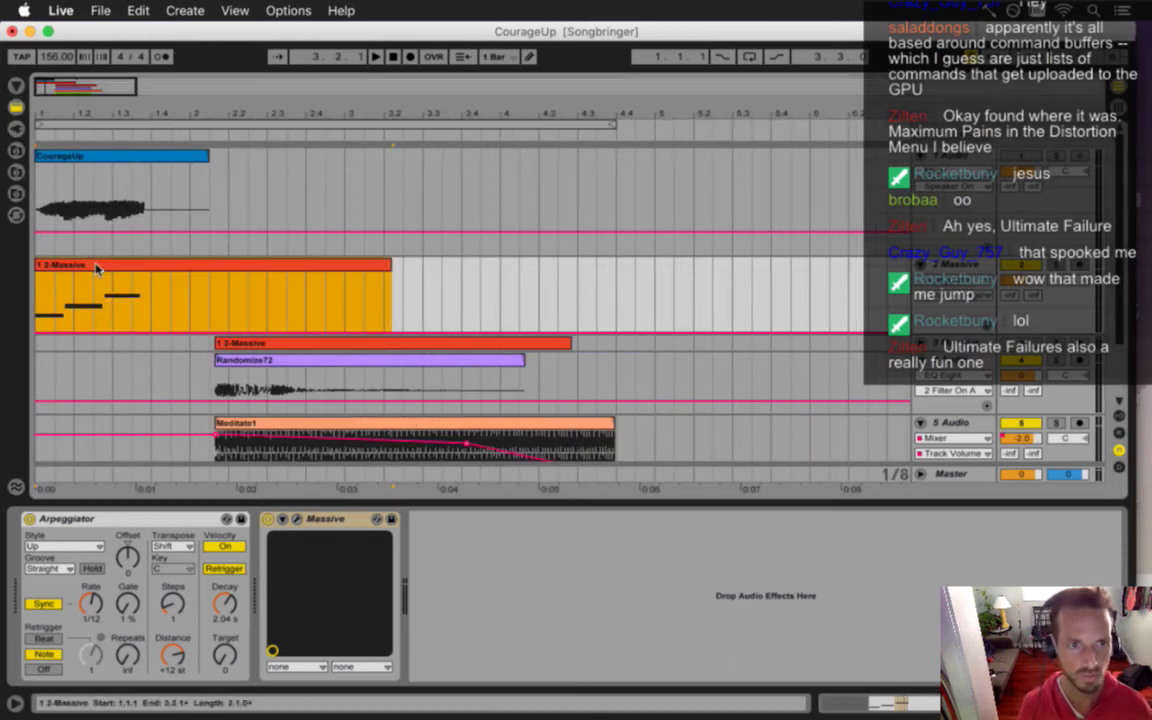
- Open the Massive synth editor, audition Sin-Square on oscillator 1, set its wavetable to Sin-Triangle, and close the editor
{"action": "left_click", "coordinate": [298, 520]}
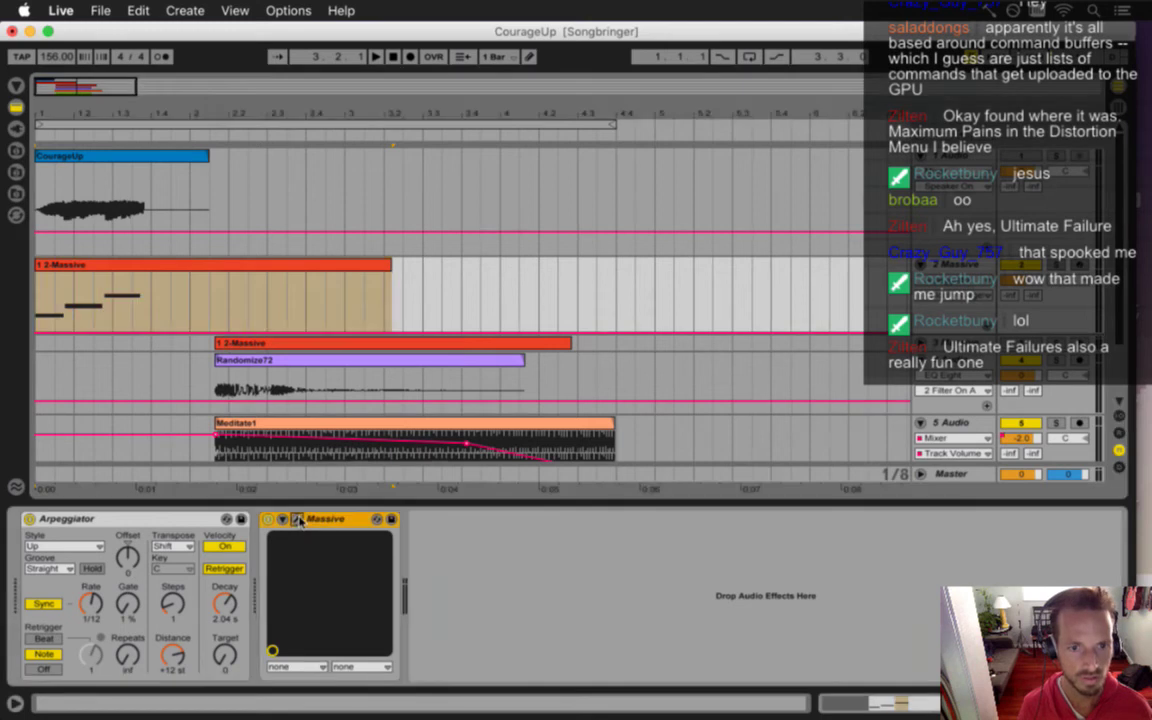
{"action": "left_click_drag", "start_coordinate": [282, 48], "coordinate": [399, 65]}
{"action": "key", "text": "space"}
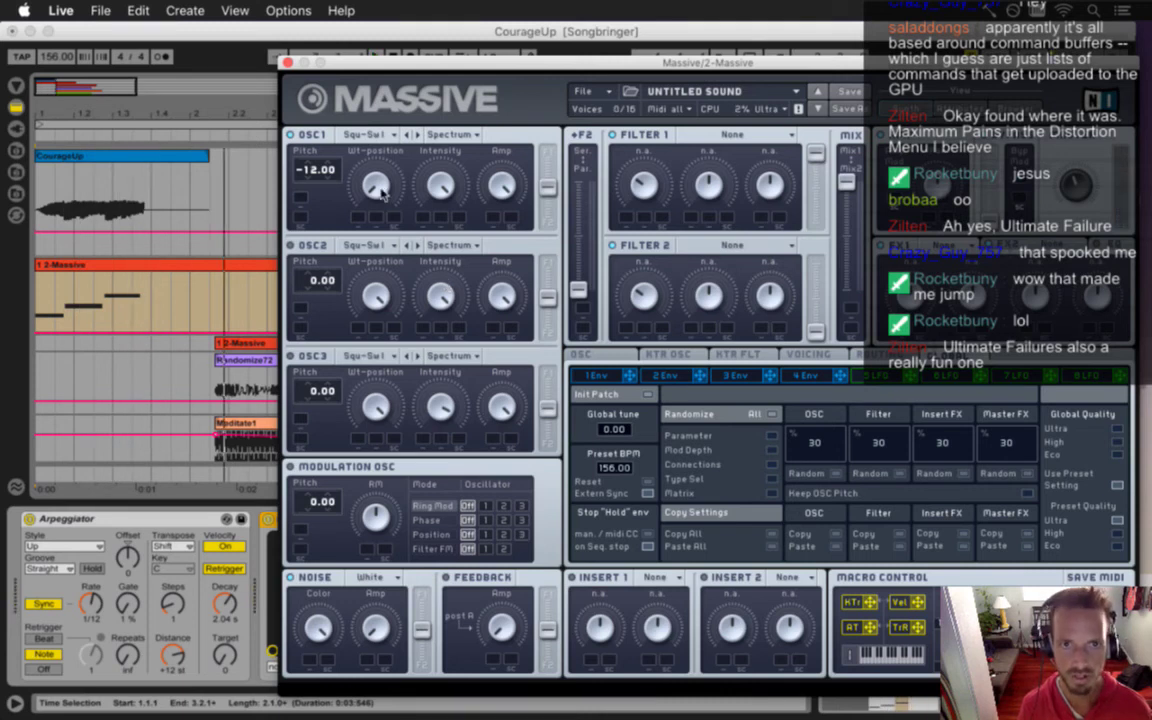
{"action": "left_click", "coordinate": [374, 135]}
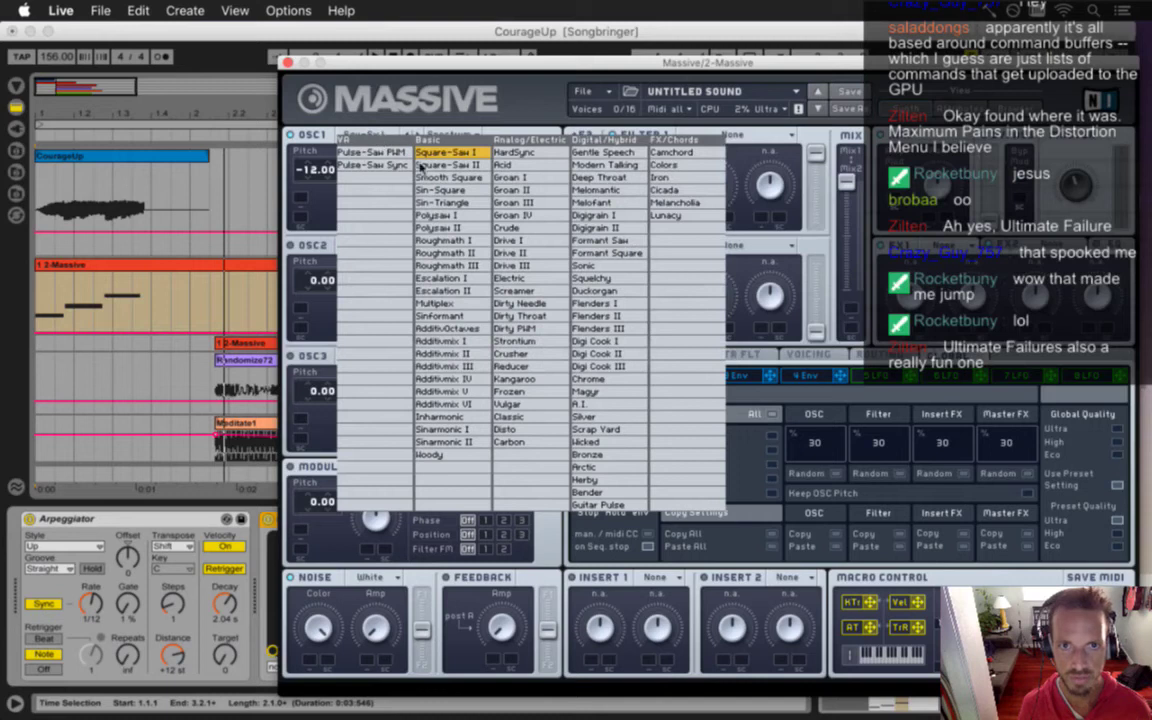
{"action": "left_click", "coordinate": [460, 191]}
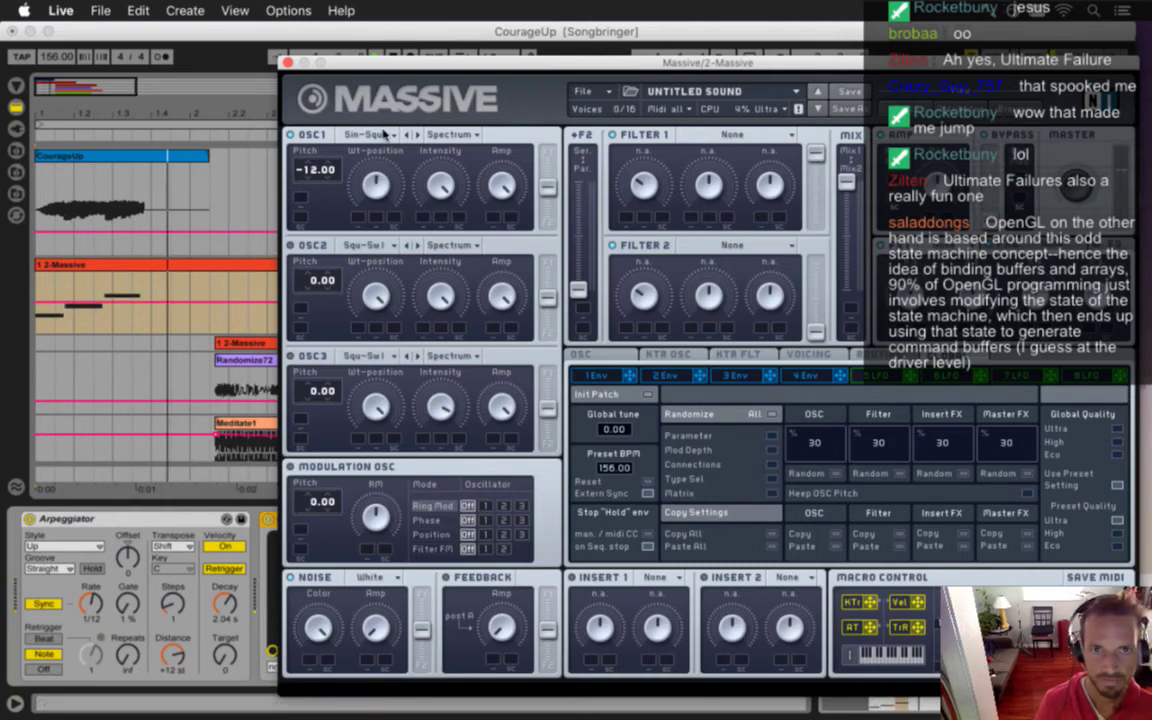
{"action": "left_click", "coordinate": [384, 137]}
{"action": "left_click", "coordinate": [441, 202]}
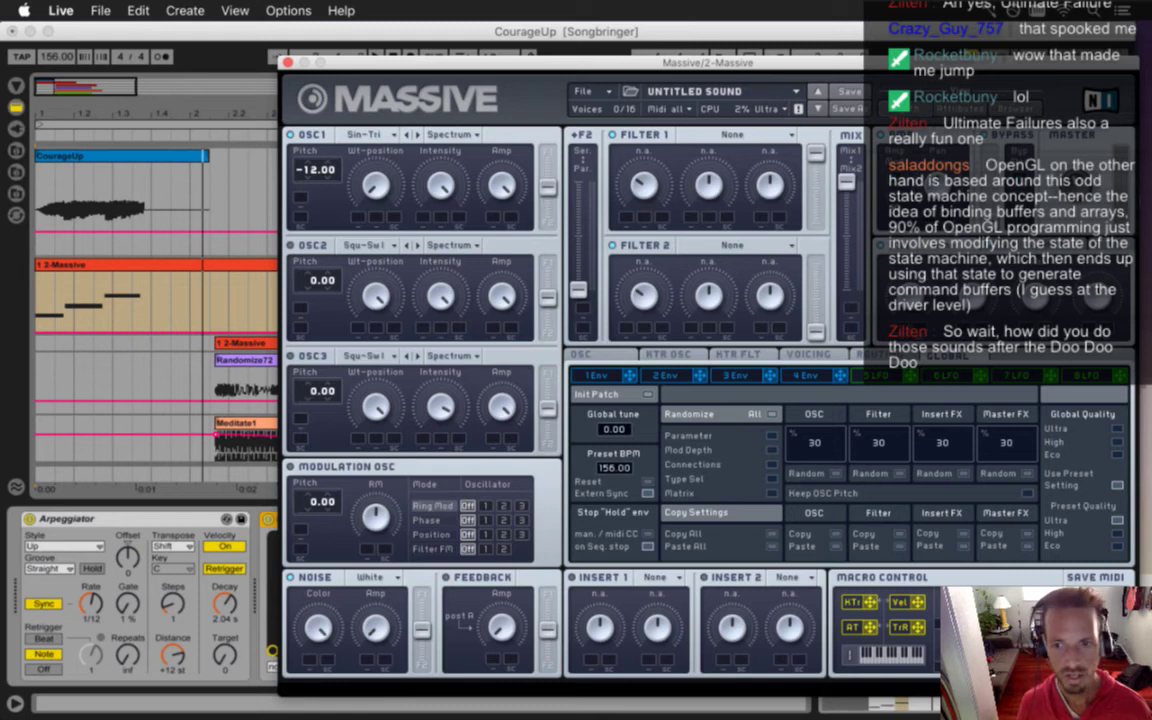
{"action": "left_click", "coordinate": [287, 62]}
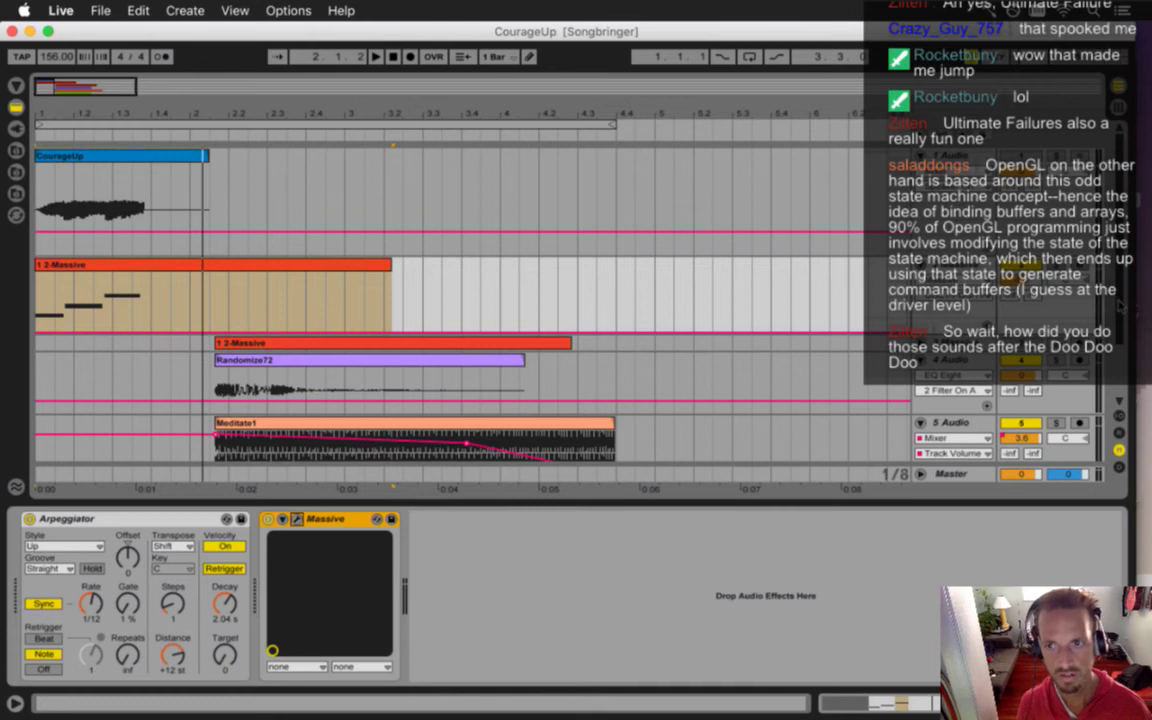
- Switch to Bfxr, lower its master volume slightly, and return to Ableton Live
{"action": "scroll", "coordinate": [380, 282], "scroll_direction": "down", "scroll_amount": 3}
{"action": "left_click", "coordinate": [447, 402]}
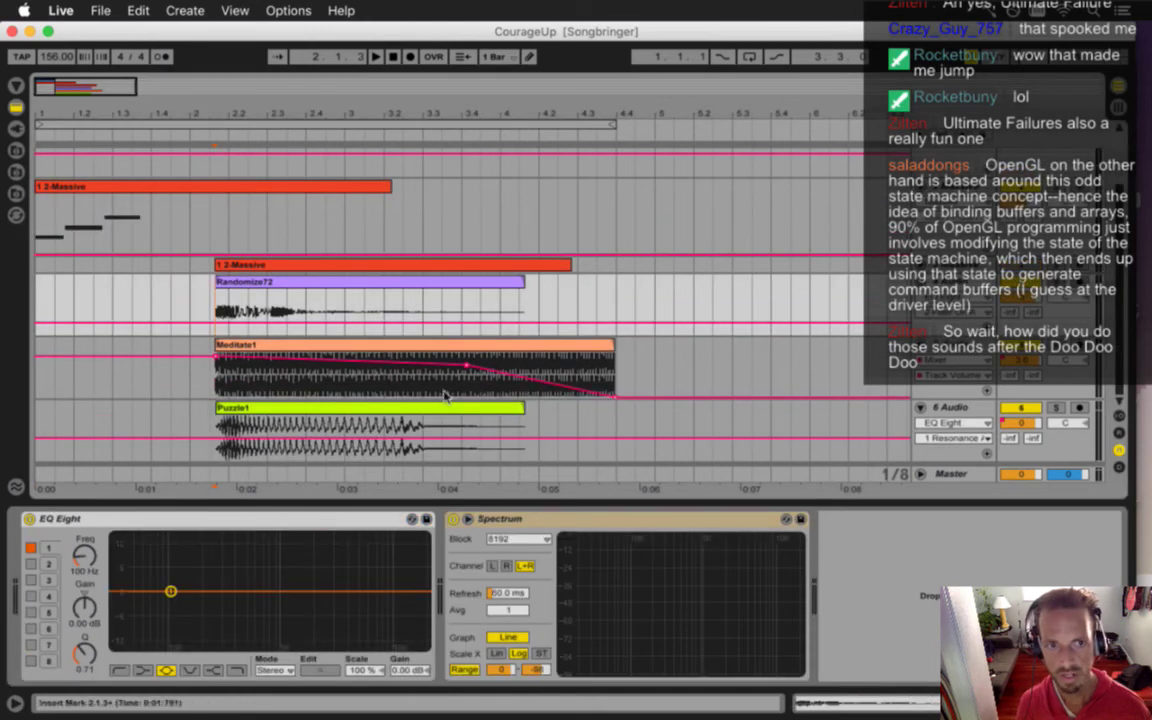
{"action": "key", "text": "super+Tab"}
{"action": "key", "text": "super+Tab"}
{"action": "key", "text": "super+Tab"}
{"action": "key", "text": "super+Tab"}
{"action": "left_click", "coordinate": [416, 363]}
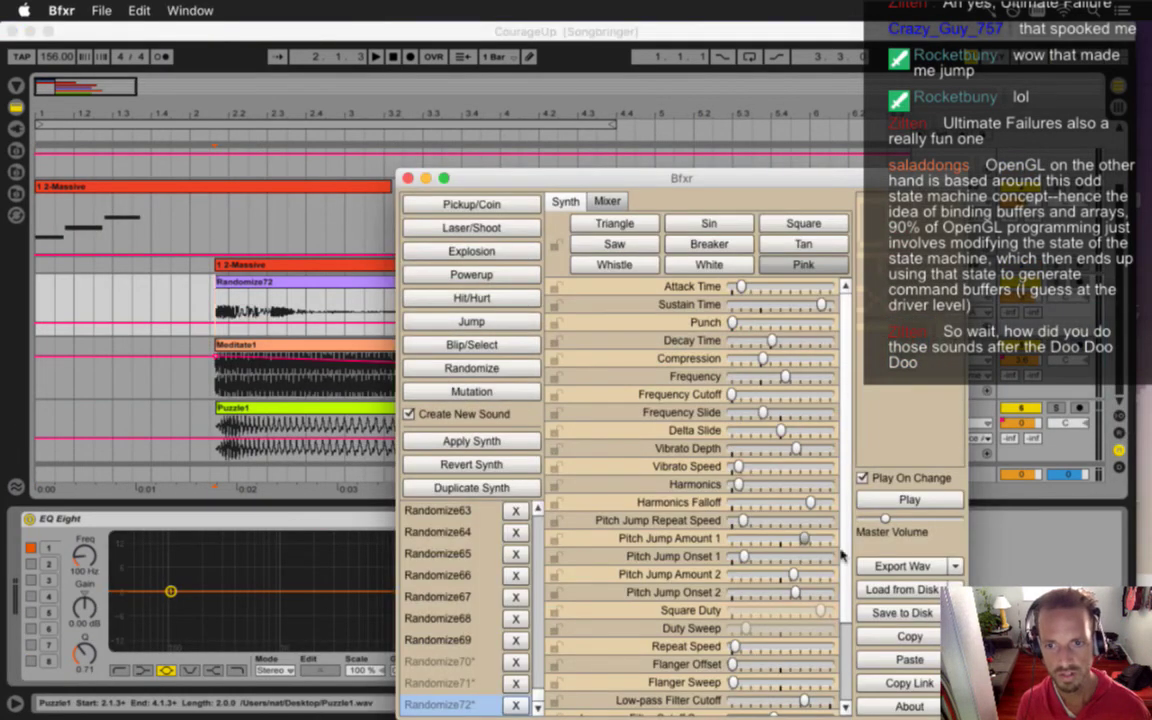
{"action": "left_click_drag", "start_coordinate": [885, 519], "coordinate": [870, 521]}
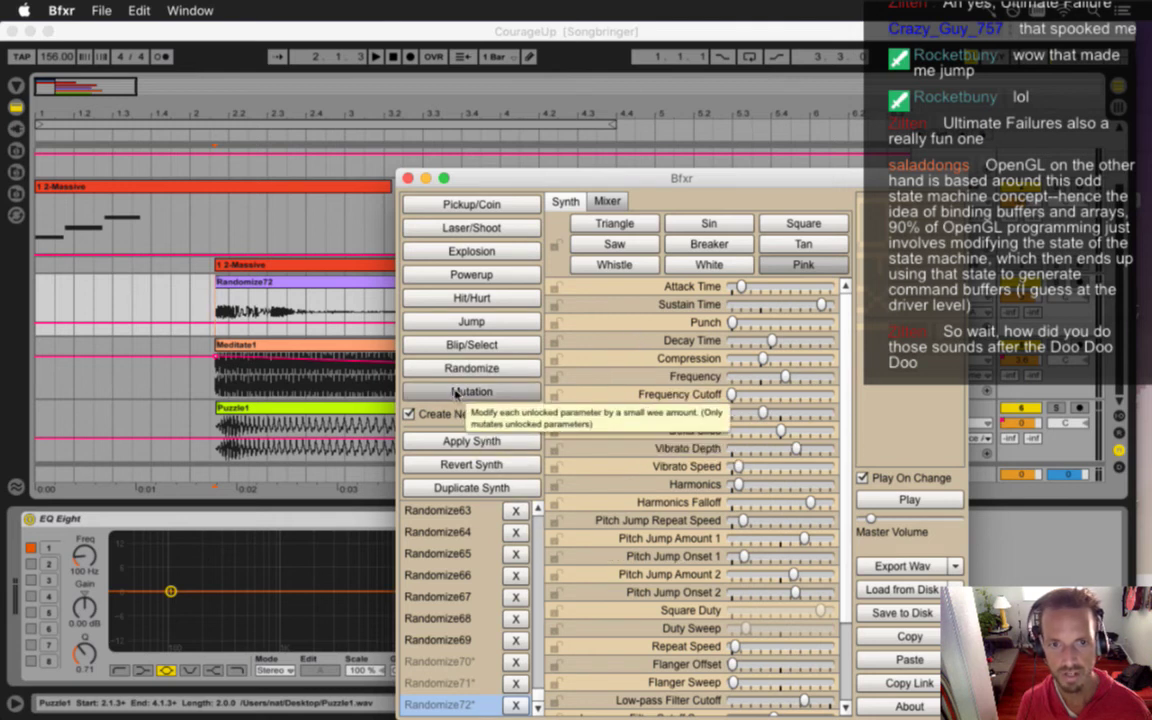
{"action": "left_click", "coordinate": [505, 130]}
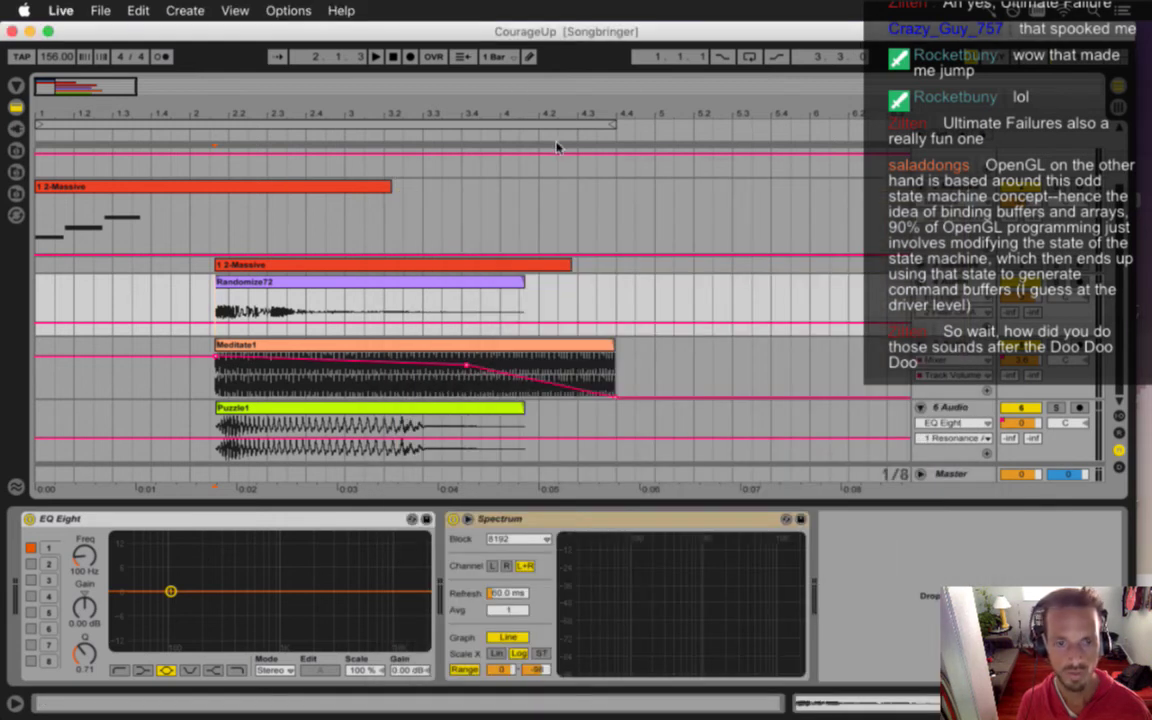
- Play the arrangement from just before the start of the Meditate1 clip
{"action": "left_click", "coordinate": [250, 350]}
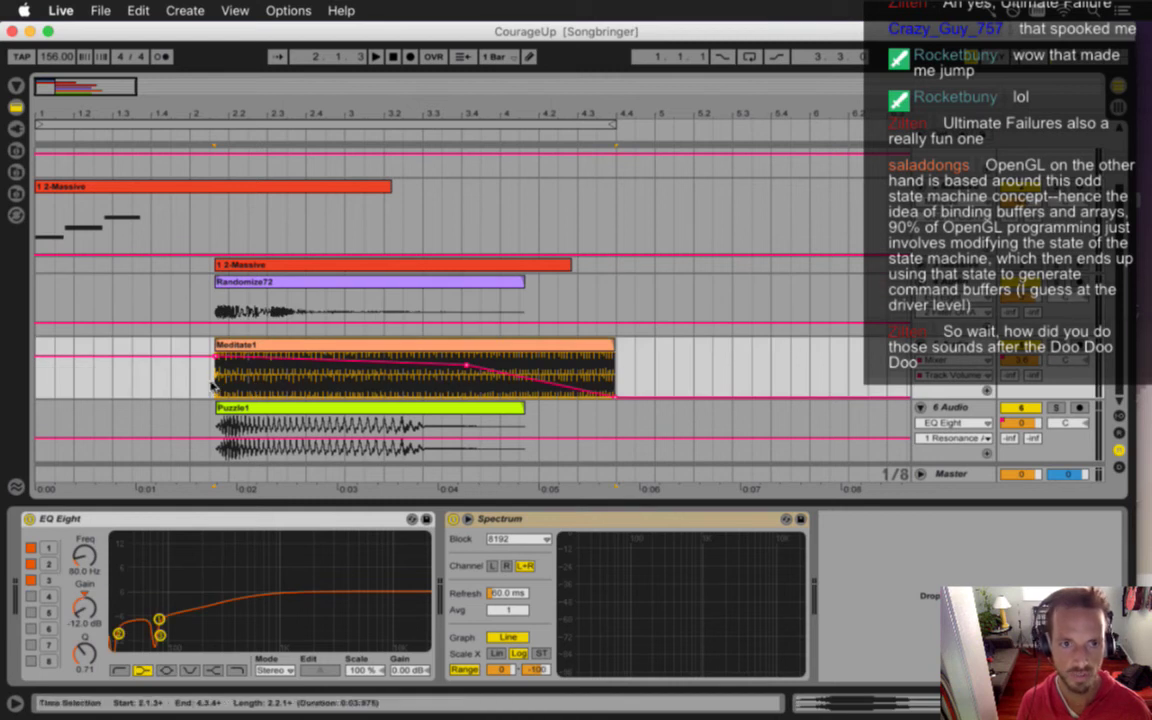
{"action": "key", "text": "space"}
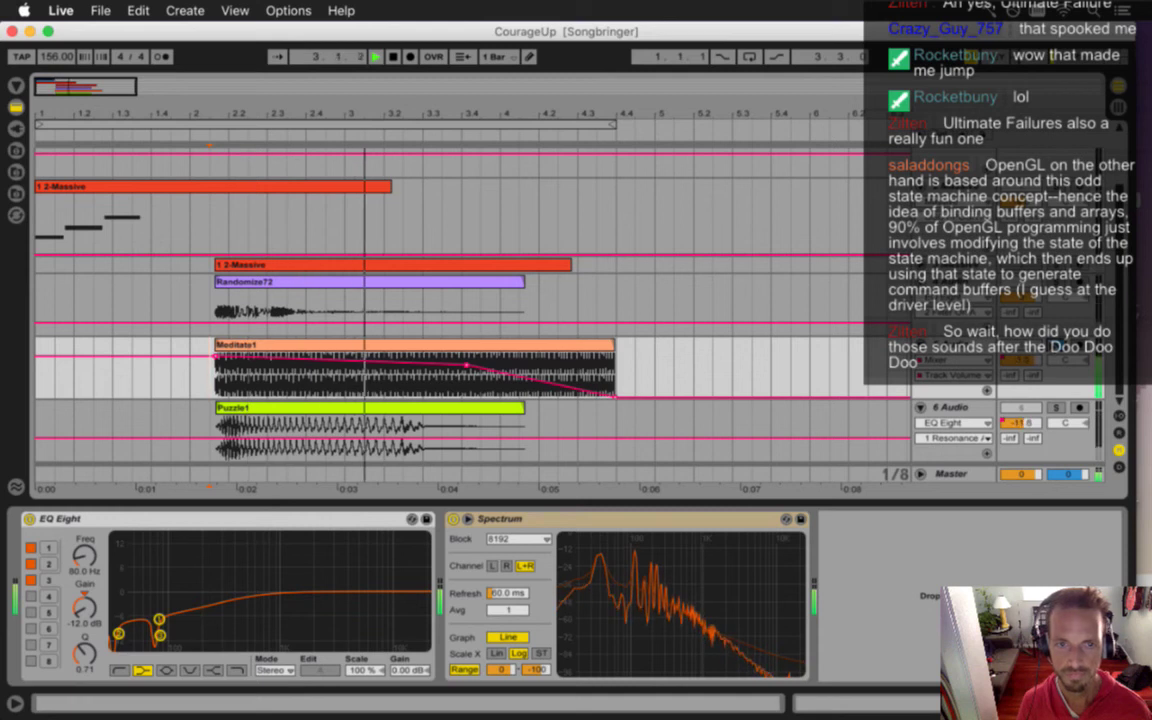
{"action": "key", "text": "space"}
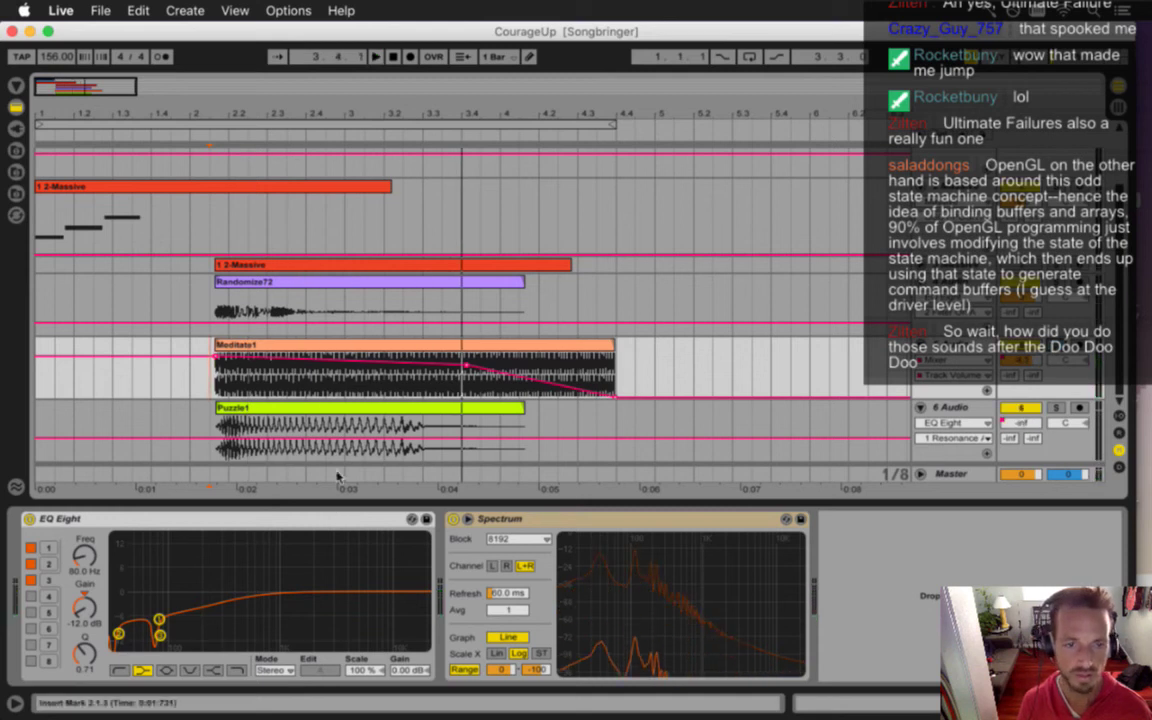
- Solo the Puzzle1 track, listen to its clip from the start, and turn the solo off
{"action": "left_click", "coordinate": [309, 417]}
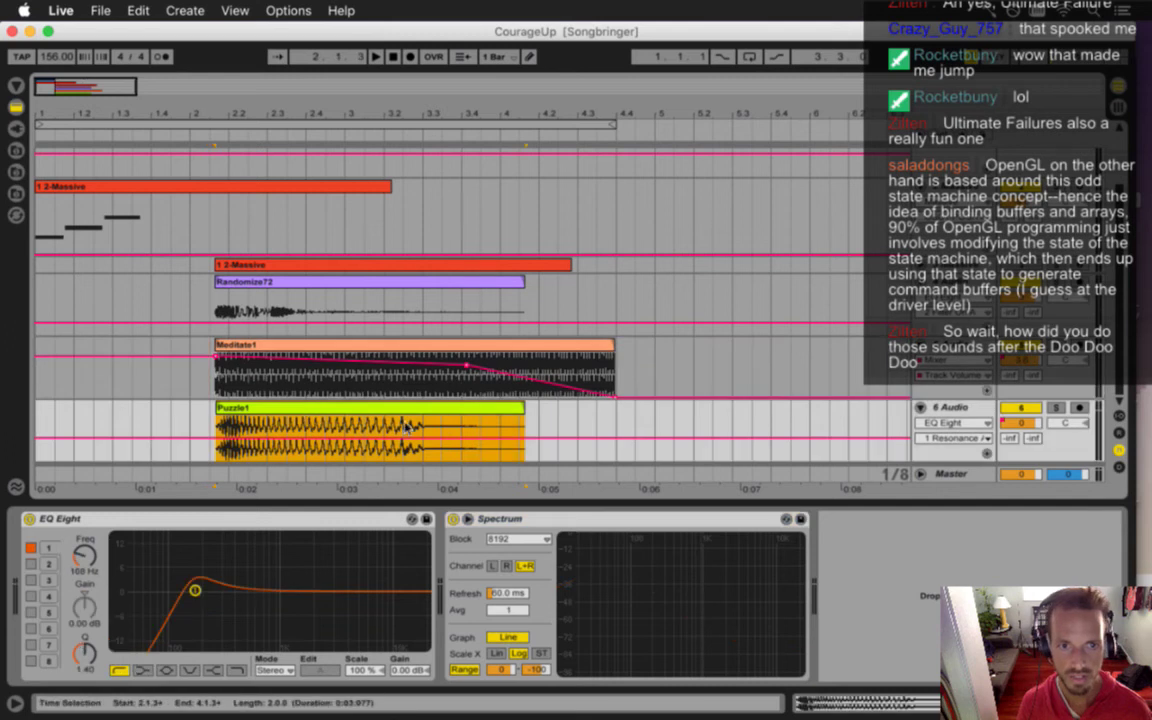
{"action": "left_click", "coordinate": [1057, 408]}
{"action": "key", "text": "space"}
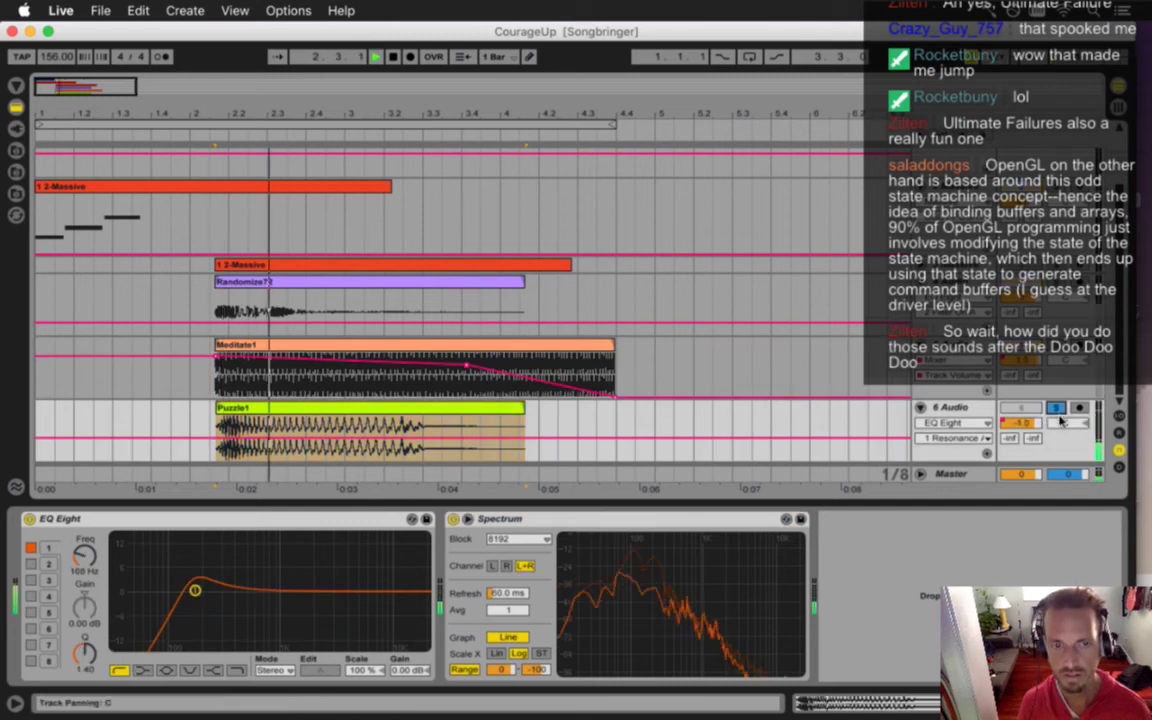
{"action": "key", "text": "space"}
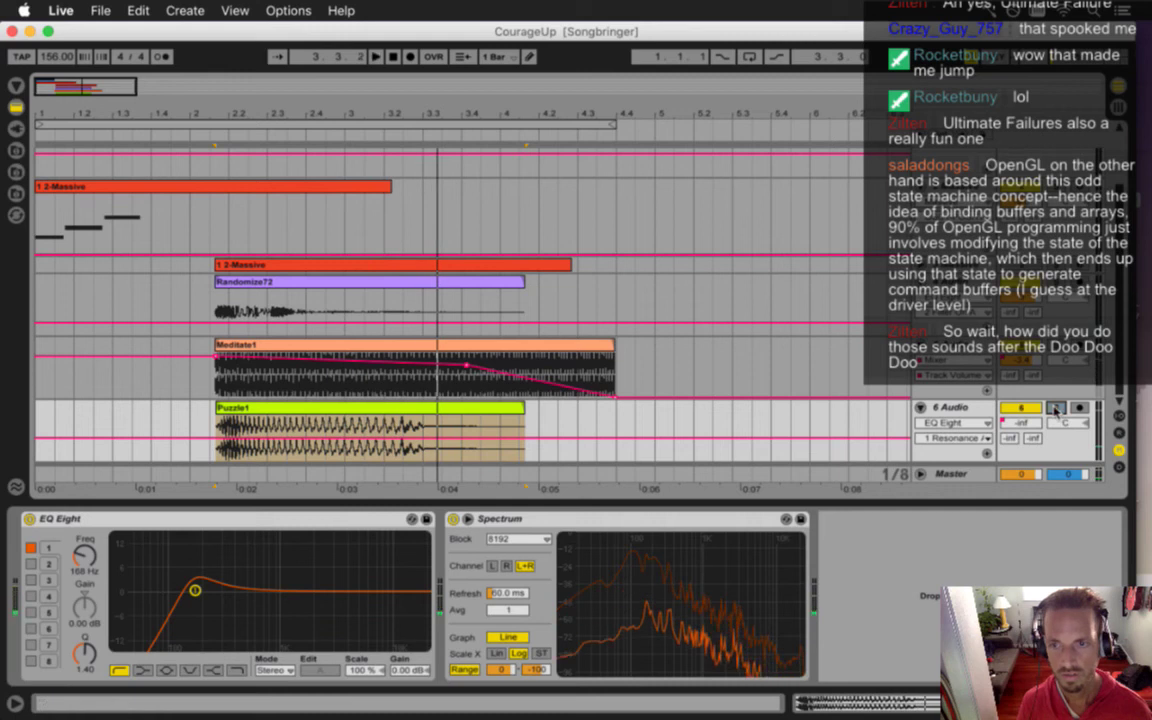
{"action": "left_click", "coordinate": [386, 443]}
- Show the Mixer's Track Volume automation on the Puzzle1 track and select the first Massive clip
{"action": "left_click", "coordinate": [952, 423]}
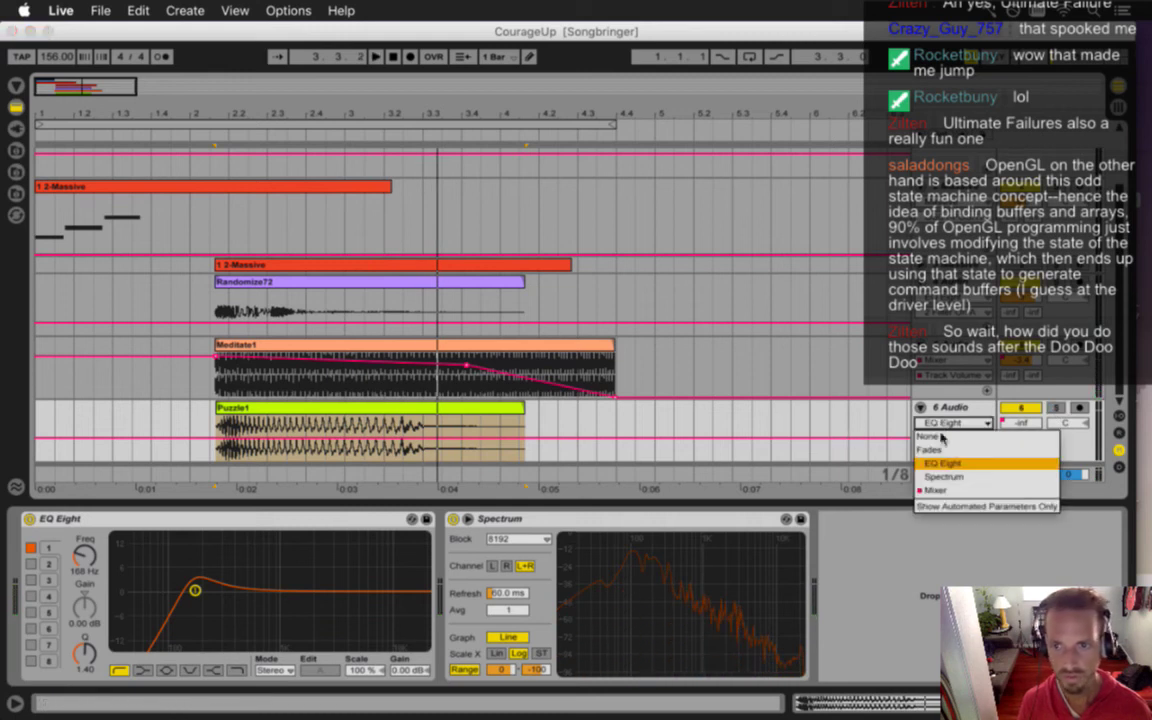
{"action": "left_click", "coordinate": [928, 426]}
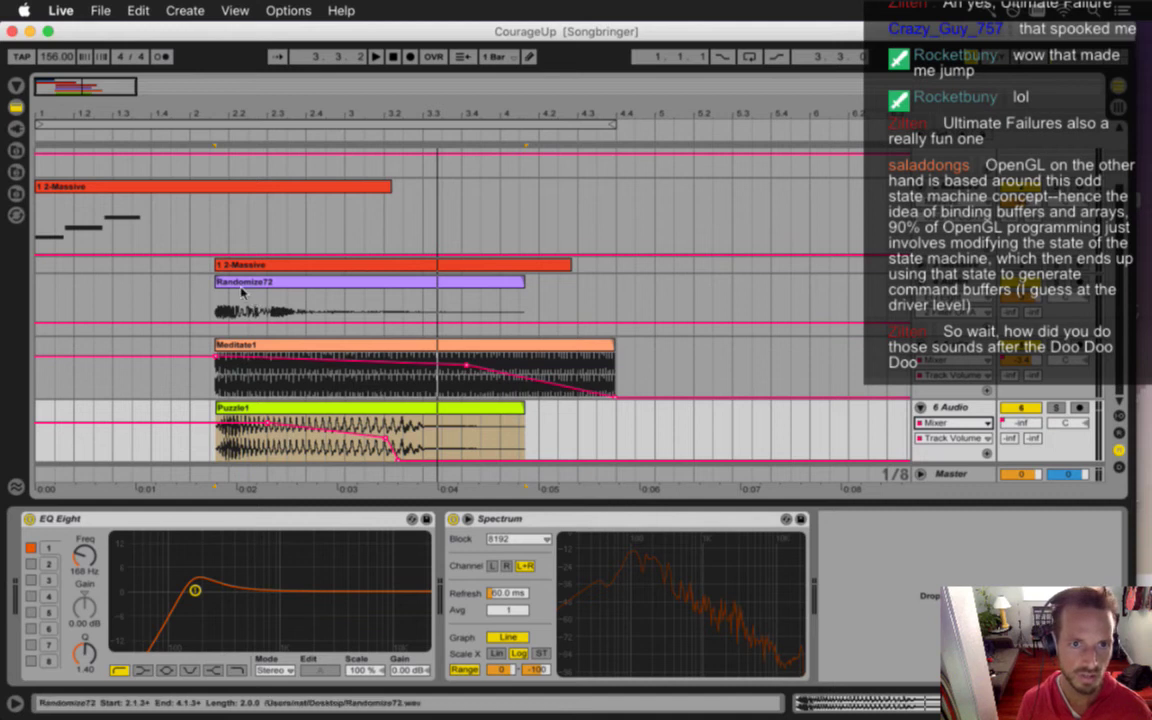
{"action": "left_click", "coordinate": [210, 204]}
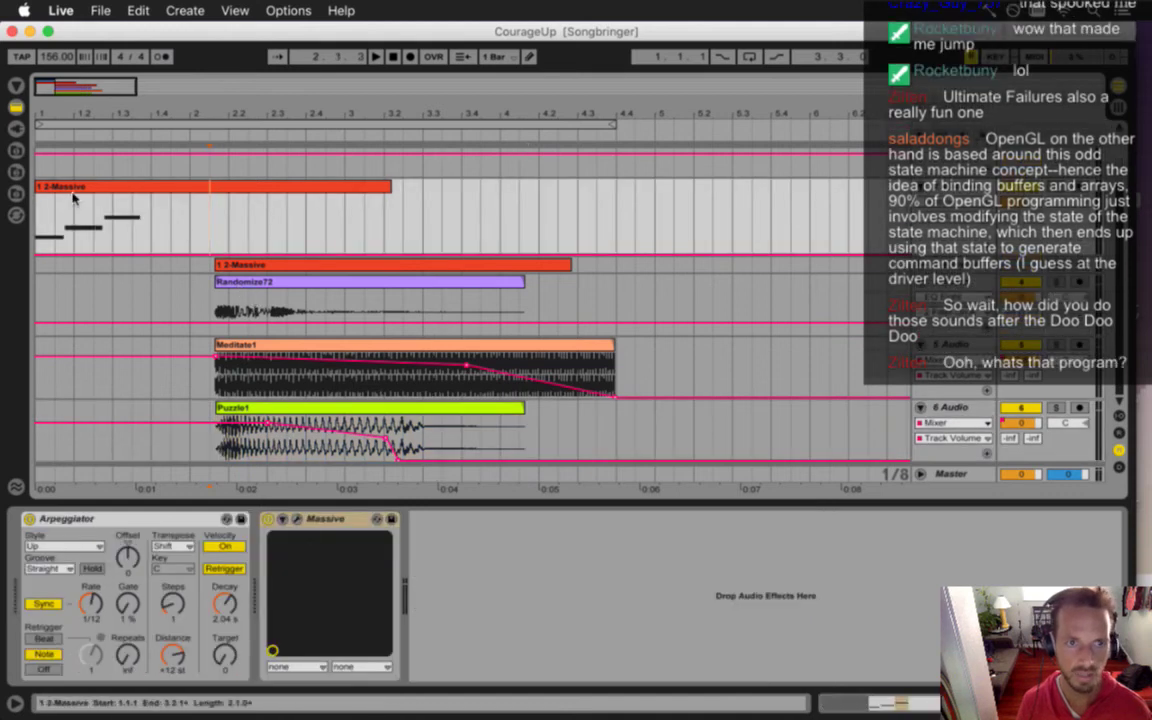
{"action": "double_click", "coordinate": [78, 207]}
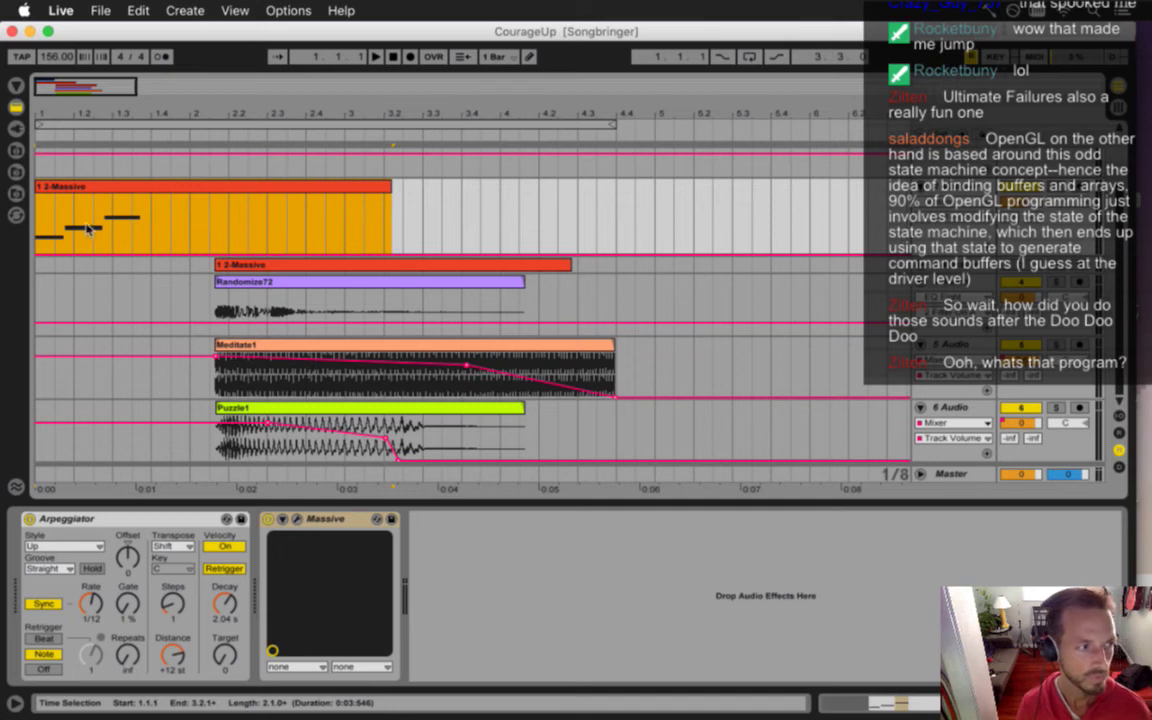
- Switch to Bfxr, move its window fully into view, and open bfxr.net in Chrome
{"action": "key", "text": "super+Tab"}
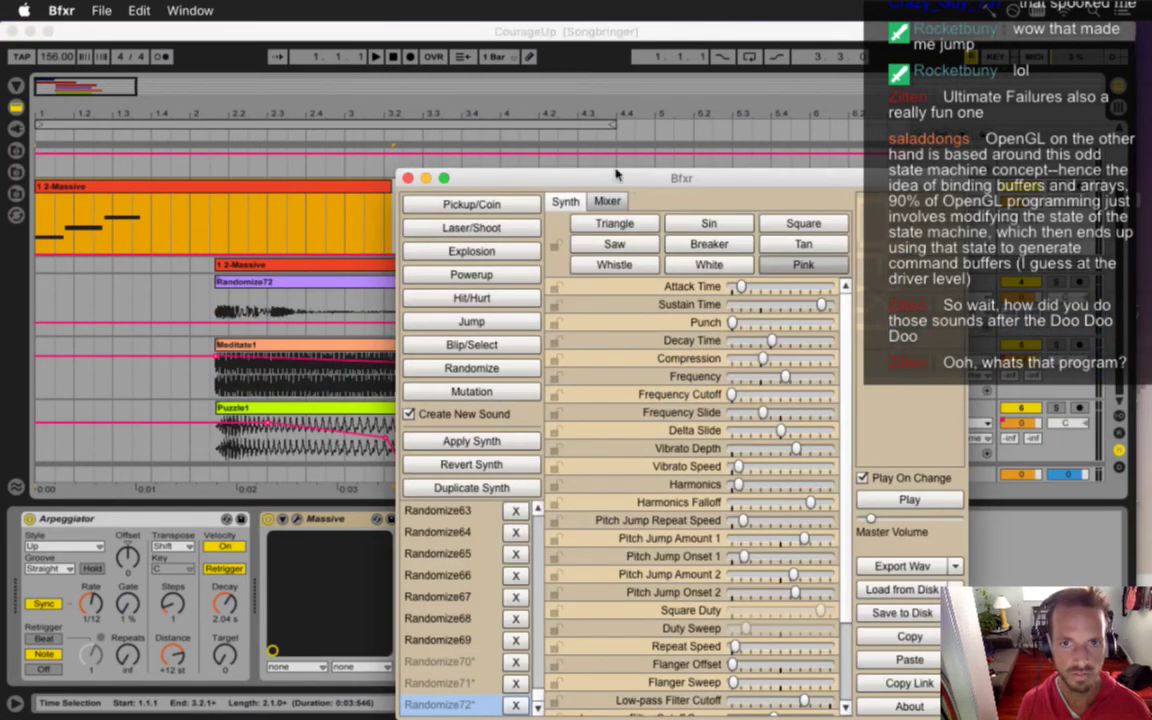
{"action": "left_click_drag", "start_coordinate": [628, 183], "coordinate": [547, 104]}
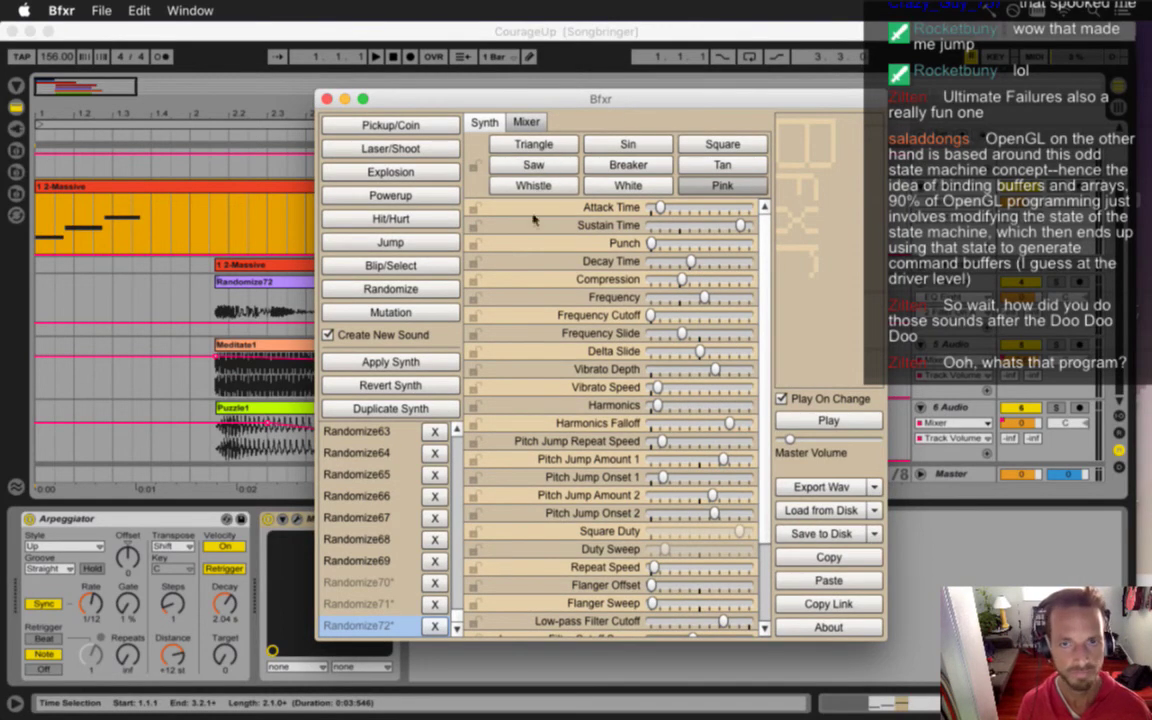
{"action": "key", "text": "super+Tab"}
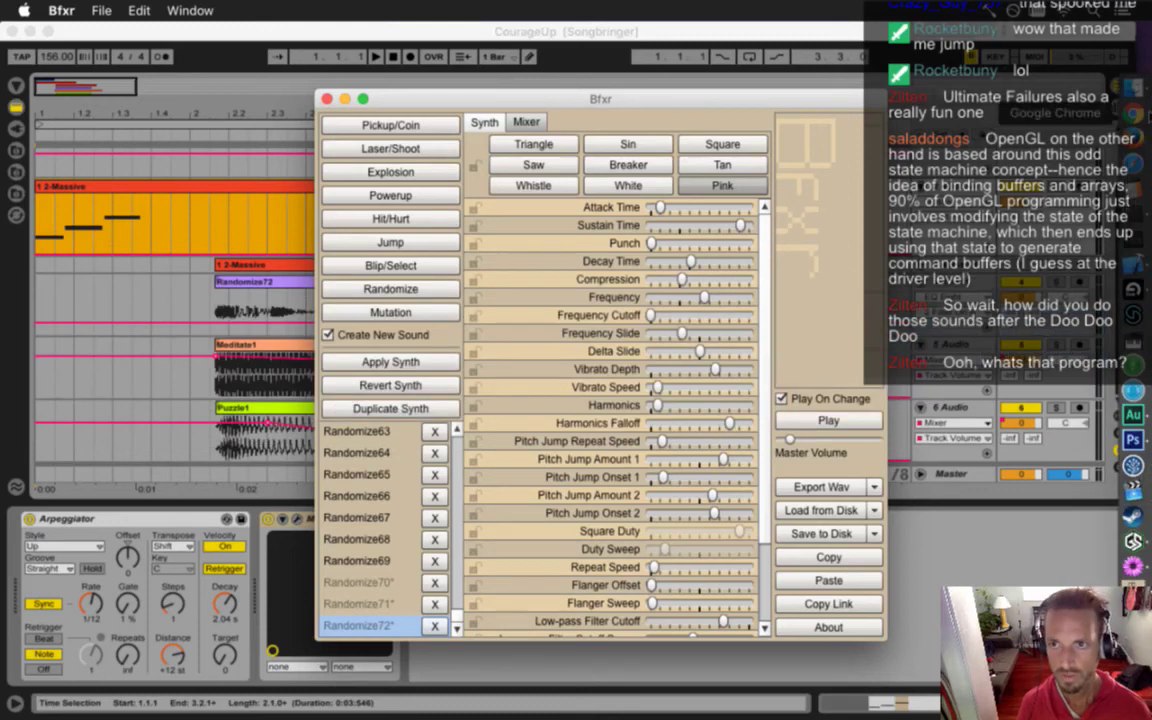
{"action": "key", "text": "super+Tab"}
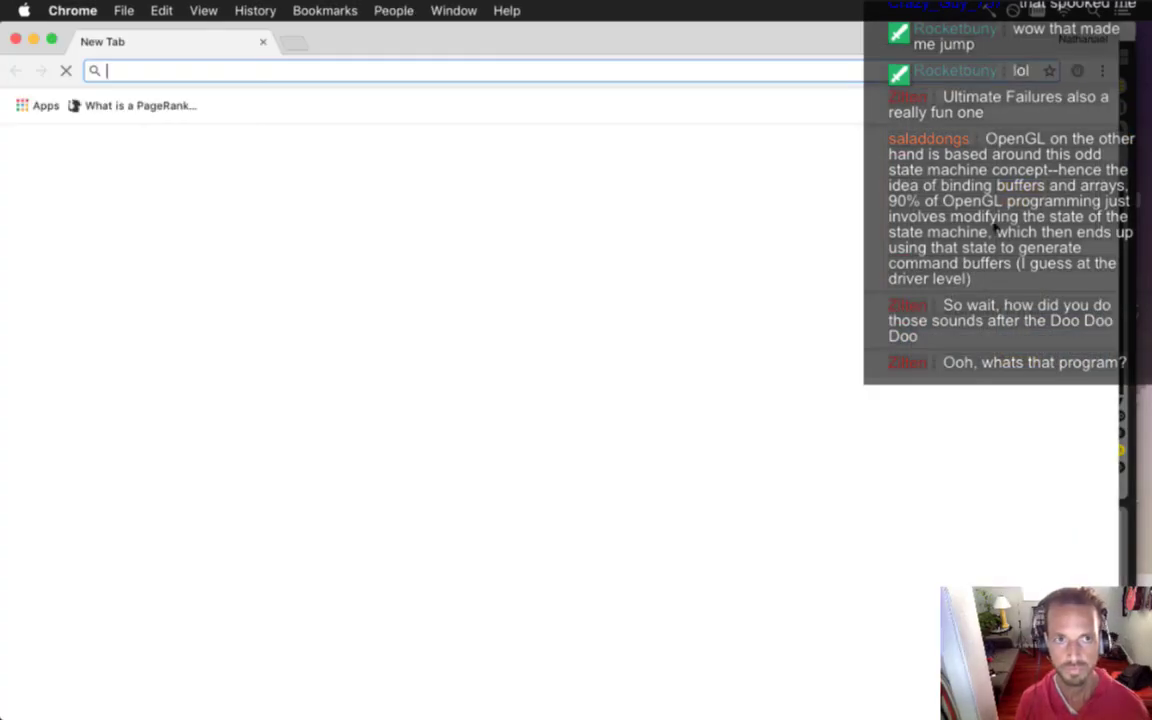
{"action": "type", "text": "bfxr.net"}
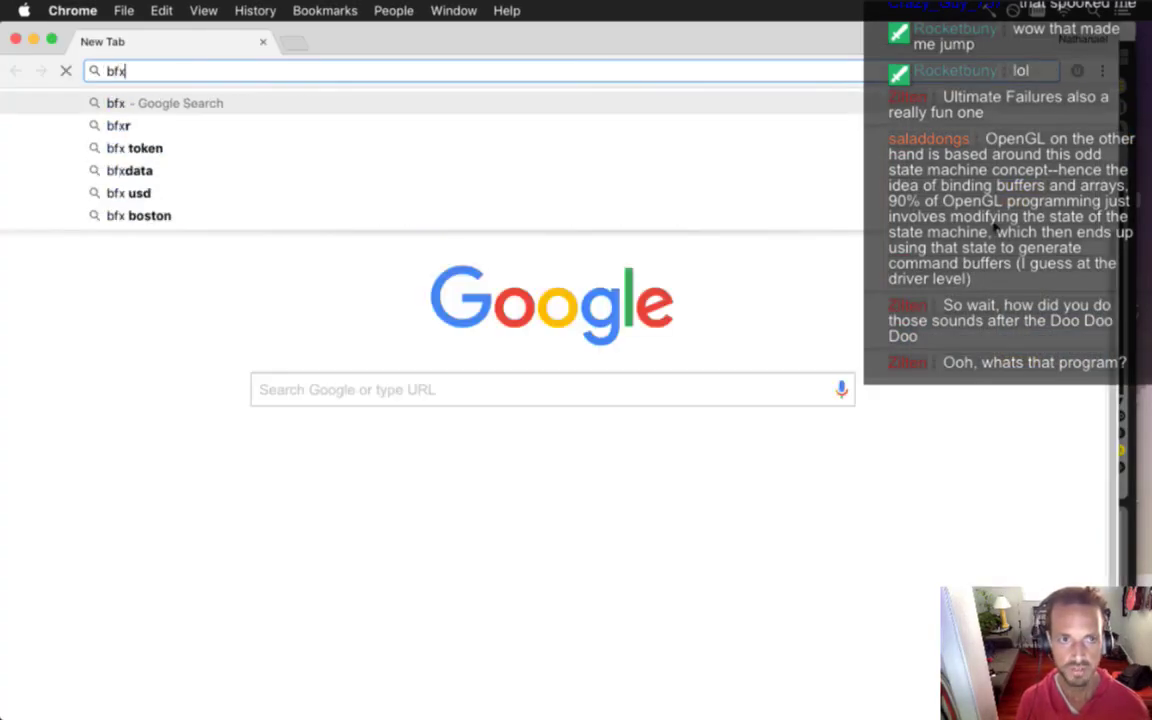
{"action": "key", "text": "Return"}
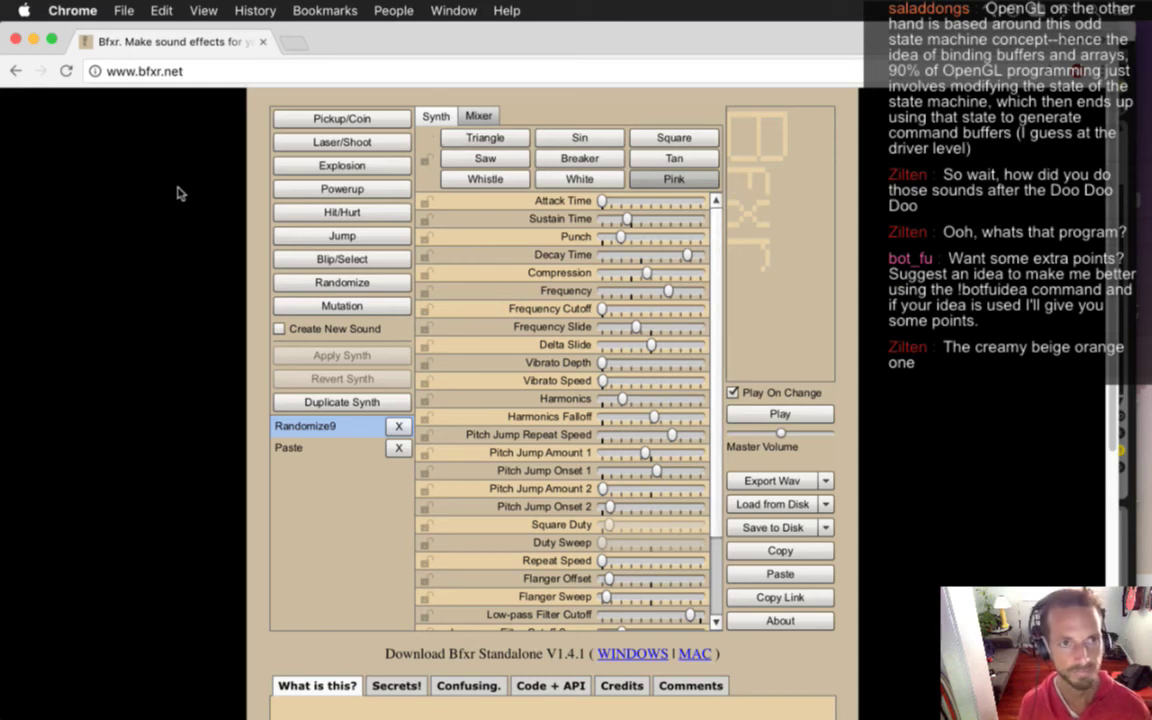
- Return to Ableton Live and play the arrangement from the beginning with the Sin-Triangle wavetable
{"action": "key", "text": "super+Tab"}
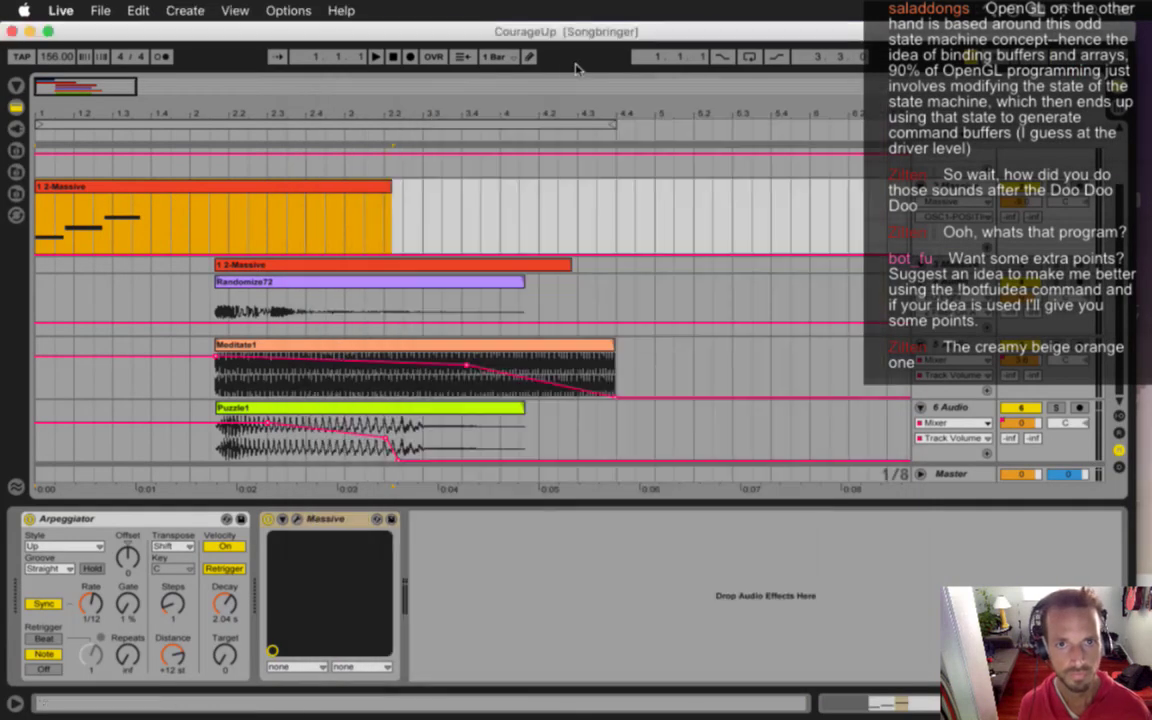
{"action": "left_click", "coordinate": [487, 67]}
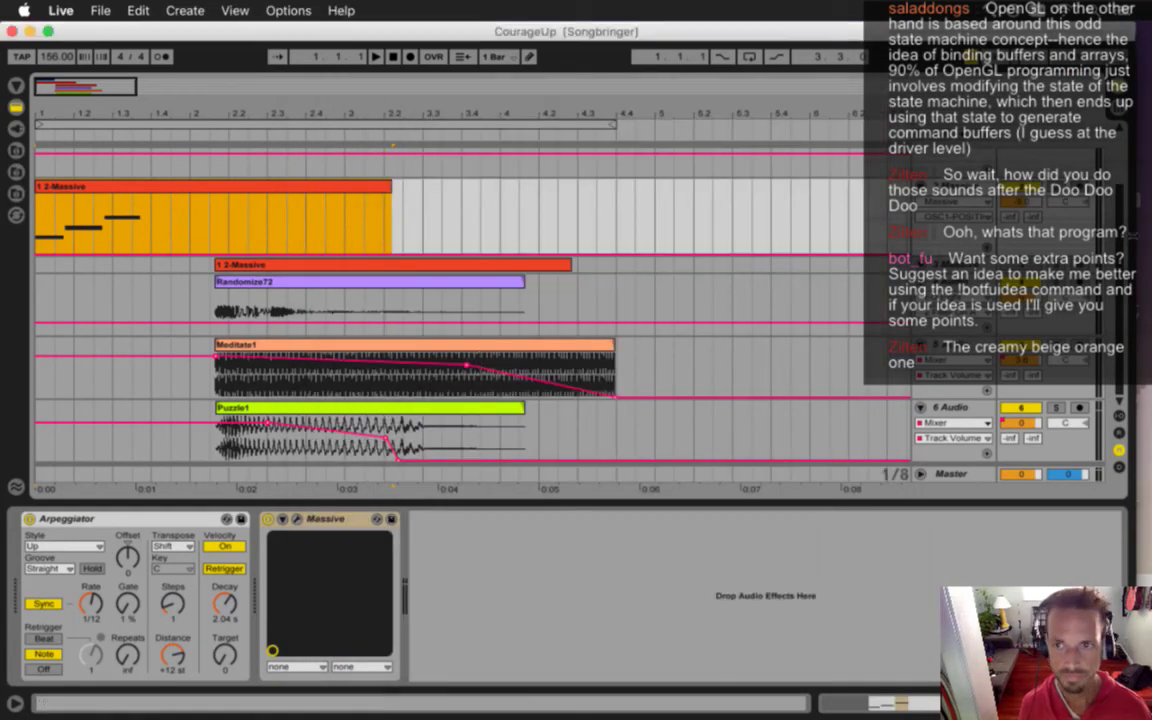
{"action": "scroll", "coordinate": [470, 300], "scroll_direction": "up", "scroll_amount": 3}
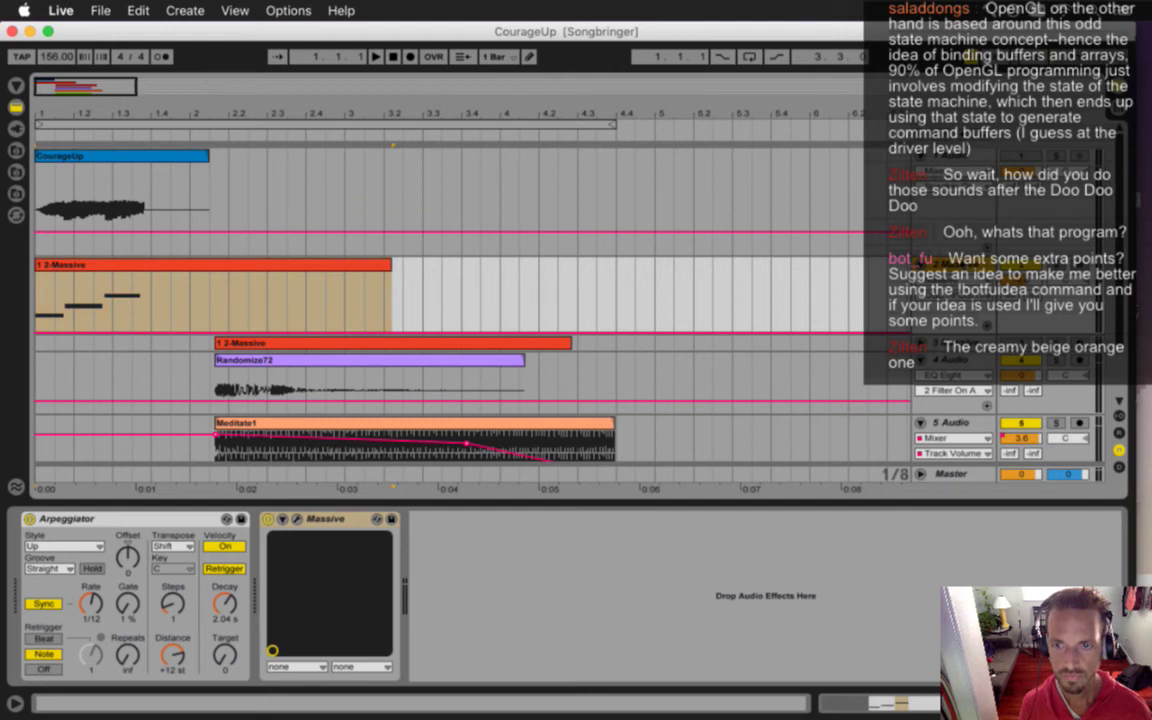
{"action": "key", "text": "space"}
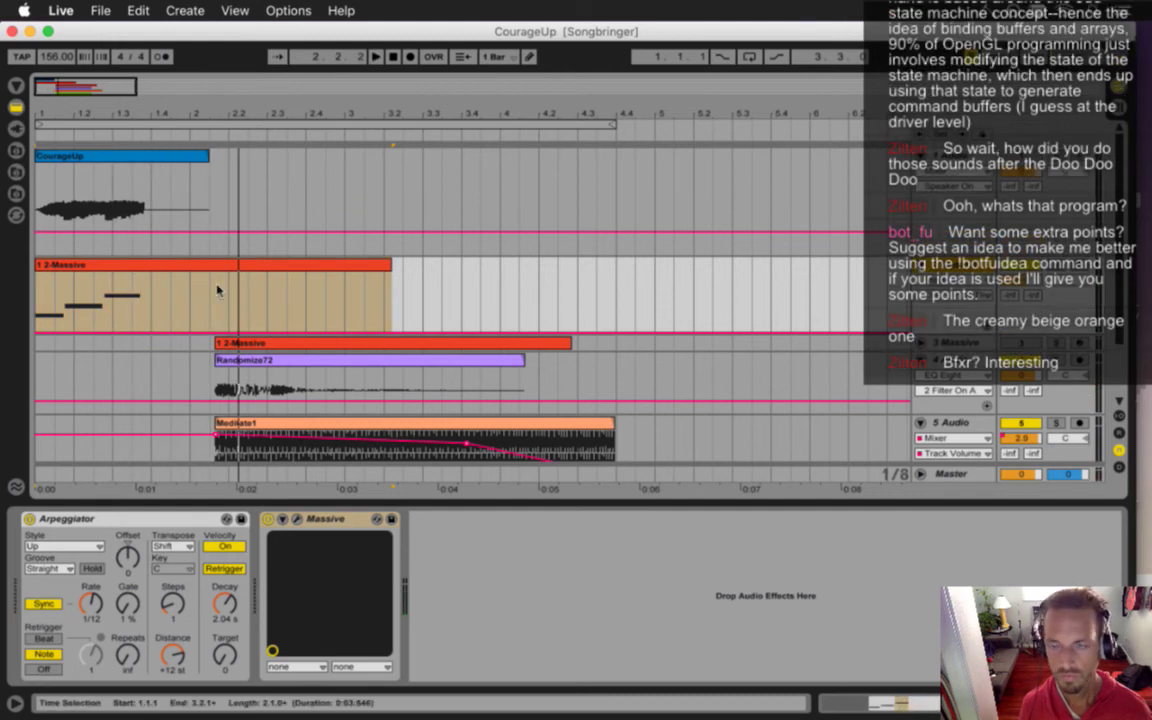
- Open the Massive synth of the first Massive clip and audition OSC1 wavetables from Plysaw II to Math III during playback
{"action": "left_click", "coordinate": [120, 264]}
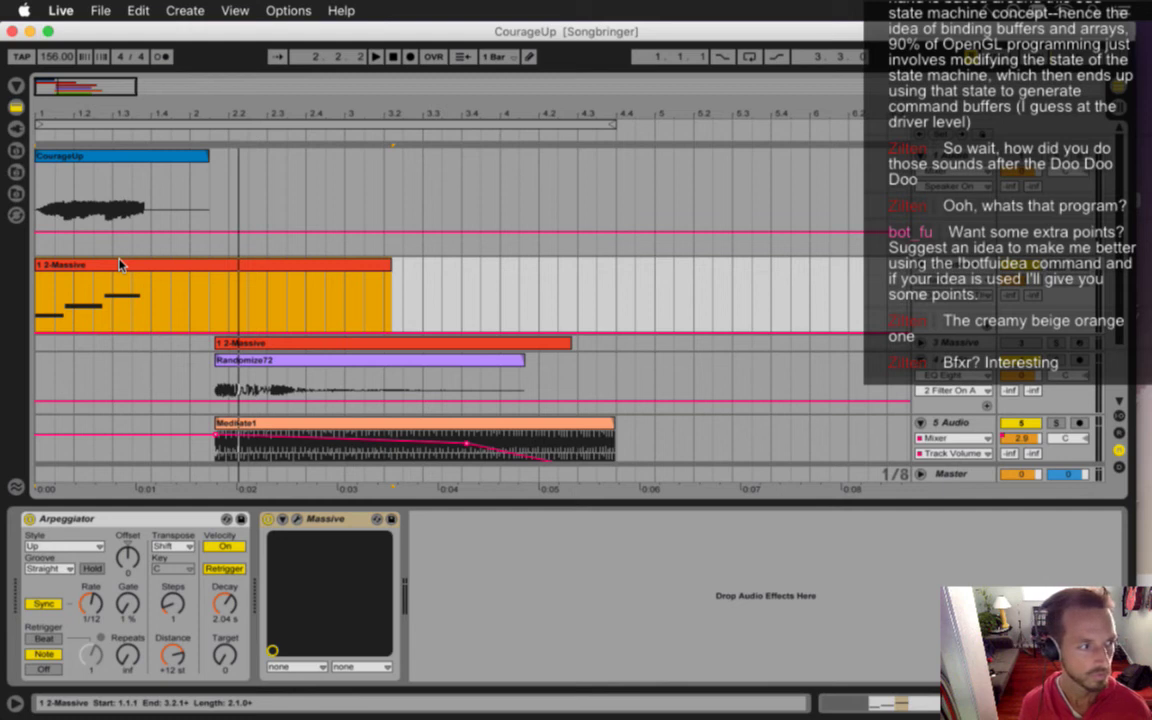
{"action": "left_click", "coordinate": [296, 519]}
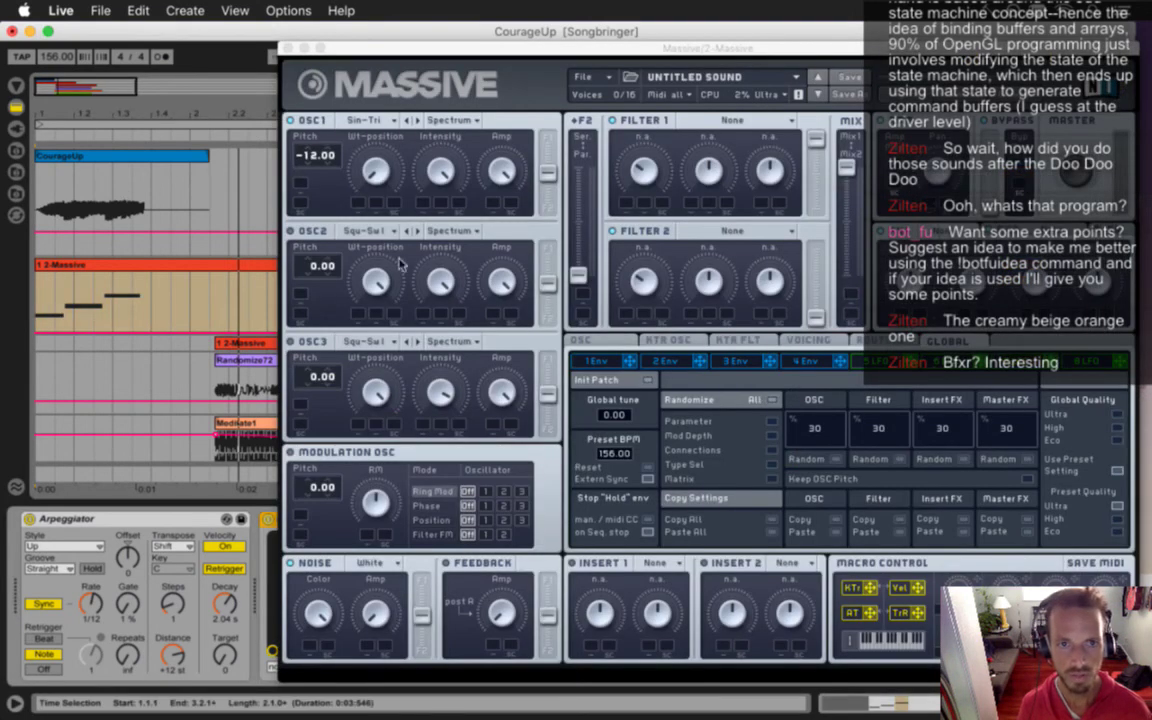
{"action": "left_click", "coordinate": [416, 124]}
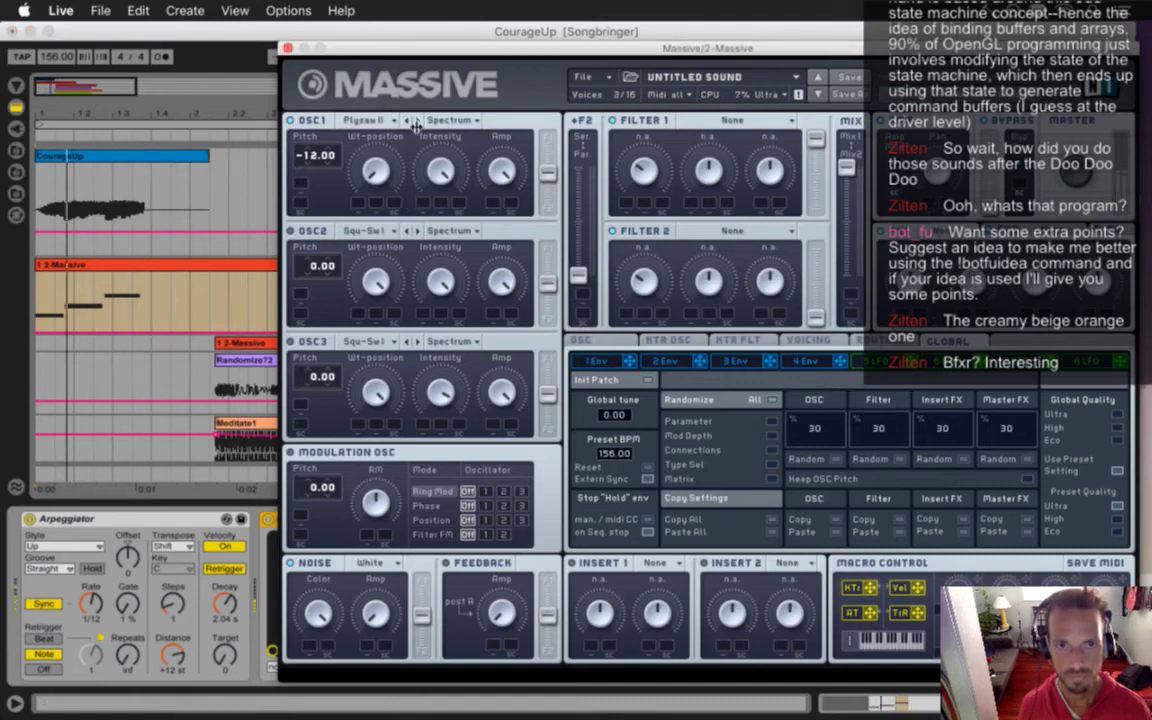
{"action": "left_click", "coordinate": [416, 123]}
{"action": "left_click", "coordinate": [416, 123]}
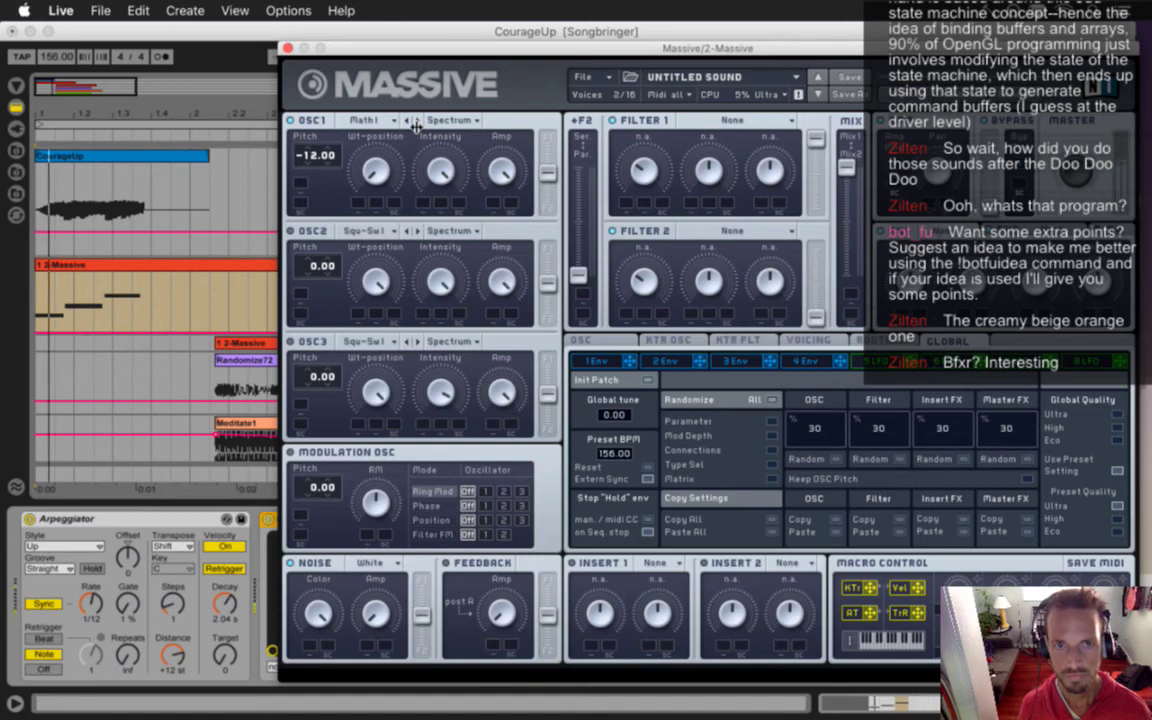
{"action": "left_click", "coordinate": [416, 123]}
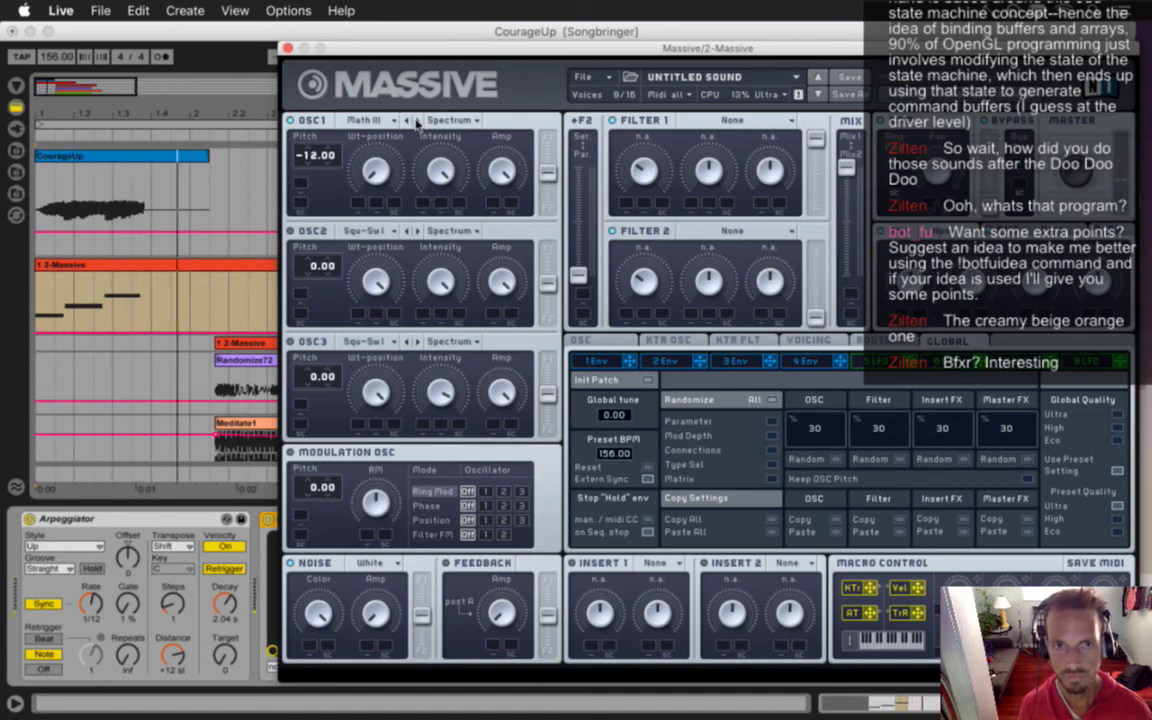
- Audition the Esca I and Esca II wavetables on OSC1, set it to M-plex, and close the Massive window
{"action": "left_click", "coordinate": [416, 123]}
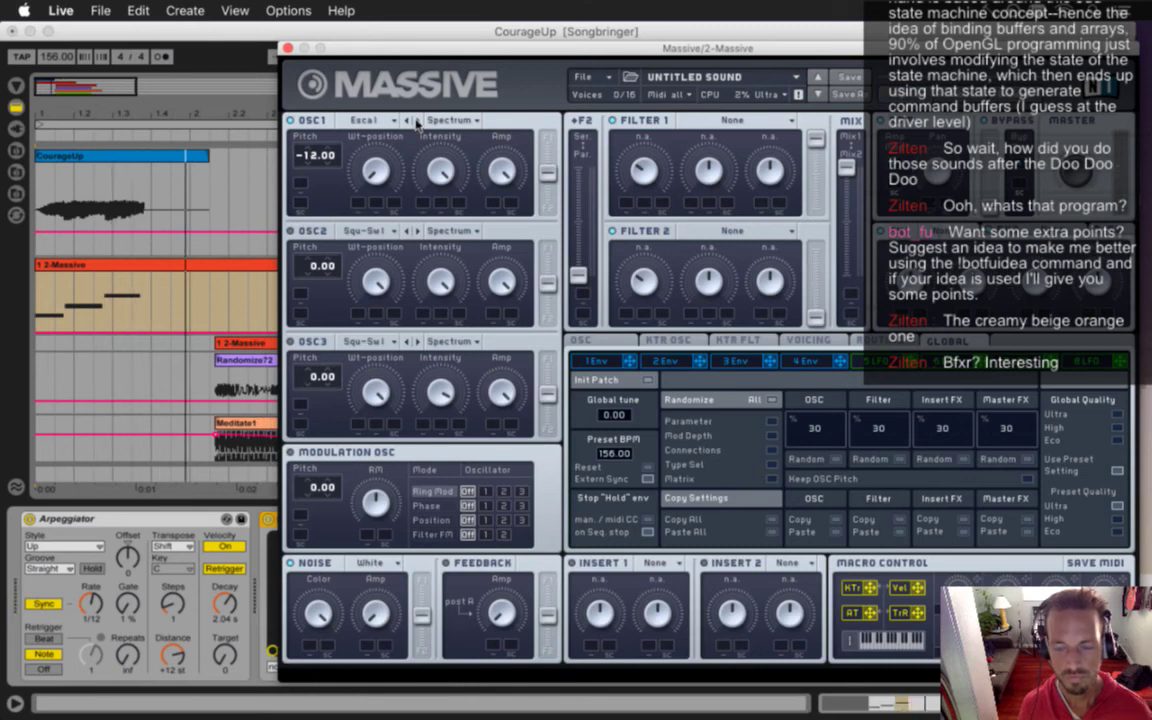
{"action": "left_click", "coordinate": [417, 120]}
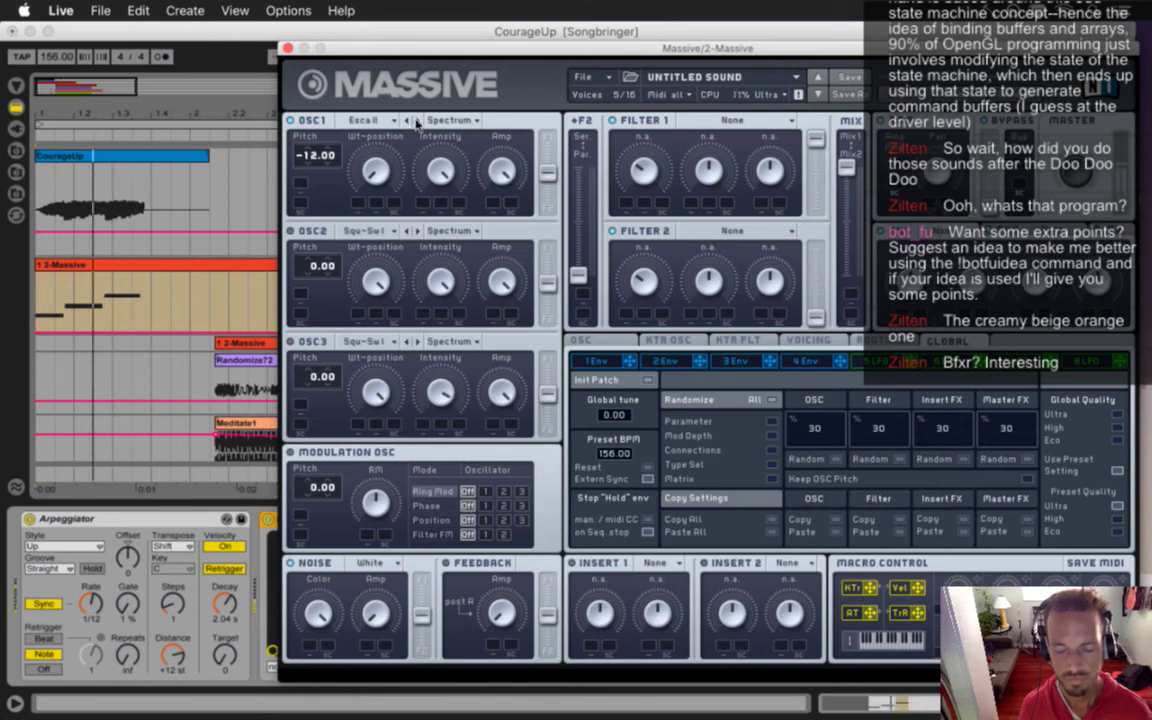
{"action": "left_click", "coordinate": [417, 120]}
{"action": "left_click", "coordinate": [417, 120]}
{"action": "left_click", "coordinate": [407, 121]}
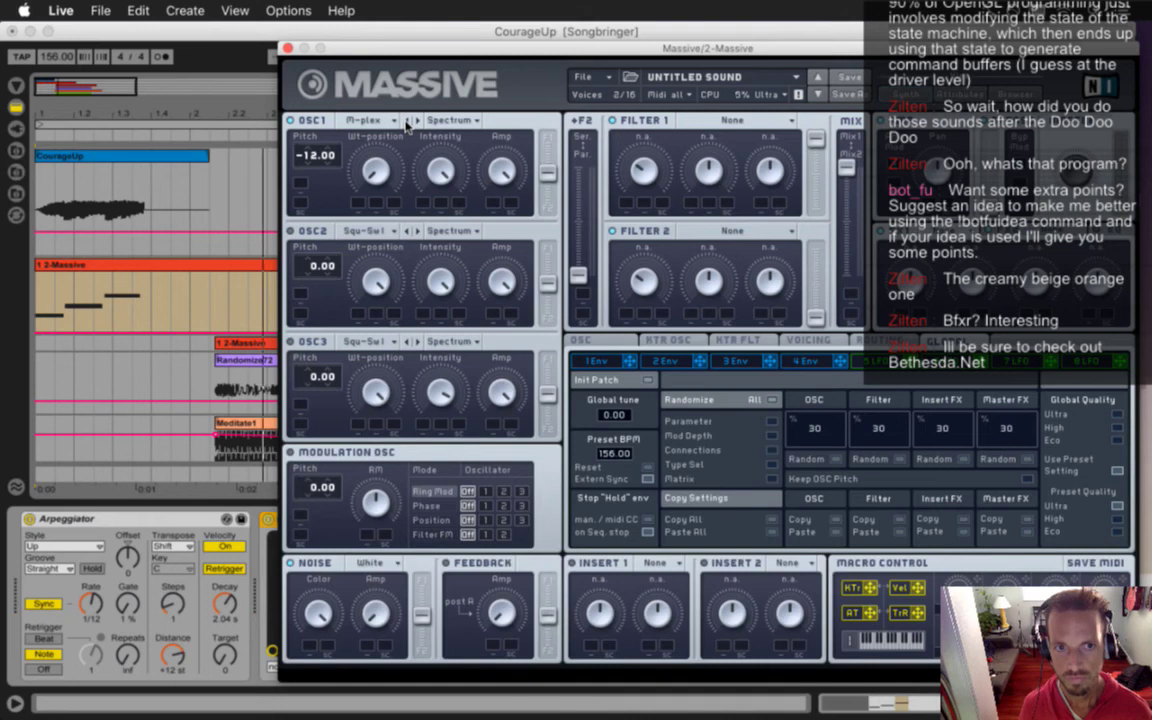
{"action": "left_click", "coordinate": [287, 48]}
- Select the whole arrangement, start the Songbringer build and run in Terminal, and return to Ableton Live
{"action": "key", "text": "super+a"}
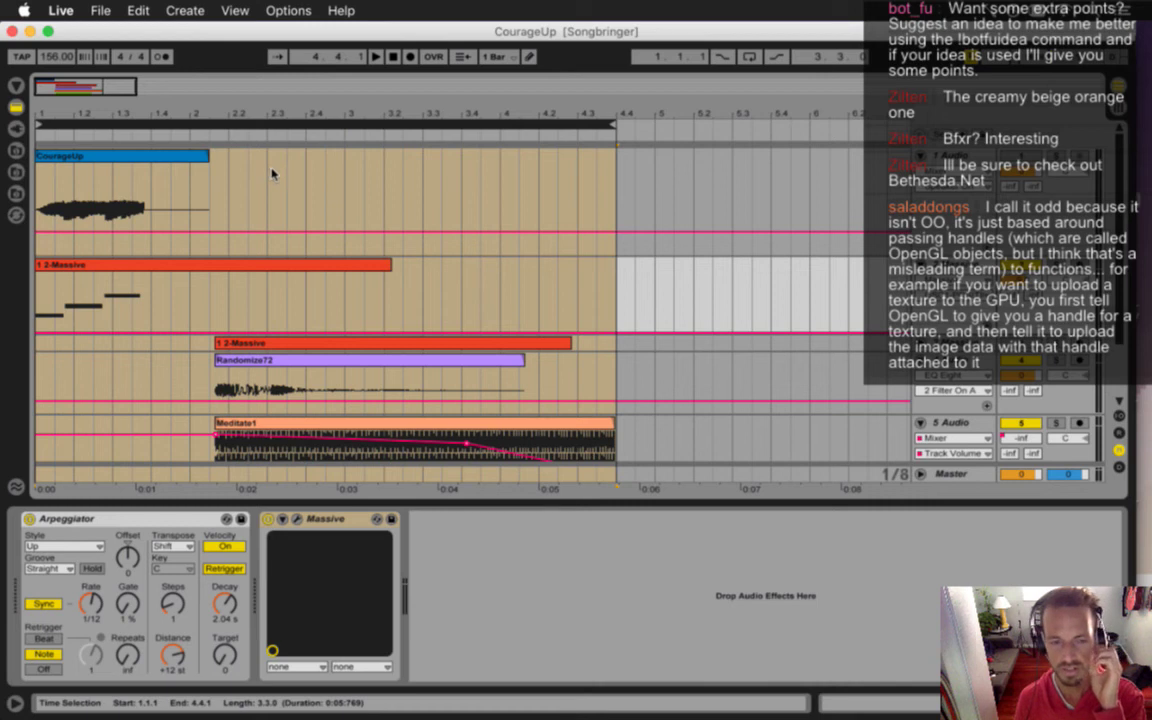
{"action": "key", "text": "super+shift+r"}
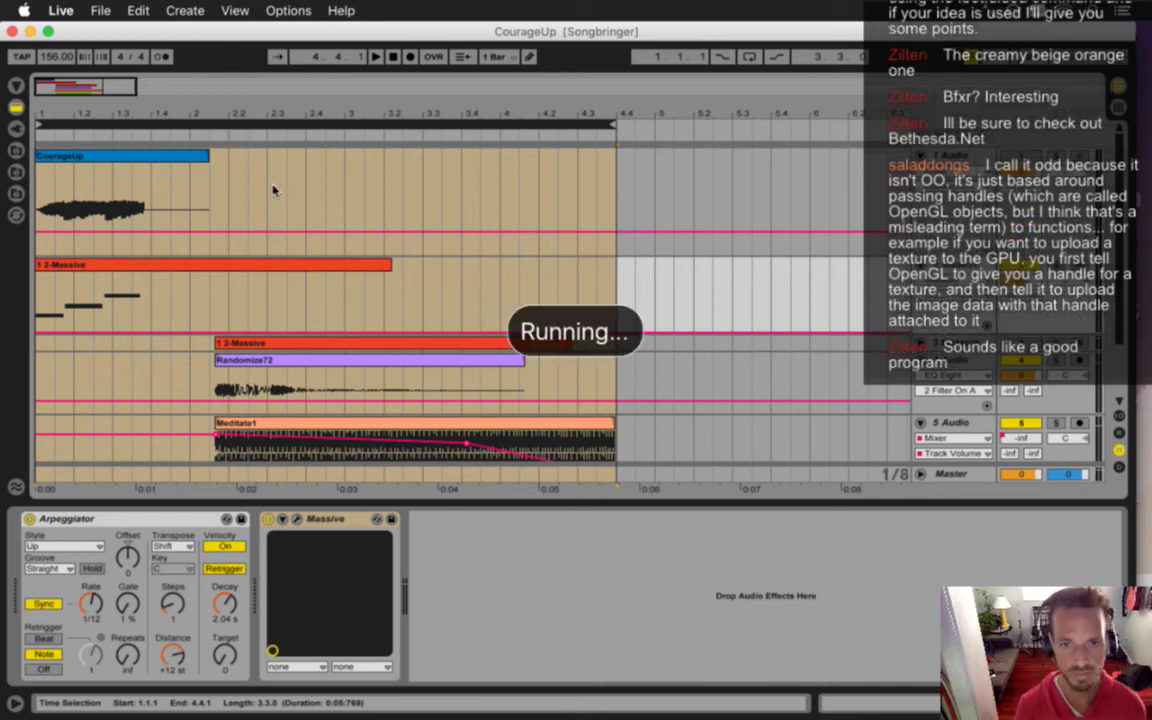
{"action": "key", "text": "super+Tab"}
{"action": "key", "text": "super+Tab"}
{"action": "key", "text": "super+Tab"}
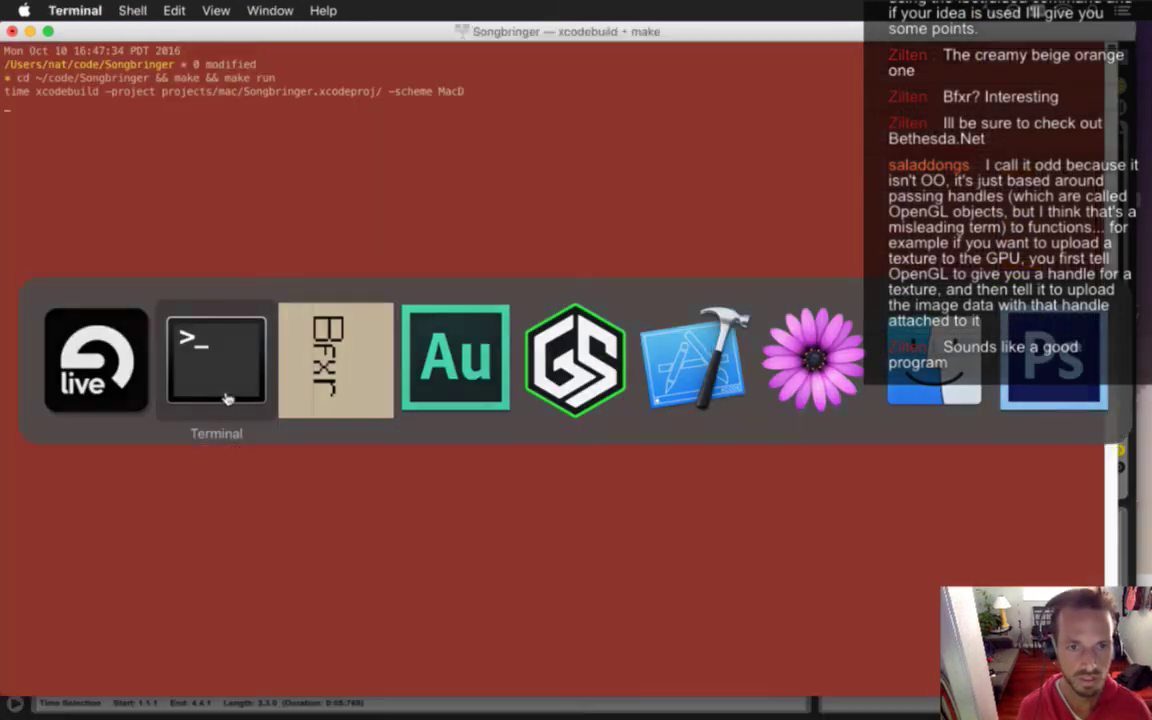
{"action": "left_click", "coordinate": [225, 399]}
{"action": "key", "text": "super+Tab"}
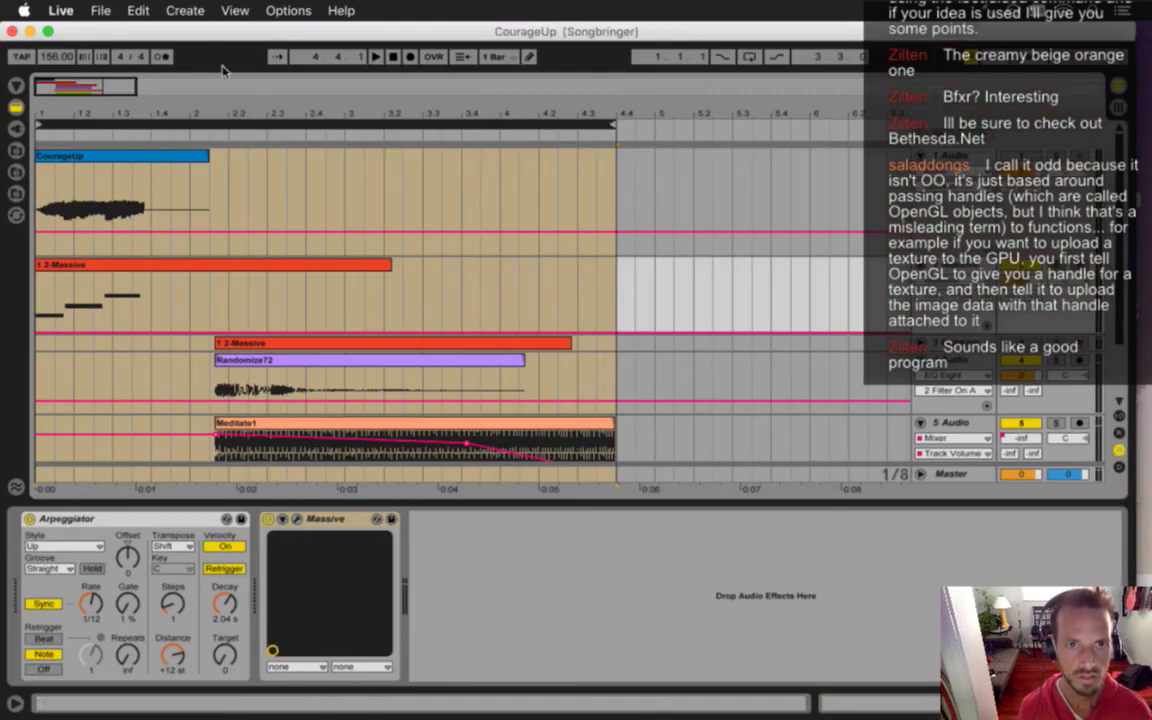
- Export the Master output of the selected range as a 16-bit, 48000 Hz WAV file
{"action": "key", "text": "super+shift+r"}
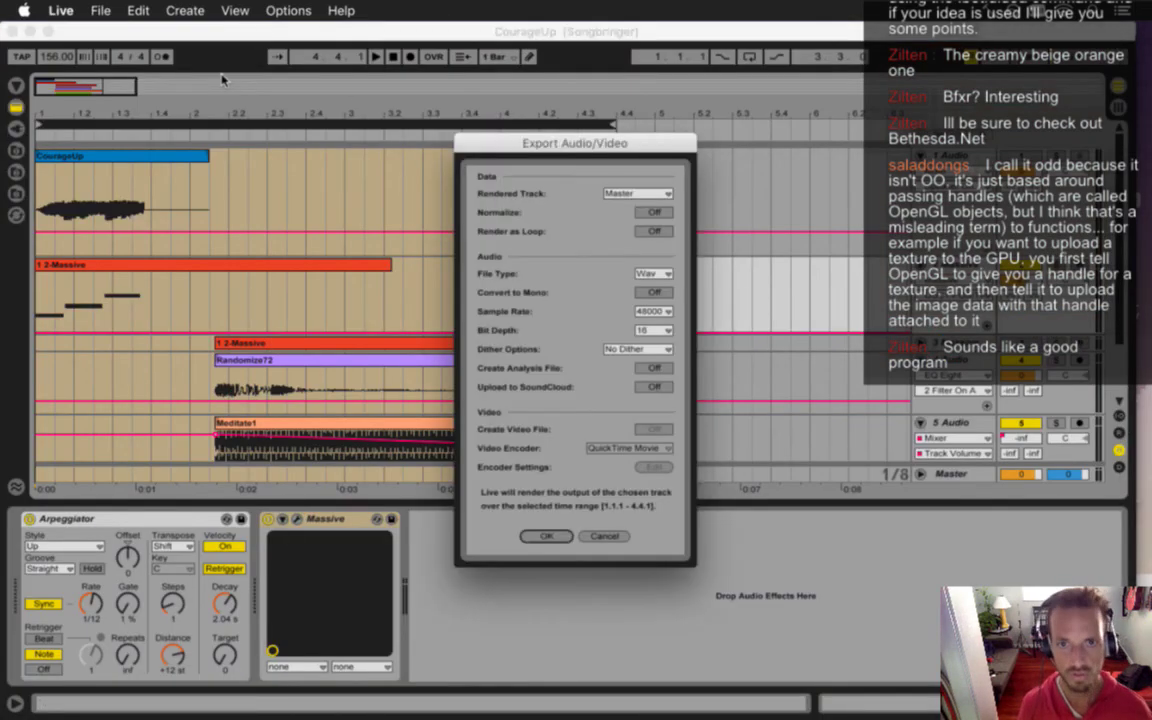
{"action": "key", "text": "Return"}
{"action": "key", "text": "Return"}
{"action": "left_click", "coordinate": [693, 182]}
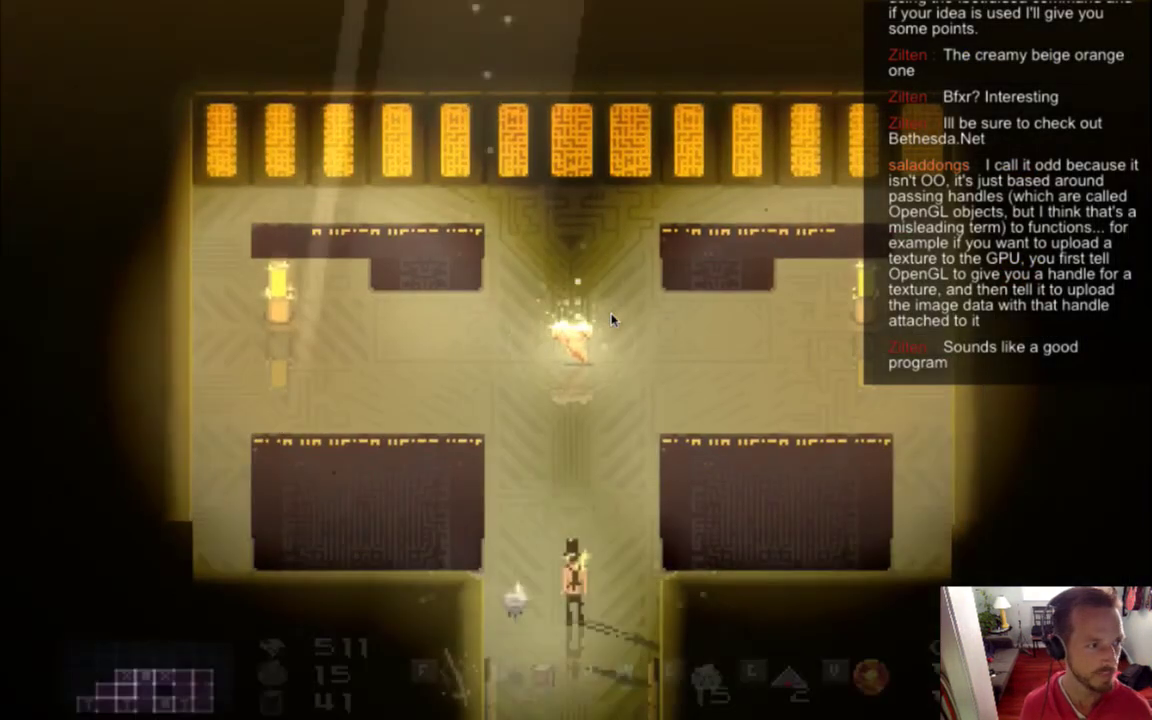
- Walk the character up to the Demon's Tooth in Songbringer and collect it to test its pickup sound
{"action": "key", "text": "w"}
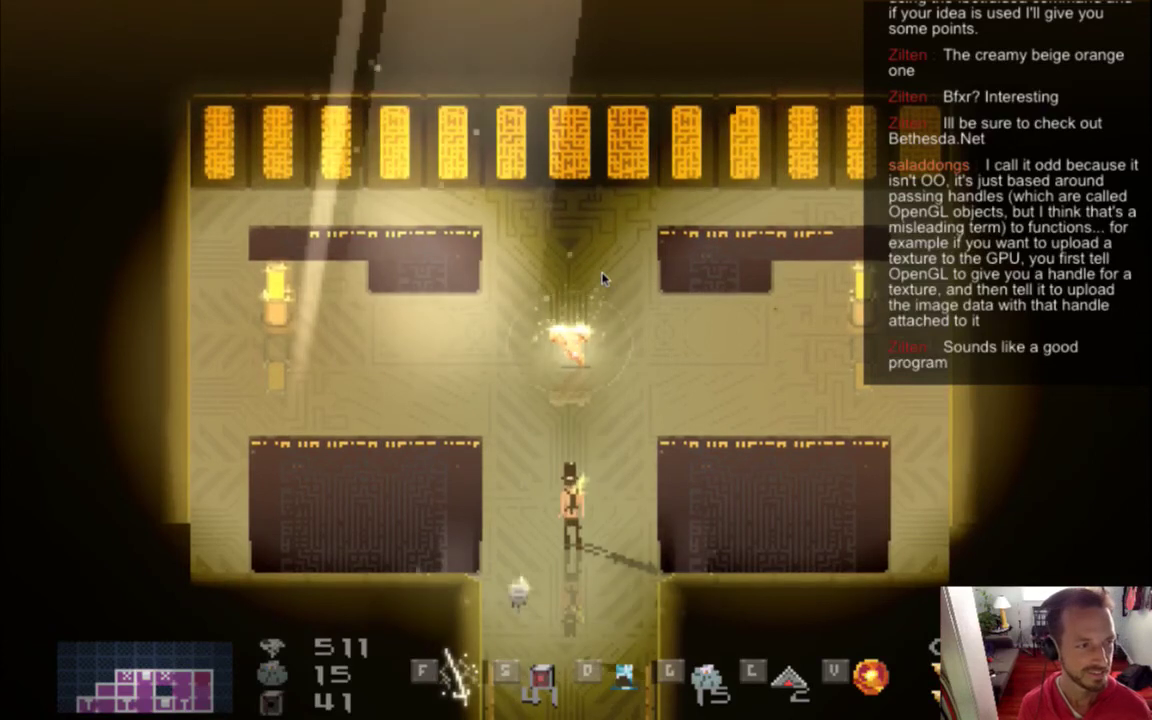
{"action": "key", "text": "w"}
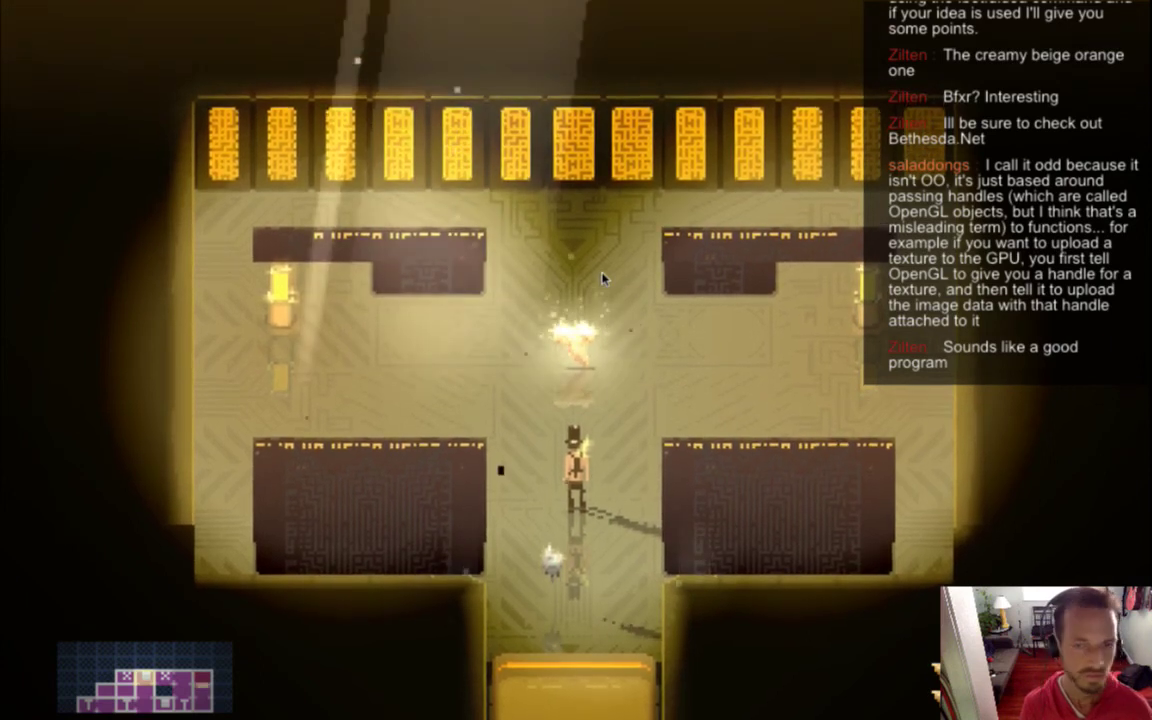
{"action": "key", "text": "w"}
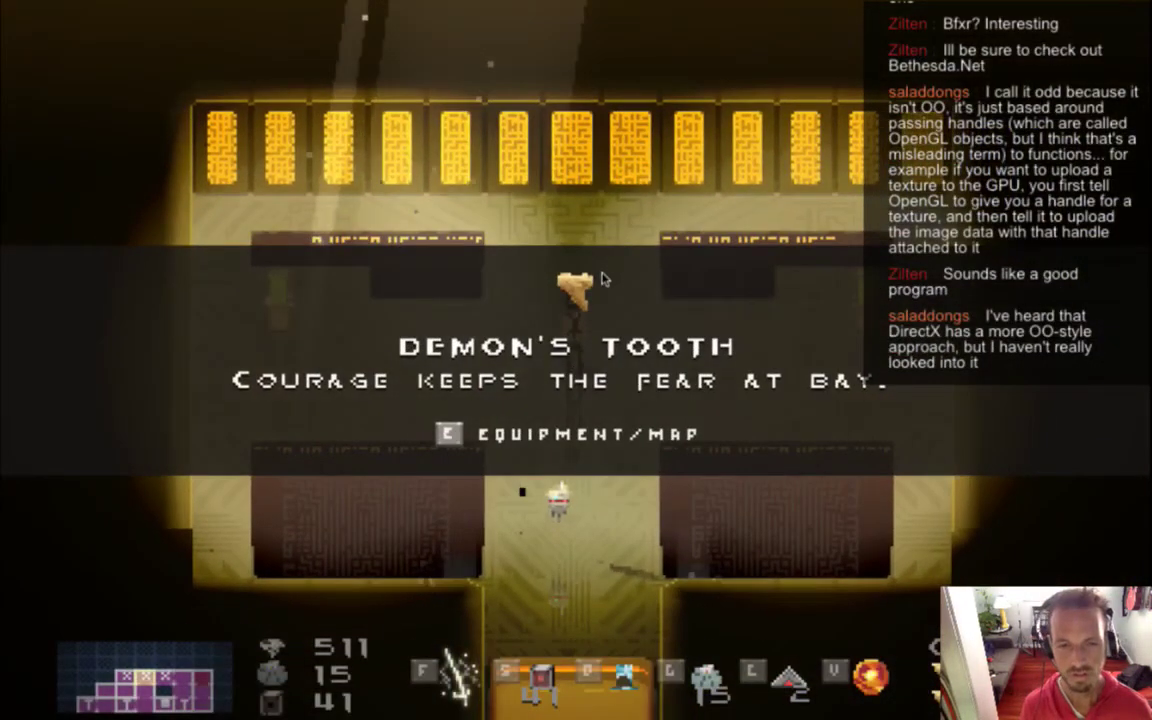
- Return to Ableton Live, reopen the Massive synth of the first Massive clip, and start playback
{"action": "key", "text": "super+Tab"}
{"action": "left_click", "coordinate": [84, 261]}
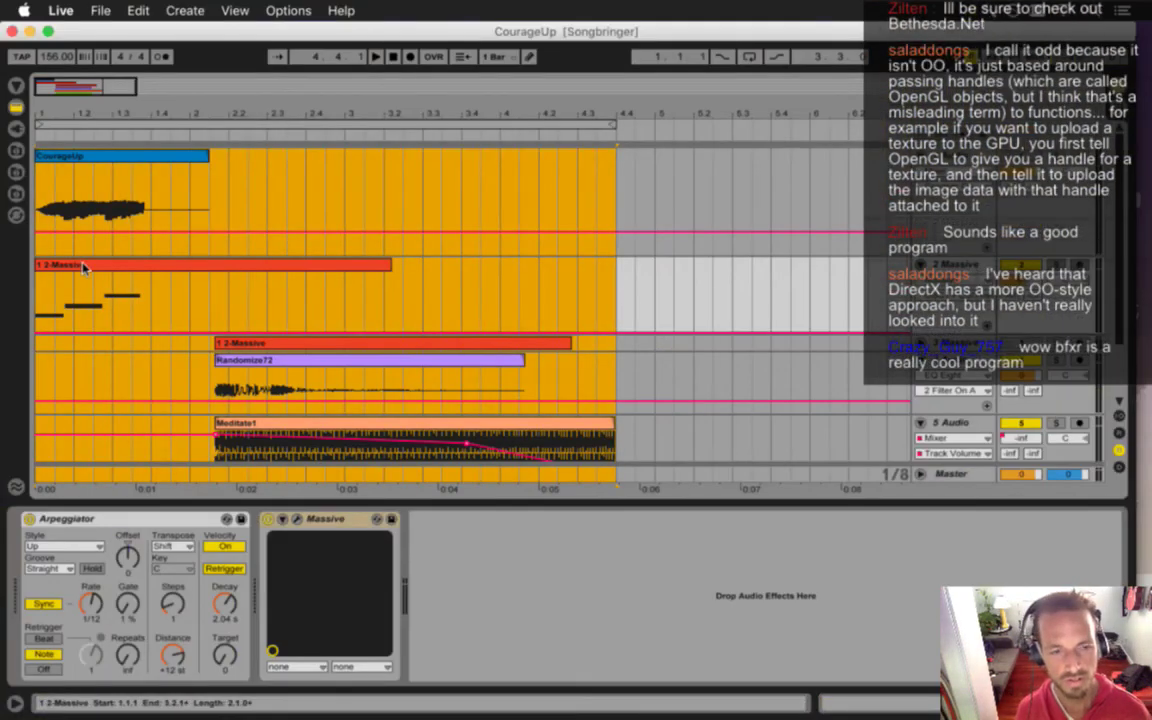
{"action": "left_click", "coordinate": [296, 519]}
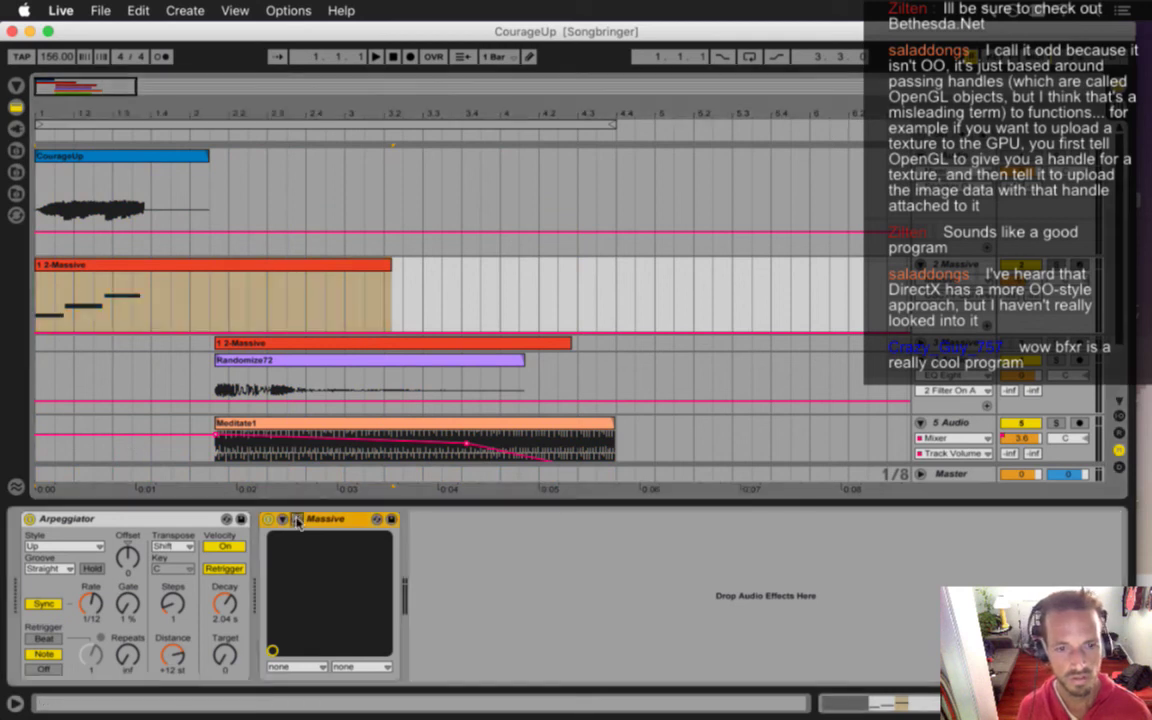
{"action": "key", "text": "space"}
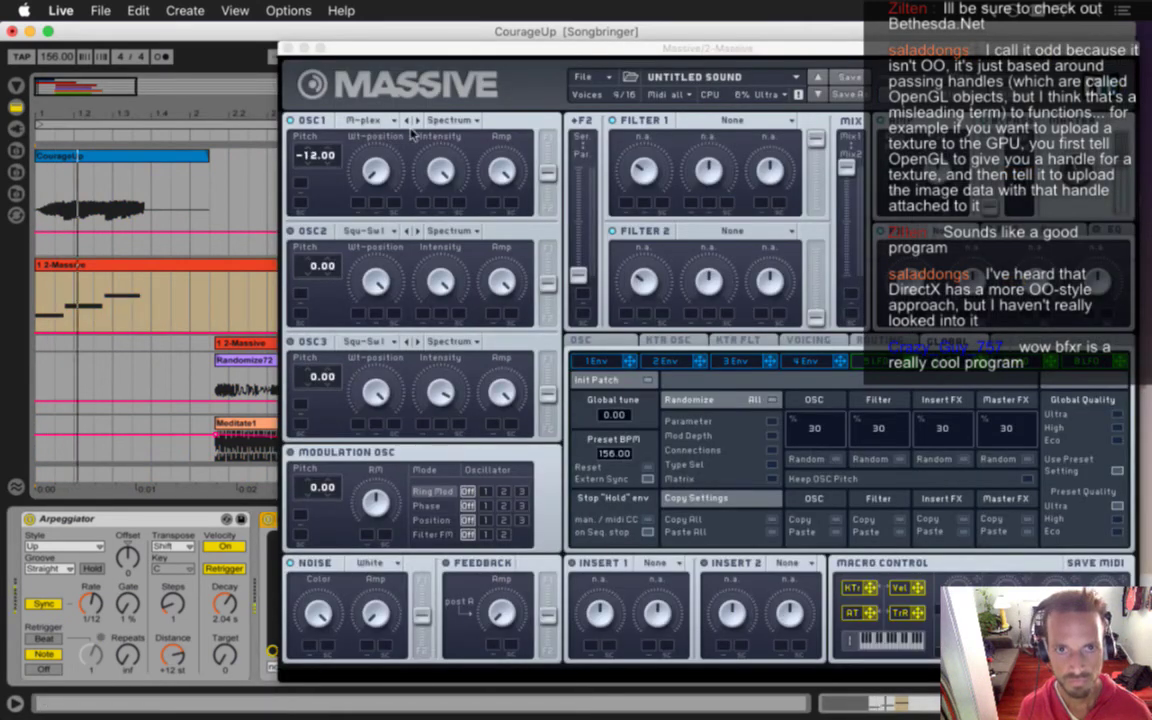
- Audition OSC1 wavetables in Massive from Additiv III through Additiv V and Inharm to Sinarm II
{"action": "left_click", "coordinate": [417, 121]}
{"action": "left_click", "coordinate": [417, 121]}
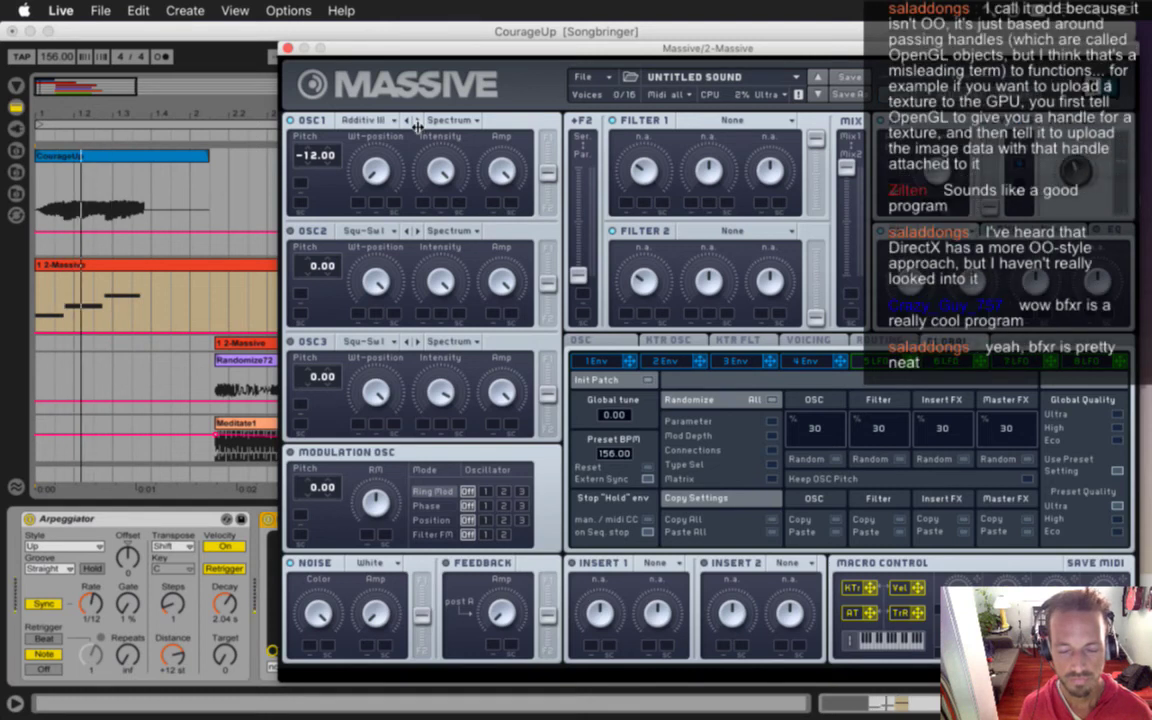
{"action": "left_click", "coordinate": [417, 121]}
{"action": "left_click", "coordinate": [417, 121]}
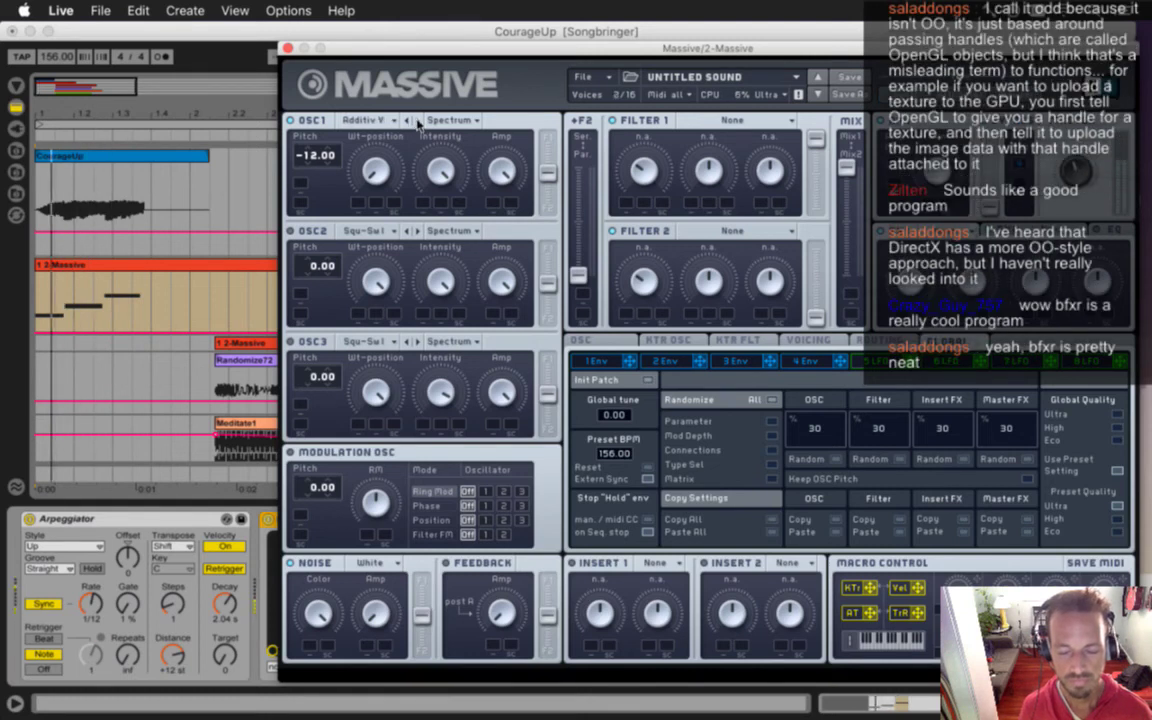
{"action": "left_click", "coordinate": [417, 121]}
{"action": "left_click", "coordinate": [417, 121]}
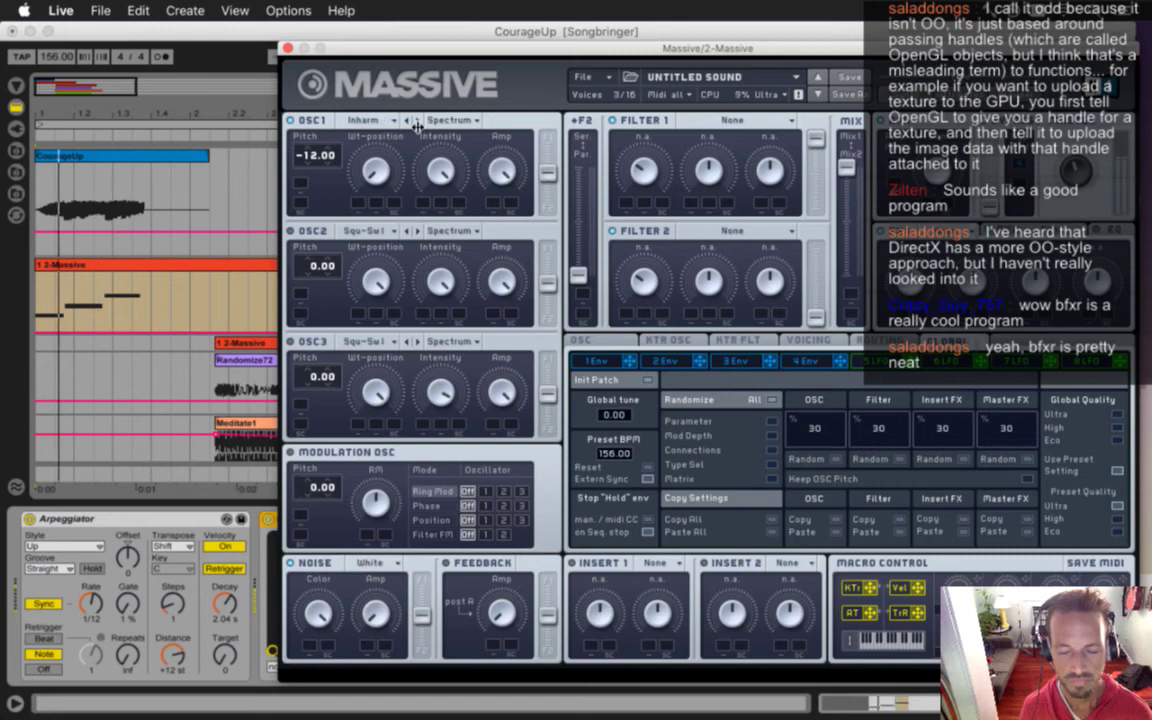
{"action": "left_click", "coordinate": [417, 121]}
{"action": "left_click", "coordinate": [417, 121]}
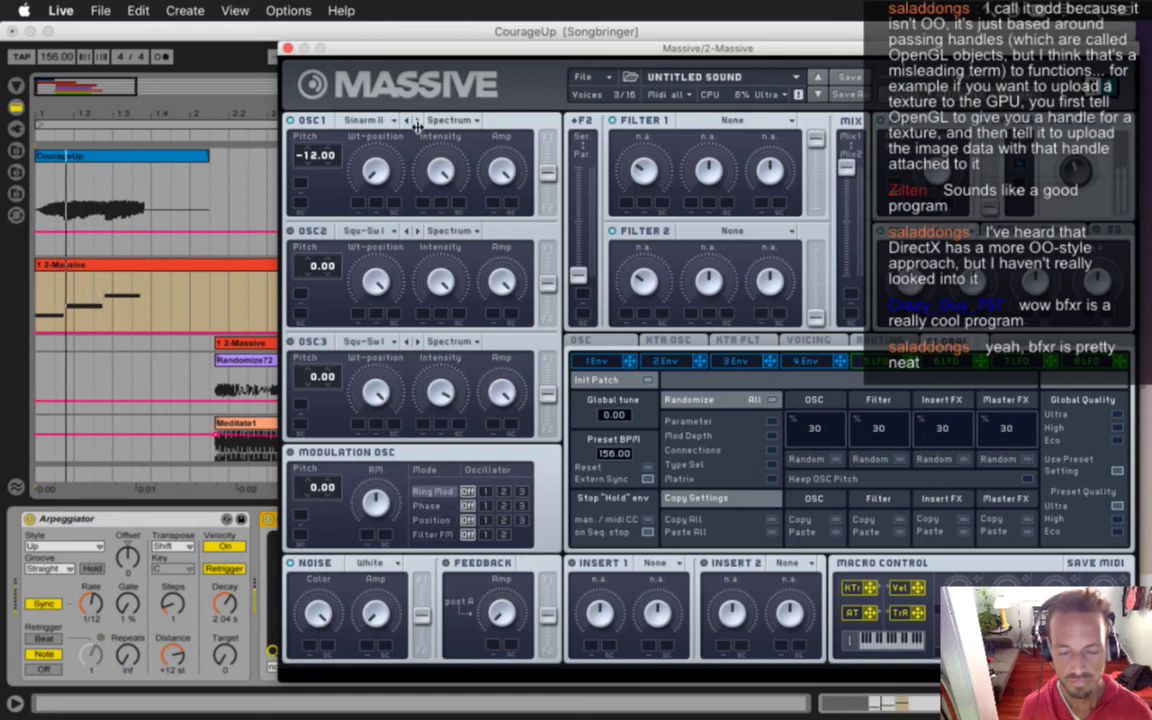
- Continue auditioning OSC1 wavetables from Sinarm II onward through Grn II to Grn III
{"action": "left_click", "coordinate": [417, 121]}
{"action": "left_click", "coordinate": [417, 121]}
{"action": "left_click", "coordinate": [417, 121]}
{"action": "left_click", "coordinate": [417, 121]}
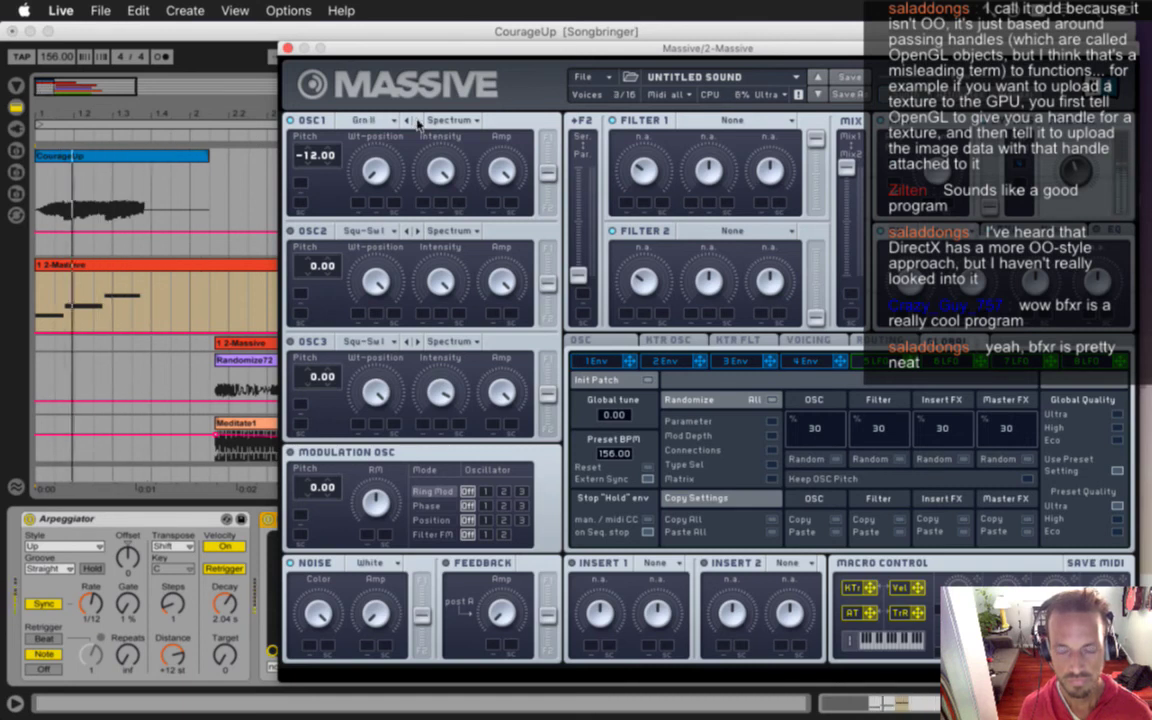
{"action": "left_click", "coordinate": [417, 121]}
{"action": "left_click", "coordinate": [417, 121]}
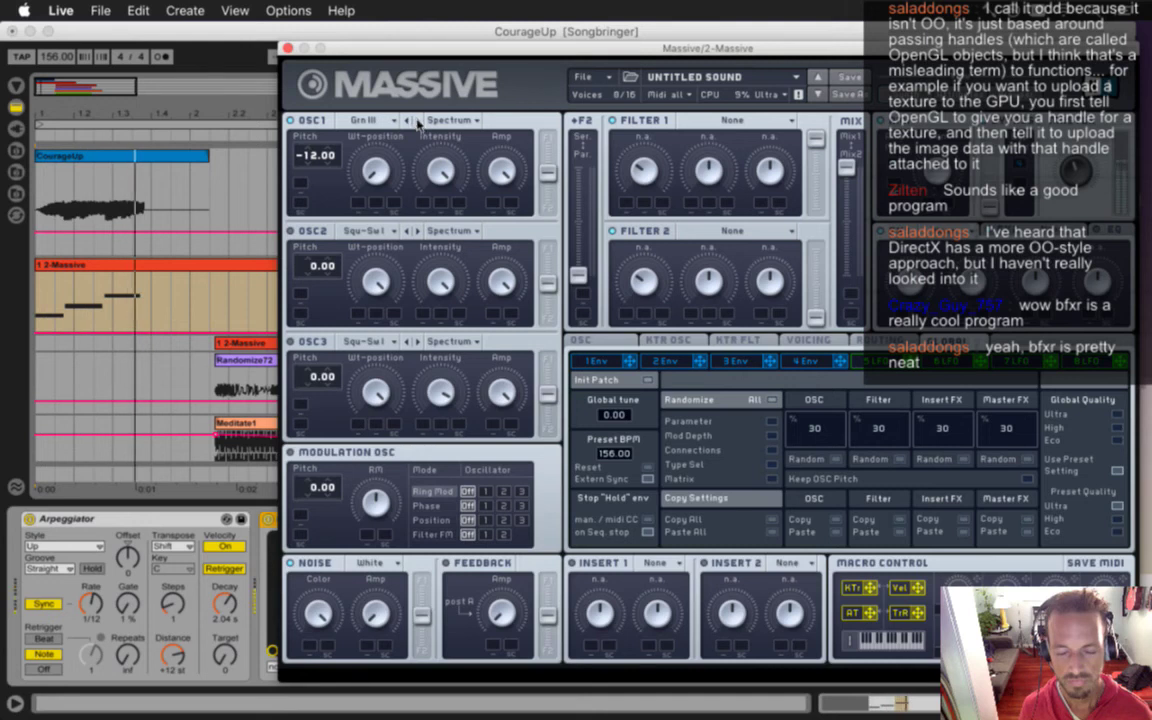
- Step OSC1 through the Drive II and Electr wavetables to Scrim, and close the Massive window
{"action": "left_click", "coordinate": [417, 121]}
{"action": "left_click", "coordinate": [417, 121]}
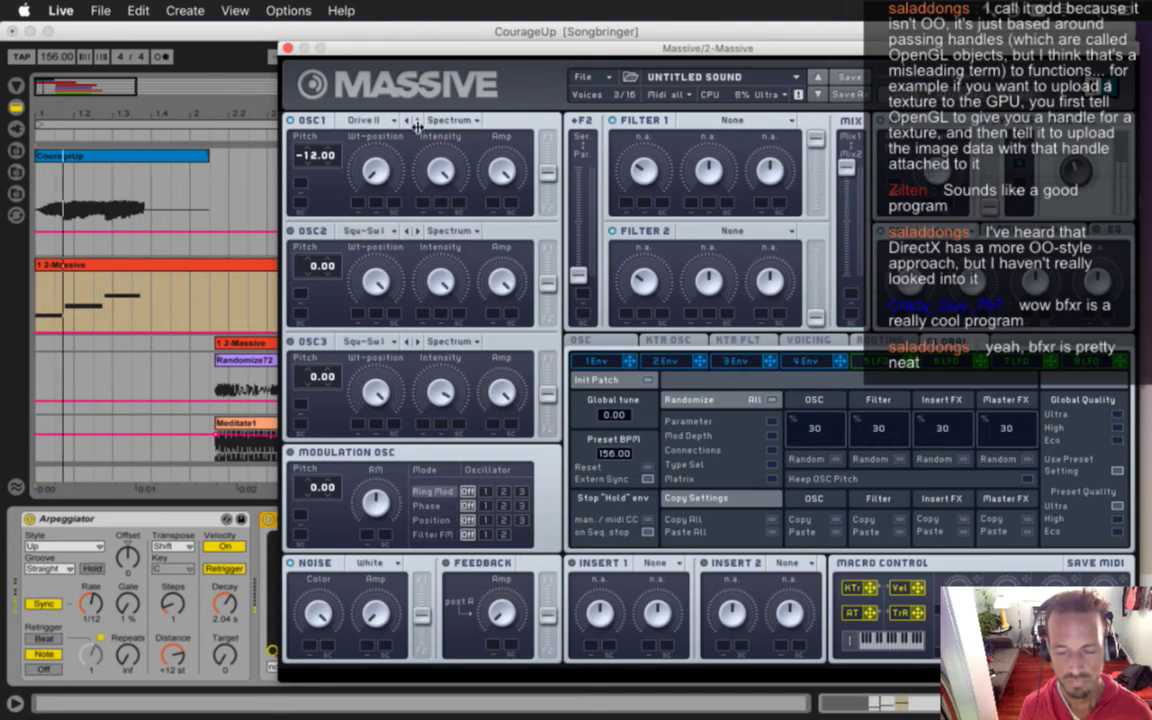
{"action": "left_click", "coordinate": [417, 121]}
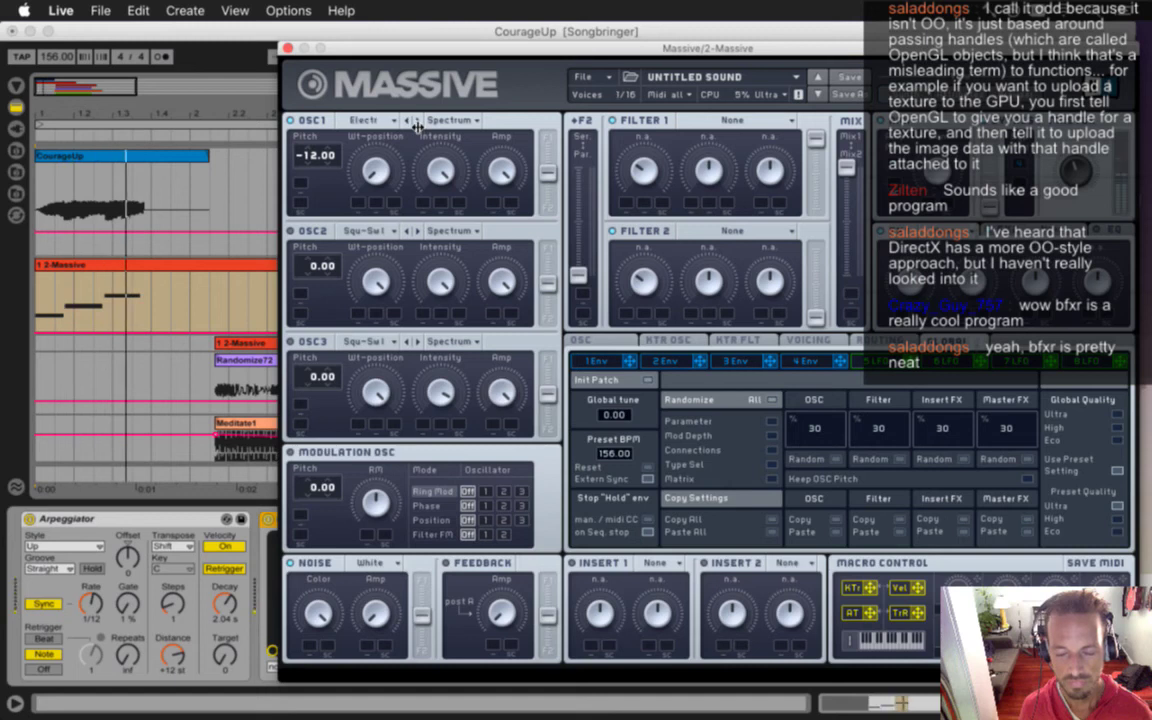
{"action": "left_click", "coordinate": [417, 121]}
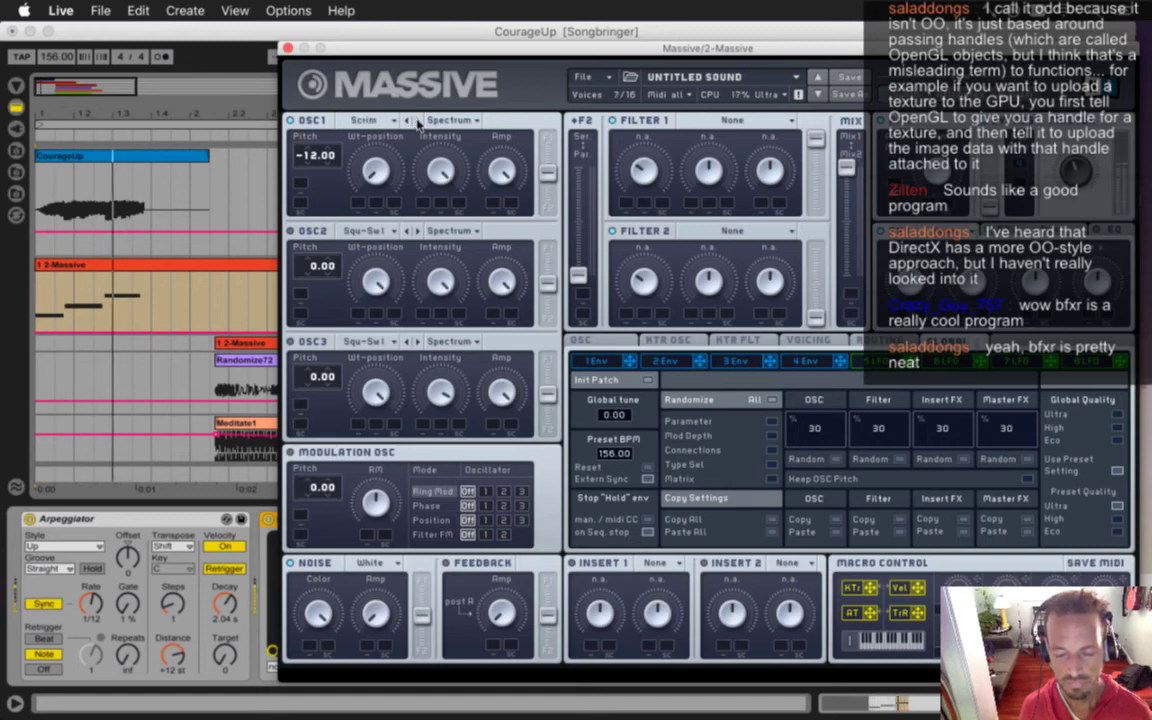
{"action": "left_click", "coordinate": [288, 48]}
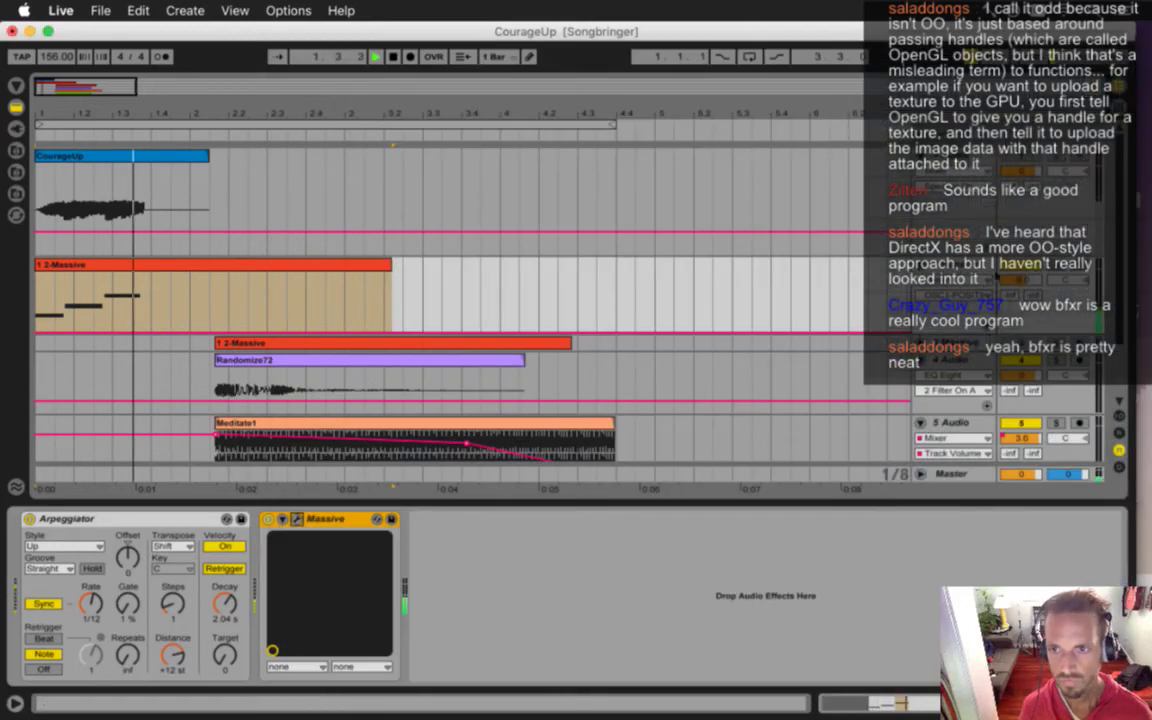
- Set the first Massive track's volume to -4.1 dB while replaying the arrangement from the start
{"action": "key", "text": "space"}
{"action": "key", "text": "space"}
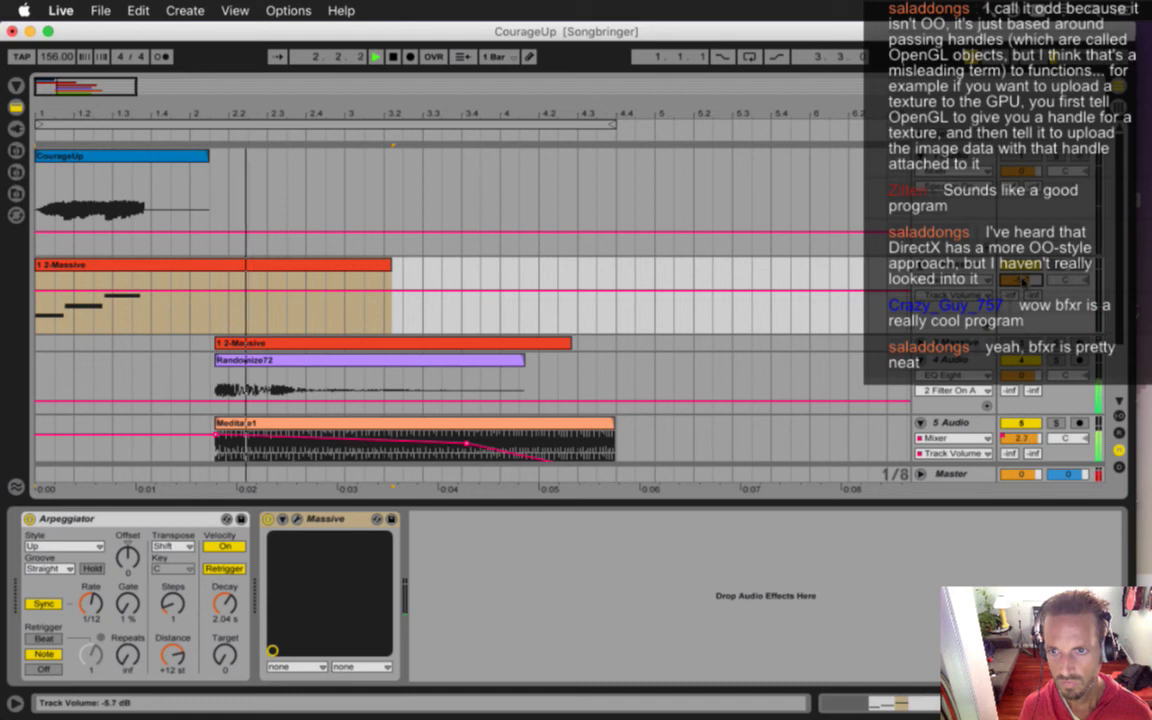
{"action": "key", "text": "space"}
{"action": "key", "text": "space"}
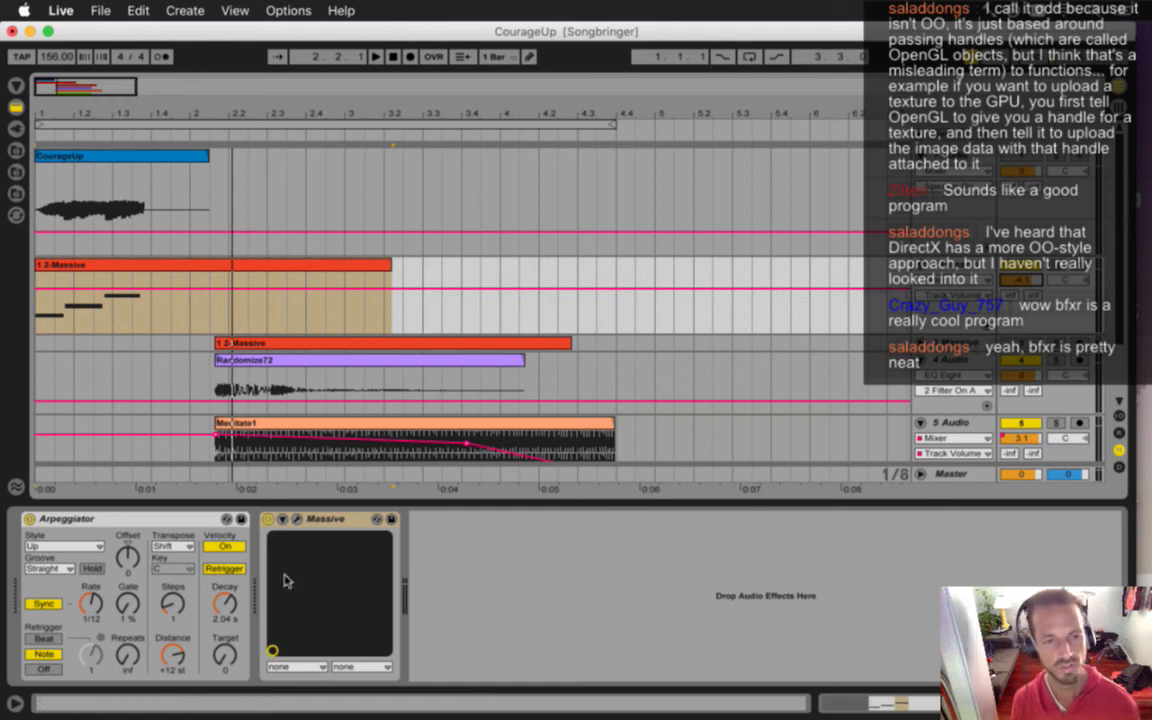
- Listen to the first Massive clip with the Arpeggiator turned off, and turn the Arpeggiator back on
{"action": "left_click", "coordinate": [30, 521]}
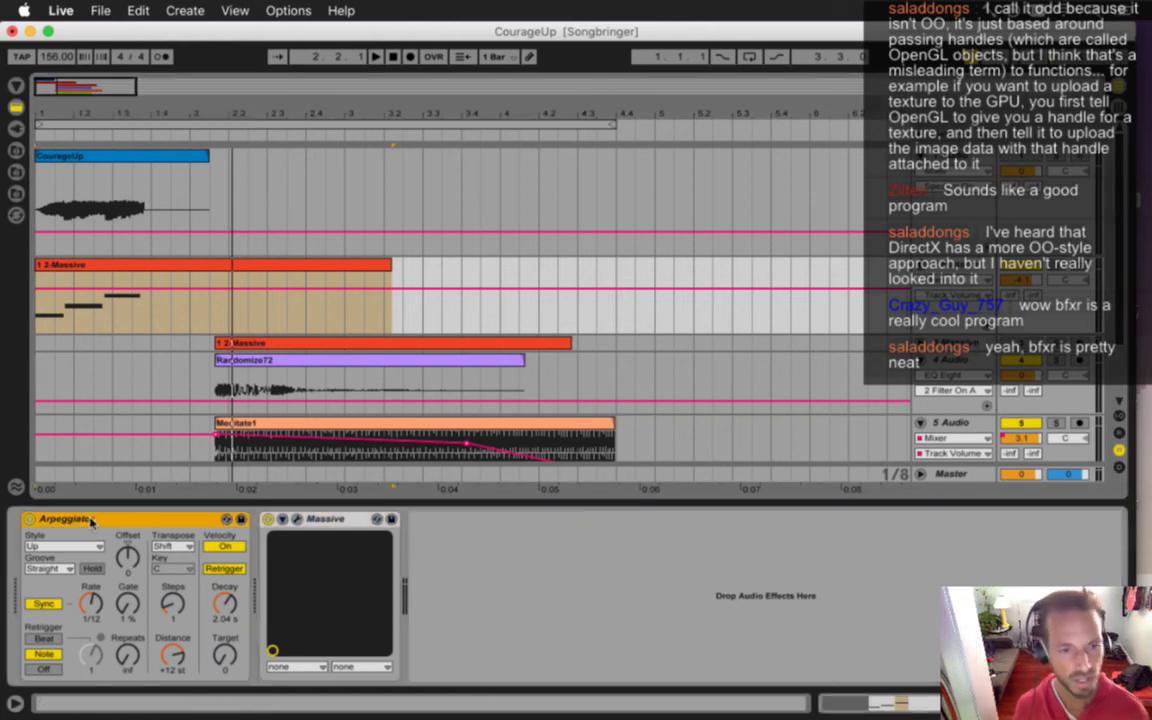
{"action": "left_click", "coordinate": [29, 519]}
{"action": "key", "text": "space"}
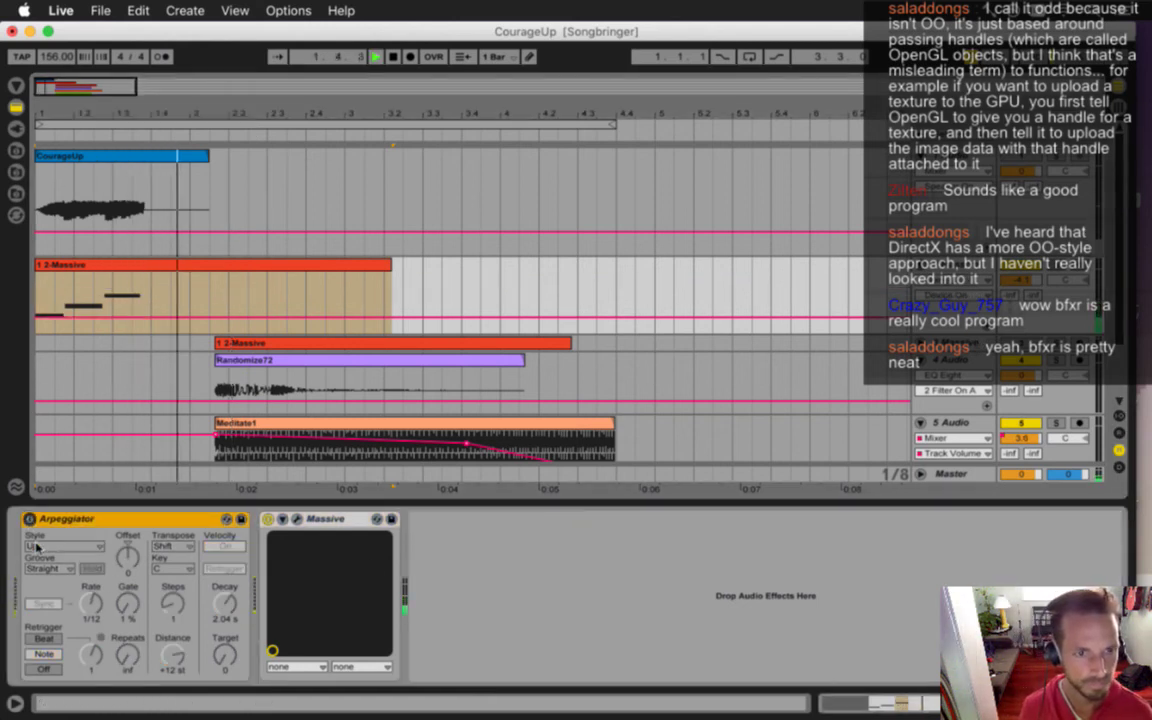
{"action": "left_click", "coordinate": [29, 519]}
{"action": "left_click", "coordinate": [35, 488]}
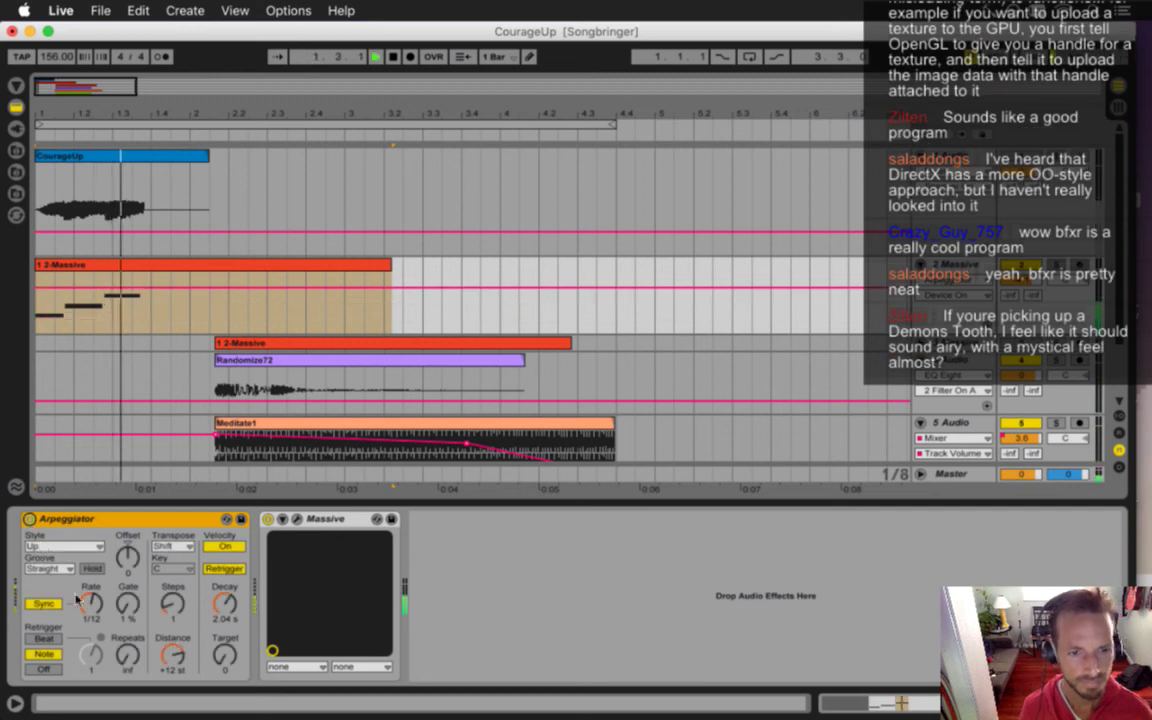
- Try Arpeggiator rates of 1/32, 1/48 and 1/64 on the first Massive track while replaying the arrangement
{"action": "left_click_drag", "start_coordinate": [92, 600], "coordinate": [95, 604]}
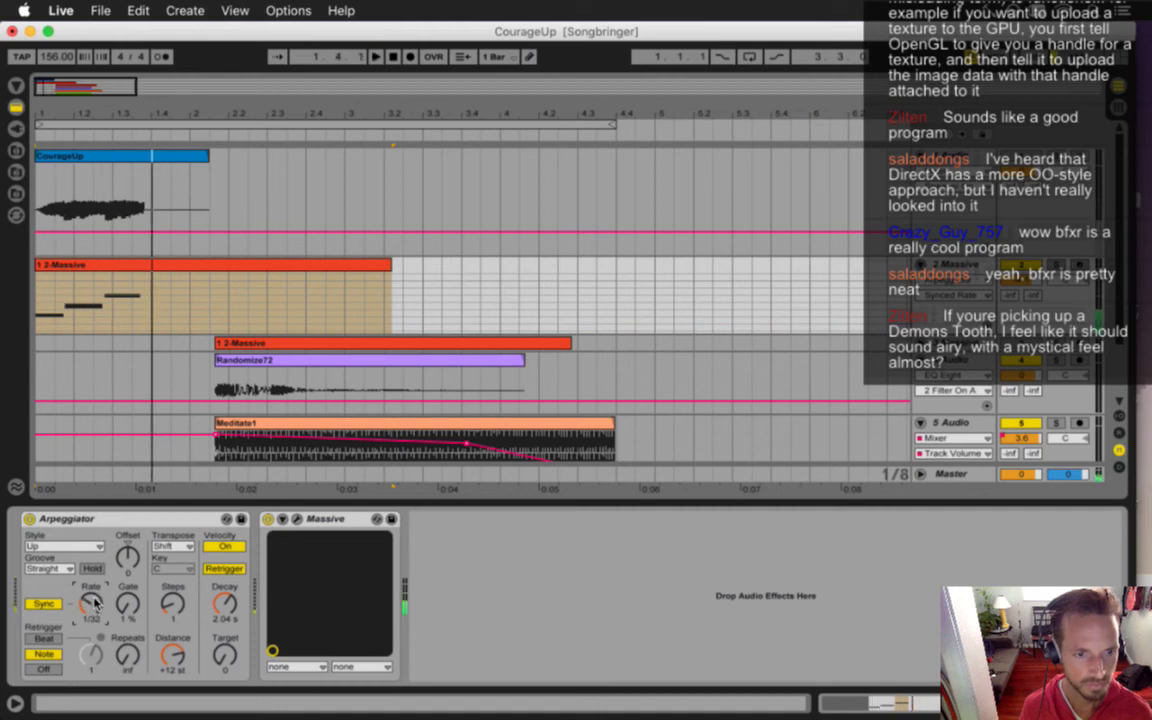
{"action": "key", "text": "space"}
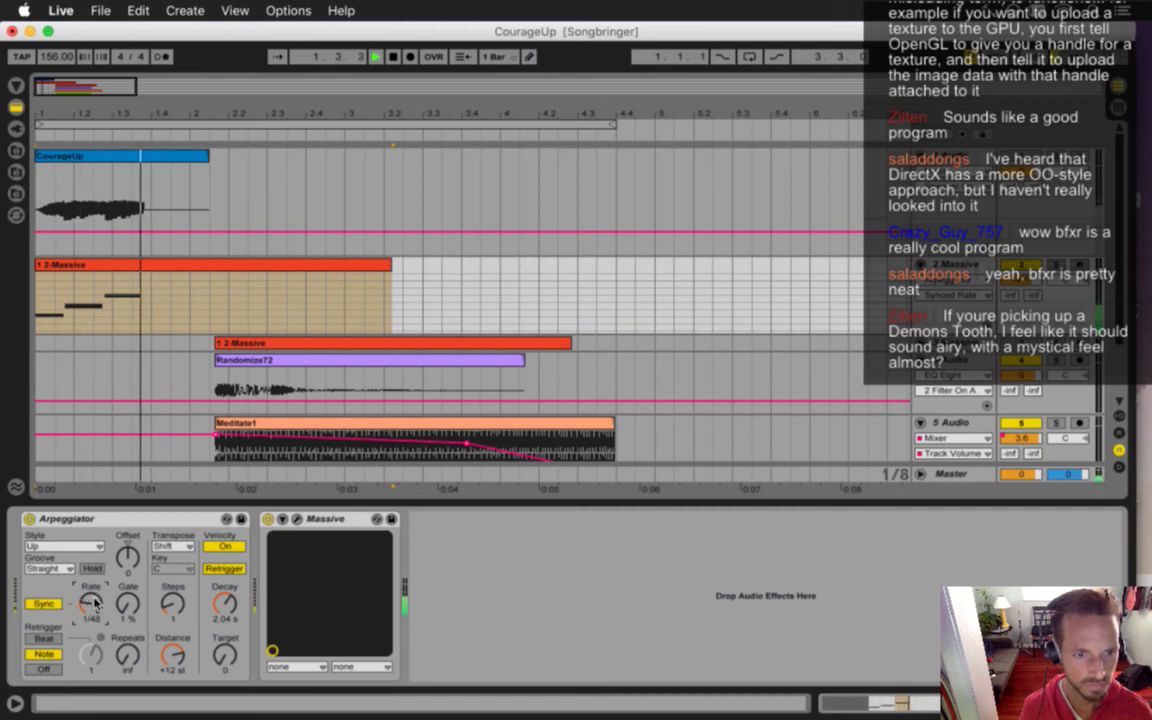
{"action": "left_click_drag", "start_coordinate": [96, 603], "coordinate": [96, 605]}
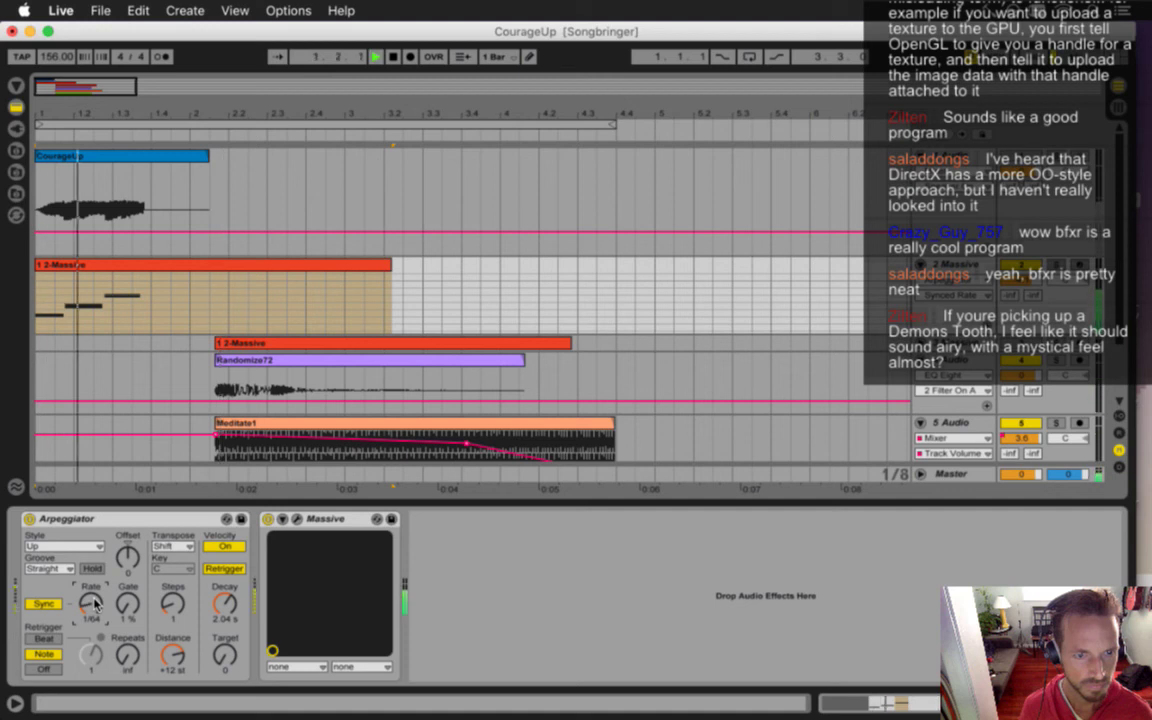
{"action": "key", "text": "space"}
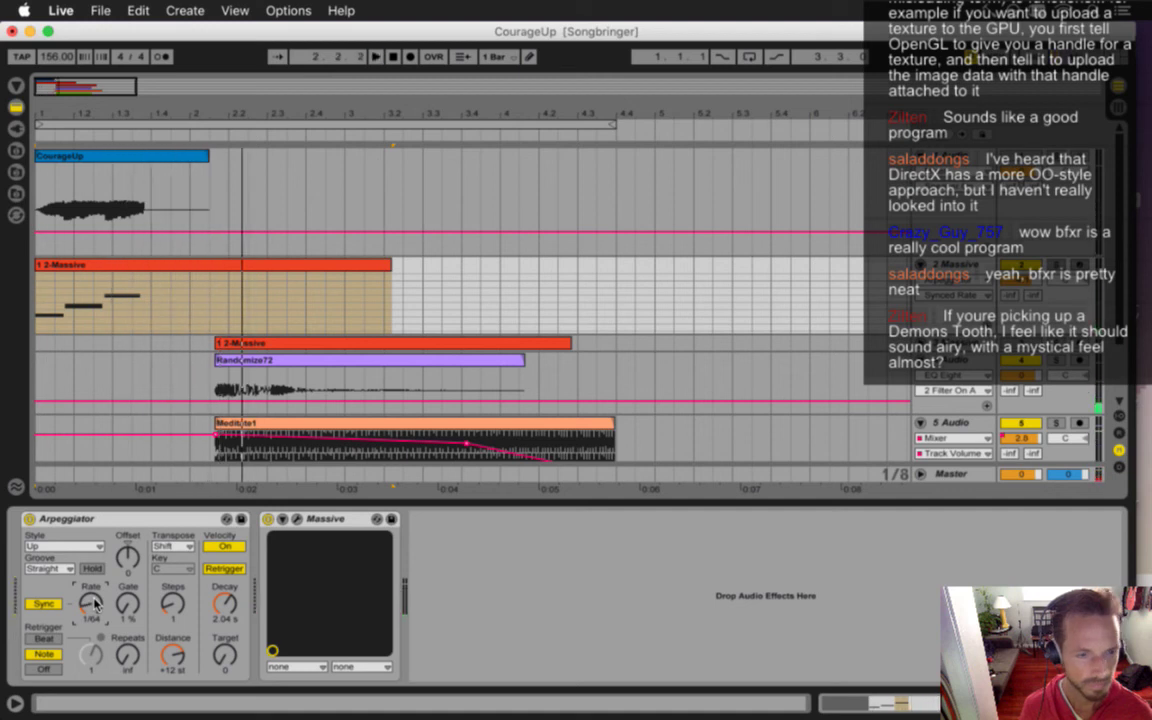
- Set the Arpeggiator's gate to 61 % and its rate to 1/32 while replaying the arrangement
{"action": "key", "text": "space"}
{"action": "left_click_drag", "start_coordinate": [128, 606], "coordinate": [127, 605]}
{"action": "key", "text": "space"}
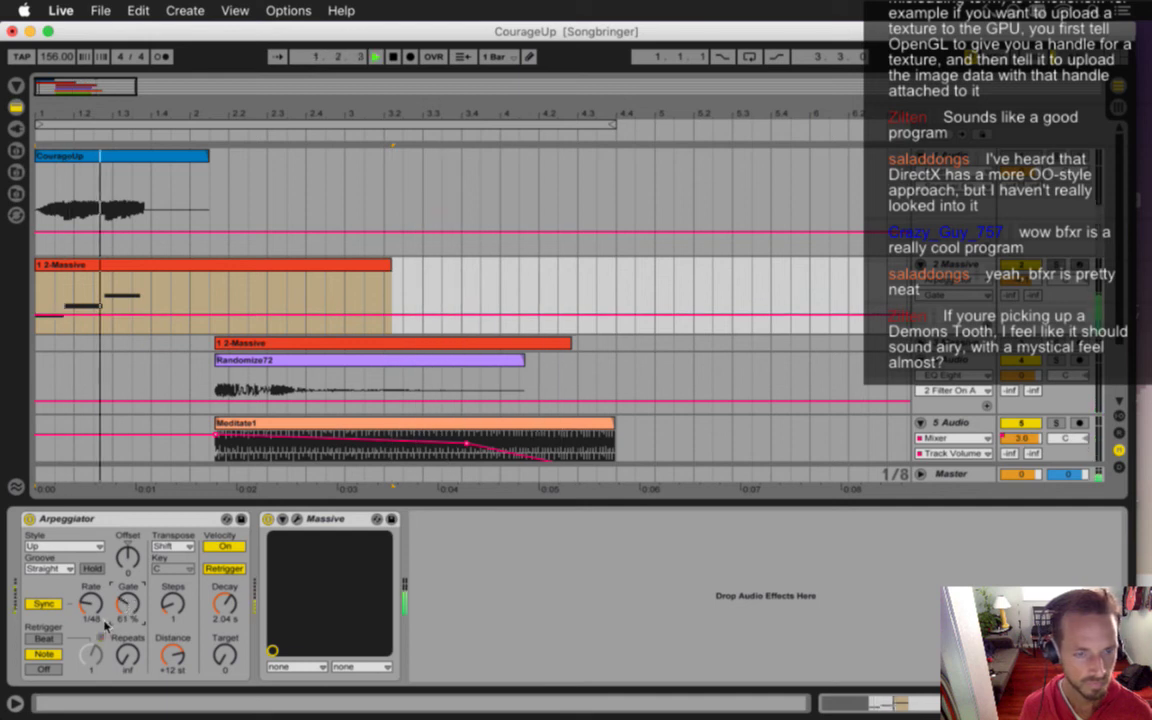
{"action": "left_click_drag", "start_coordinate": [96, 619], "coordinate": [92, 614]}
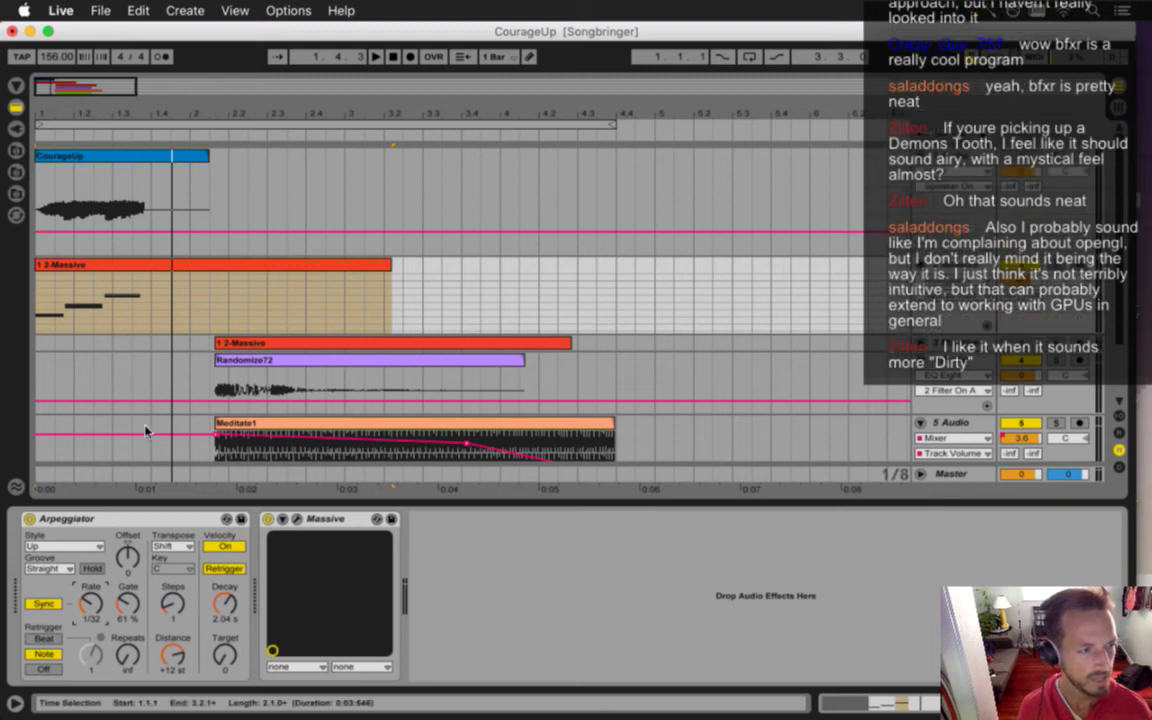
{"action": "key", "text": "space"}
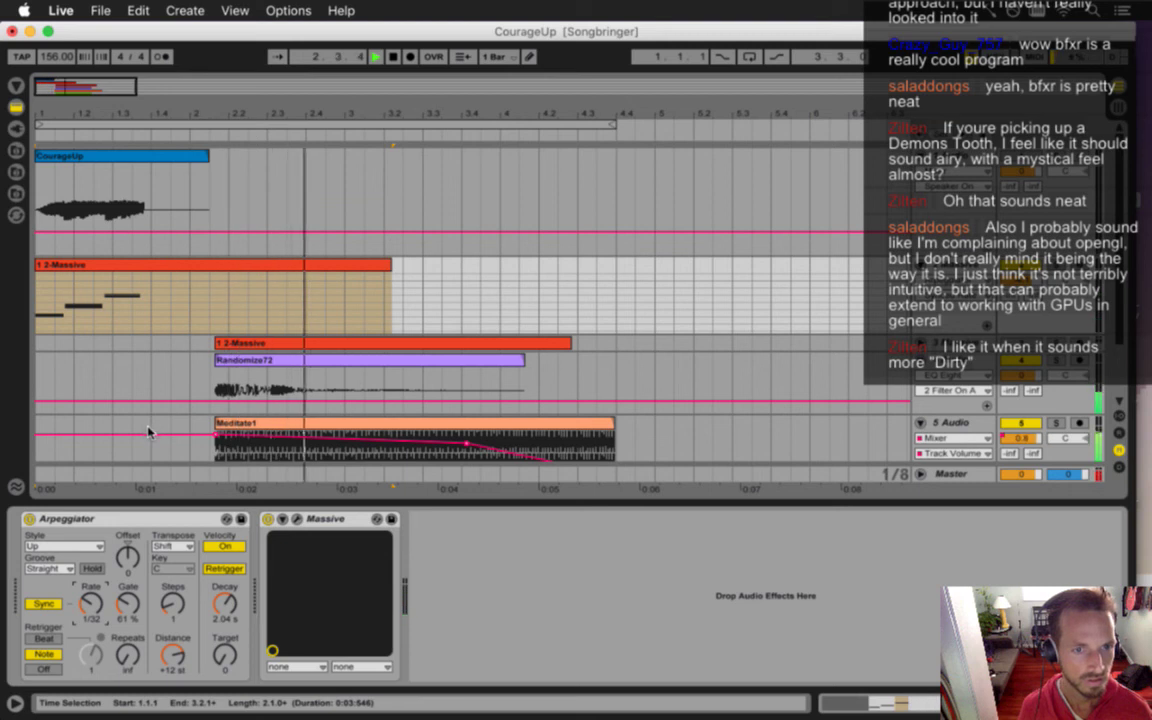
{"action": "key", "text": "space"}
{"action": "left_click_drag", "start_coordinate": [932, 260], "coordinate": [932, 255]}
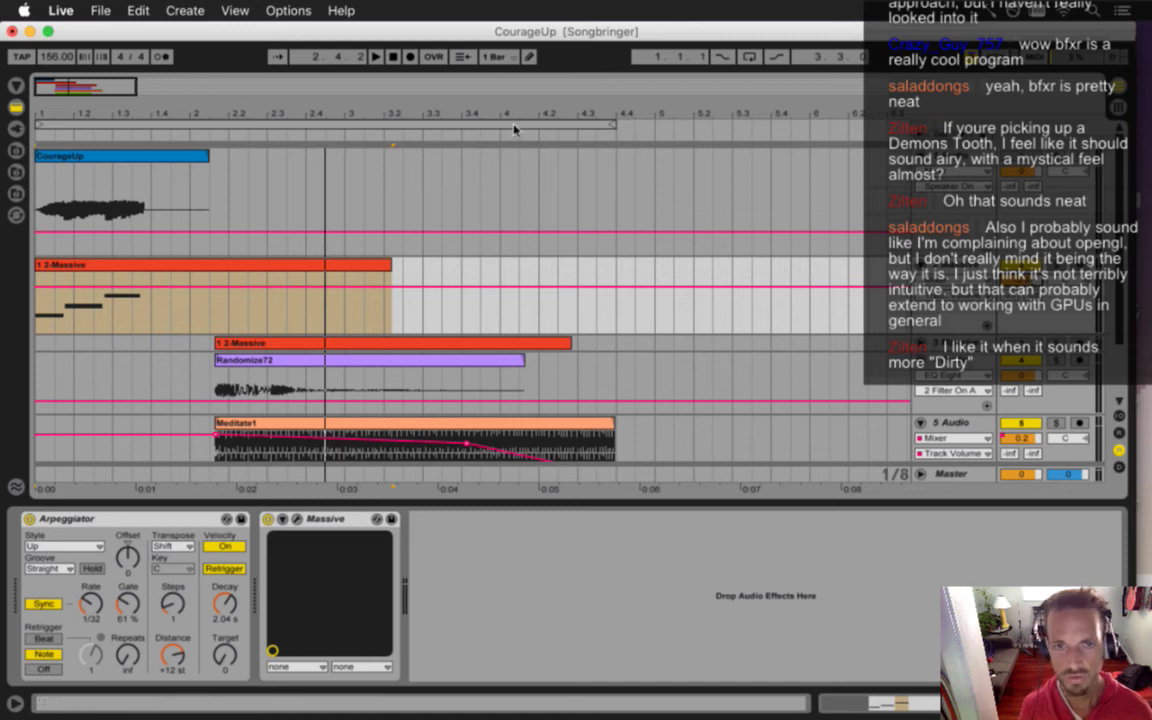
- Select the loop range from 1.1.1 to 4.4.1 and export it as the WAV file CourageUp in the waves folder, replacing the existing file
{"action": "left_click", "coordinate": [465, 123]}
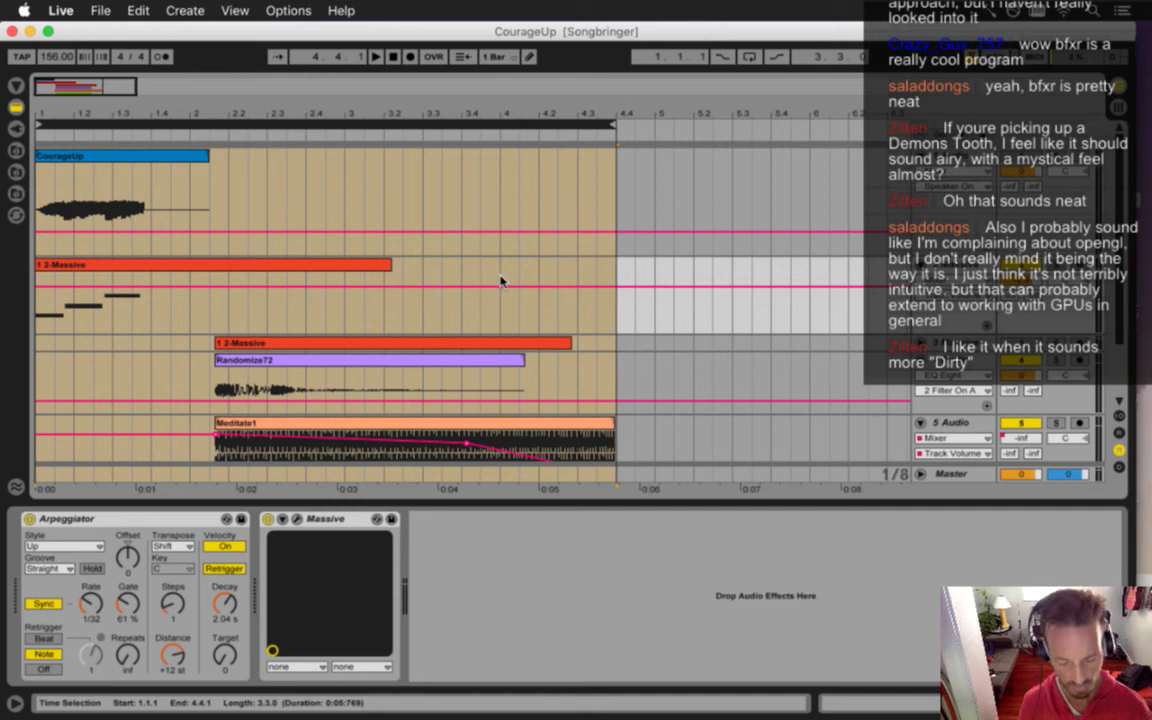
{"action": "key", "text": "super+shift+r"}
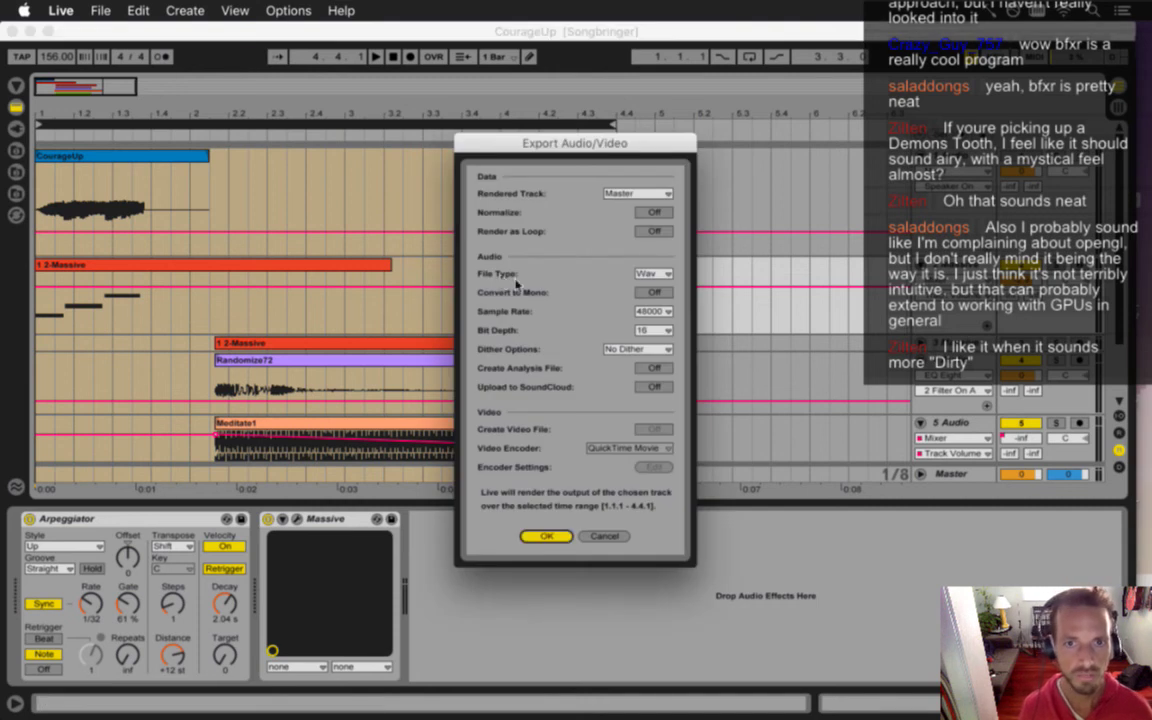
{"action": "key", "text": "Return"}
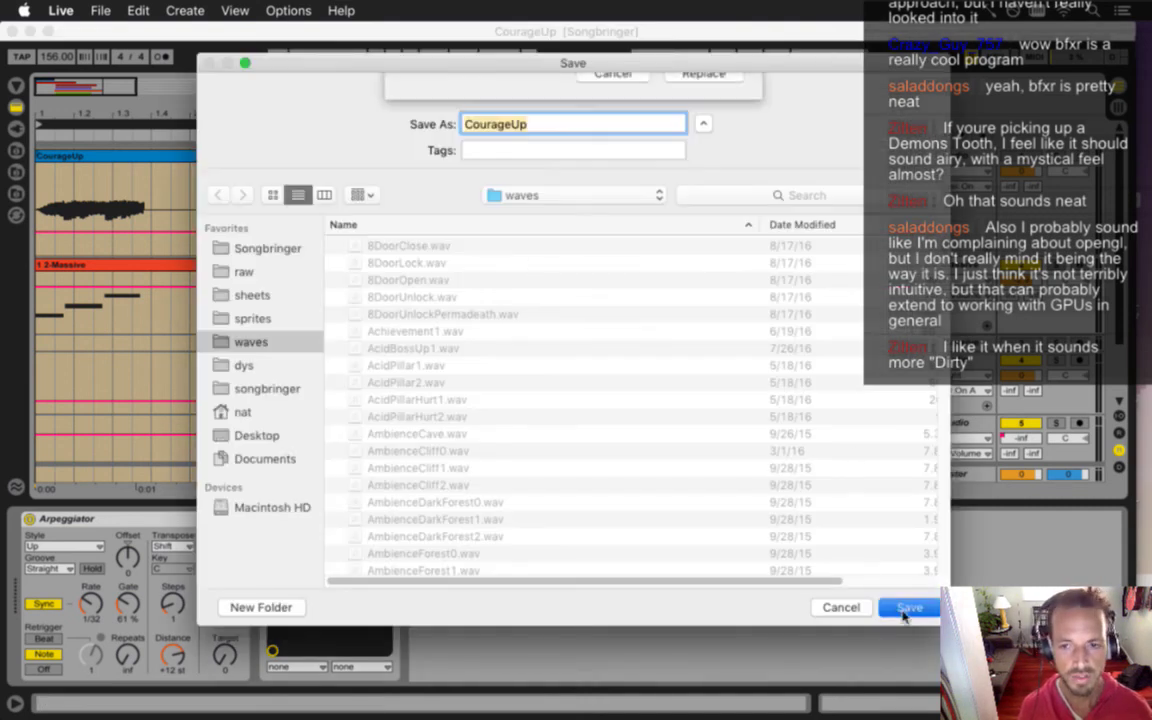
{"action": "left_click", "coordinate": [904, 610]}
{"action": "left_click", "coordinate": [688, 186]}
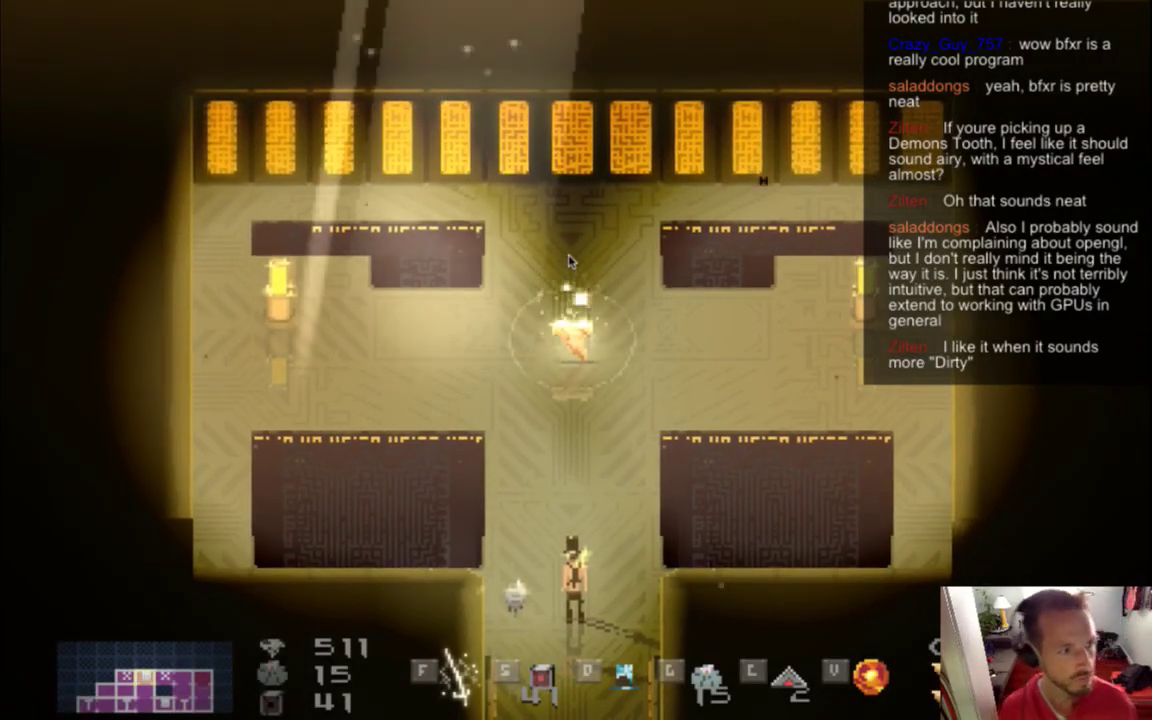
- Pick up the Demon's Tooth twice in Songbringer to hear the exported sound, and switch back to Ableton Live
{"action": "key", "text": "w"}
{"action": "key", "text": "w"}
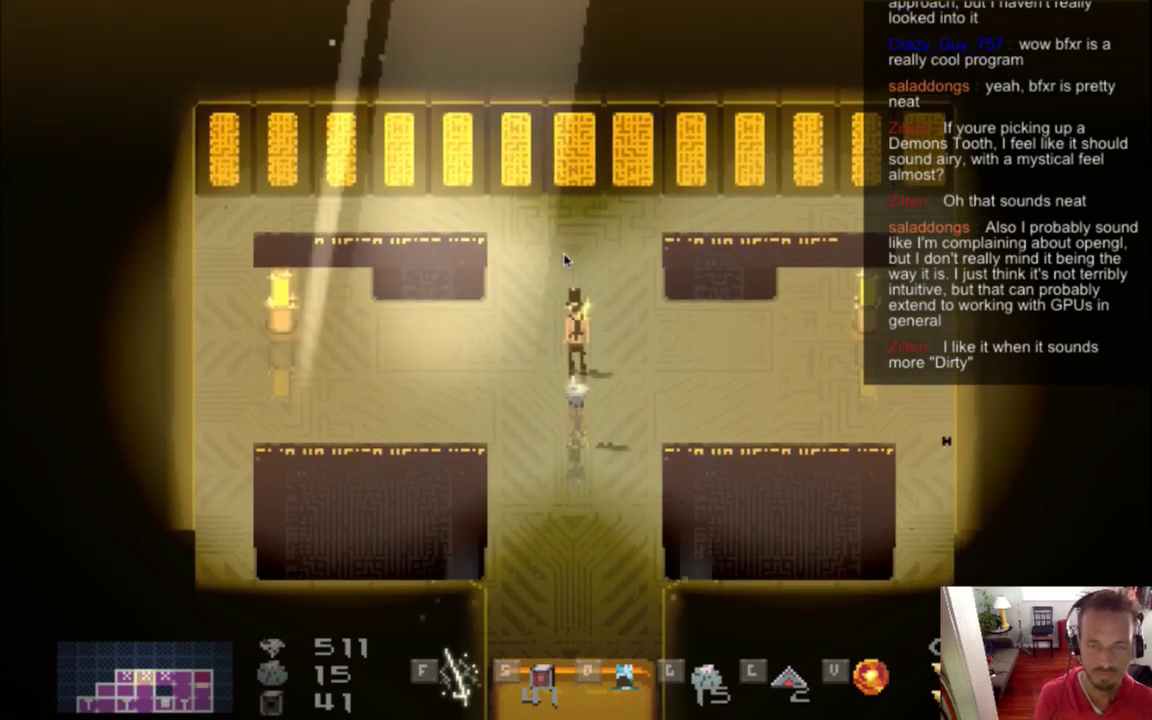
{"action": "key", "text": "super+Tab"}
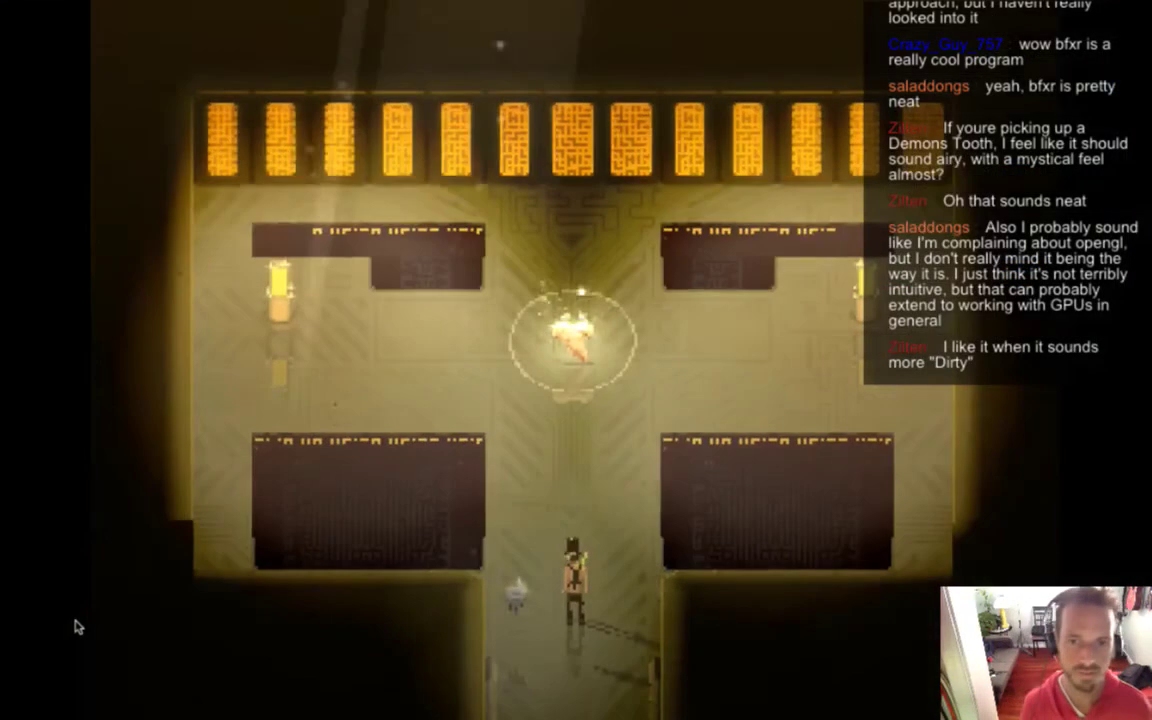
{"action": "key", "text": "Up"}
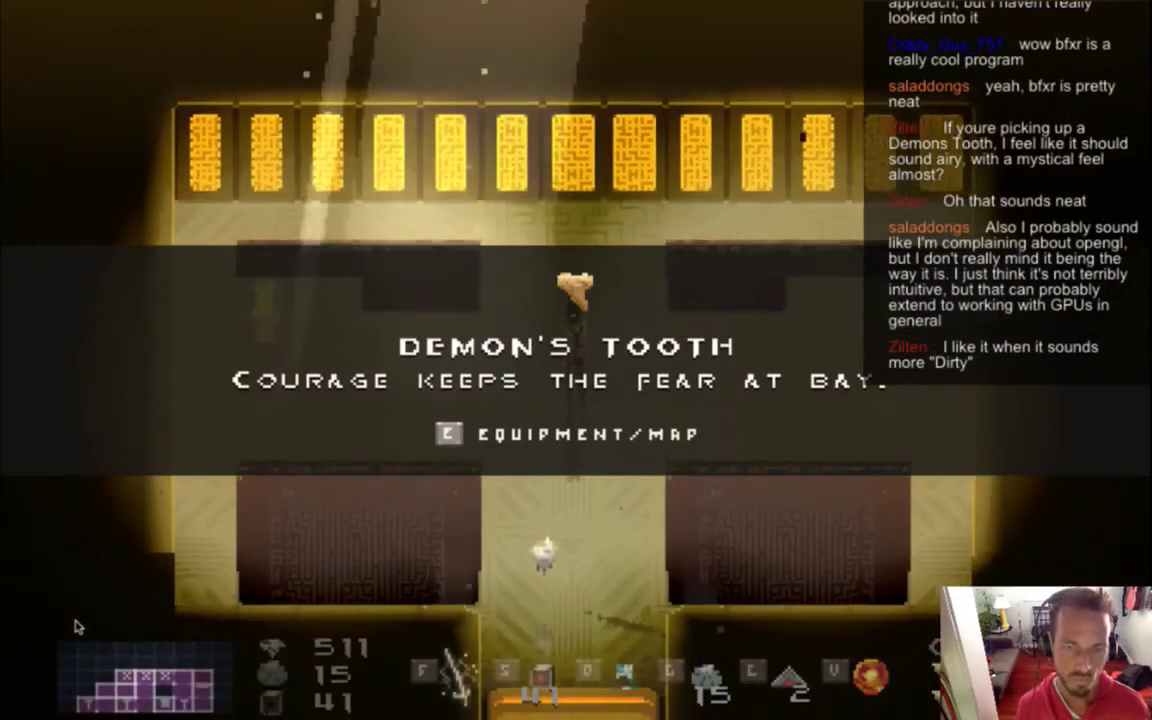
{"action": "key", "text": "super+Tab"}
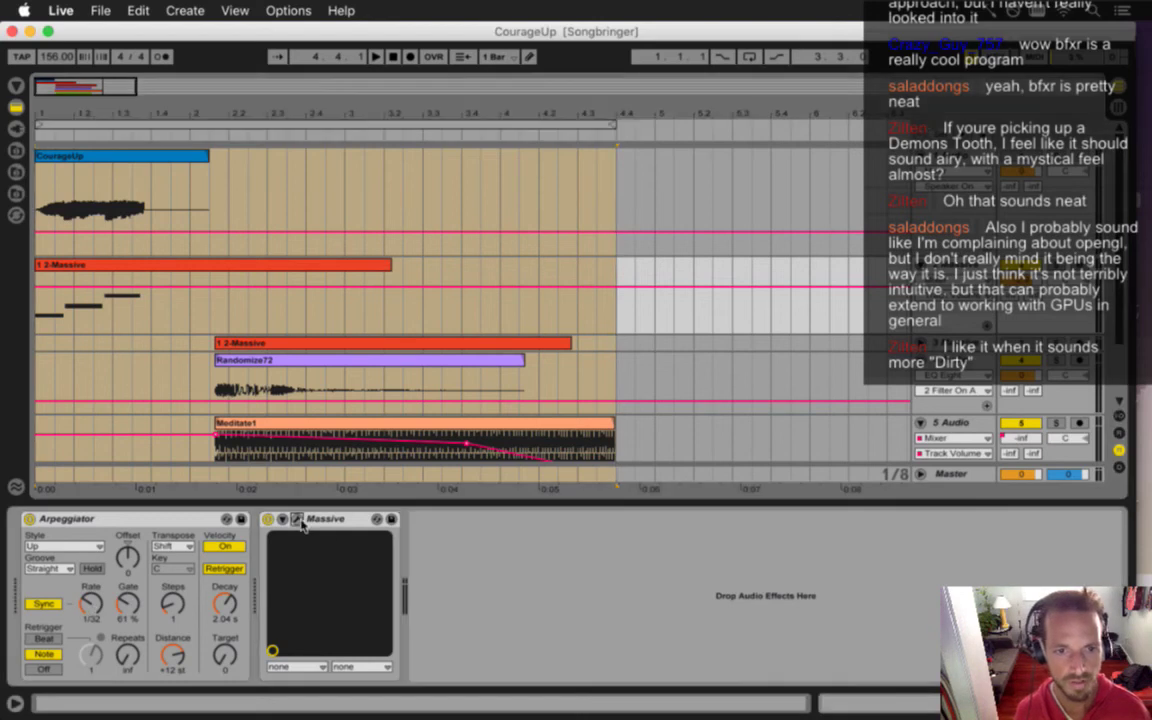
- Open the first Massive track's synth window and audition its noise oscillator, changing the noise type from White to Brown
{"action": "left_click", "coordinate": [296, 519]}
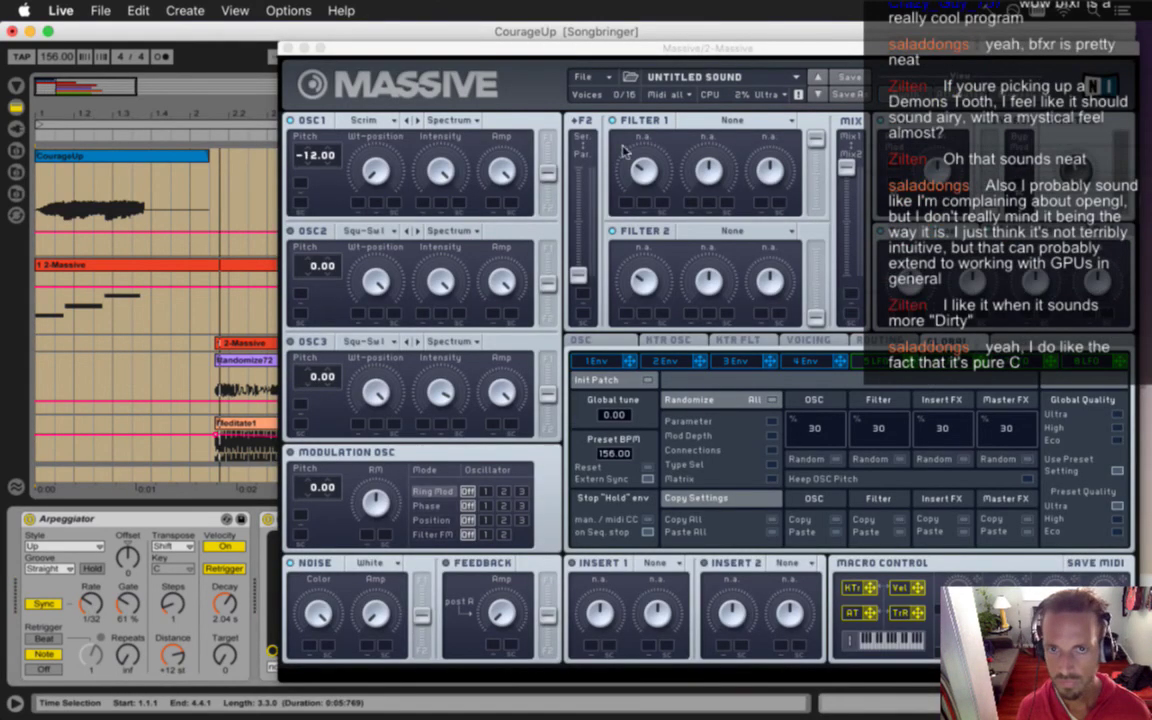
{"action": "left_click", "coordinate": [616, 242]}
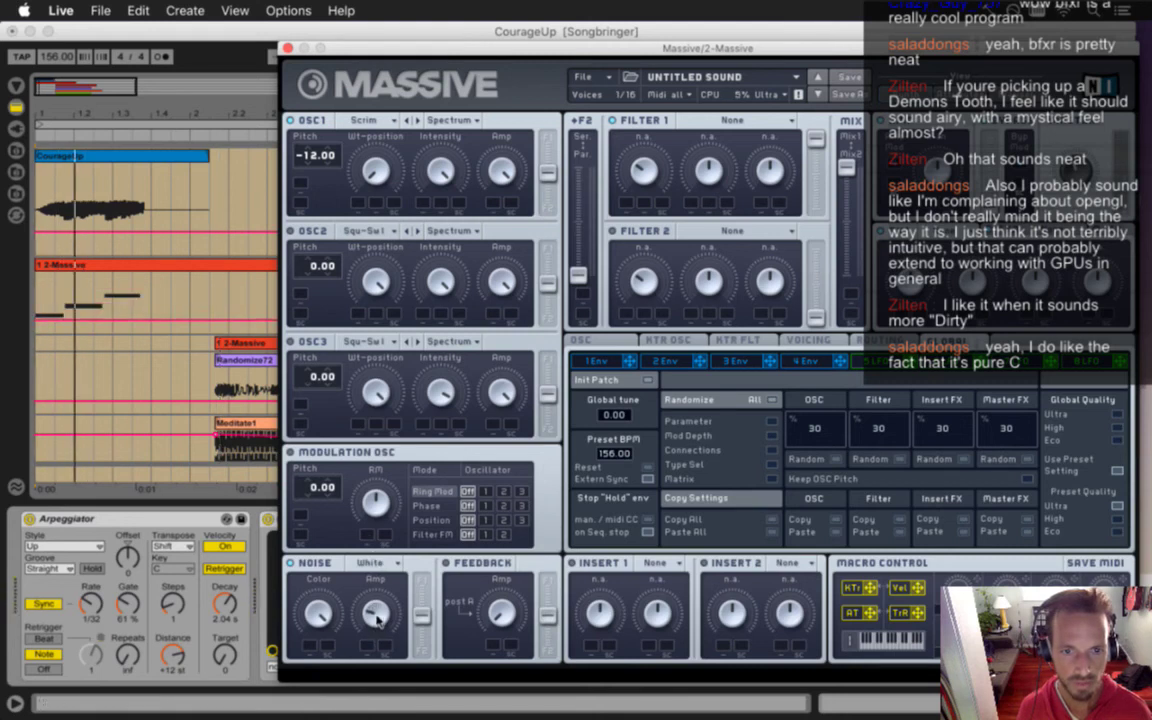
{"action": "left_click", "coordinate": [372, 563]}
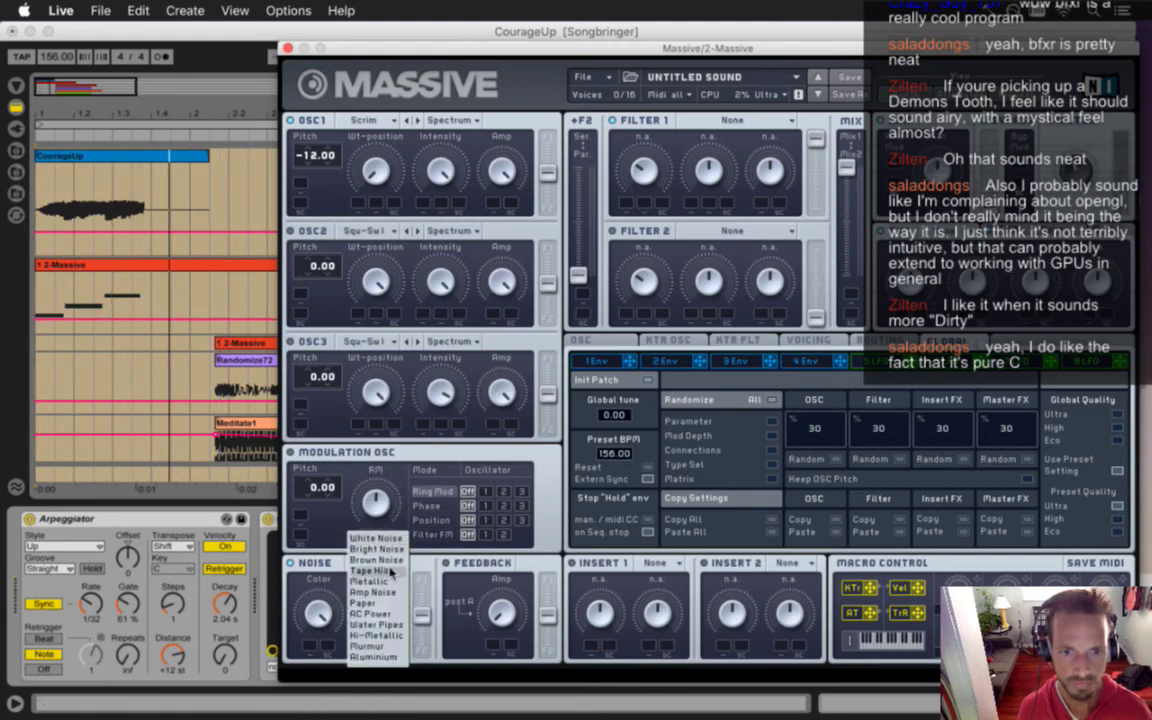
{"action": "left_click", "coordinate": [388, 559]}
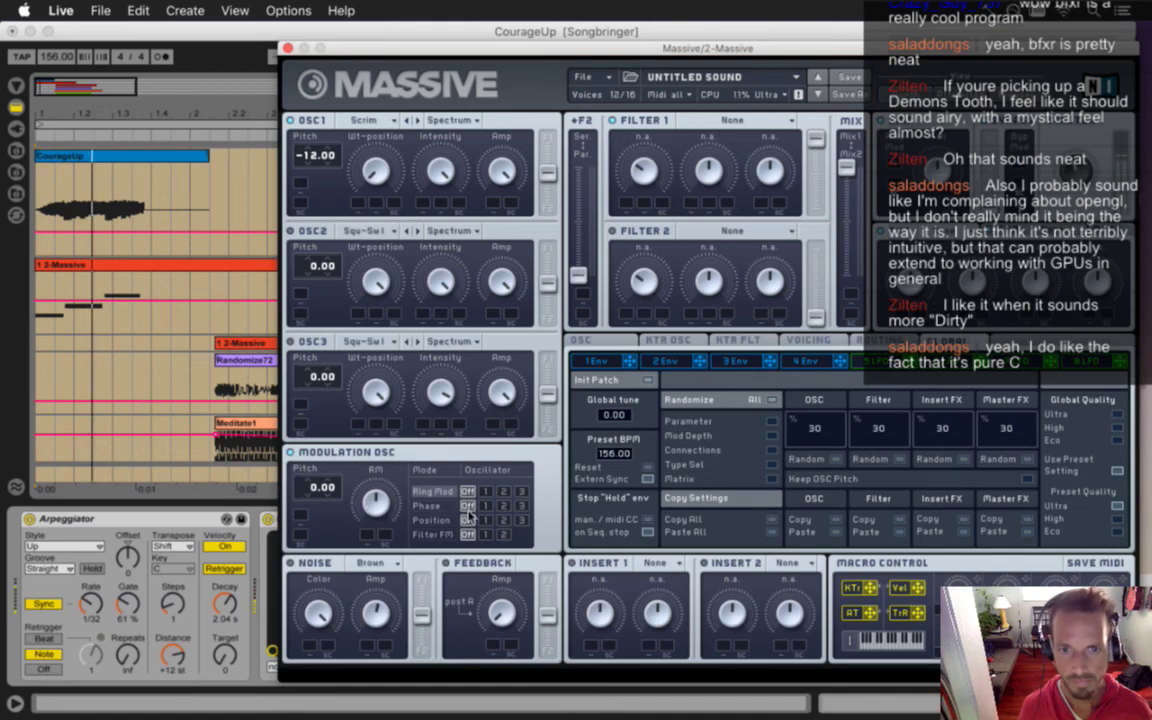
- Apply Massive's modulation oscillator as Ring Mod to oscillator 2 during playback
{"action": "left_click", "coordinate": [521, 491]}
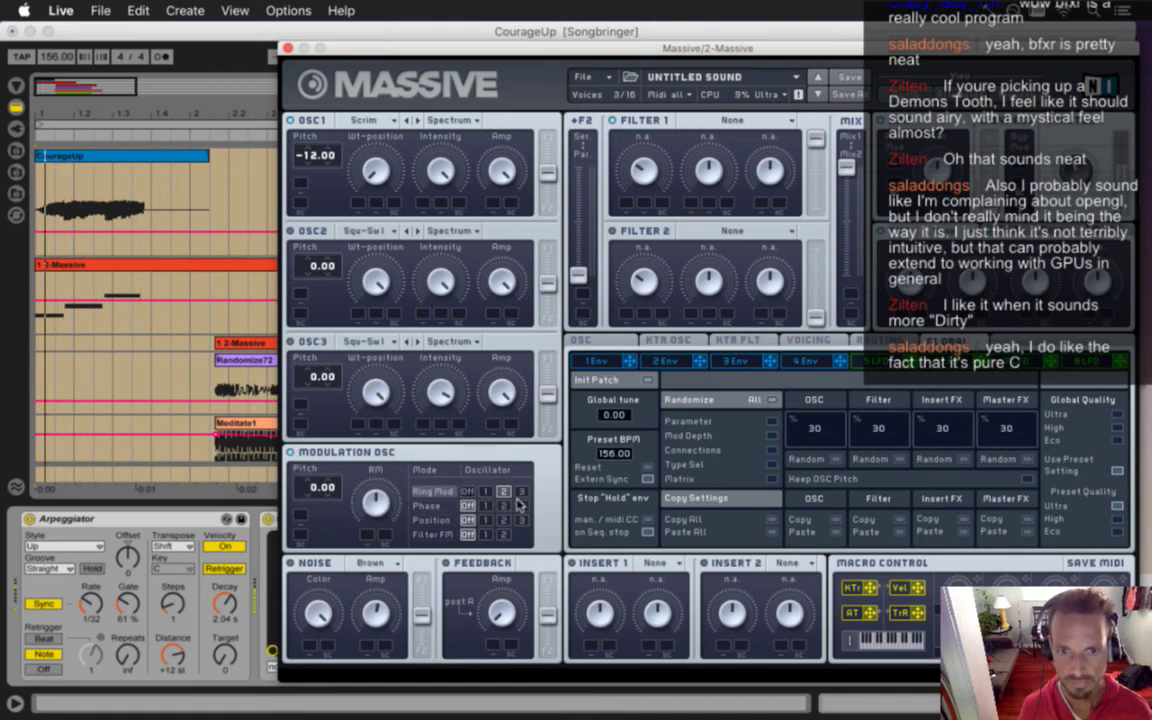